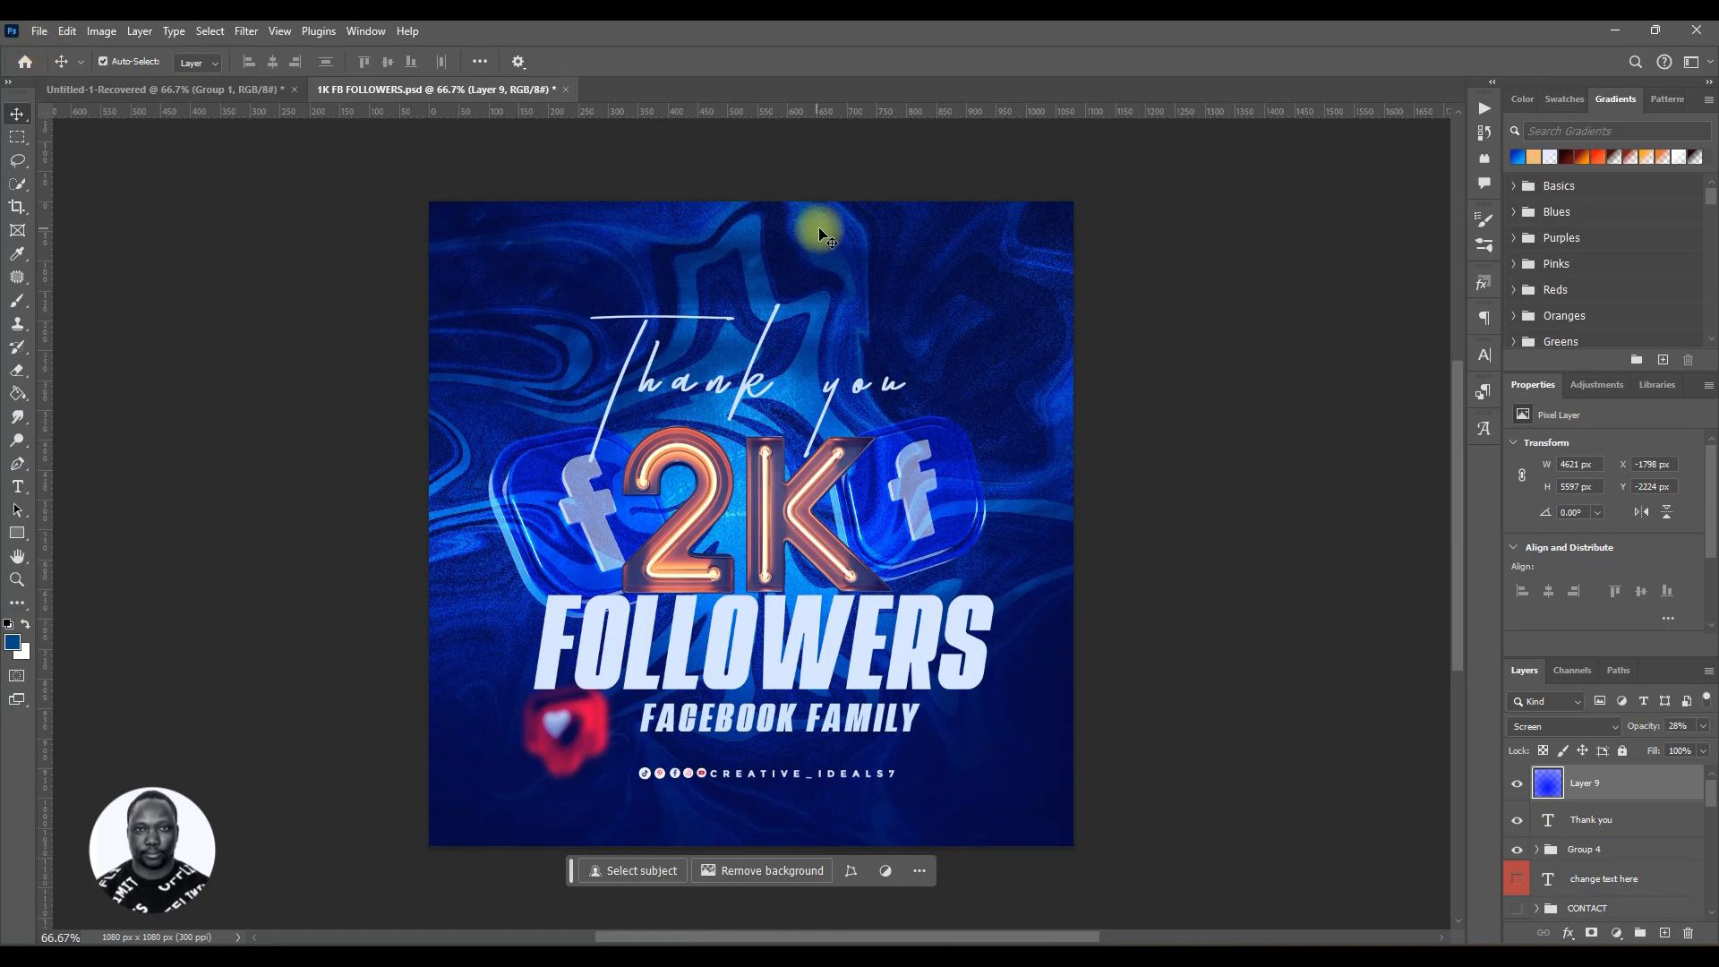
Step: Start a new document from the 1080 x 1080 px at 300 ppi preset
{"action": "left_click", "coordinate": [39, 33]}
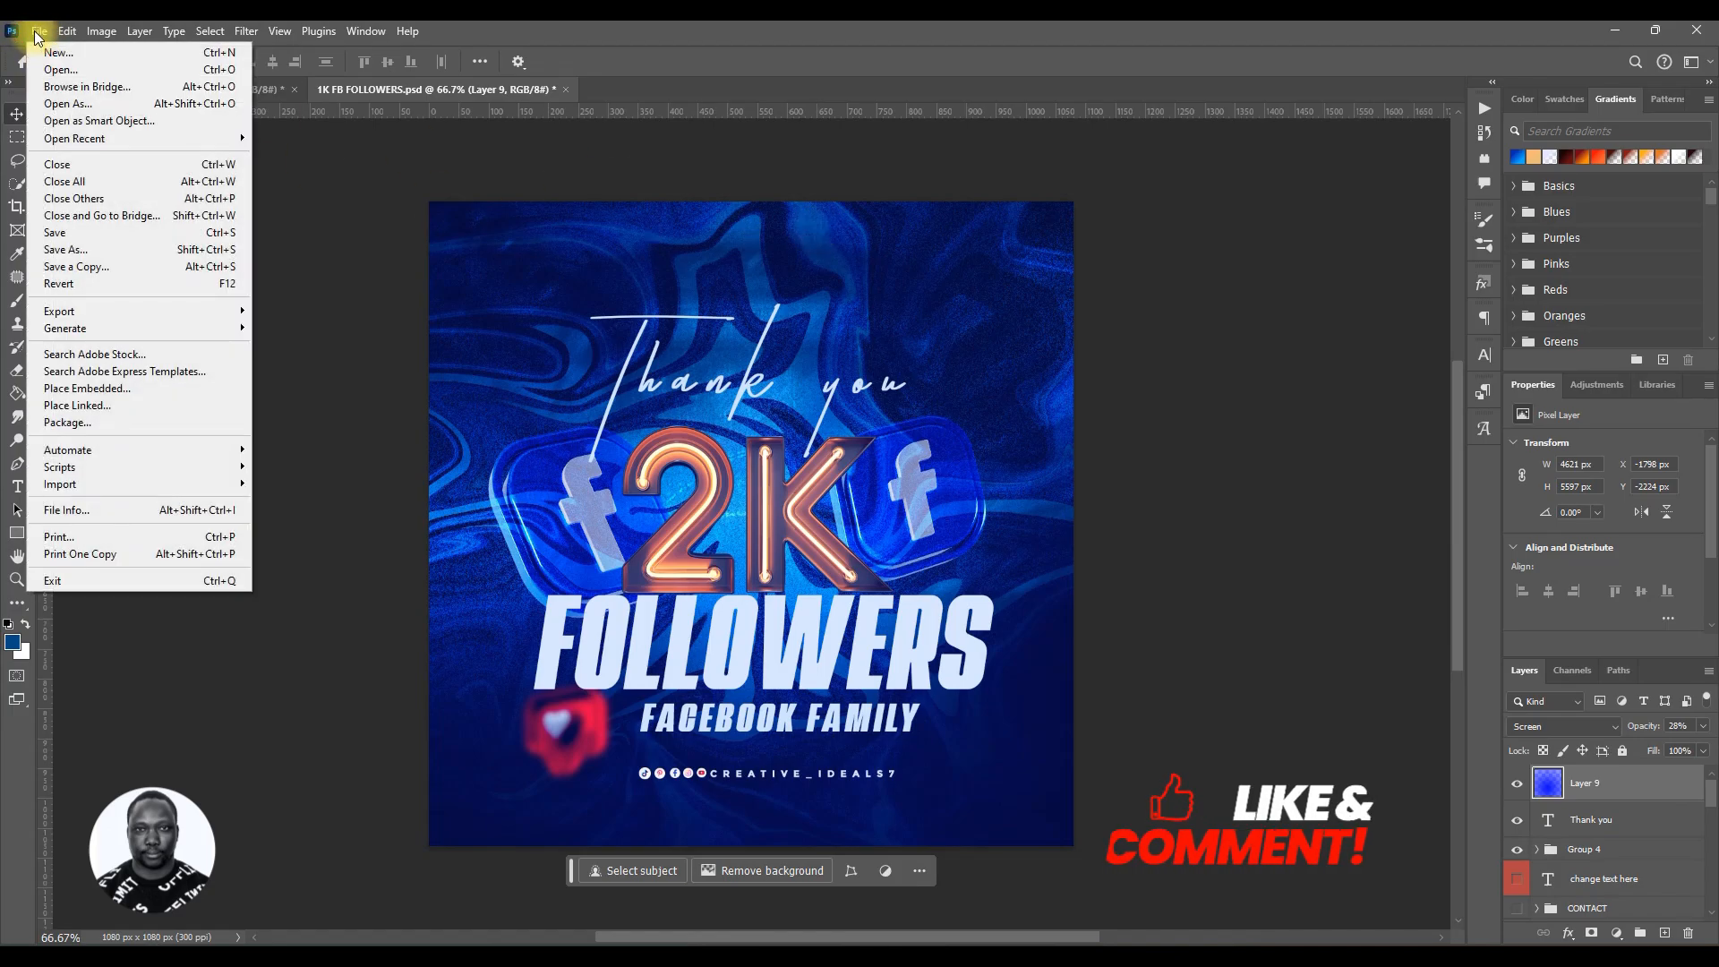
{"action": "left_click", "coordinate": [39, 32]}
{"action": "left_click", "coordinate": [39, 32]}
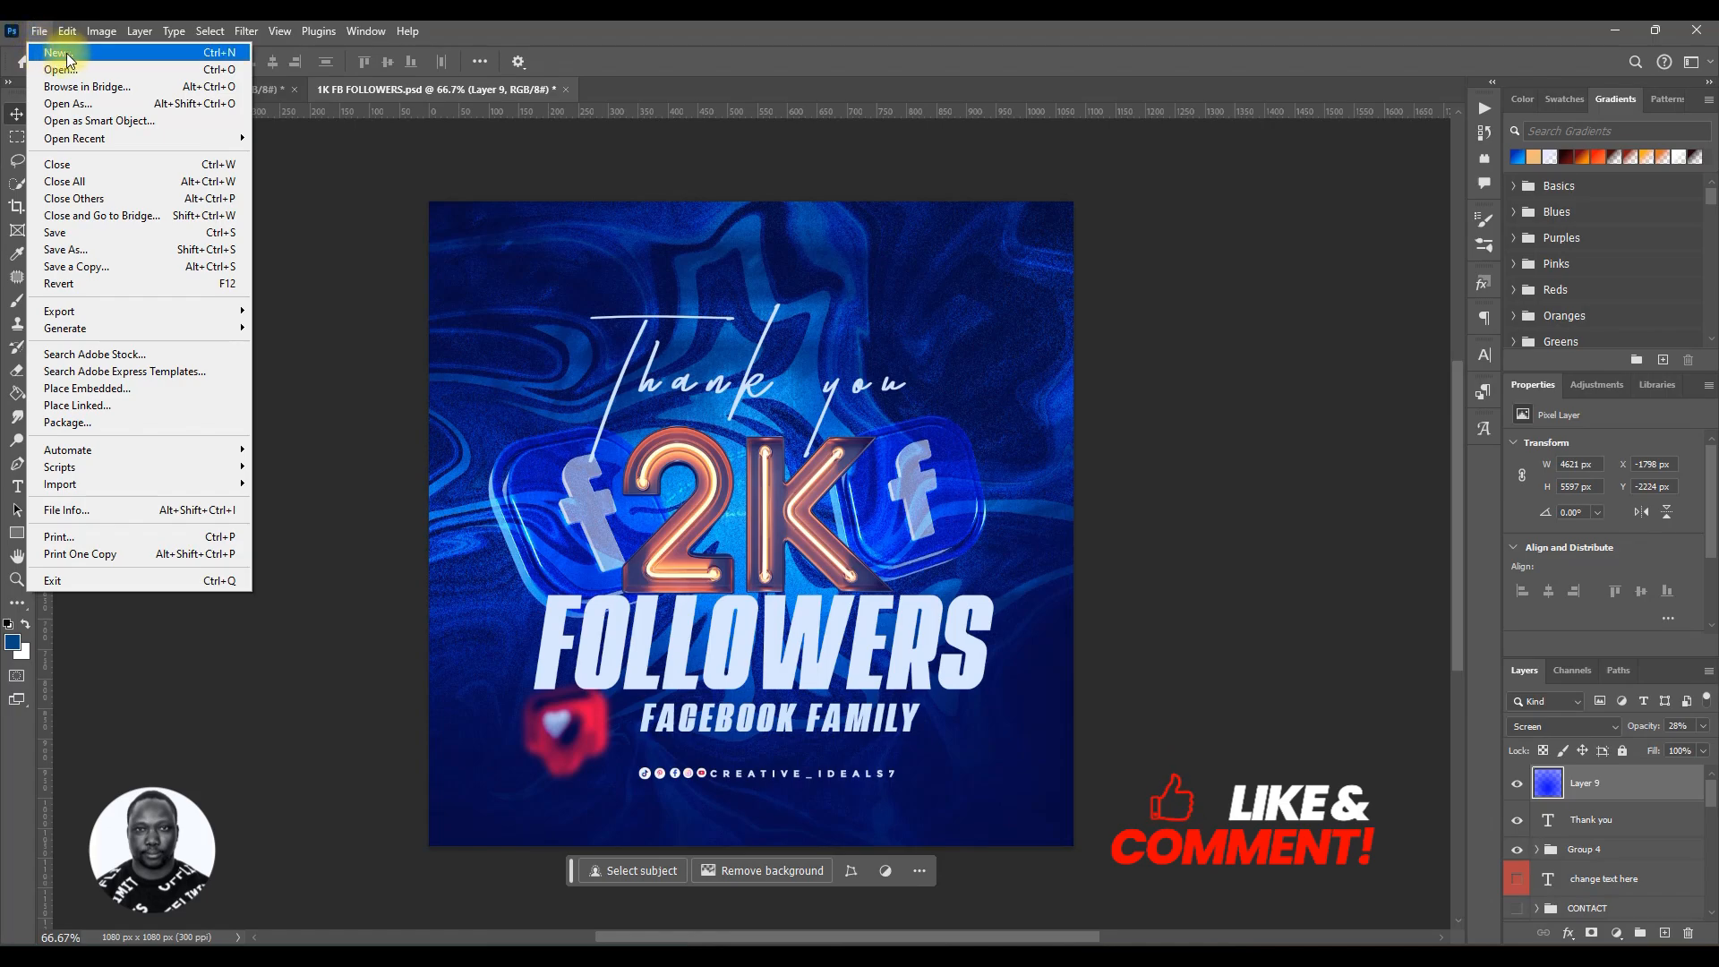
{"action": "left_click", "coordinate": [134, 51]}
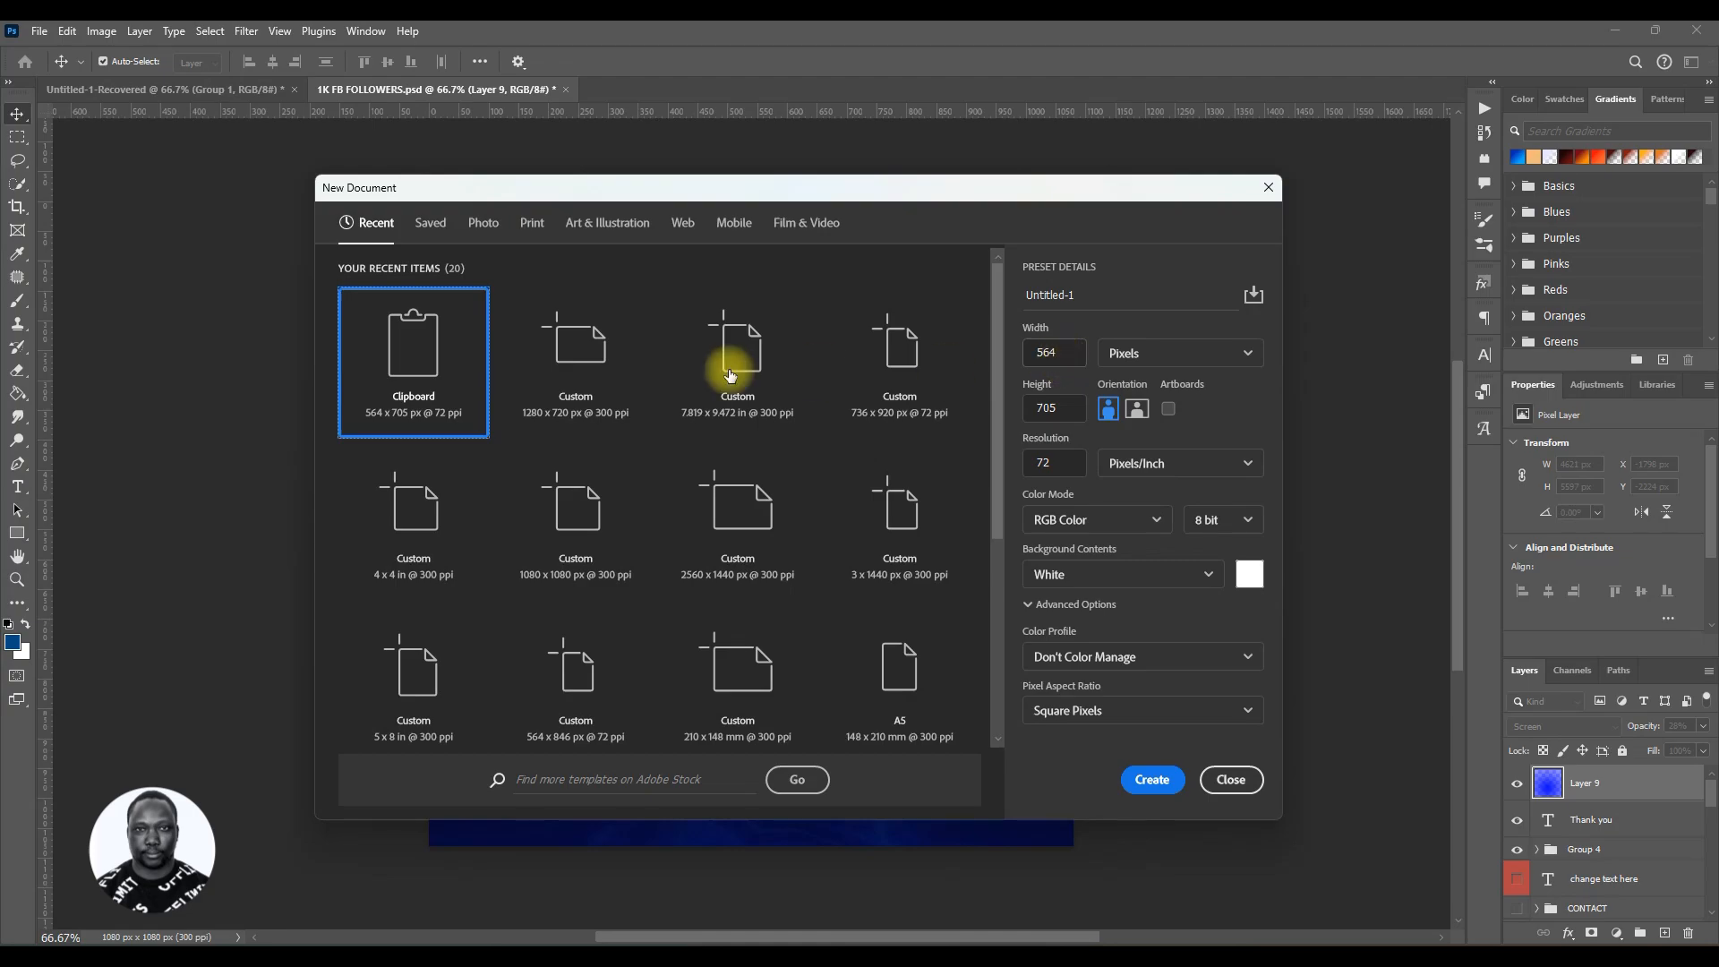
{"action": "left_click", "coordinate": [586, 557]}
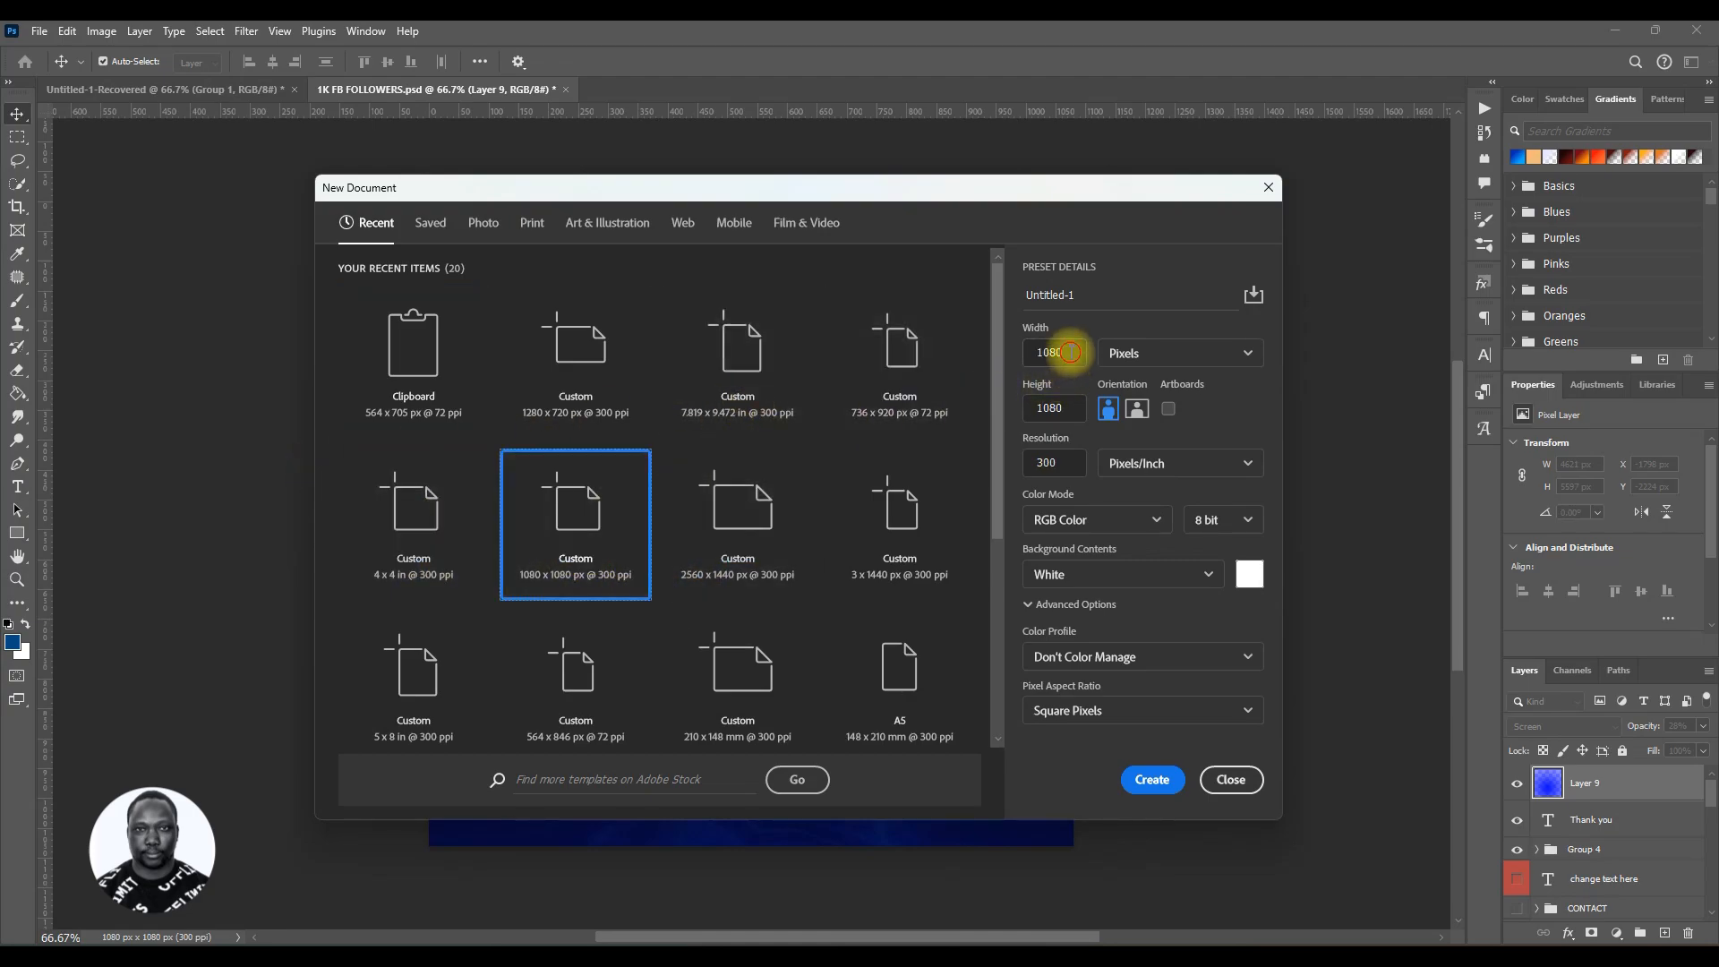
{"action": "left_click_drag", "start_coordinate": [1070, 353], "coordinate": [1036, 353]}
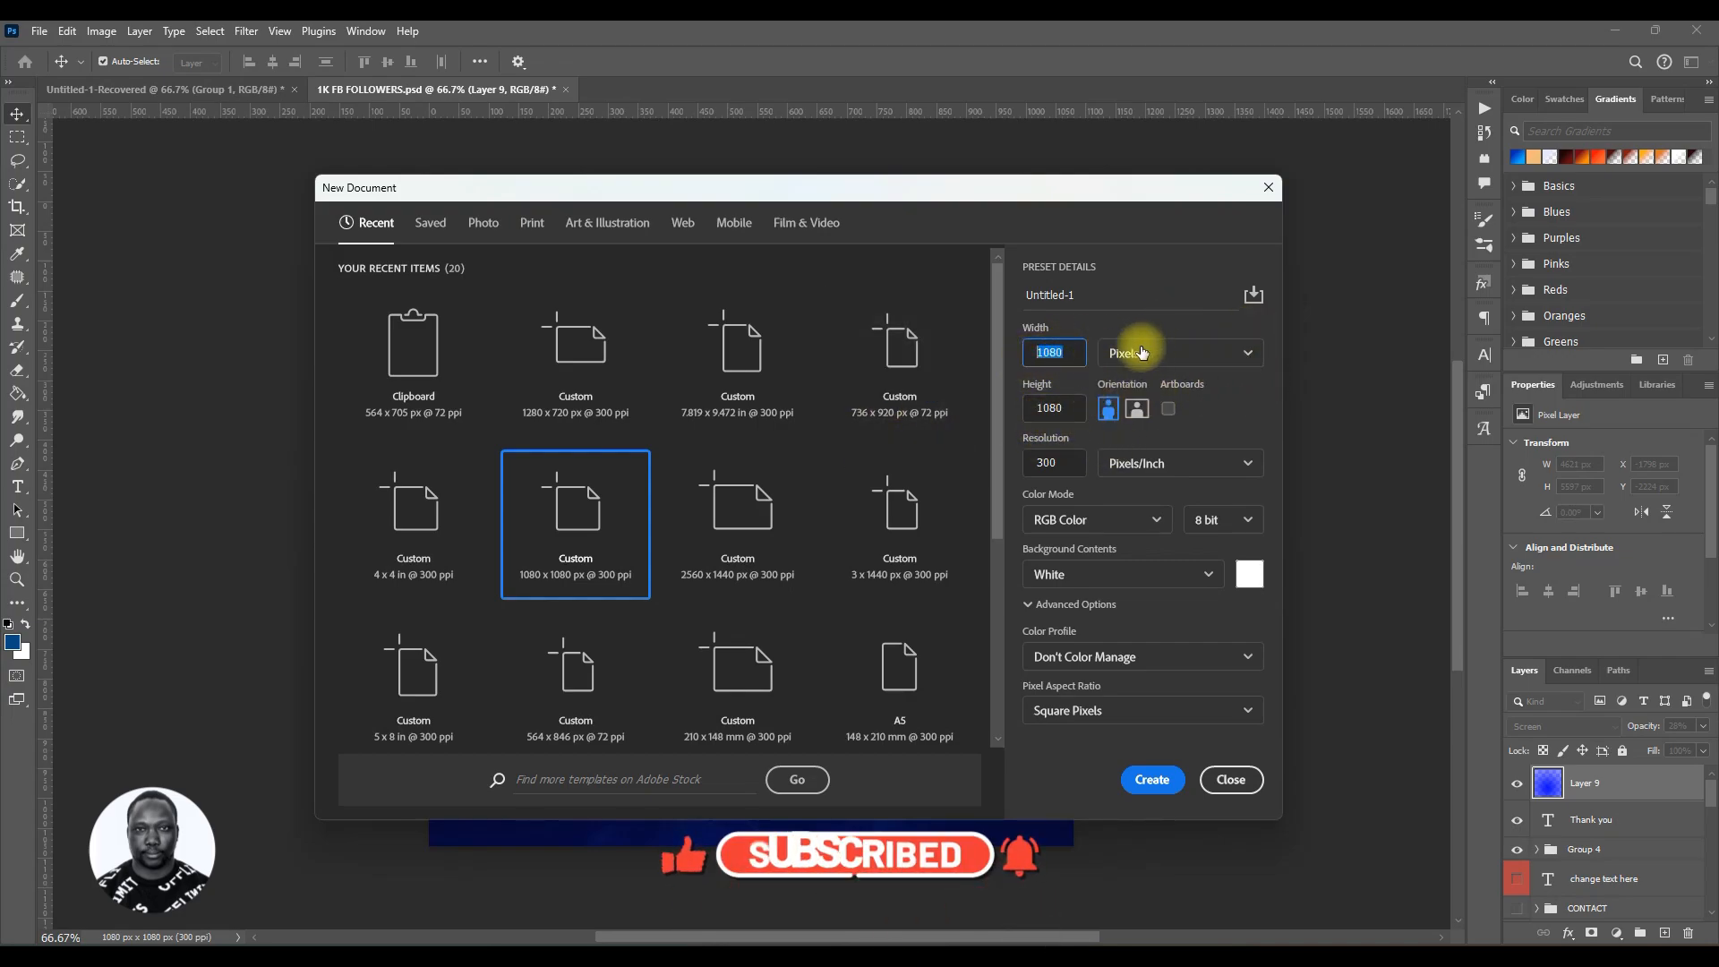
Step: Name the document SOCIAL MEDIA FLYER TUTORIAL and create it
{"action": "left_click", "coordinate": [1085, 294]}
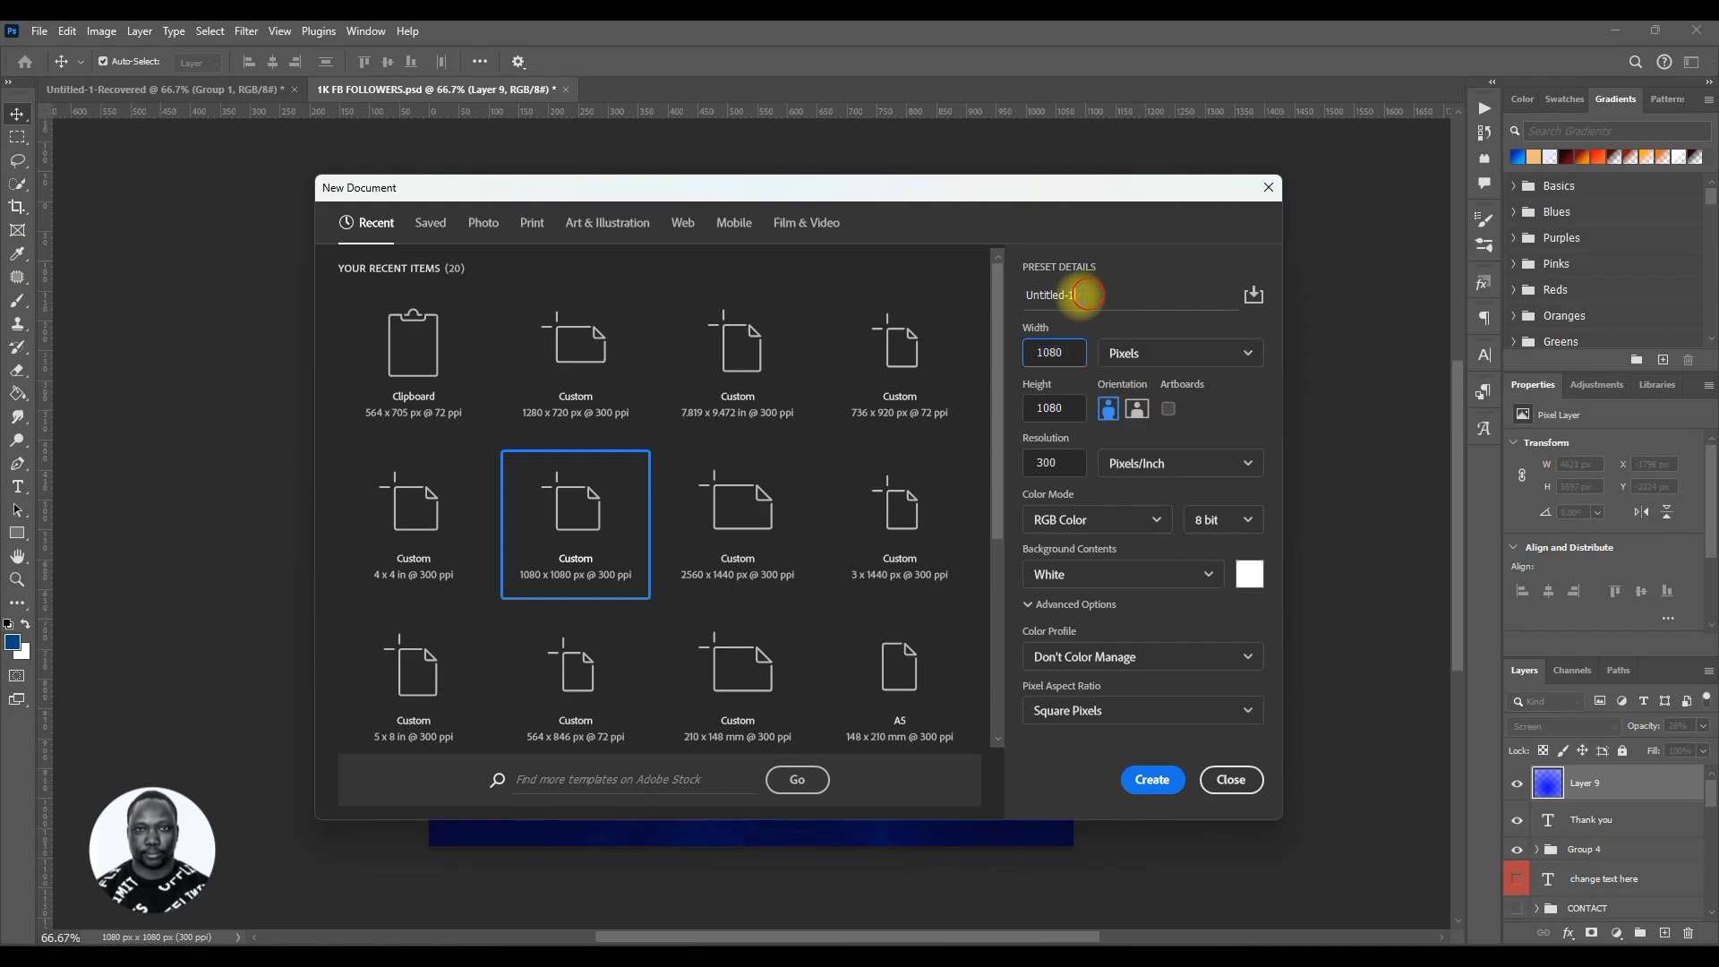
{"action": "left_click_drag", "start_coordinate": [1085, 294], "coordinate": [997, 303]}
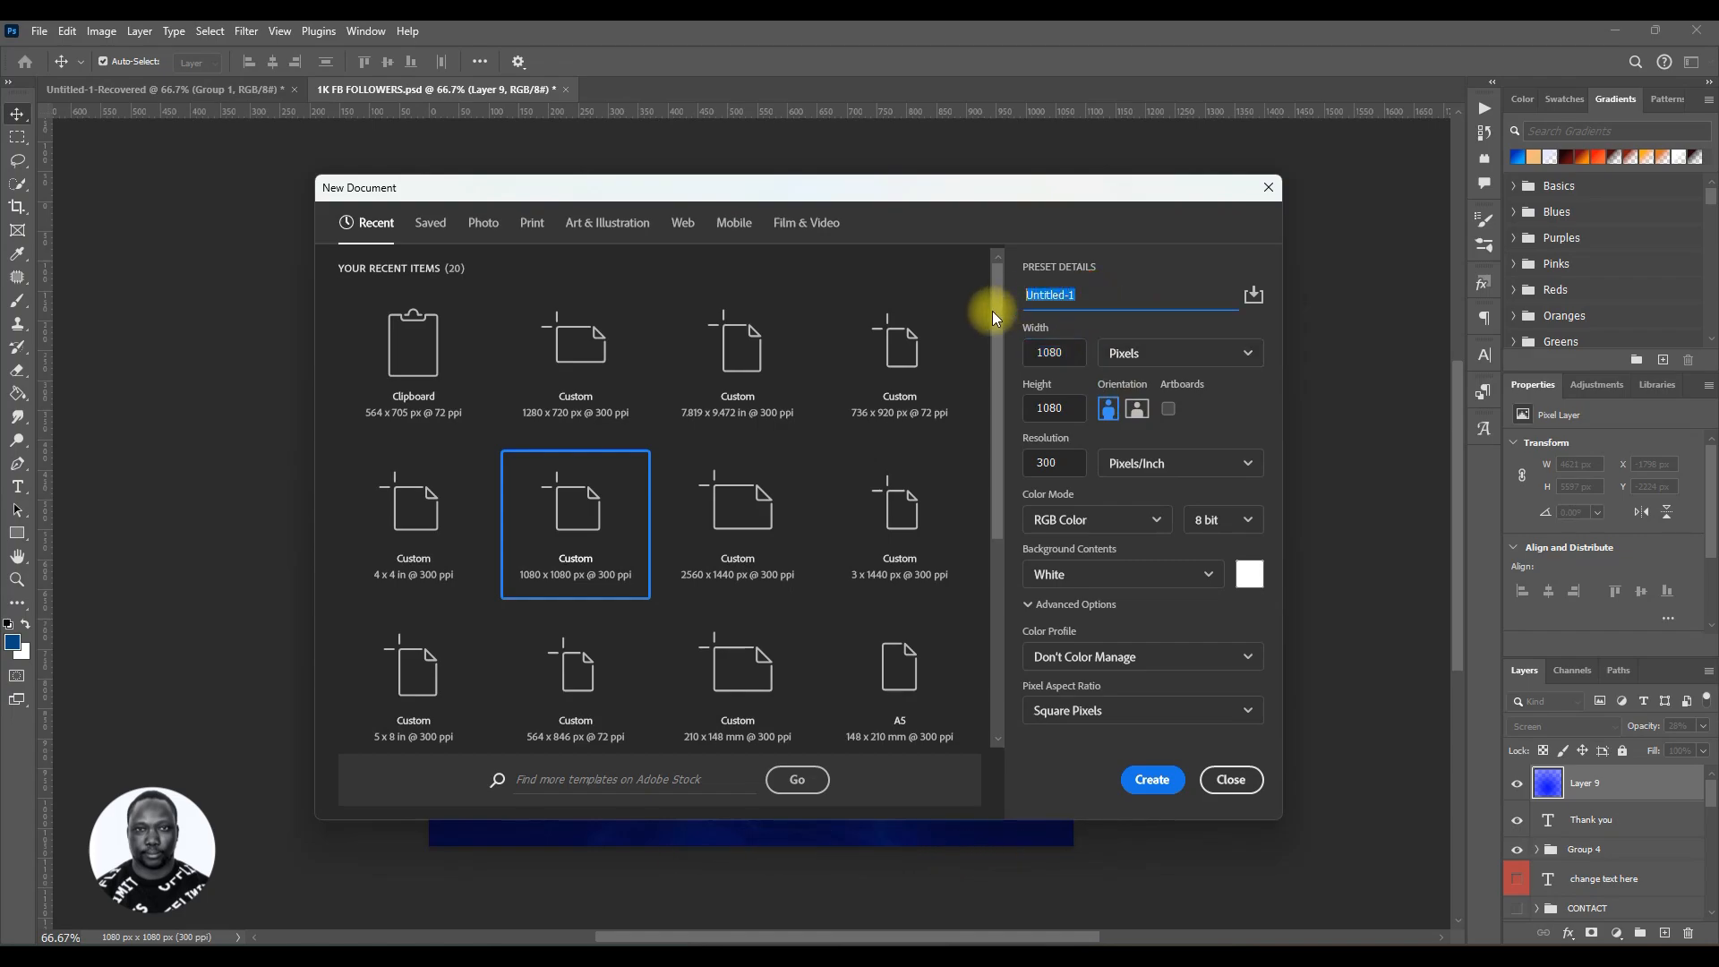
{"action": "type", "text": "SOCIA"}
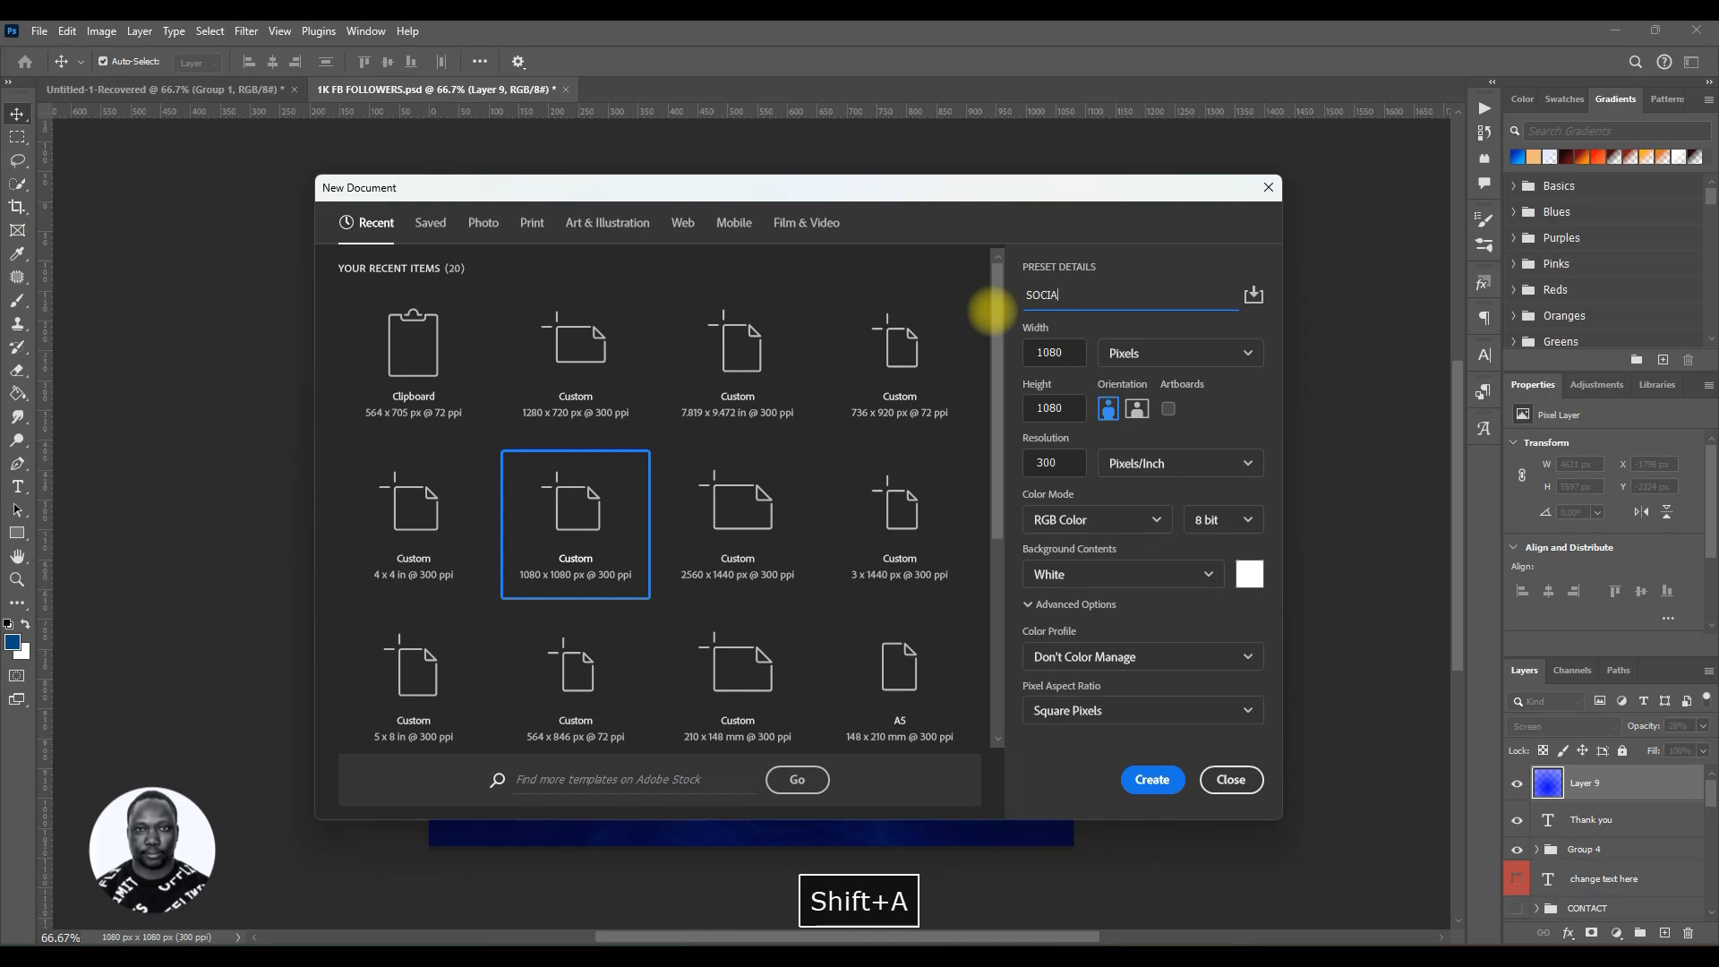
{"action": "type", "text": "L "}
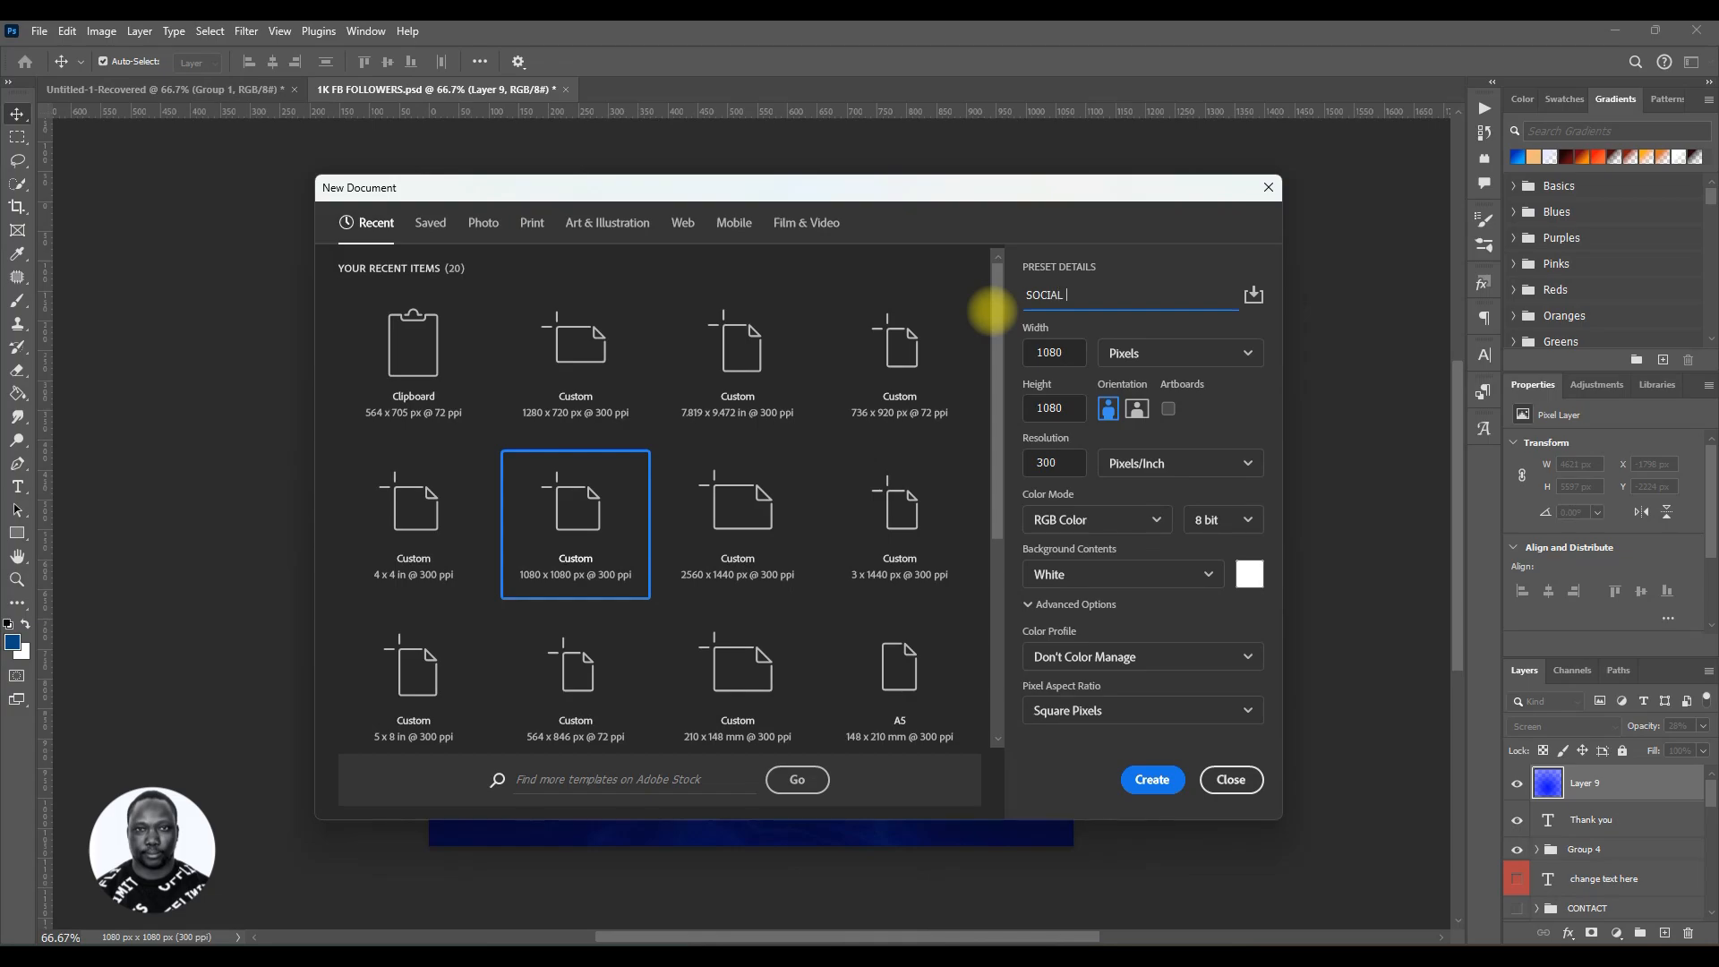
{"action": "type", "text": "MEDIA"}
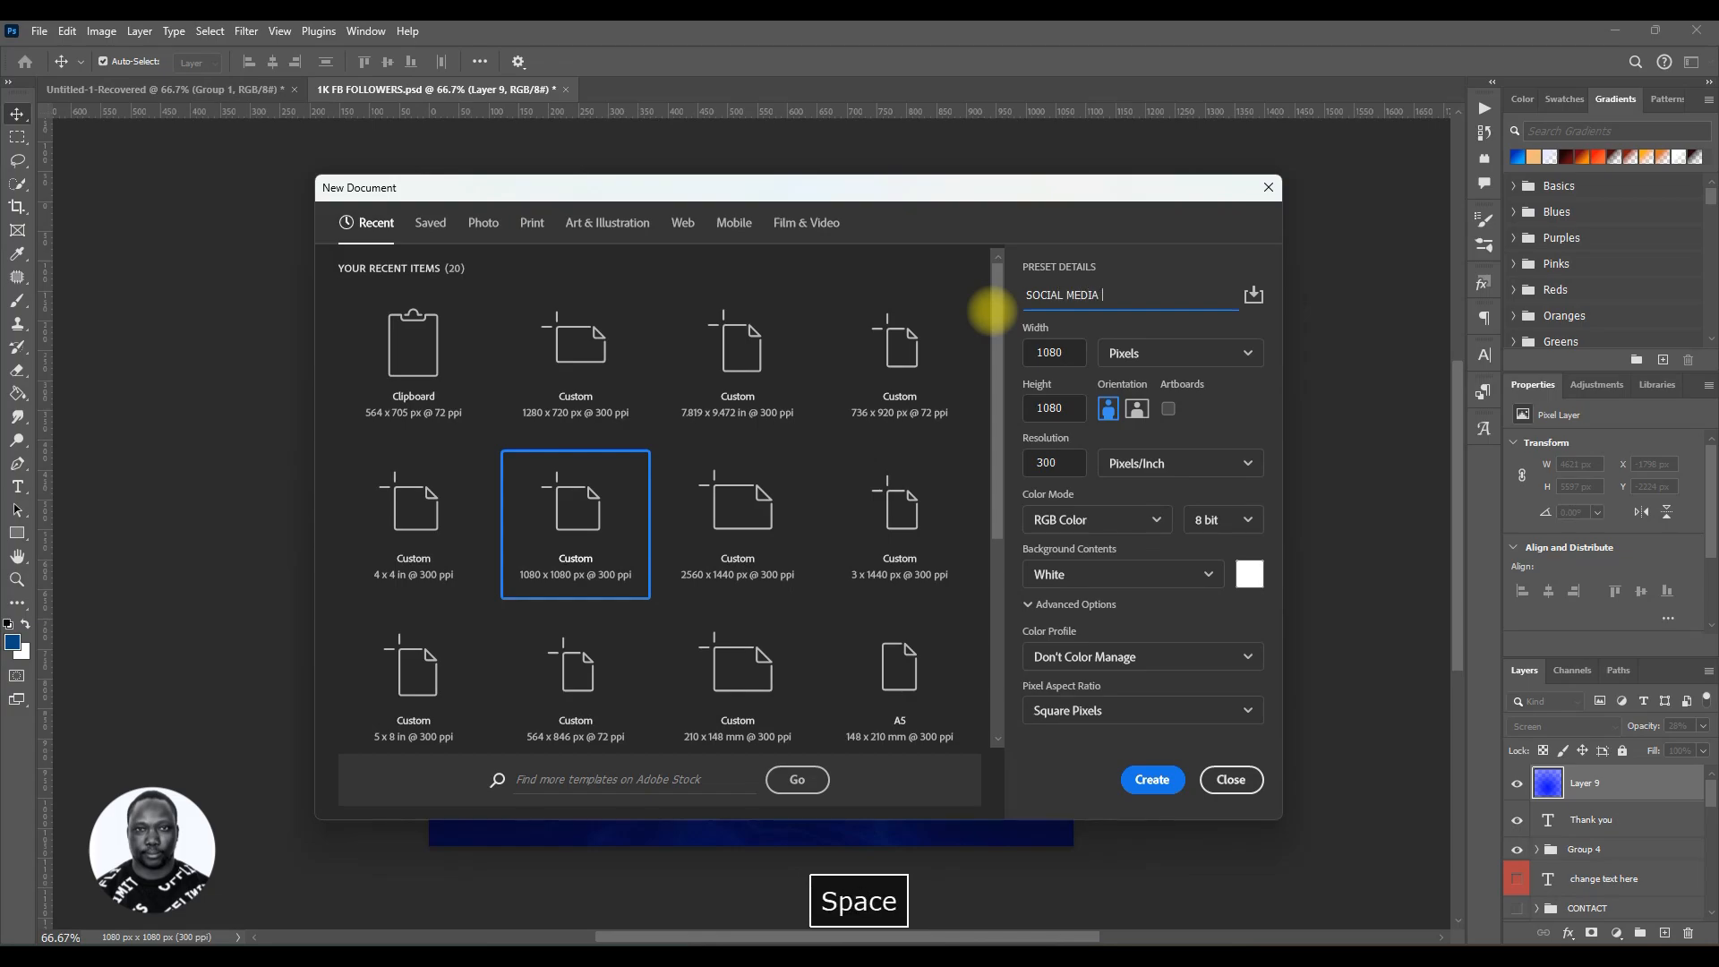
{"action": "type", "text": " FLYER TUT"}
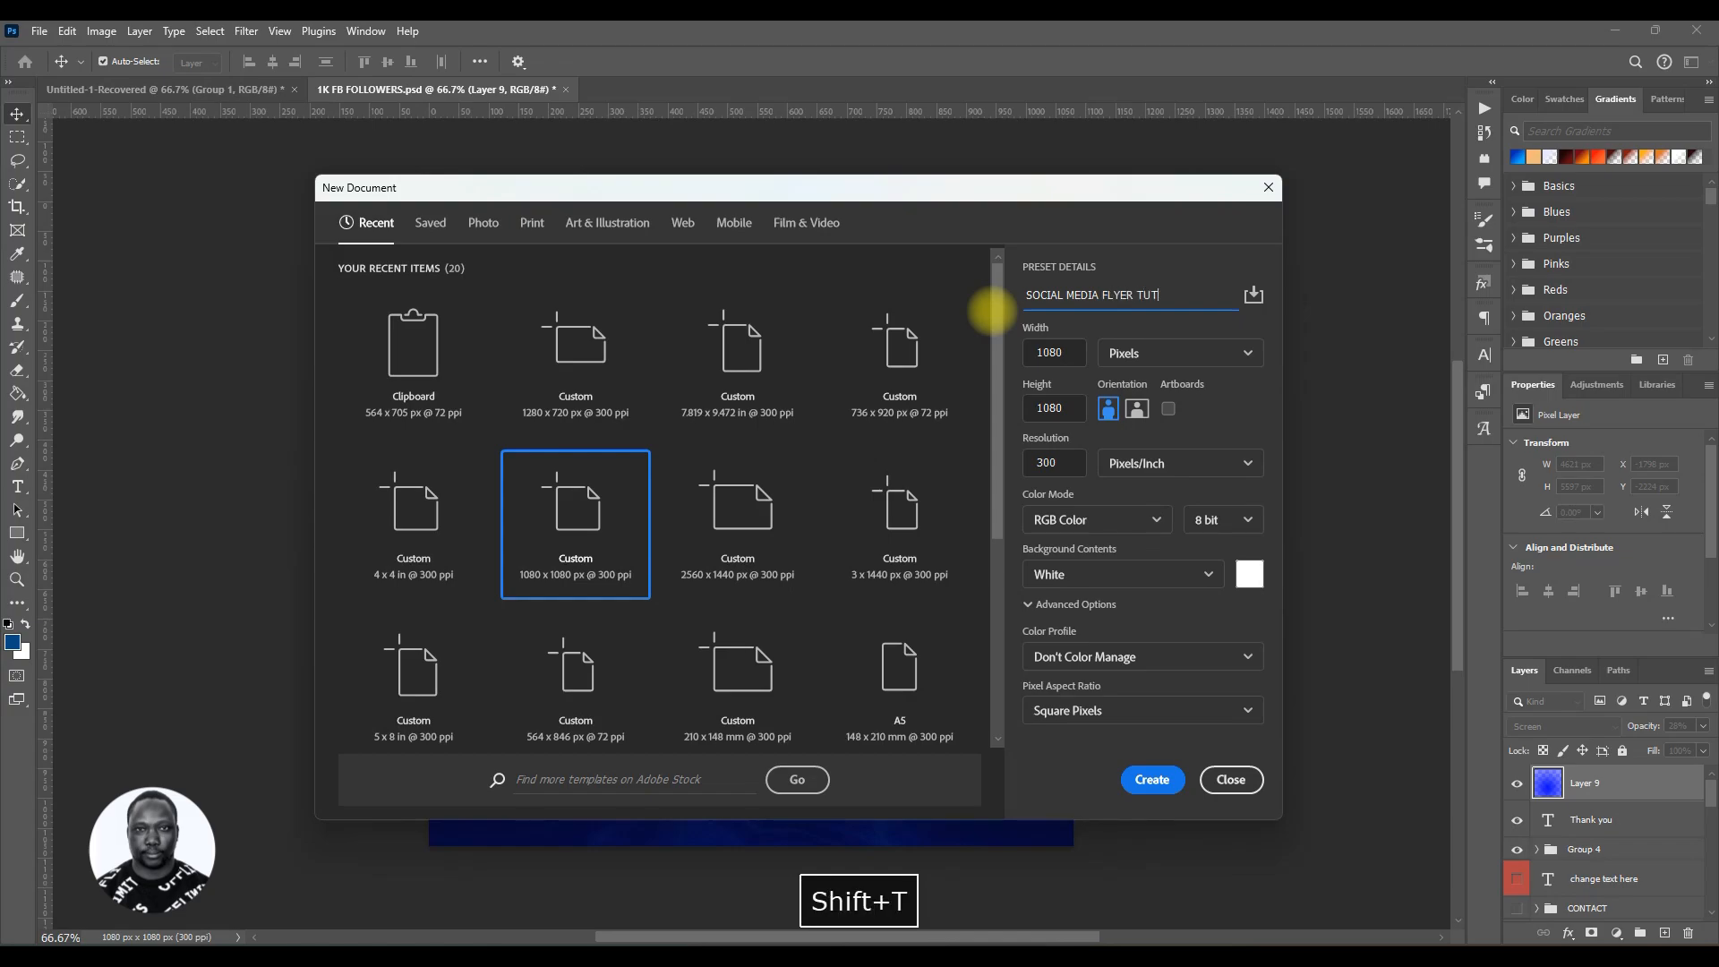
{"action": "type", "text": "ORIAL"}
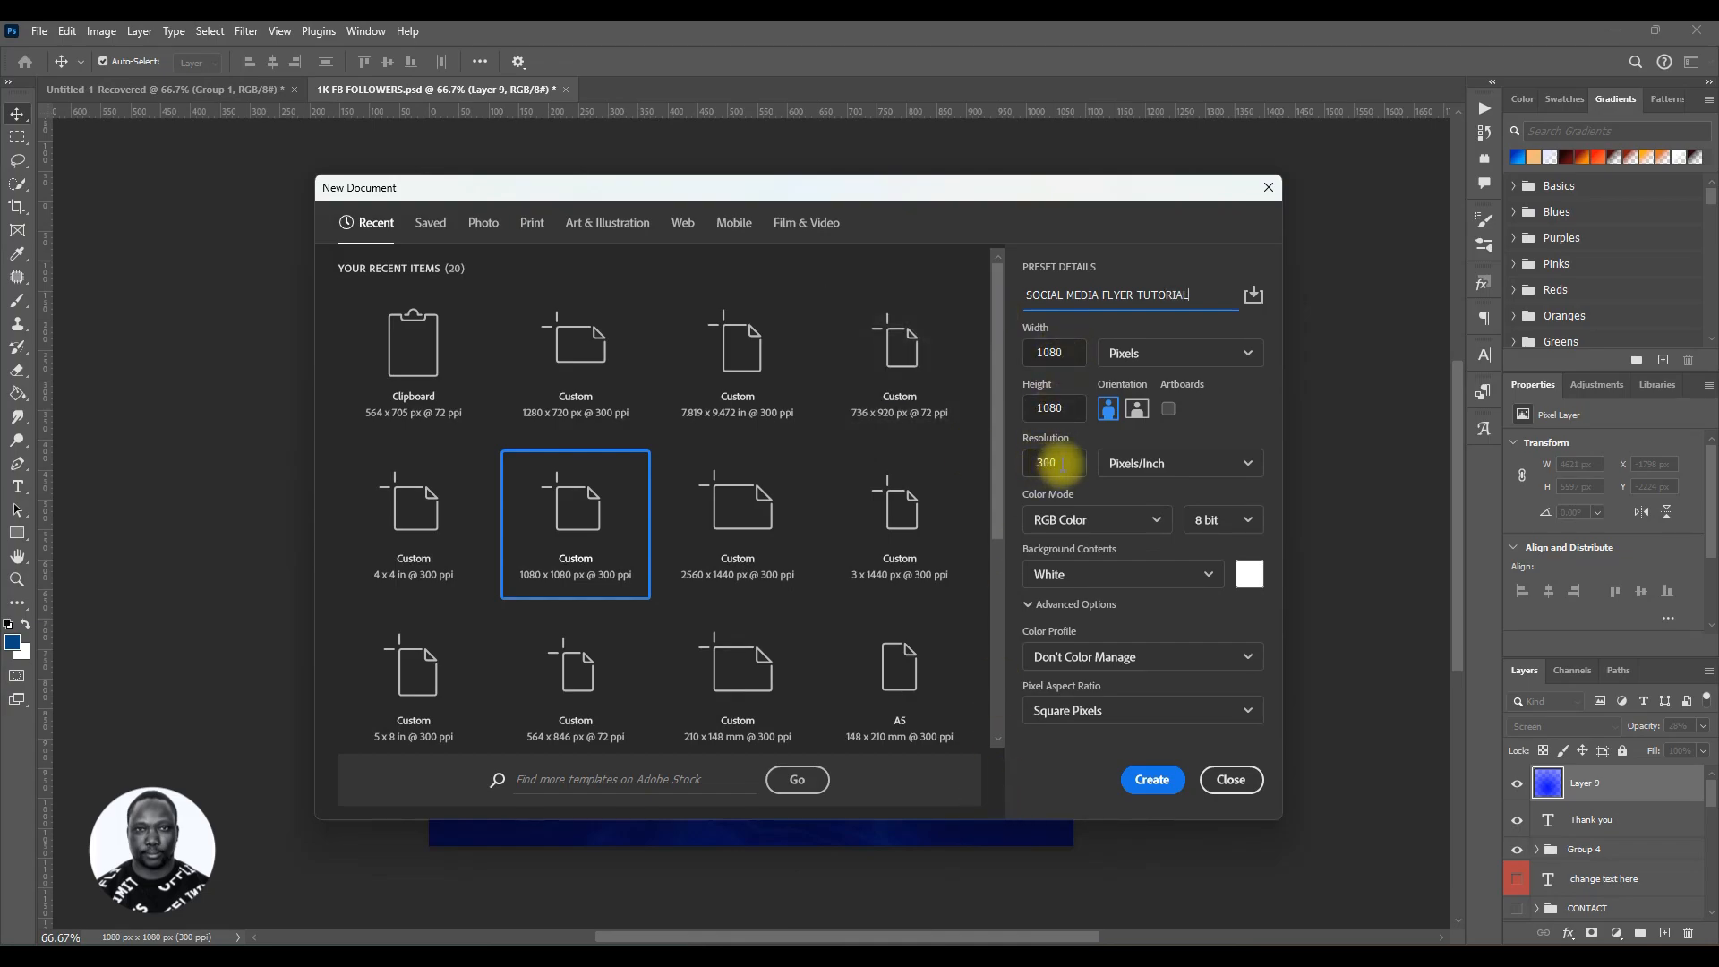
{"action": "left_click", "coordinate": [1056, 463]}
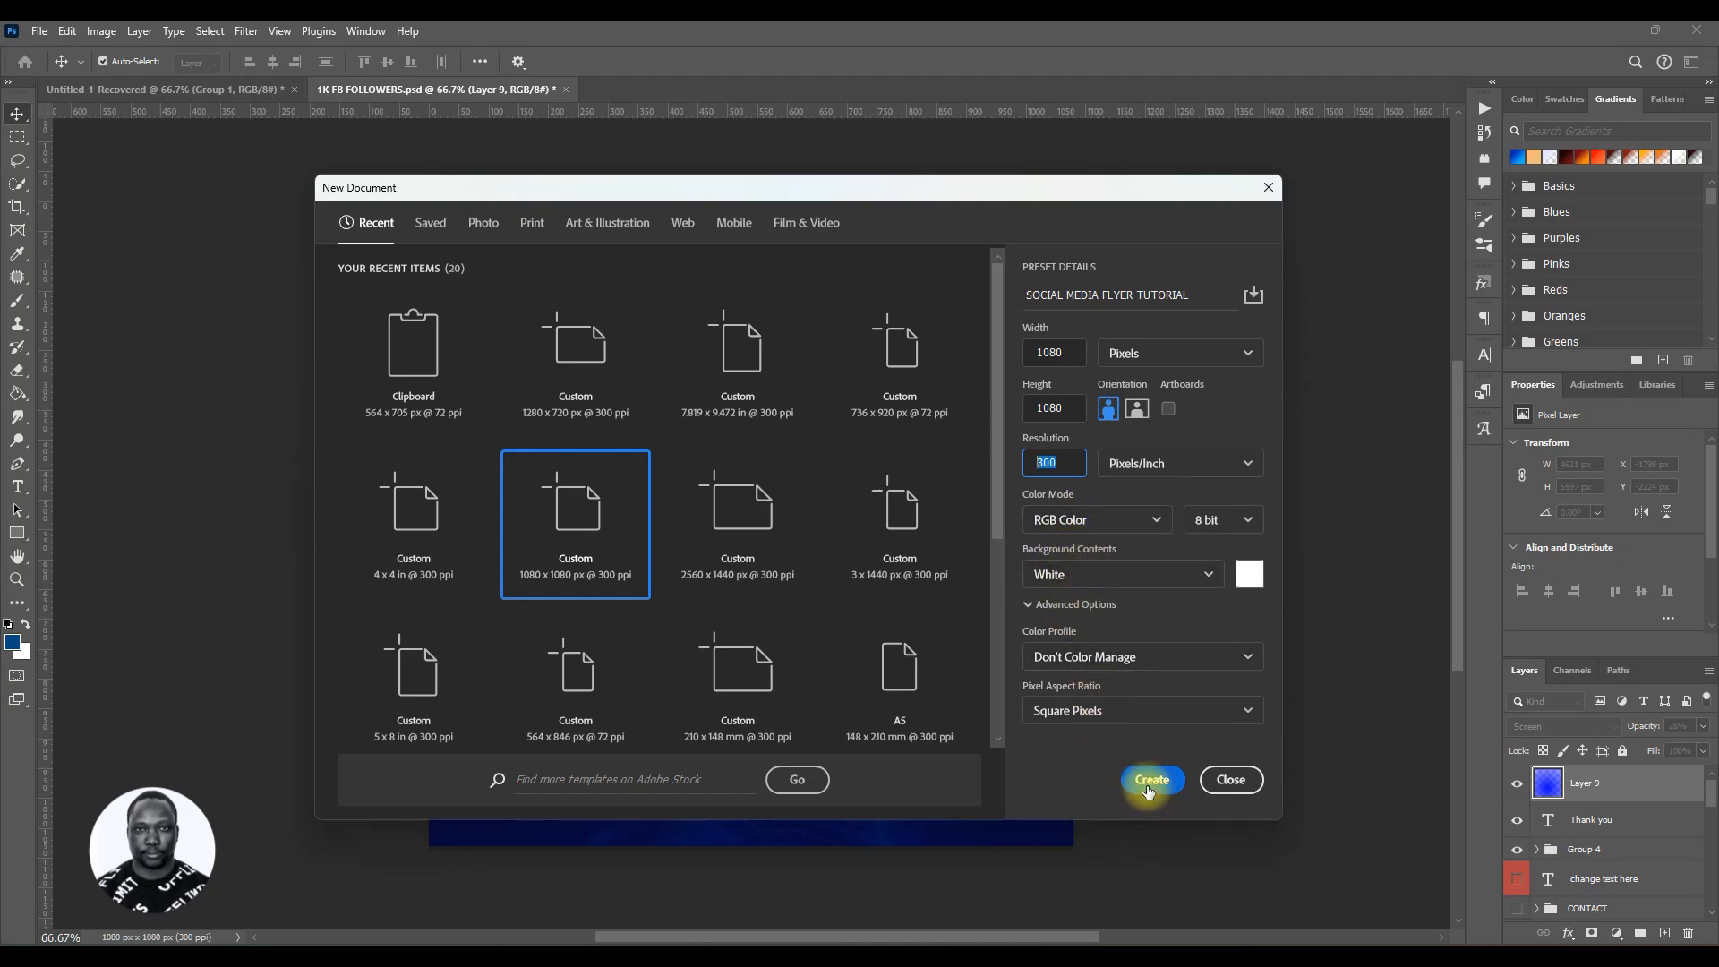
{"action": "left_click", "coordinate": [1151, 783]}
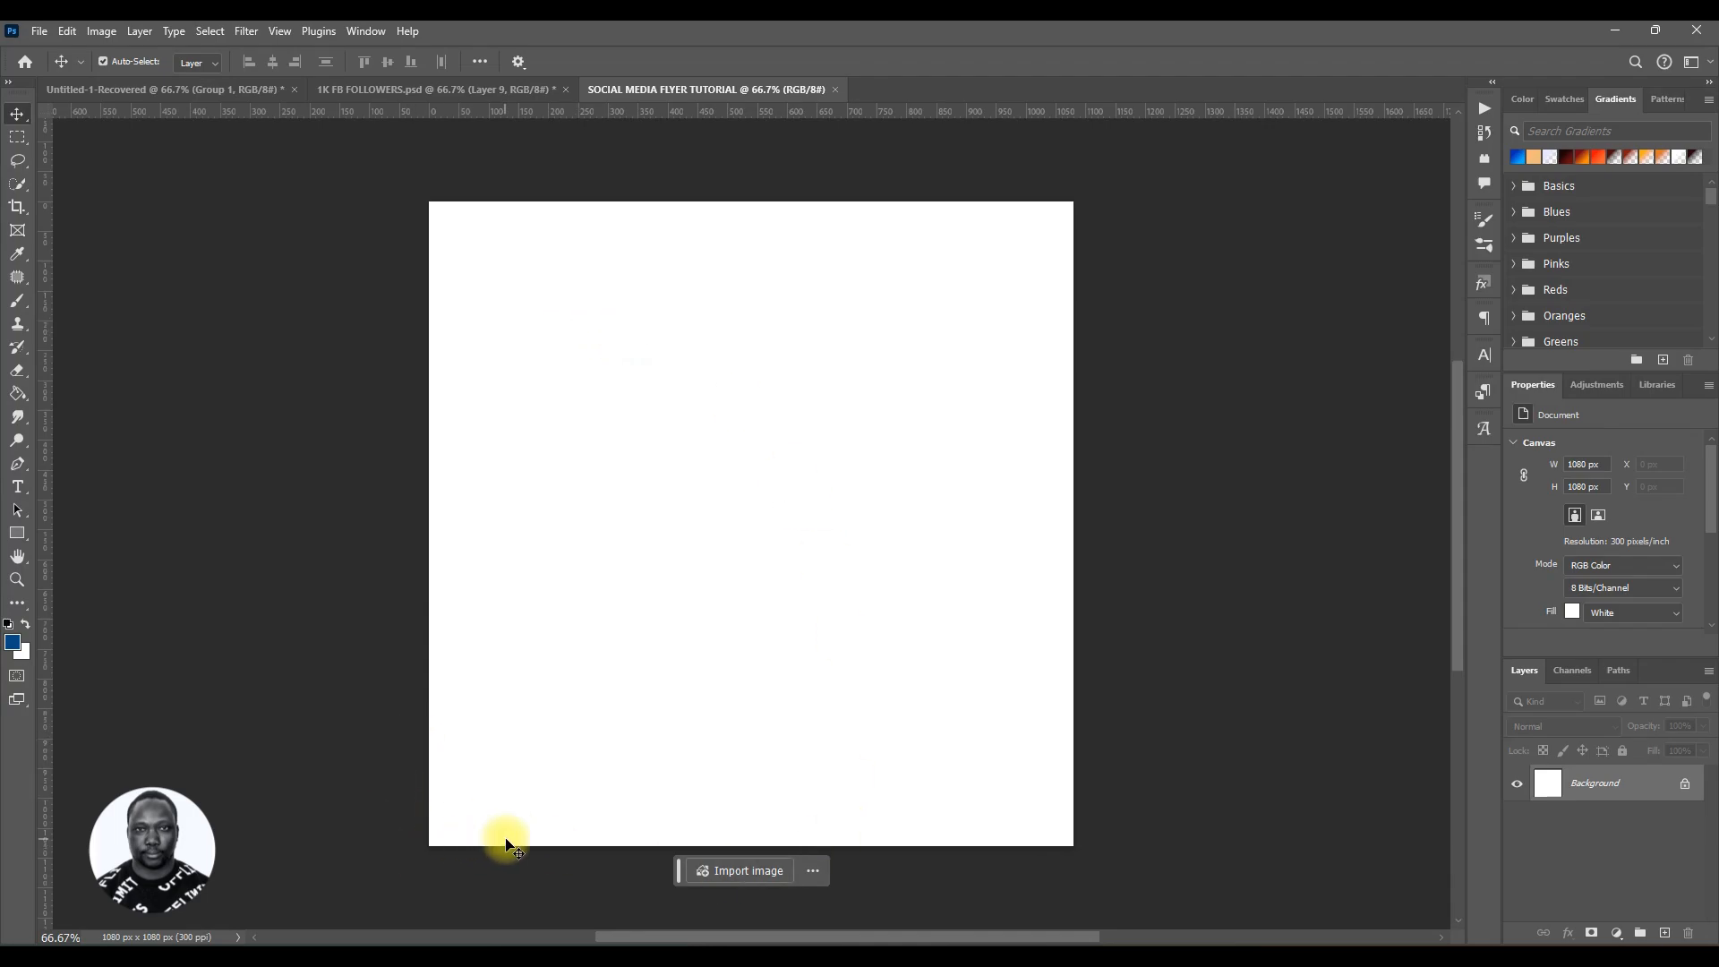
Step: Preview the blue Facebook image in the RESOUCES folder, then place it onto the canvas scaled to about 52% to cover it
{"action": "left_click", "coordinate": [479, 955]}
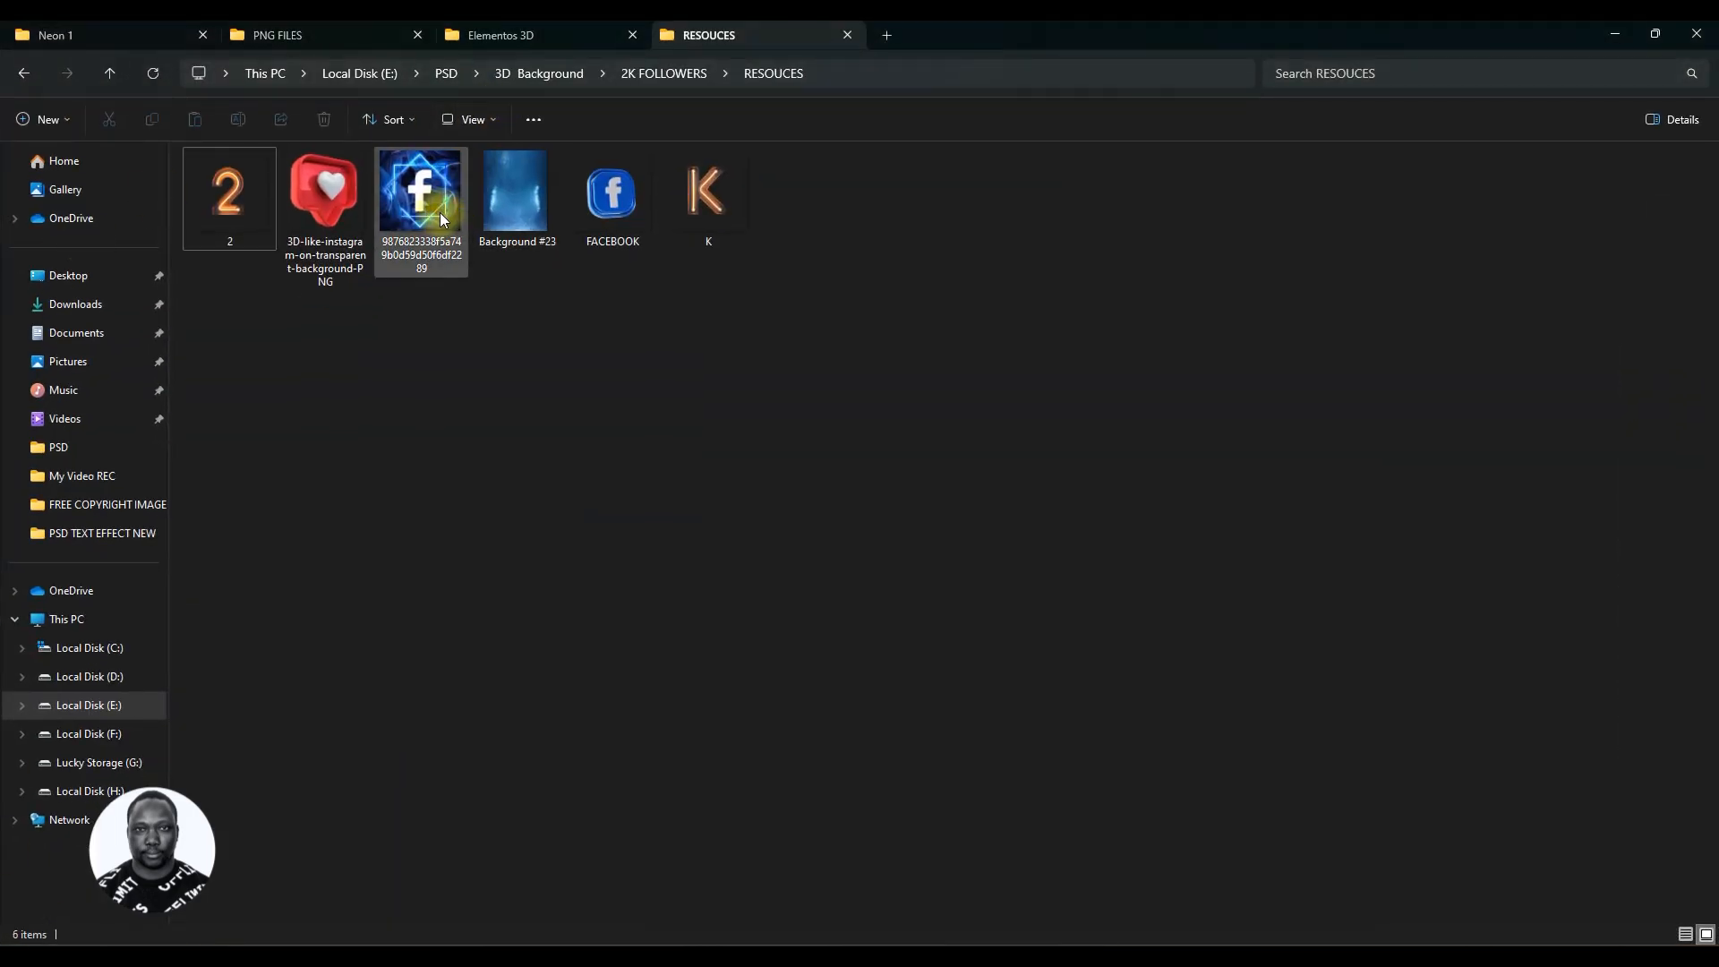
{"action": "double_click", "coordinate": [420, 193]}
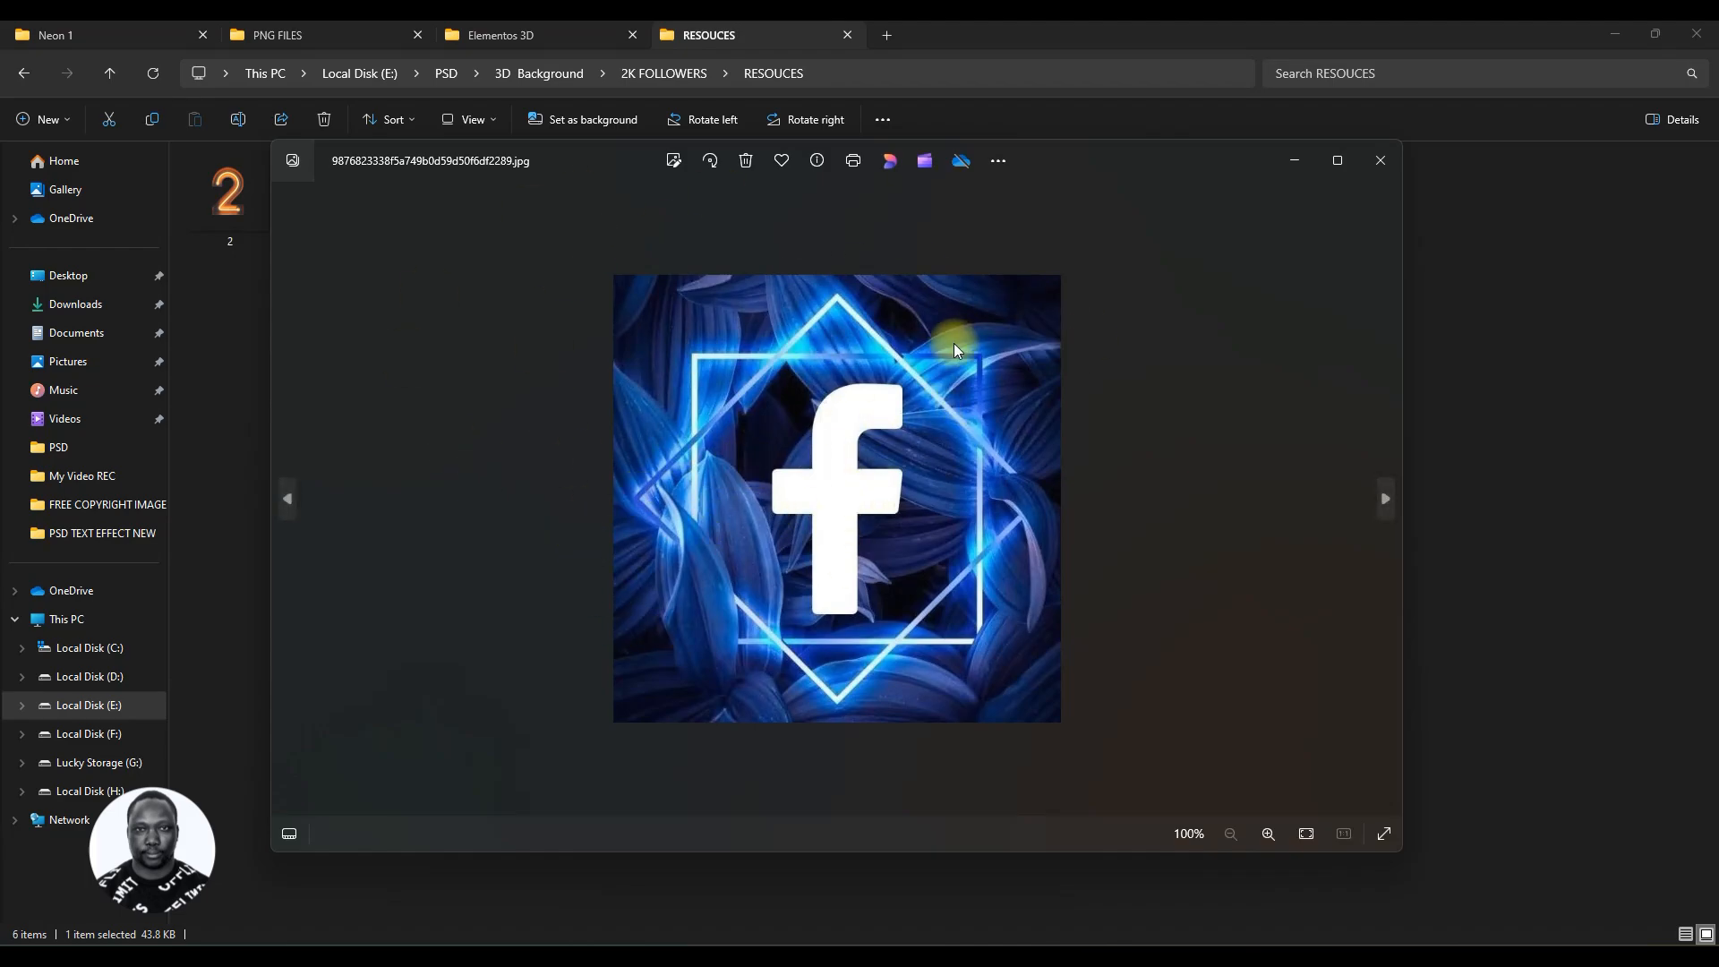
{"action": "left_click", "coordinate": [1386, 161]}
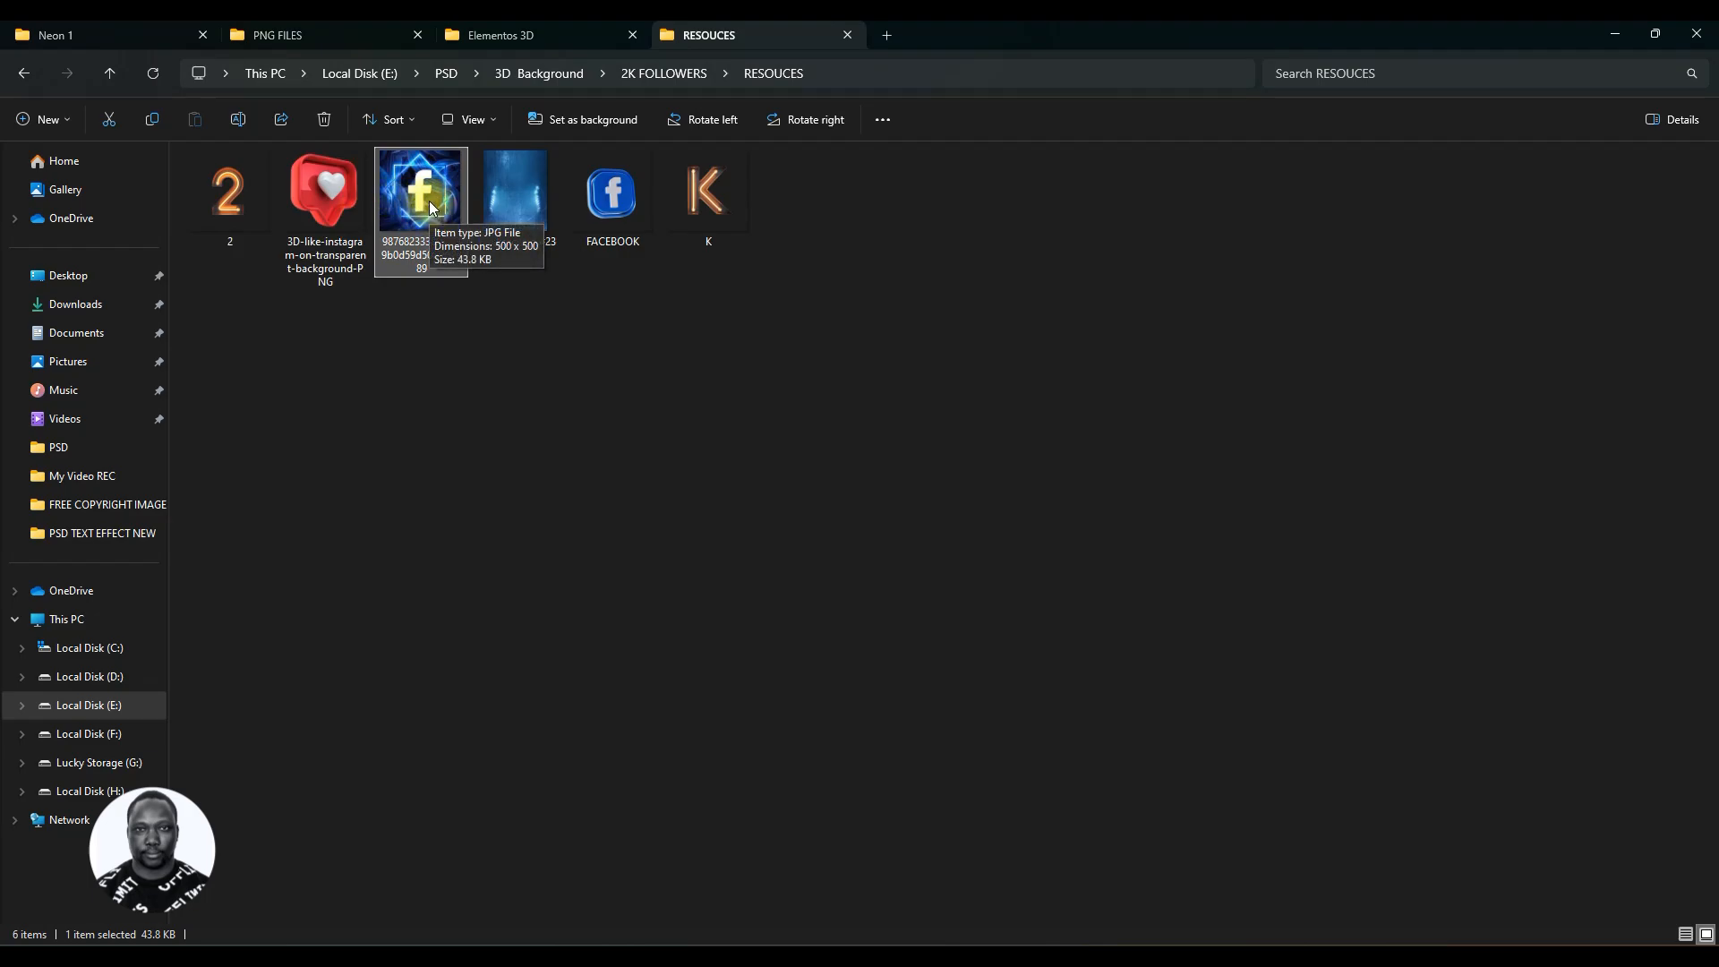
{"action": "left_click_drag", "start_coordinate": [430, 201], "coordinate": [803, 620]}
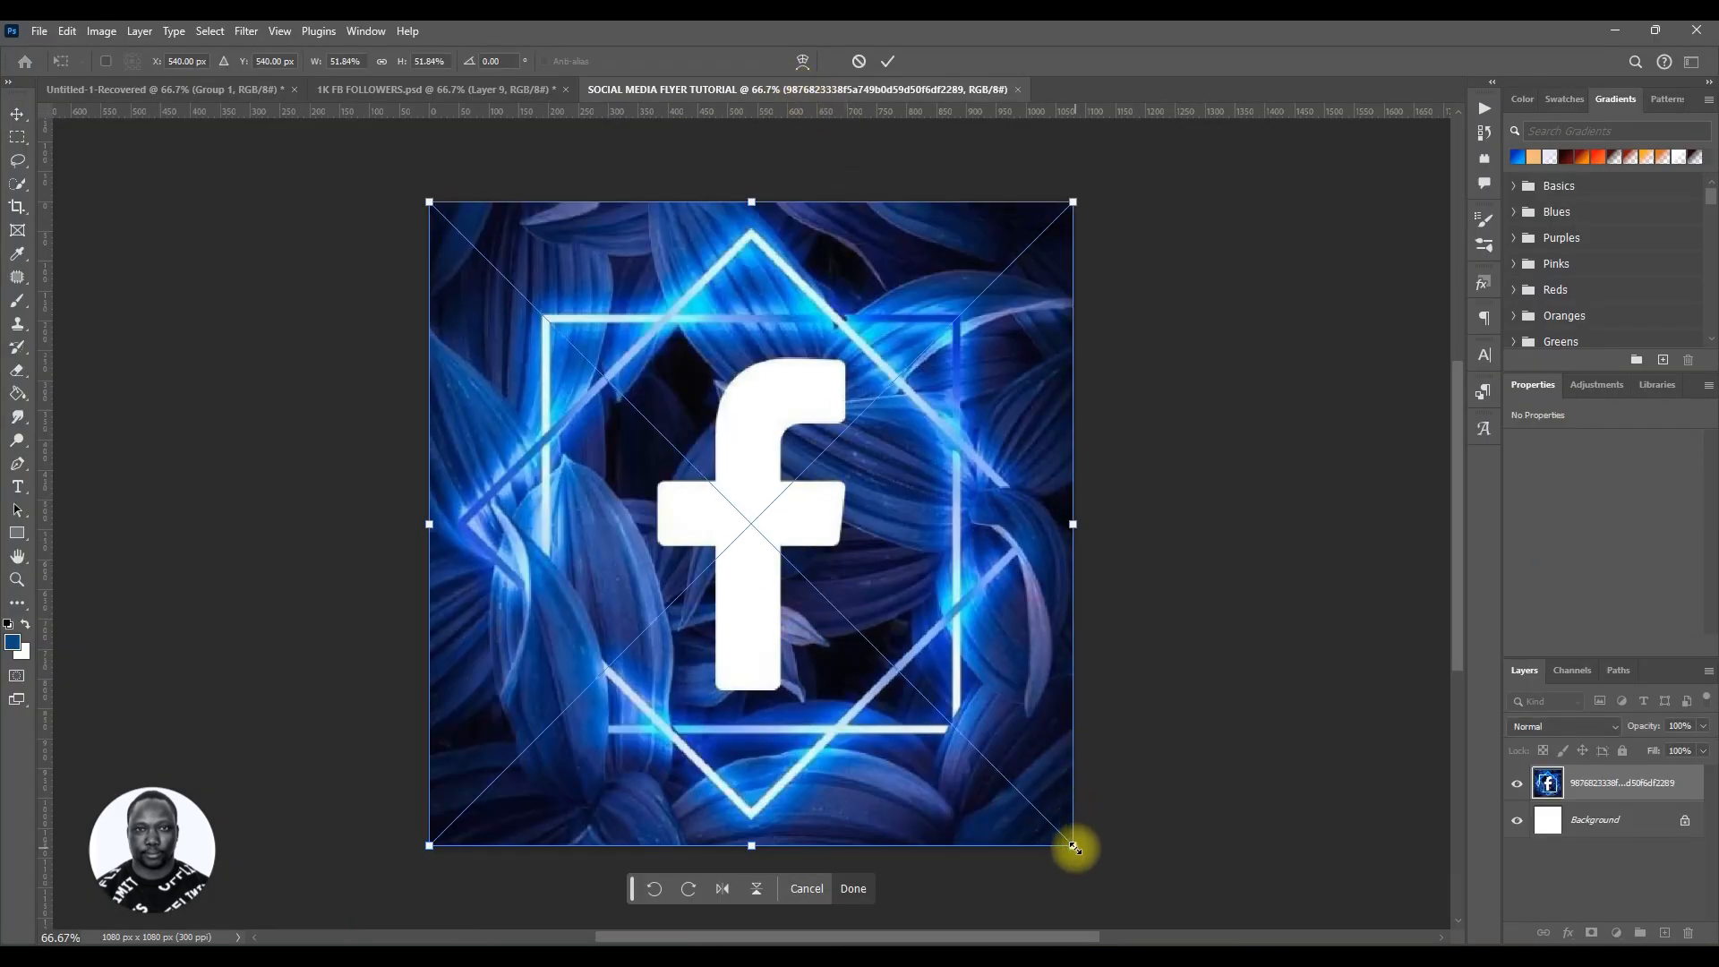
{"action": "left_click_drag", "start_coordinate": [1075, 847], "coordinate": [1075, 848]}
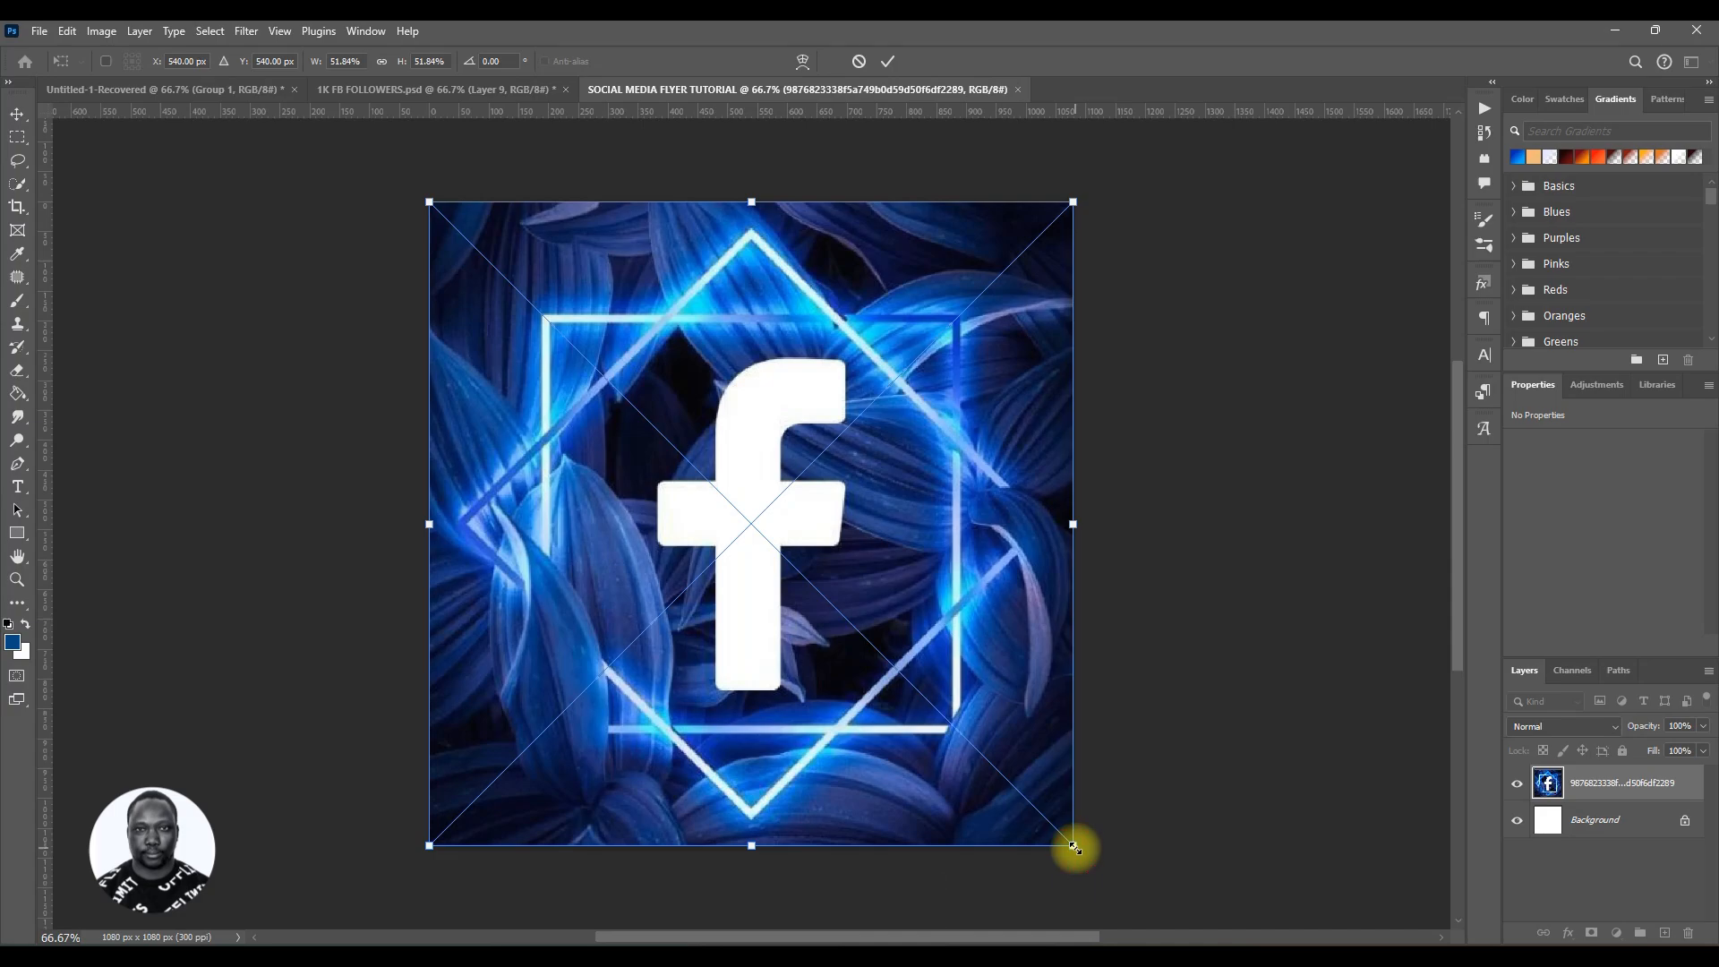
{"action": "left_click_drag", "start_coordinate": [1077, 847], "coordinate": [1082, 849]}
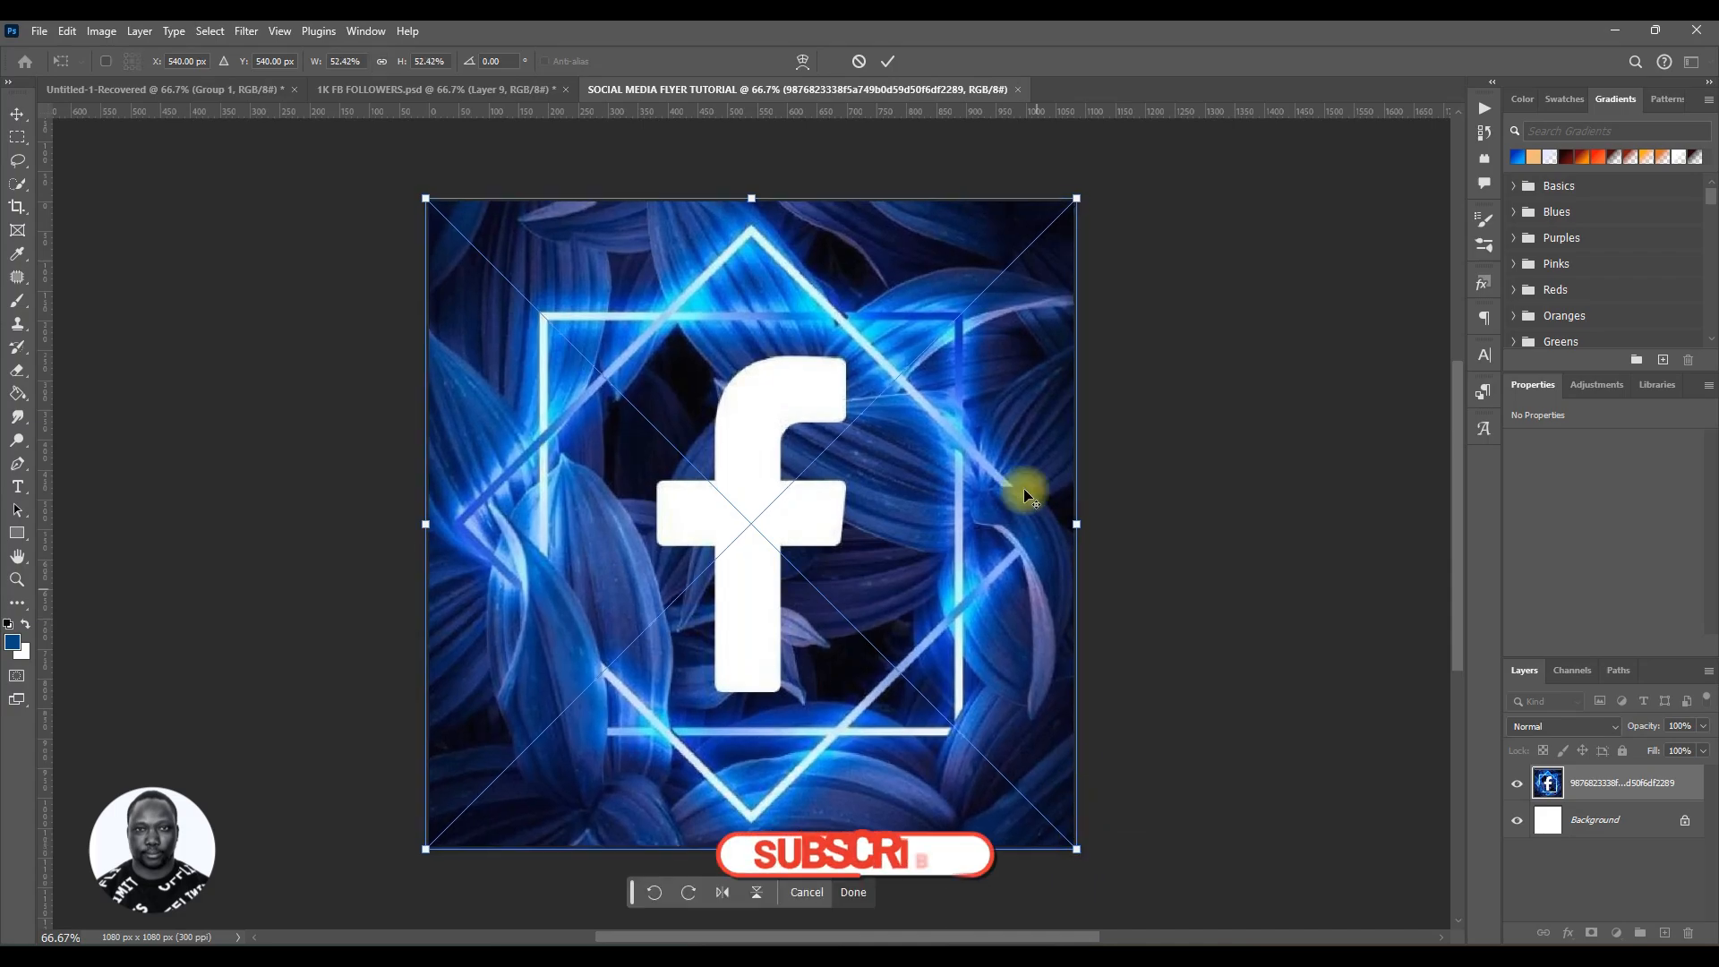
{"action": "left_click", "coordinate": [888, 61]}
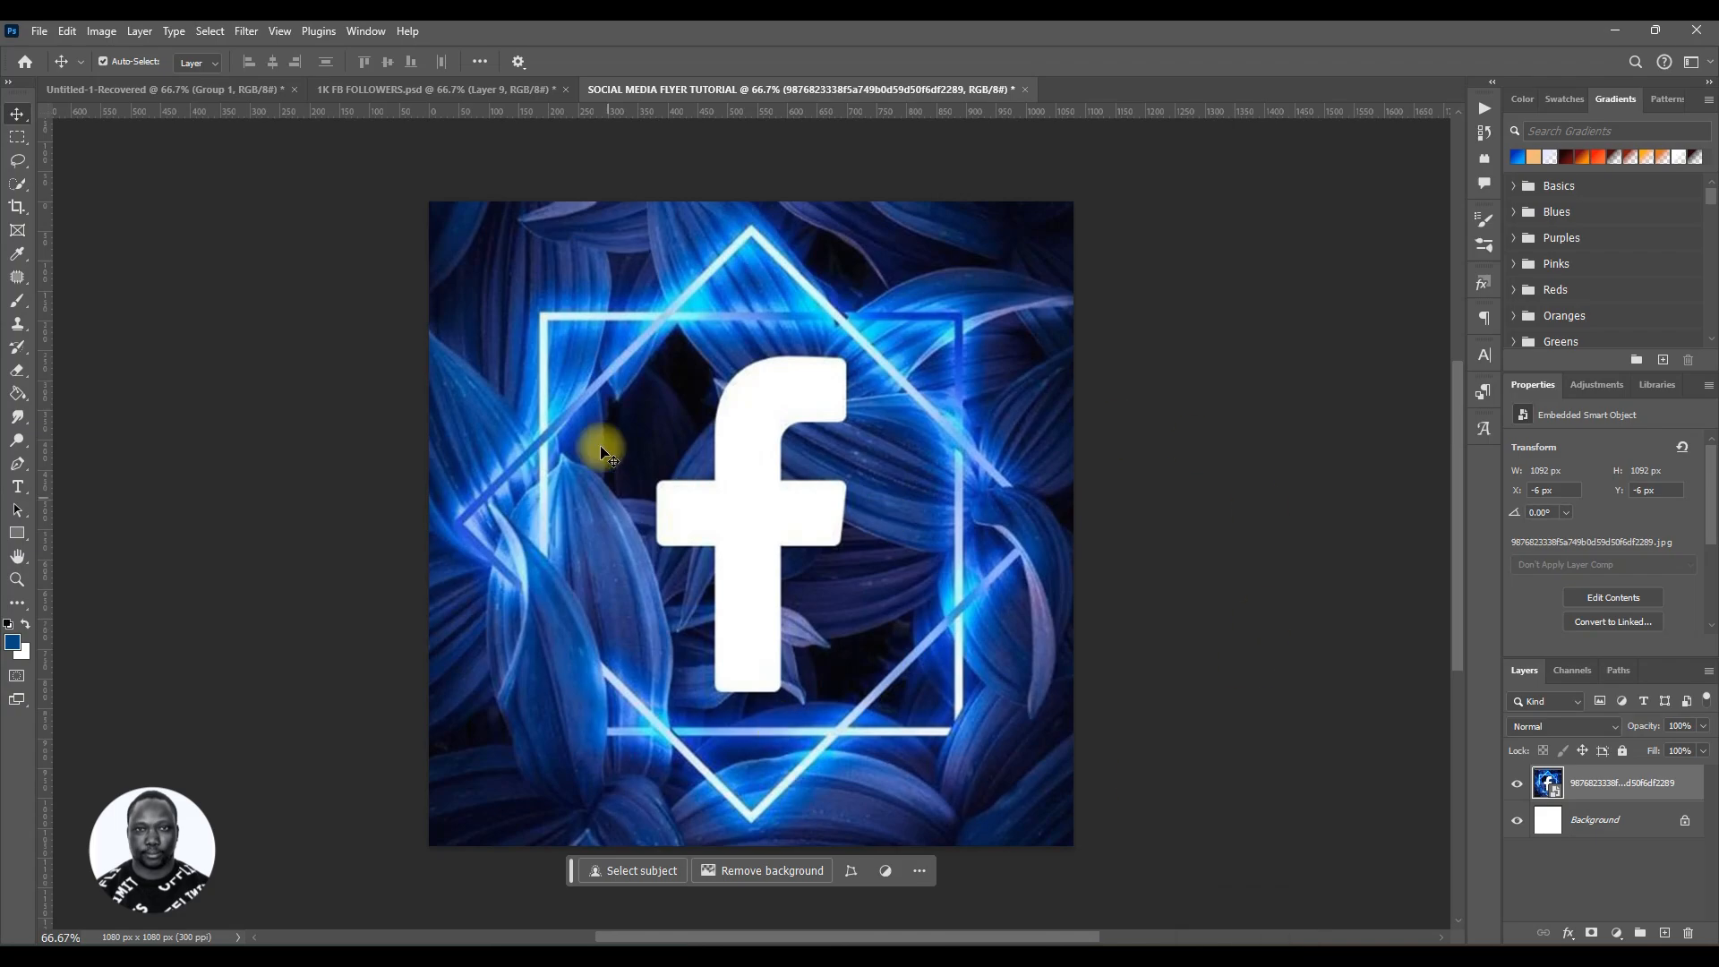
Step: Rasterize the placed Facebook image layer
{"action": "right_click", "coordinate": [1602, 783]}
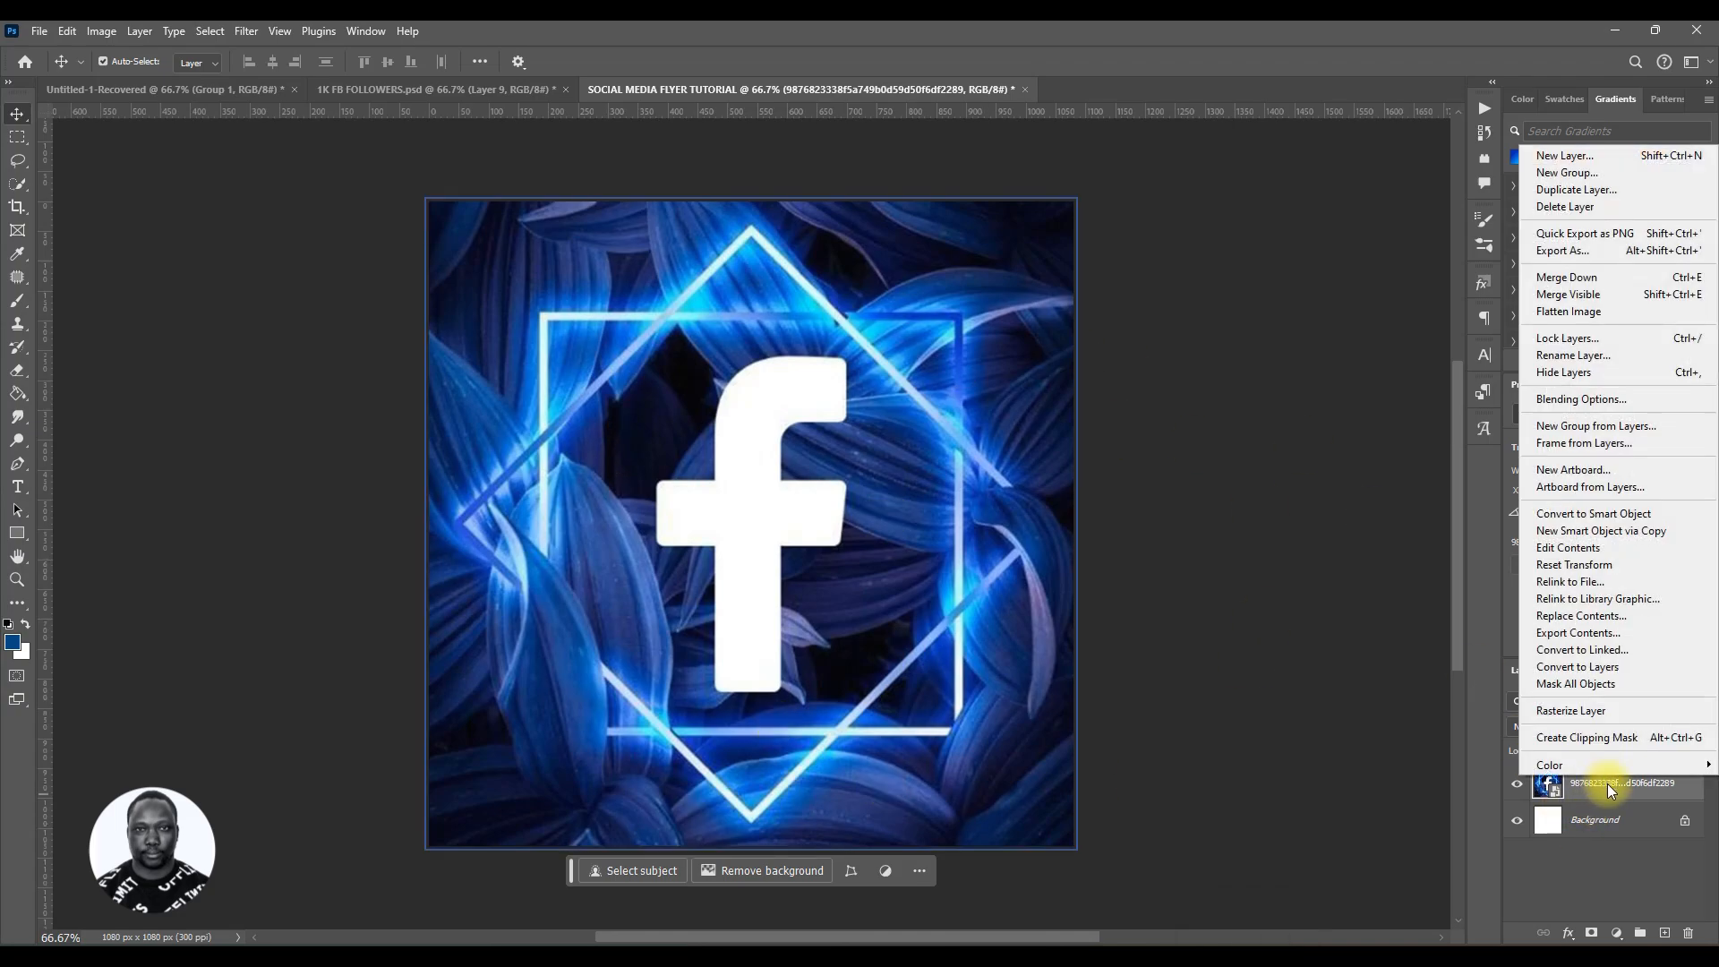
{"action": "right_click", "coordinate": [1610, 780]}
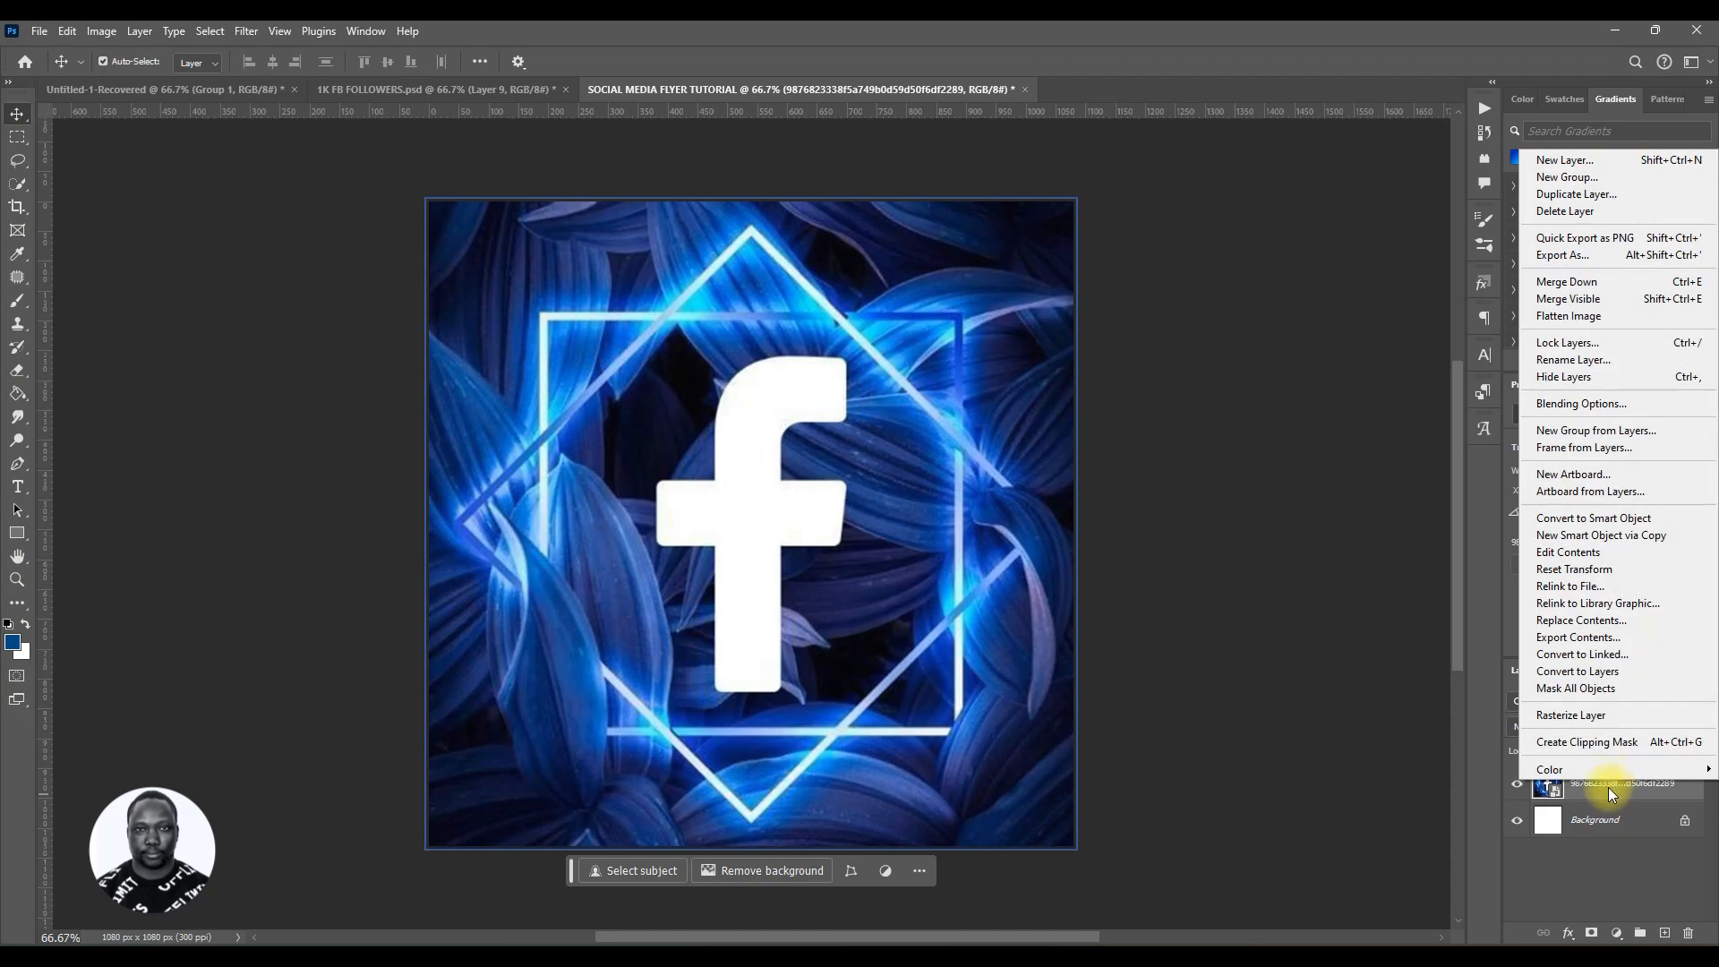
{"action": "left_click", "coordinate": [1573, 717]}
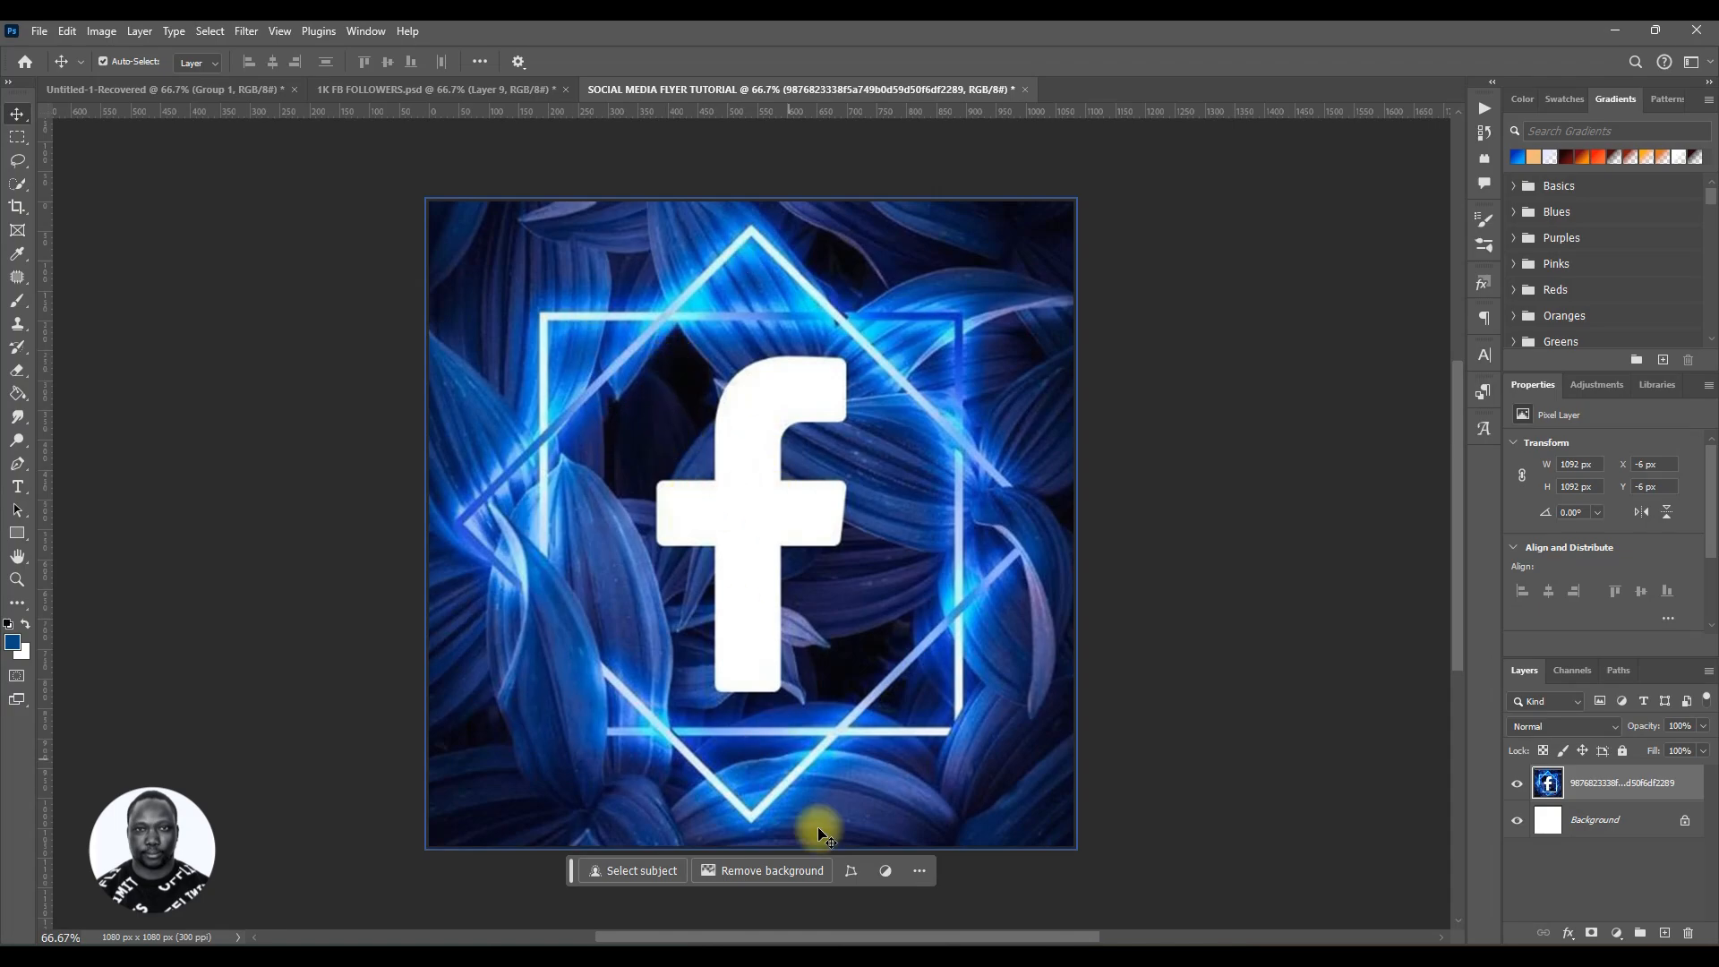
Step: Open the Liquify filter with brush size 300, pressure 100 and density 50
{"action": "left_click", "coordinate": [246, 31]}
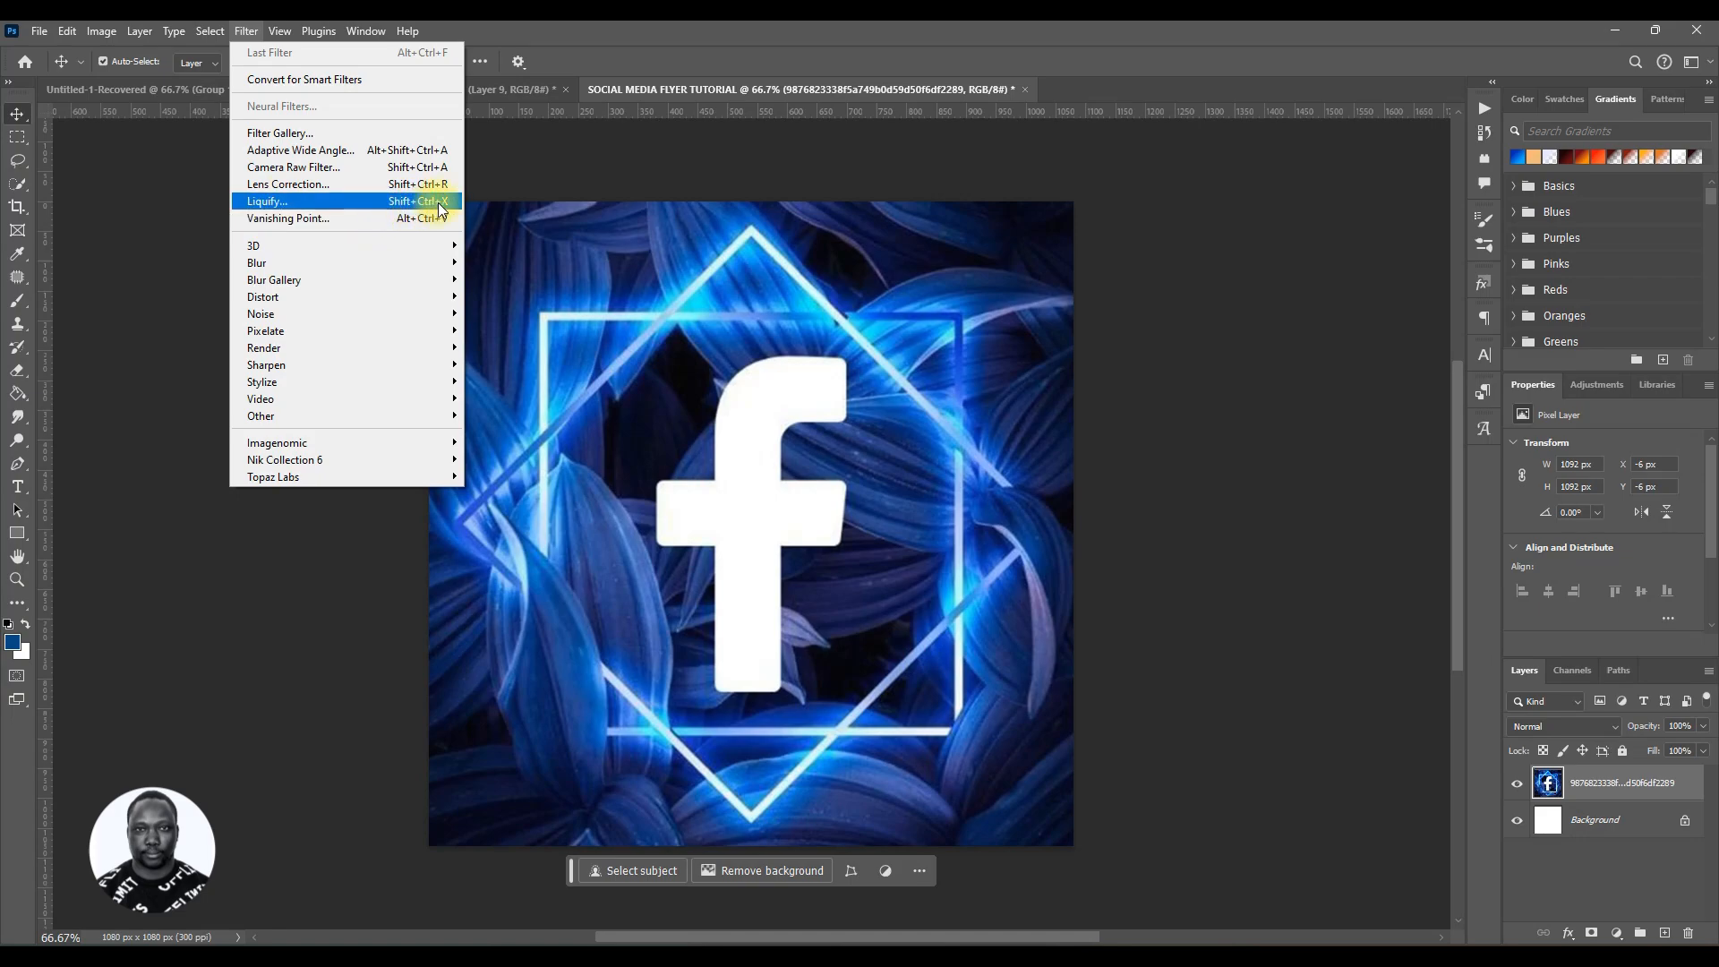
{"action": "left_click", "coordinate": [348, 201]}
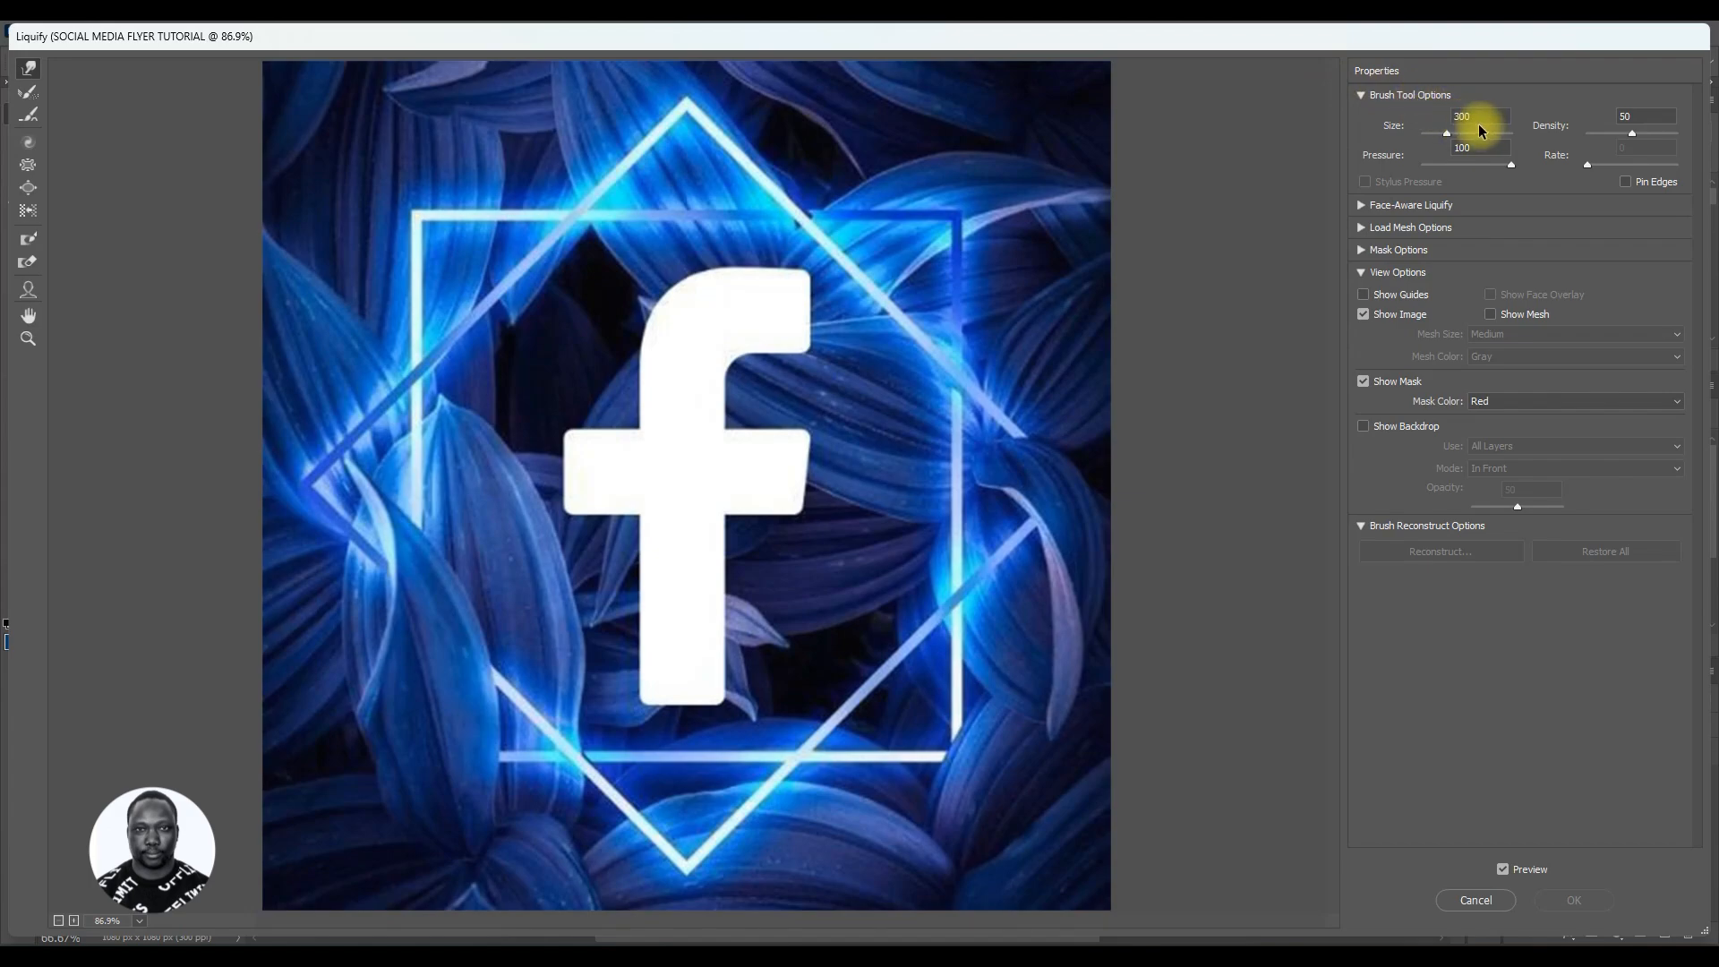
{"action": "left_click", "coordinate": [1478, 120]}
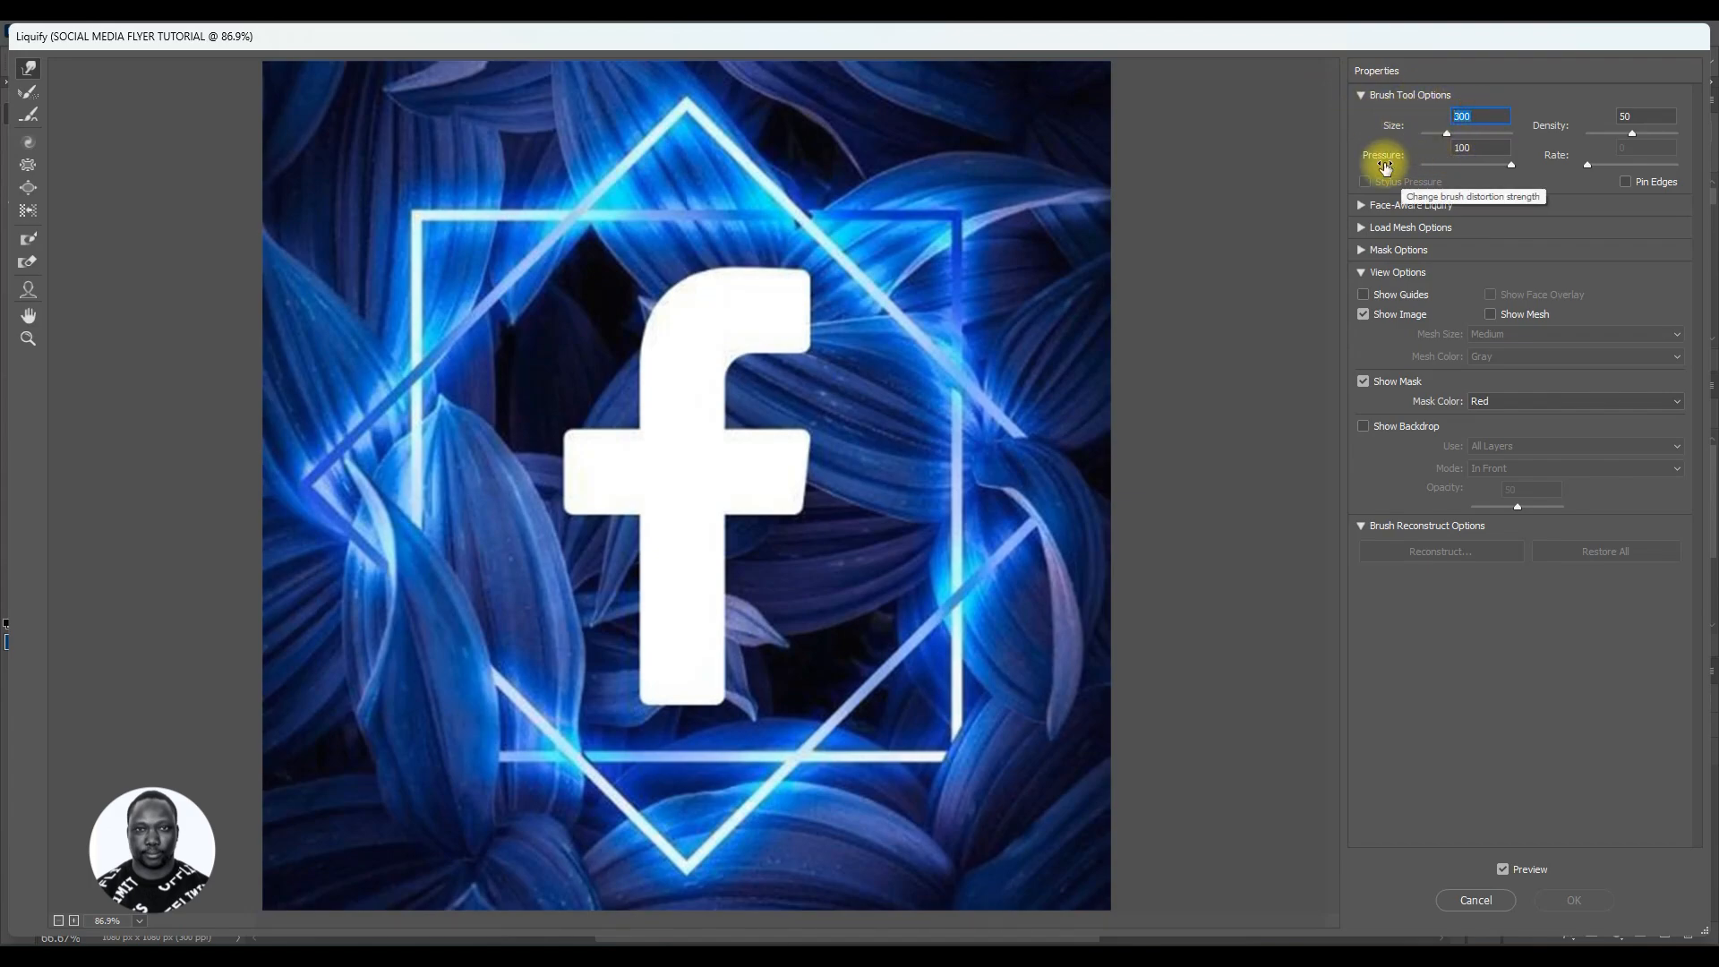
{"action": "left_click", "coordinate": [1482, 150]}
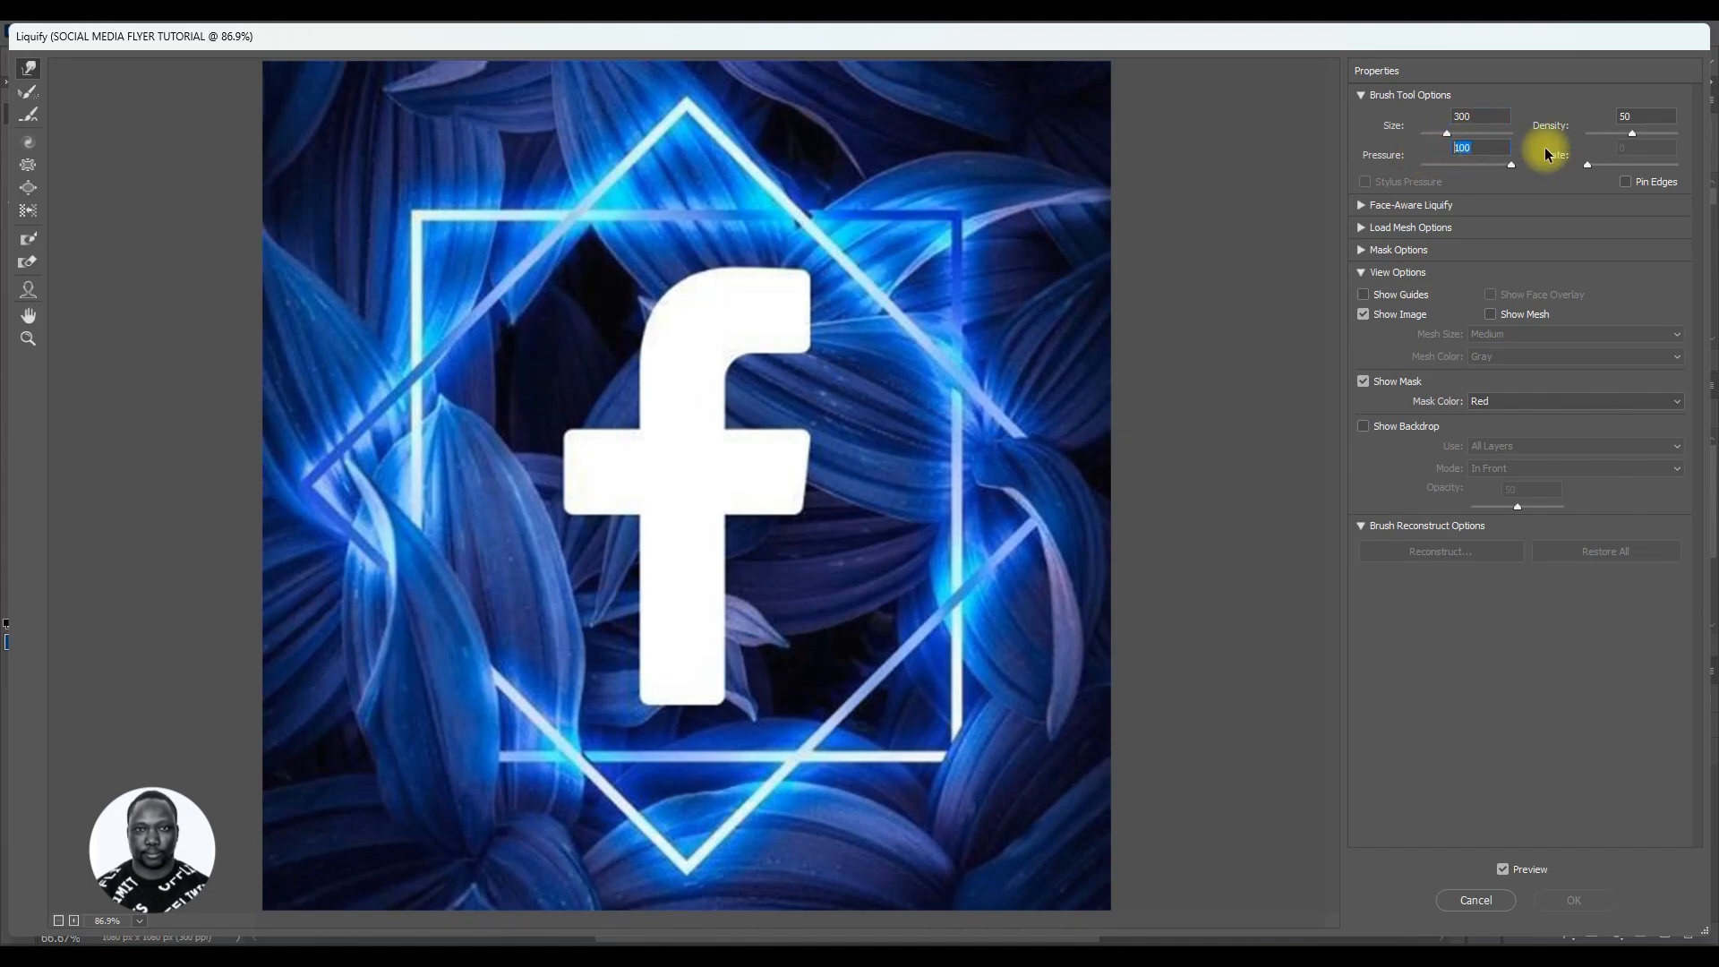
{"action": "left_click", "coordinate": [1636, 118]}
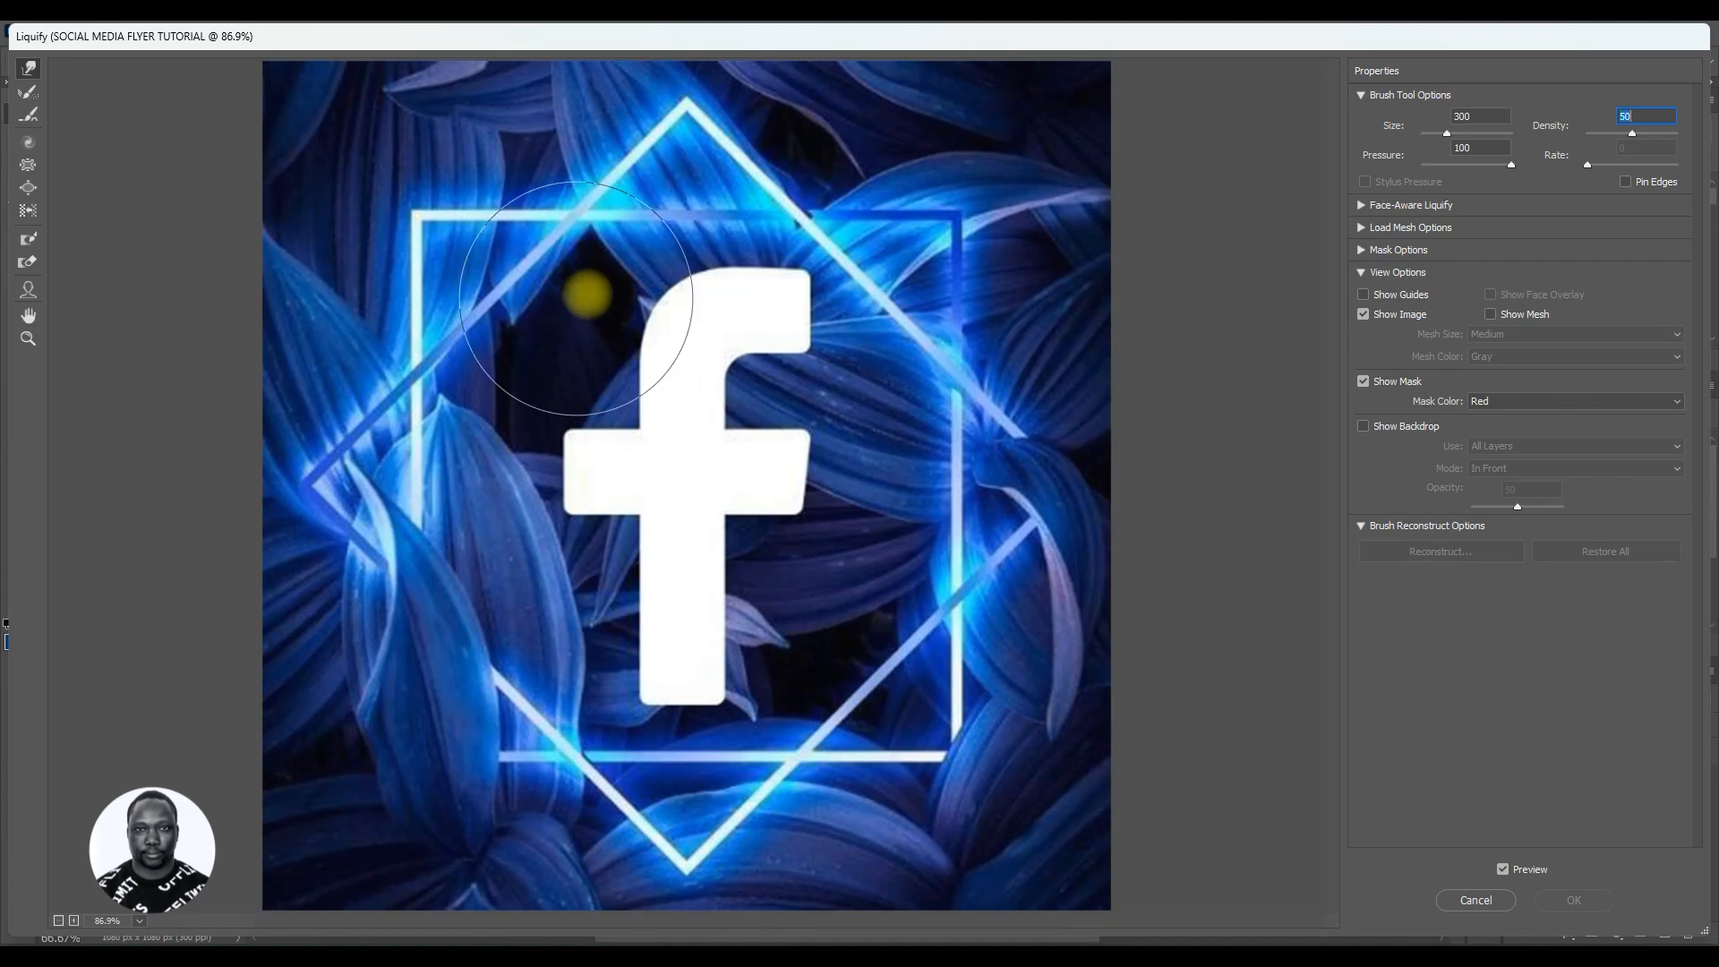
Step: Warp the Facebook image into large swirling shapes with the Forward Warp brush
{"action": "mouse_move", "coordinate": [573, 465]}
{"action": "left_mouse_down"}
{"action": "mouse_move", "coordinate": [494, 477]}
{"action": "mouse_move", "coordinate": [845, 507]}
{"action": "mouse_move", "coordinate": [614, 546]}
{"action": "mouse_move", "coordinate": [694, 742]}
{"action": "left_mouse_up"}
{"action": "key", "text": "ctrl+z"}
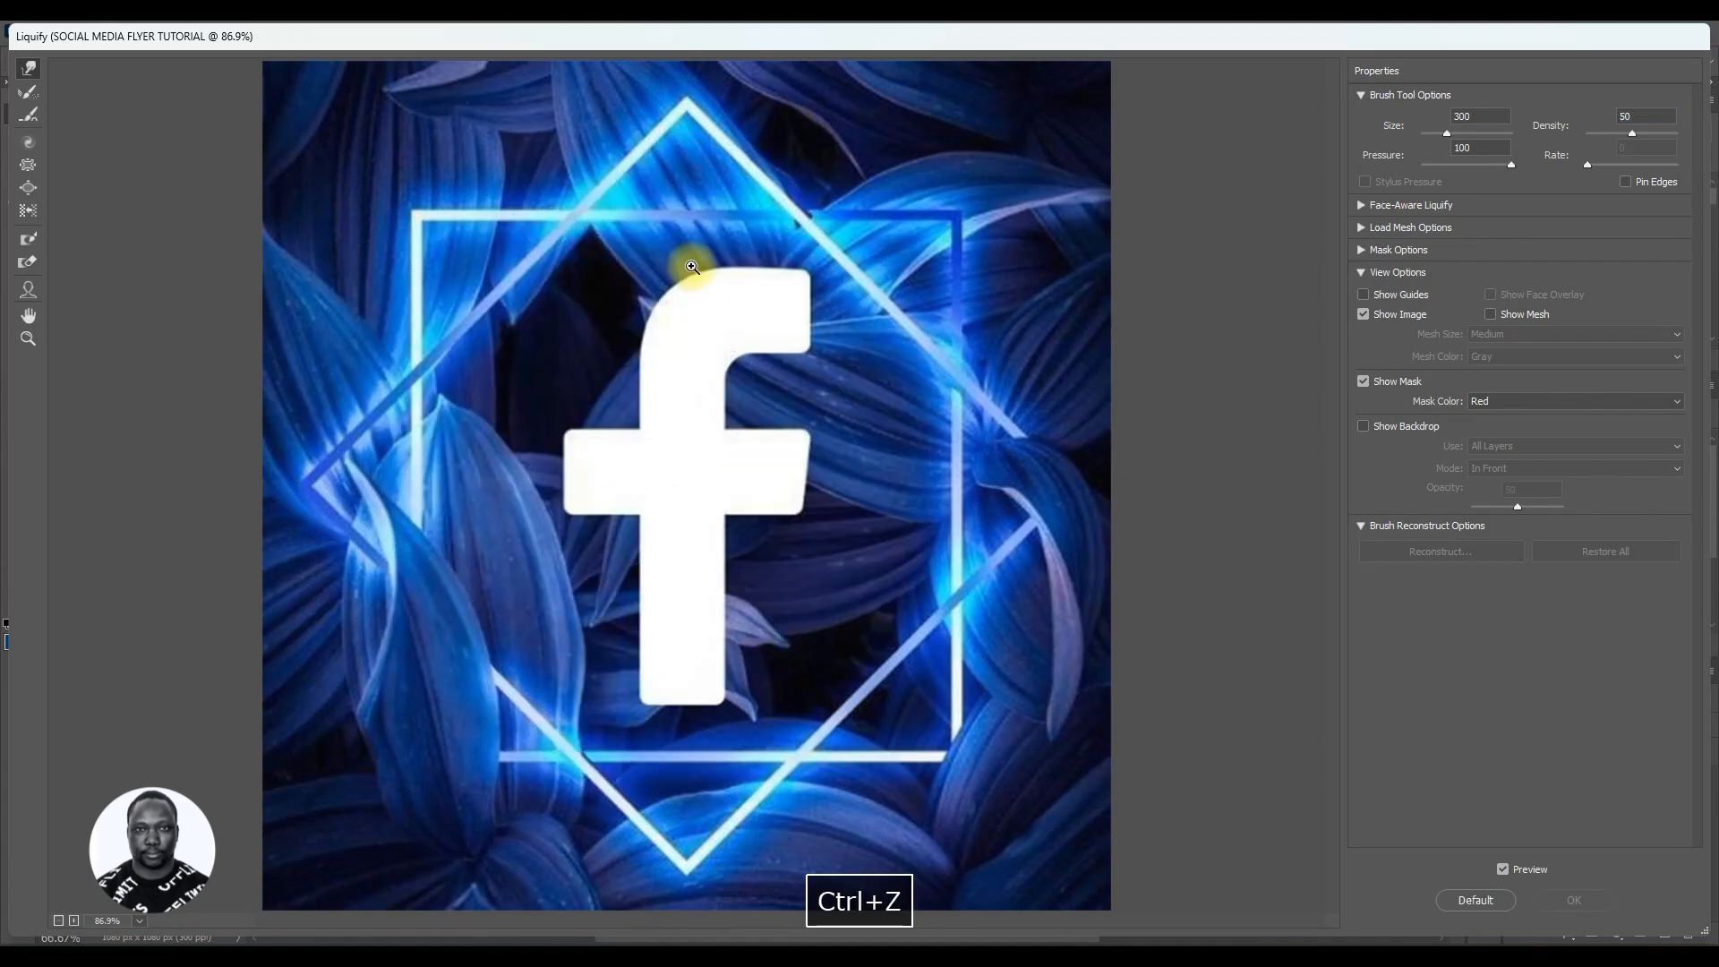
{"action": "mouse_move", "coordinate": [595, 230]}
{"action": "left_mouse_down"}
{"action": "mouse_move", "coordinate": [924, 340]}
{"action": "mouse_move", "coordinate": [821, 409]}
{"action": "mouse_move", "coordinate": [436, 572]}
{"action": "mouse_move", "coordinate": [506, 501]}
{"action": "mouse_move", "coordinate": [869, 365]}
{"action": "mouse_move", "coordinate": [993, 449]}
{"action": "left_mouse_up"}
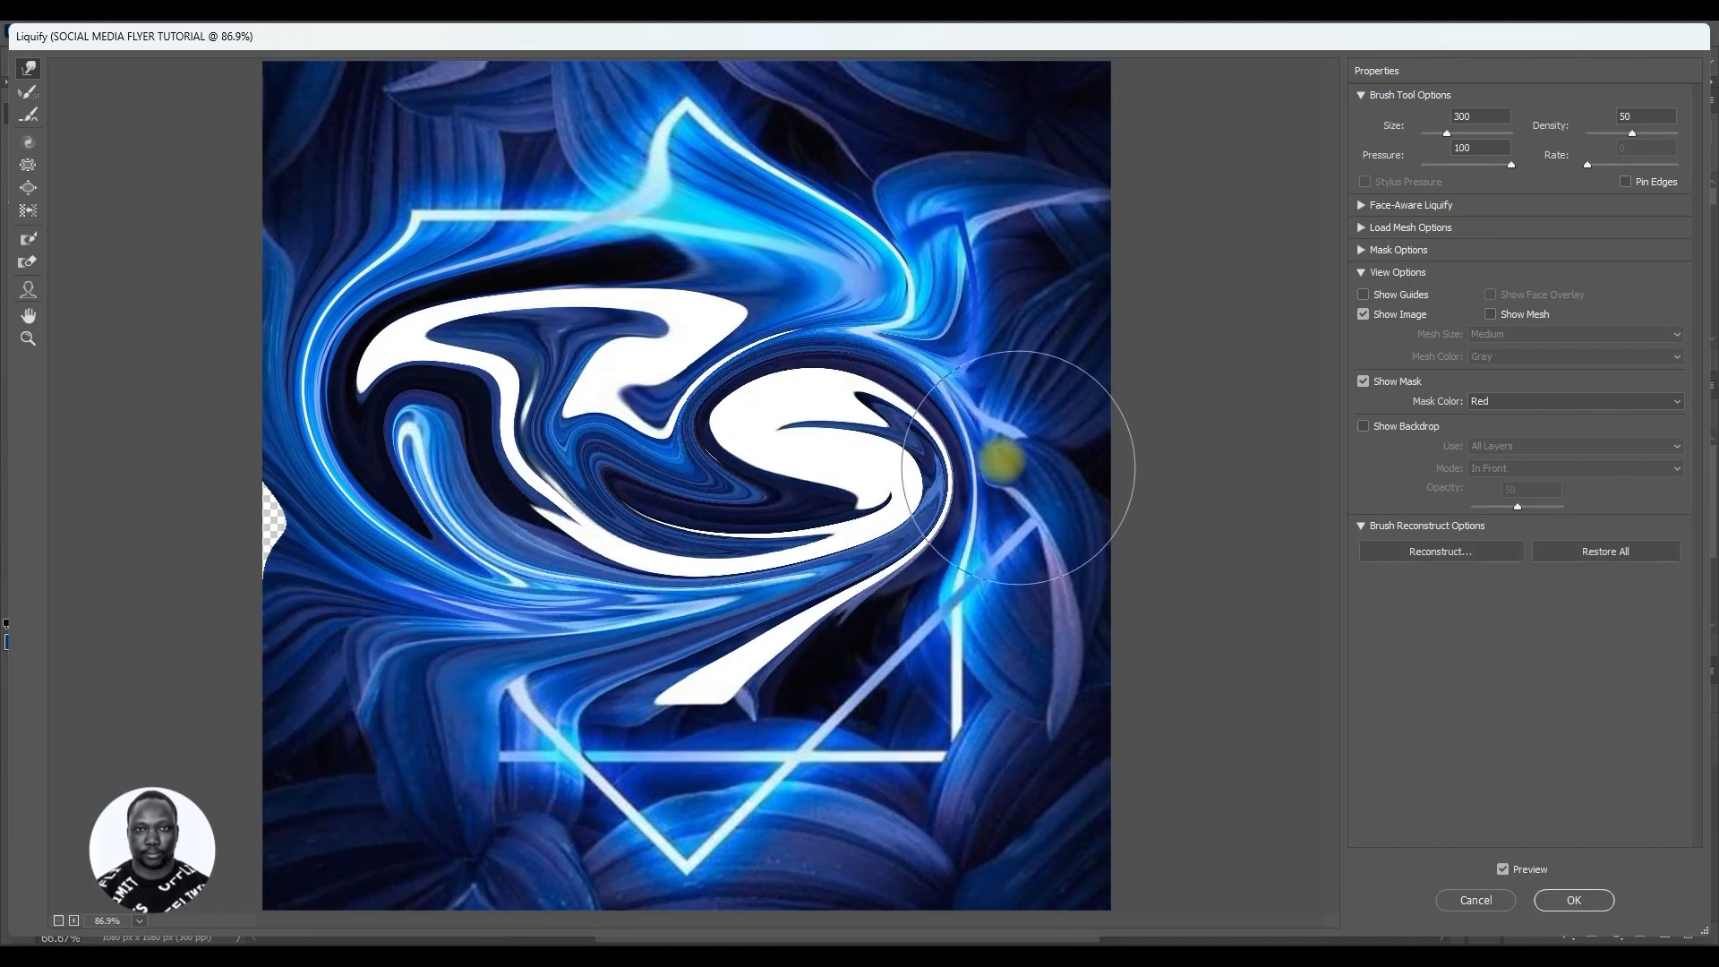
{"action": "mouse_move", "coordinate": [728, 710]}
{"action": "left_mouse_down"}
{"action": "mouse_move", "coordinate": [600, 749]}
{"action": "mouse_move", "coordinate": [634, 618]}
{"action": "left_mouse_up"}
{"action": "mouse_move", "coordinate": [543, 658]}
{"action": "left_mouse_down"}
{"action": "mouse_move", "coordinate": [528, 866]}
{"action": "mouse_move", "coordinate": [450, 739]}
{"action": "mouse_move", "coordinate": [443, 694]}
{"action": "mouse_move", "coordinate": [338, 755]}
{"action": "mouse_move", "coordinate": [203, 614]}
{"action": "left_mouse_up"}
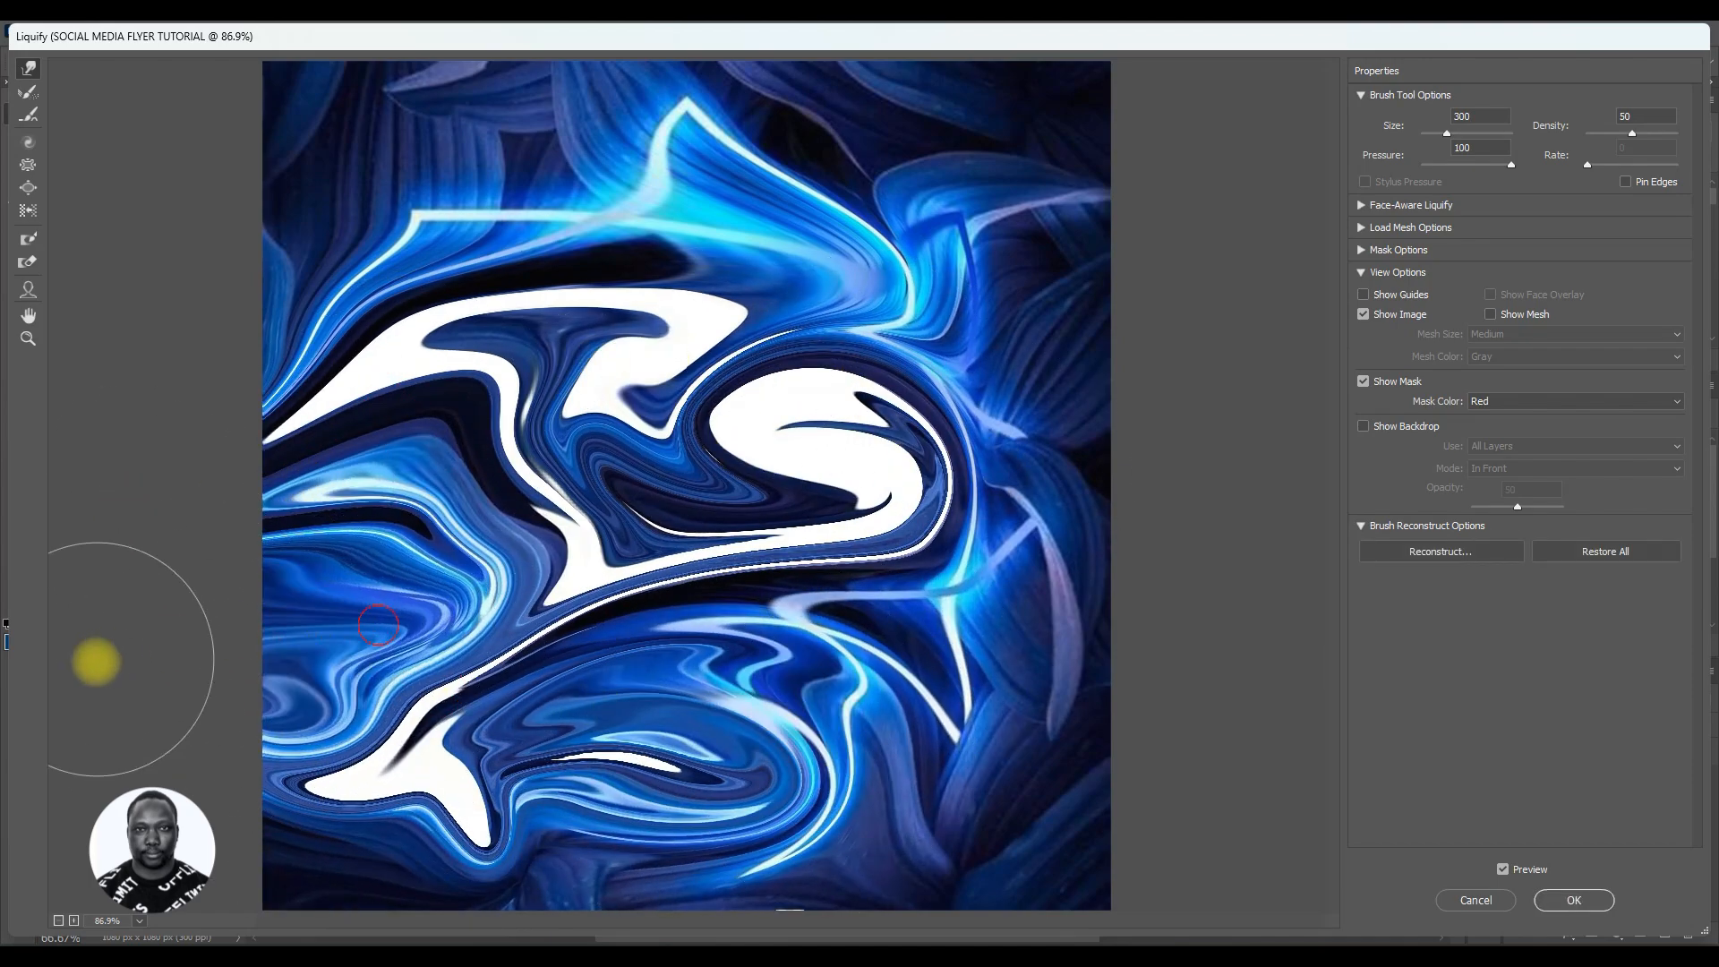
{"action": "mouse_move", "coordinate": [851, 660]}
{"action": "left_mouse_down"}
{"action": "mouse_move", "coordinate": [755, 755]}
{"action": "mouse_move", "coordinate": [1056, 626]}
{"action": "mouse_move", "coordinate": [1304, 729]}
{"action": "left_mouse_up"}
{"action": "mouse_move", "coordinate": [940, 367]}
{"action": "left_mouse_down"}
{"action": "mouse_move", "coordinate": [1113, 265]}
{"action": "mouse_move", "coordinate": [1289, 313]}
{"action": "left_mouse_up"}
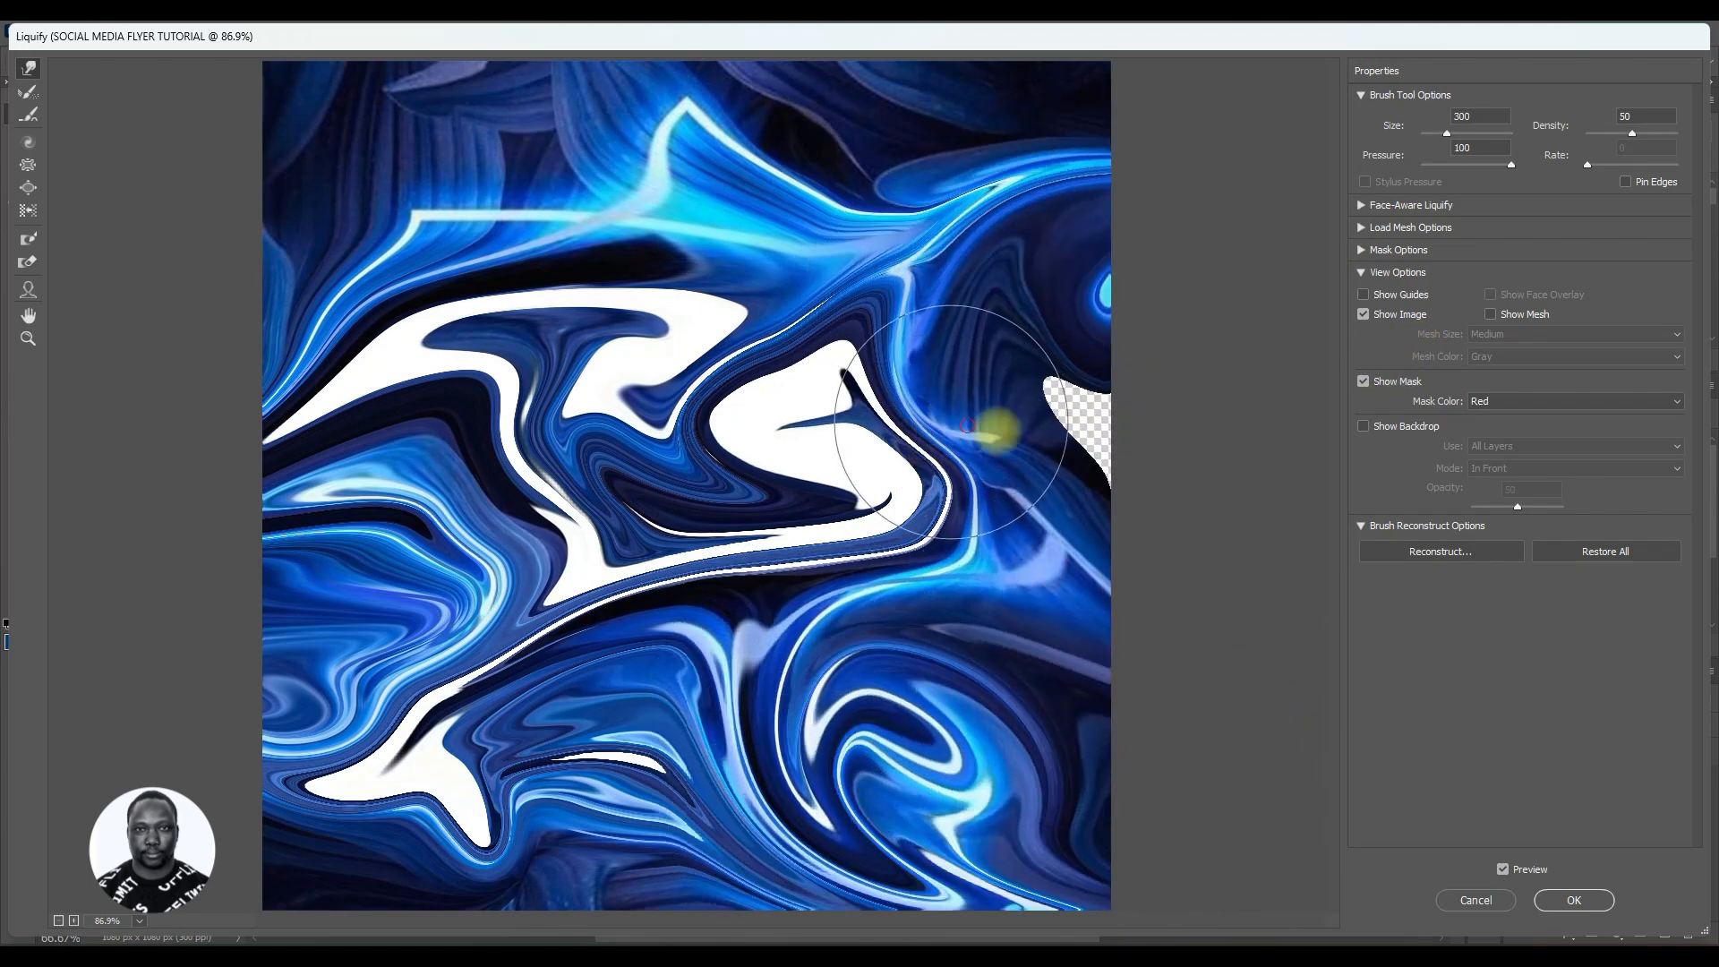
{"action": "mouse_move", "coordinate": [836, 295]}
{"action": "left_mouse_down"}
{"action": "mouse_move", "coordinate": [774, 235]}
{"action": "mouse_move", "coordinate": [869, 255]}
{"action": "mouse_move", "coordinate": [487, 264]}
{"action": "mouse_move", "coordinate": [529, 244]}
{"action": "mouse_move", "coordinate": [492, 204]}
{"action": "mouse_move", "coordinate": [315, 147]}
{"action": "mouse_move", "coordinate": [606, 87]}
{"action": "mouse_move", "coordinate": [41, 128]}
{"action": "mouse_move", "coordinate": [204, 192]}
{"action": "mouse_move", "coordinate": [354, 193]}
{"action": "mouse_move", "coordinate": [285, 328]}
{"action": "mouse_move", "coordinate": [5, 347]}
{"action": "mouse_move", "coordinate": [466, 283]}
{"action": "mouse_move", "coordinate": [181, 372]}
{"action": "mouse_move", "coordinate": [100, 321]}
{"action": "mouse_move", "coordinate": [199, 361]}
{"action": "mouse_move", "coordinate": [457, 260]}
{"action": "mouse_move", "coordinate": [809, 247]}
{"action": "mouse_move", "coordinate": [750, 286]}
{"action": "mouse_move", "coordinate": [820, 166]}
{"action": "mouse_move", "coordinate": [799, 244]}
{"action": "mouse_move", "coordinate": [839, 171]}
{"action": "mouse_move", "coordinate": [889, 177]}
{"action": "left_mouse_up"}
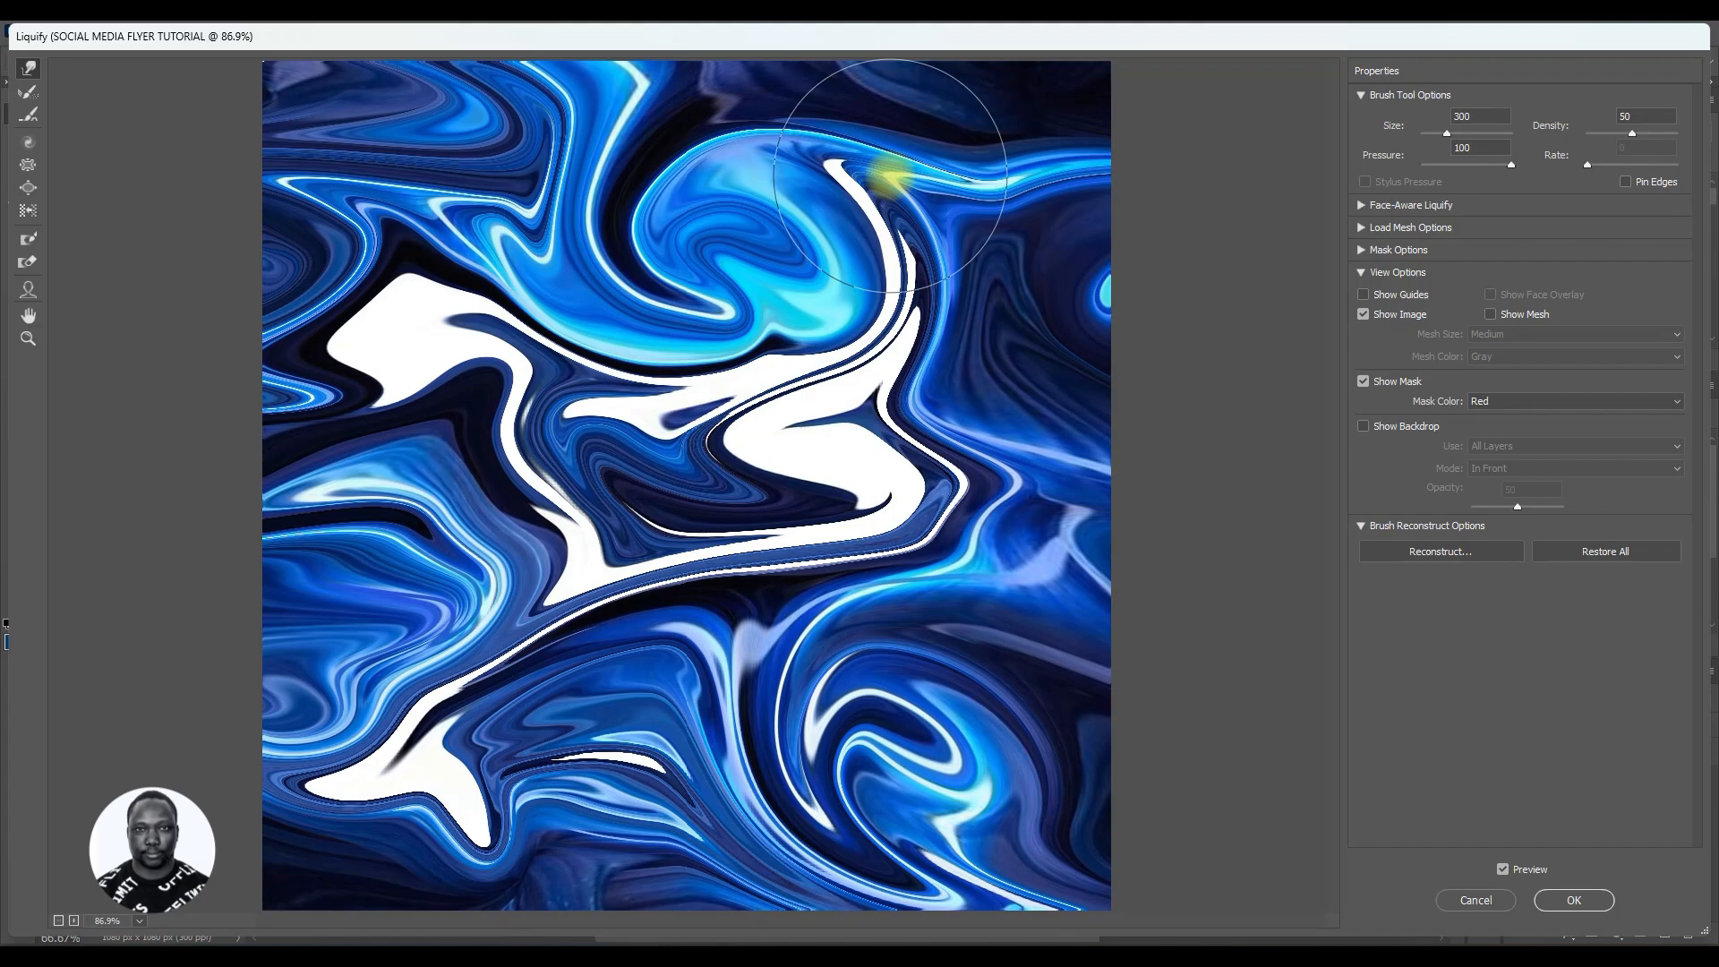
Step: Undo the last three warp strokes, add a few more swirls, and apply the Liquify filter
{"action": "key", "text": "ctrl+minus"}
{"action": "mouse_move", "coordinate": [890, 176]}
{"action": "left_mouse_down"}
{"action": "mouse_move", "coordinate": [905, 163]}
{"action": "mouse_move", "coordinate": [741, 170]}
{"action": "mouse_move", "coordinate": [755, 210]}
{"action": "left_mouse_up"}
{"action": "key", "text": "ctrl+z"}
{"action": "key", "text": "ctrl+z"}
{"action": "key", "text": "ctrl+z"}
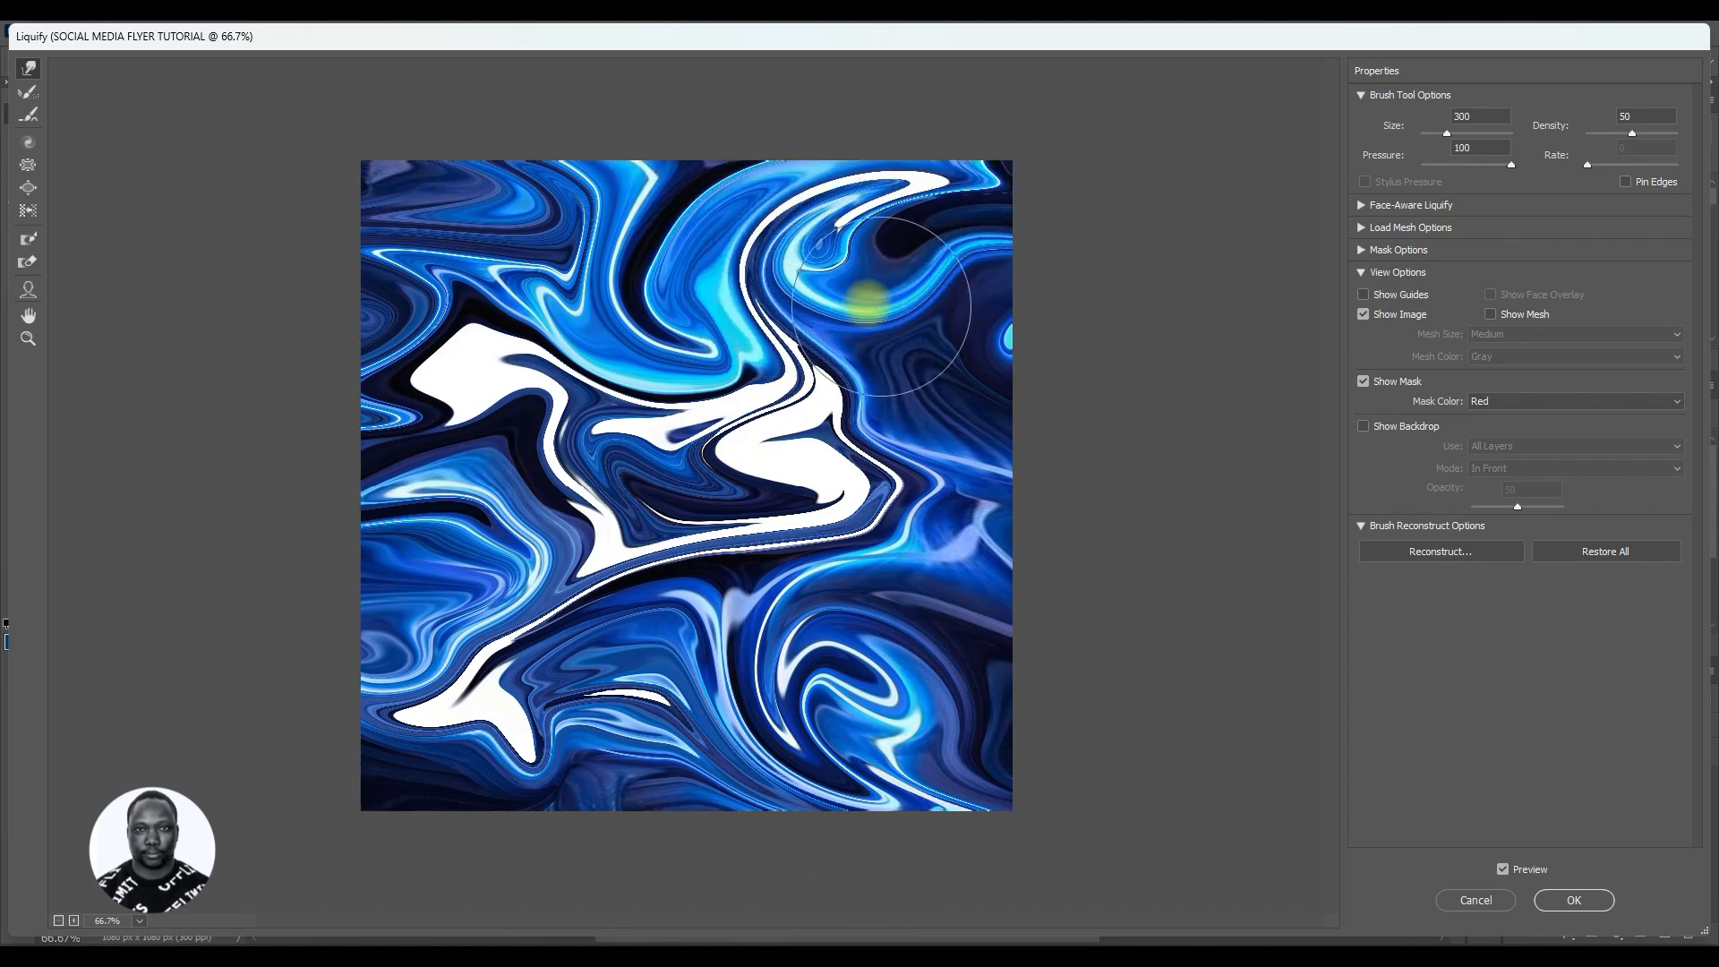
{"action": "mouse_move", "coordinate": [754, 756]}
{"action": "left_mouse_down"}
{"action": "mouse_move", "coordinate": [731, 716]}
{"action": "mouse_move", "coordinate": [754, 686]}
{"action": "left_mouse_up"}
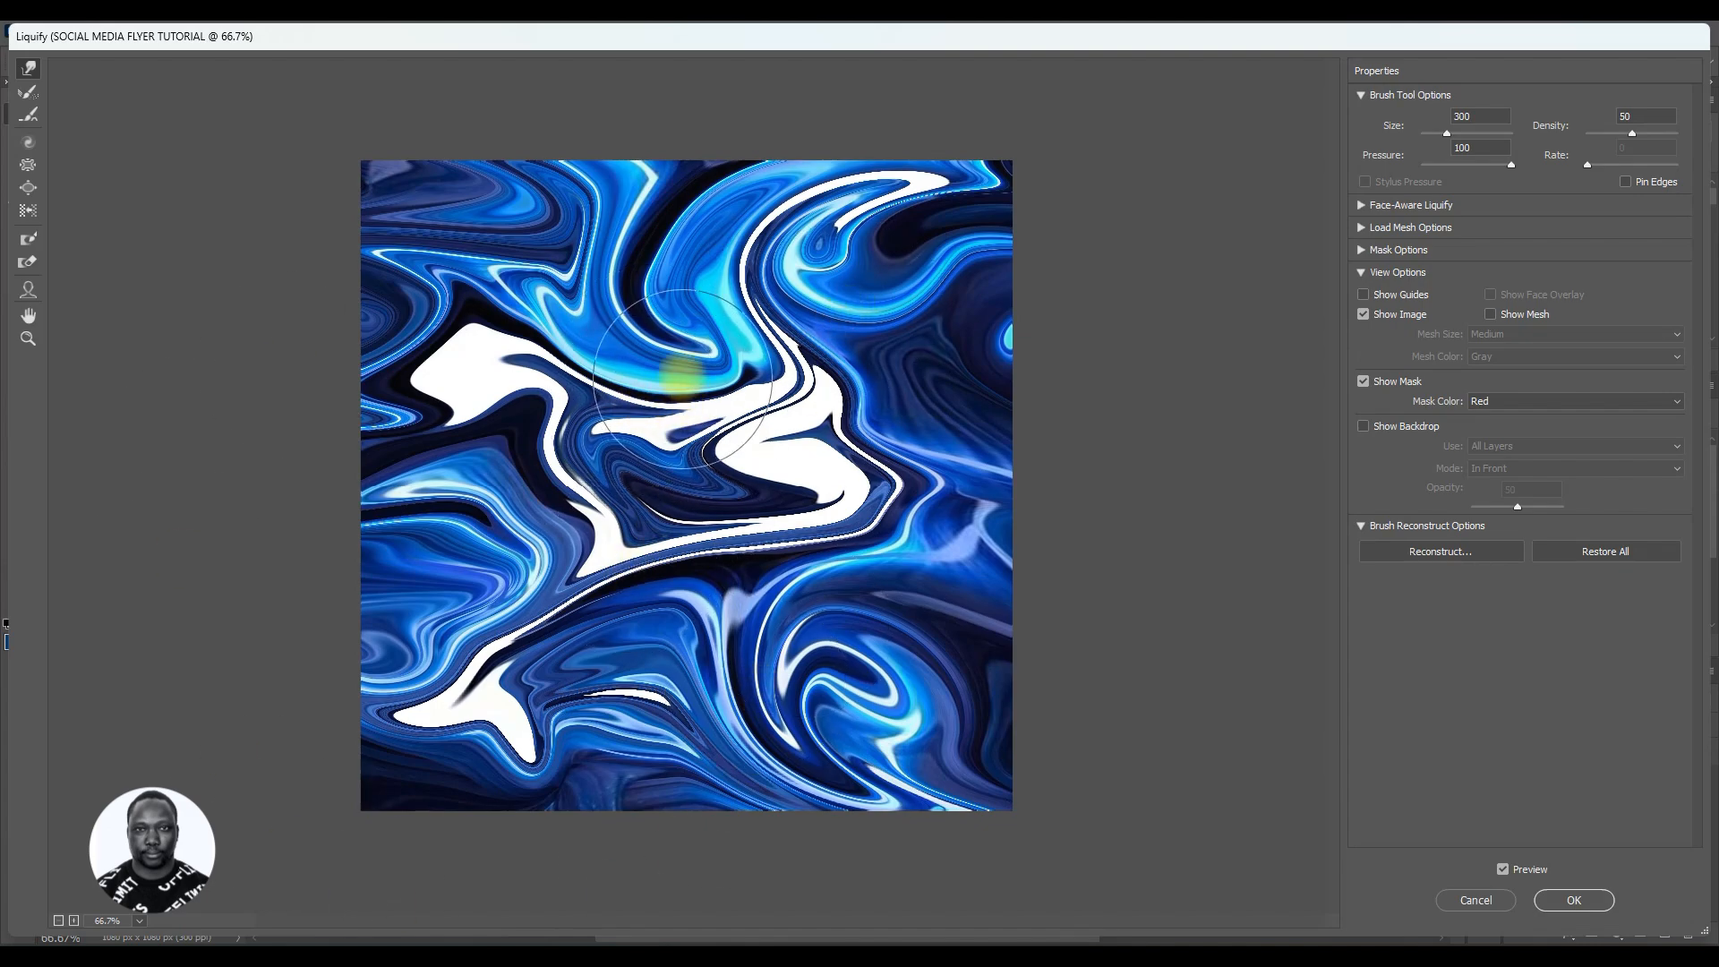
{"action": "left_click_drag", "start_coordinate": [680, 376], "coordinate": [767, 338]}
{"action": "mouse_move", "coordinate": [632, 616]}
{"action": "left_mouse_down"}
{"action": "mouse_move", "coordinate": [653, 735]}
{"action": "mouse_move", "coordinate": [594, 567]}
{"action": "mouse_move", "coordinate": [626, 633]}
{"action": "mouse_move", "coordinate": [817, 817]}
{"action": "mouse_move", "coordinate": [707, 600]}
{"action": "left_mouse_up"}
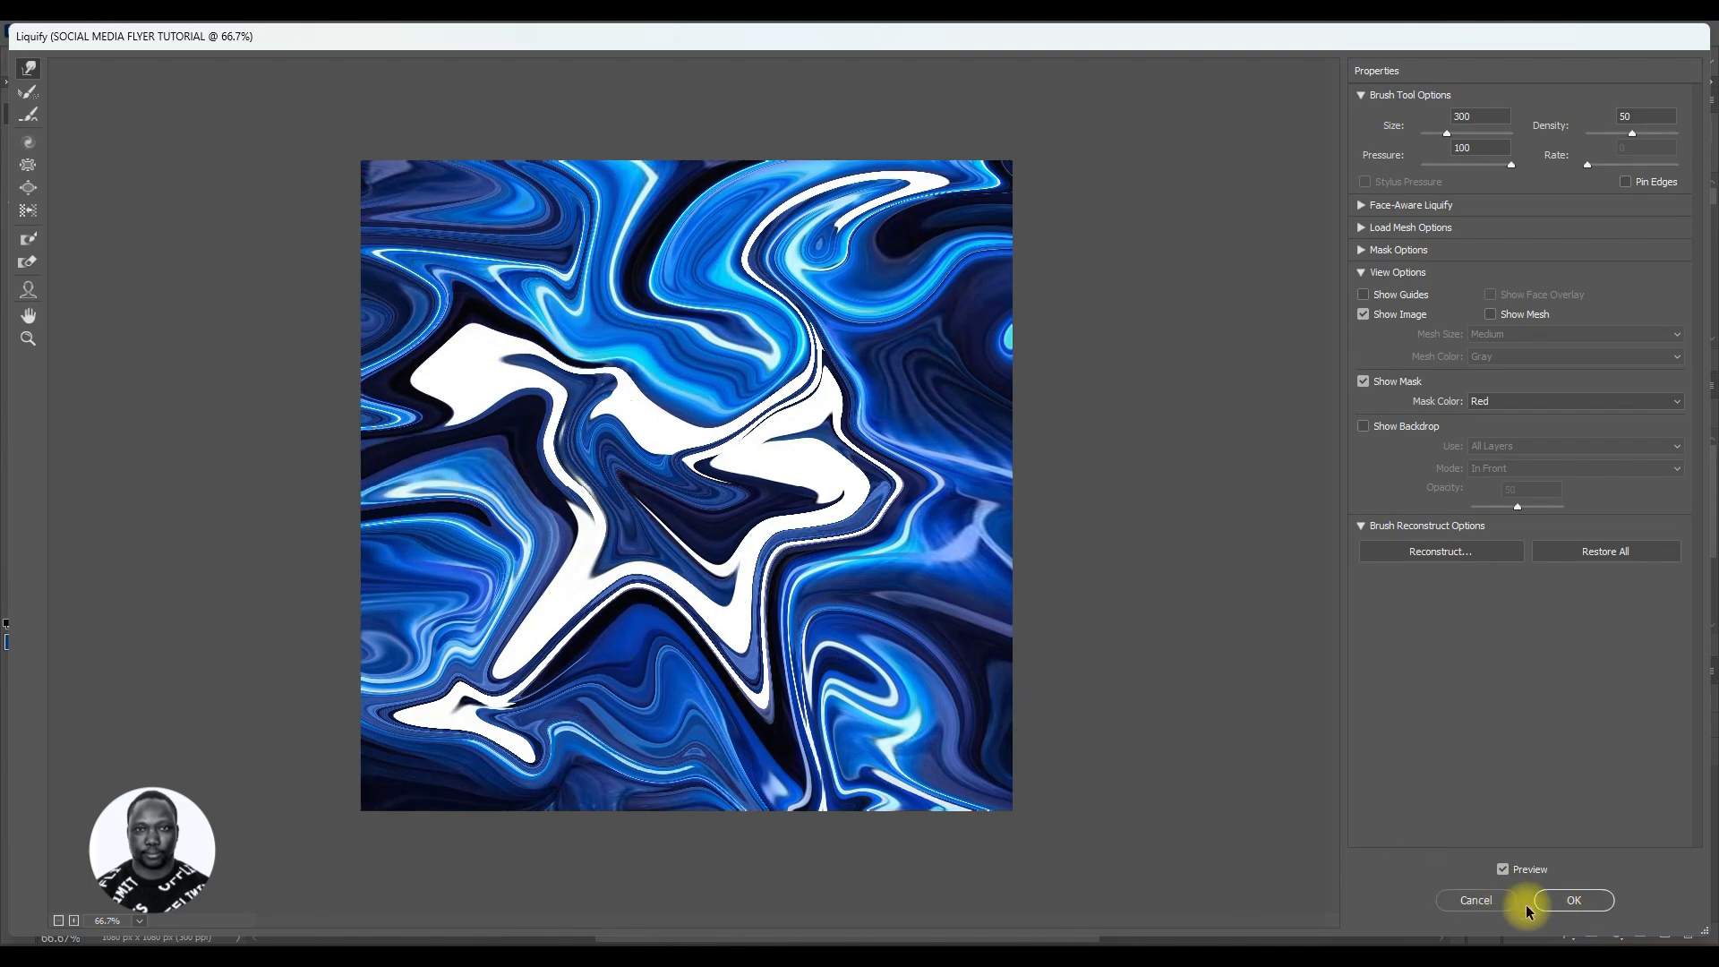
{"action": "left_click", "coordinate": [1564, 906]}
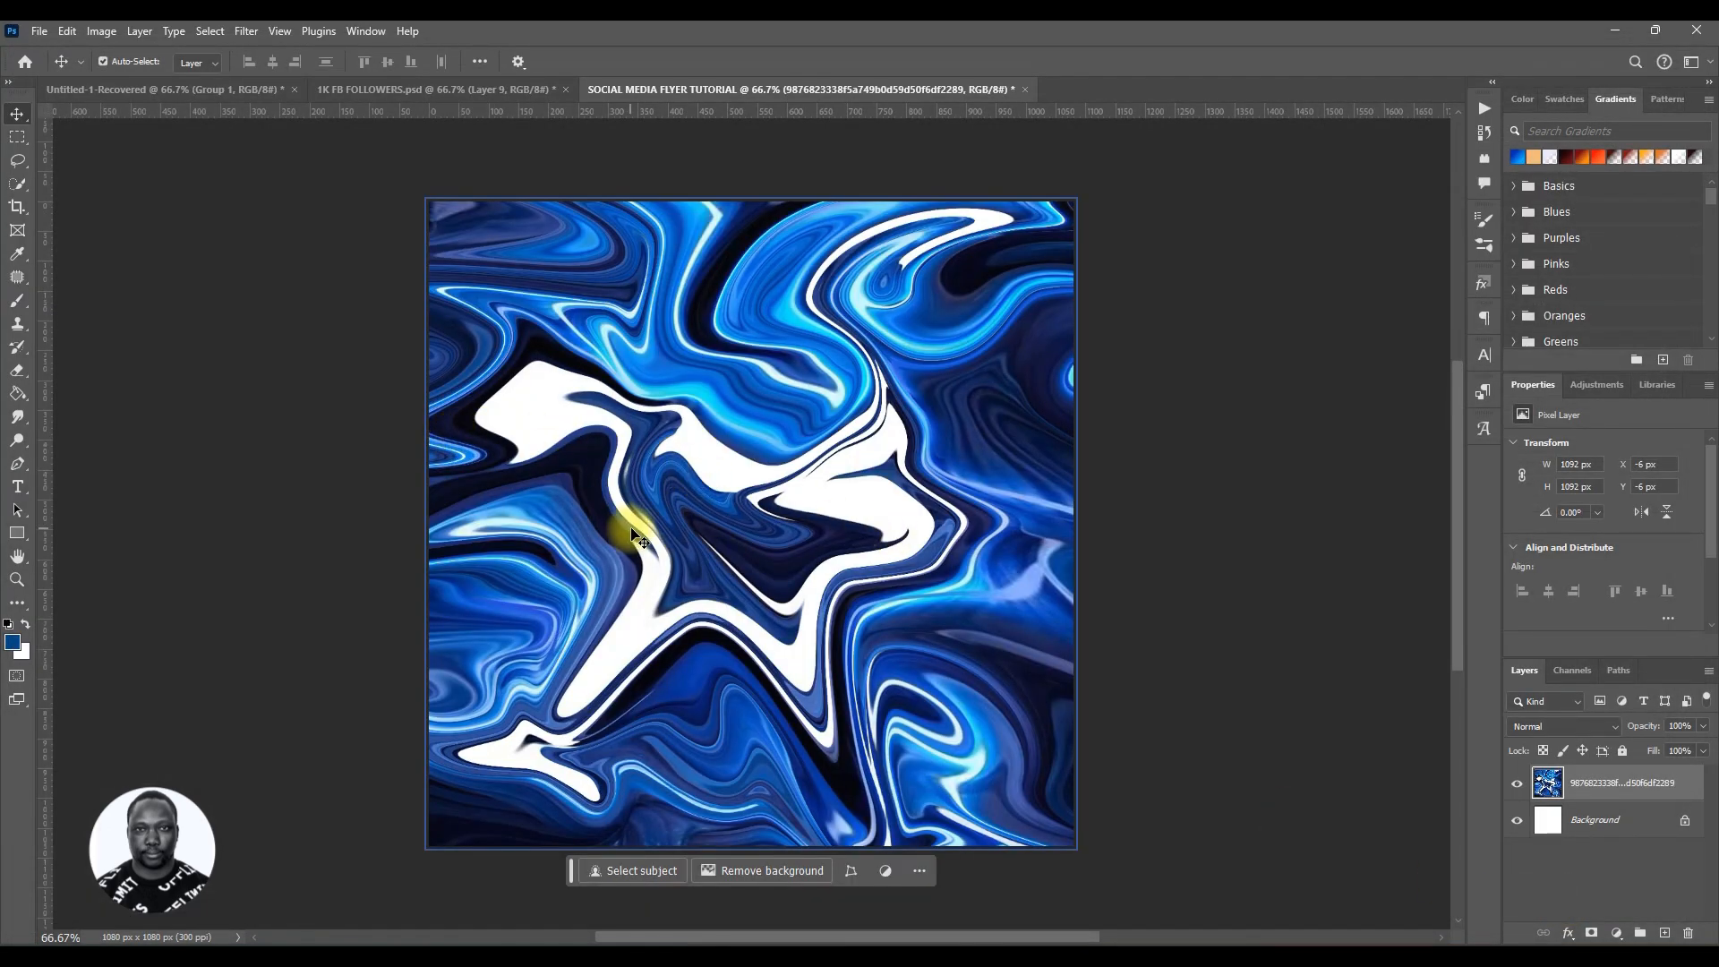
Step: Add 40% uniform monochromatic noise to the liquified image layer
{"action": "key", "text": "space"}
{"action": "mouse_move", "coordinate": [845, 519]}
{"action": "left_mouse_down"}
{"action": "mouse_move", "coordinate": [802, 519]}
{"action": "mouse_move", "coordinate": [817, 507]}
{"action": "left_mouse_up"}
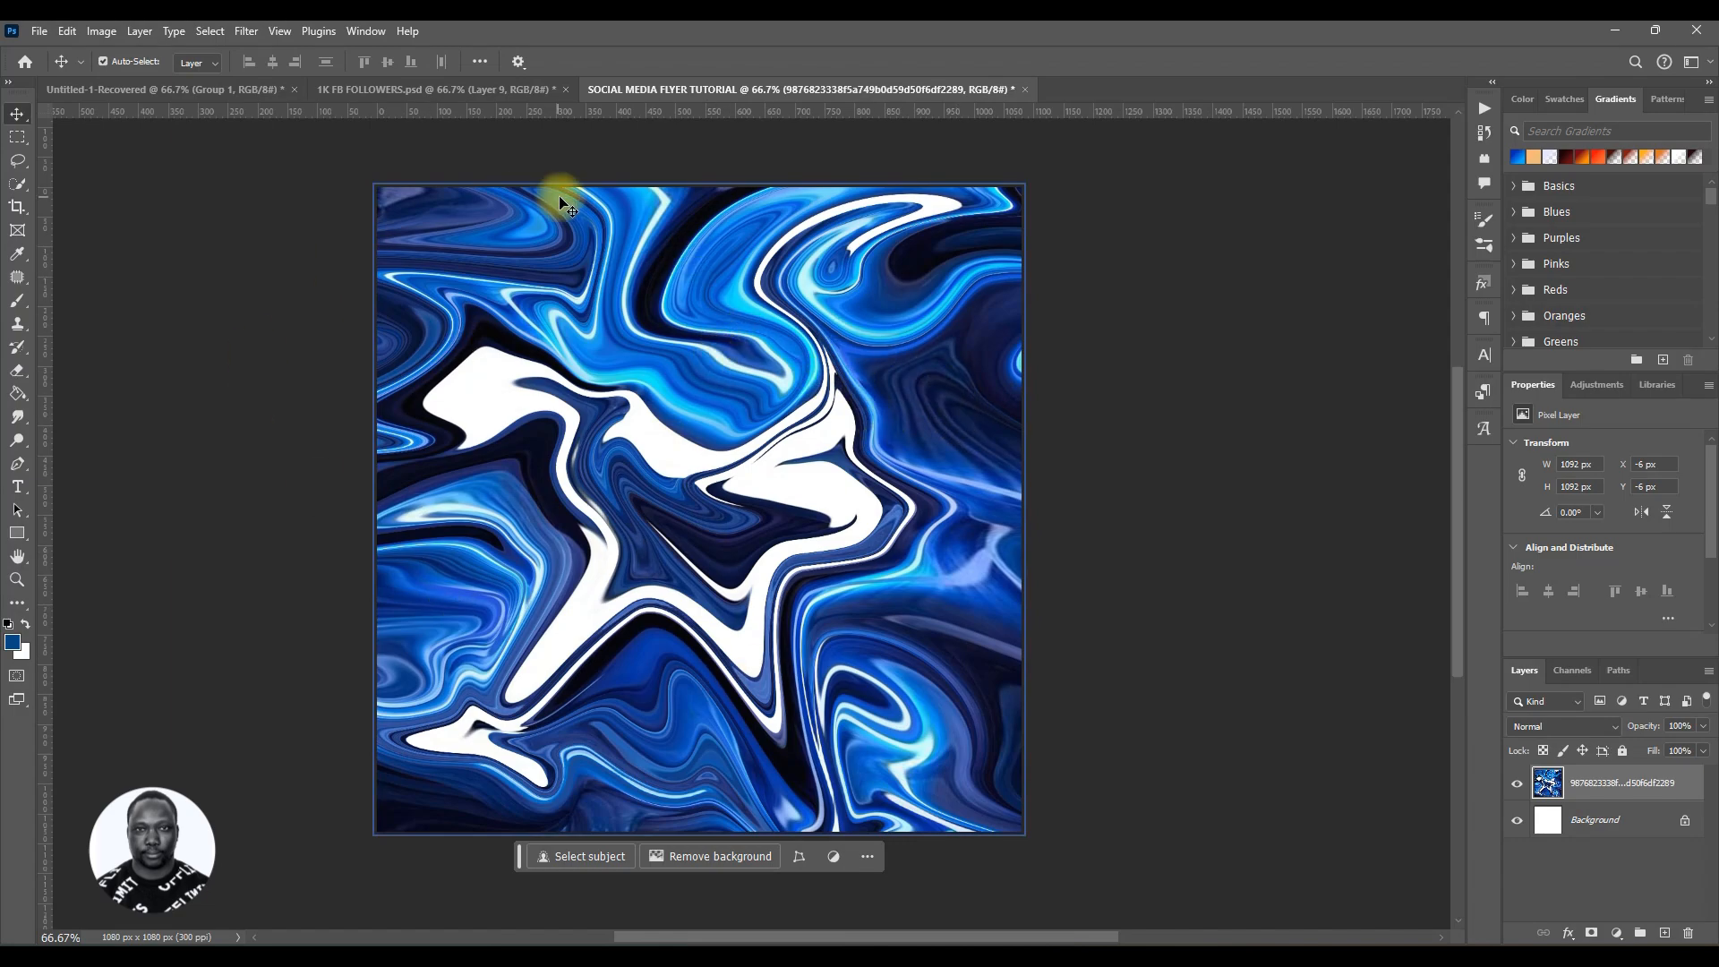
{"action": "left_click", "coordinate": [245, 34]}
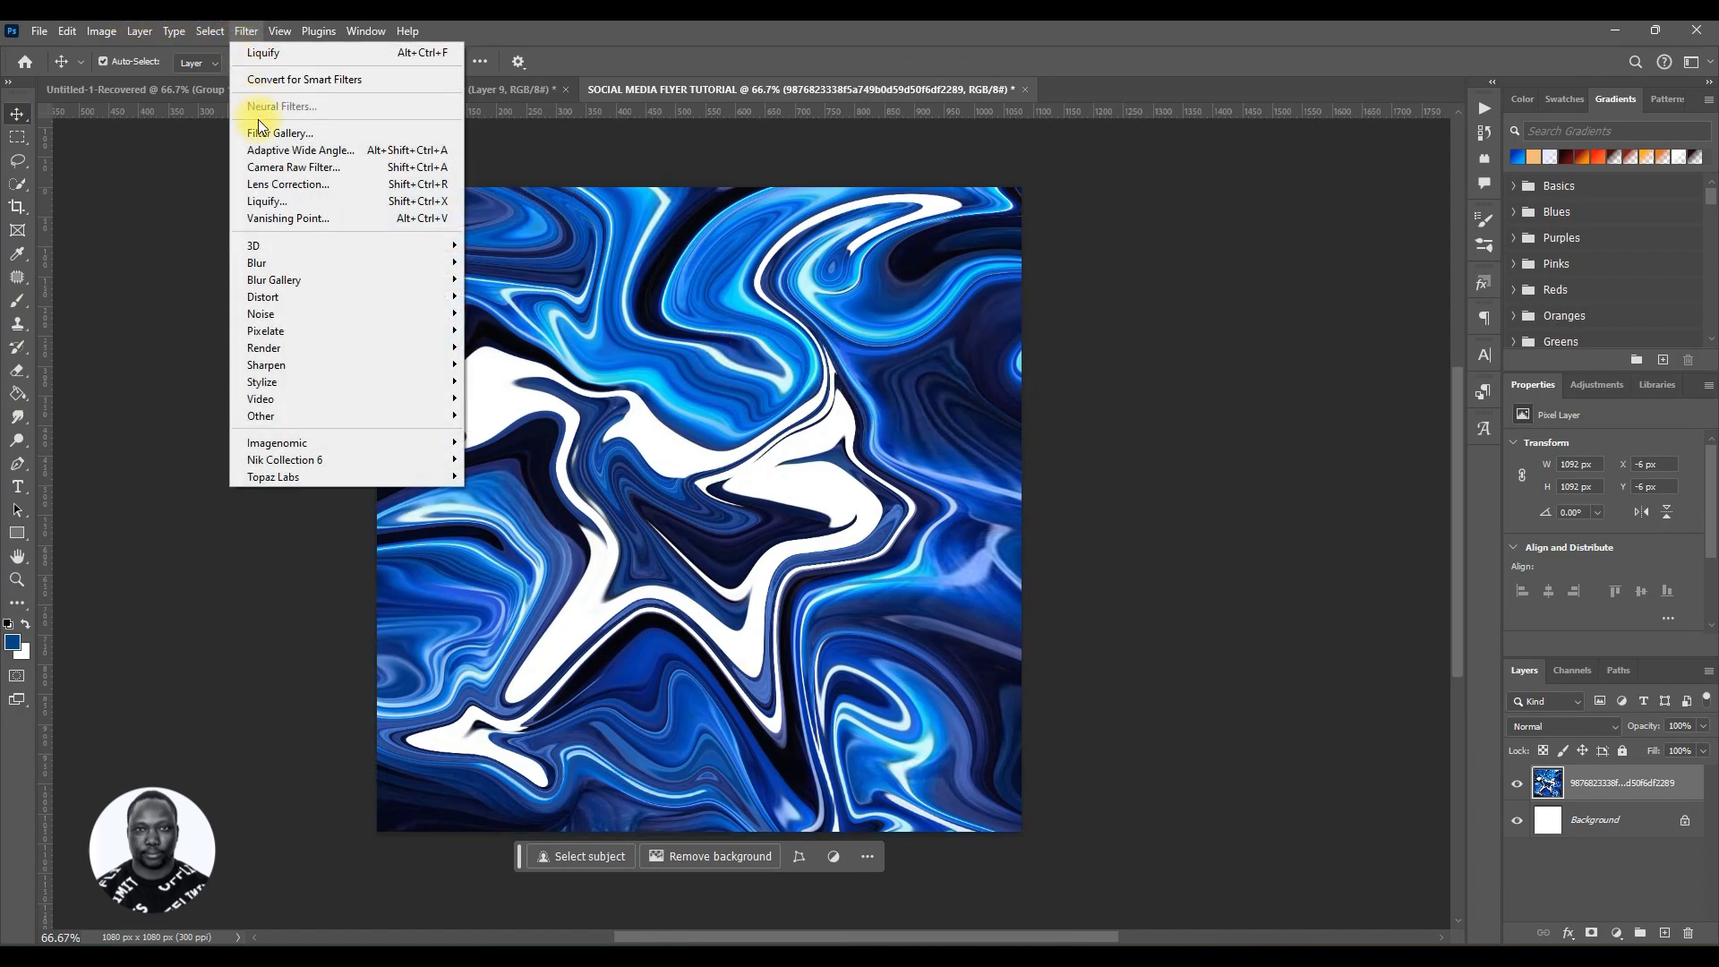
{"action": "mouse_move", "coordinate": [308, 320]}
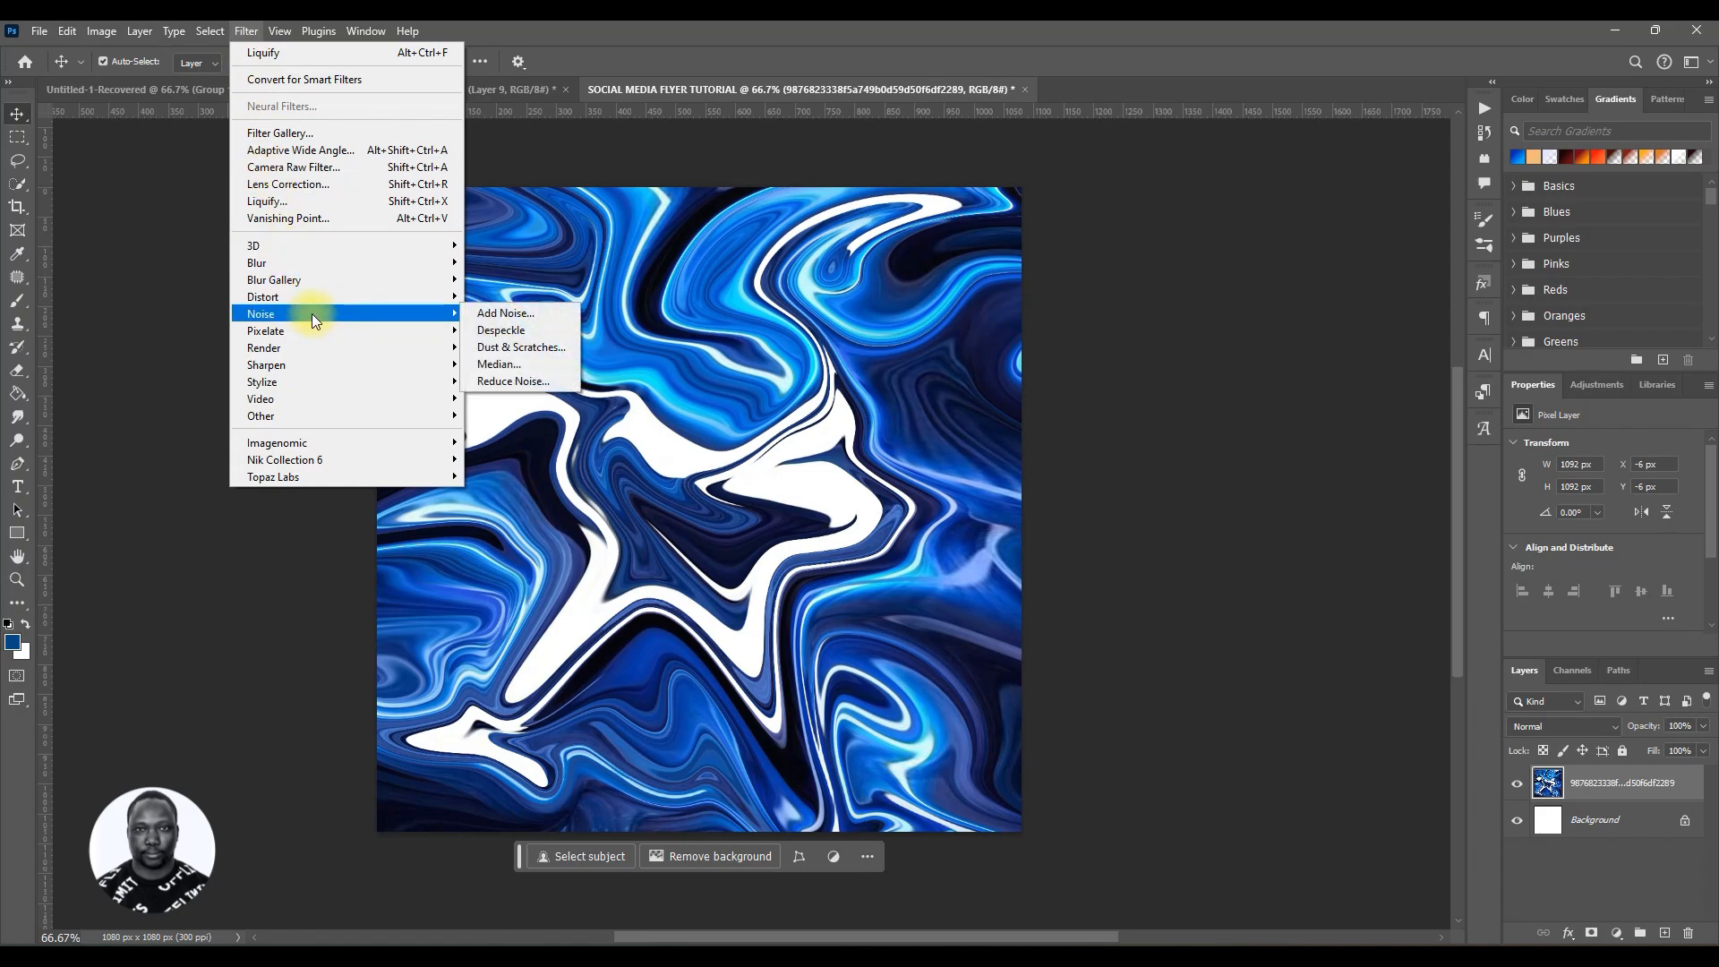
{"action": "left_click", "coordinate": [488, 316]}
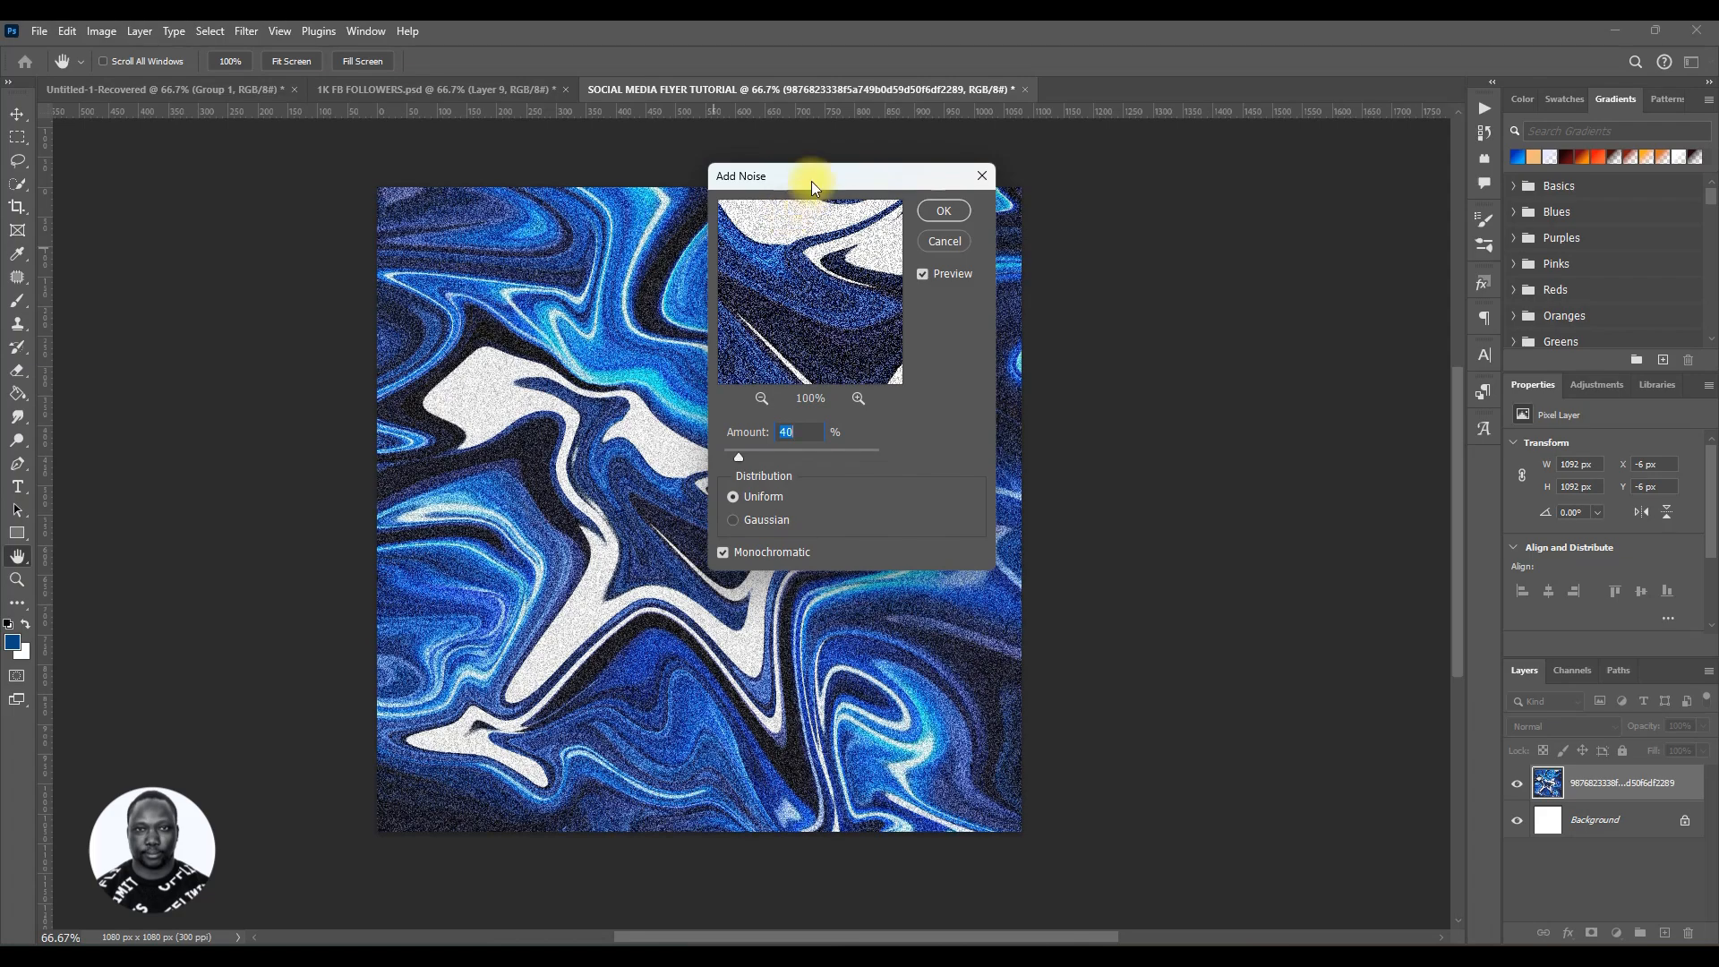
{"action": "left_click_drag", "start_coordinate": [811, 180], "coordinate": [1130, 227]}
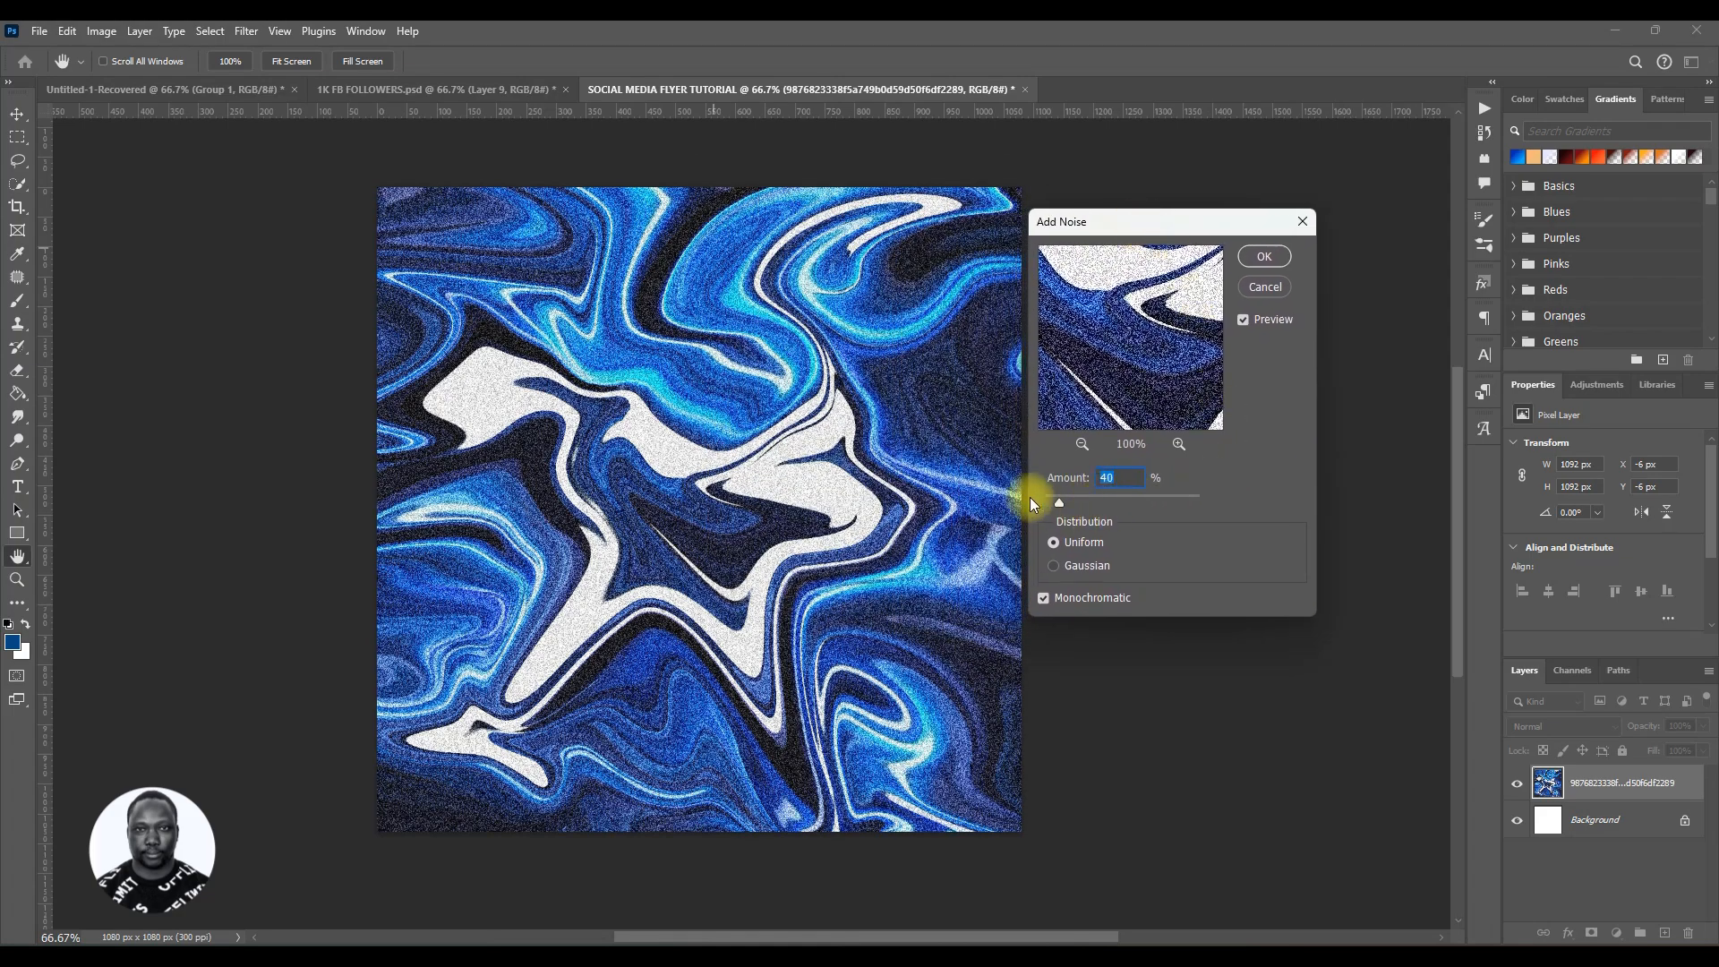
{"action": "left_click", "coordinate": [1119, 485]}
{"action": "left_click", "coordinate": [1054, 566]}
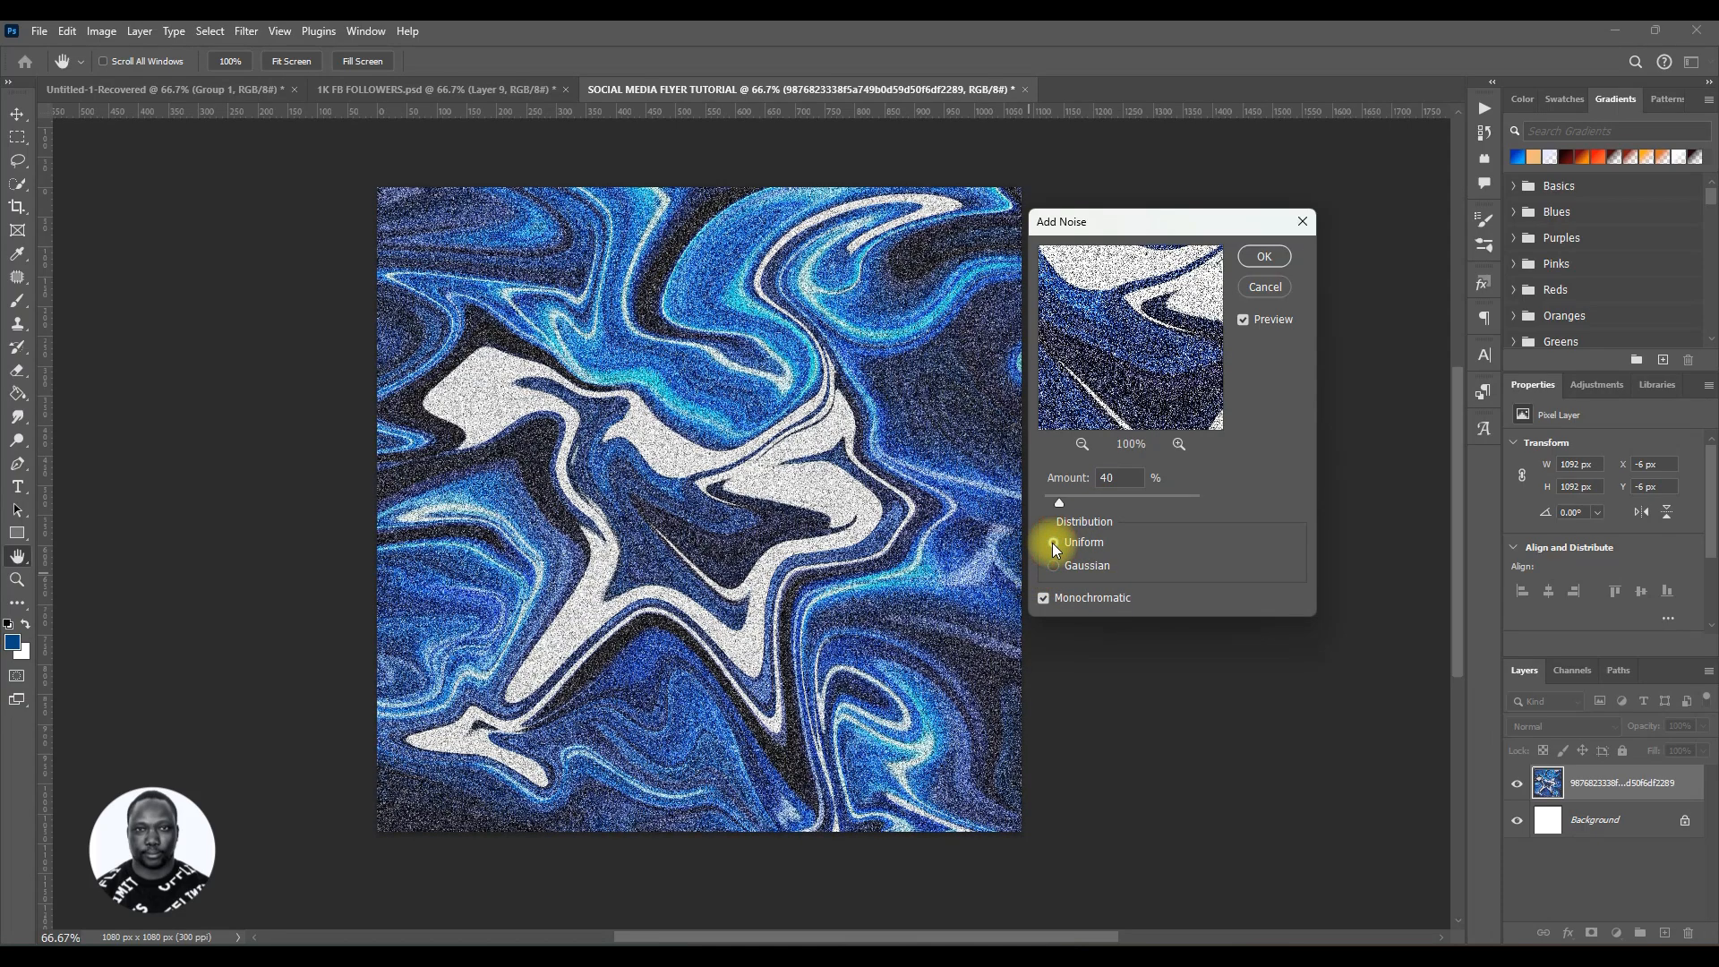
{"action": "left_click", "coordinate": [1053, 542]}
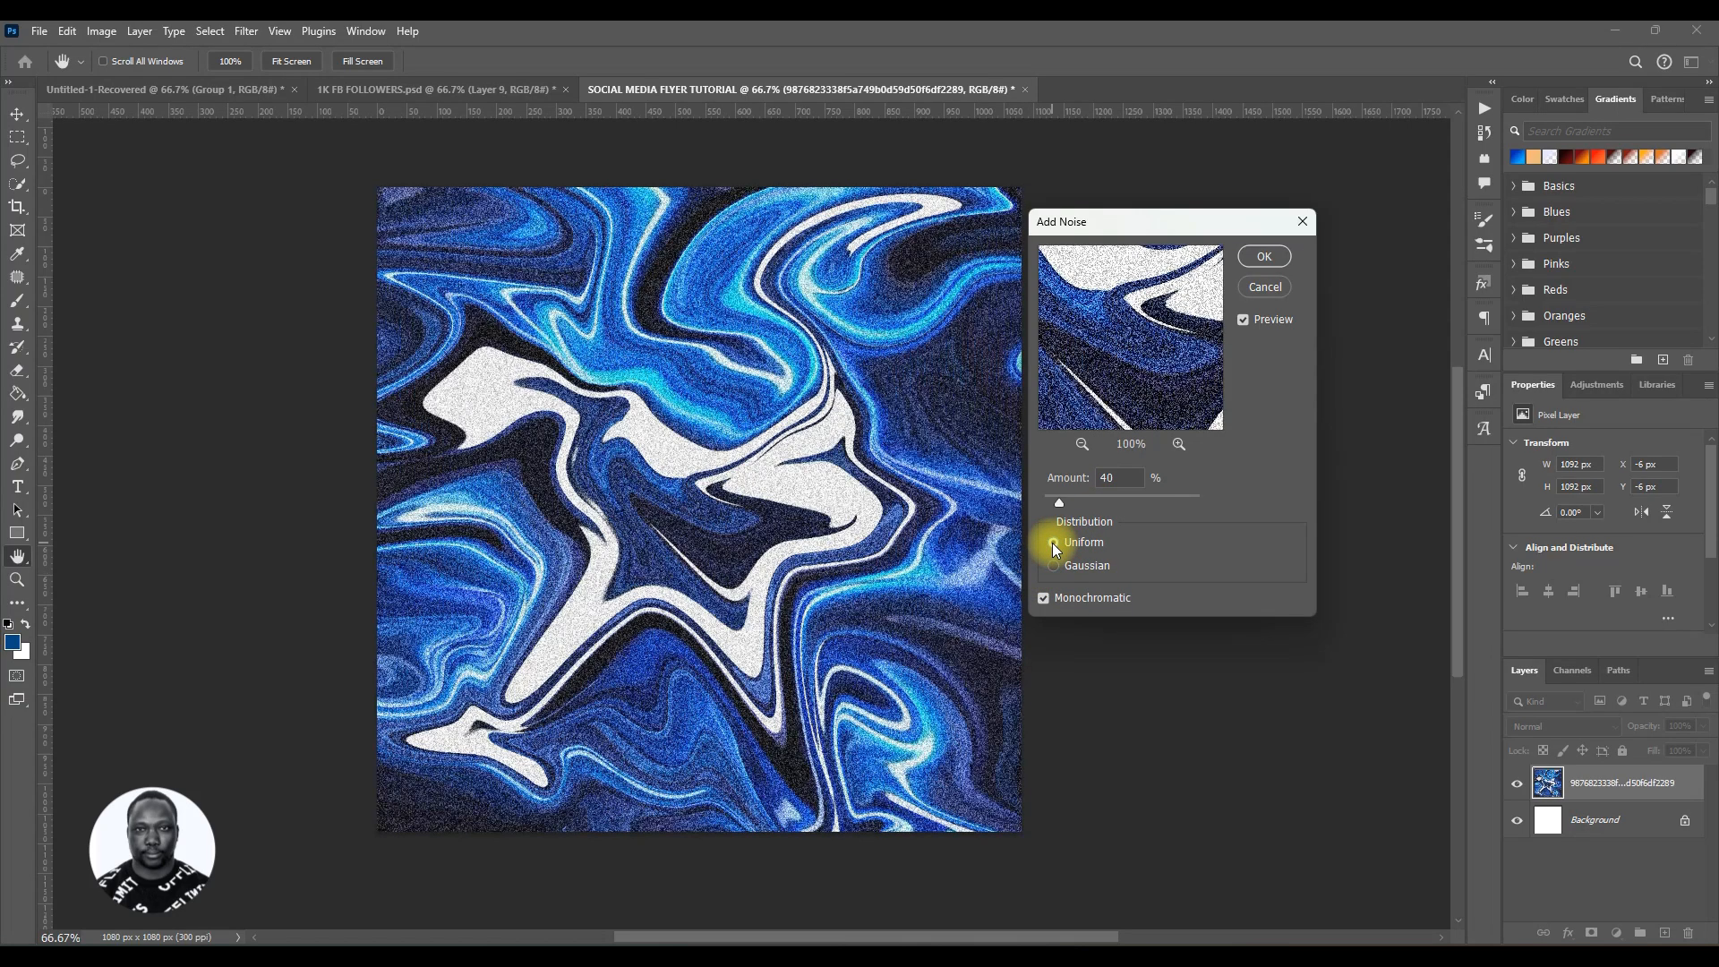
{"action": "double_click", "coordinate": [1110, 477]}
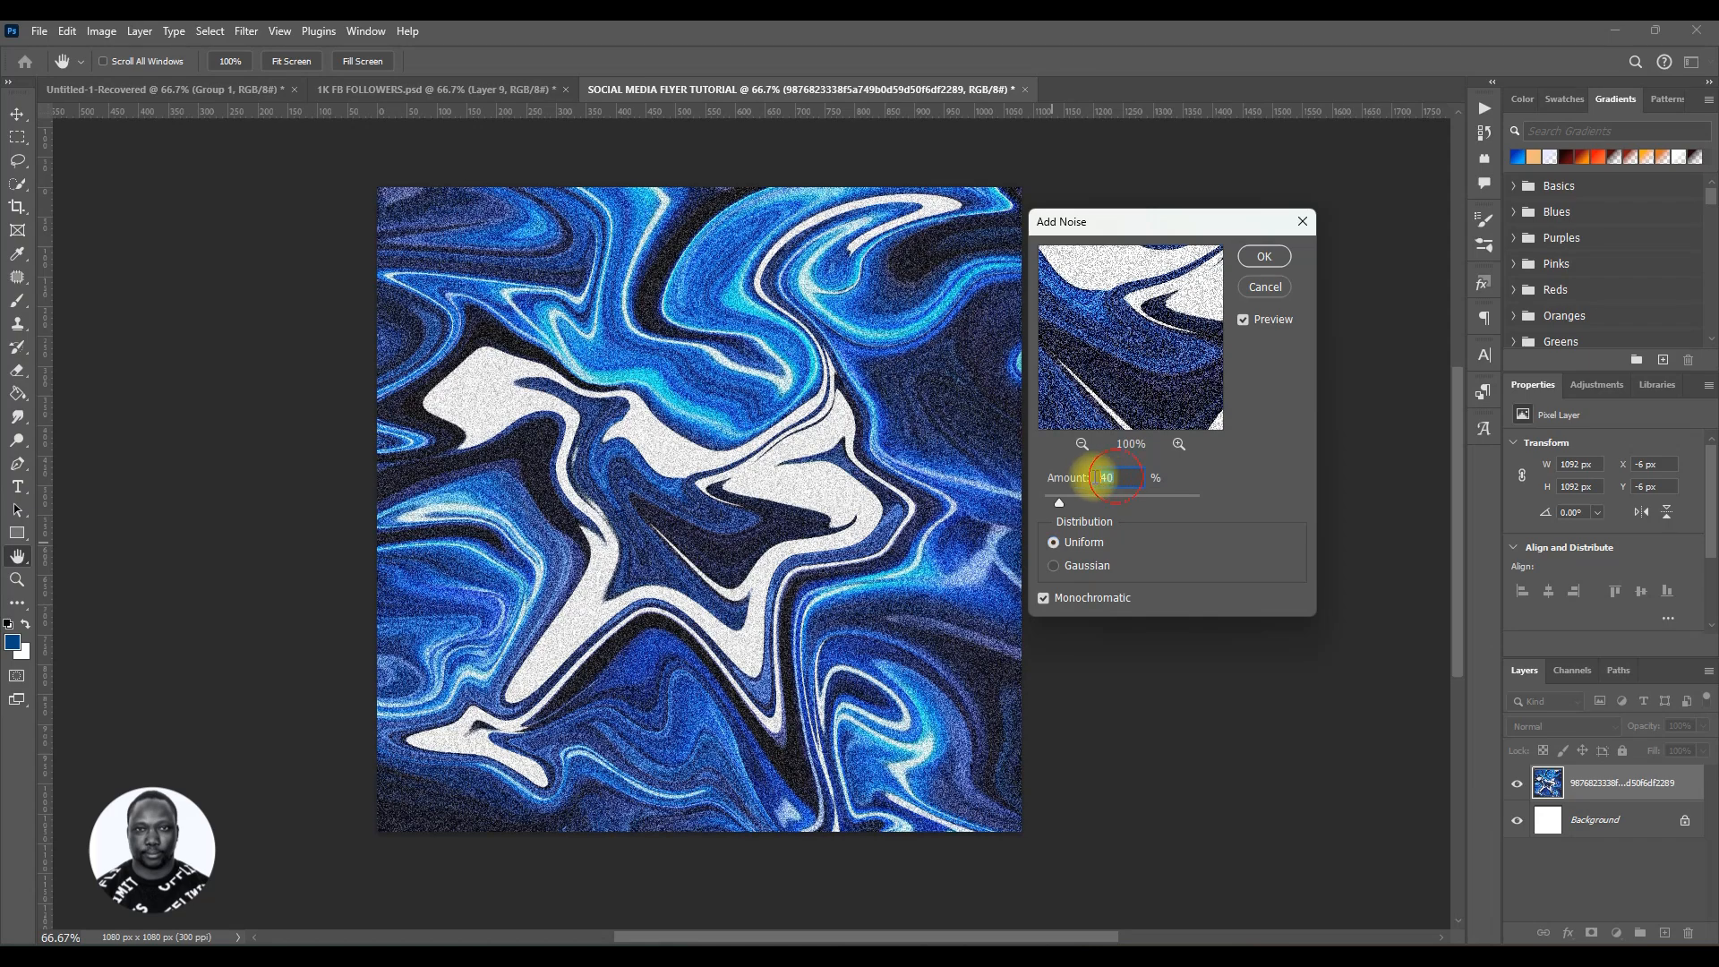
{"action": "left_click", "coordinate": [1275, 262]}
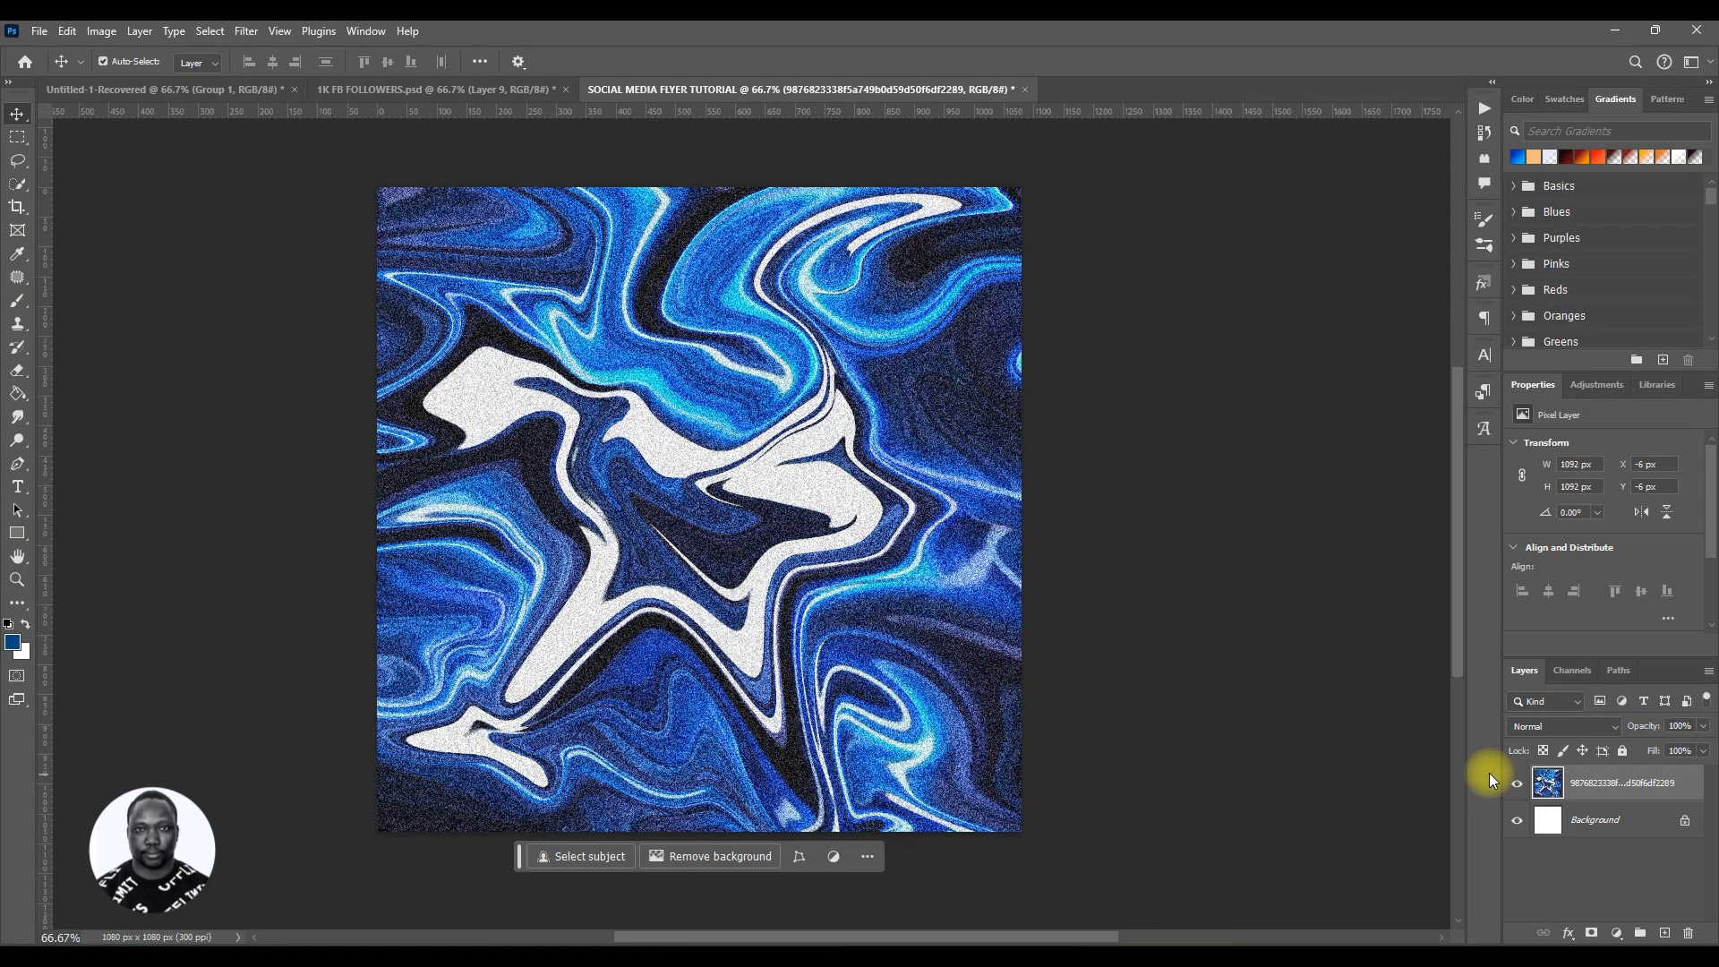
Step: Unlock the Background layer, select both layers and group them
{"action": "left_click", "coordinate": [1684, 820]}
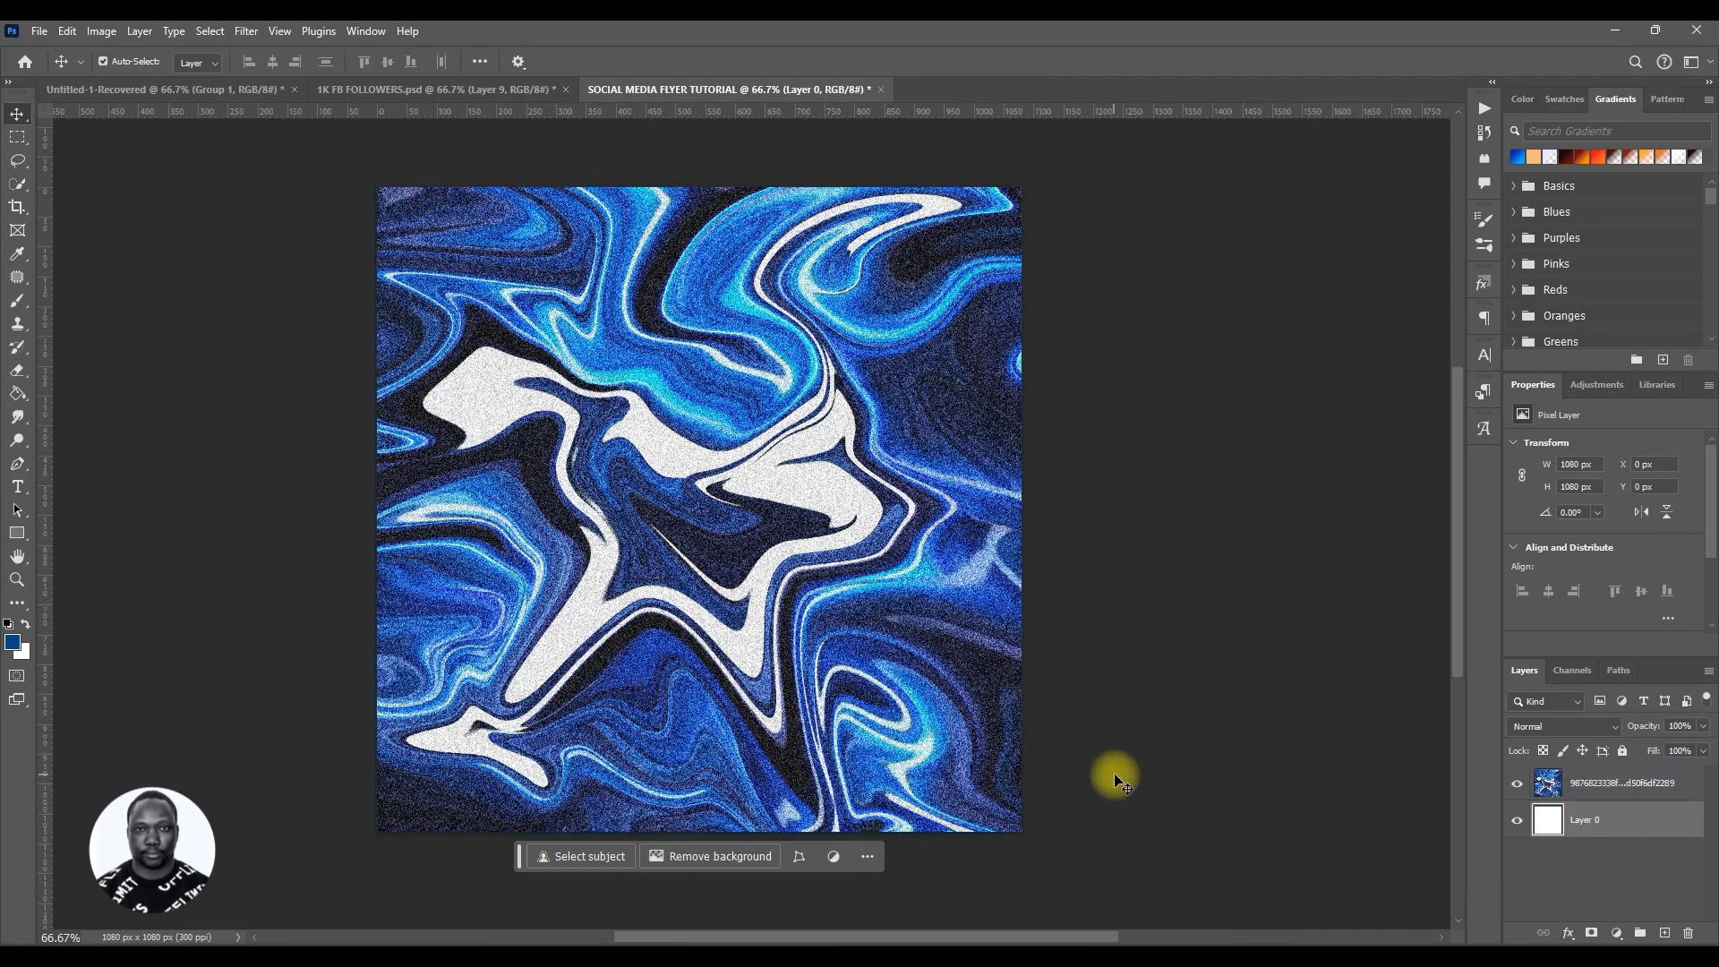
{"action": "left_click", "coordinate": [1638, 792], "text": "ctrl"}
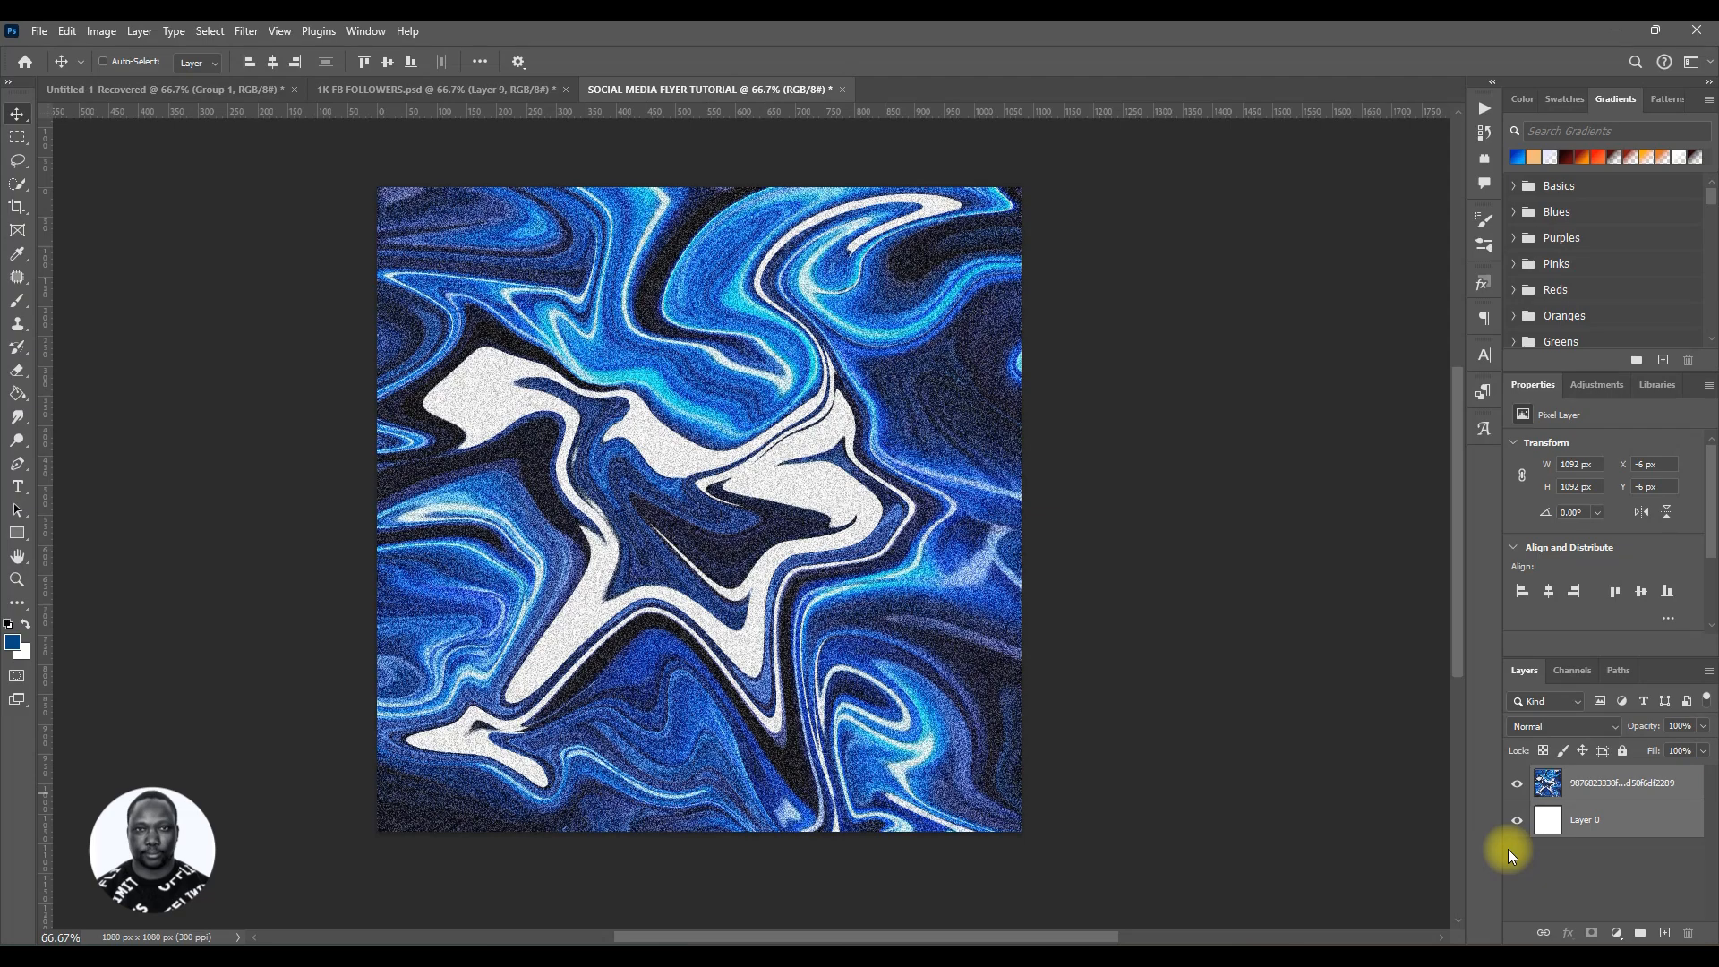
{"action": "key", "text": "ctrl+g"}
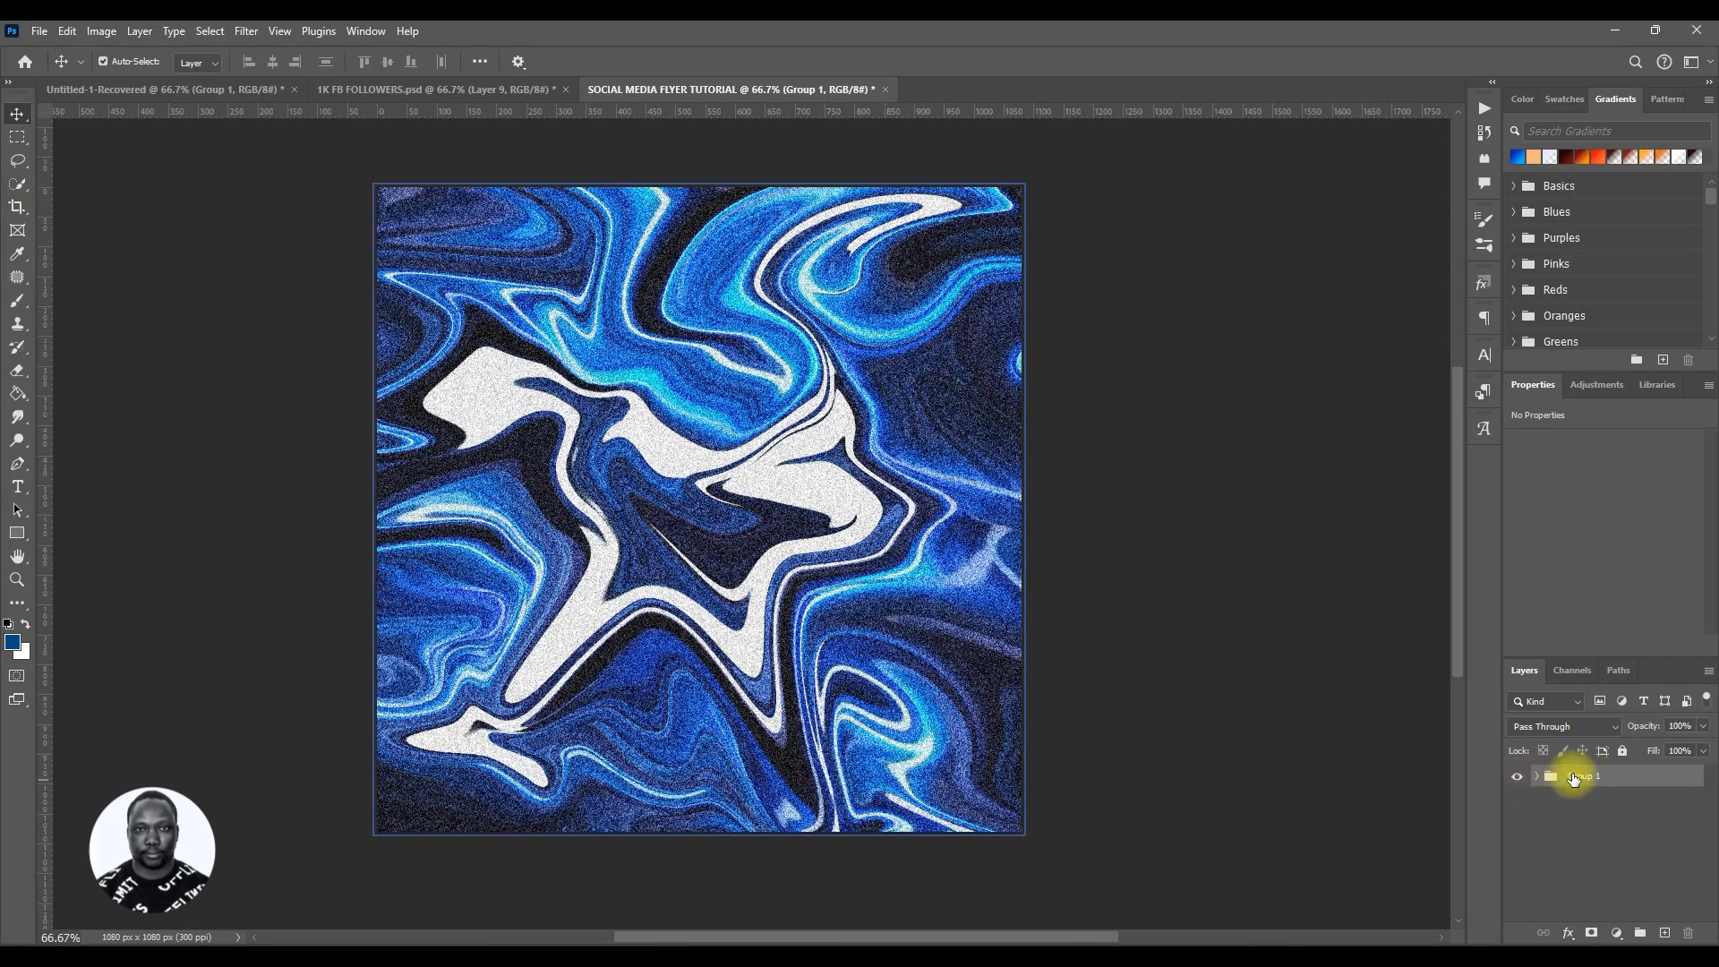
Step: Rename the new group BG
{"action": "double_click", "coordinate": [1583, 780]}
{"action": "type", "text": "BG"}
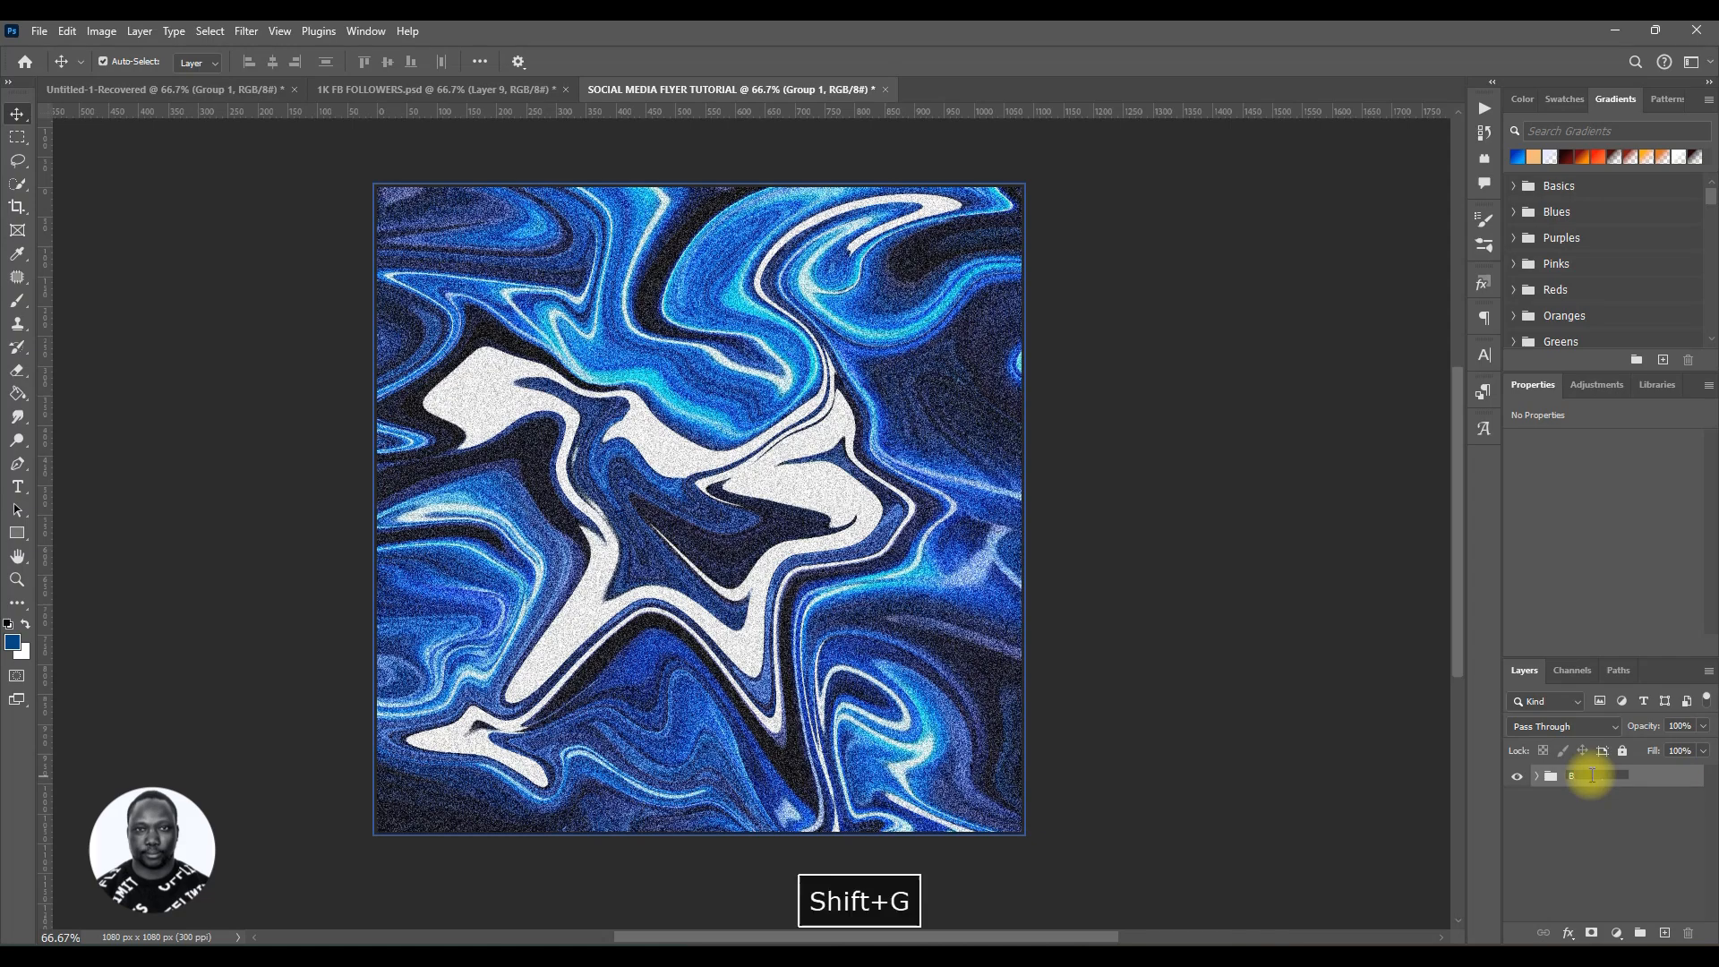
{"action": "key", "text": "Return"}
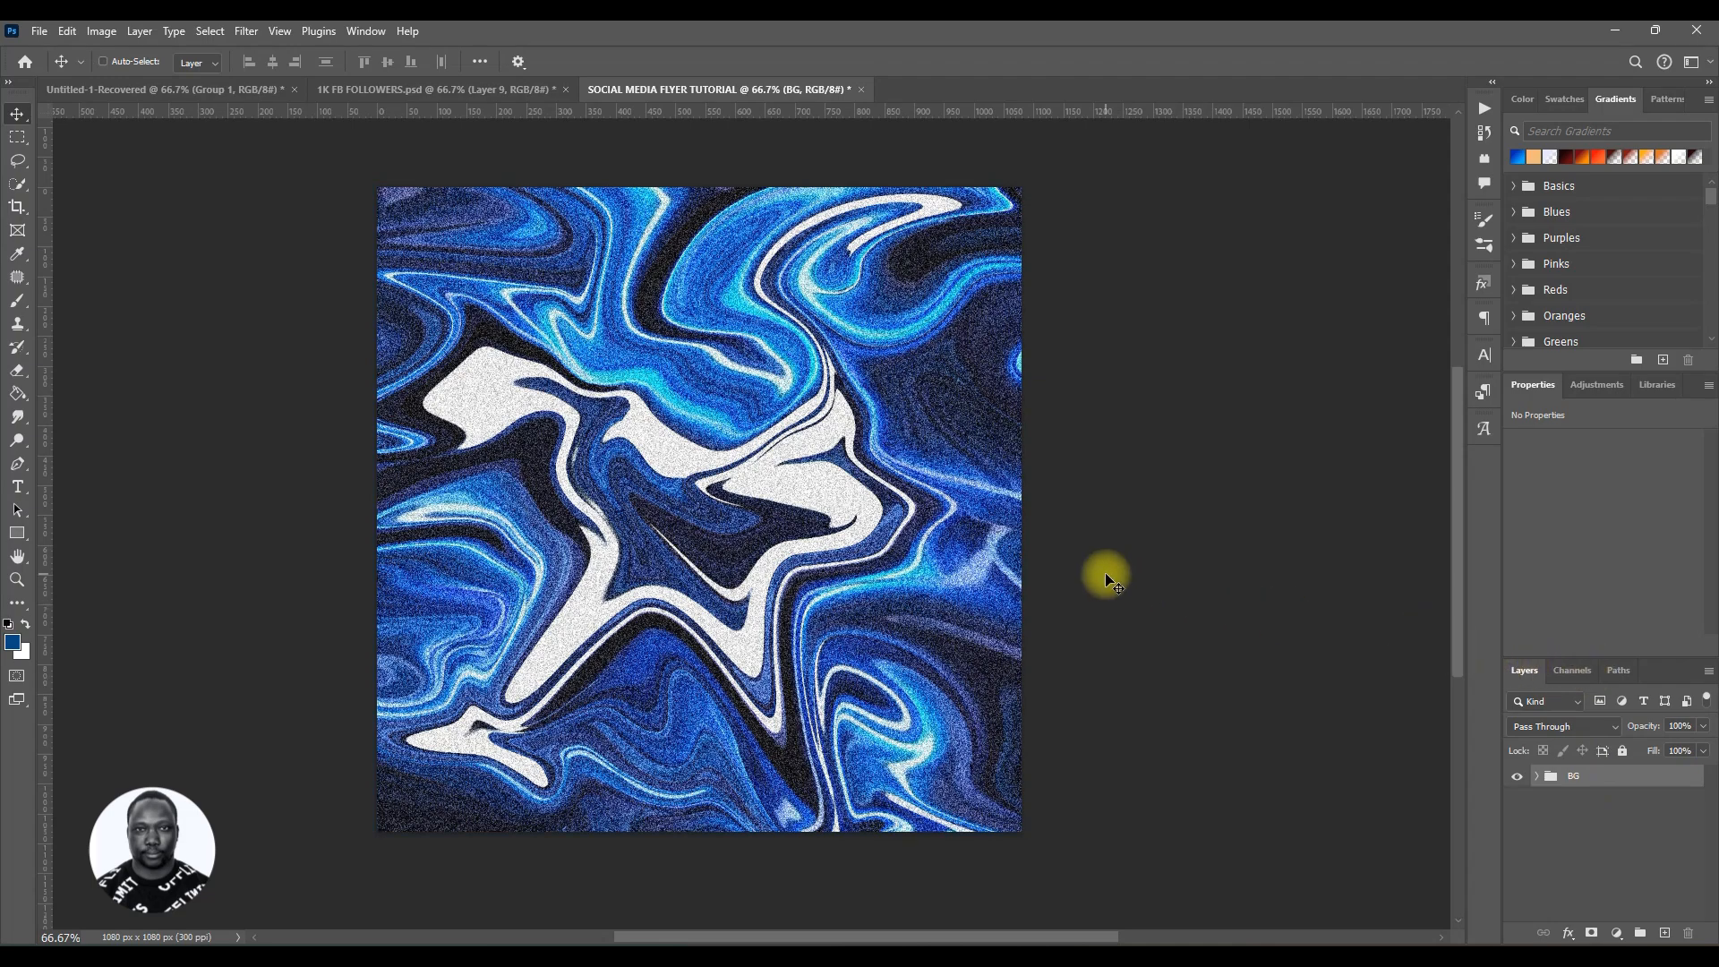
Step: Save the document, replacing the existing SOCIAL MEDIA FLYER TUTORIAL.psd file
{"action": "key", "text": "ctrl+s"}
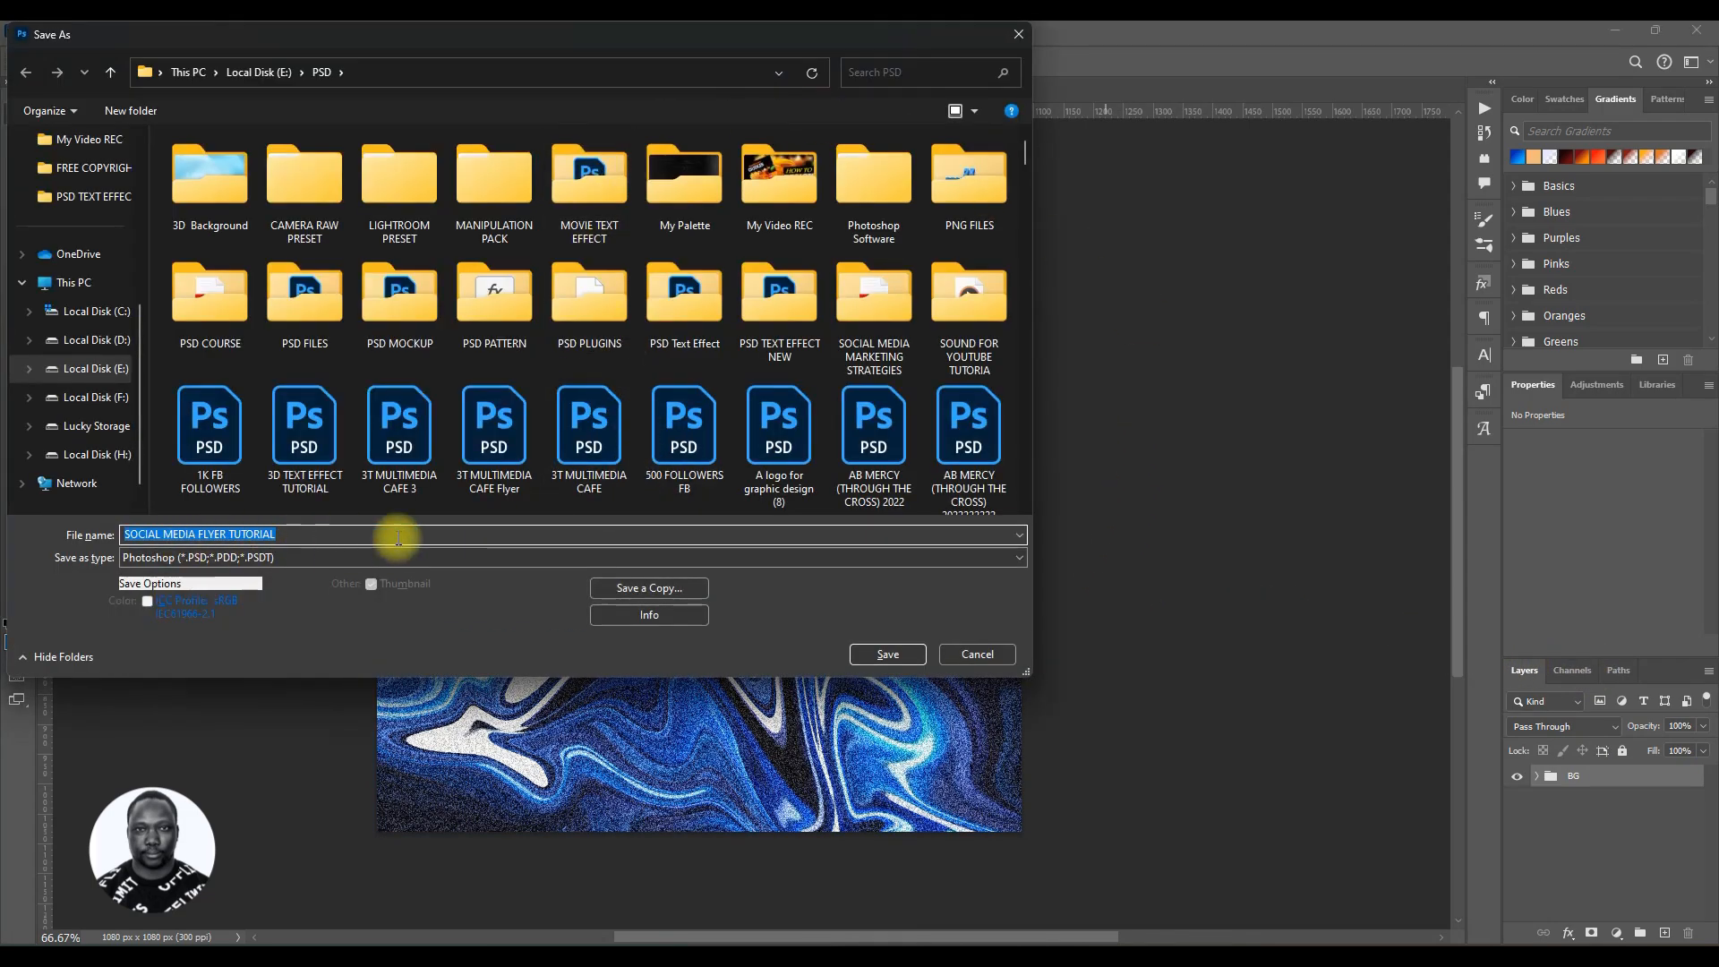
{"action": "left_click", "coordinate": [907, 658]}
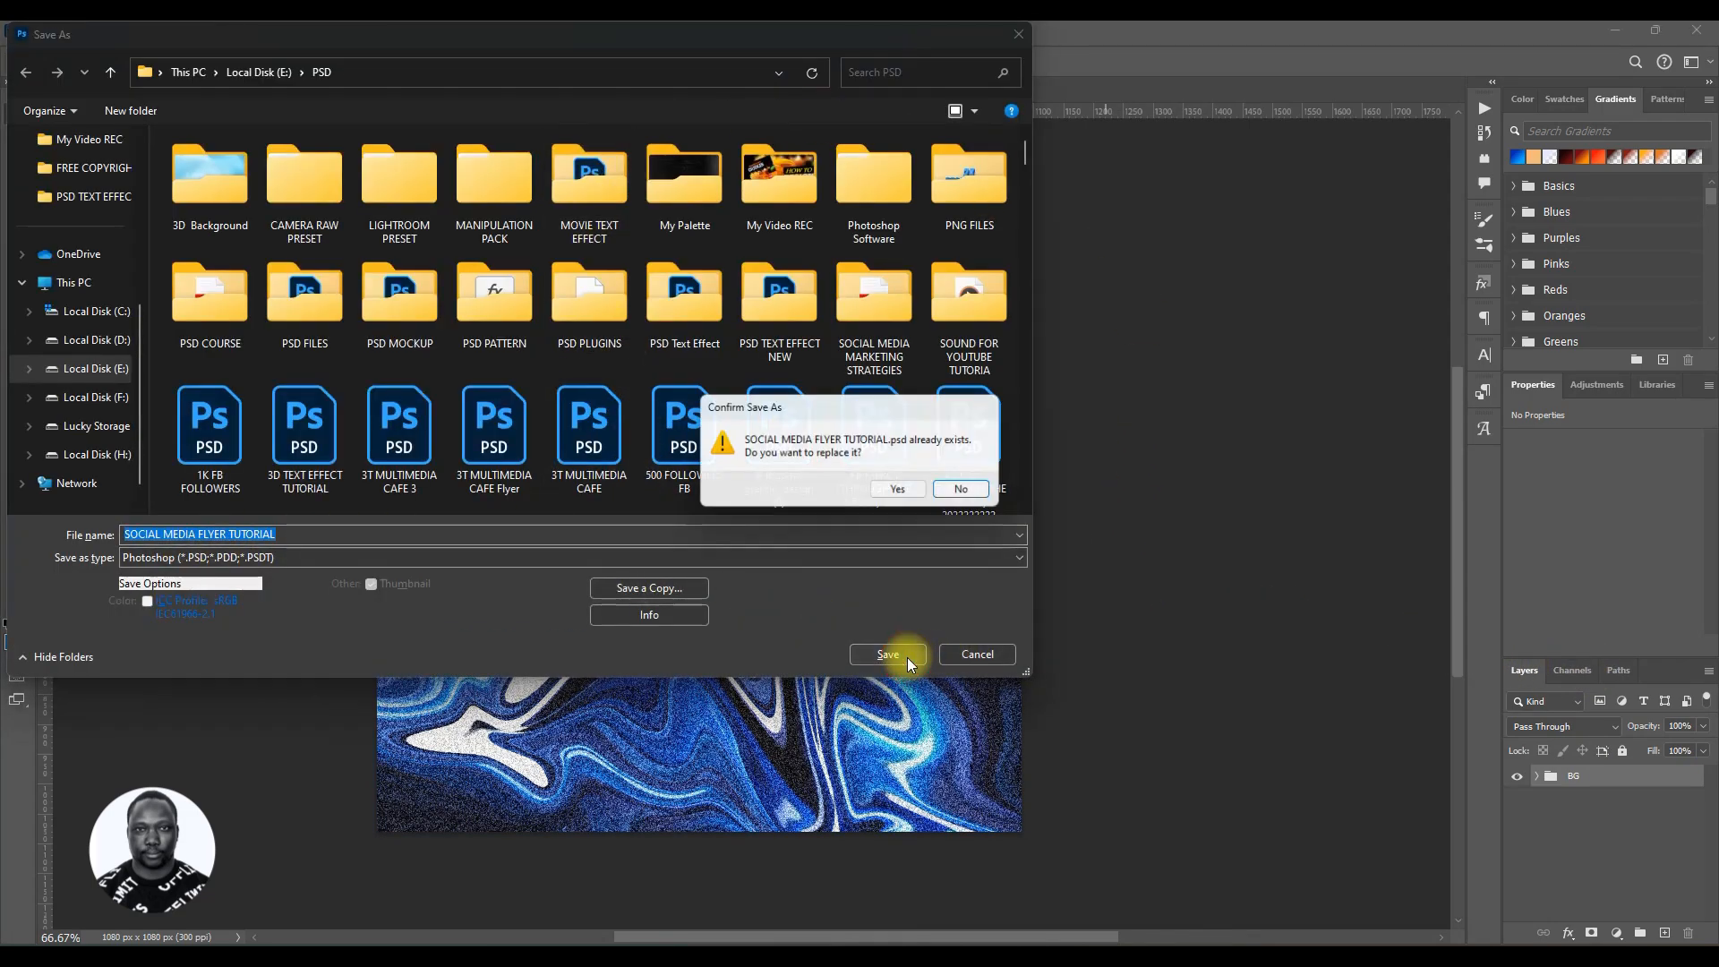
{"action": "left_click", "coordinate": [893, 489]}
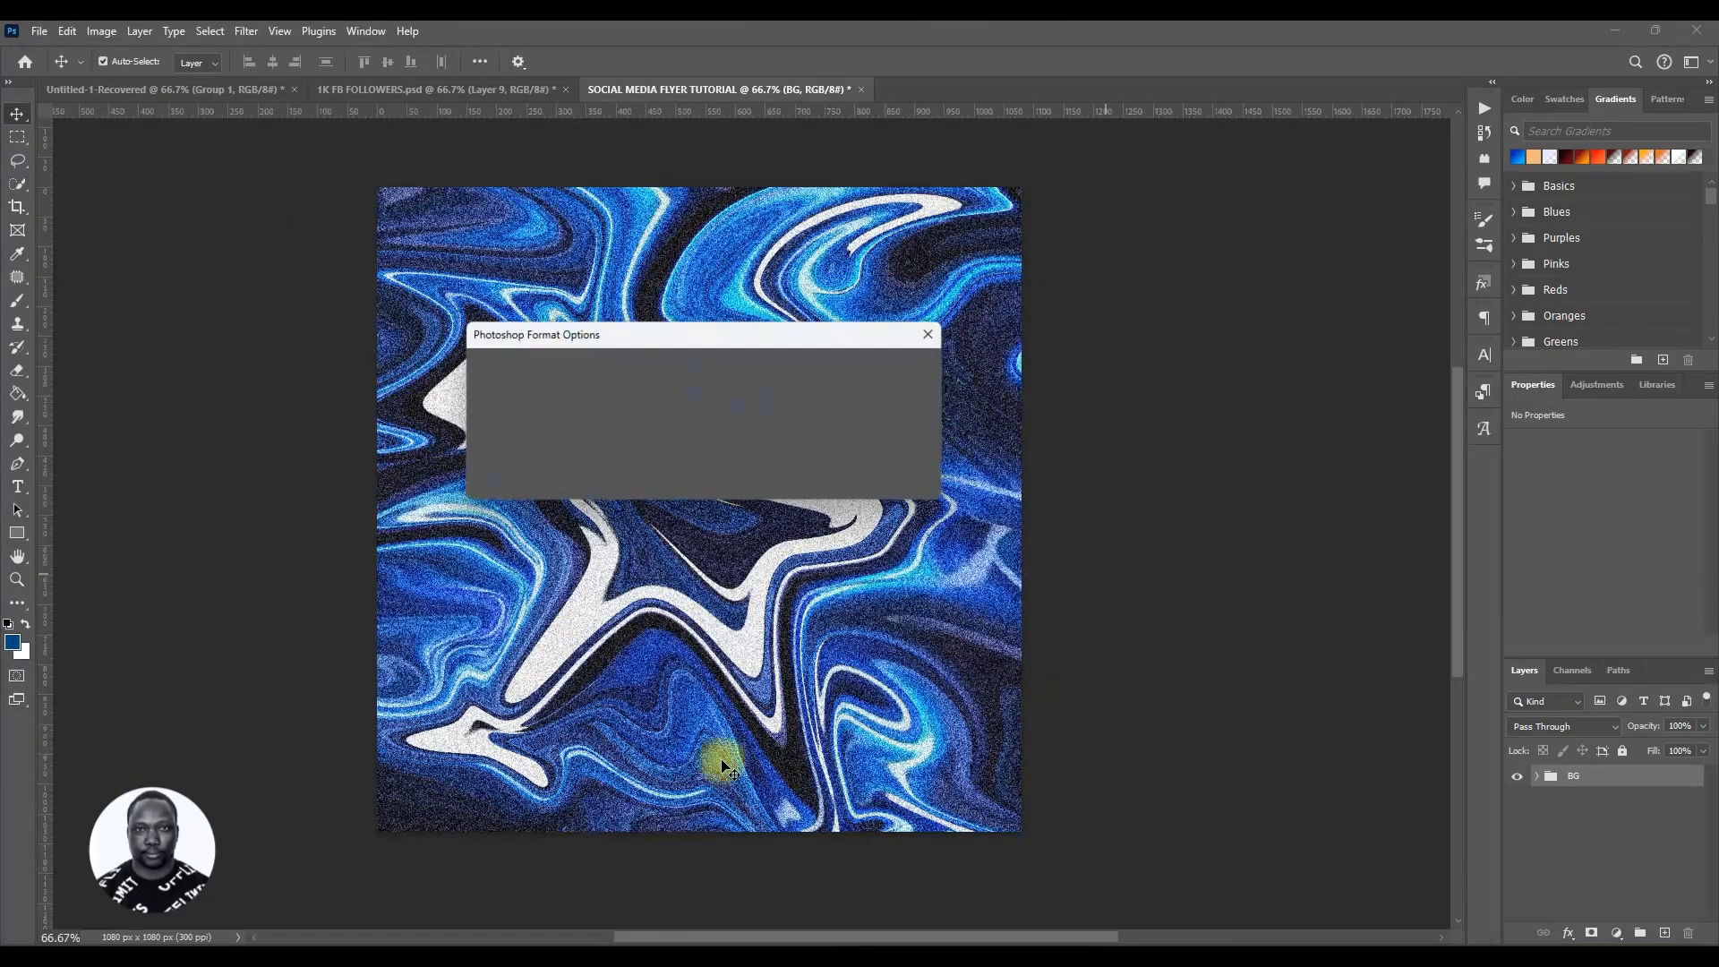
{"action": "left_click", "coordinate": [902, 370]}
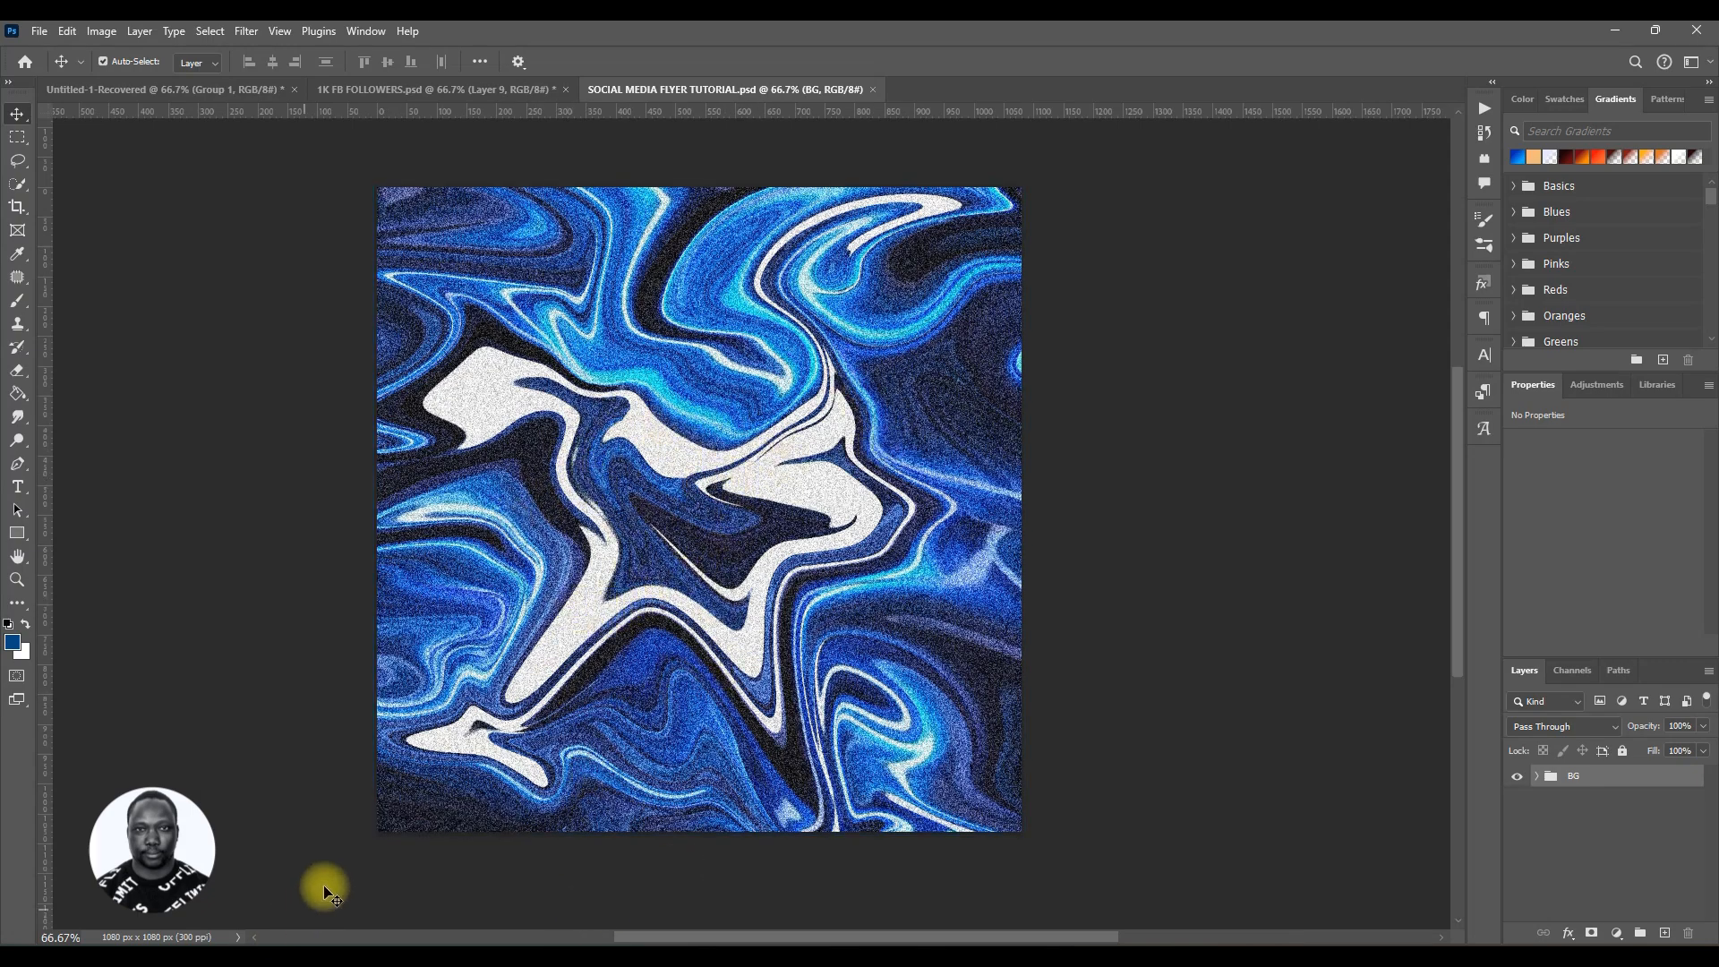
Step: Switch to File Explorer, preview Background #23 in RESOUCES, and drag it into the flyer document
{"action": "key", "text": "alt+Tab"}
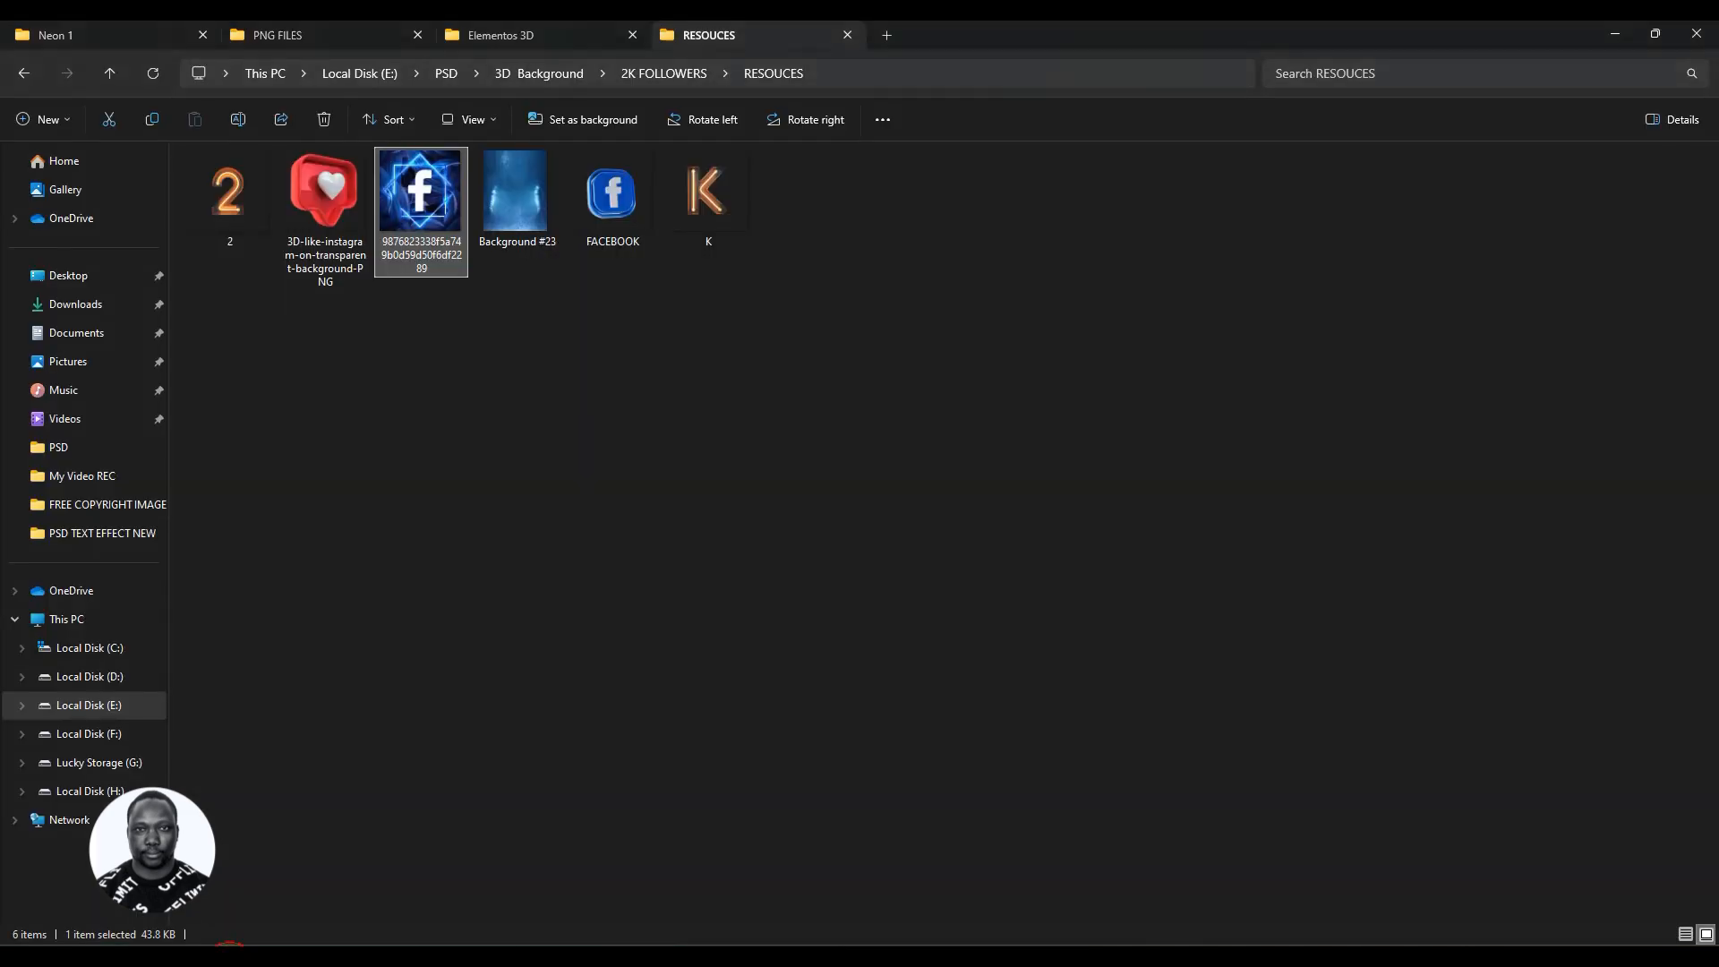
{"action": "left_click", "coordinate": [518, 221]}
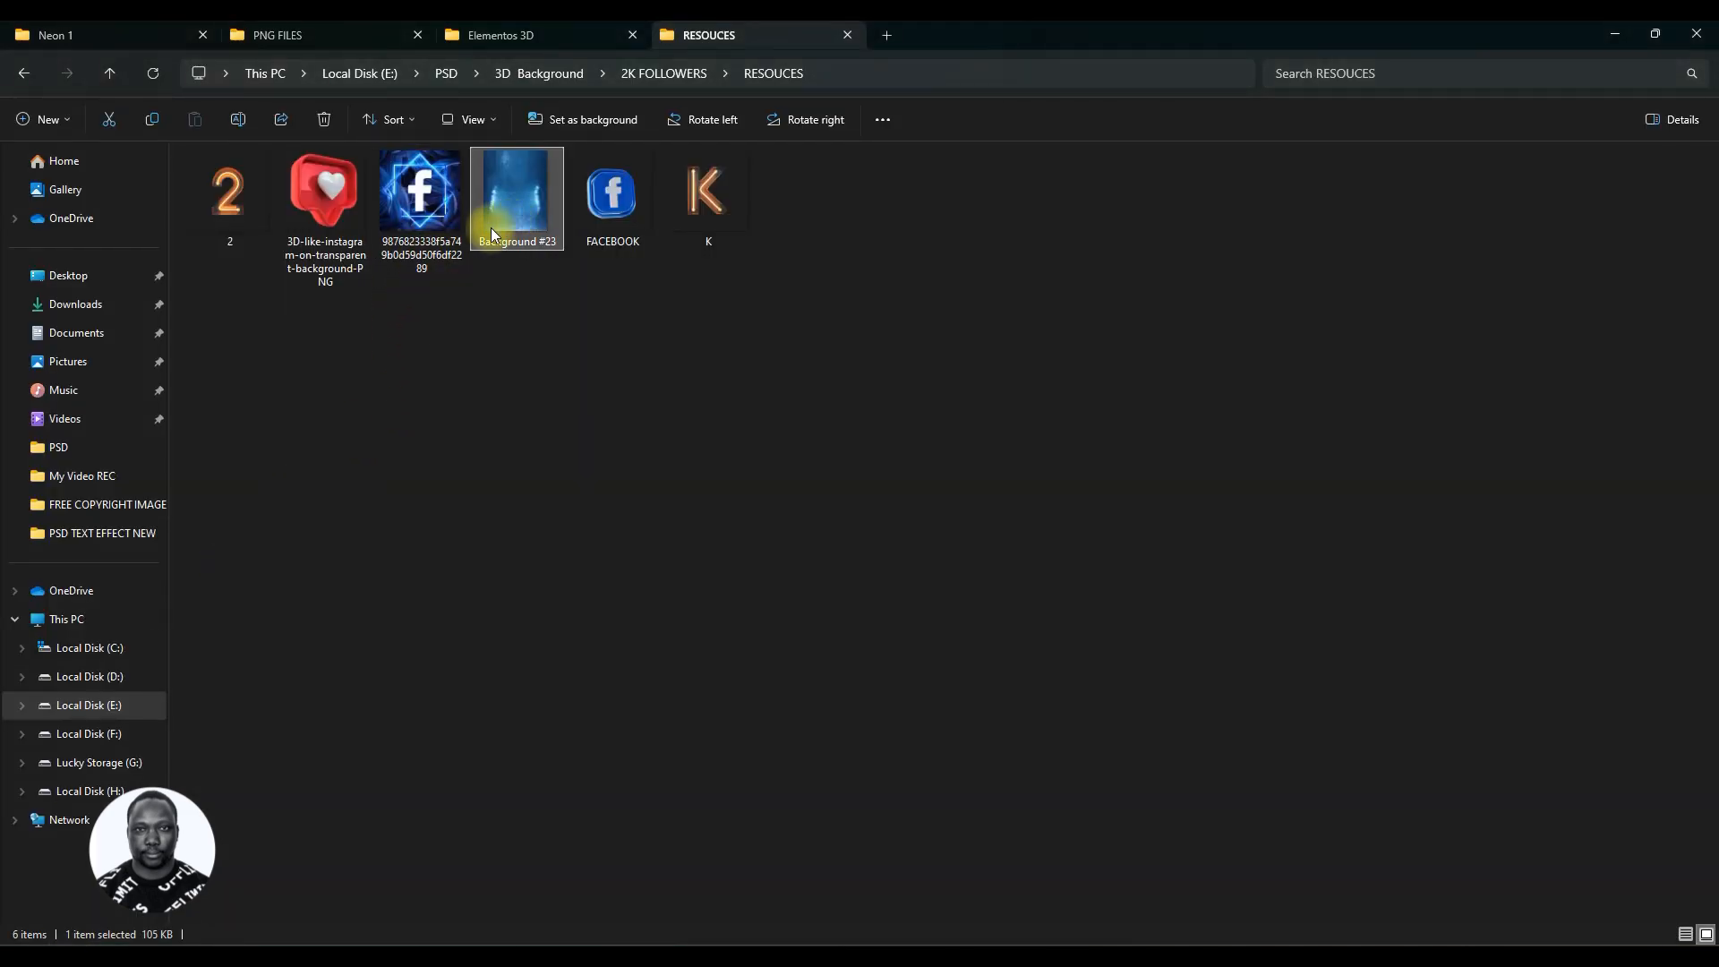
{"action": "double_click", "coordinate": [490, 227]}
{"action": "left_click", "coordinate": [1370, 159]}
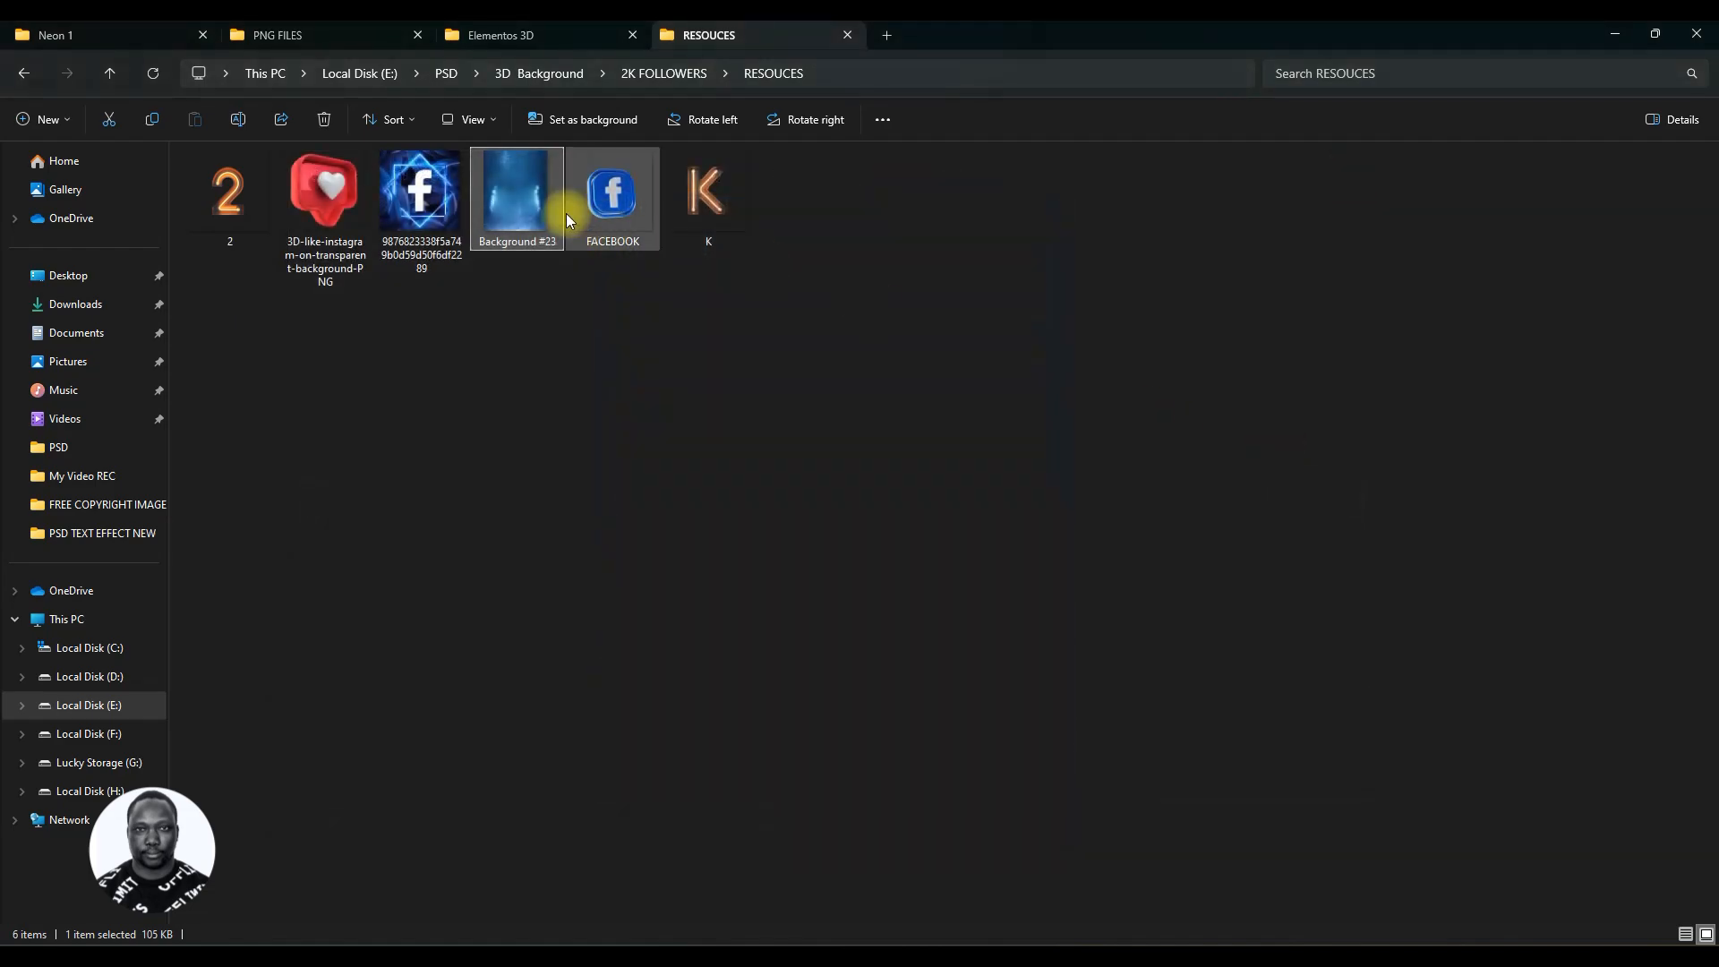
{"action": "left_click_drag", "start_coordinate": [528, 215], "coordinate": [663, 549]}
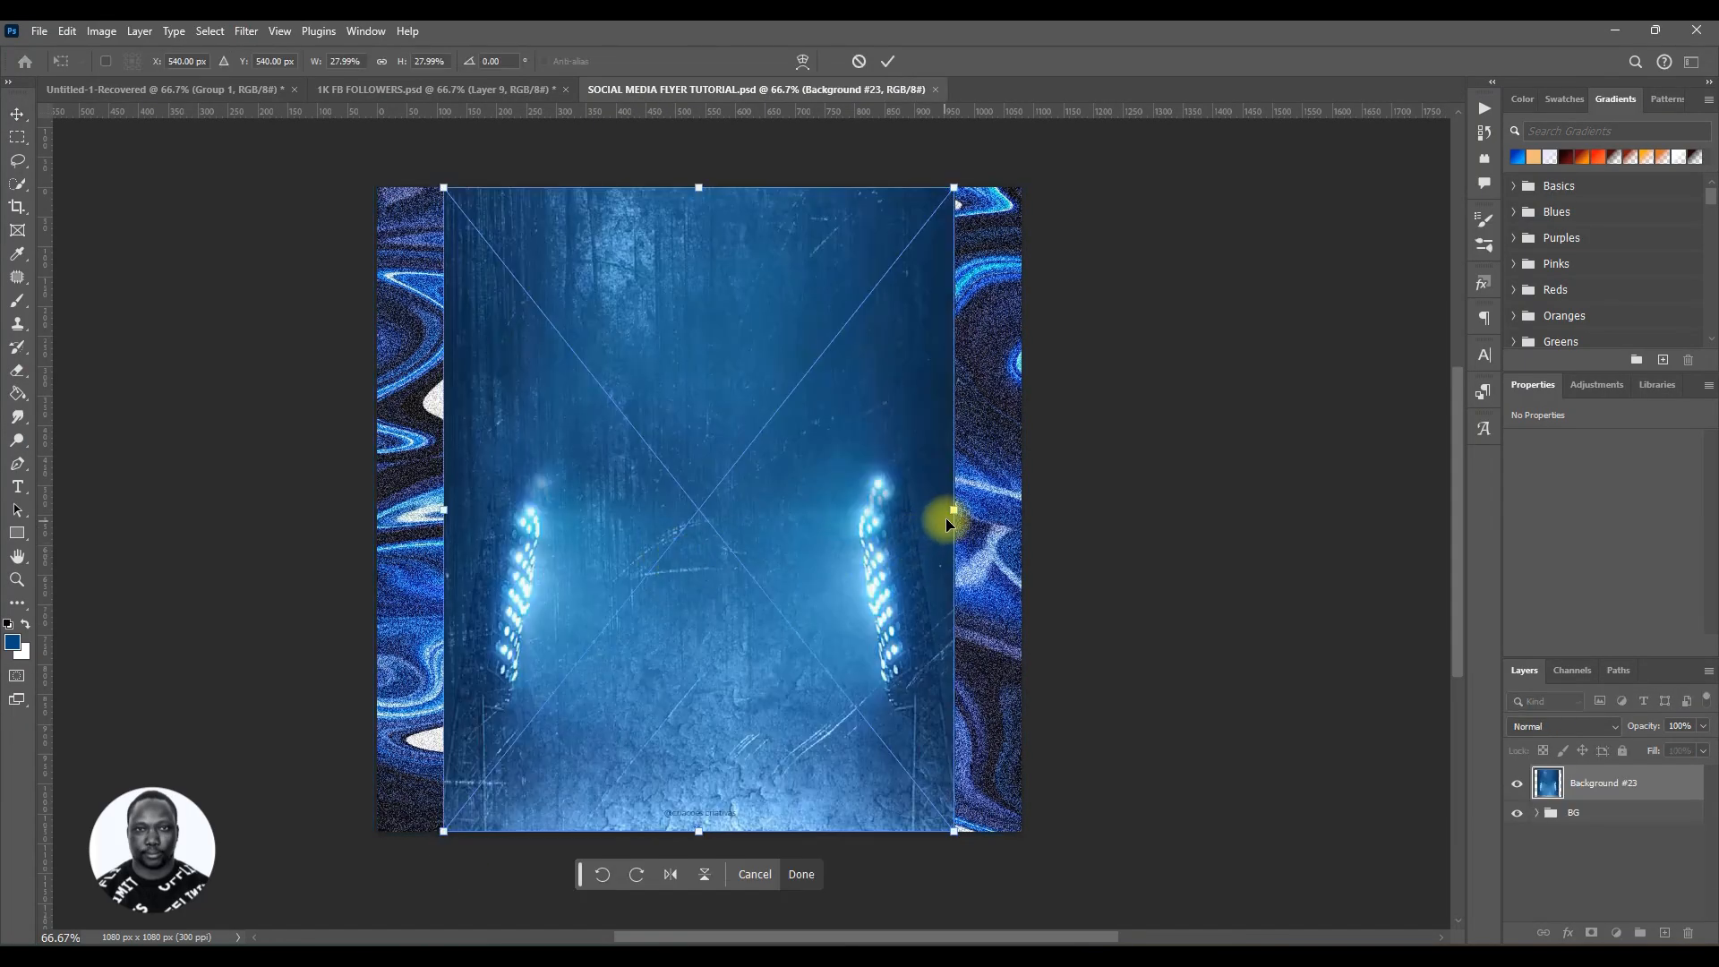
Step: Scale the placed Background #23 to about 39% so it fills the canvas, and commit
{"action": "left_click_drag", "start_coordinate": [957, 510], "coordinate": [1058, 534]}
{"action": "mouse_move", "coordinate": [865, 632]}
{"action": "left_mouse_down"}
{"action": "mouse_move", "coordinate": [872, 540]}
{"action": "mouse_move", "coordinate": [868, 644]}
{"action": "left_mouse_up"}
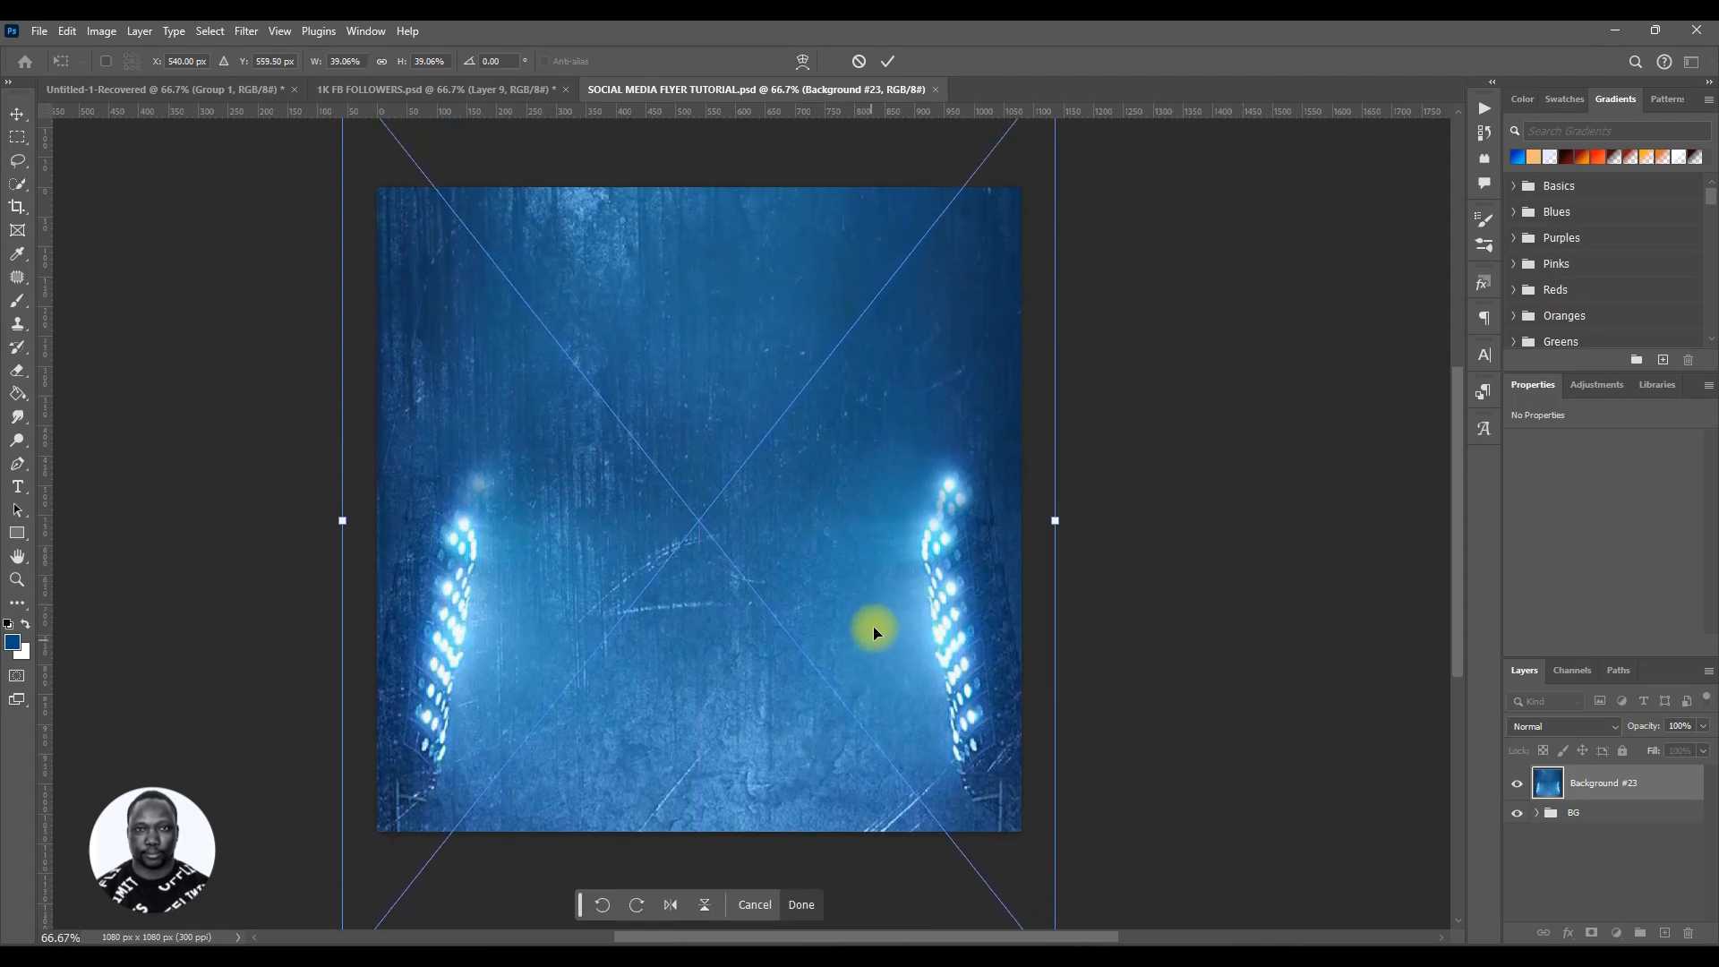
{"action": "left_click", "coordinate": [888, 61]}
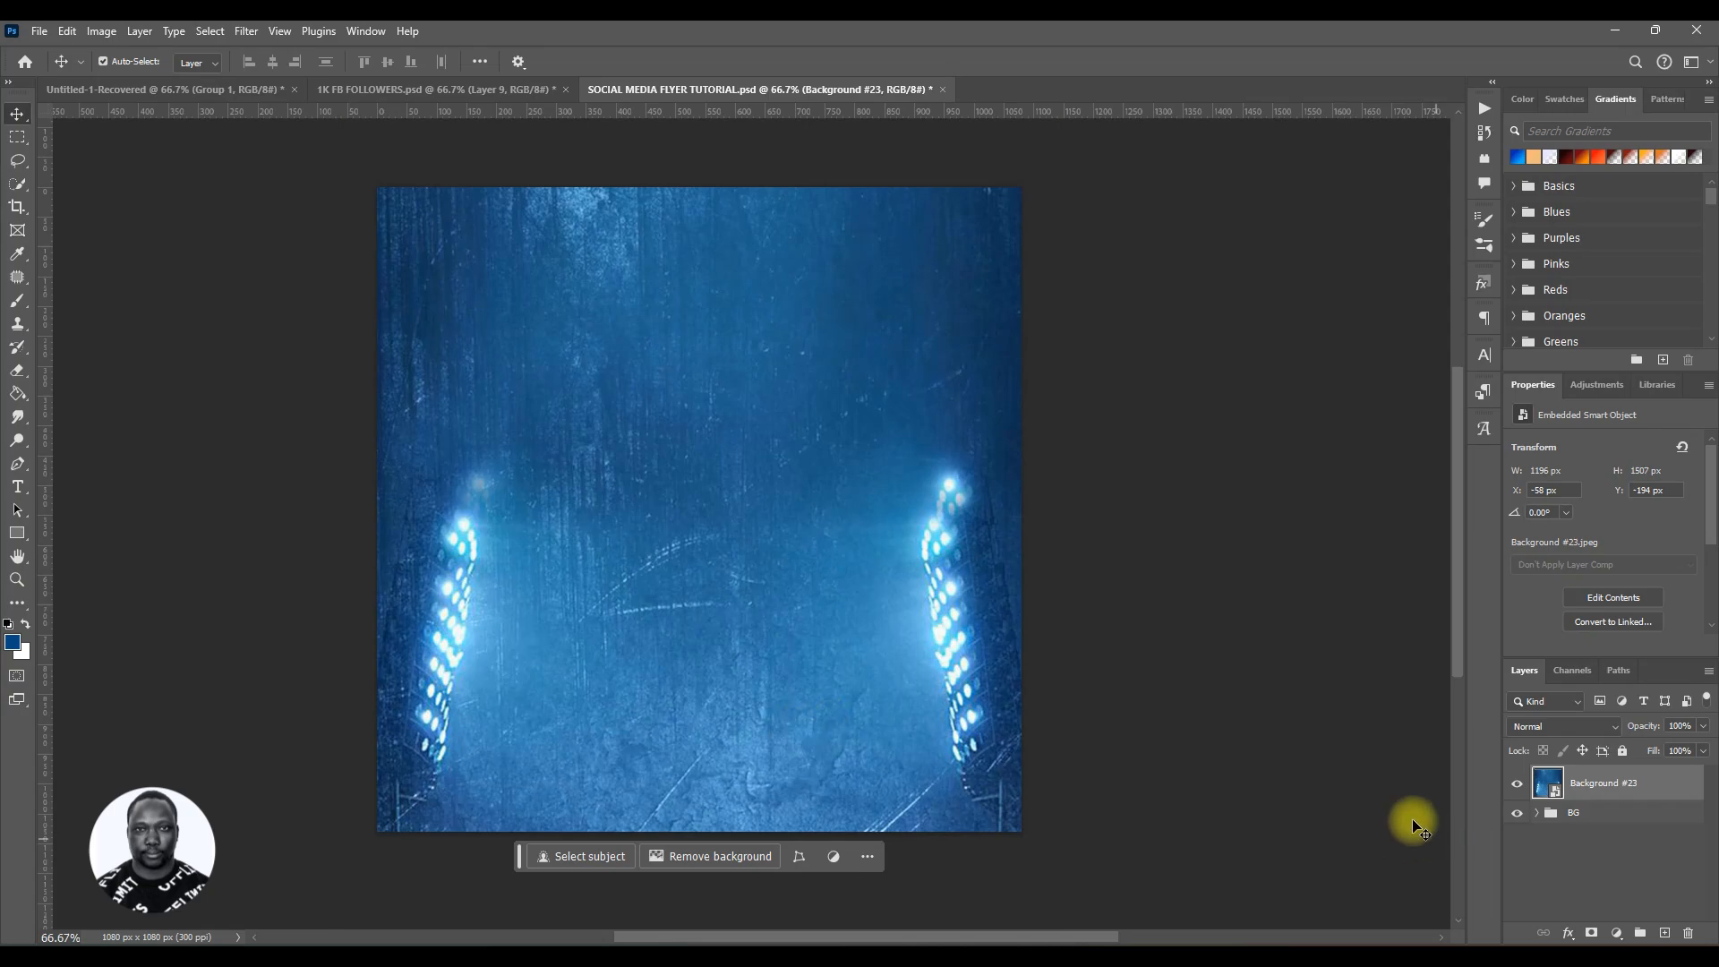
Step: Rasterize the Background #23 layer
{"action": "right_click", "coordinate": [1616, 789]}
{"action": "left_click", "coordinate": [1603, 789]}
{"action": "right_click", "coordinate": [1598, 791]}
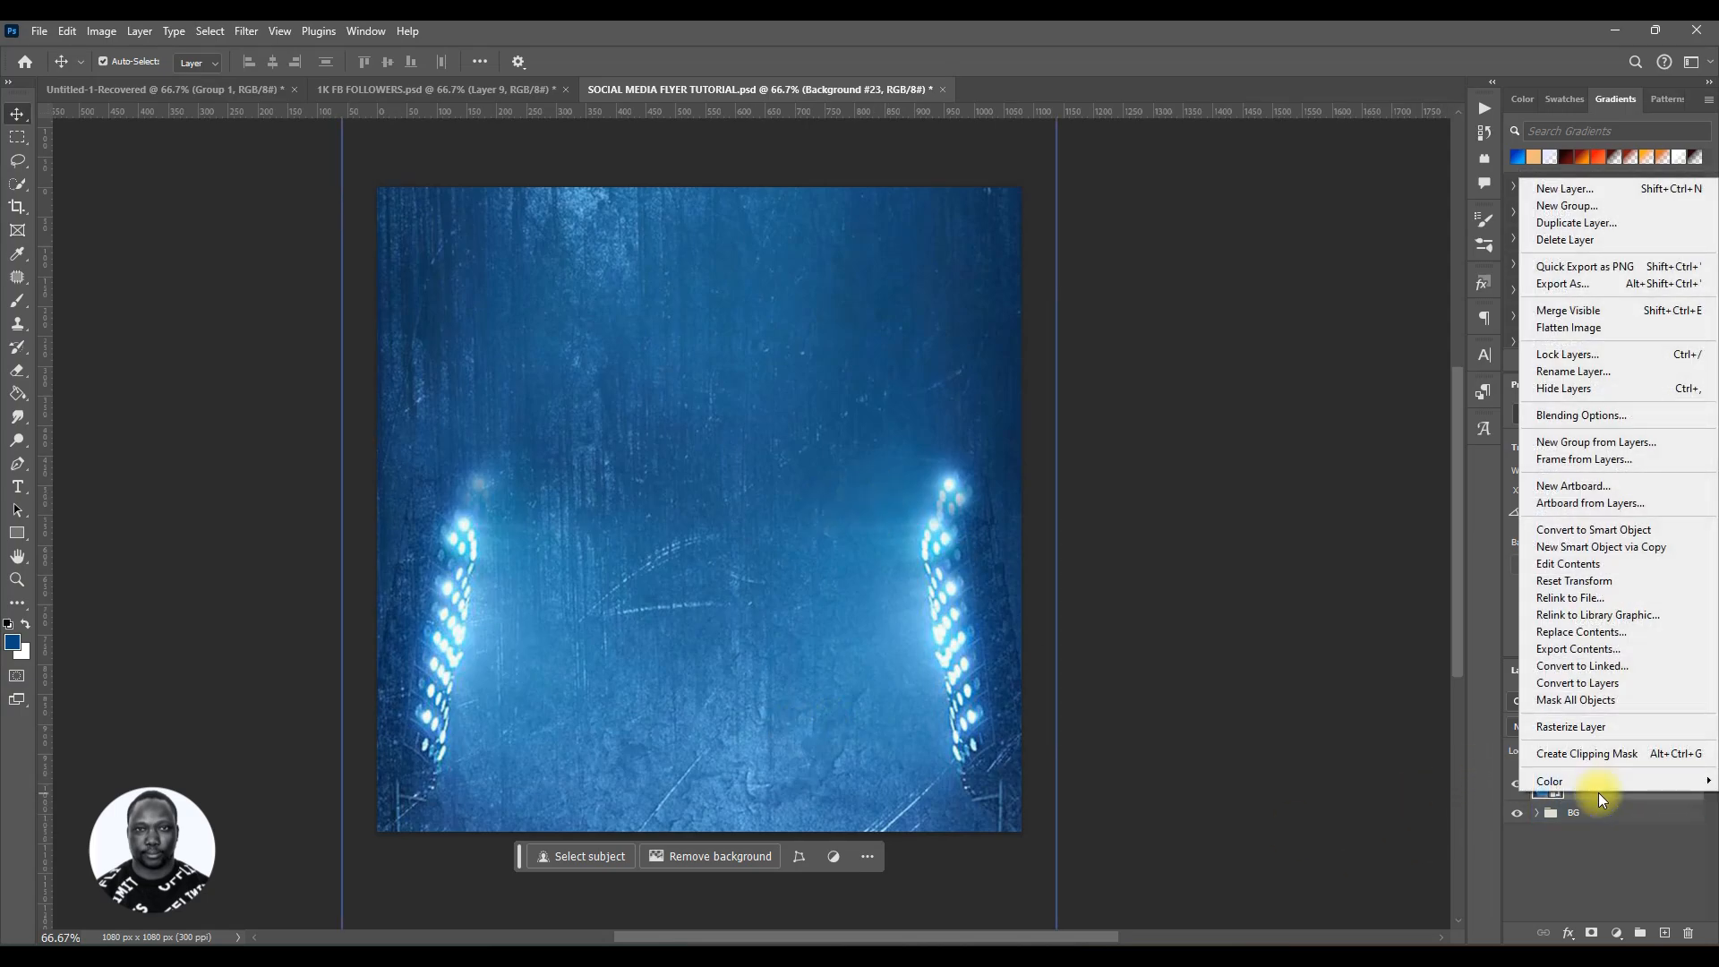
{"action": "left_click", "coordinate": [1577, 727]}
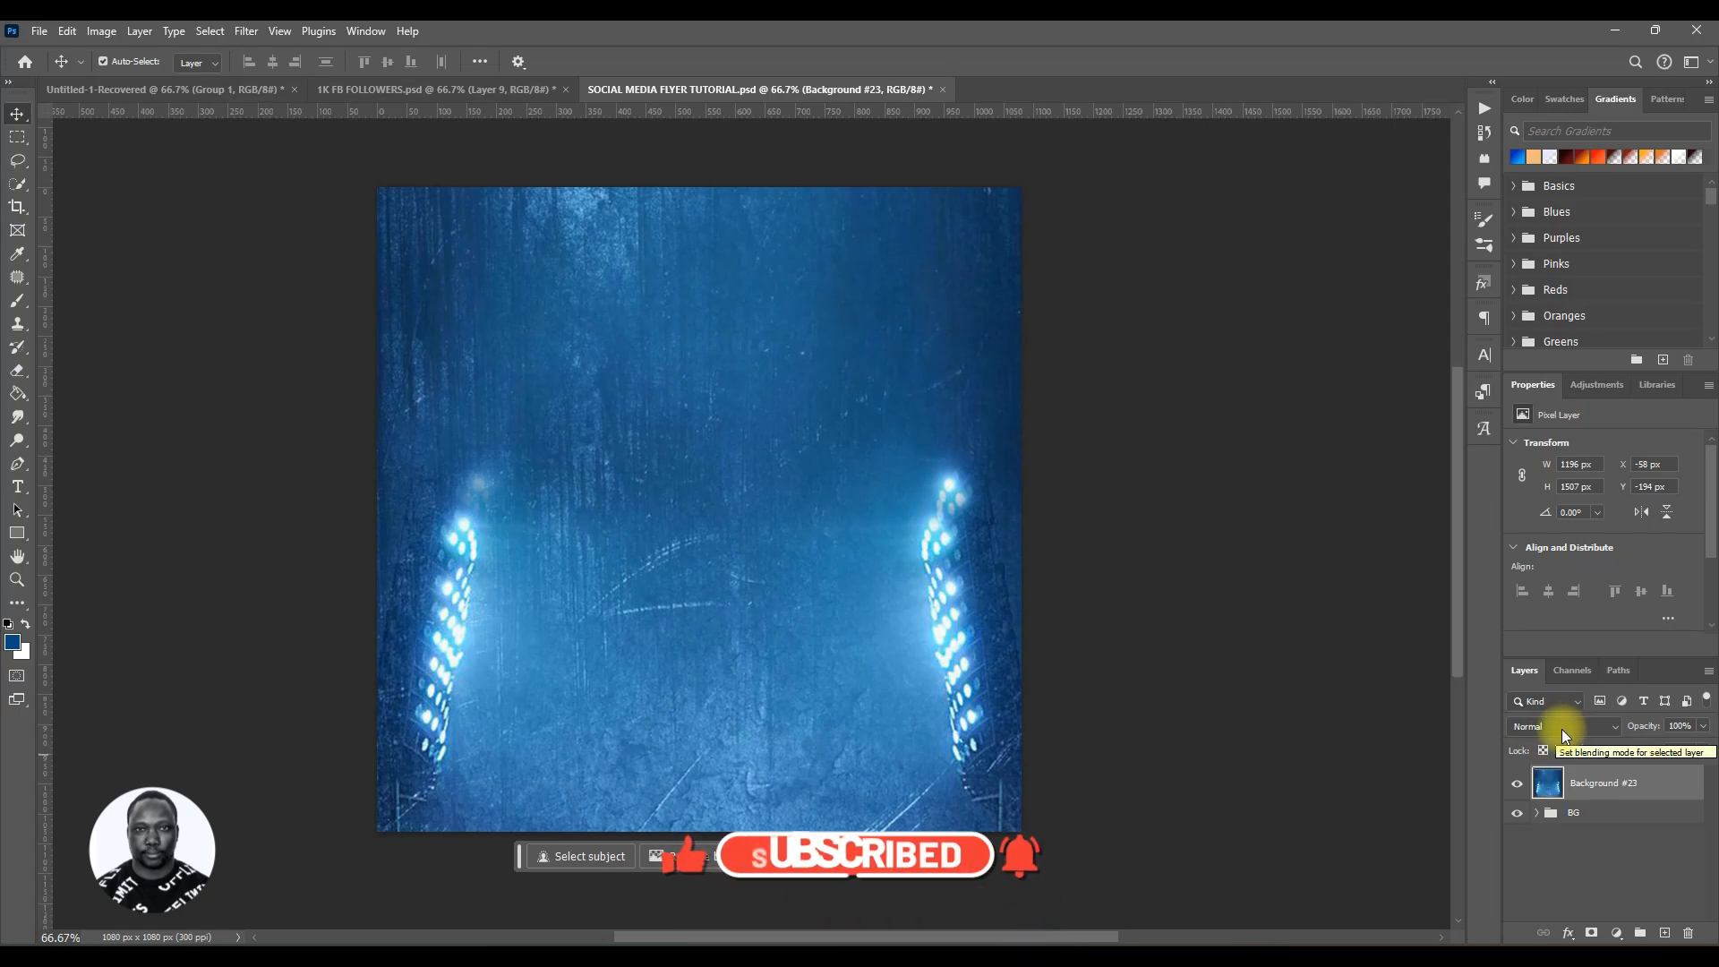
Step: Move the Background #23 layer into the BG group
{"action": "left_click", "coordinate": [1539, 815]}
{"action": "left_click", "coordinate": [1536, 814]}
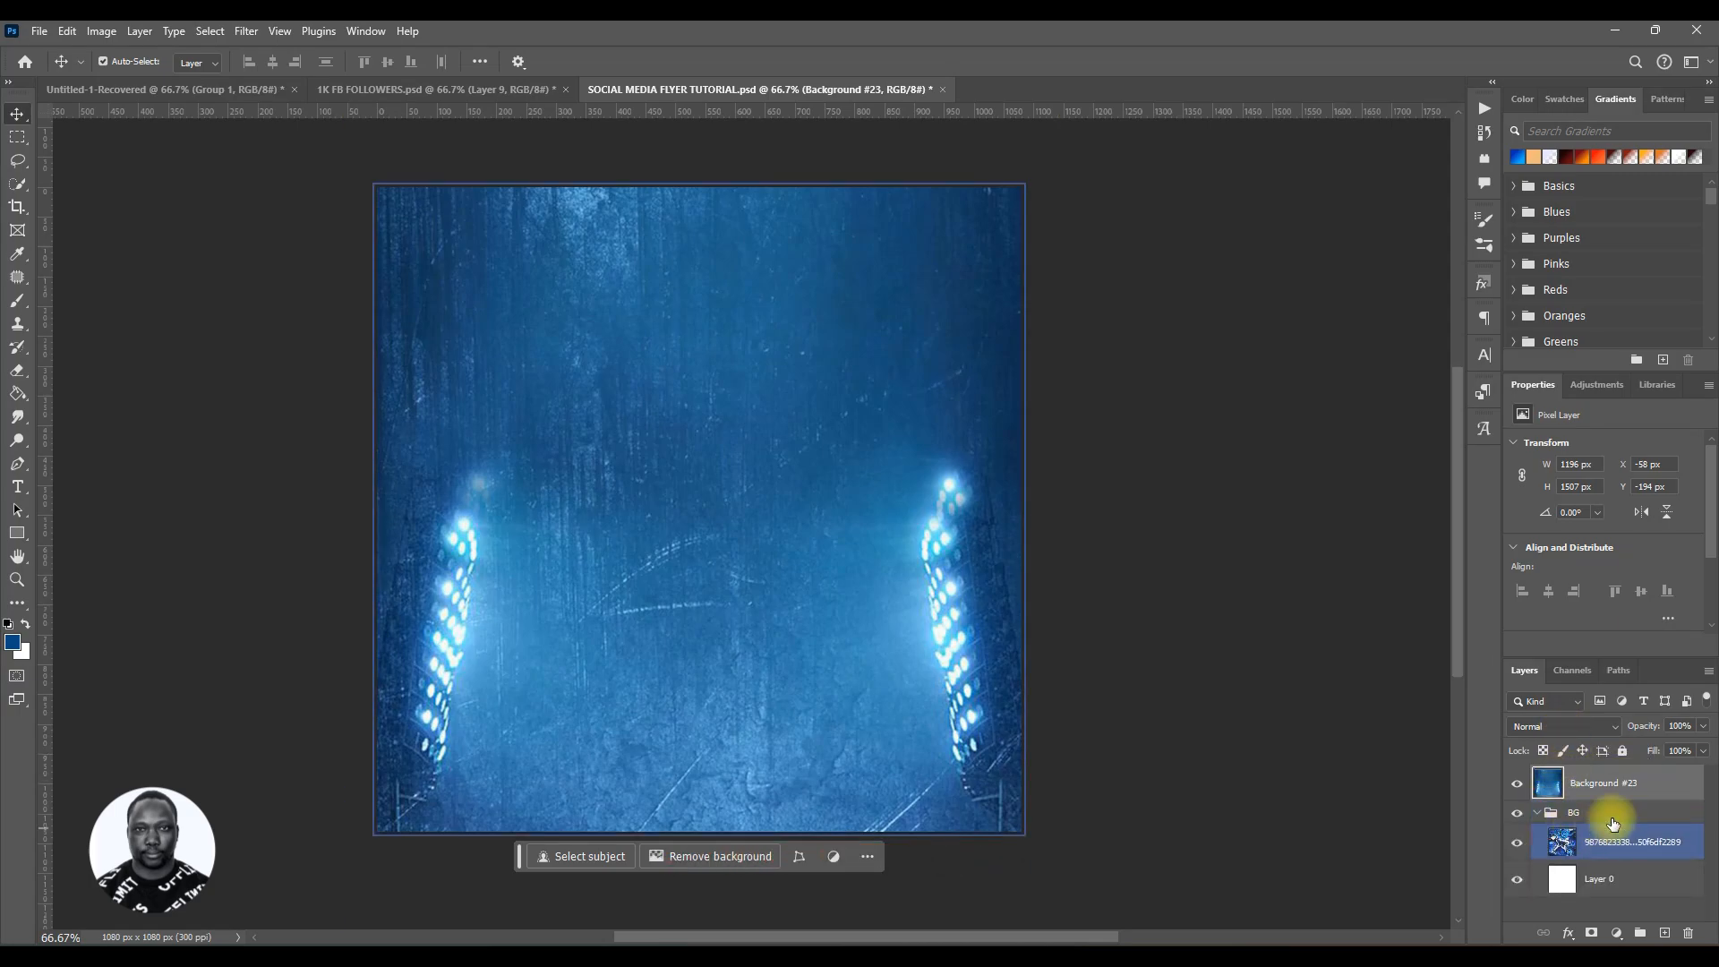
{"action": "mouse_move", "coordinate": [1623, 787]}
{"action": "left_mouse_down"}
{"action": "mouse_move", "coordinate": [1622, 832]}
{"action": "mouse_move", "coordinate": [1630, 817]}
{"action": "left_mouse_up"}
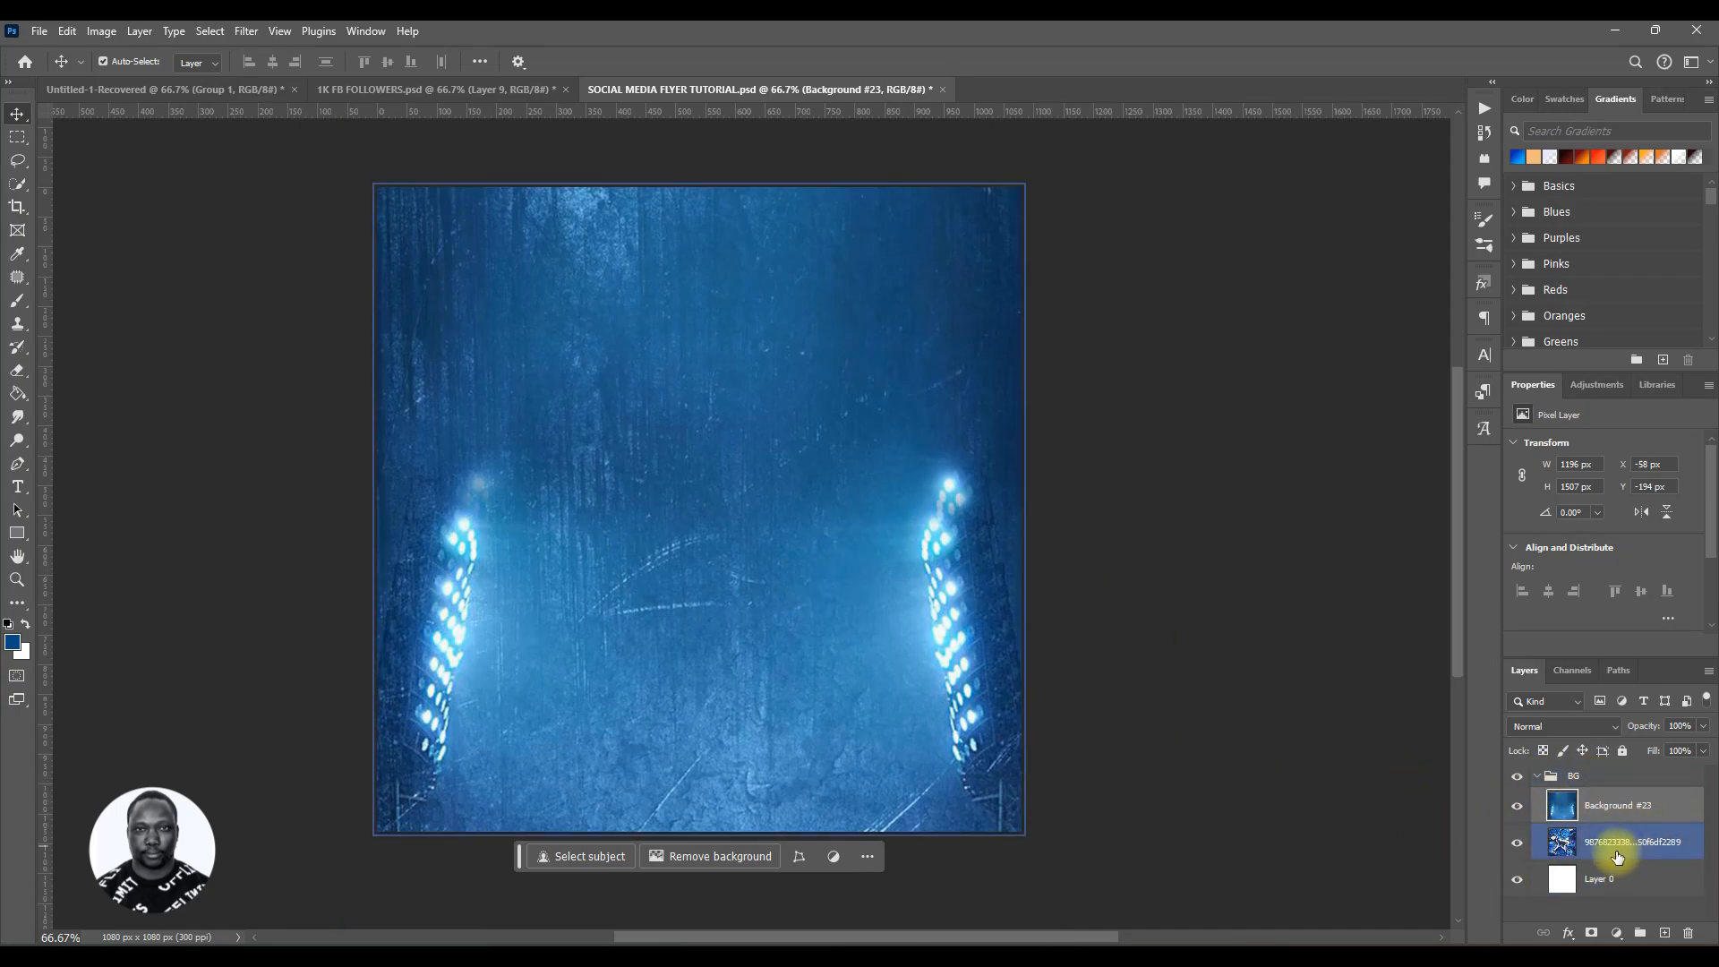
Step: Compare Background #23 with the liquified layer by toggling its visibility, and set its blend mode to Multiply
{"action": "left_click", "coordinate": [1519, 807]}
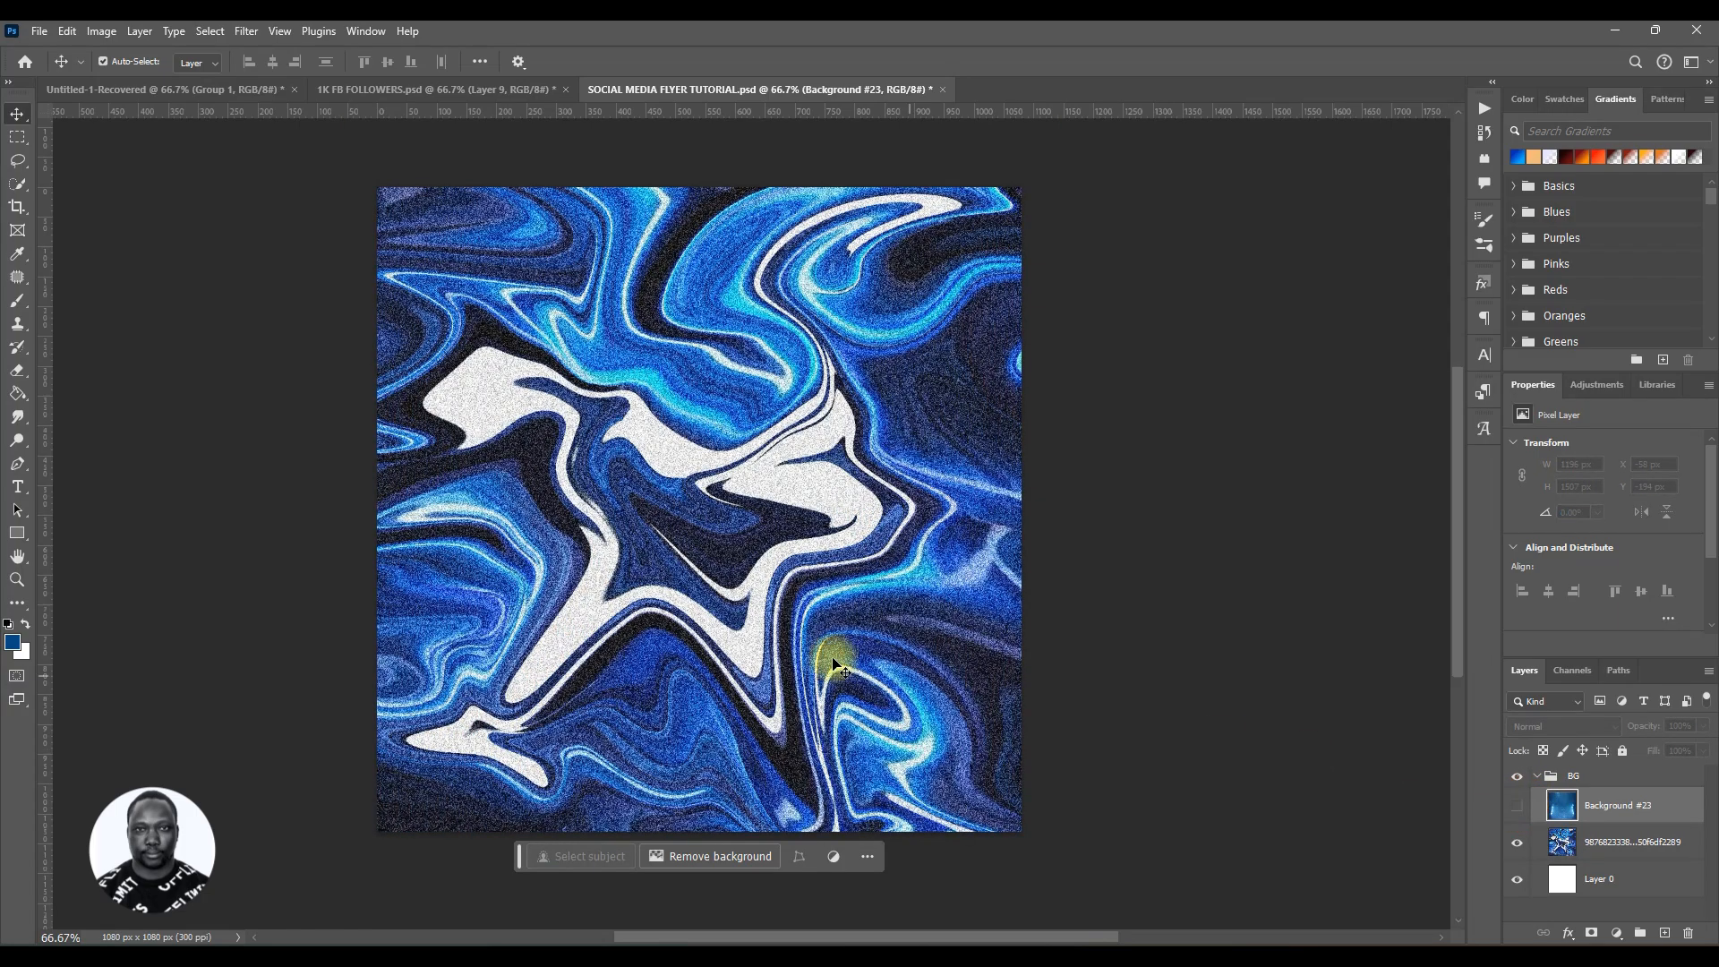
{"action": "left_click", "coordinate": [606, 464]}
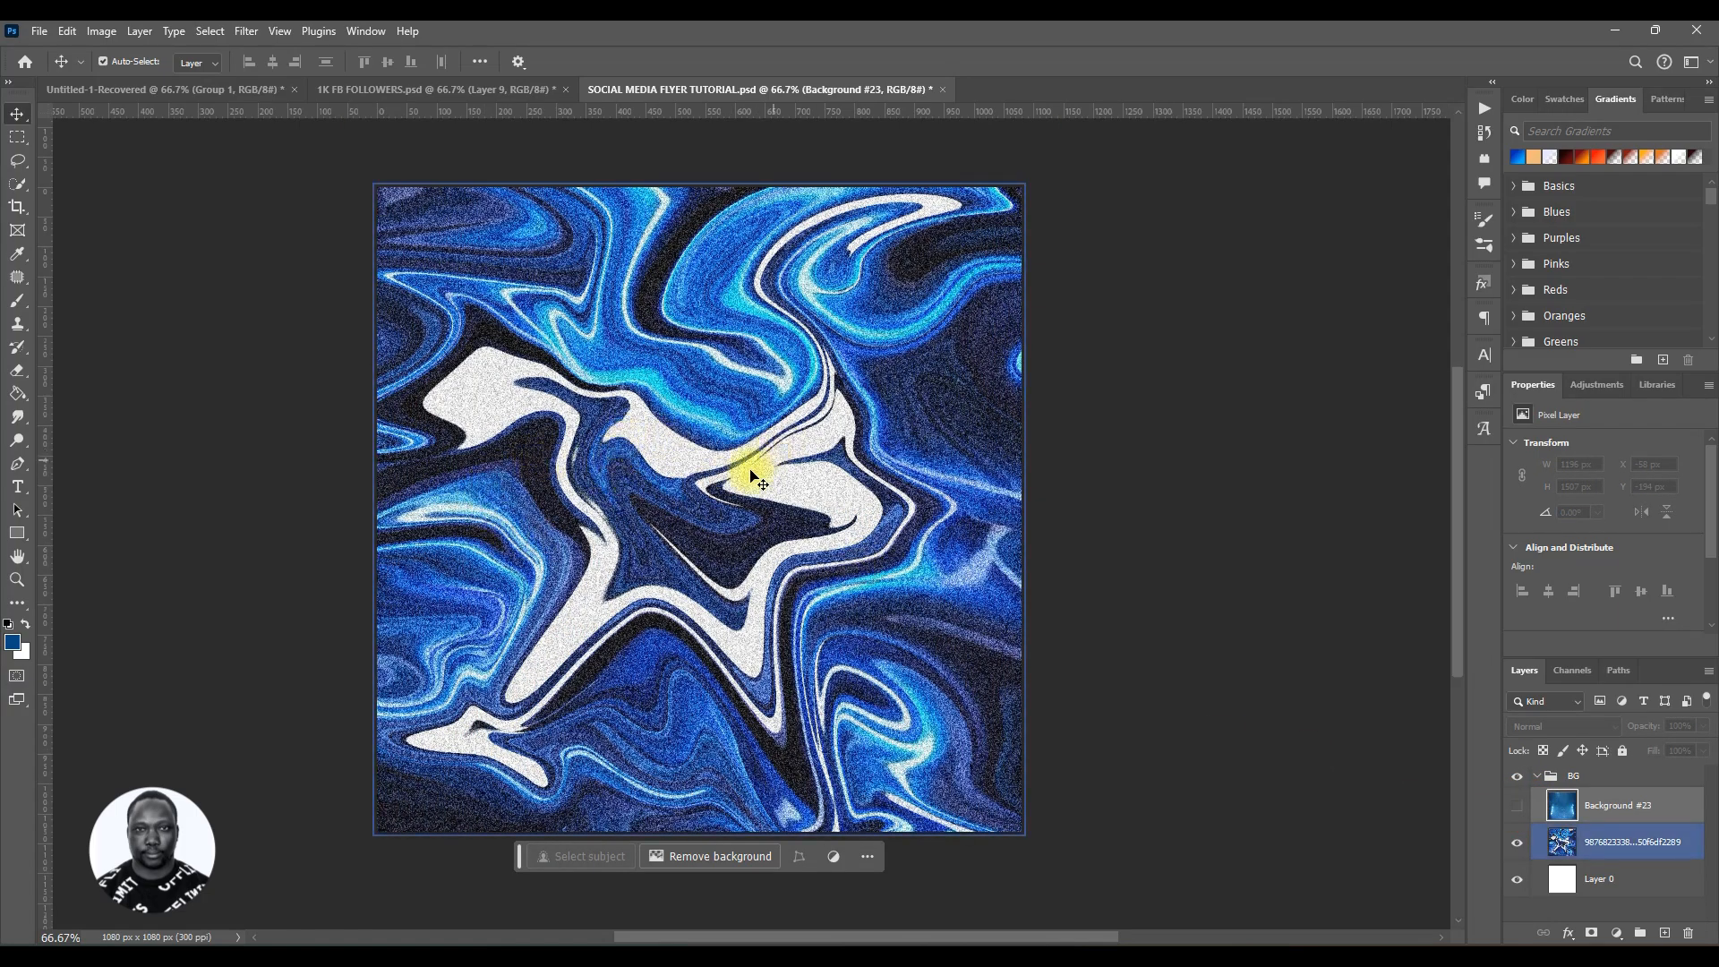
{"action": "left_click", "coordinate": [1519, 807]}
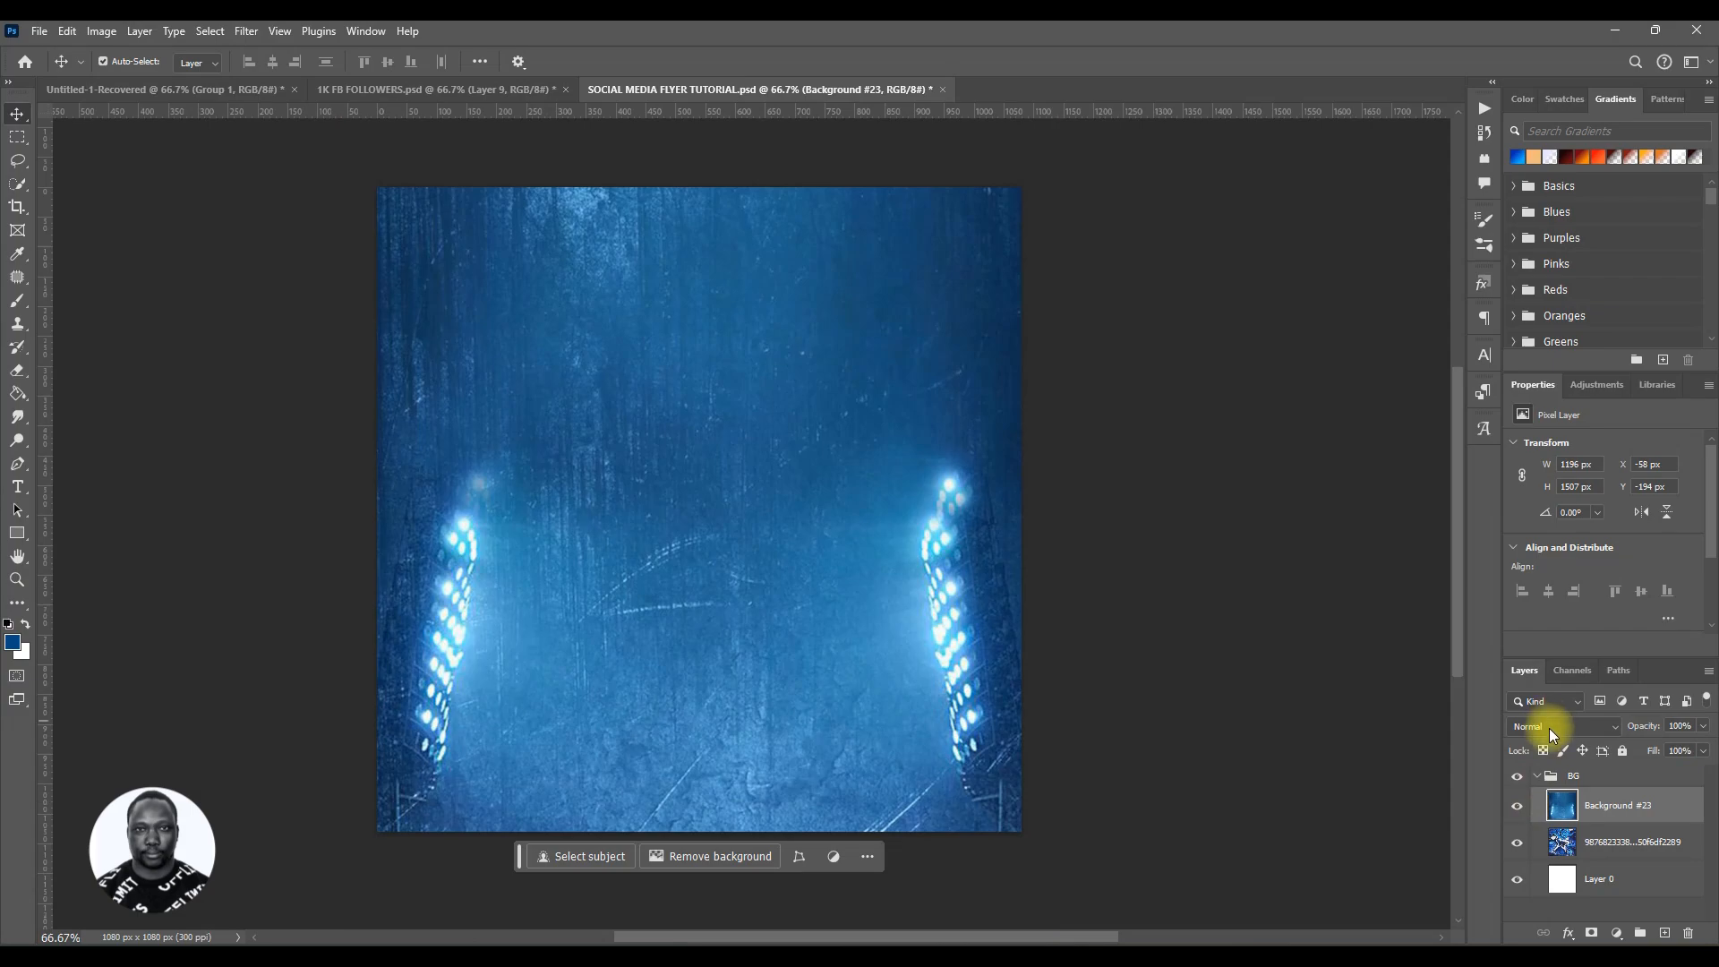
{"action": "left_click", "coordinate": [1552, 734]}
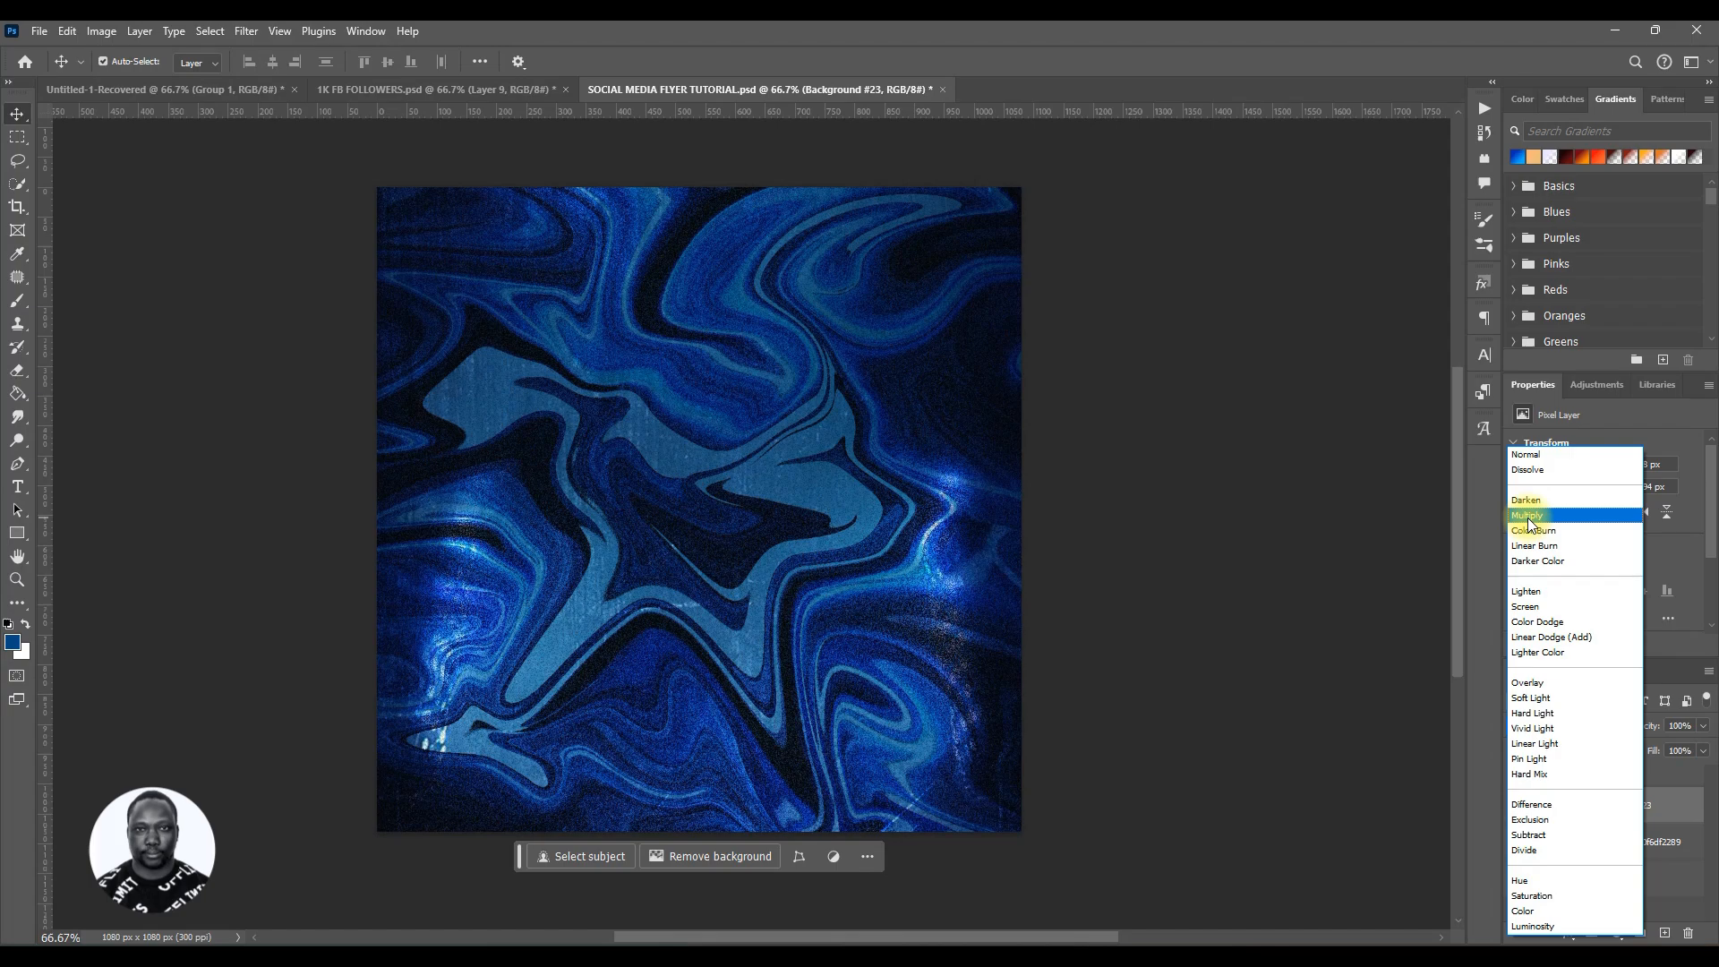
{"action": "left_click", "coordinate": [1528, 517]}
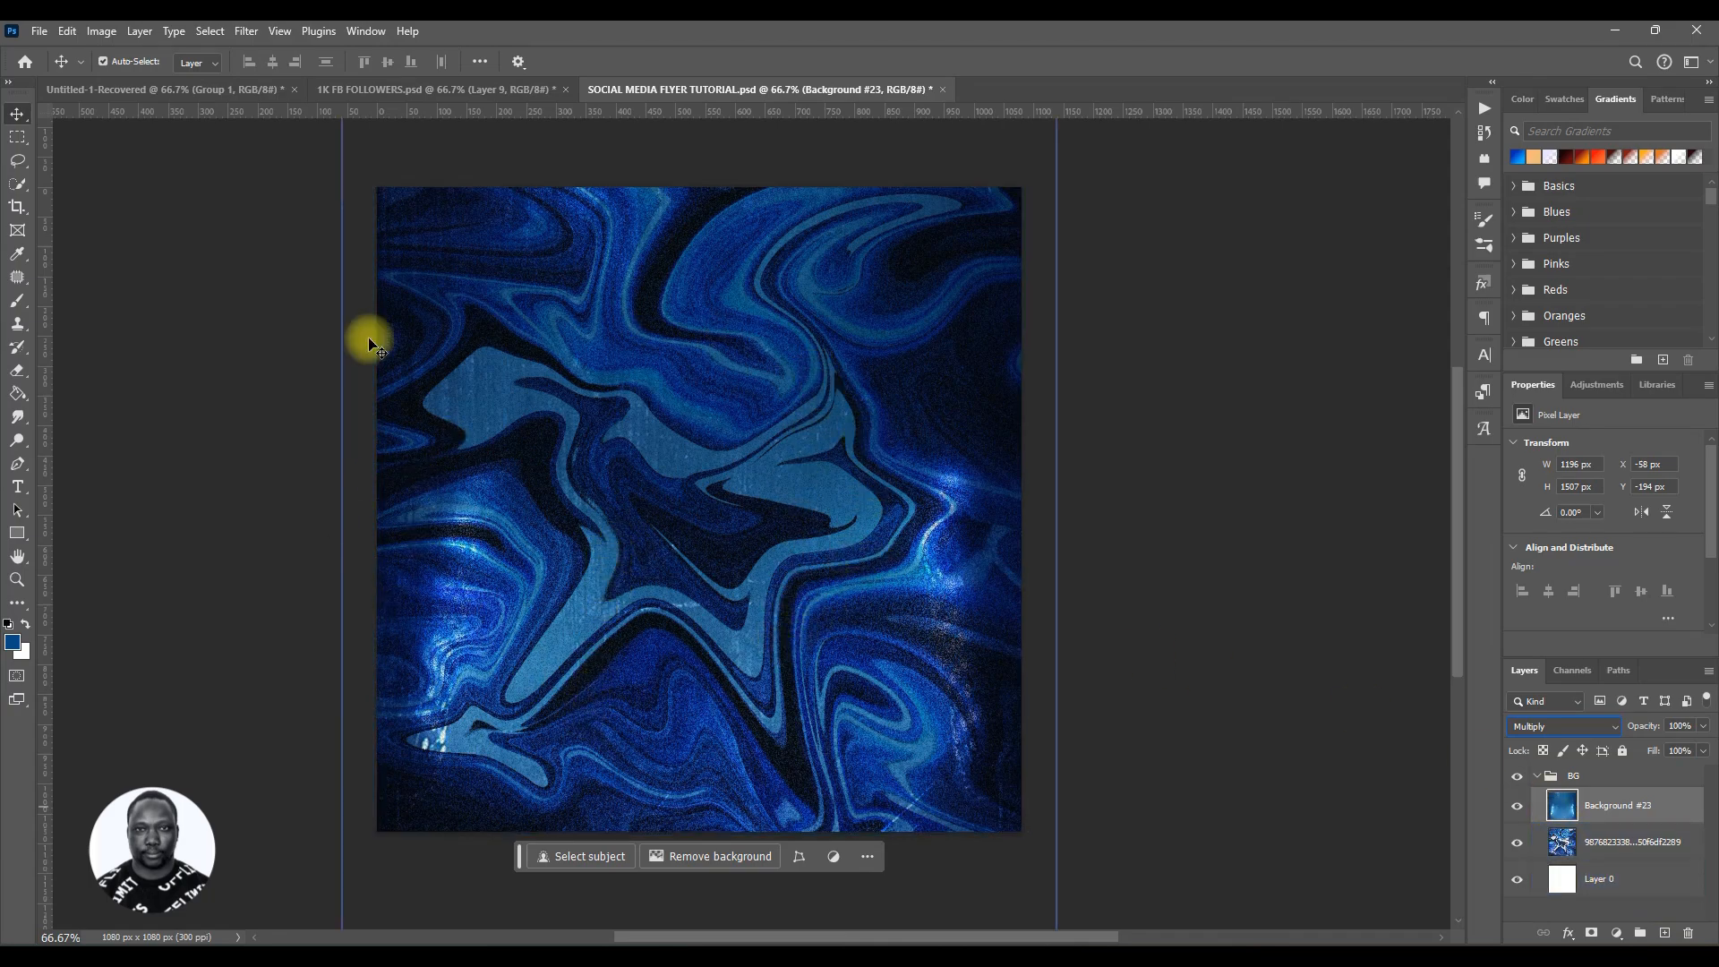
Step: Check the 1K FB FOLLOWERS reference, then scale Background #23 up to about 135%, shift it, and commit the transform
{"action": "left_click", "coordinate": [471, 93]}
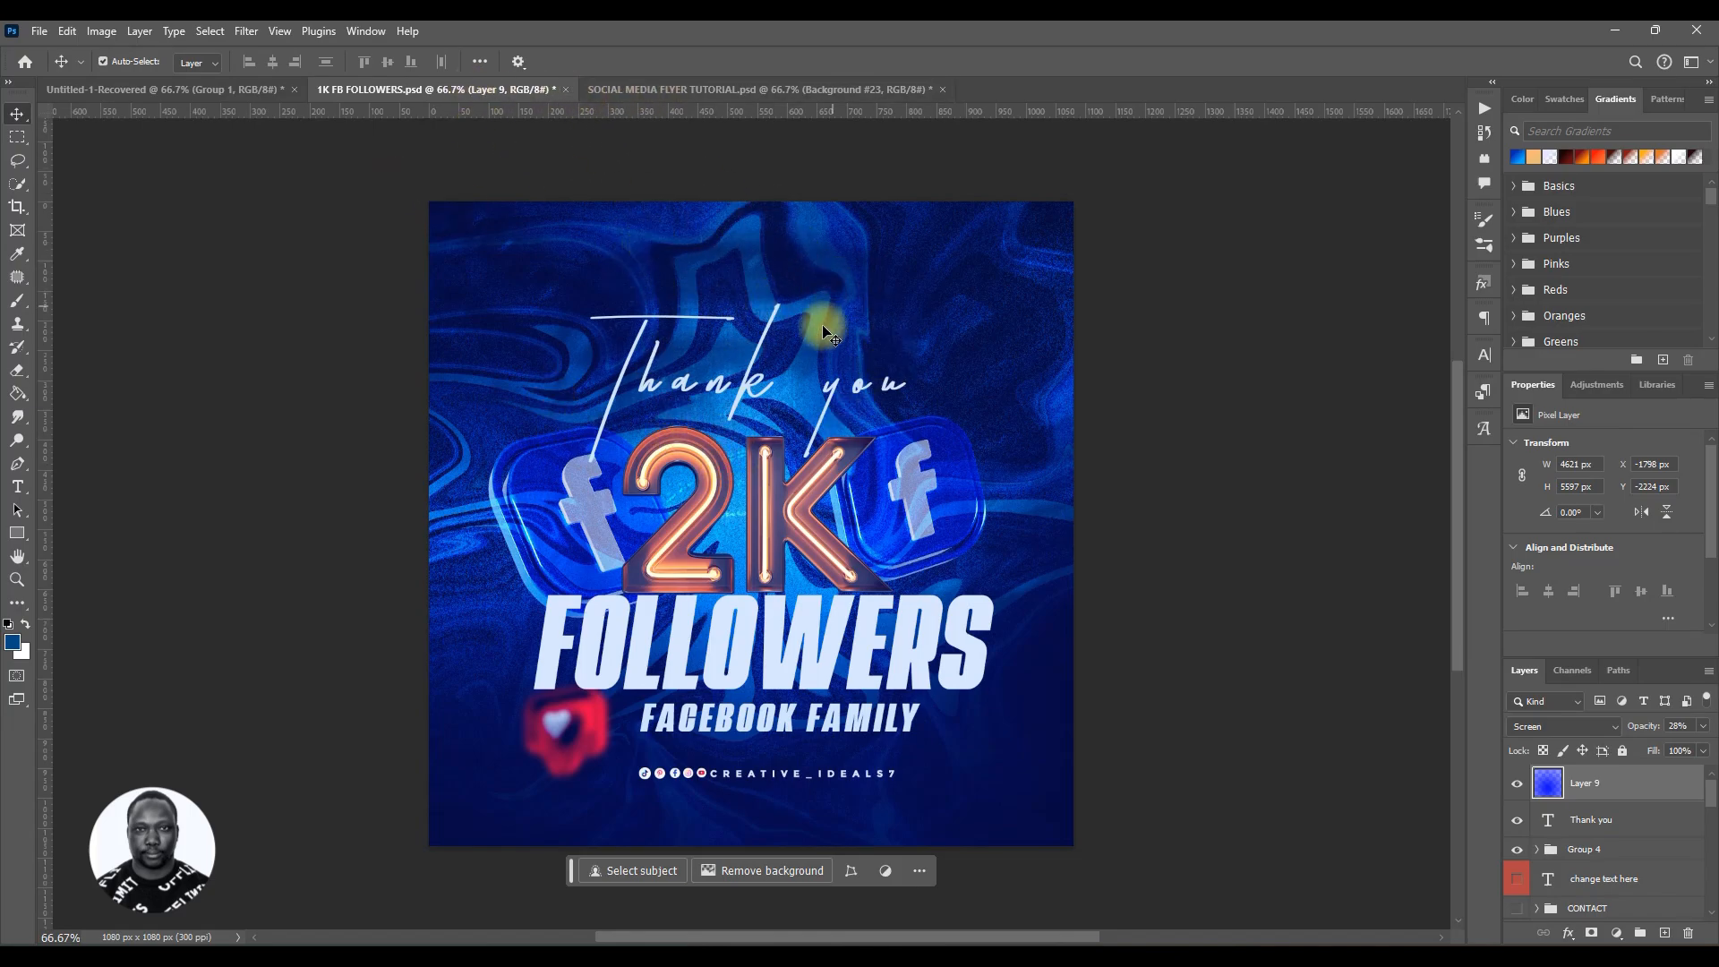
{"action": "left_click", "coordinate": [638, 89]}
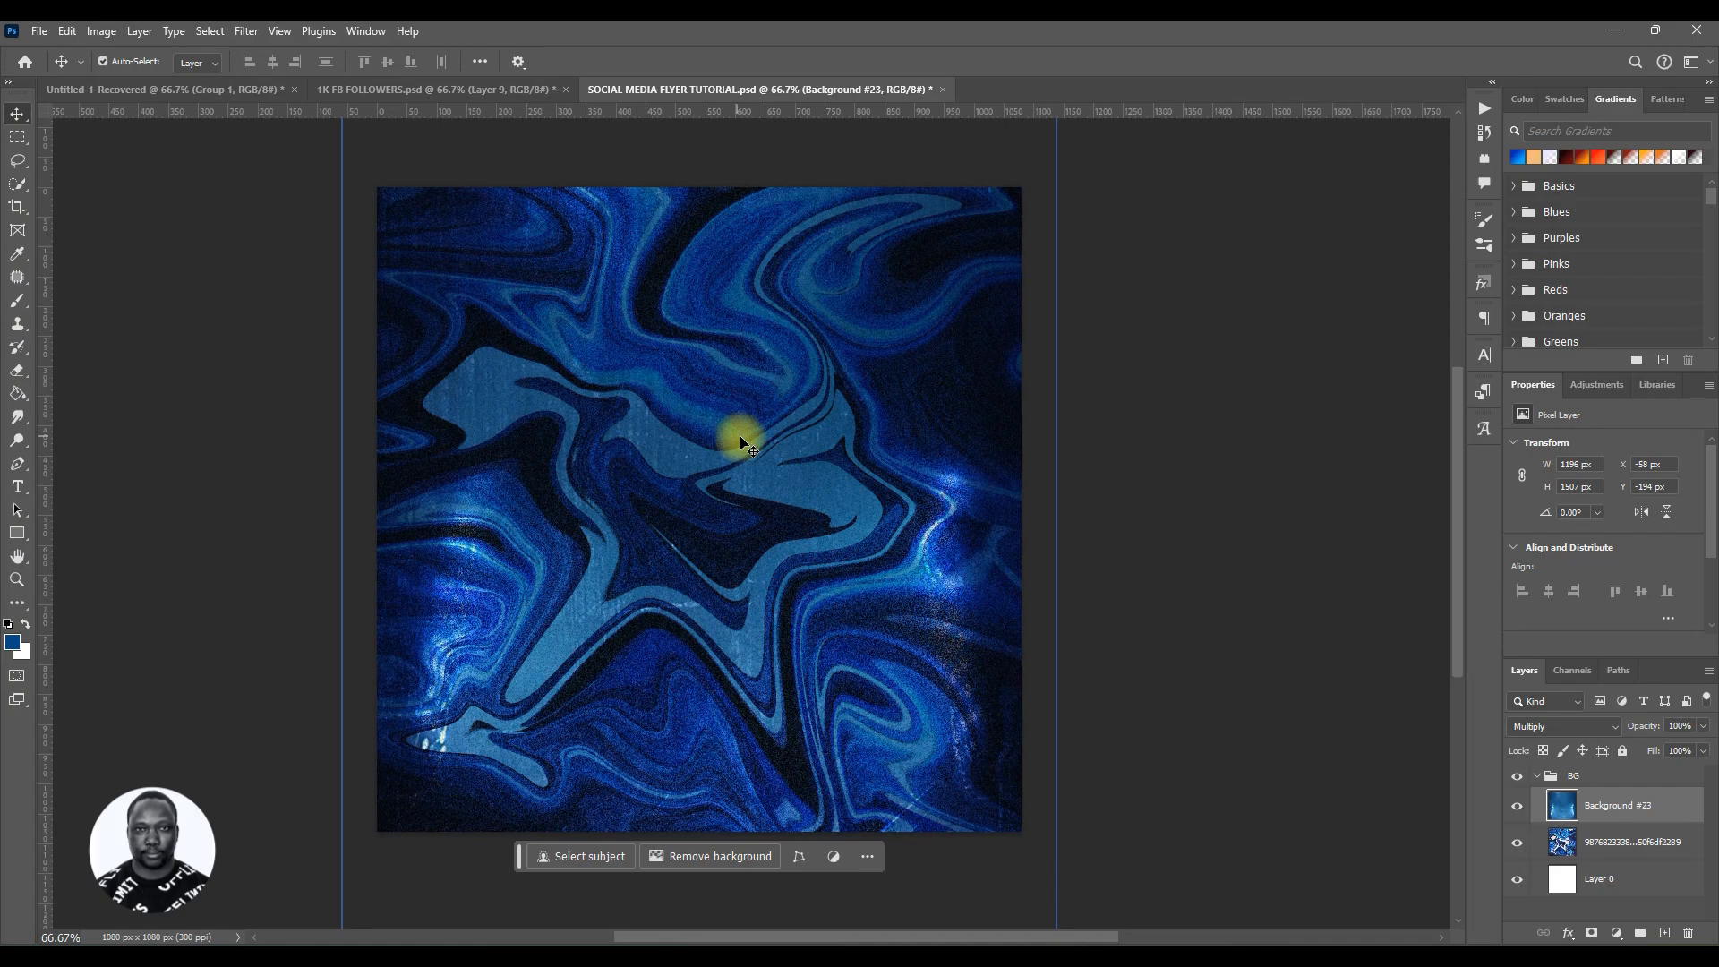
{"action": "key", "text": "ctrl"}
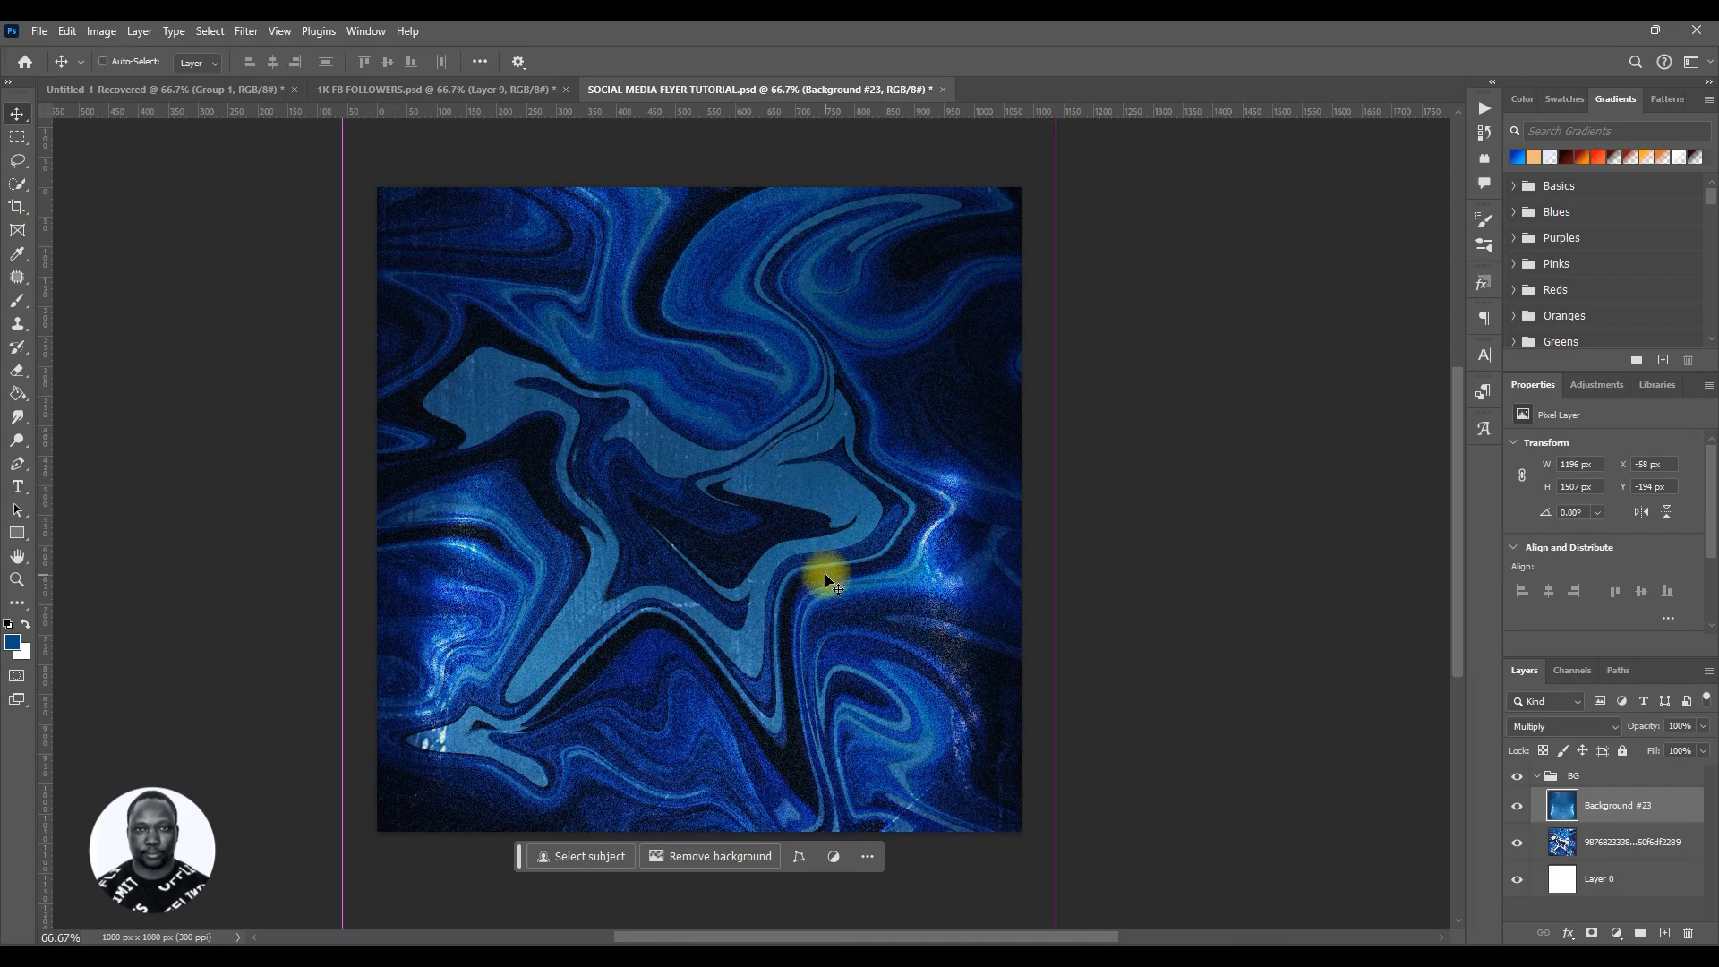
{"action": "key", "text": "ctrl+t"}
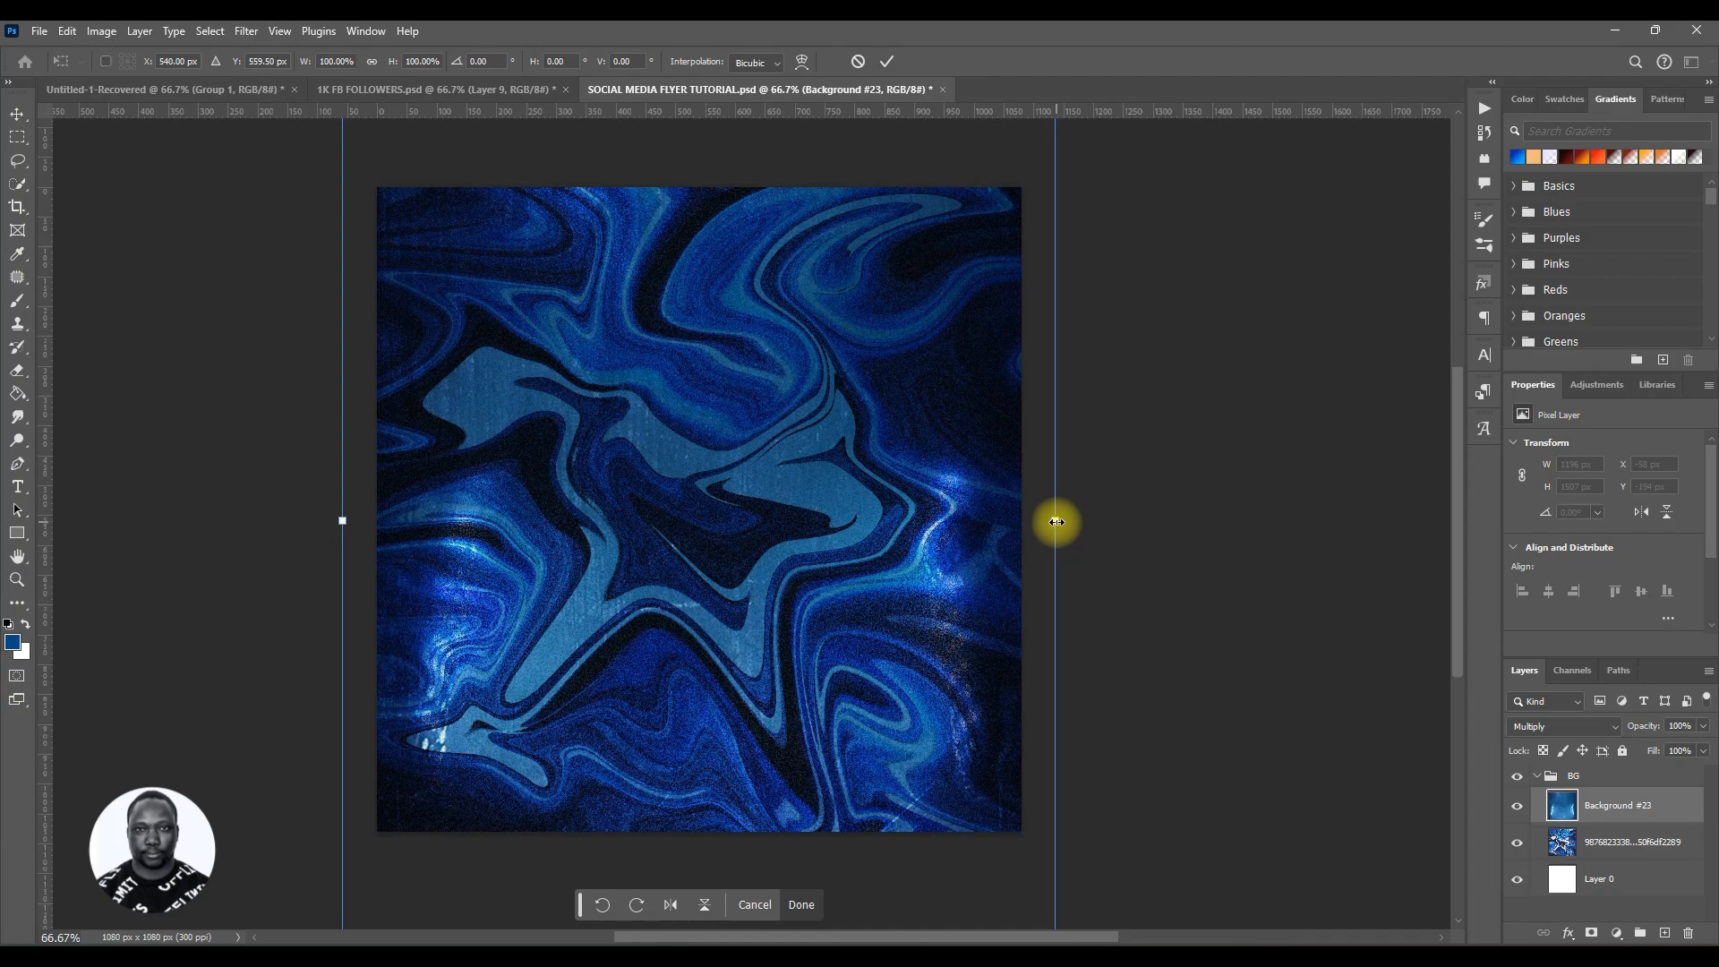
{"action": "left_click_drag", "start_coordinate": [1059, 520], "coordinate": [1184, 535]}
{"action": "left_click_drag", "start_coordinate": [1071, 445], "coordinate": [1041, 375]}
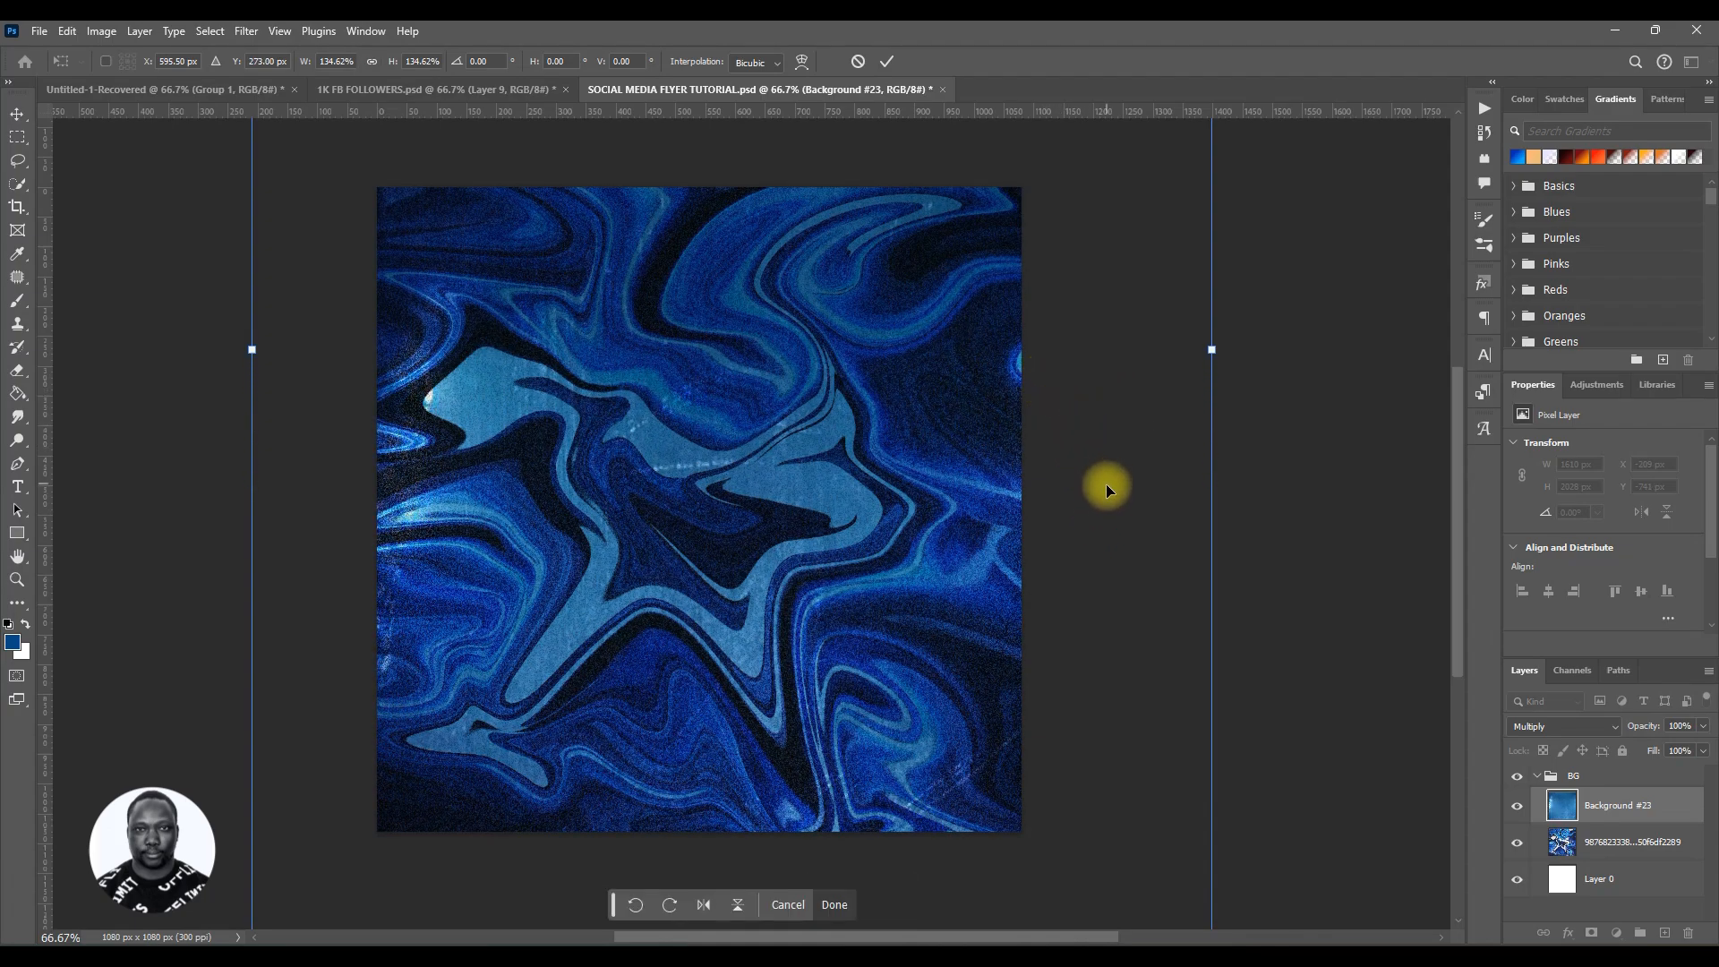
{"action": "left_click_drag", "start_coordinate": [1104, 483], "coordinate": [1090, 399]}
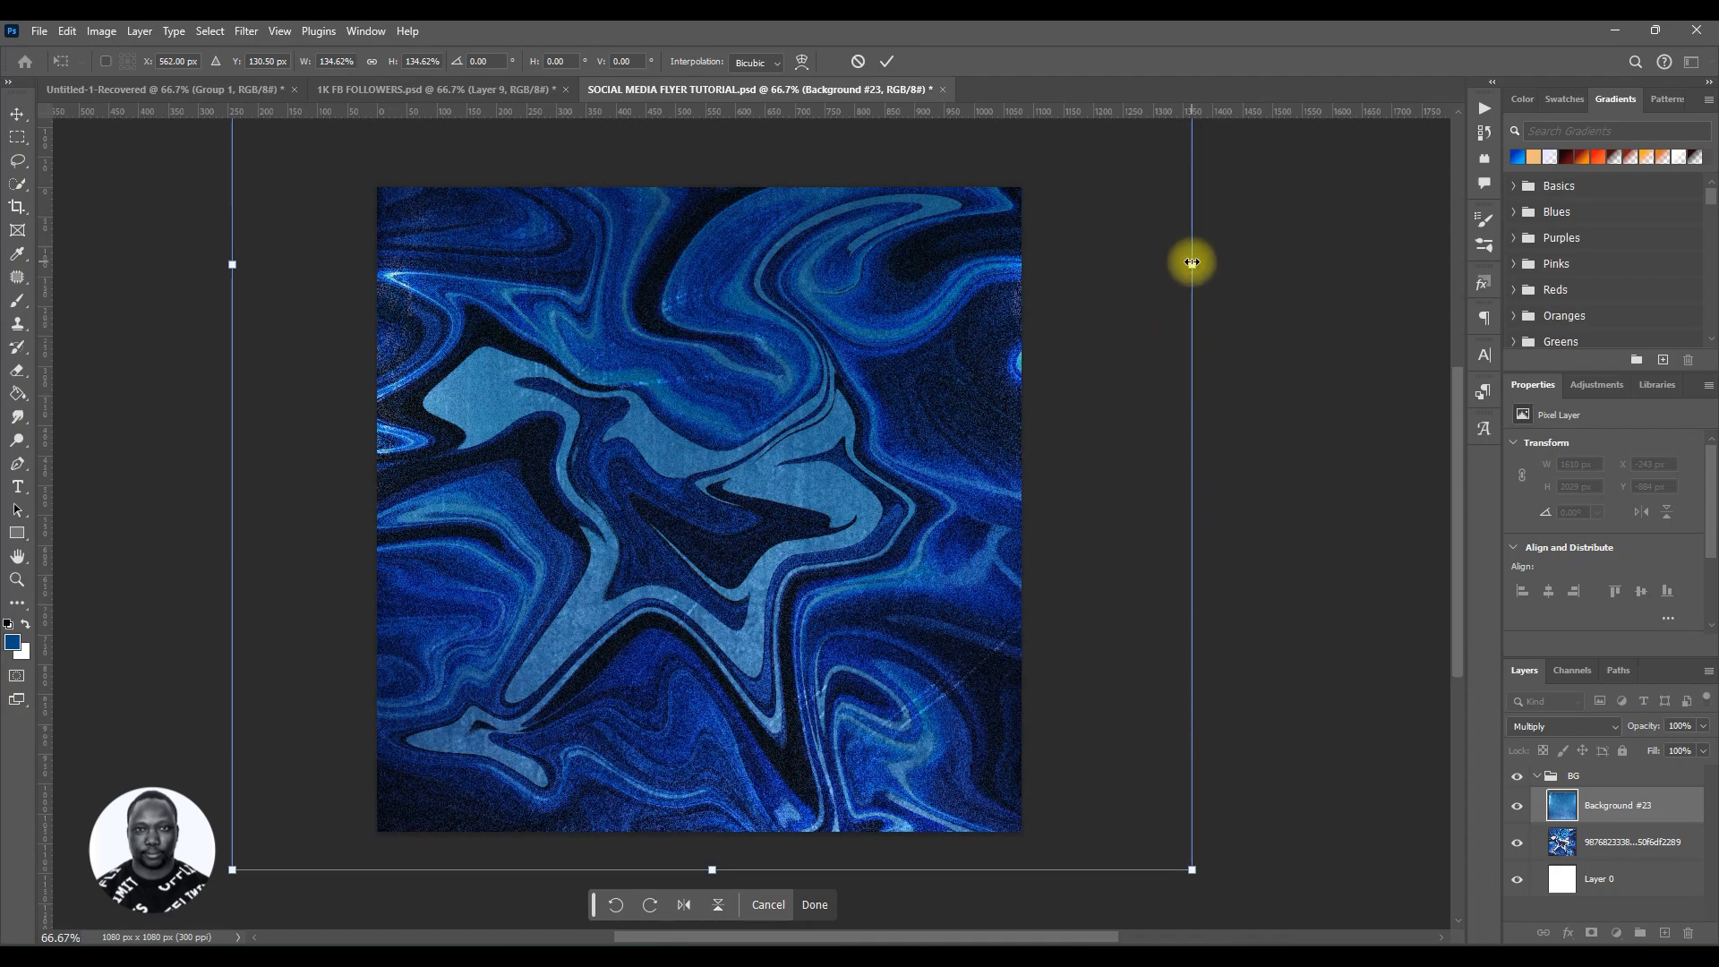
{"action": "mouse_move", "coordinate": [1192, 262]}
{"action": "left_mouse_down"}
{"action": "mouse_move", "coordinate": [1307, 260]}
{"action": "mouse_move", "coordinate": [1141, 258]}
{"action": "mouse_move", "coordinate": [1197, 261]}
{"action": "left_mouse_up"}
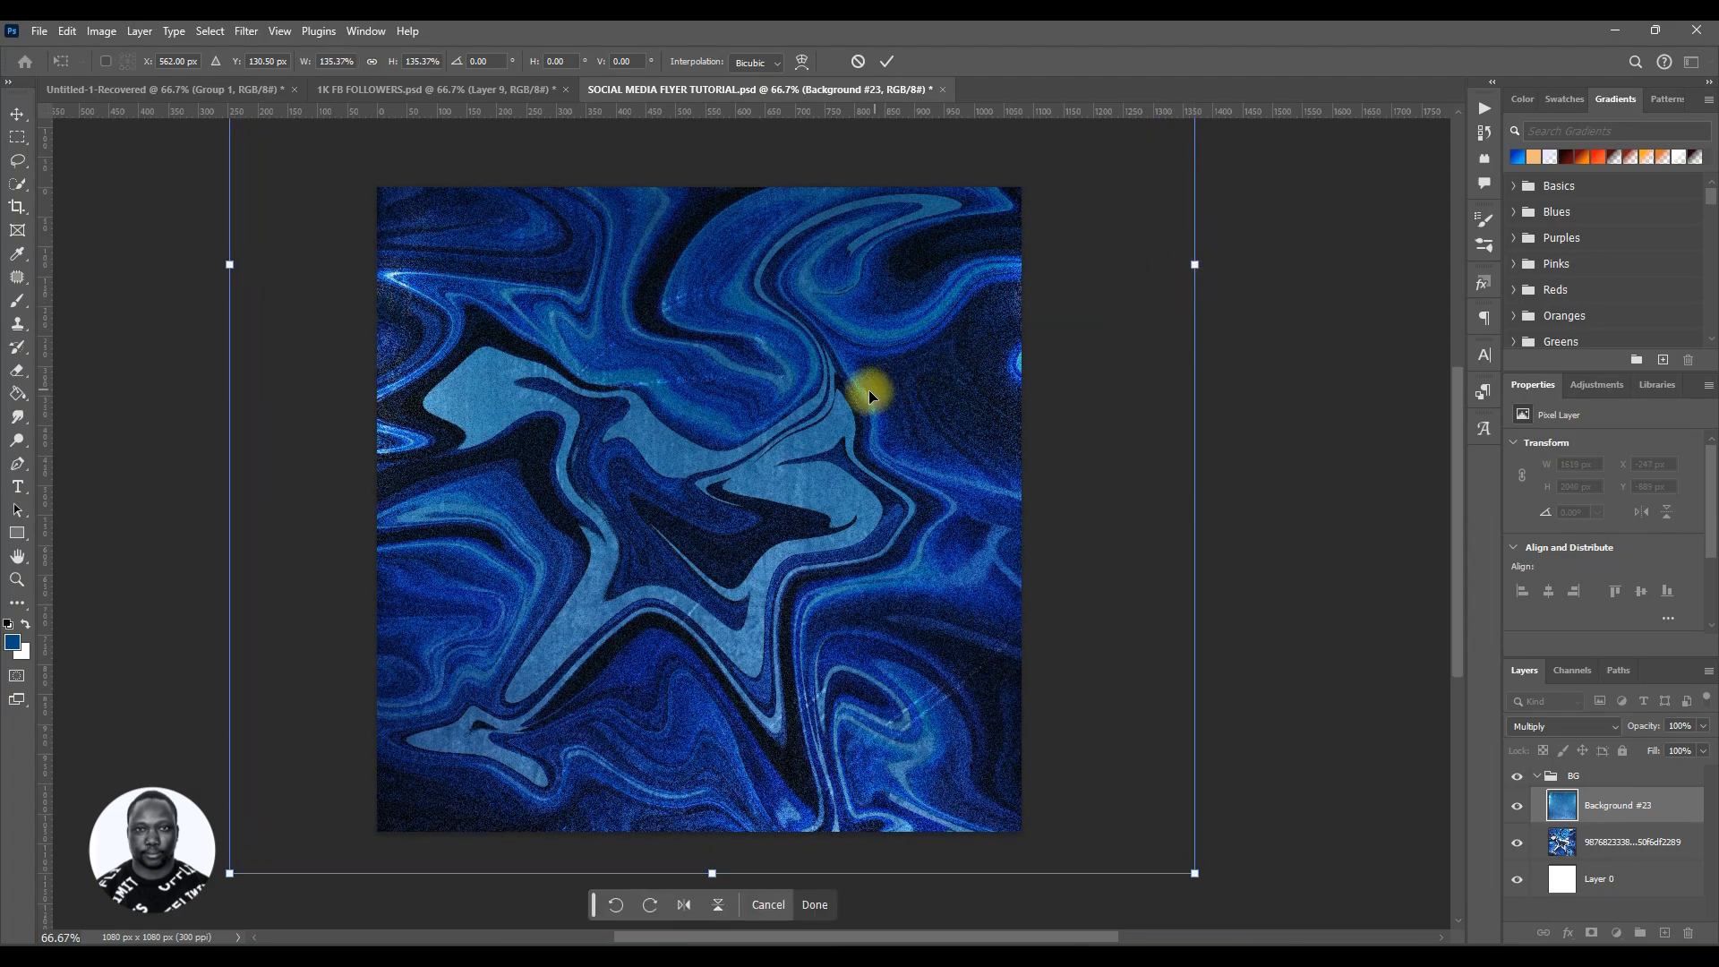
{"action": "left_click_drag", "start_coordinate": [871, 388], "coordinate": [868, 416]}
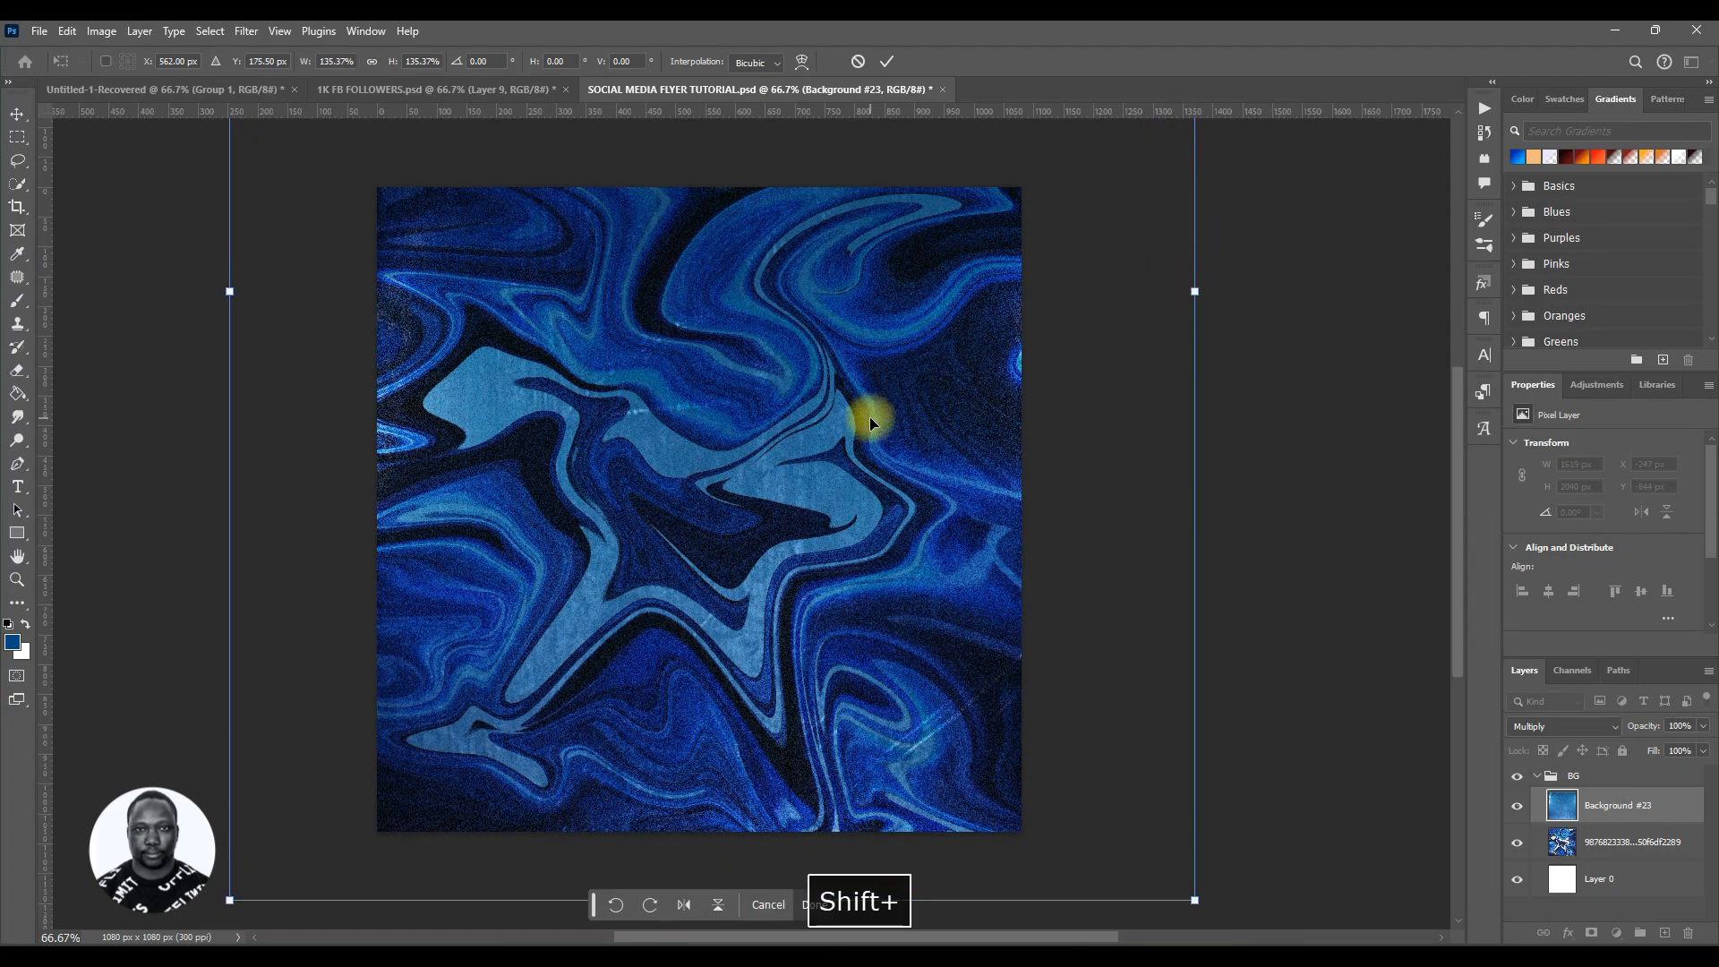
{"action": "left_click", "coordinate": [886, 61]}
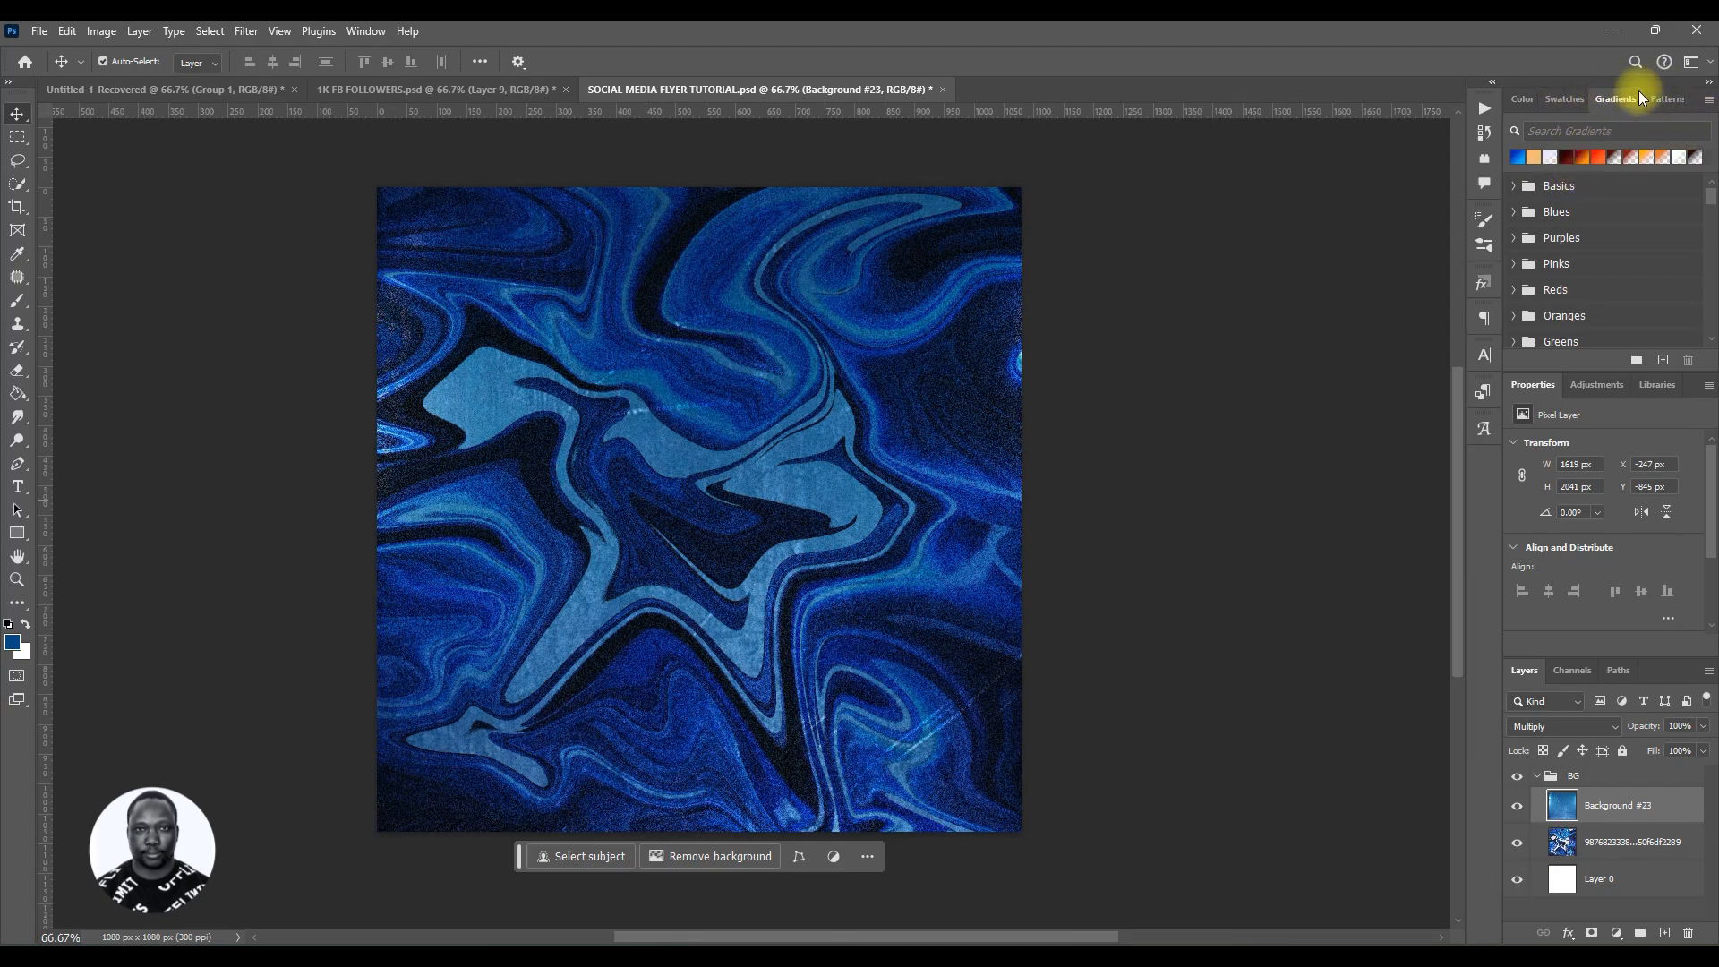
{"action": "left_click", "coordinate": [1617, 934]}
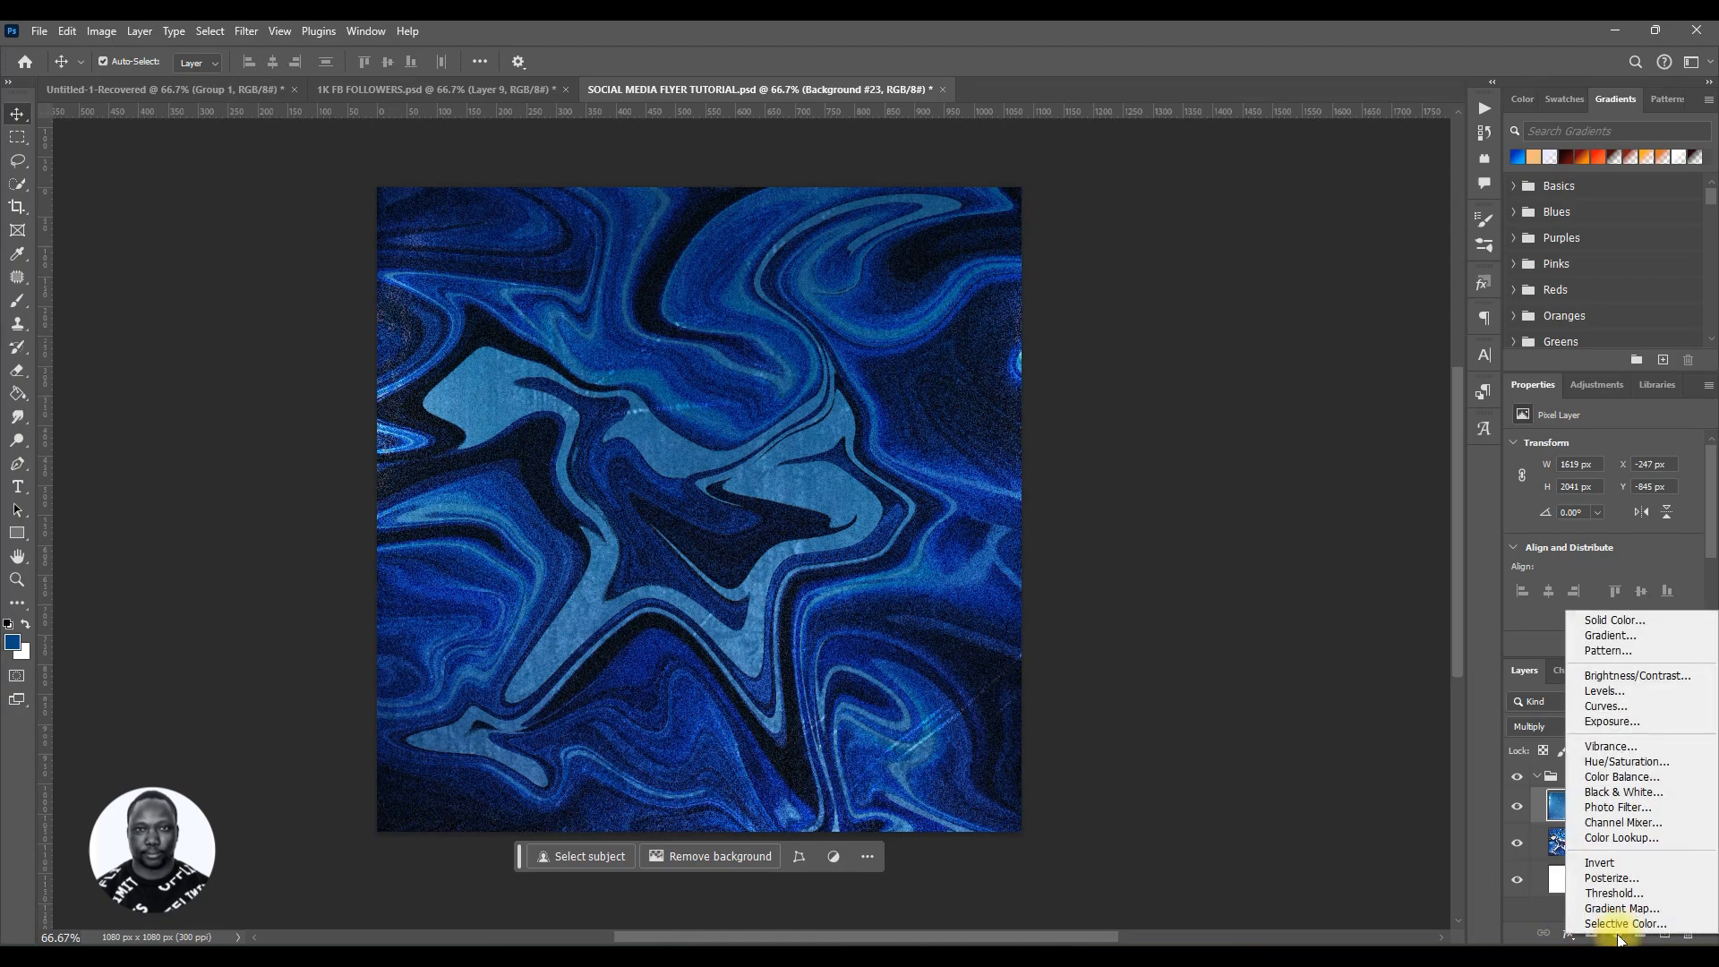
{"action": "left_click", "coordinate": [1612, 636]}
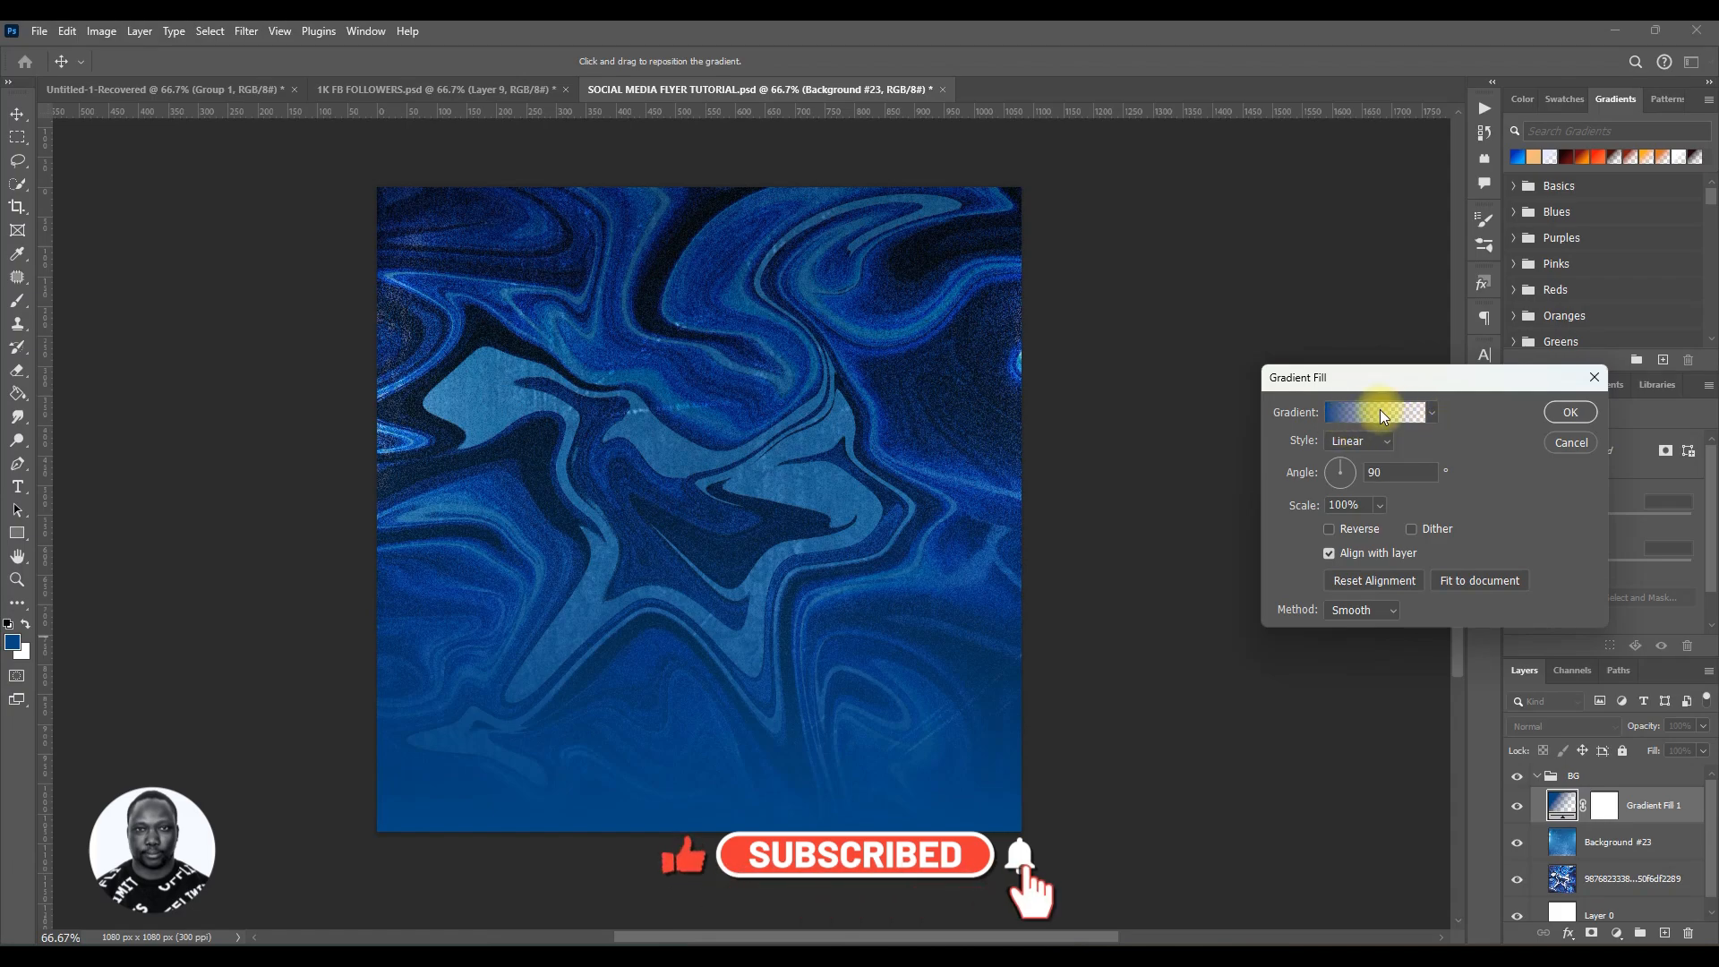
{"action": "left_click", "coordinate": [1592, 379]}
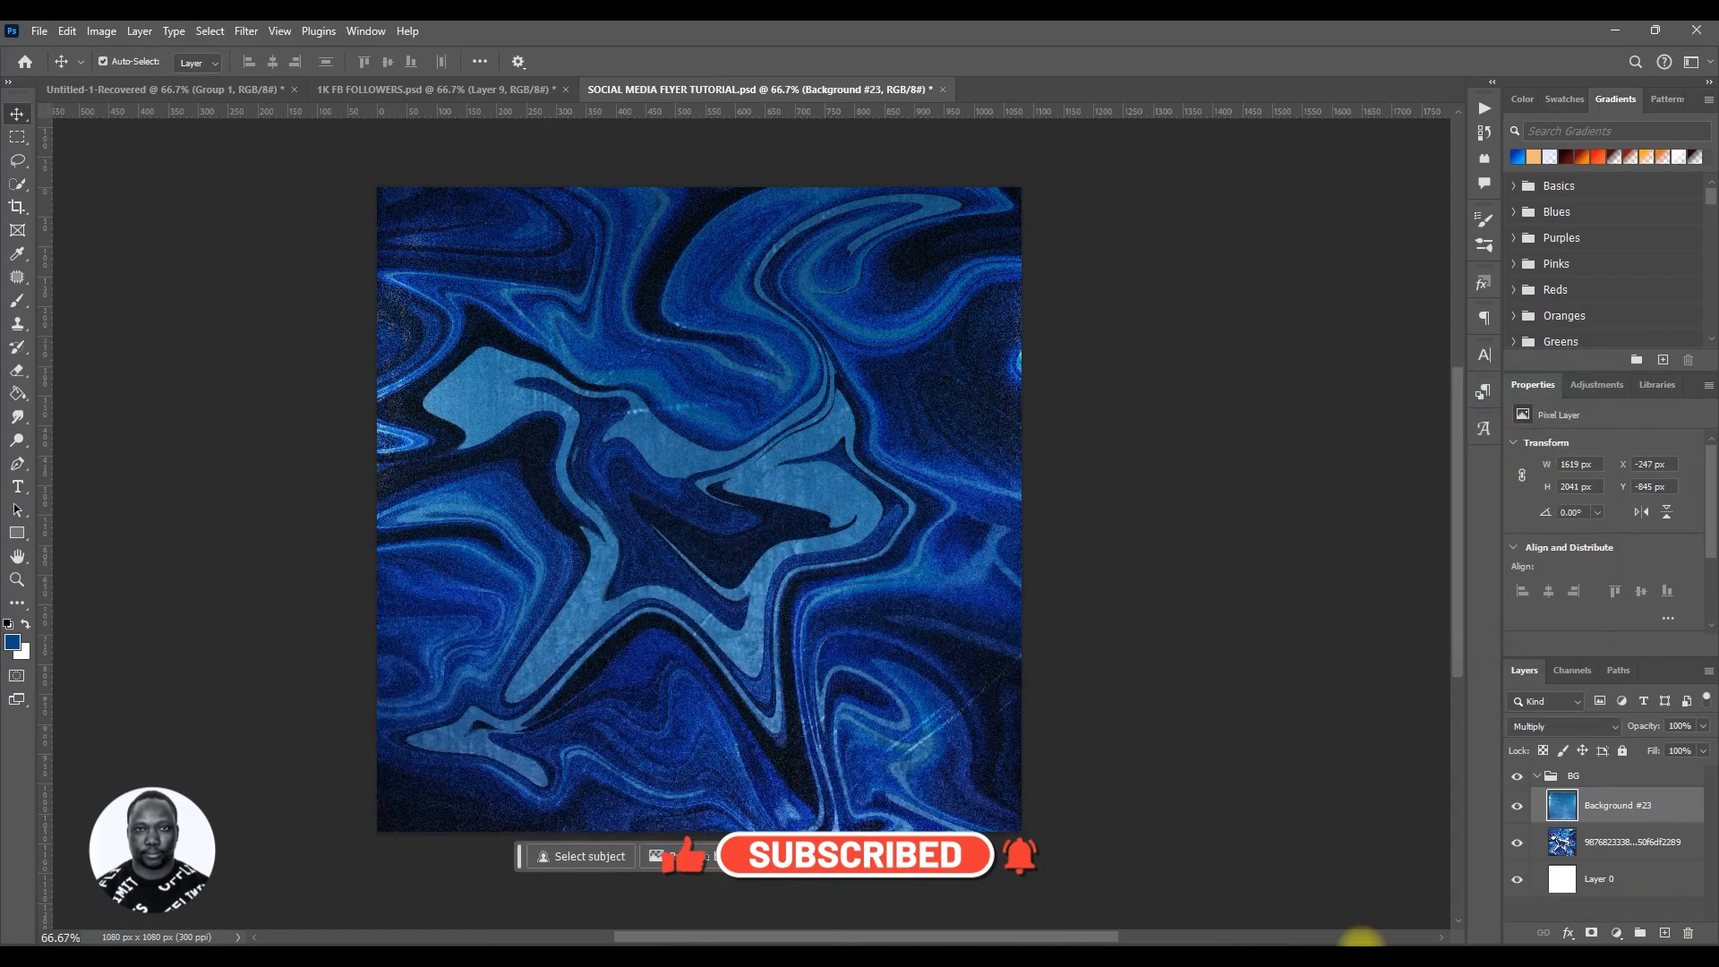
Step: Add a blue gradient fill layer in the BG group and set its gradient stops to #002ab4 and #00aeff
{"action": "left_click", "coordinate": [1516, 158]}
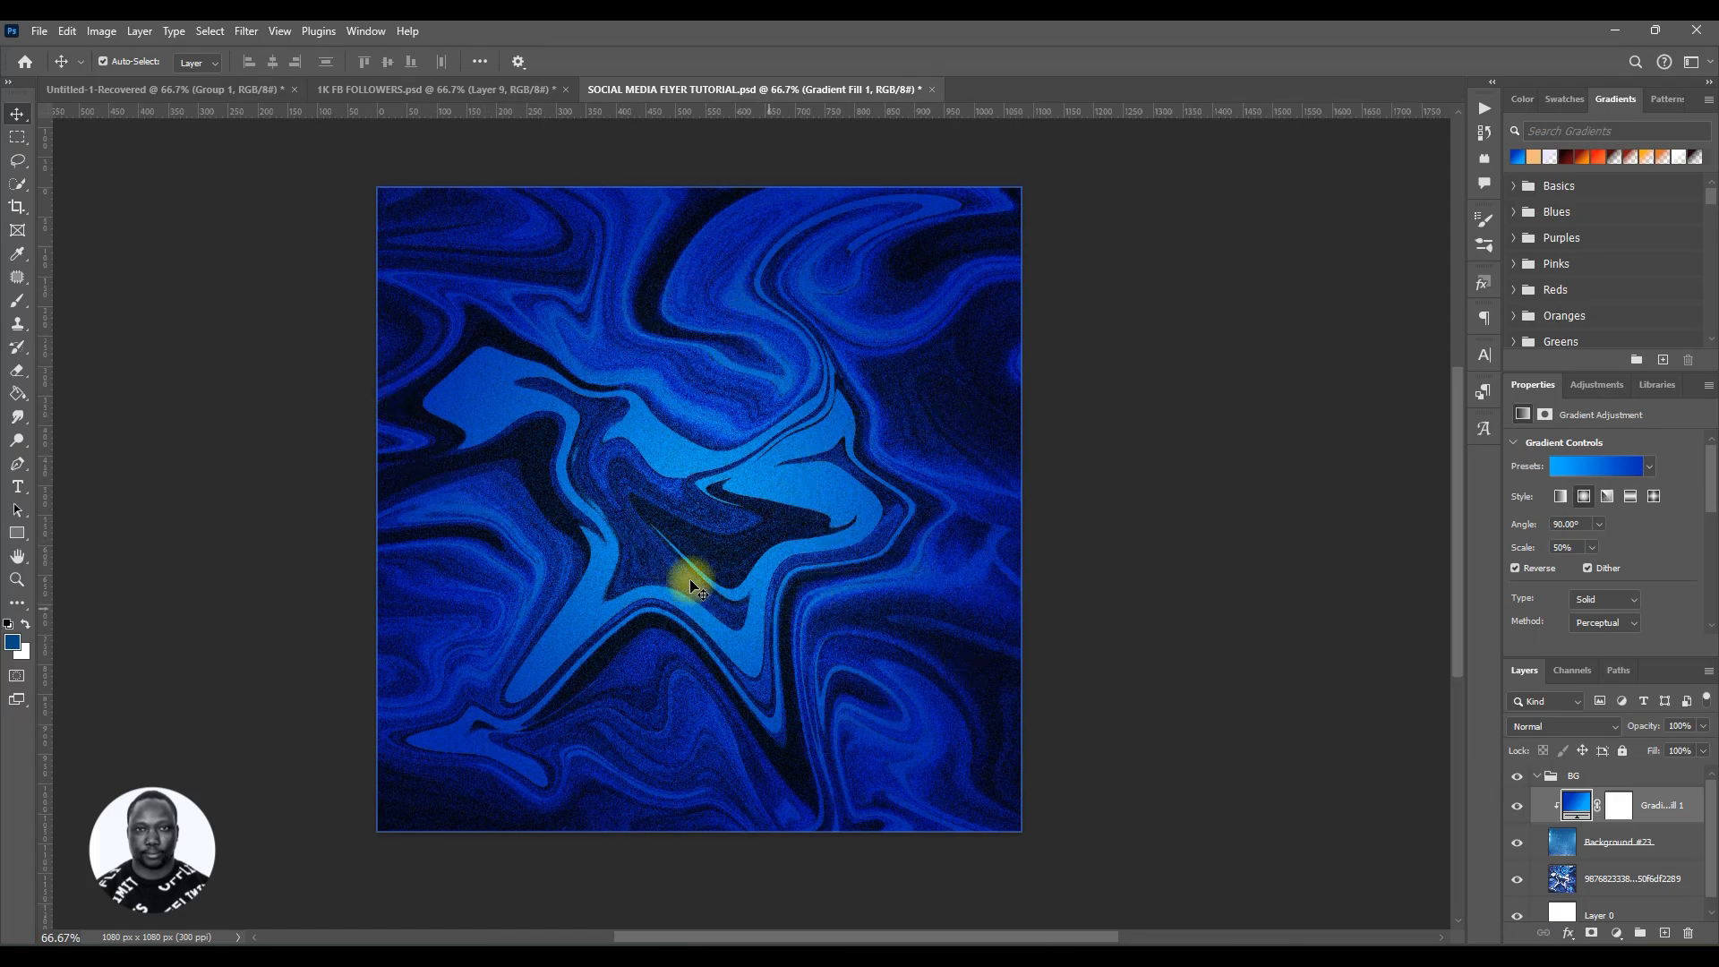
{"action": "double_click", "coordinate": [1575, 810]}
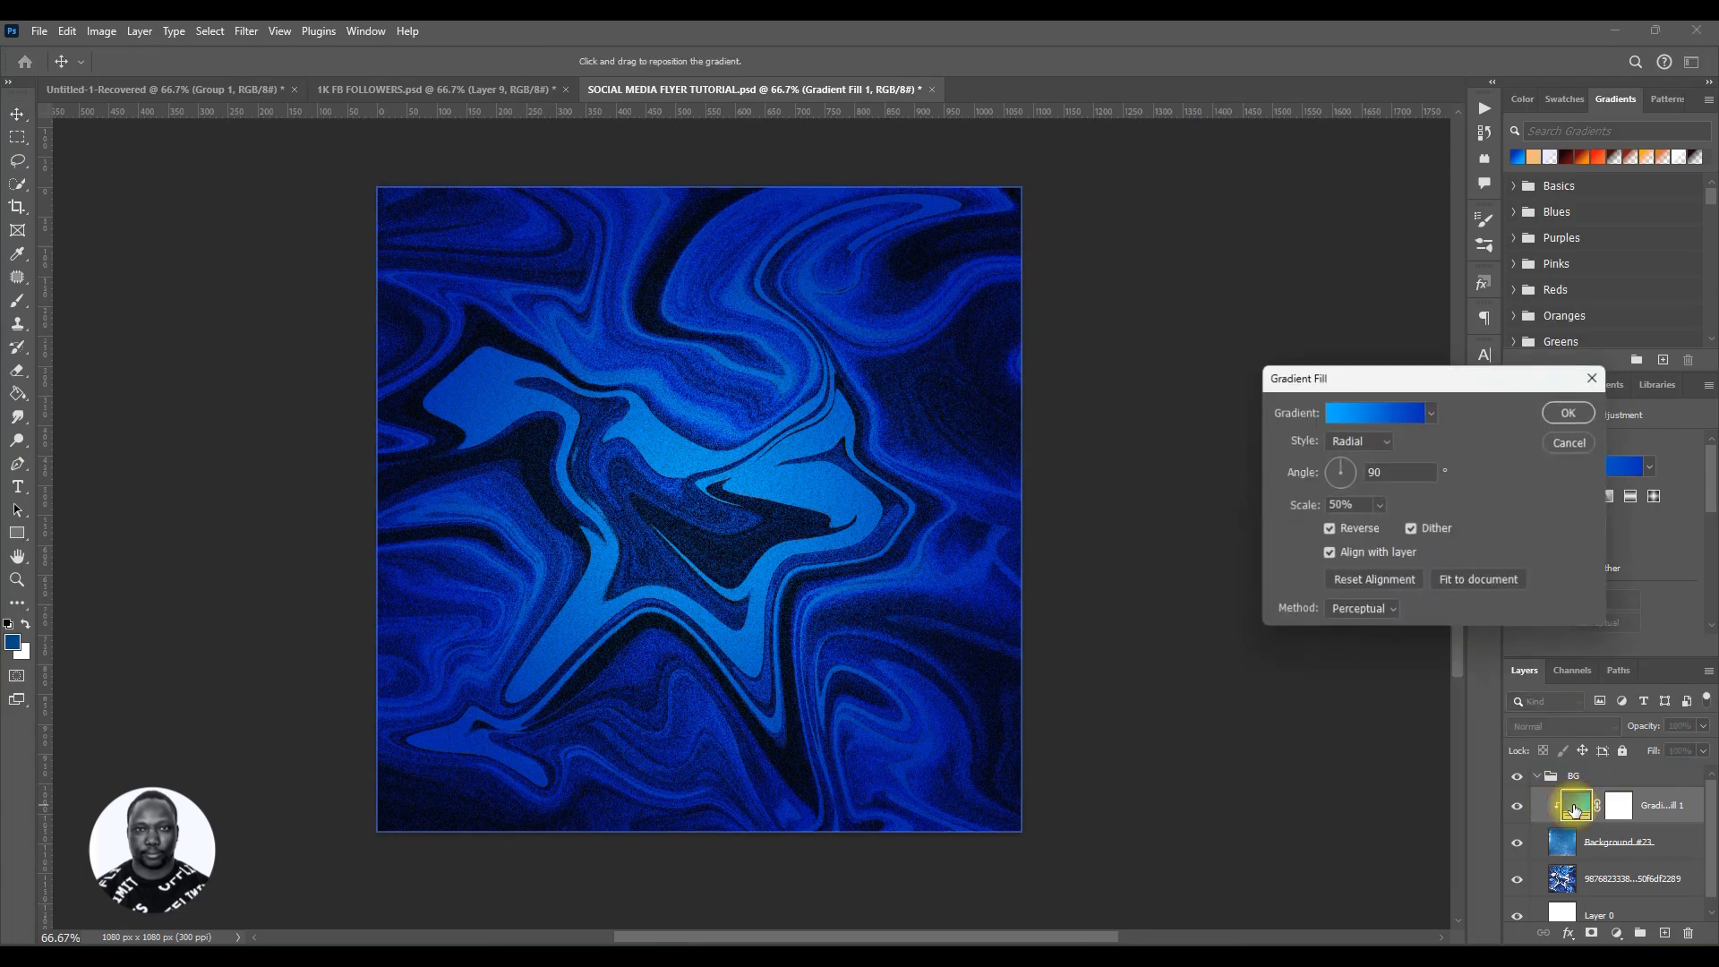
{"action": "left_click", "coordinate": [1368, 416]}
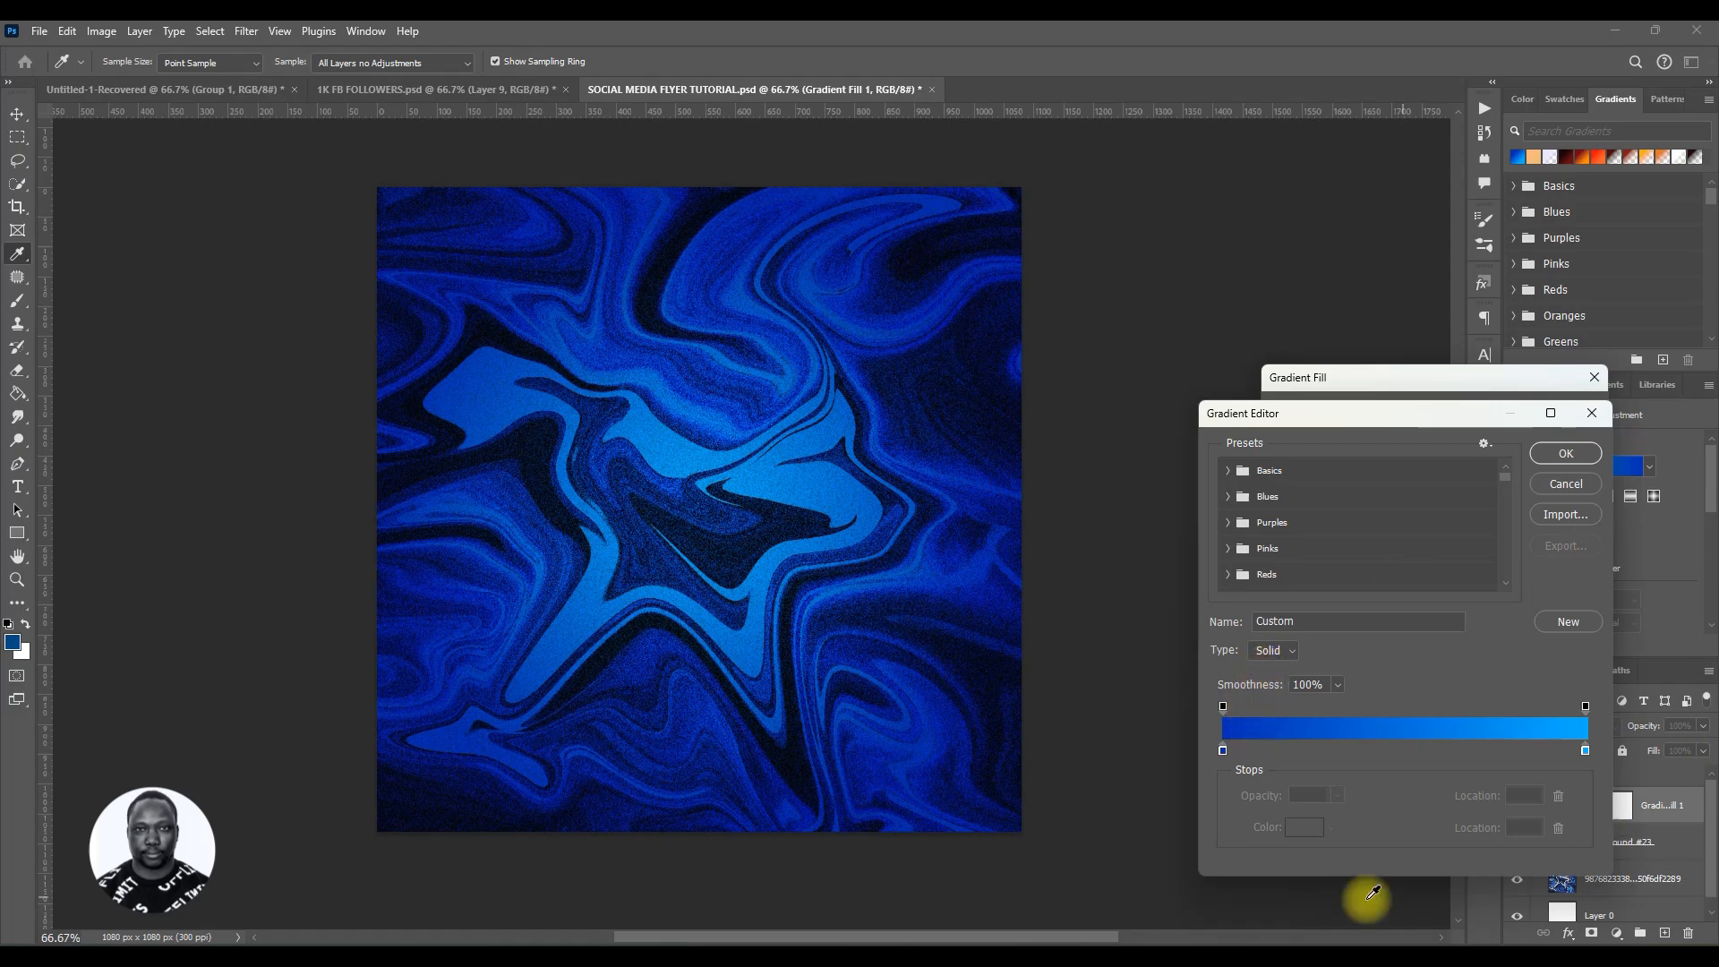
{"action": "left_click", "coordinate": [1222, 748]}
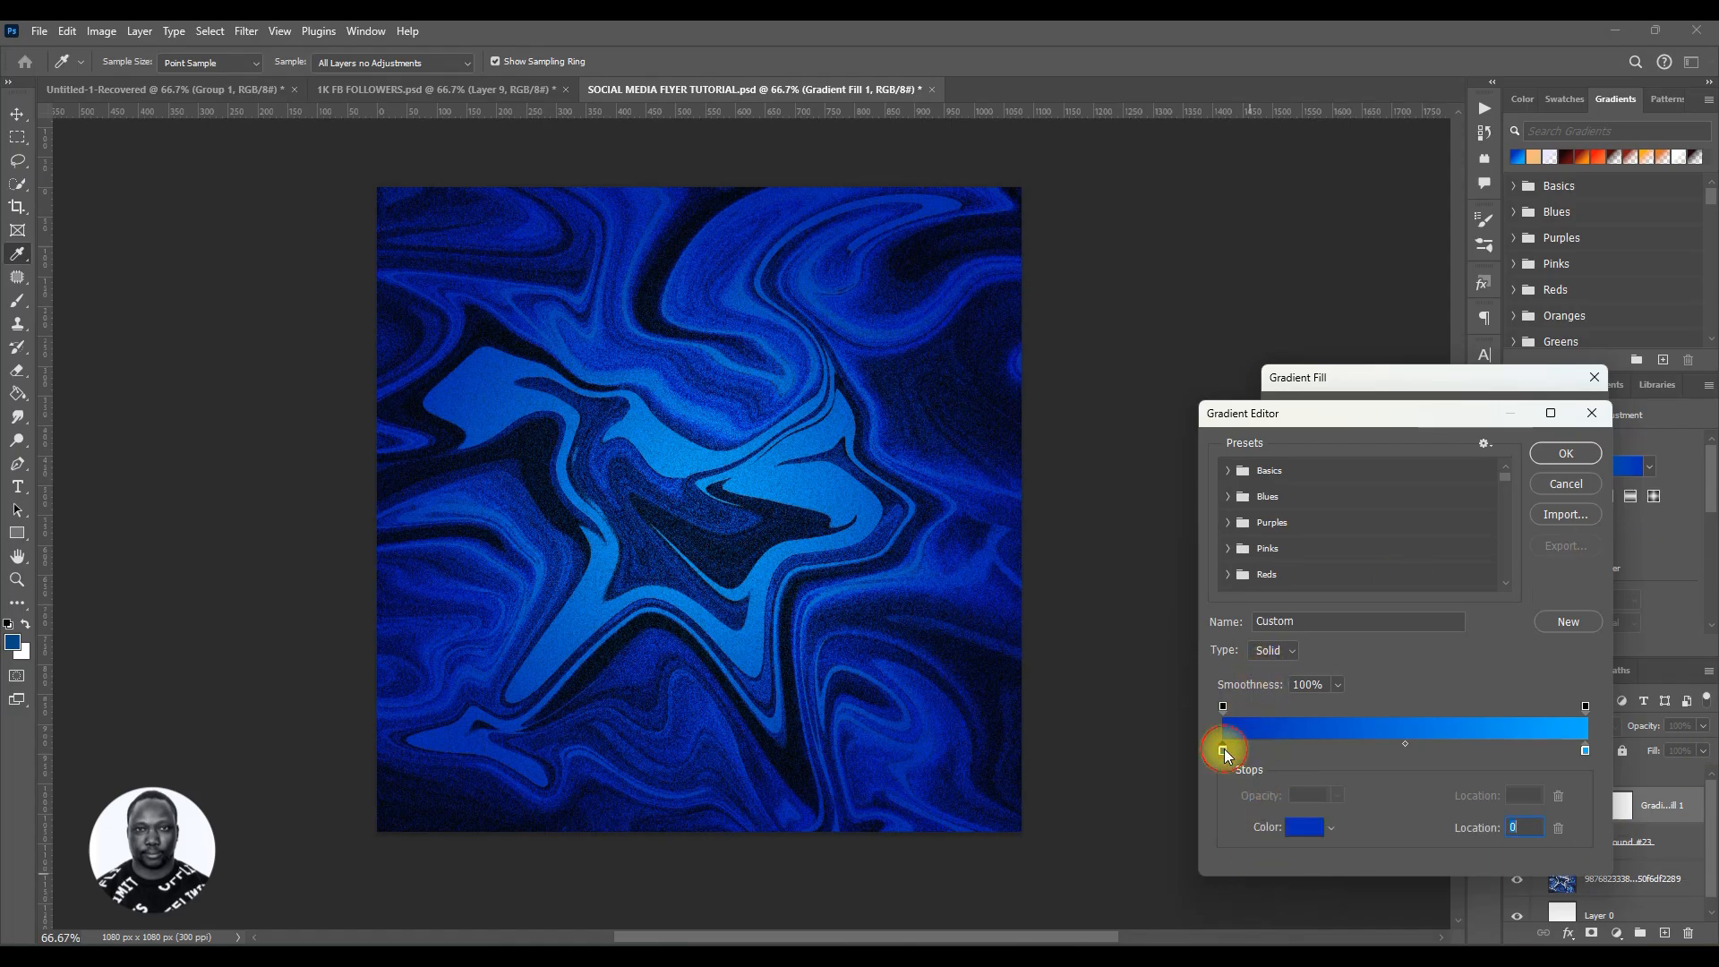
{"action": "left_click", "coordinate": [1304, 826]}
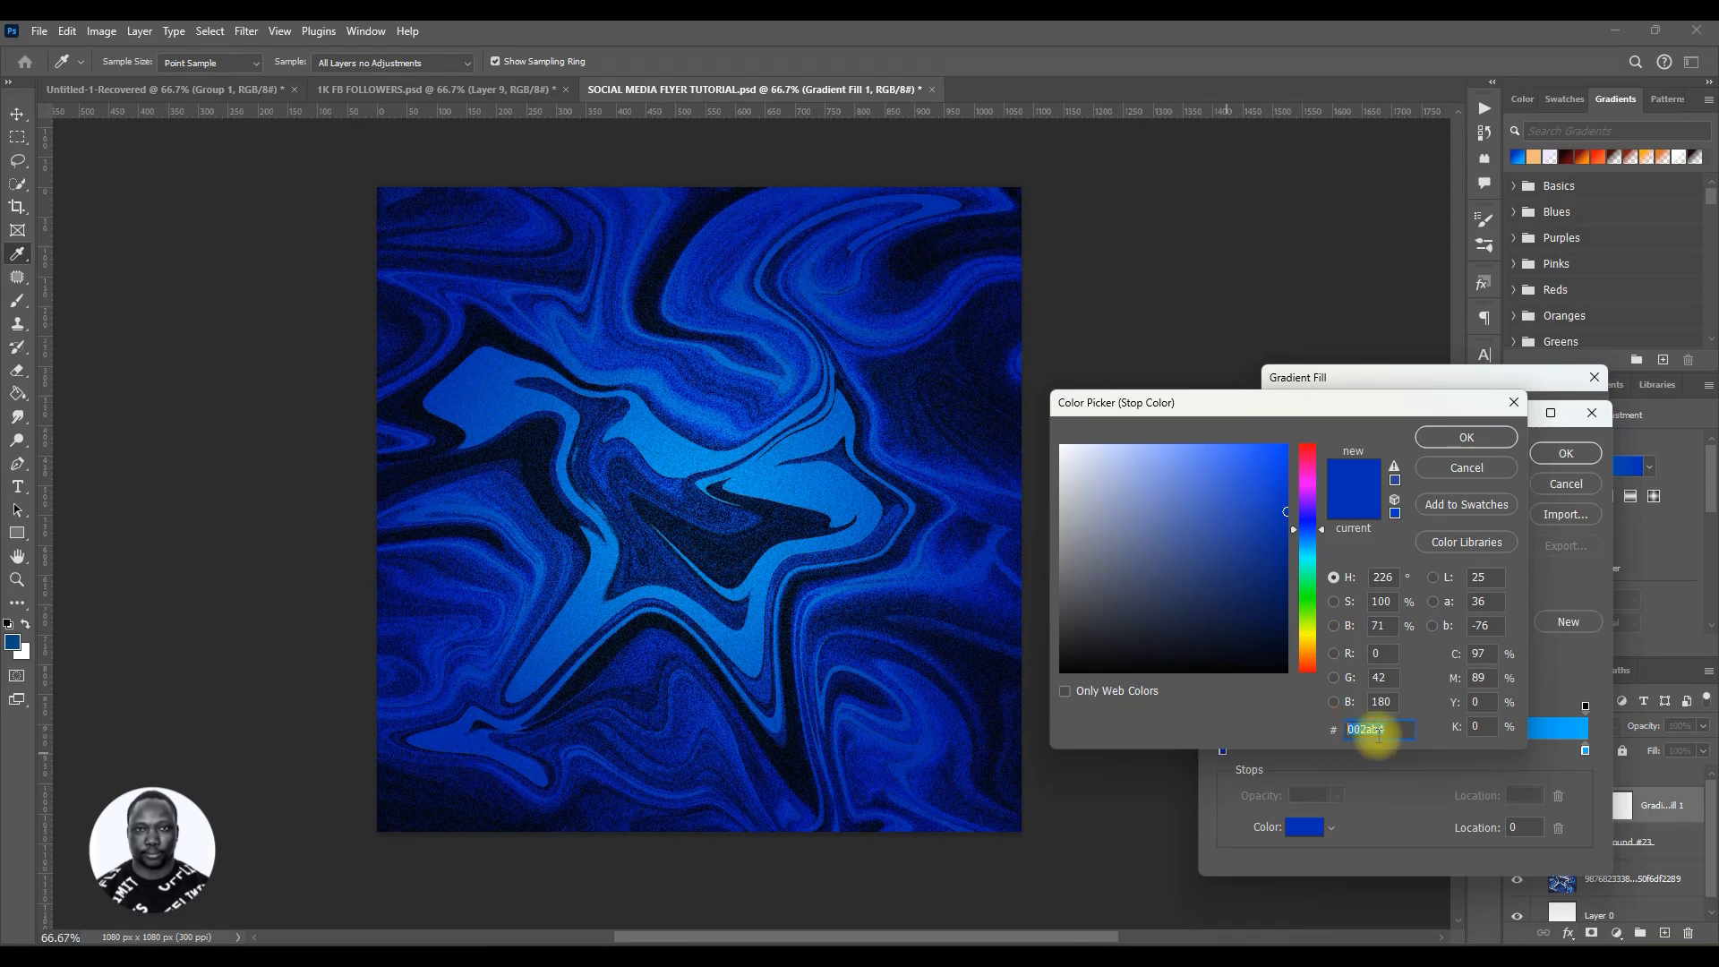
{"action": "left_click", "coordinate": [1466, 437]}
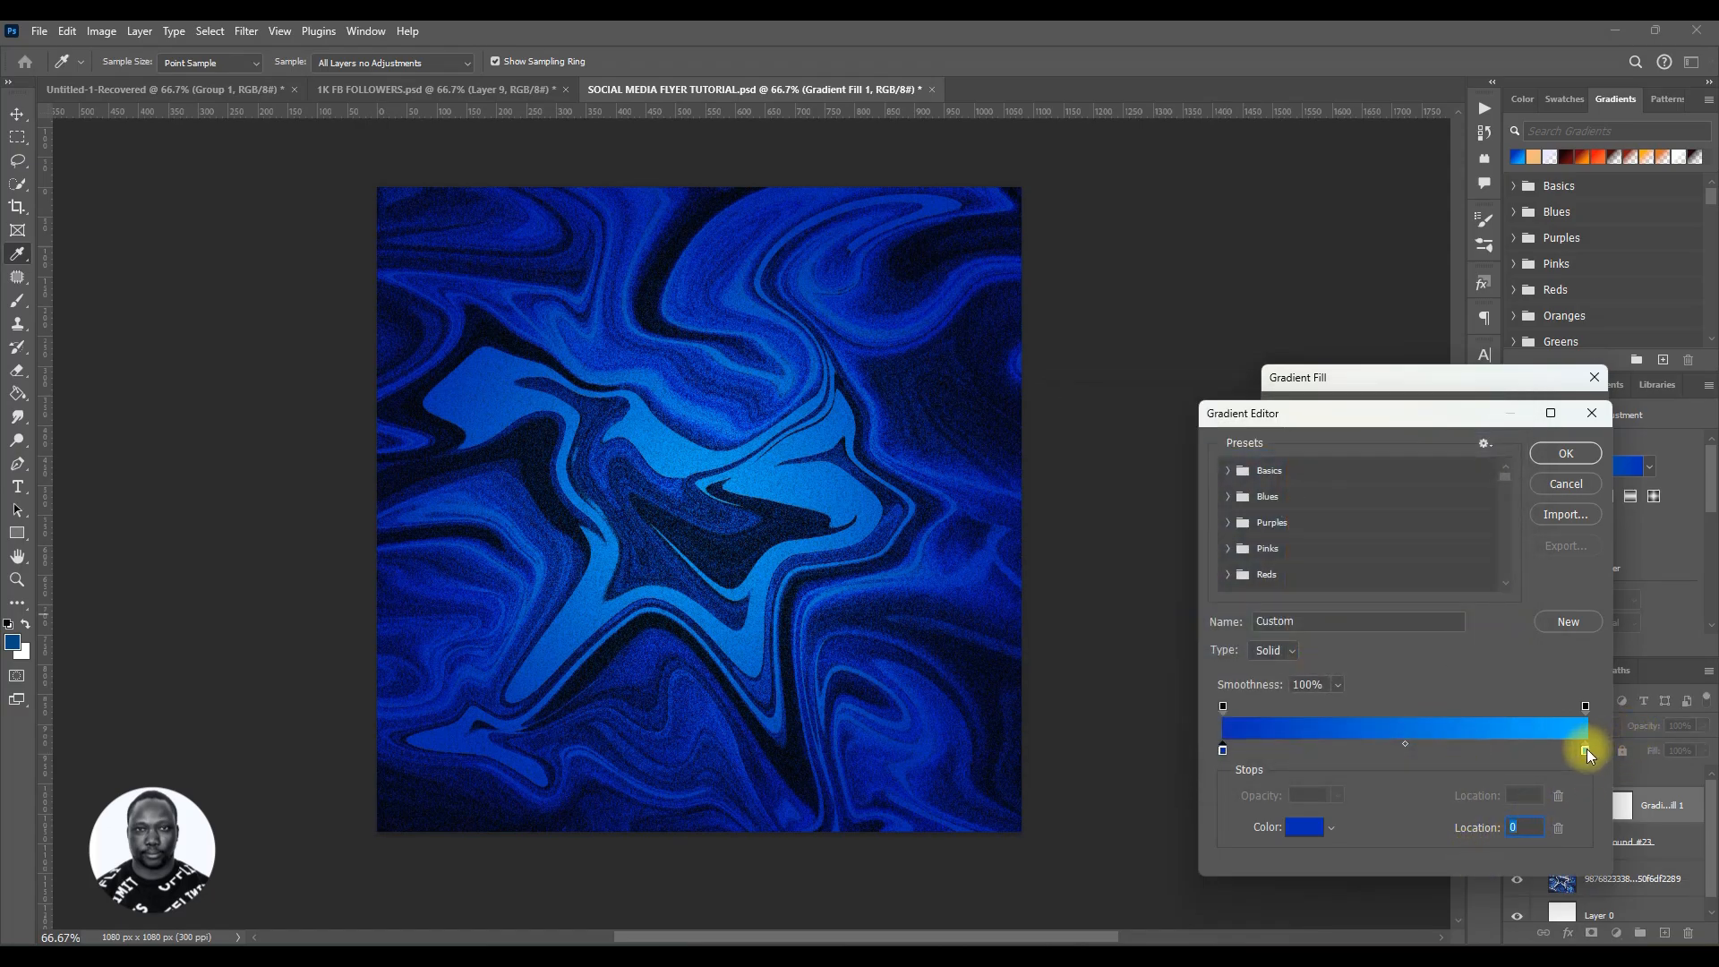
{"action": "left_click", "coordinate": [1585, 750]}
{"action": "left_click", "coordinate": [1300, 827]}
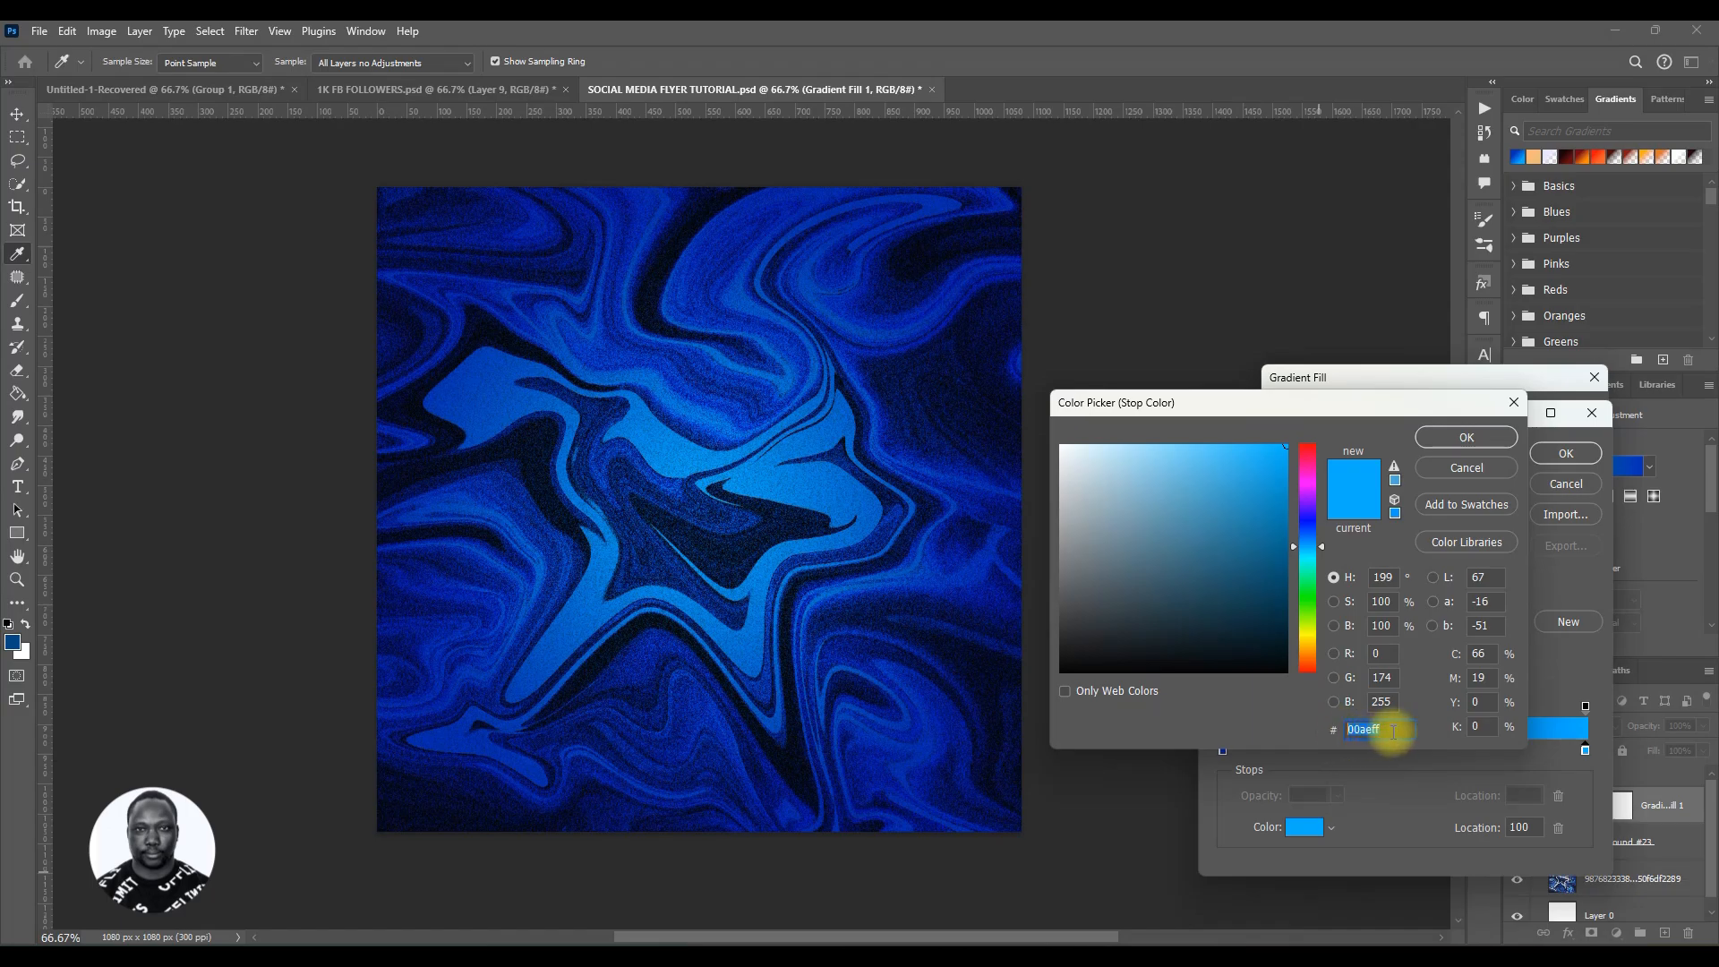
{"action": "double_click", "coordinate": [1388, 727]}
{"action": "left_click_drag", "start_coordinate": [1389, 729], "coordinate": [1342, 729]}
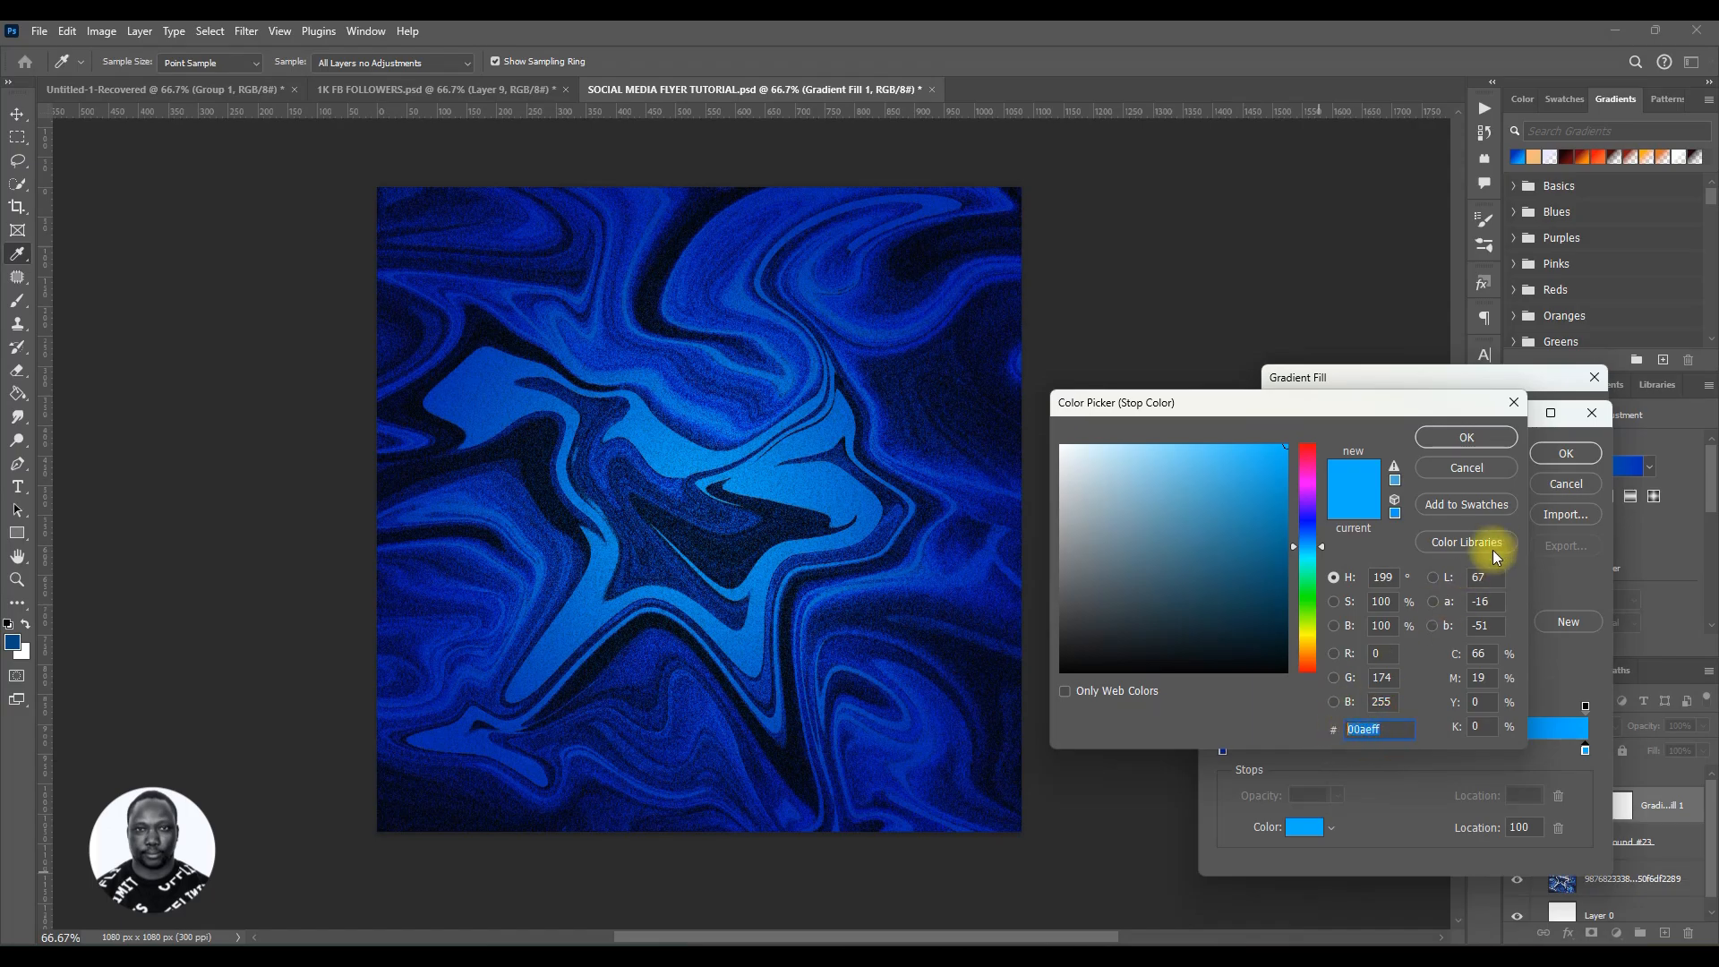
{"action": "left_click", "coordinate": [1452, 441]}
{"action": "left_click", "coordinate": [1565, 454]}
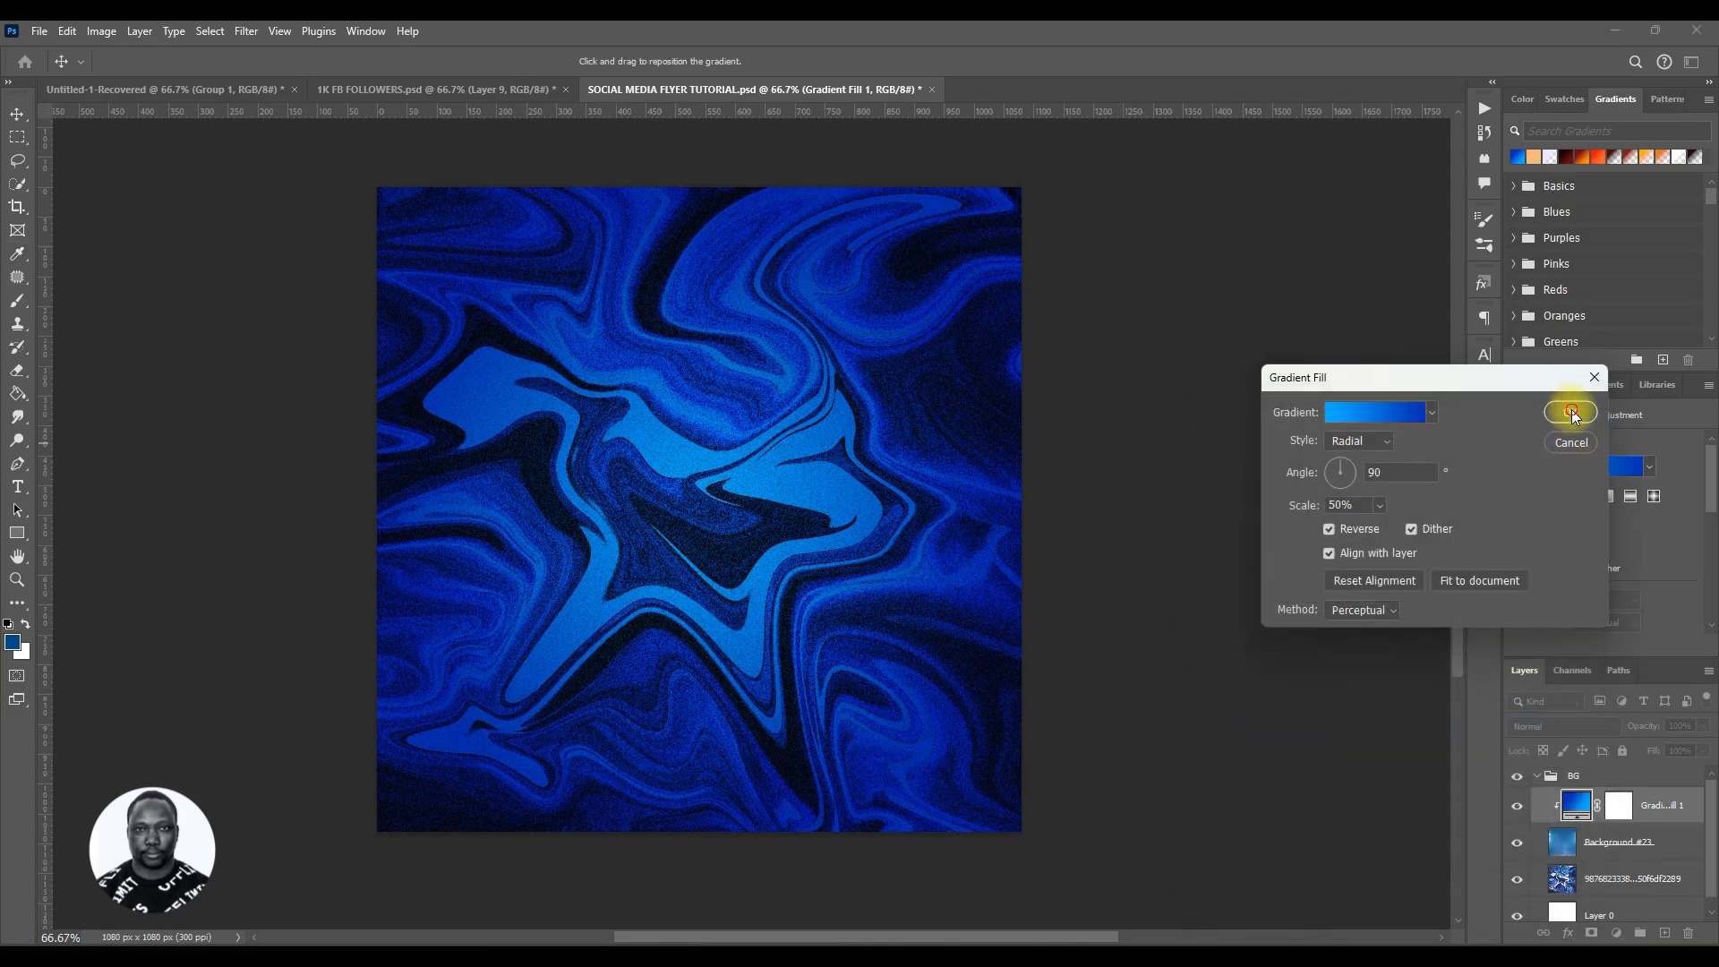
{"action": "left_click", "coordinate": [1571, 412]}
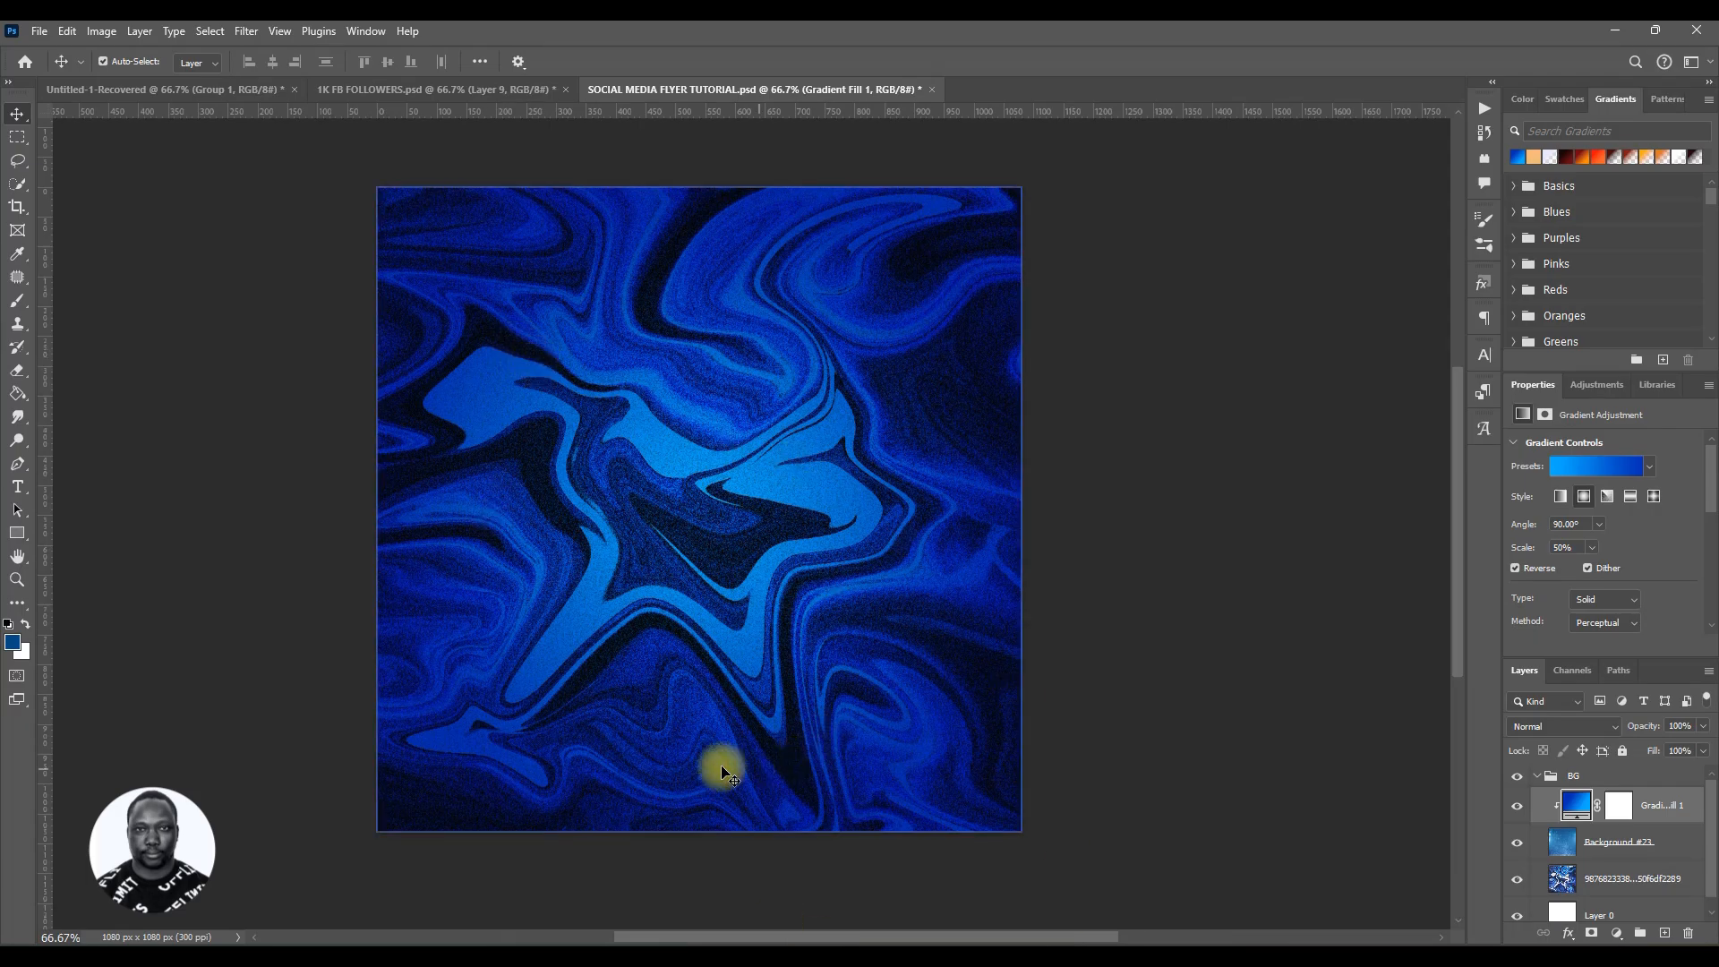
Step: Set the gradient fill's scale to 40% in its Gradient Fill settings
{"action": "left_click", "coordinate": [1591, 470]}
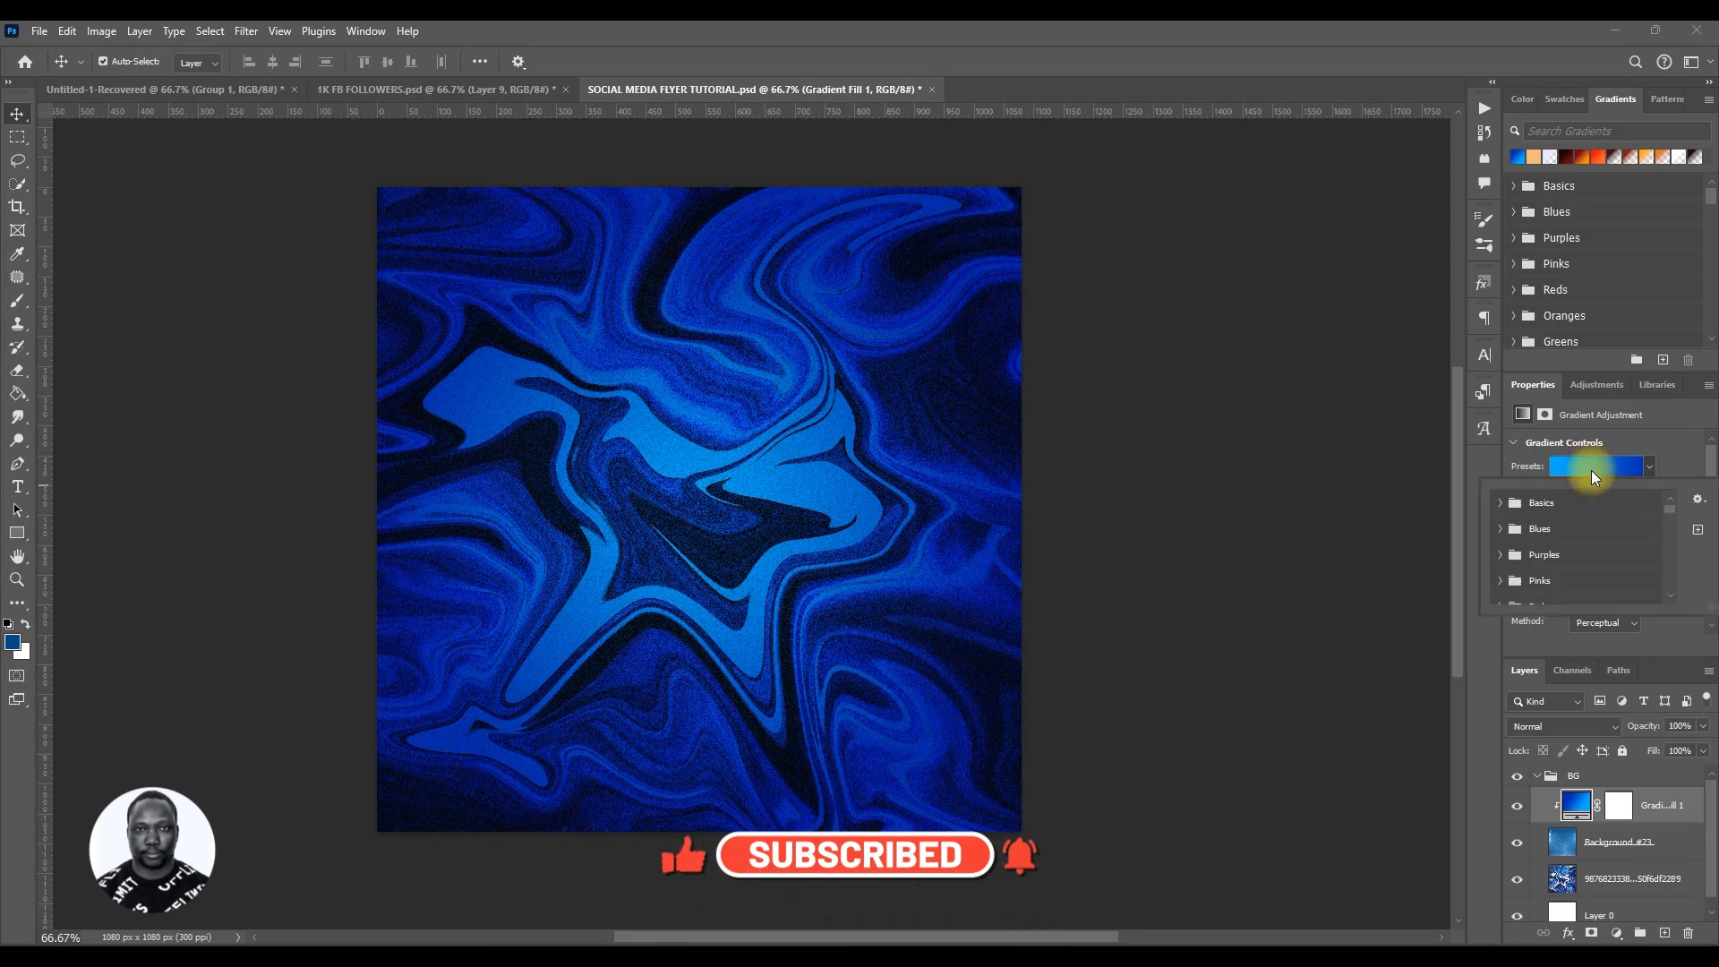
{"action": "left_click", "coordinate": [1648, 466]}
{"action": "left_click", "coordinate": [1584, 801]}
{"action": "double_click", "coordinate": [1584, 801]}
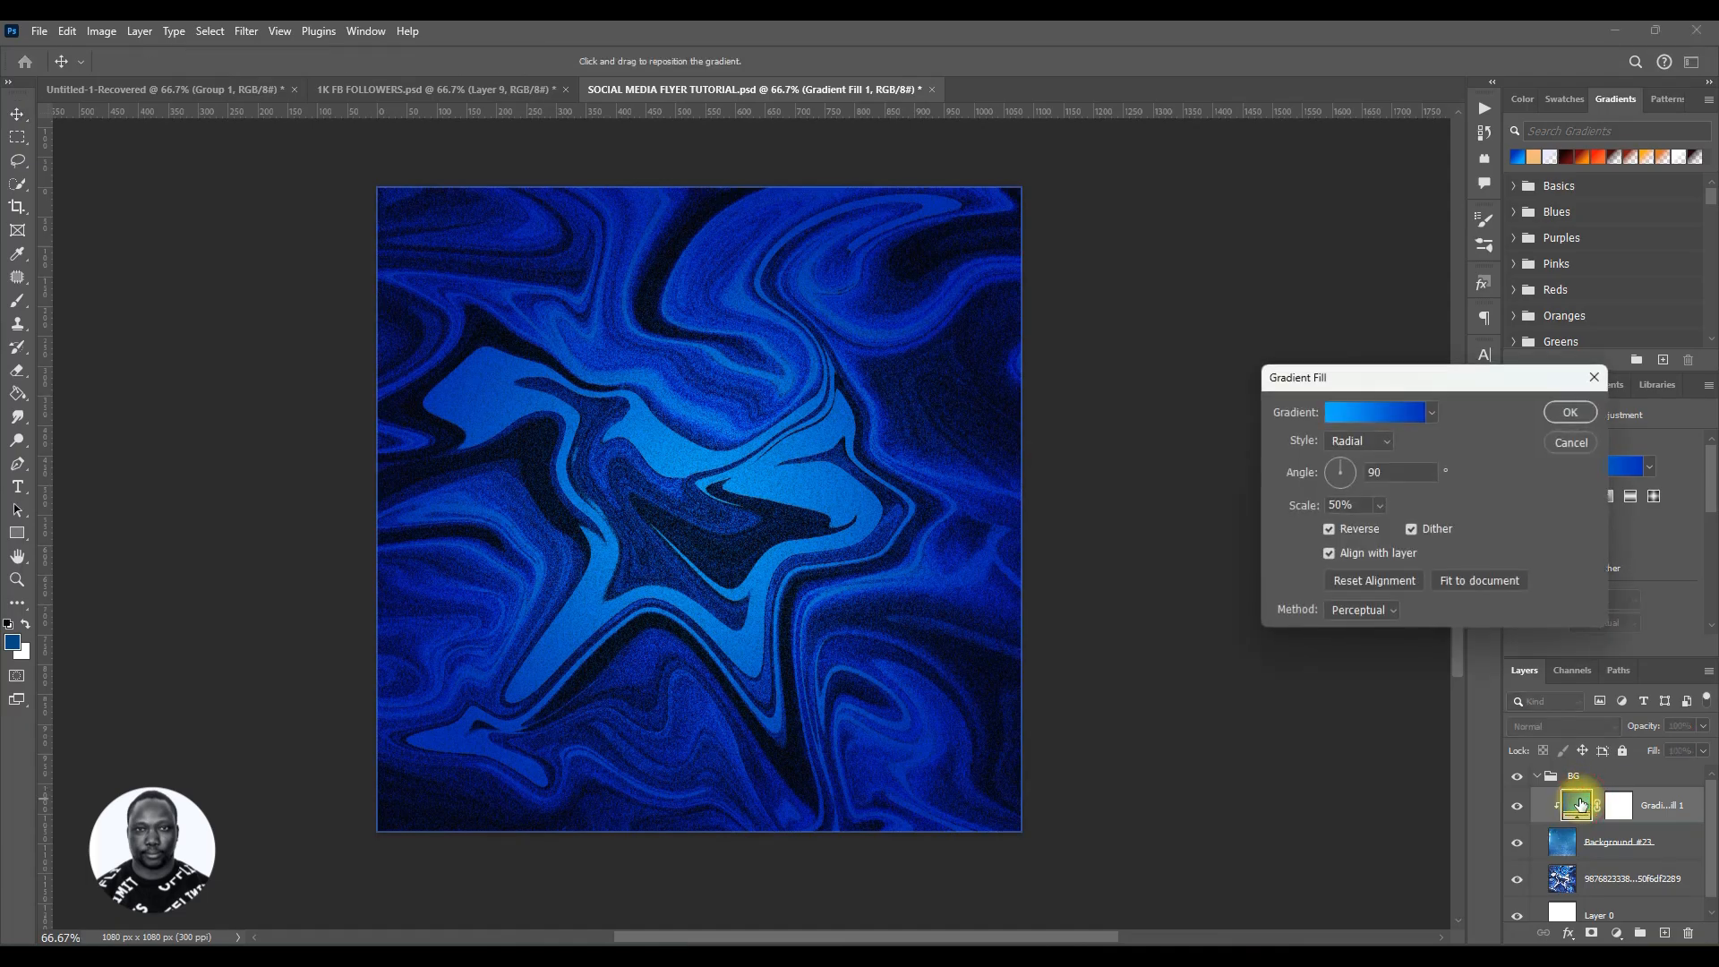
{"action": "left_click", "coordinate": [1327, 530]}
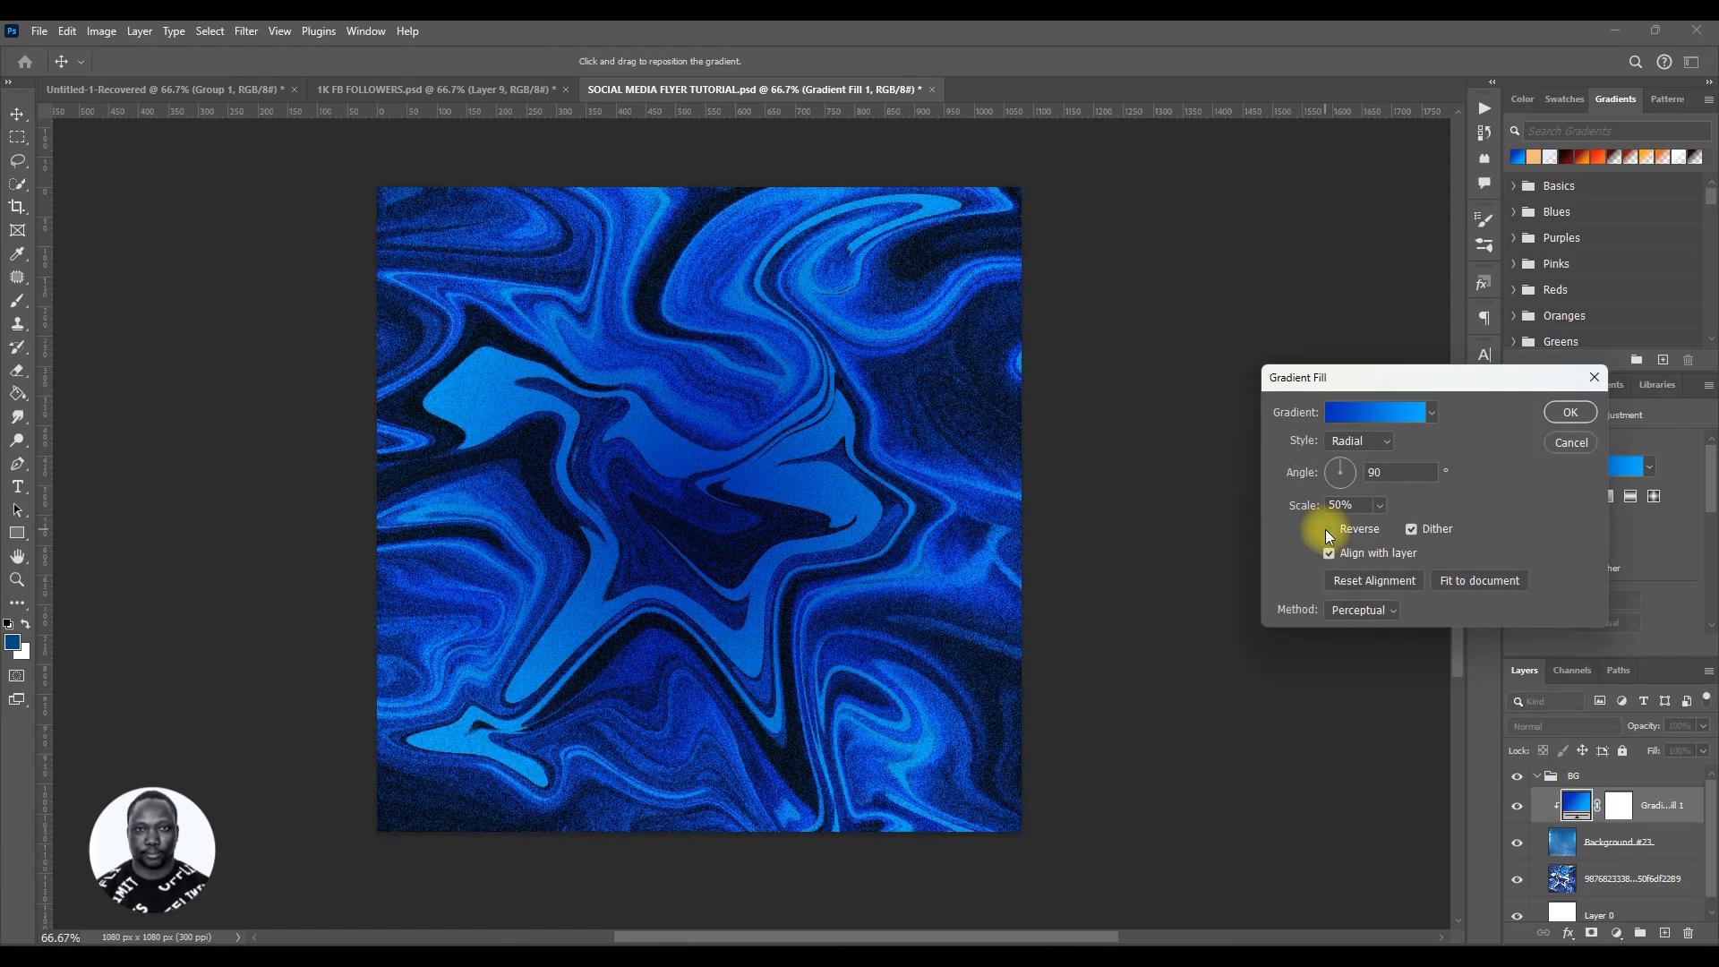
{"action": "left_click", "coordinate": [1329, 530]}
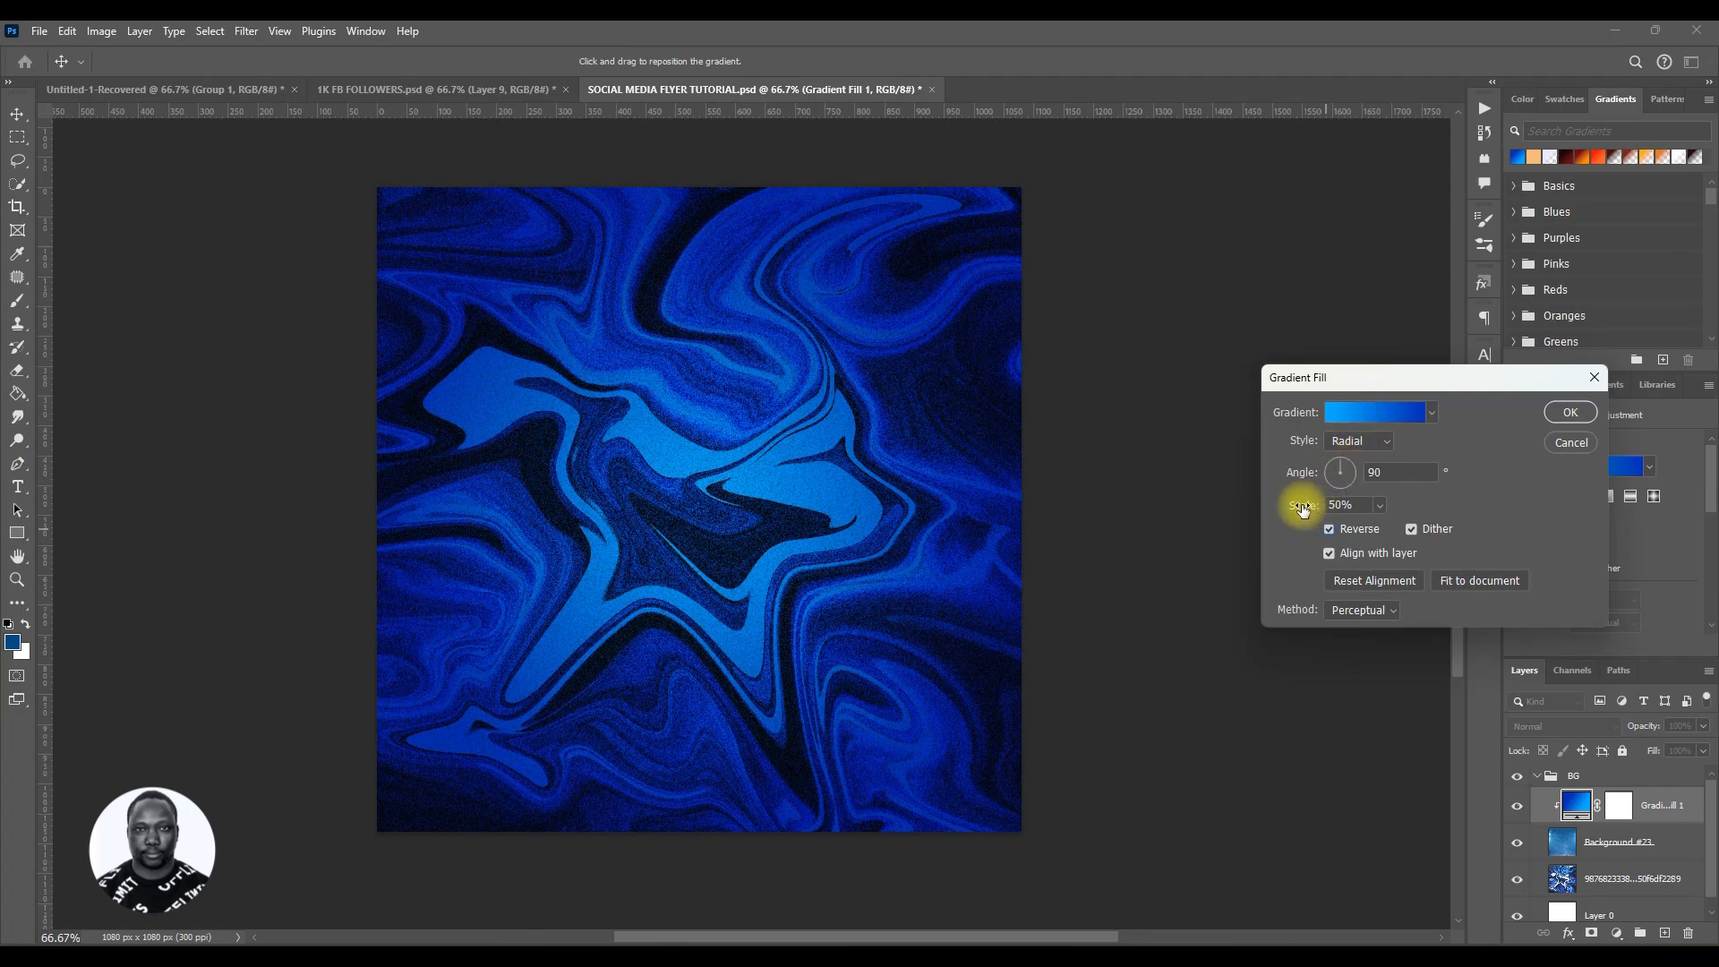
{"action": "left_click_drag", "start_coordinate": [1311, 508], "coordinate": [1312, 508]}
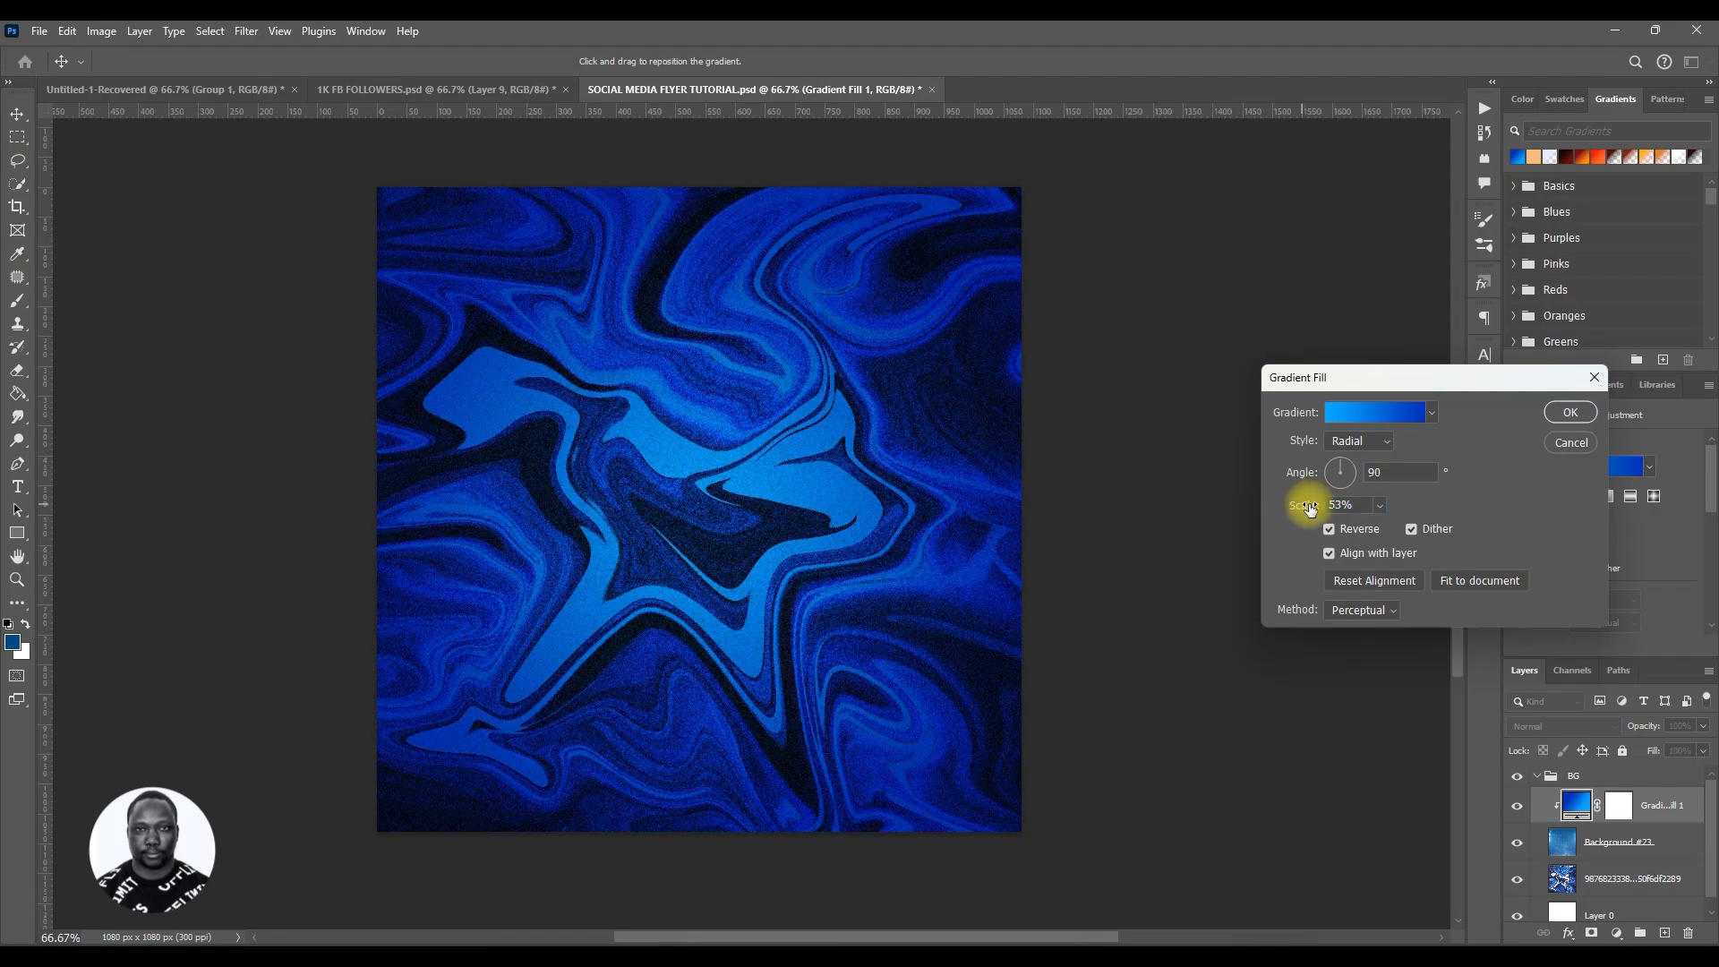
{"action": "left_click_drag", "start_coordinate": [1307, 508], "coordinate": [1303, 507]}
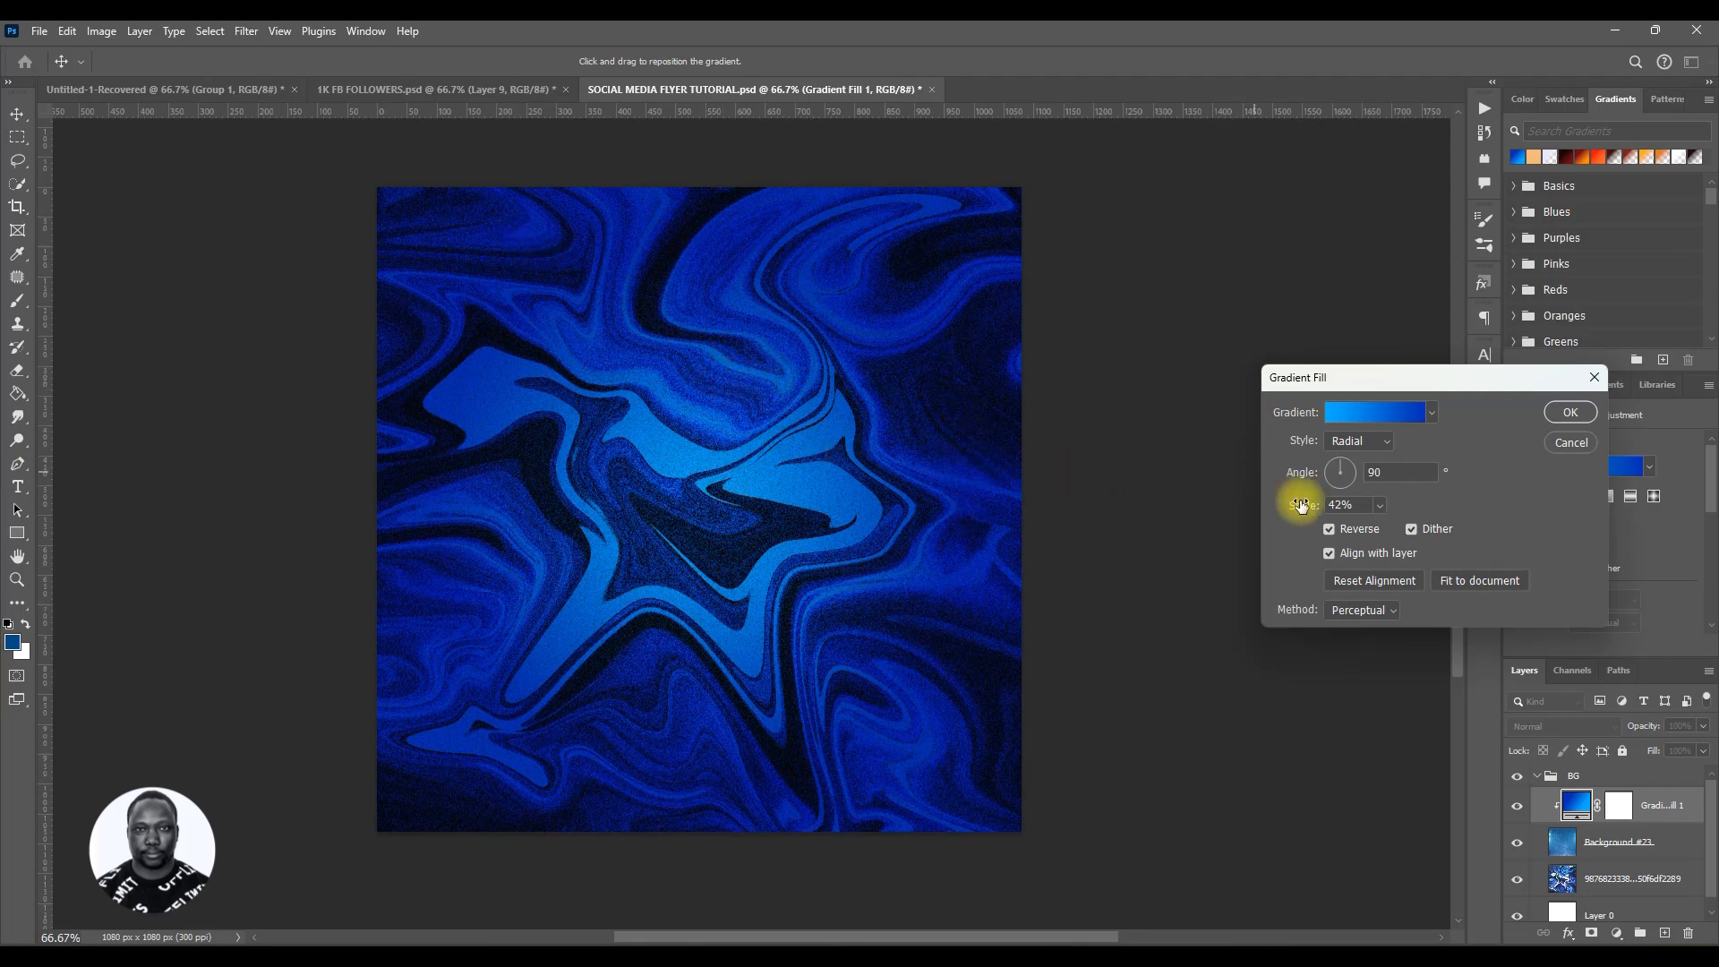
{"action": "left_click_drag", "start_coordinate": [1301, 509], "coordinate": [1316, 509]}
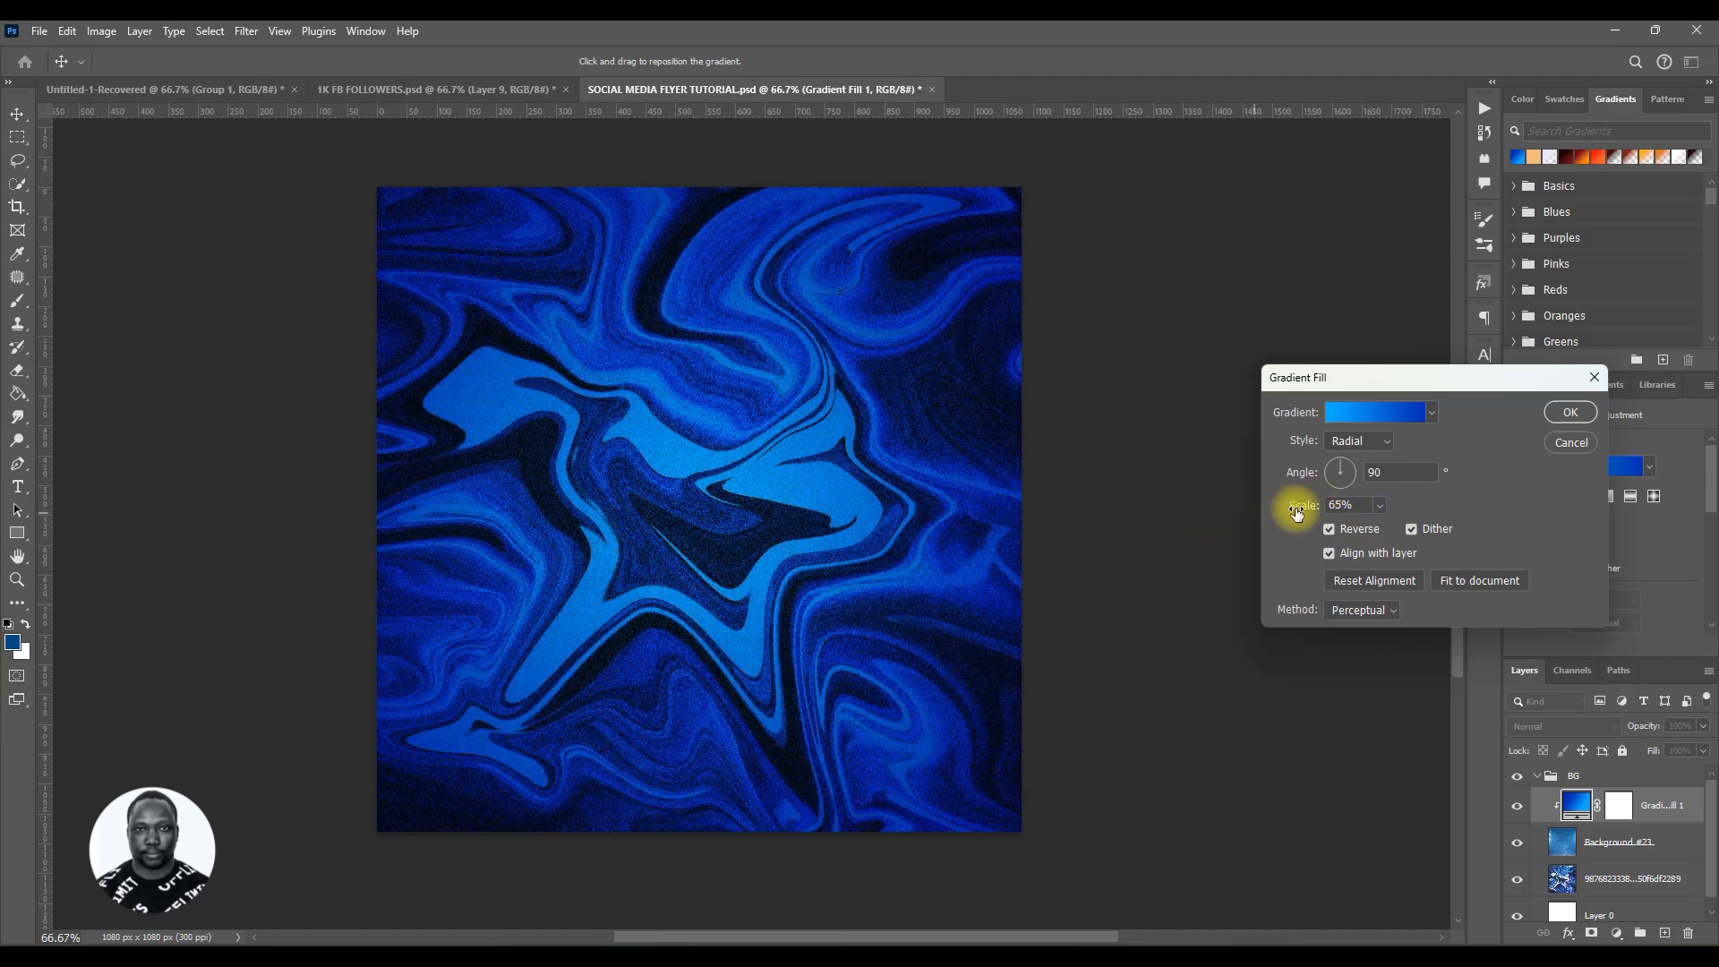
{"action": "left_click_drag", "start_coordinate": [1306, 512], "coordinate": [1297, 512]}
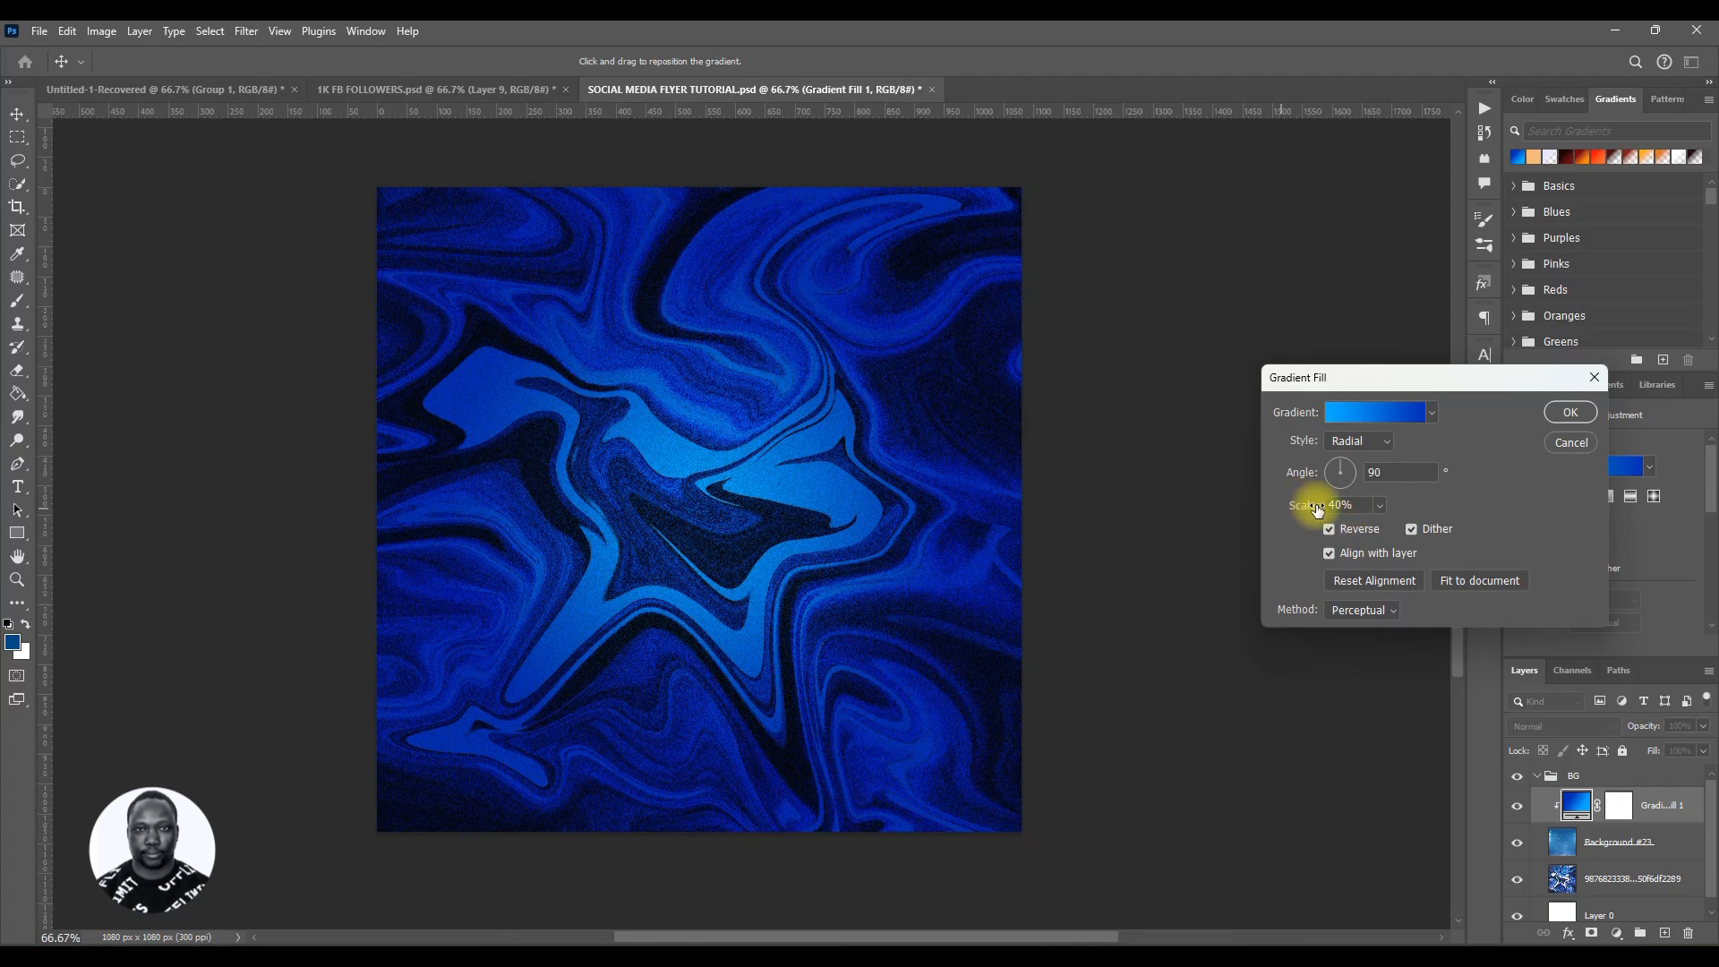
{"action": "left_click", "coordinate": [1566, 413]}
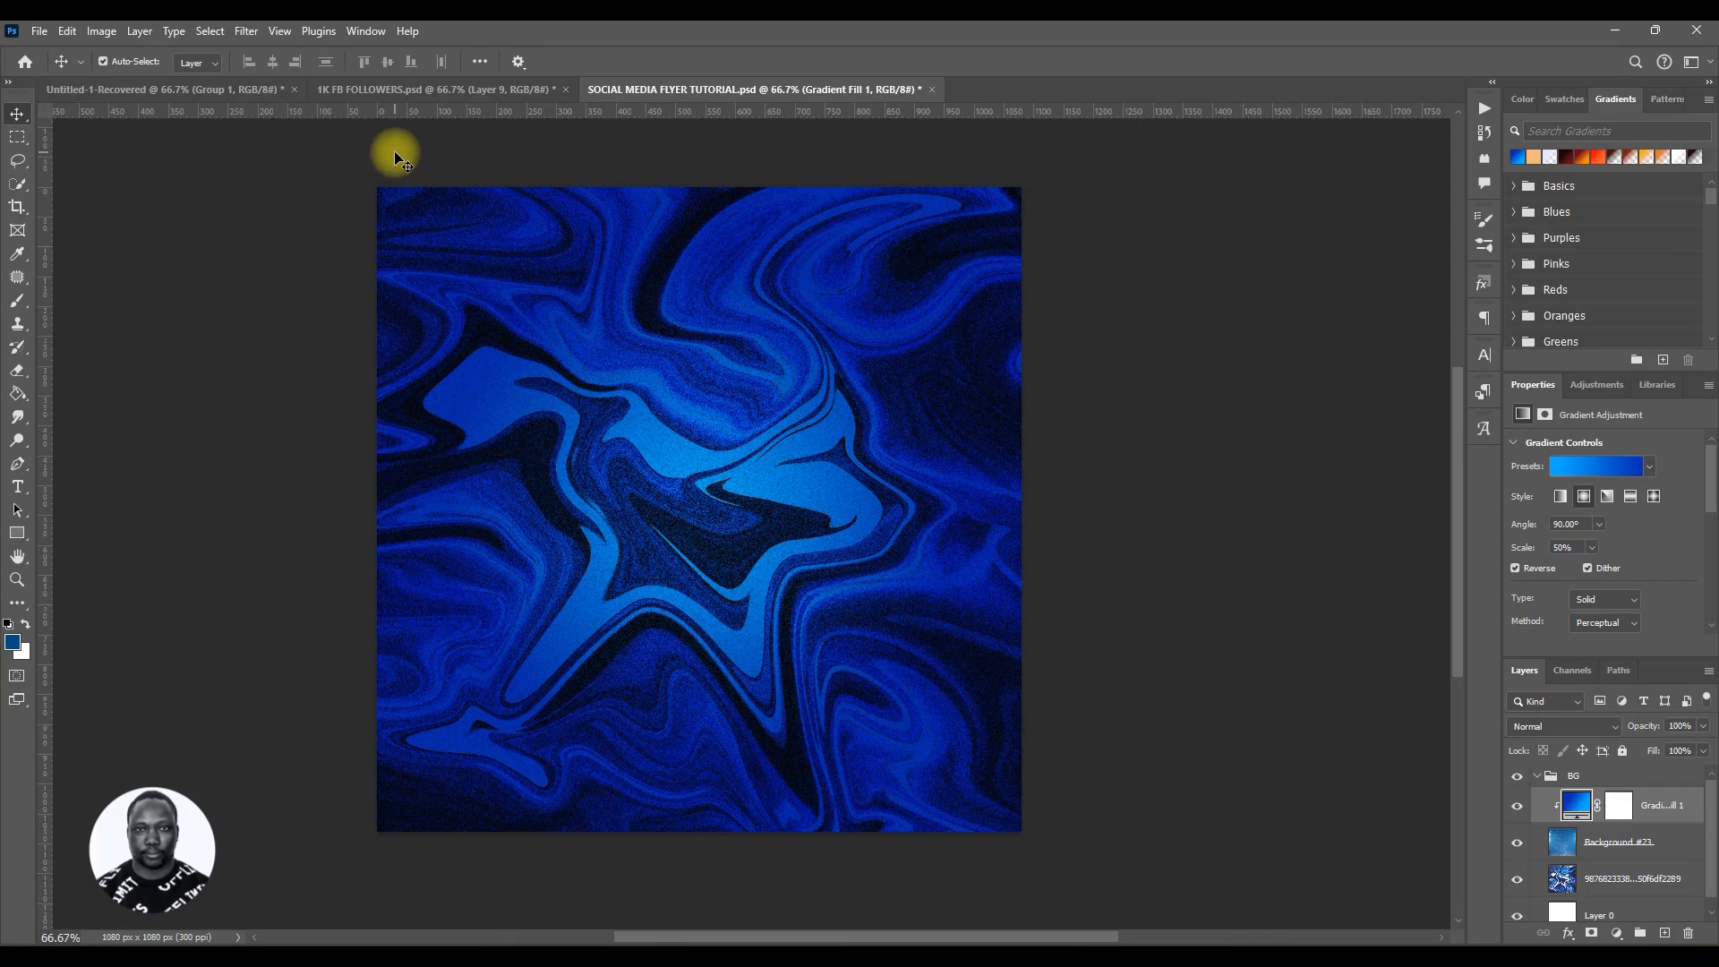
Step: Check the 1K FB FOLLOWERS reference, then place the FACEBOOK icon image into the flyer above the BG group
{"action": "left_click", "coordinate": [414, 90]}
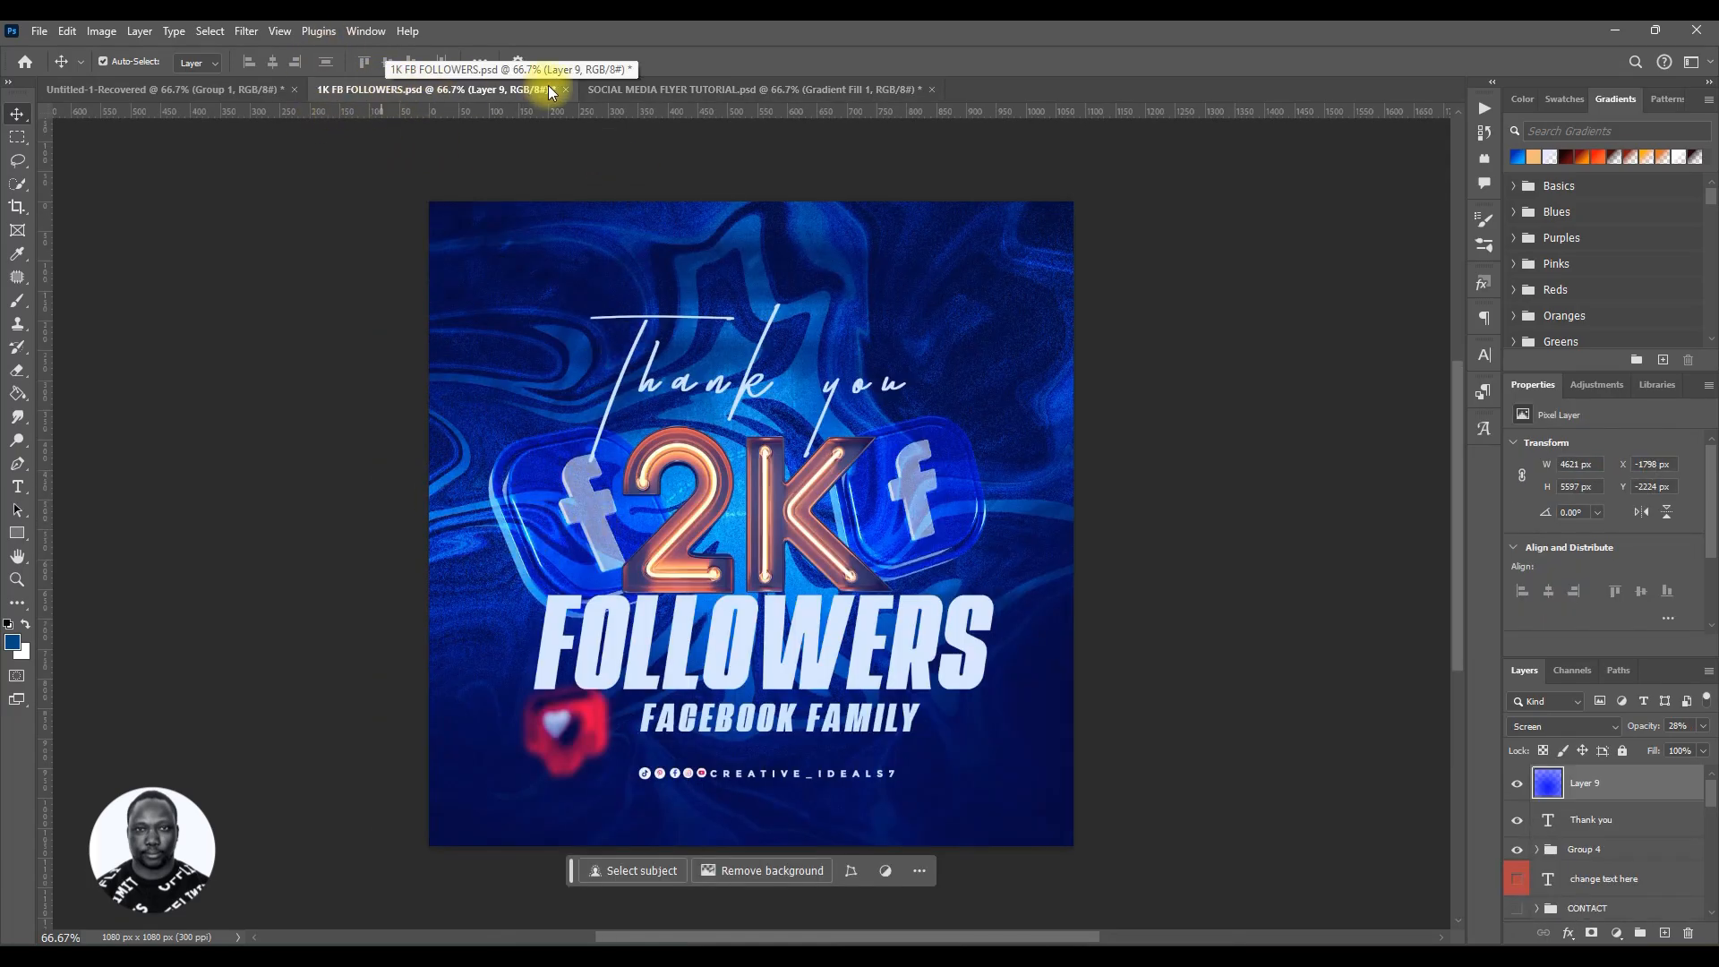
{"action": "left_click", "coordinate": [606, 89]}
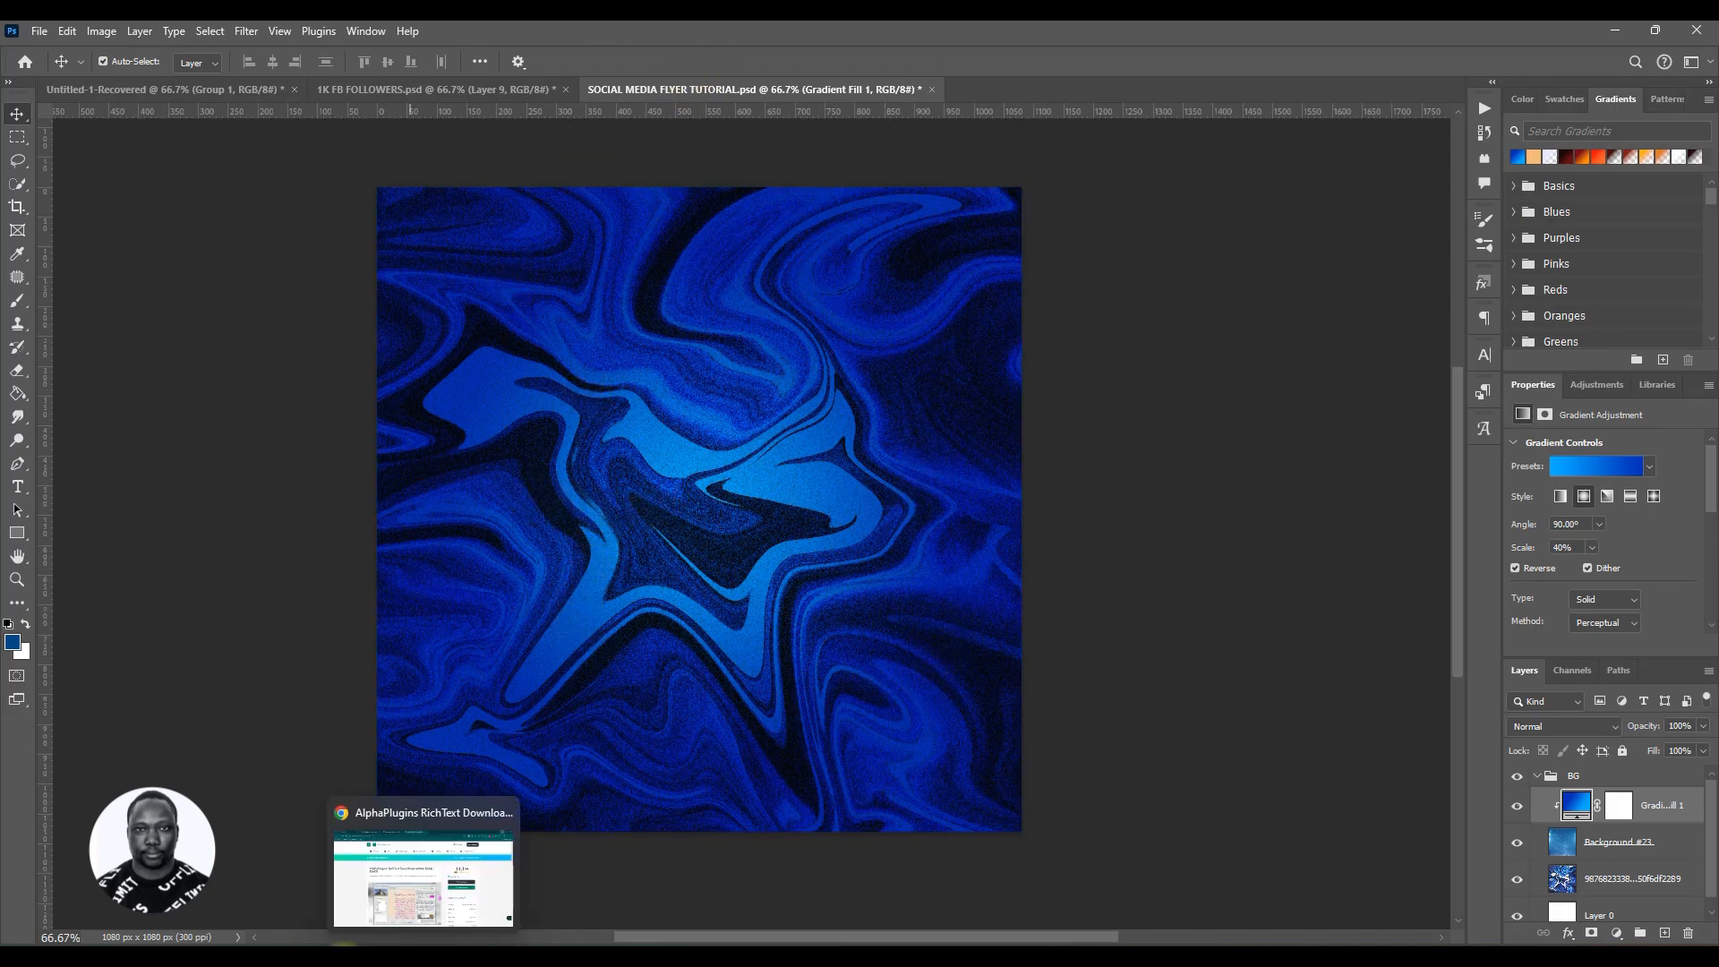
{"action": "left_click", "coordinate": [215, 952]}
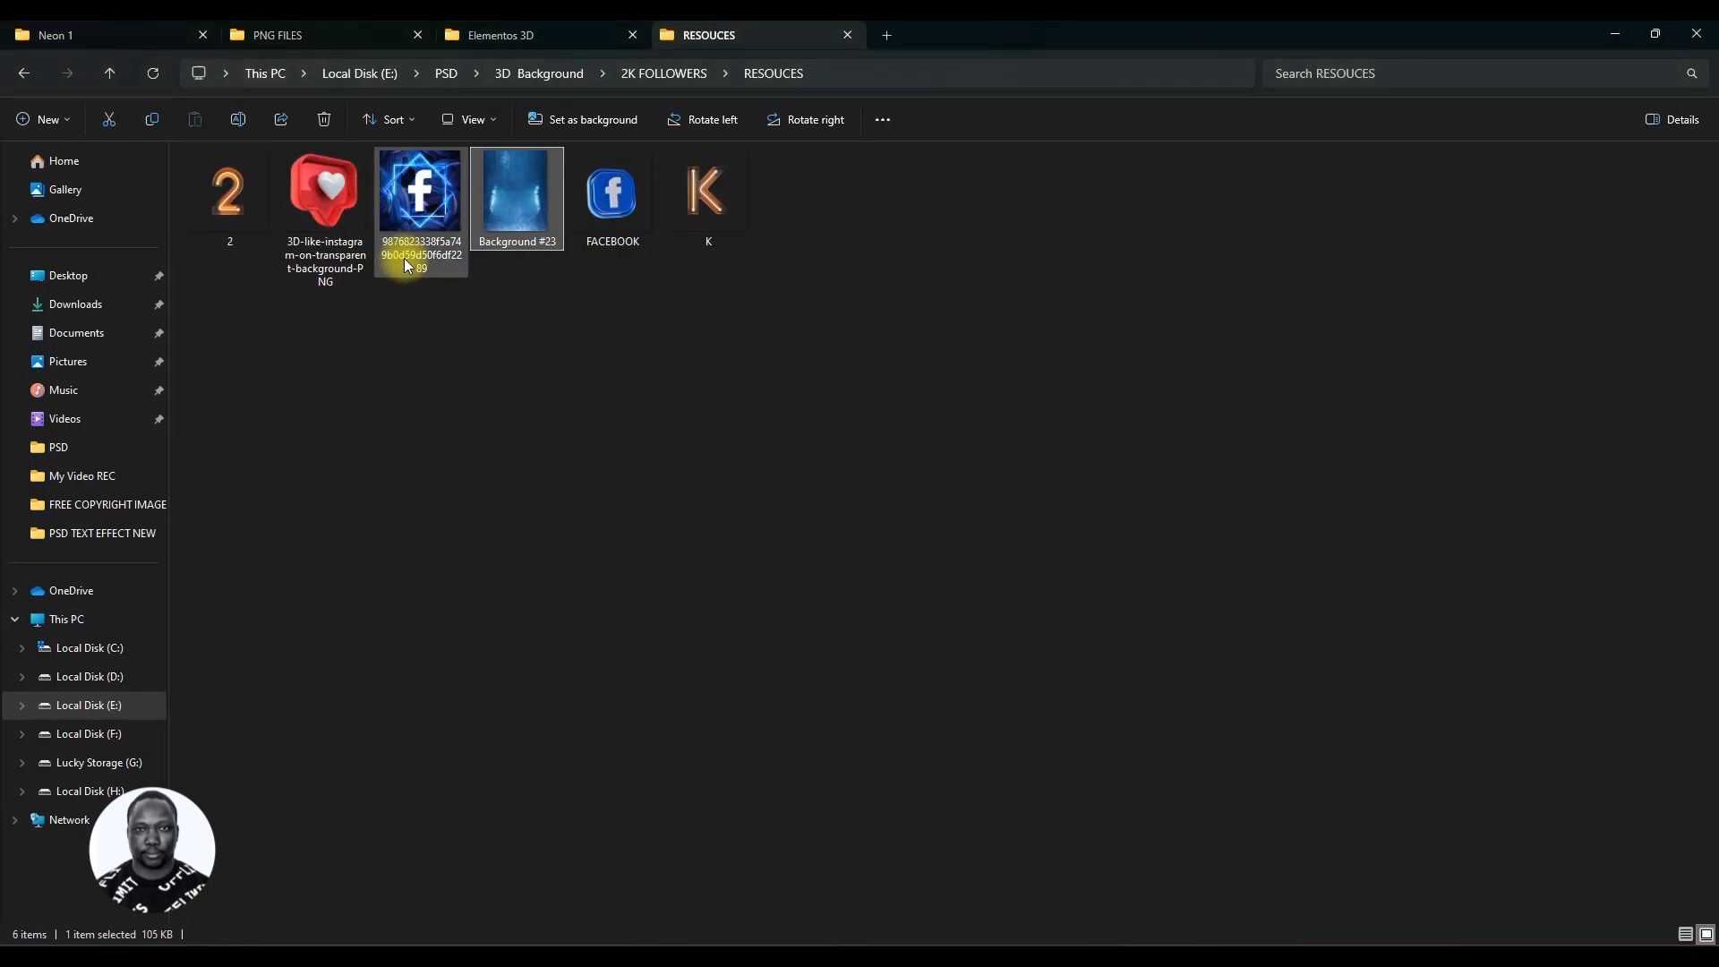
{"action": "left_click_drag", "start_coordinate": [629, 221], "coordinate": [673, 450]}
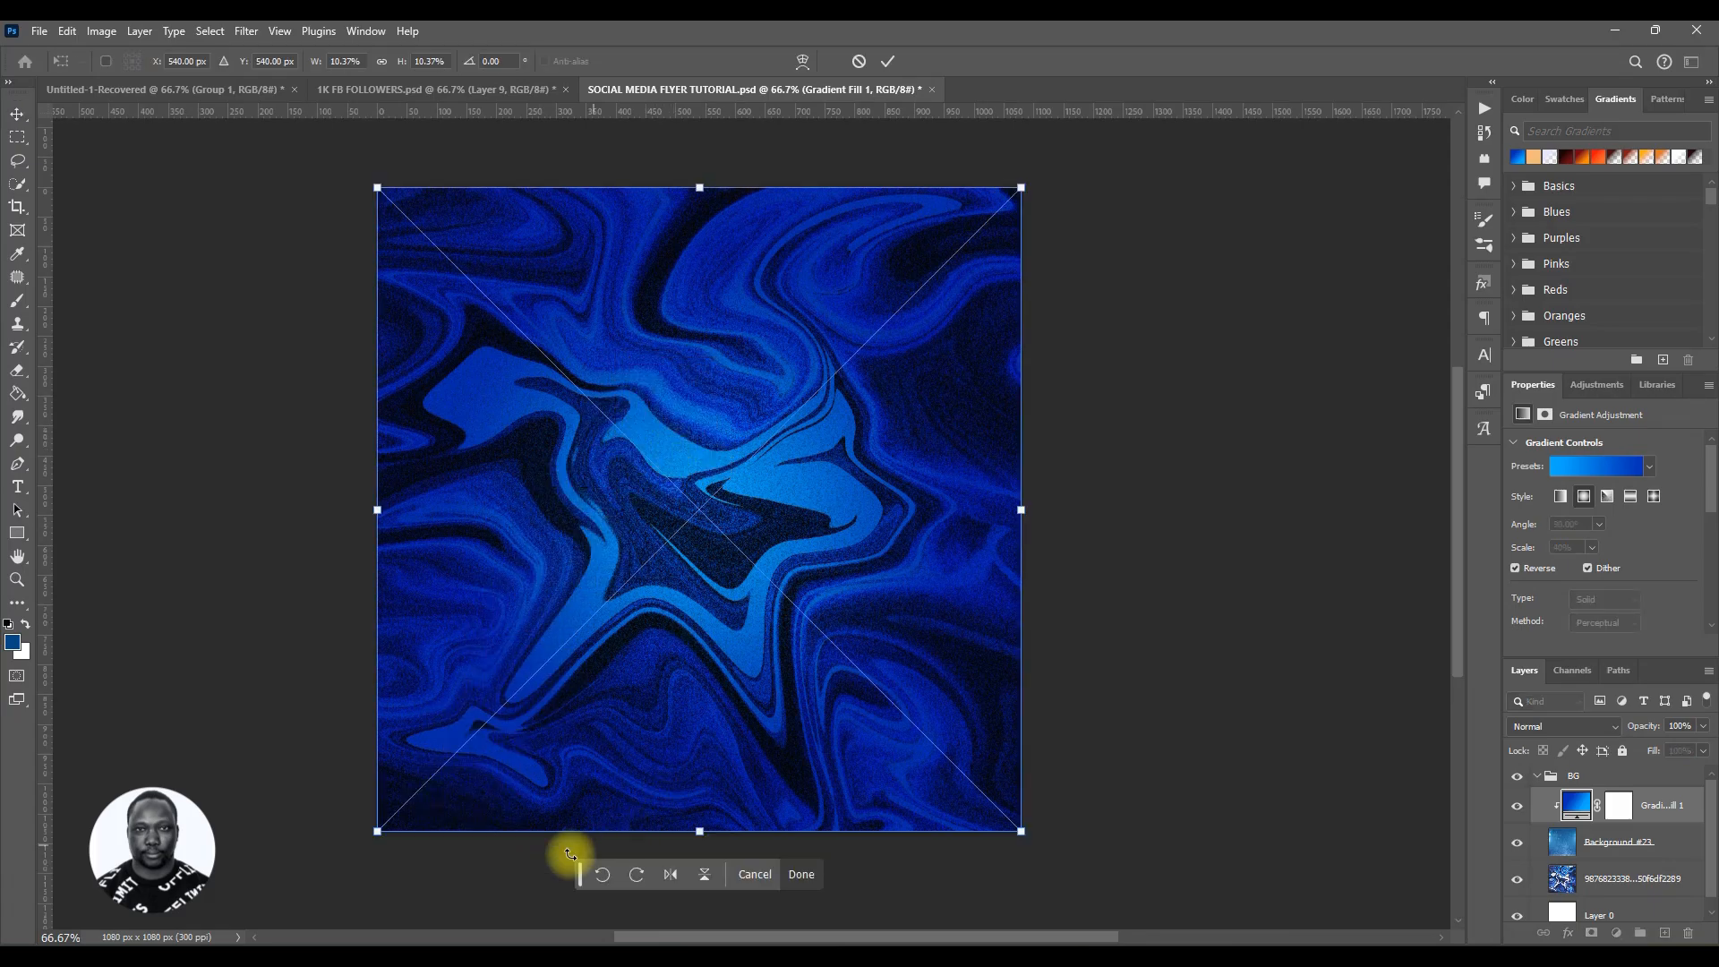
{"action": "left_click_drag", "start_coordinate": [1598, 808], "coordinate": [1589, 771]}
Step: Collapse the BG group and rasterize the FACEBOOK layer
{"action": "left_click", "coordinate": [1539, 812]}
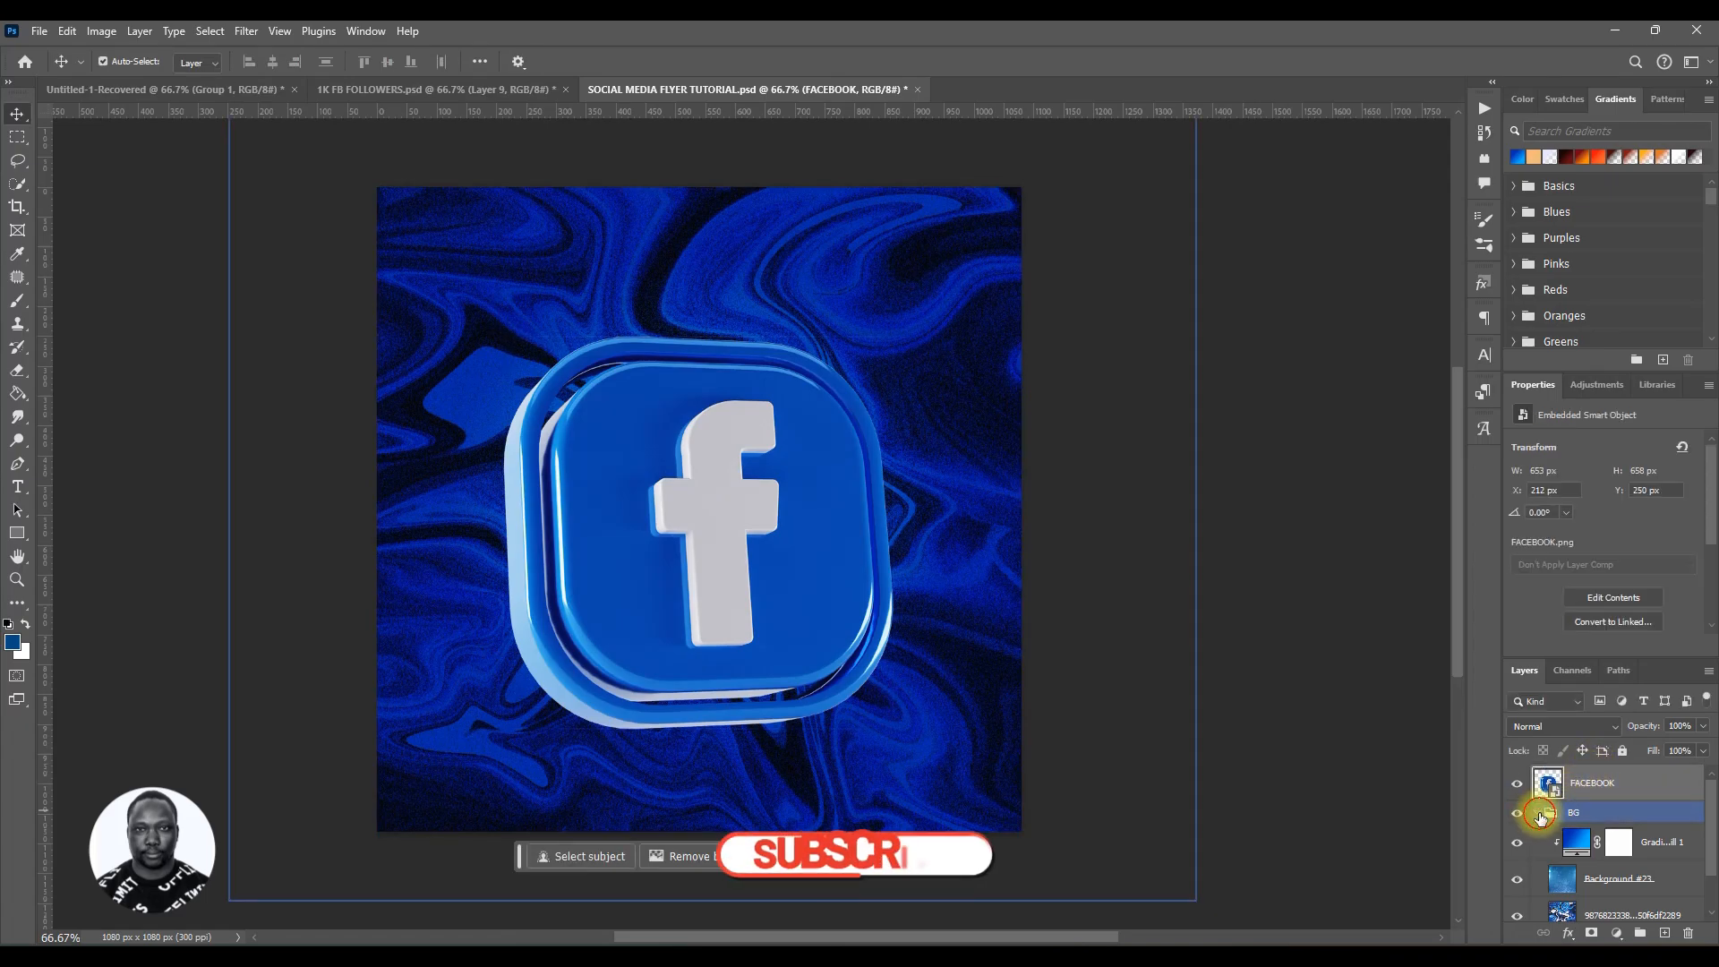
{"action": "left_click", "coordinate": [1536, 812]}
{"action": "left_click", "coordinate": [1621, 791]}
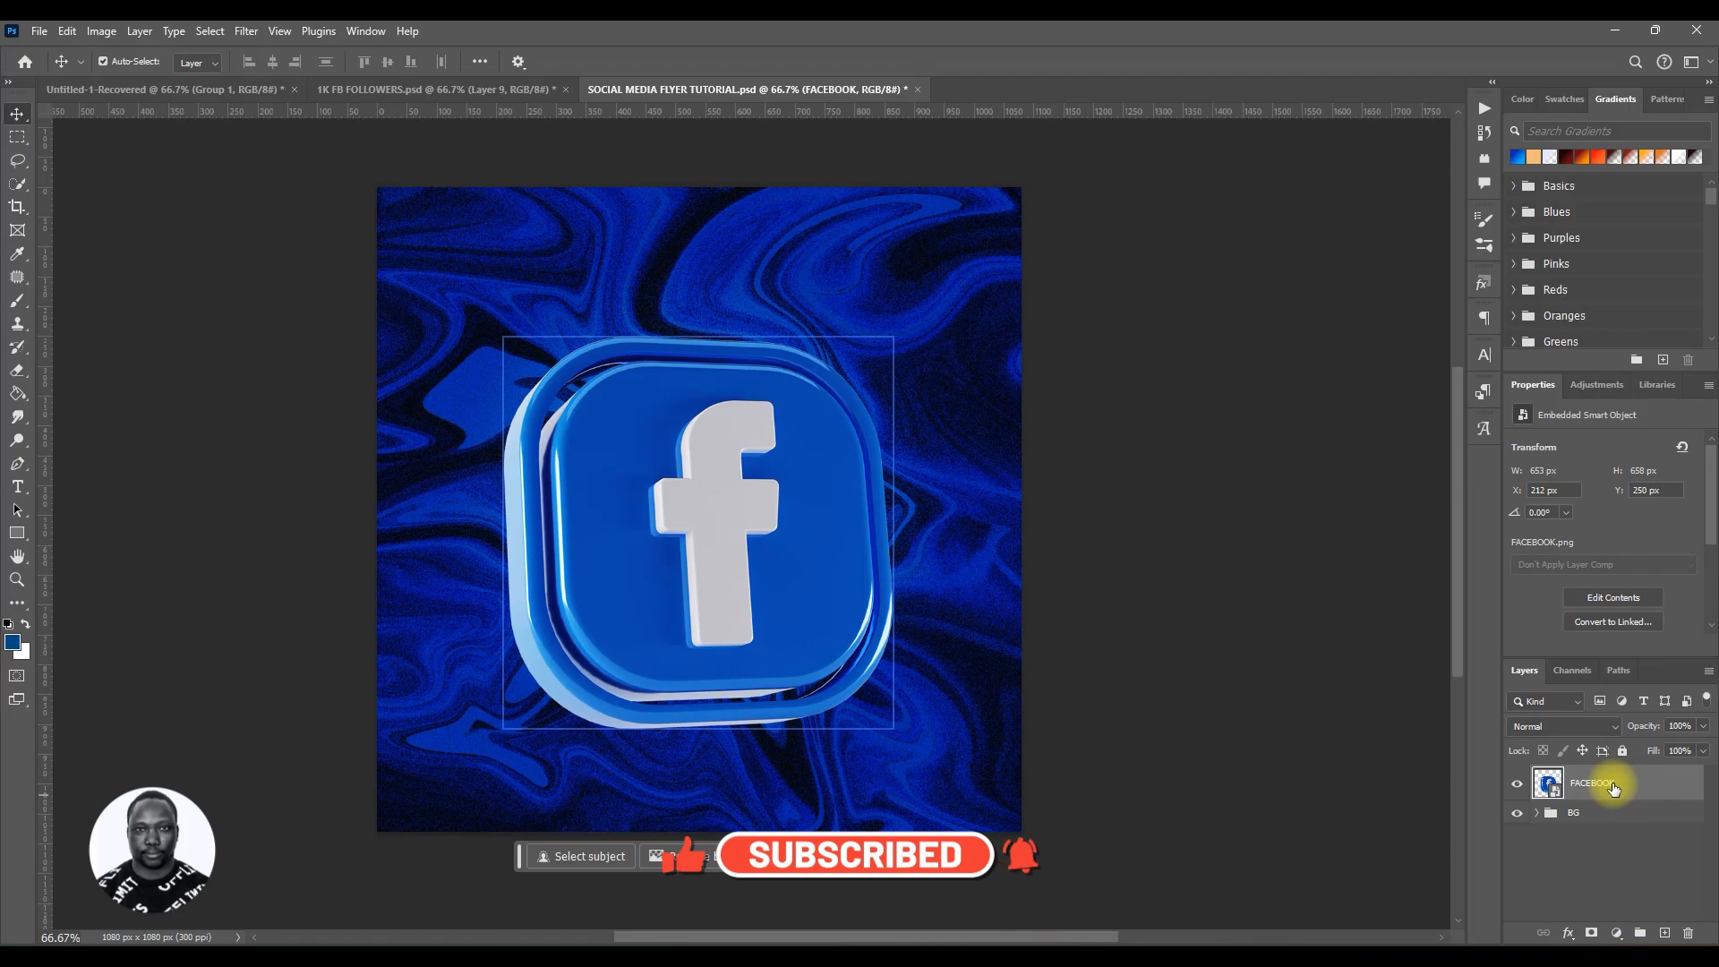
{"action": "right_click", "coordinate": [1624, 783]}
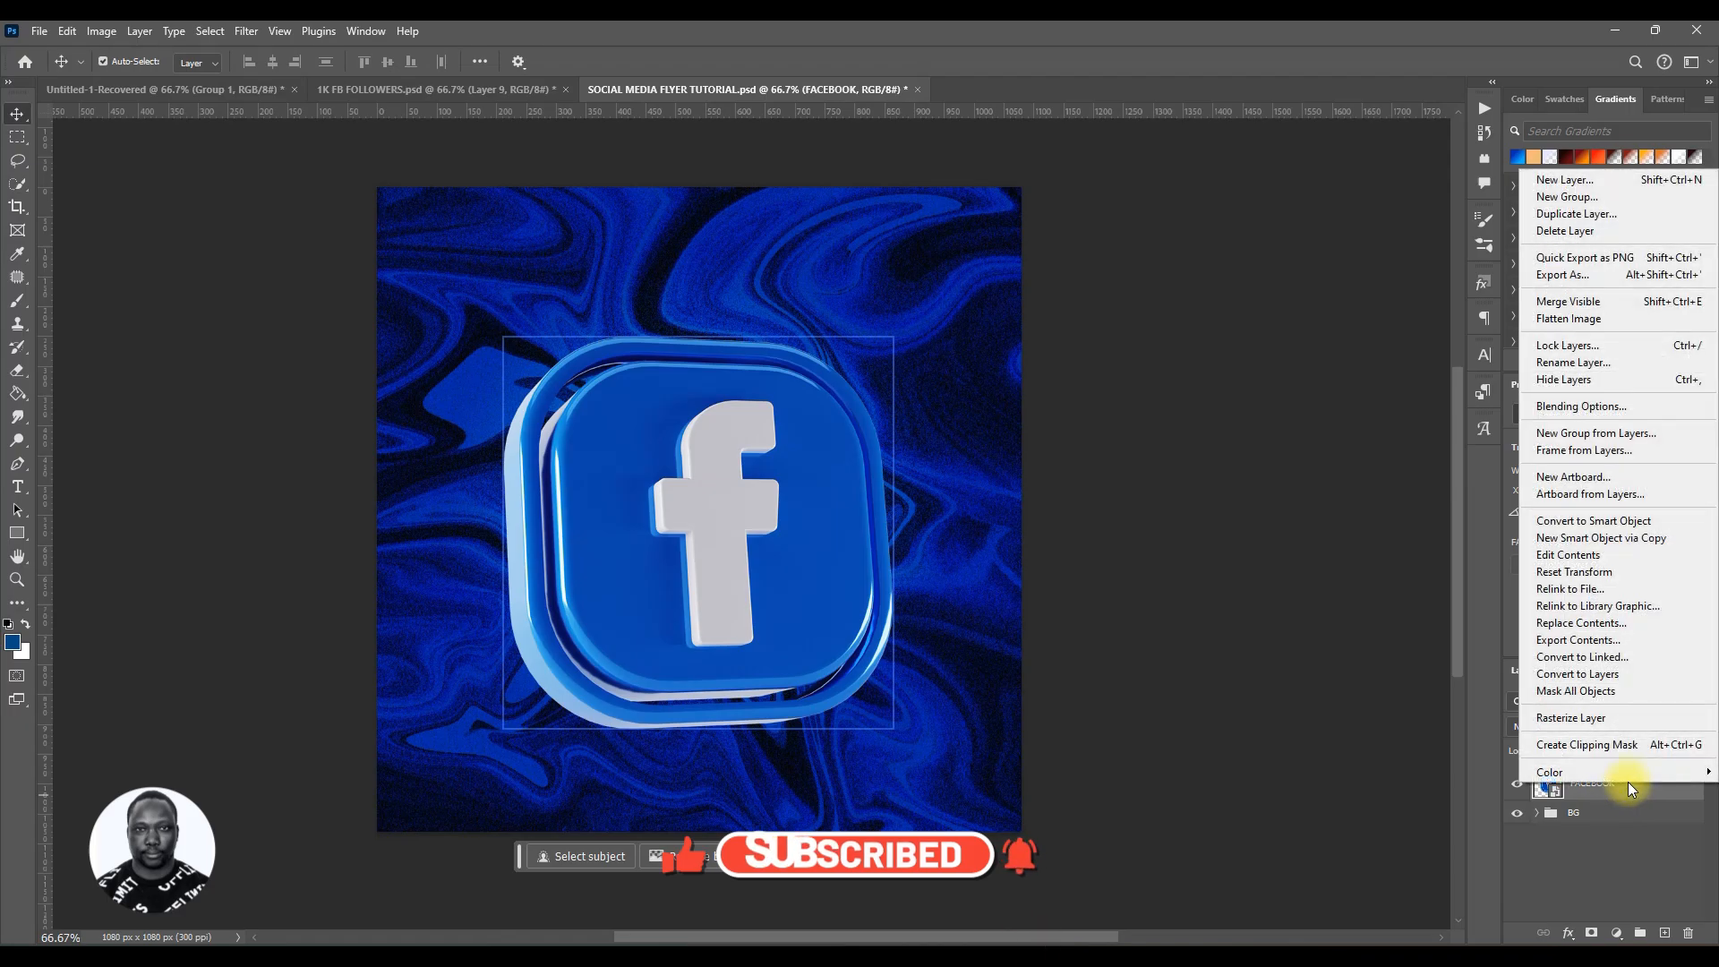
{"action": "left_click", "coordinate": [1631, 716]}
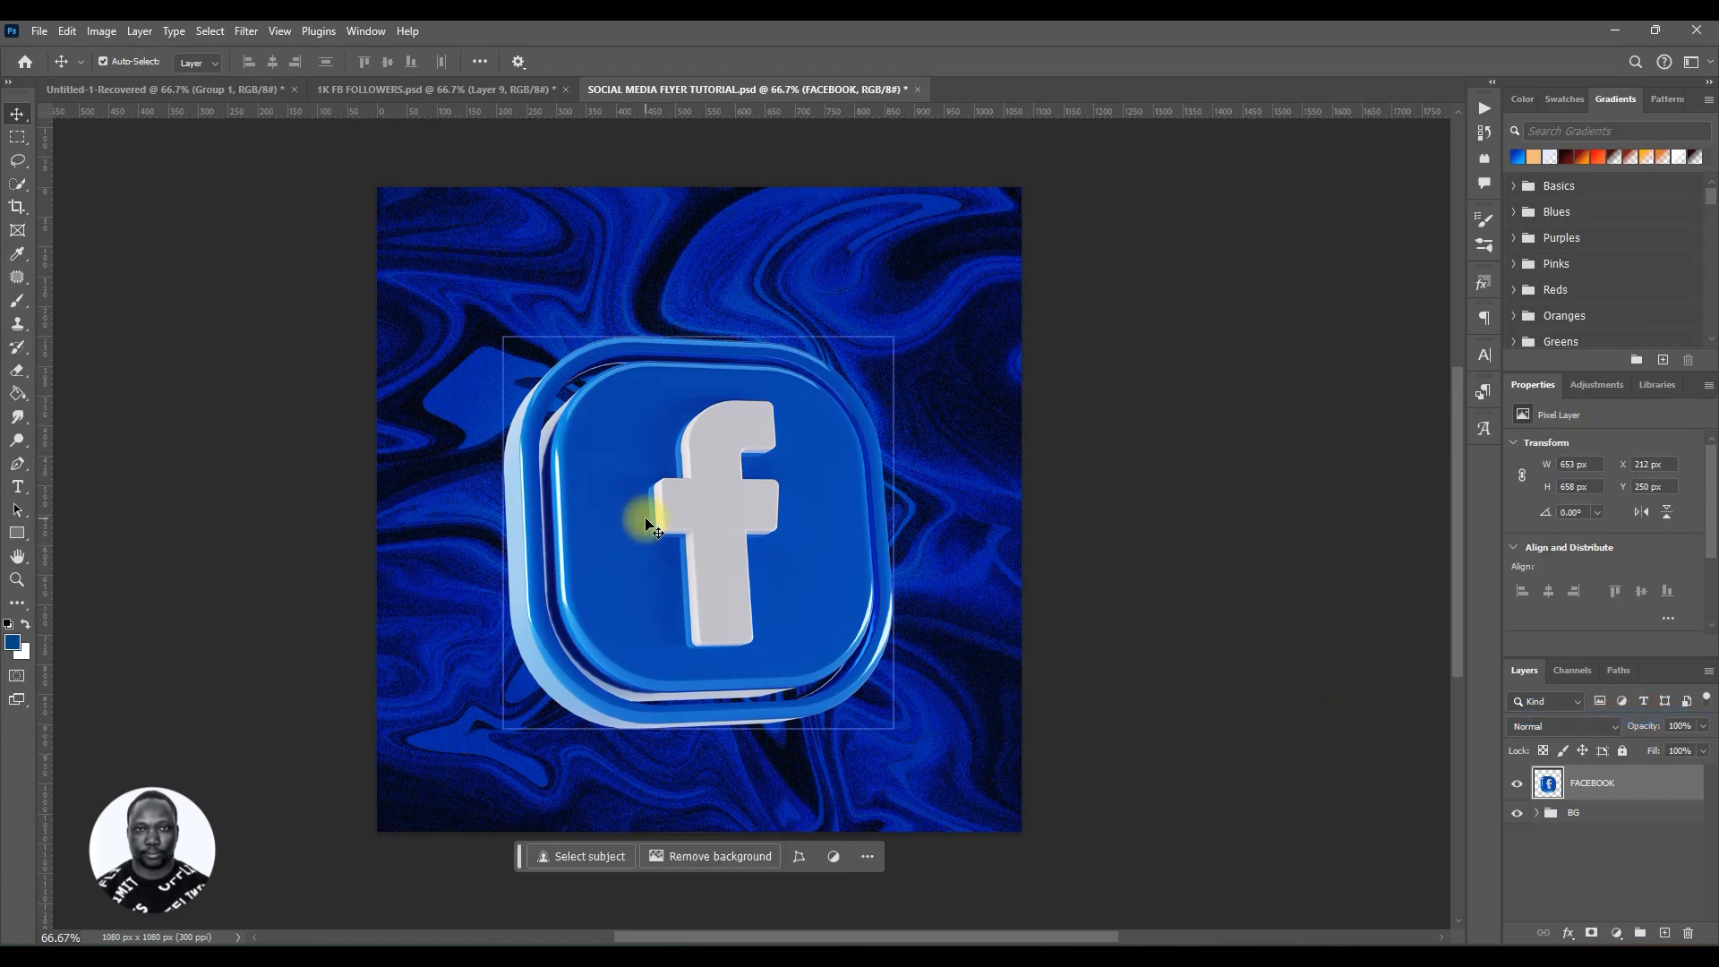
Step: Move the Facebook icon slightly up and to the left
{"action": "key", "text": "ctrl"}
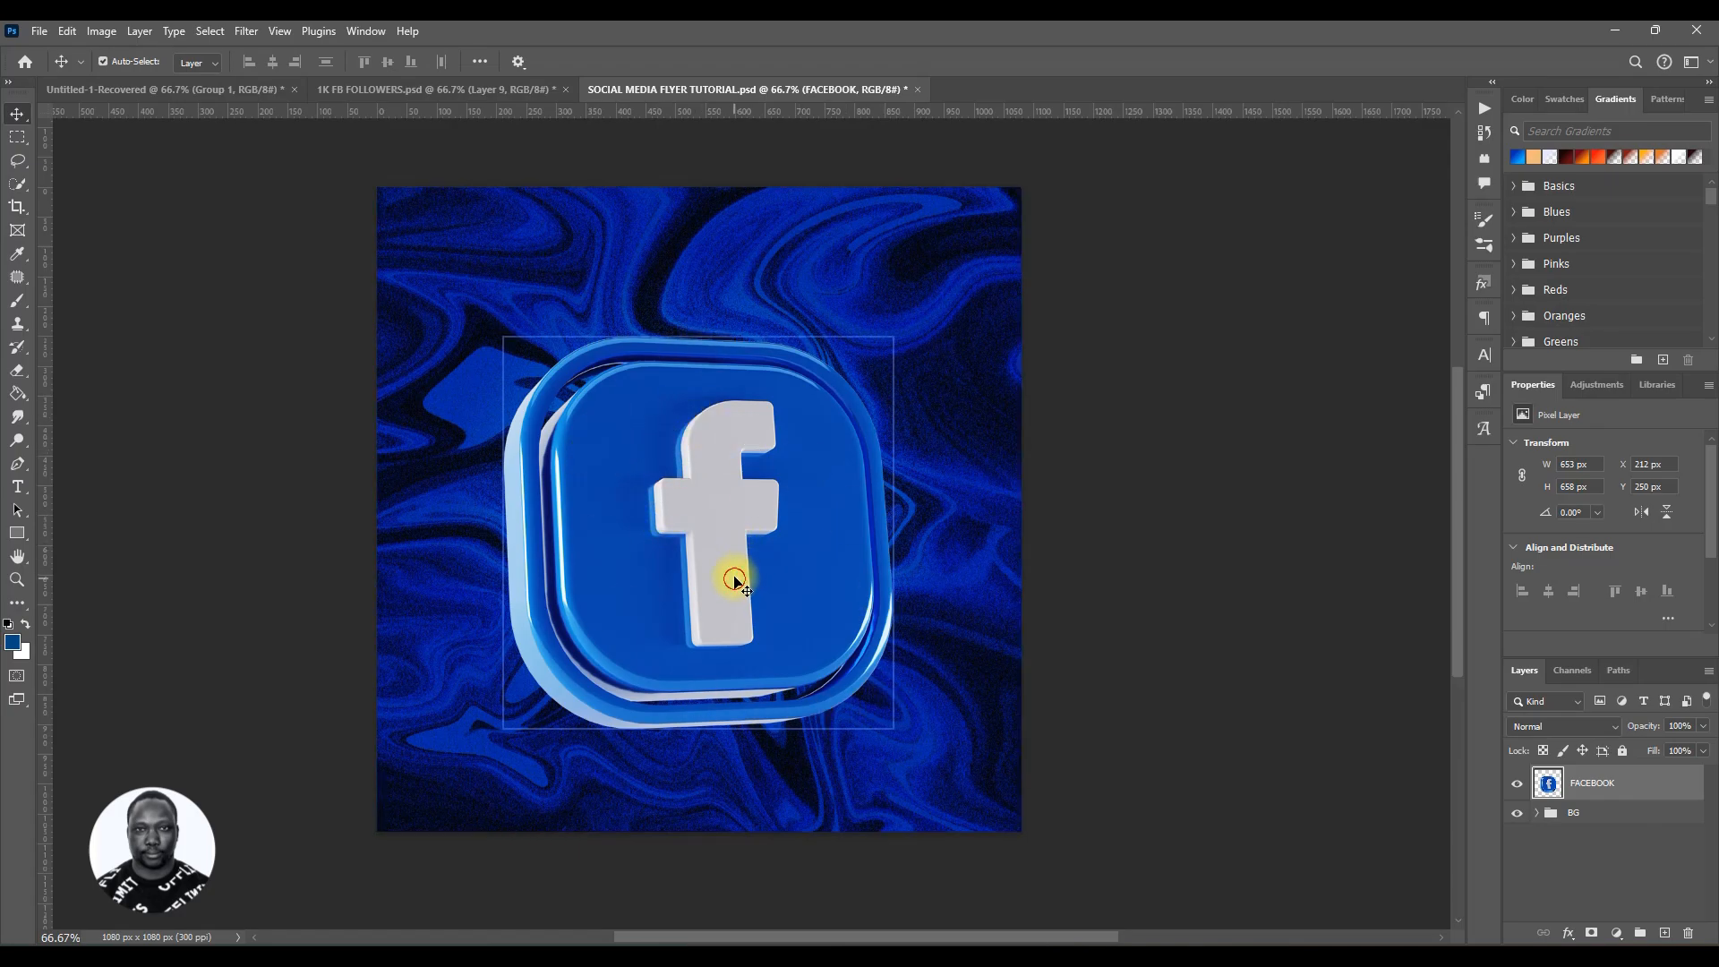
{"action": "mouse_move", "coordinate": [734, 580]}
{"action": "left_mouse_down"}
{"action": "mouse_move", "coordinate": [731, 547]}
{"action": "mouse_move", "coordinate": [724, 569]}
{"action": "left_mouse_up"}
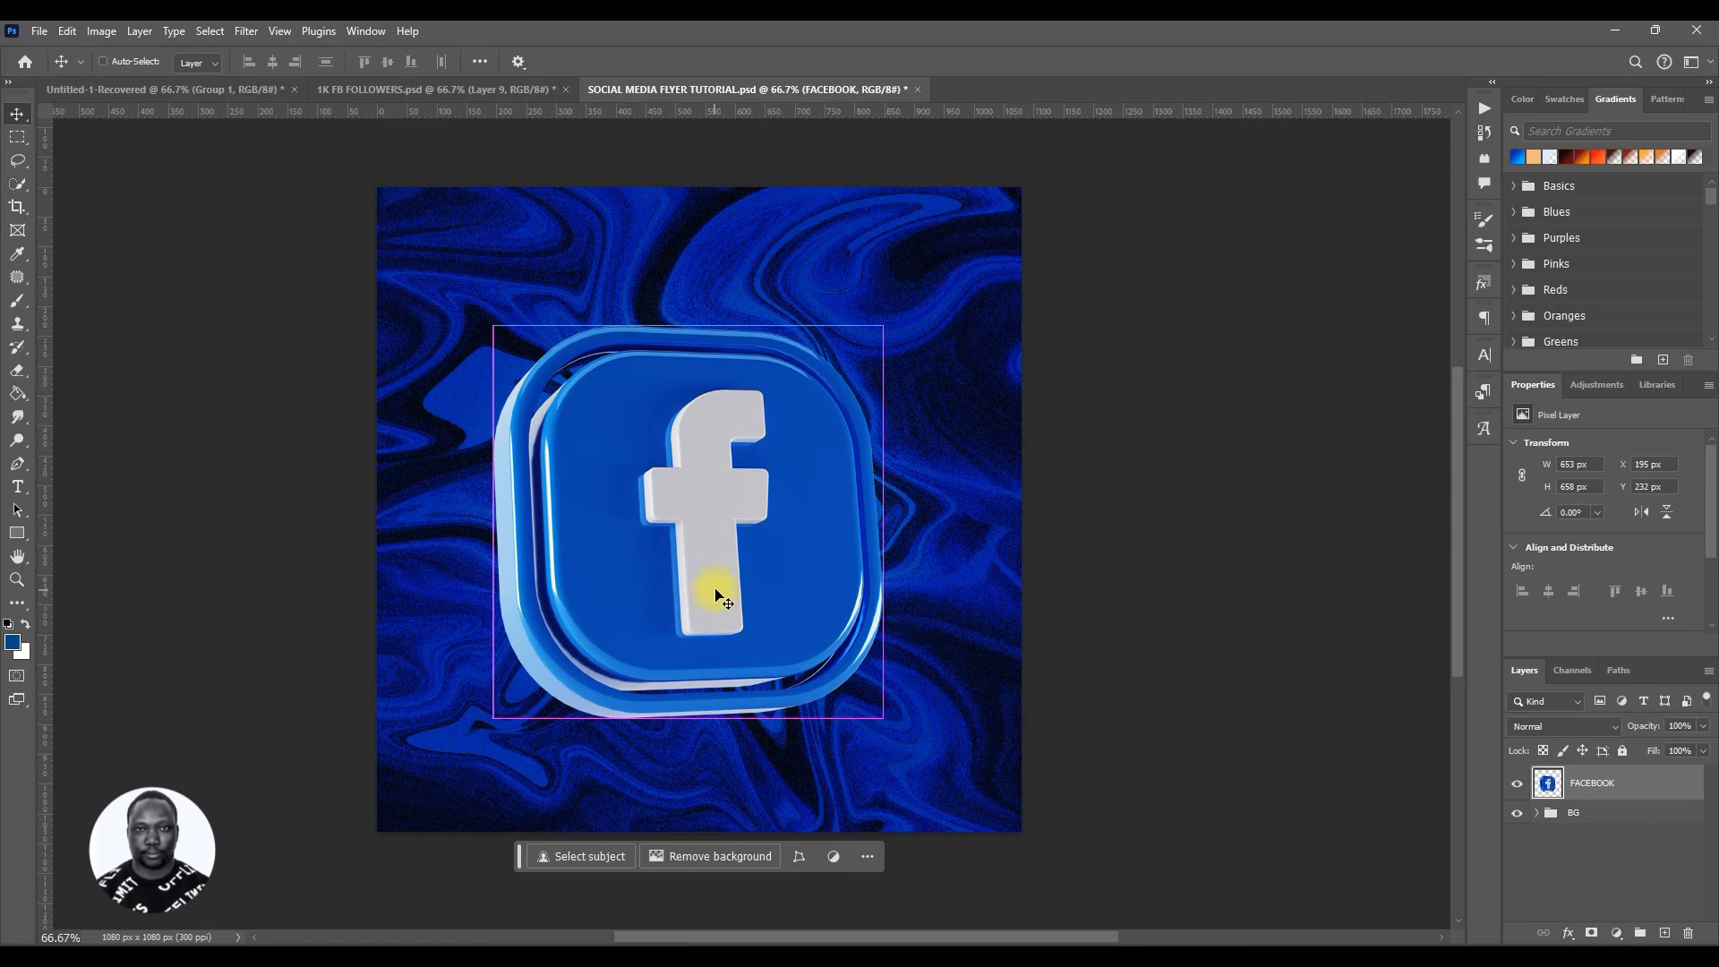
Step: Try skewing the Facebook icon by pulling its right-hand corners inward
{"action": "key", "text": "ctrl+t"}
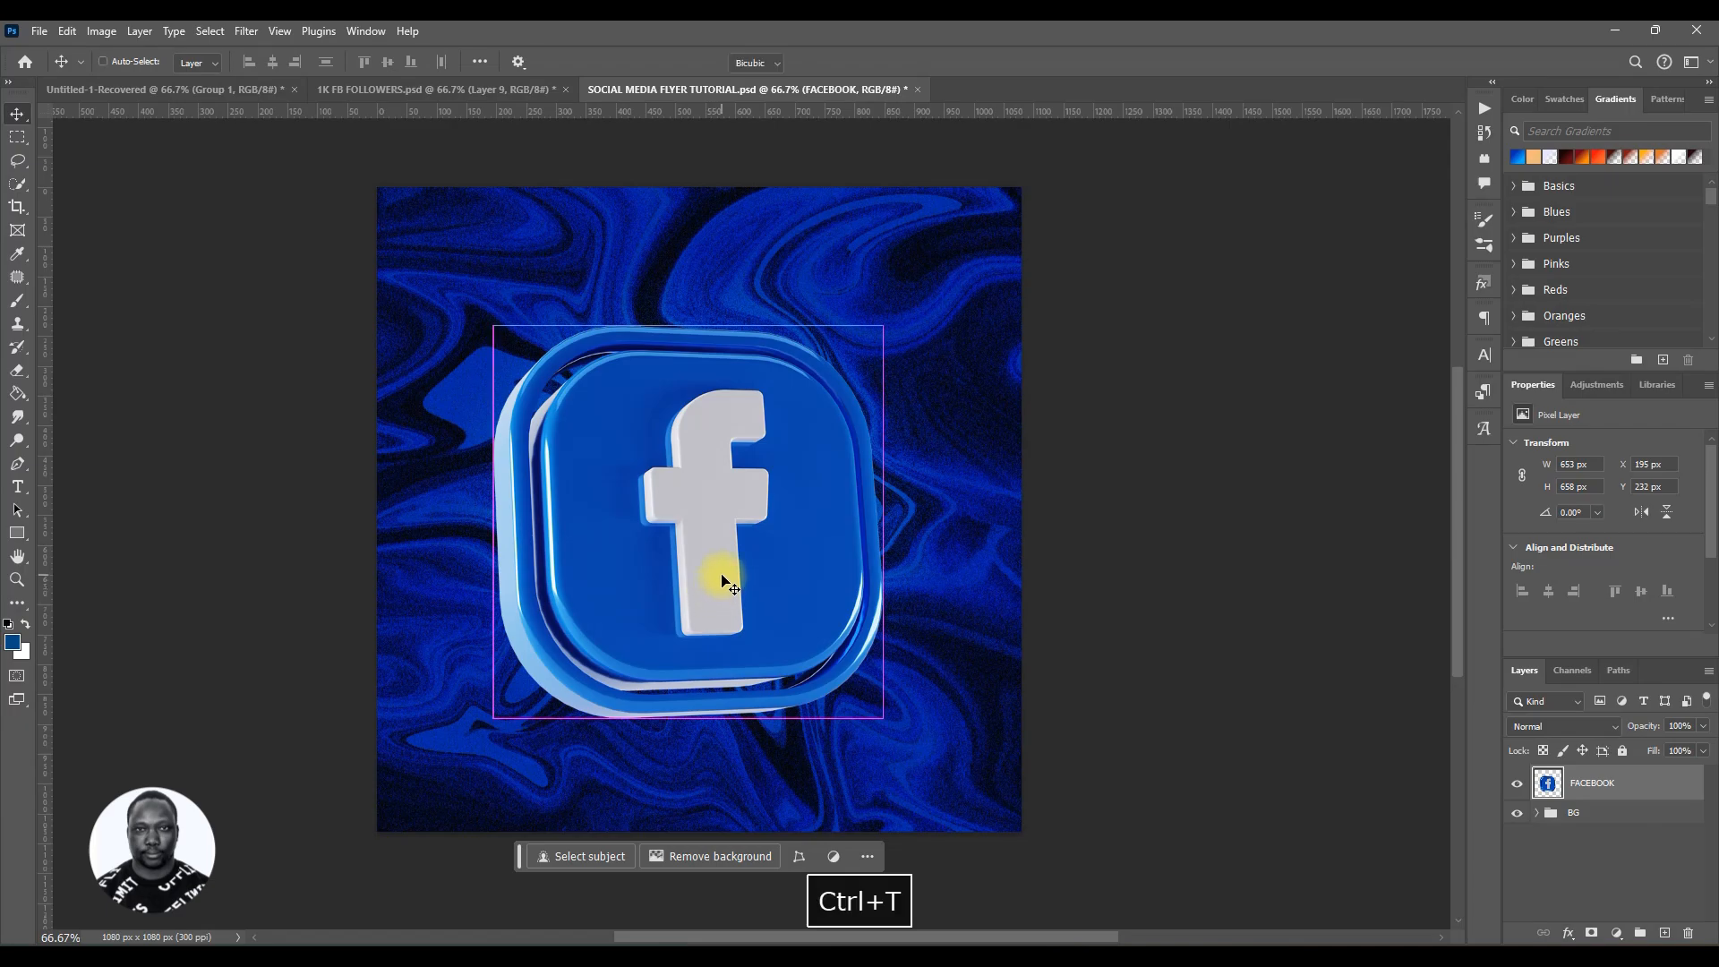
{"action": "right_click", "coordinate": [656, 476]}
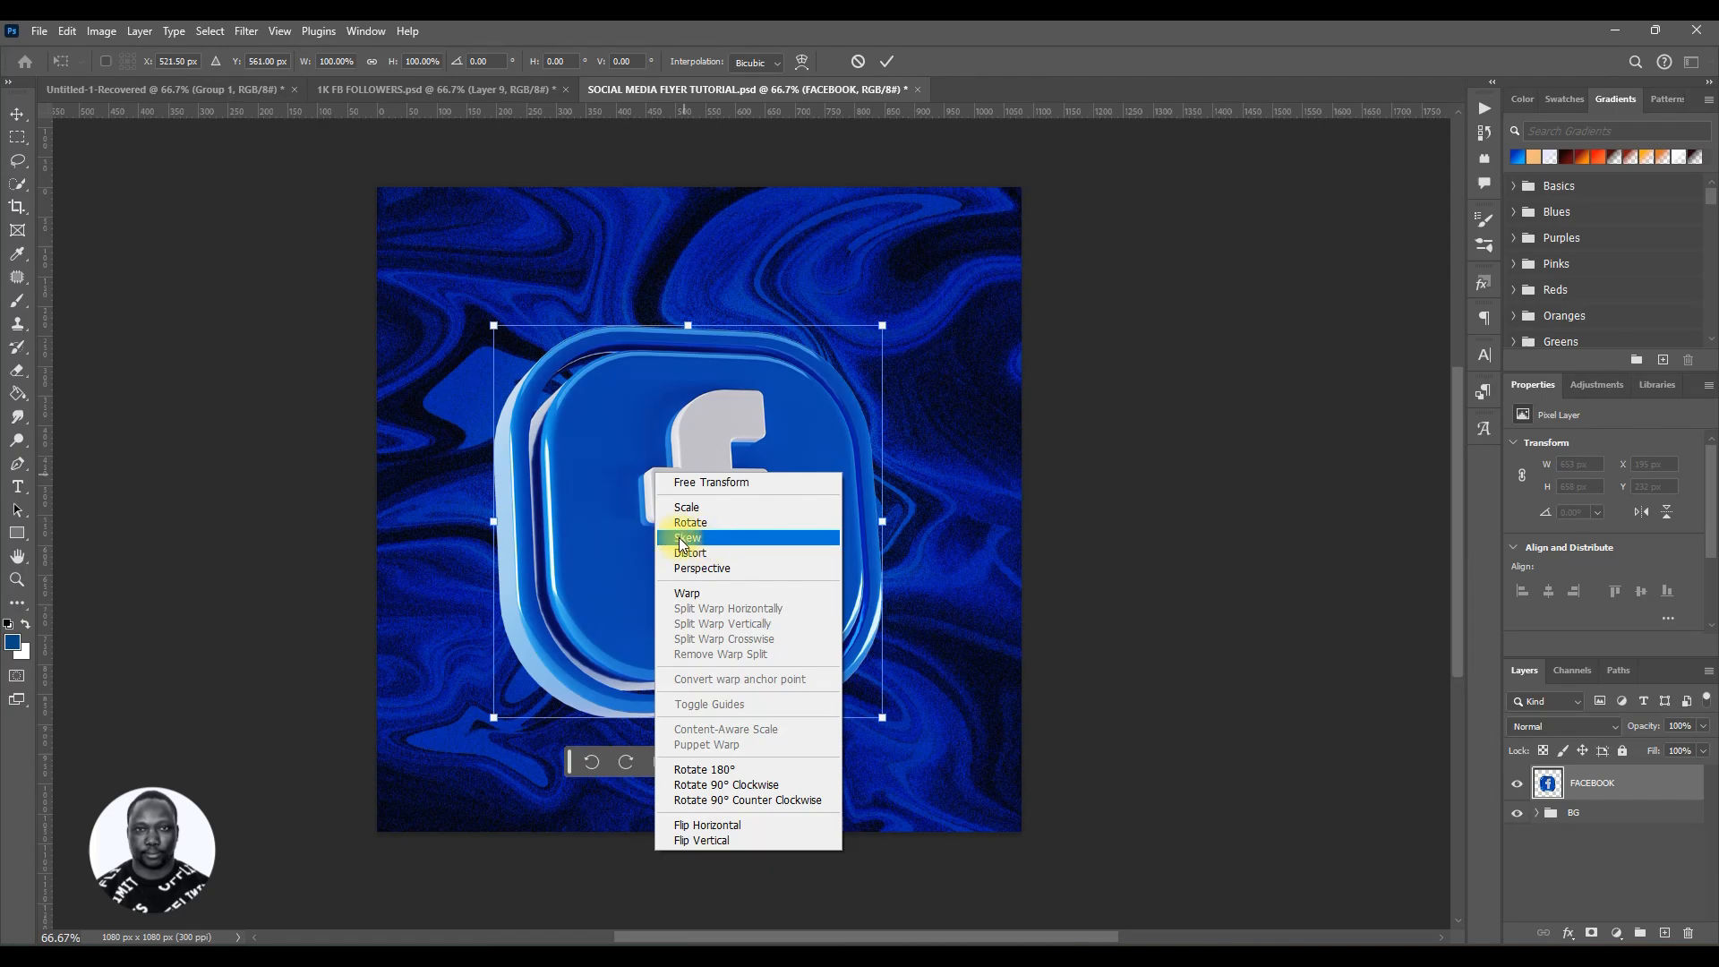
{"action": "left_click", "coordinate": [725, 538]}
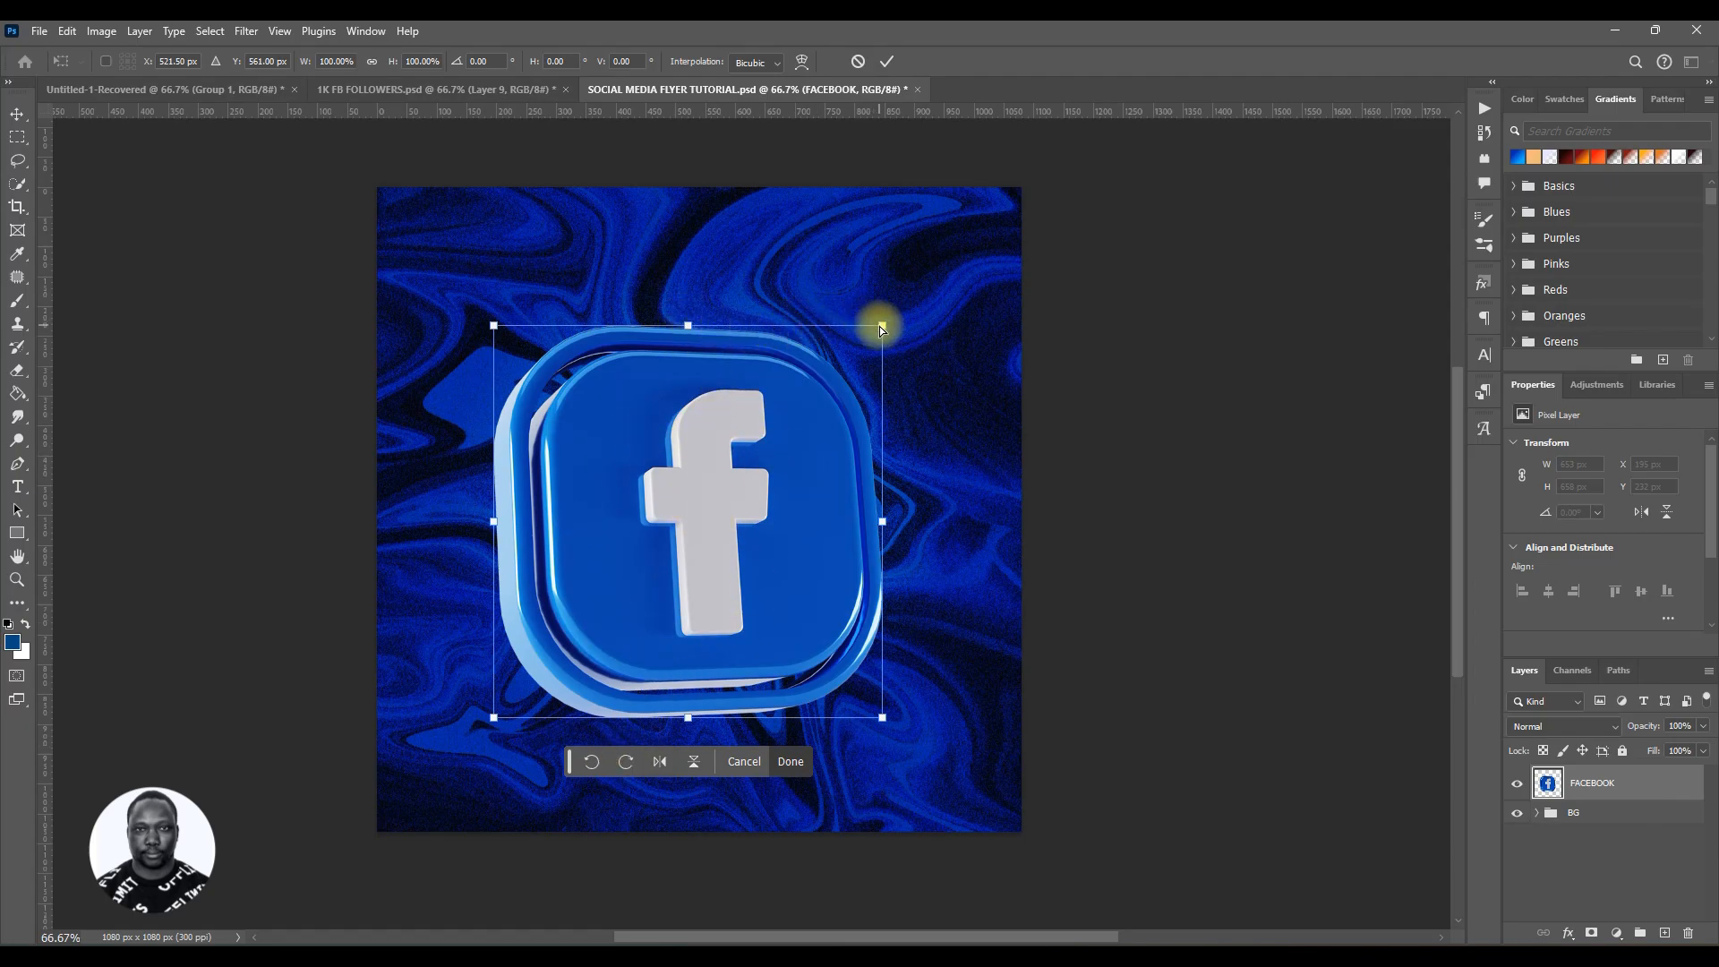
{"action": "left_click_drag", "start_coordinate": [882, 326], "coordinate": [779, 357]}
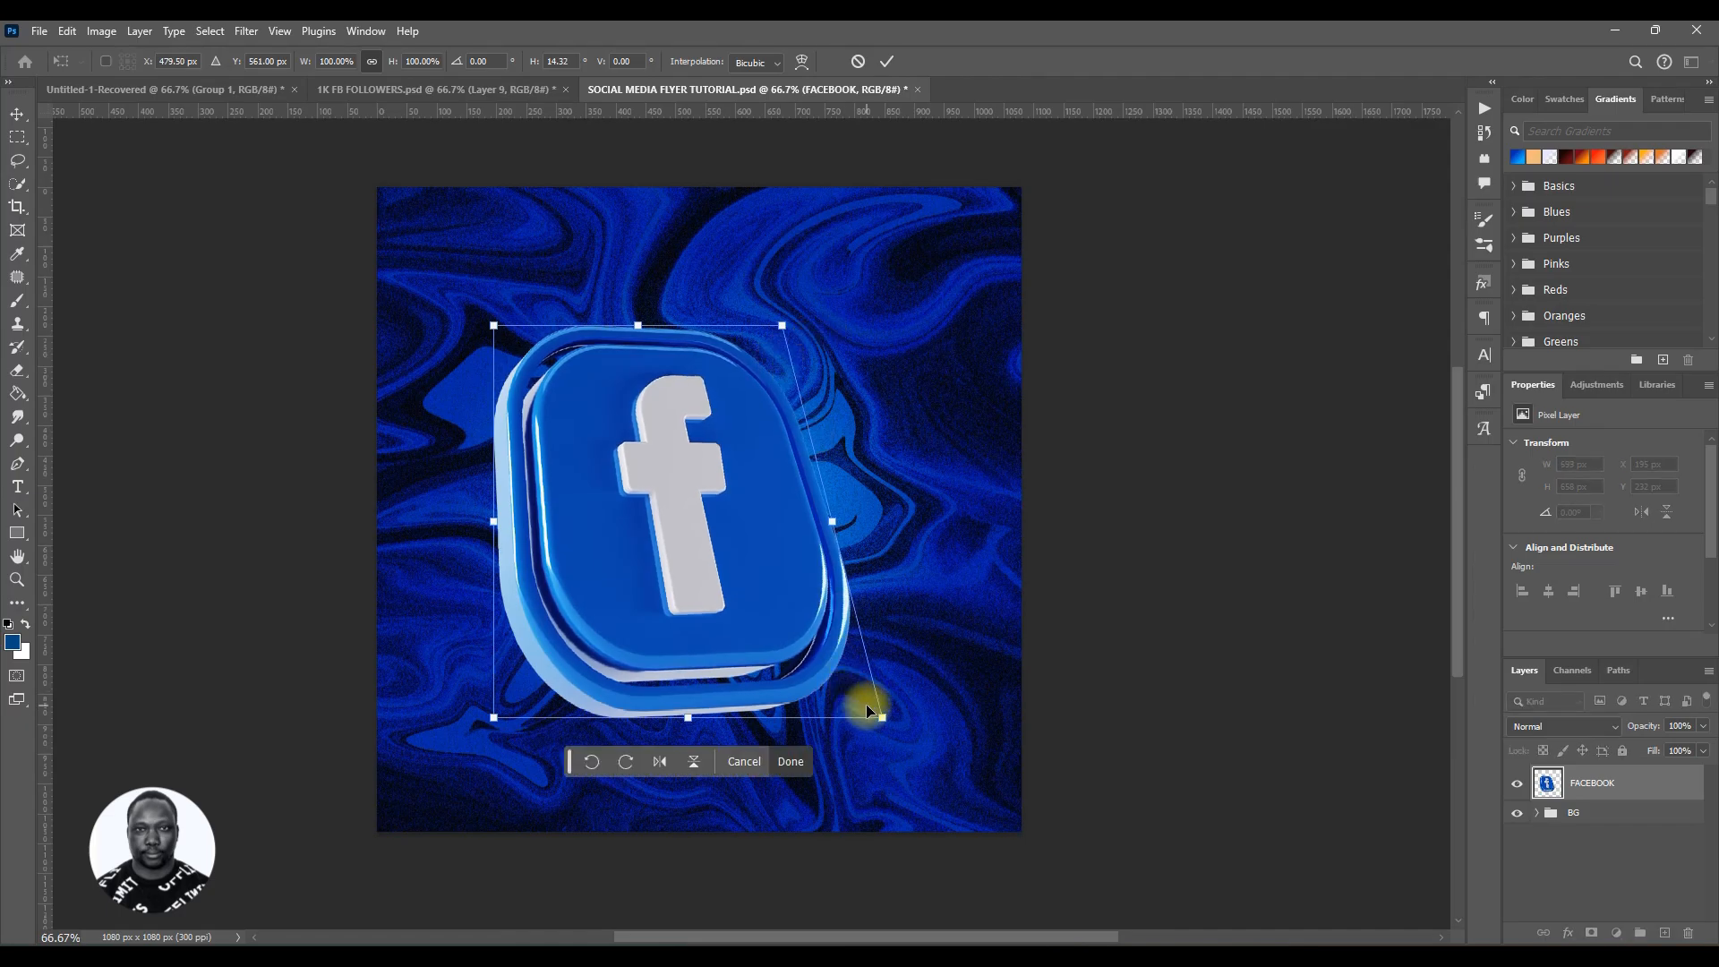
{"action": "left_click_drag", "start_coordinate": [881, 717], "coordinate": [772, 663]}
{"action": "key", "text": "ctrl+z"}
{"action": "key", "text": "ctrl+z"}
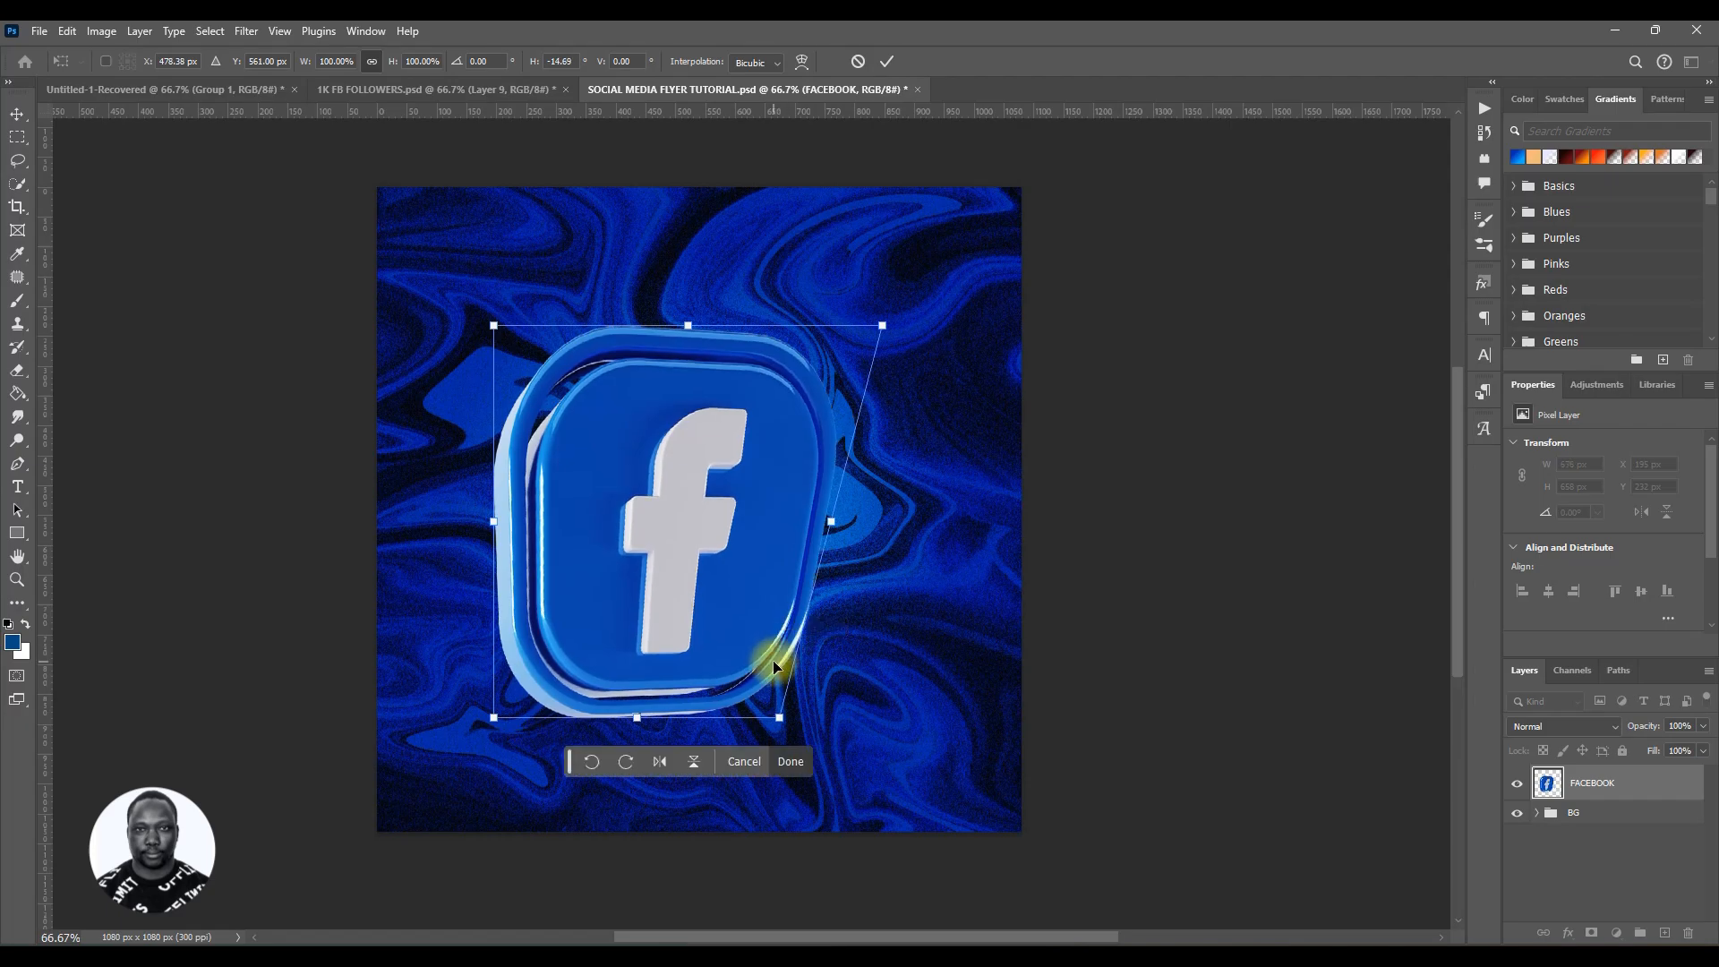
{"action": "key", "text": "ctrl+z"}
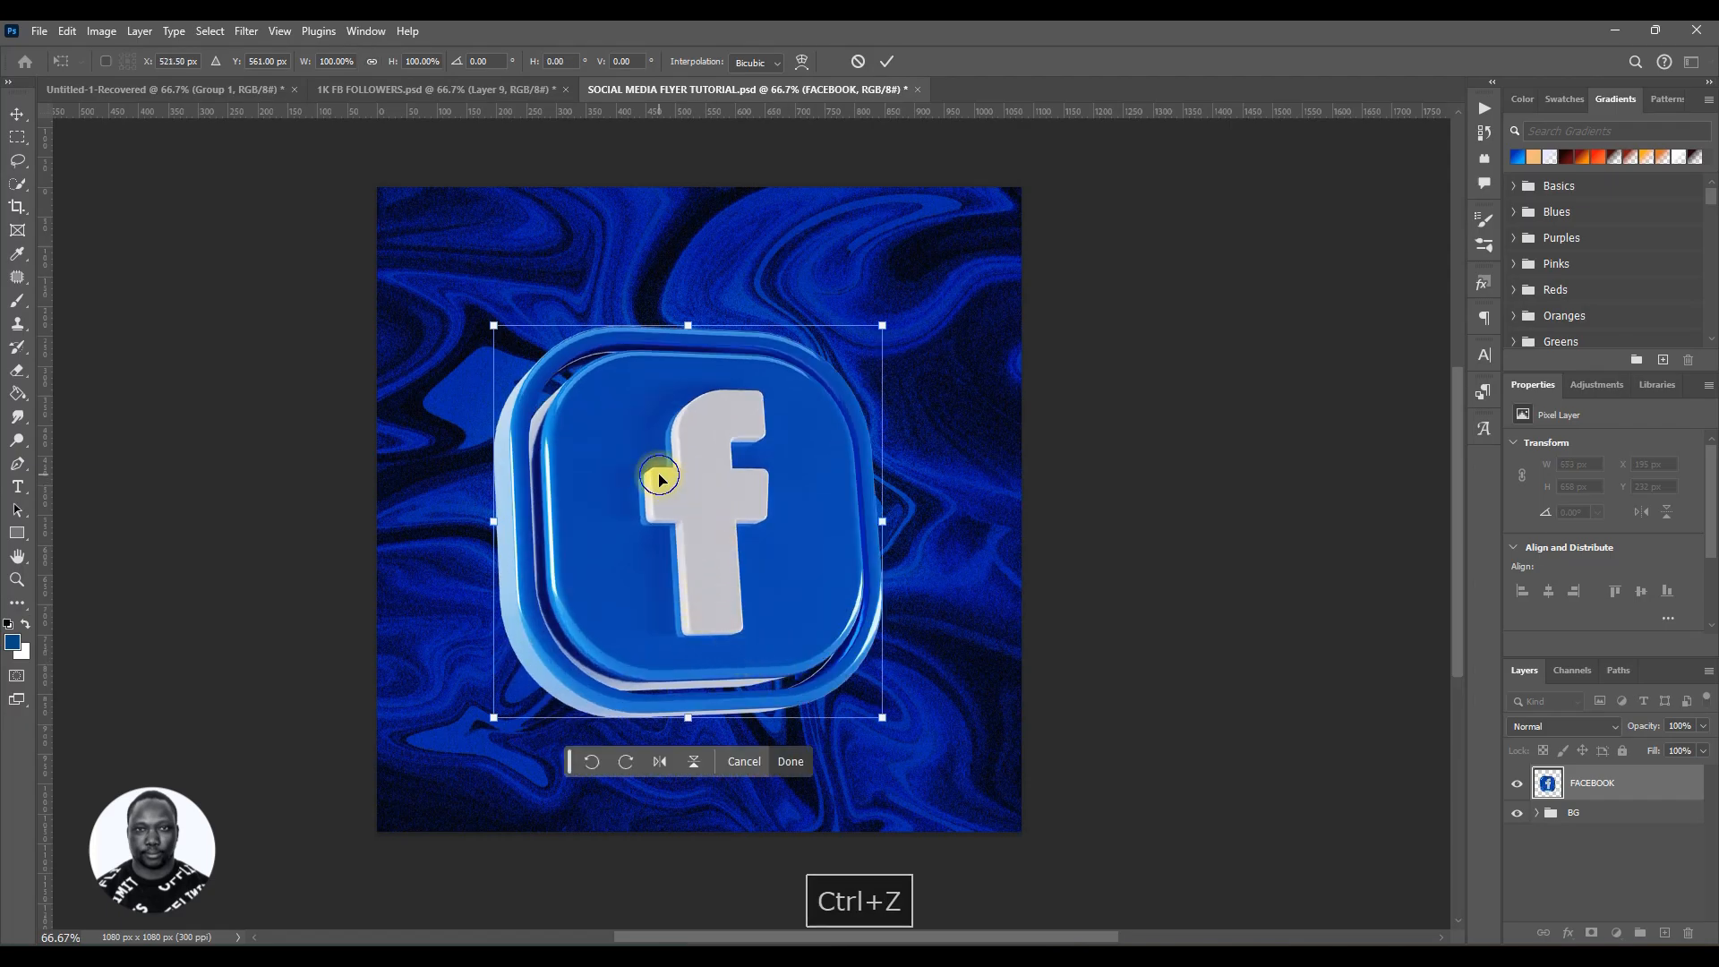
Step: Switch the transform to Distort and try pulling different corners of the icon inward
{"action": "right_click", "coordinate": [660, 474]}
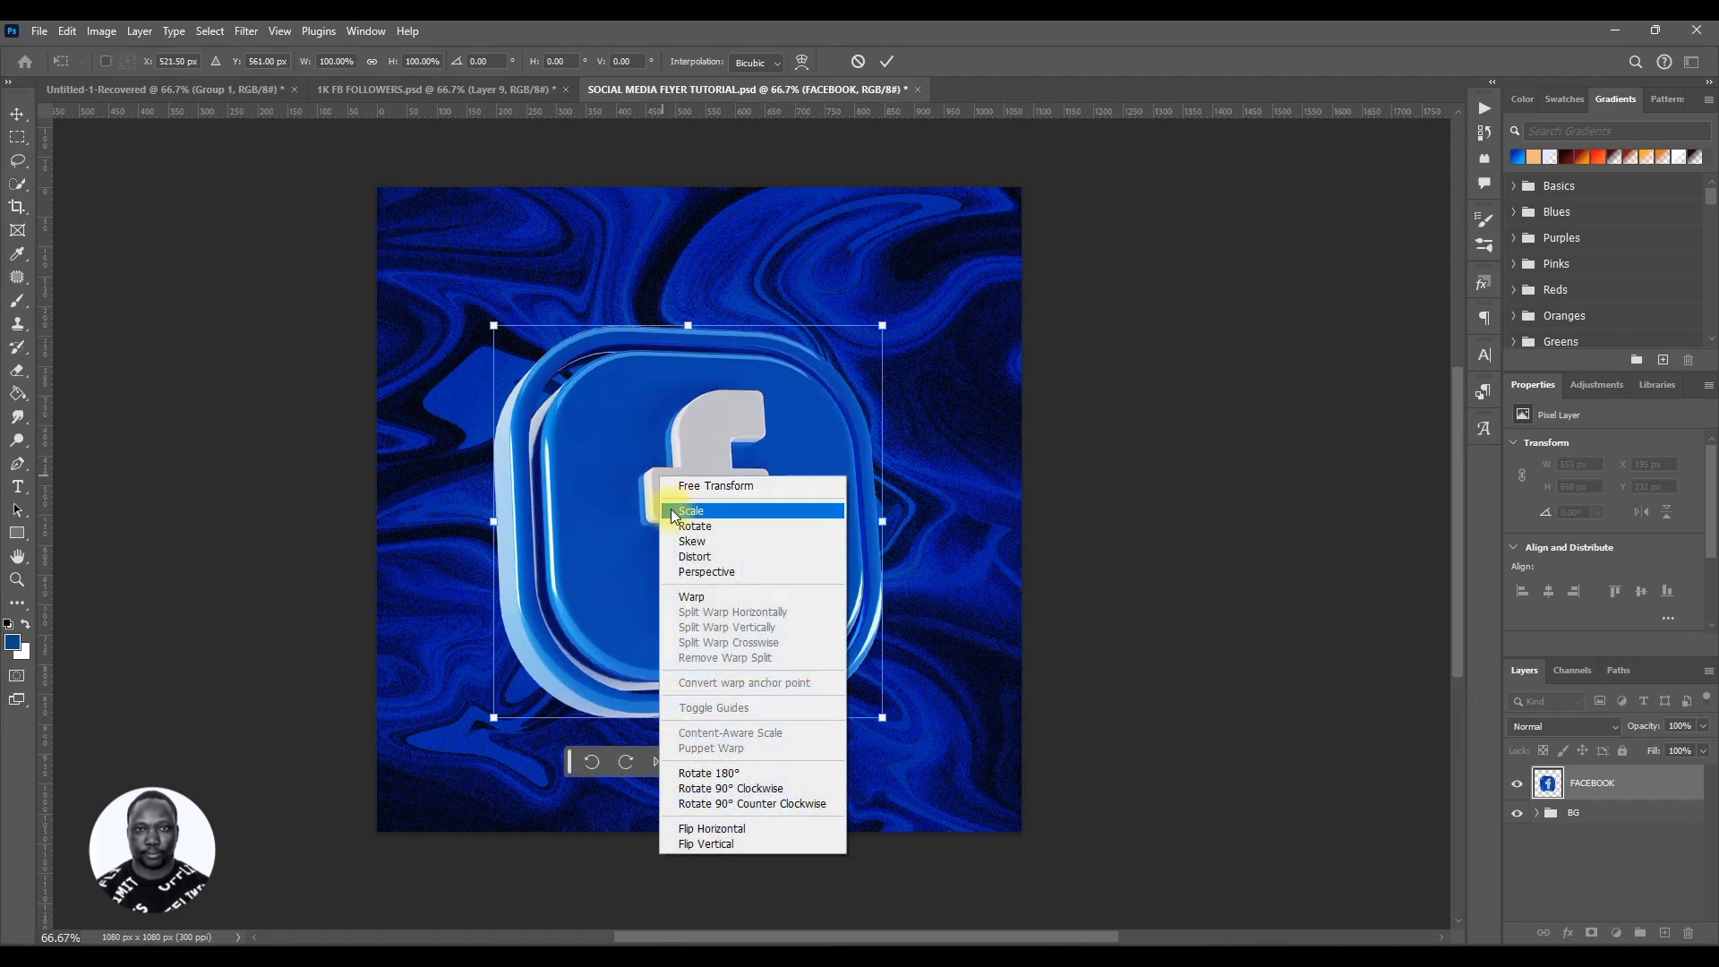
{"action": "left_click", "coordinate": [695, 556]}
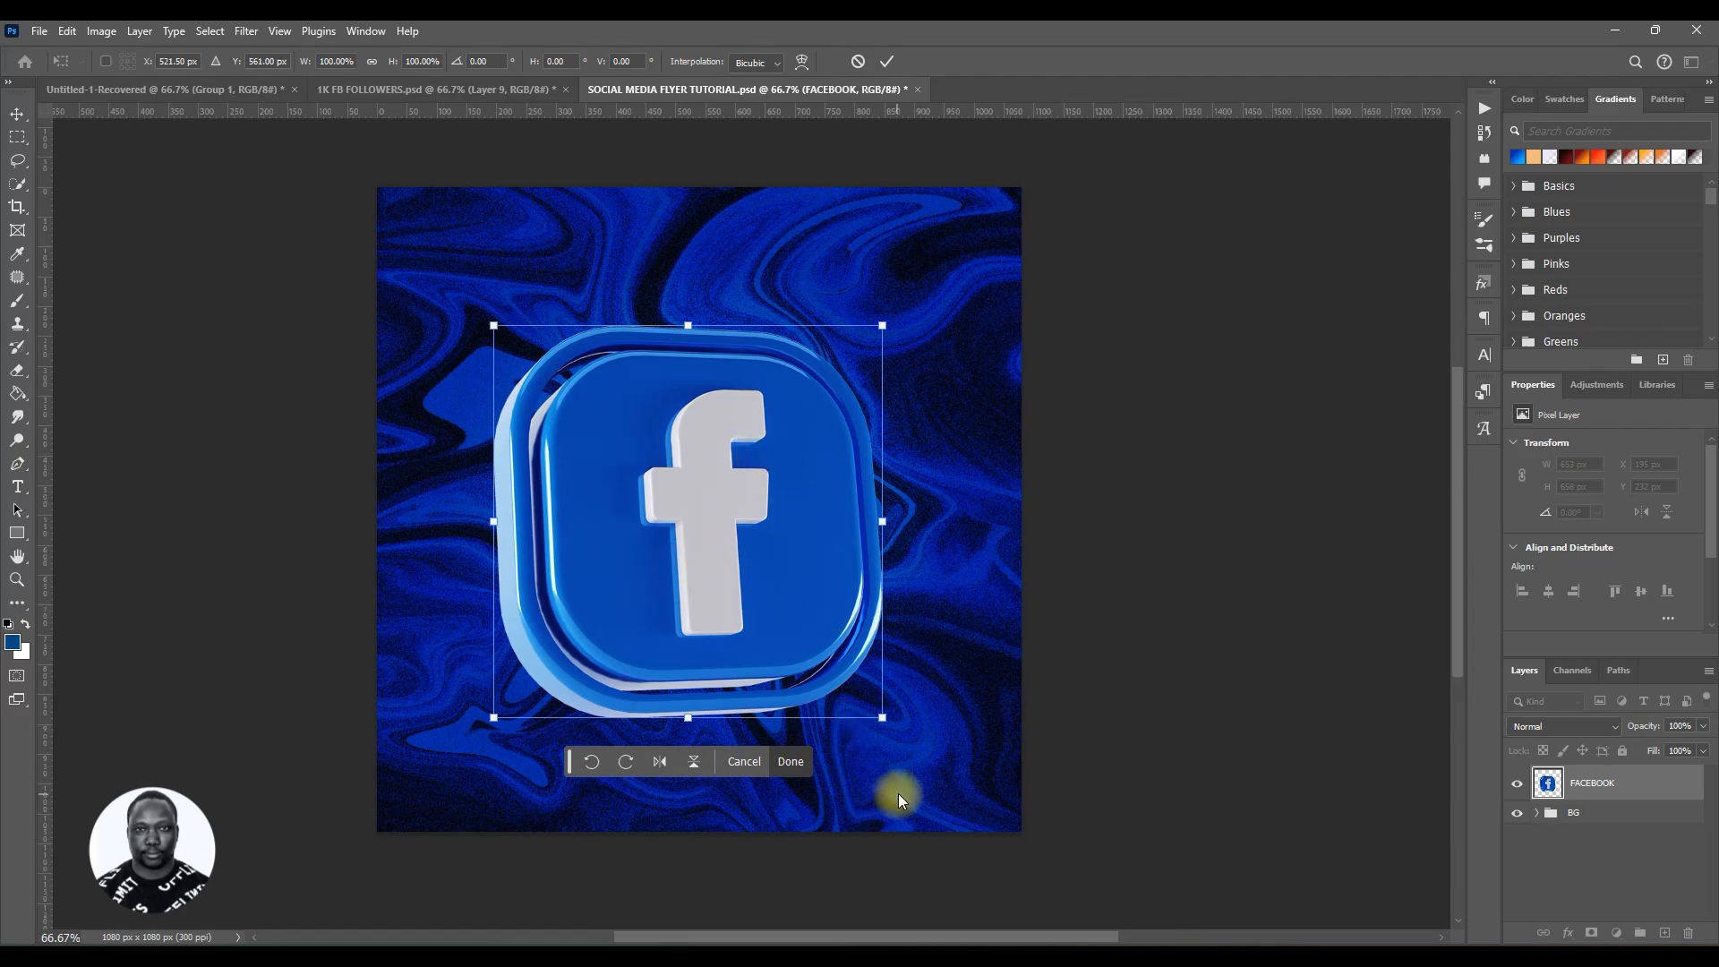
{"action": "left_click_drag", "start_coordinate": [882, 719], "coordinate": [796, 707]}
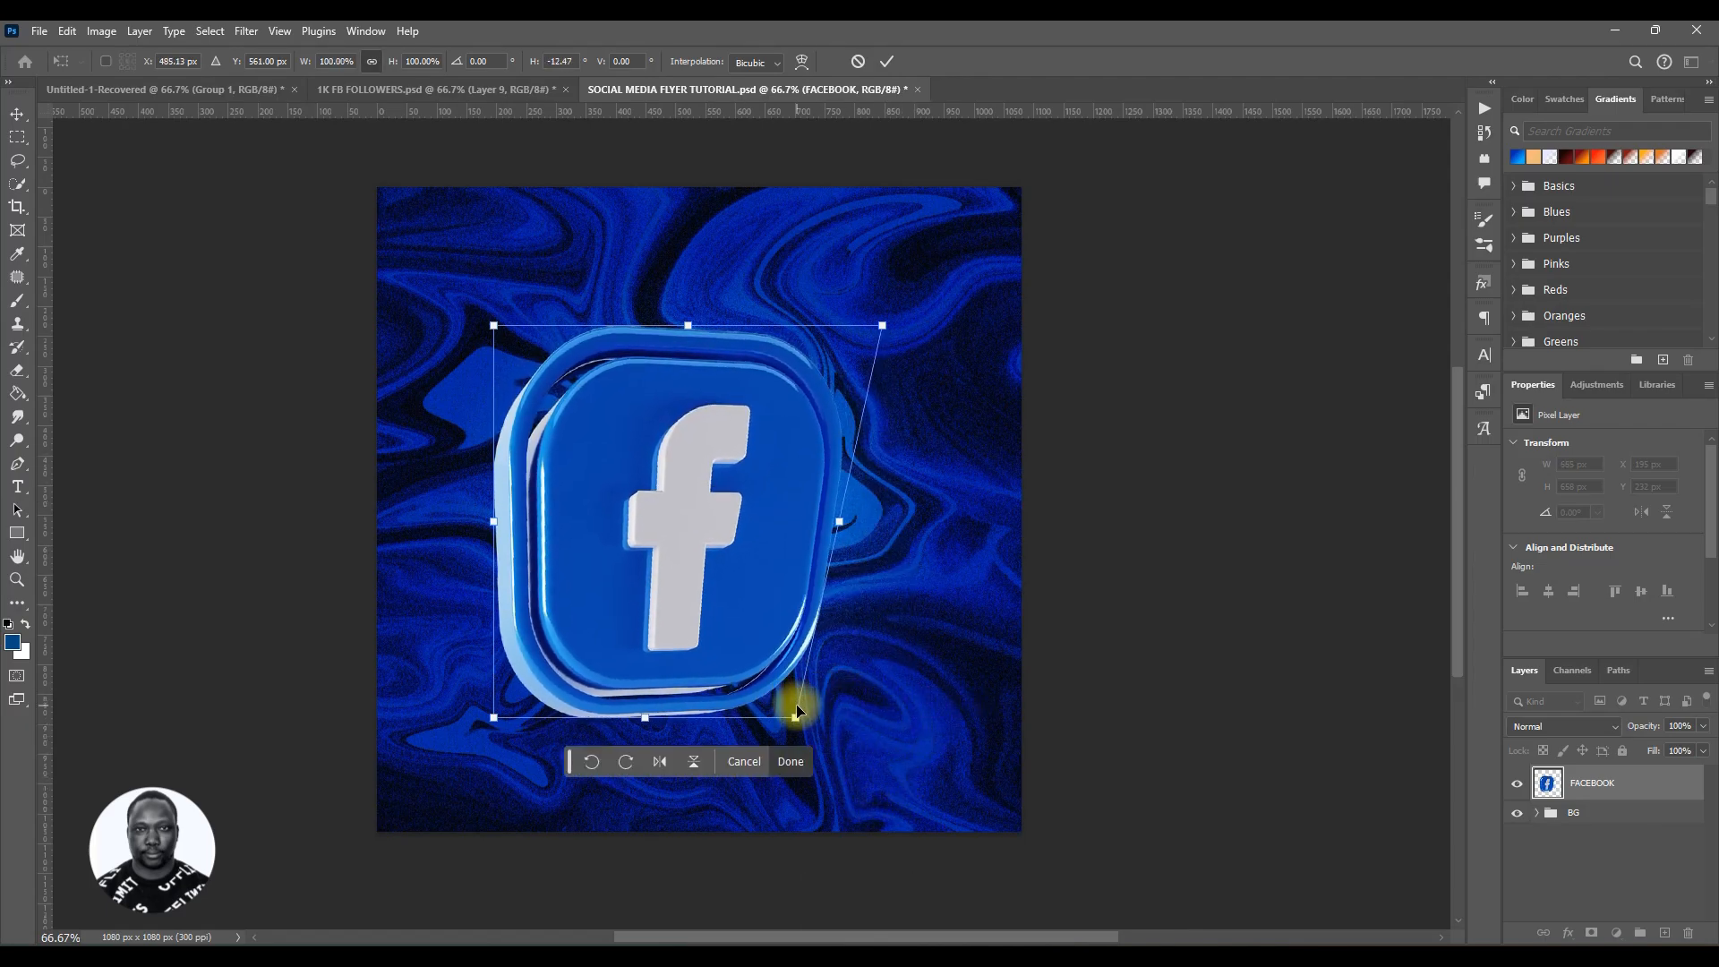
{"action": "key", "text": "ctrl+z"}
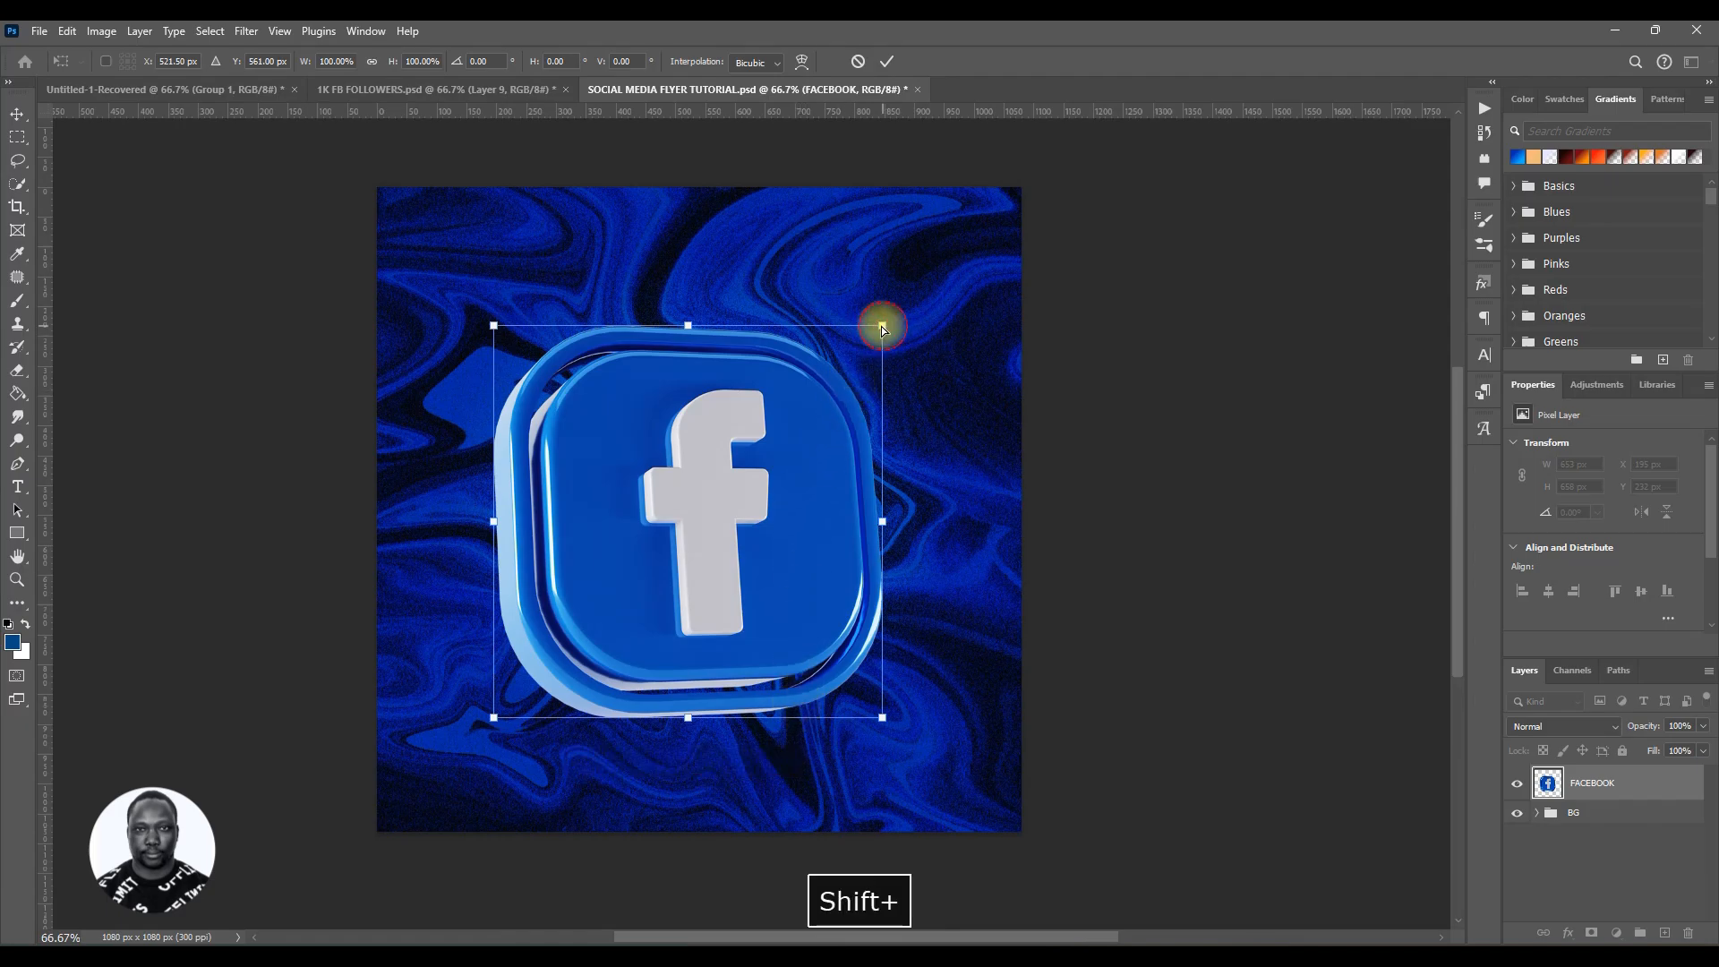
{"action": "left_click_drag", "start_coordinate": [882, 325], "coordinate": [818, 341]}
{"action": "left_click_drag", "start_coordinate": [853, 524], "coordinate": [851, 477]}
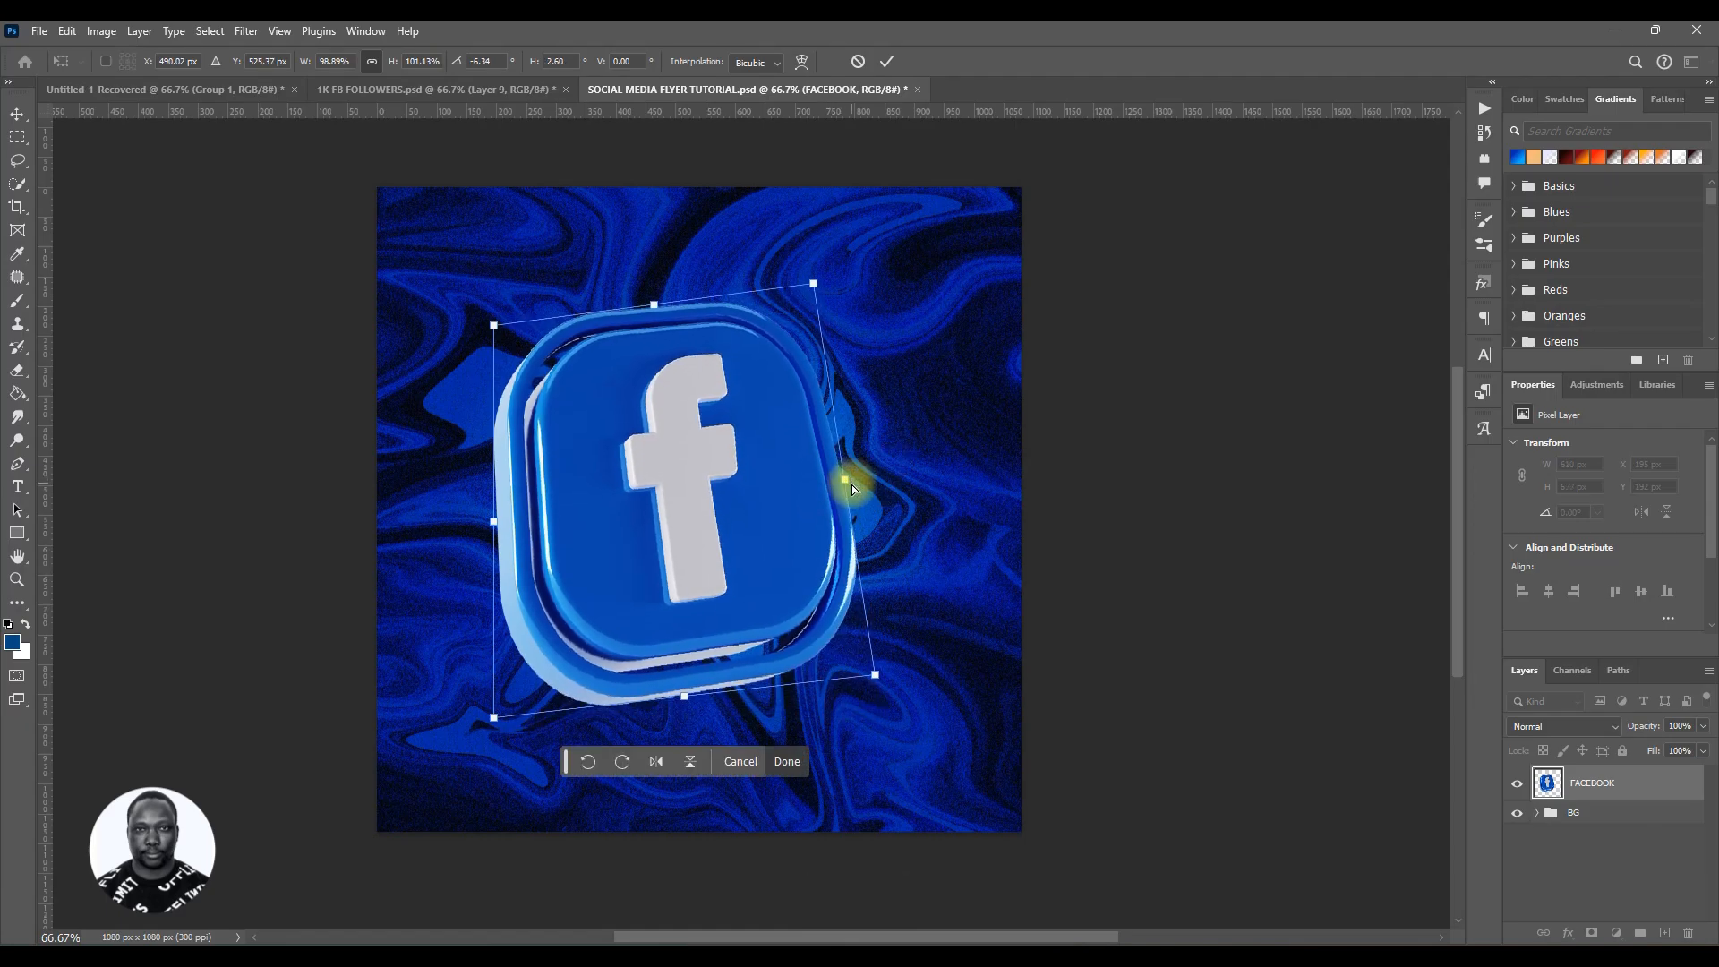
{"action": "key", "text": "ctrl+z"}
{"action": "key", "text": "ctrl+z"}
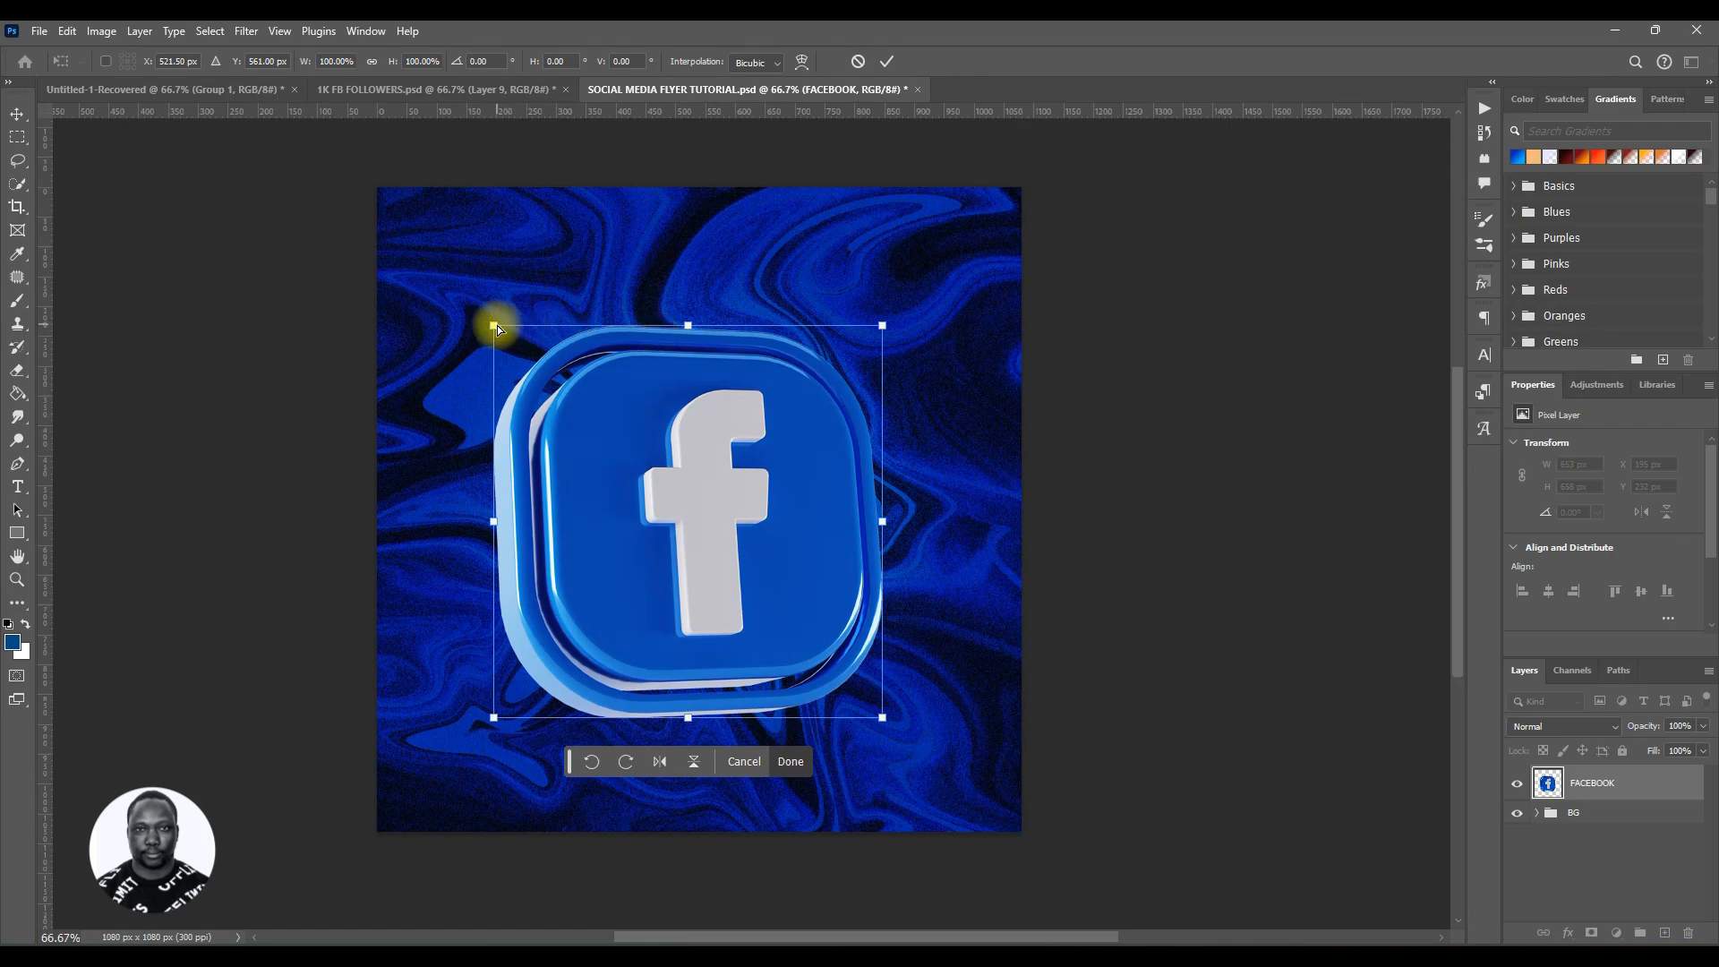
{"action": "left_click_drag", "start_coordinate": [494, 325], "coordinate": [636, 368]}
{"action": "key", "text": "ctrl+z"}
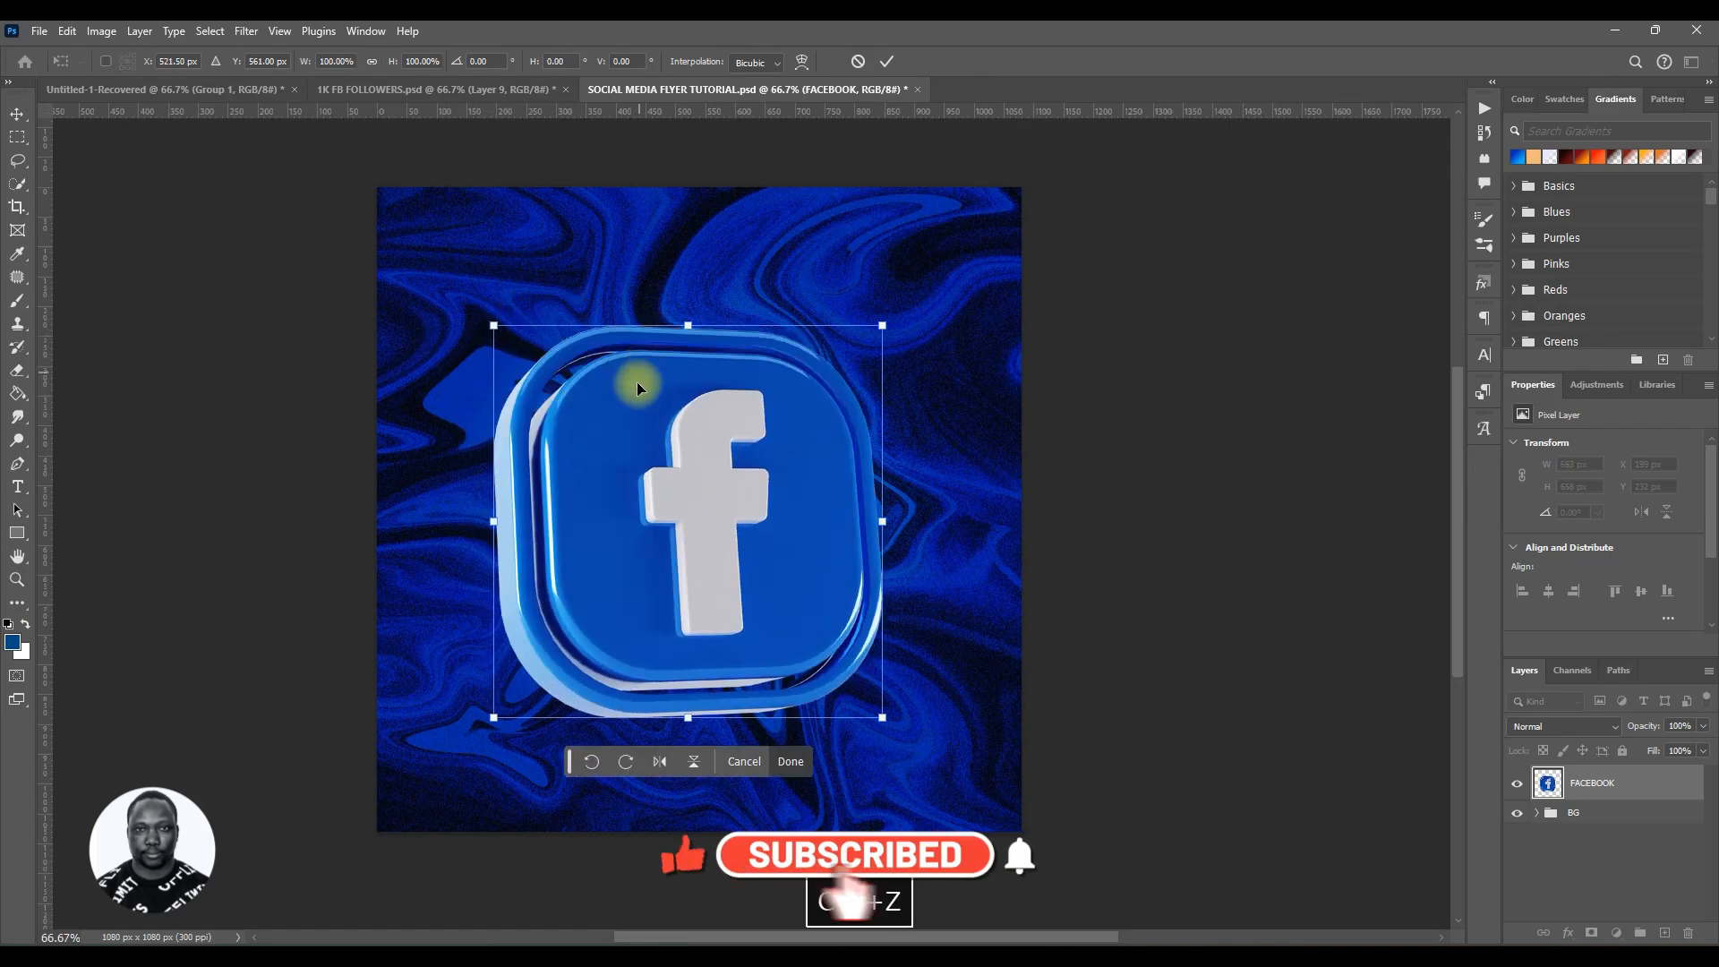
{"action": "left_click_drag", "start_coordinate": [883, 328], "coordinate": [820, 394]}
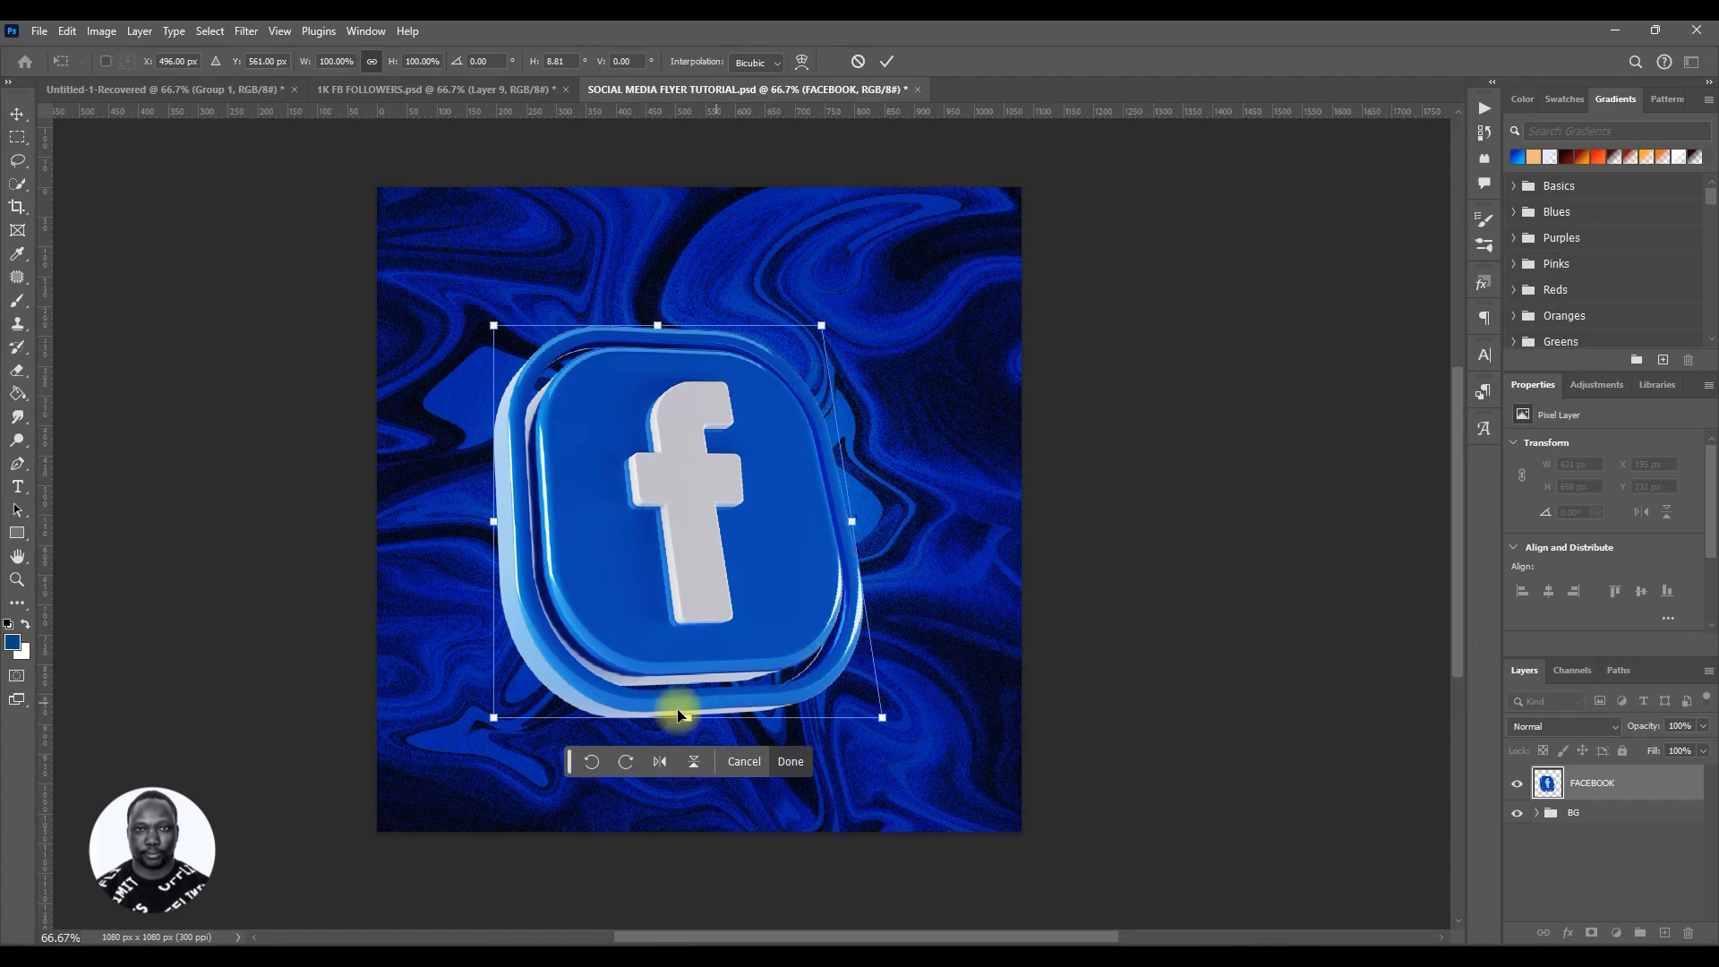
{"action": "left_click_drag", "start_coordinate": [494, 718], "coordinate": [526, 726]}
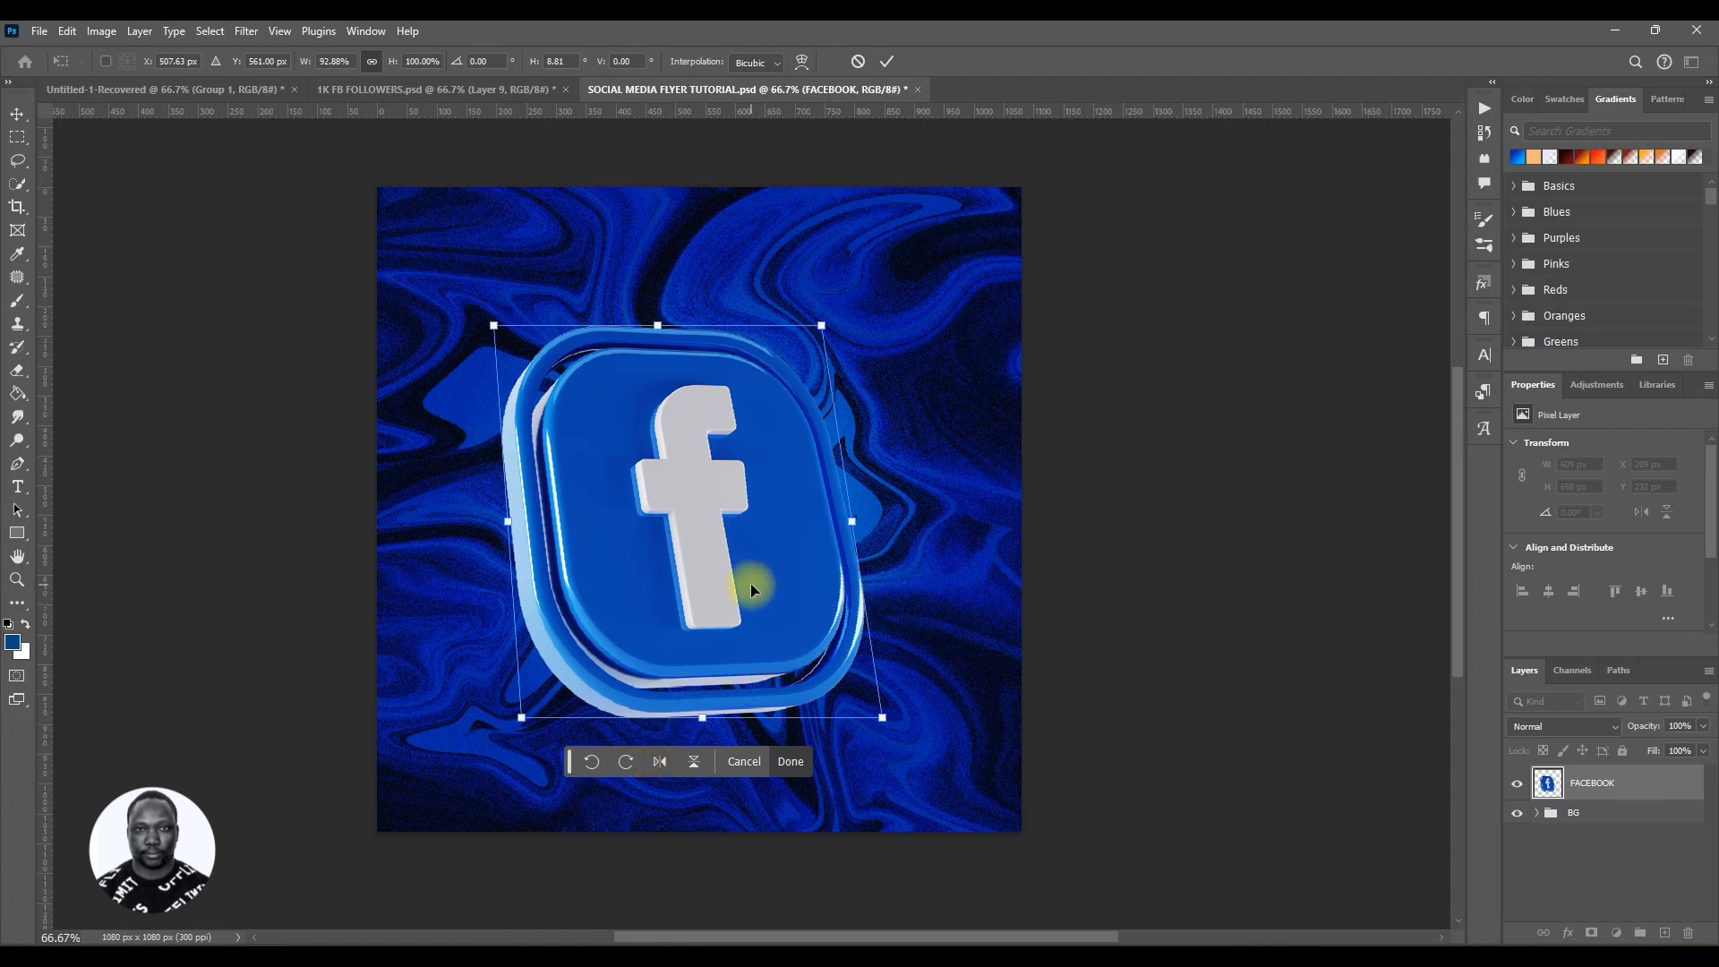
{"action": "key", "text": "ctrl+z"}
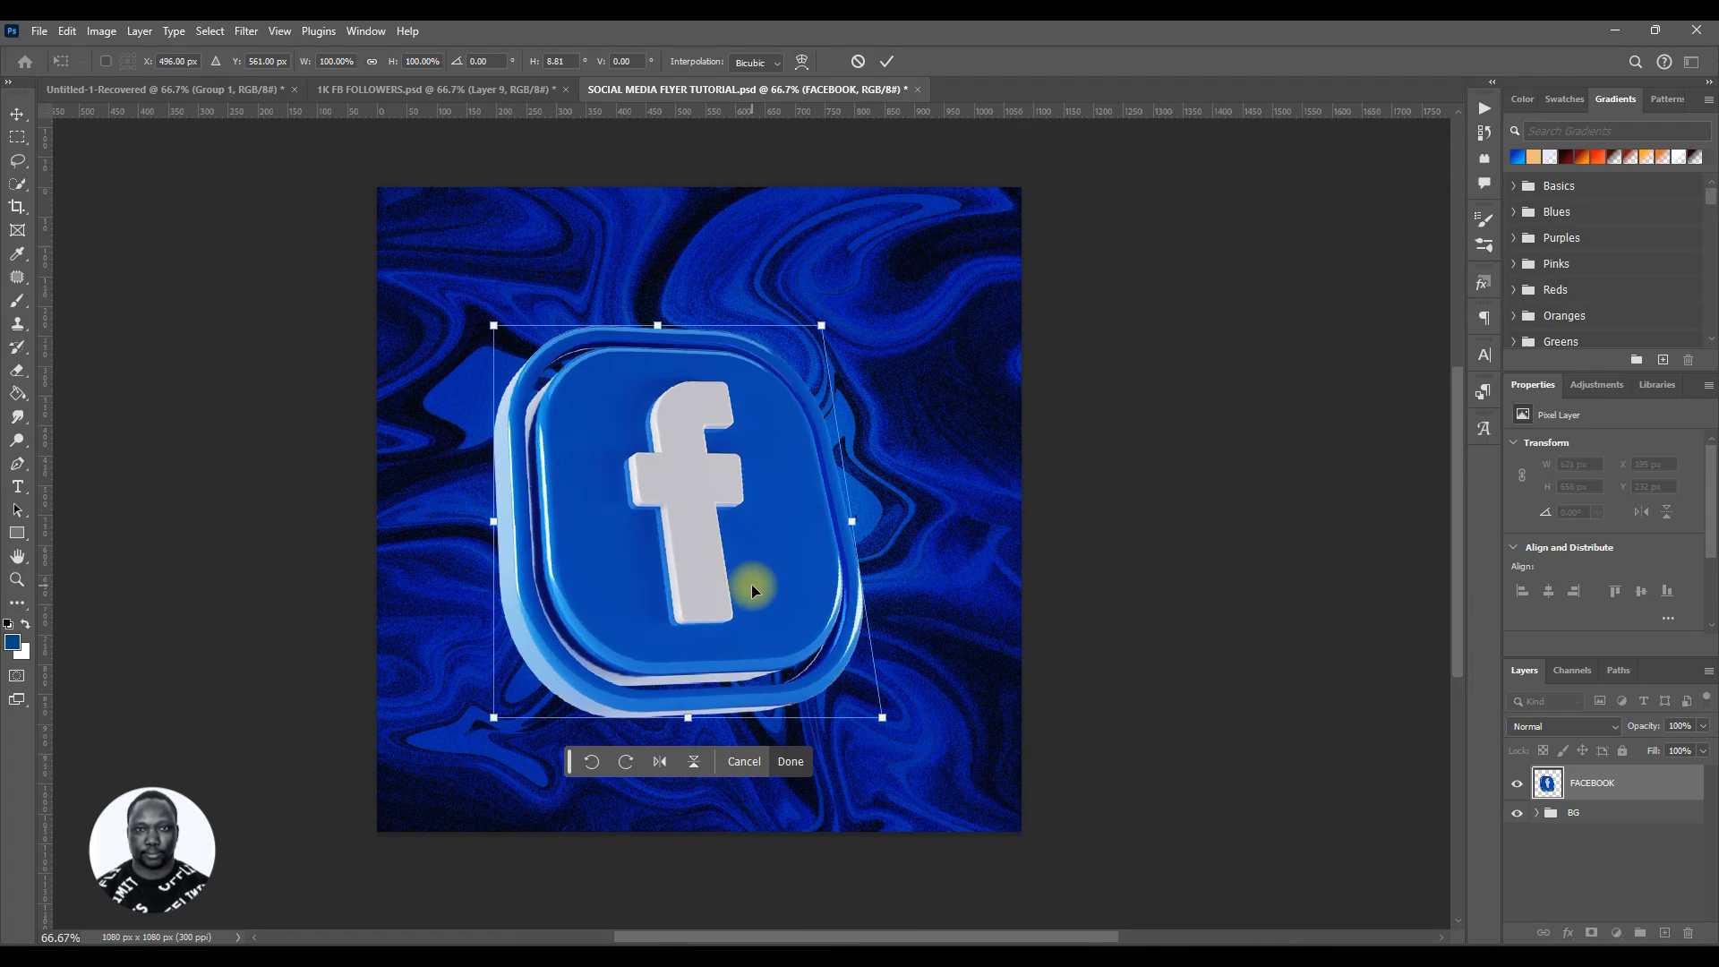
{"action": "key", "text": "ctrl+z"}
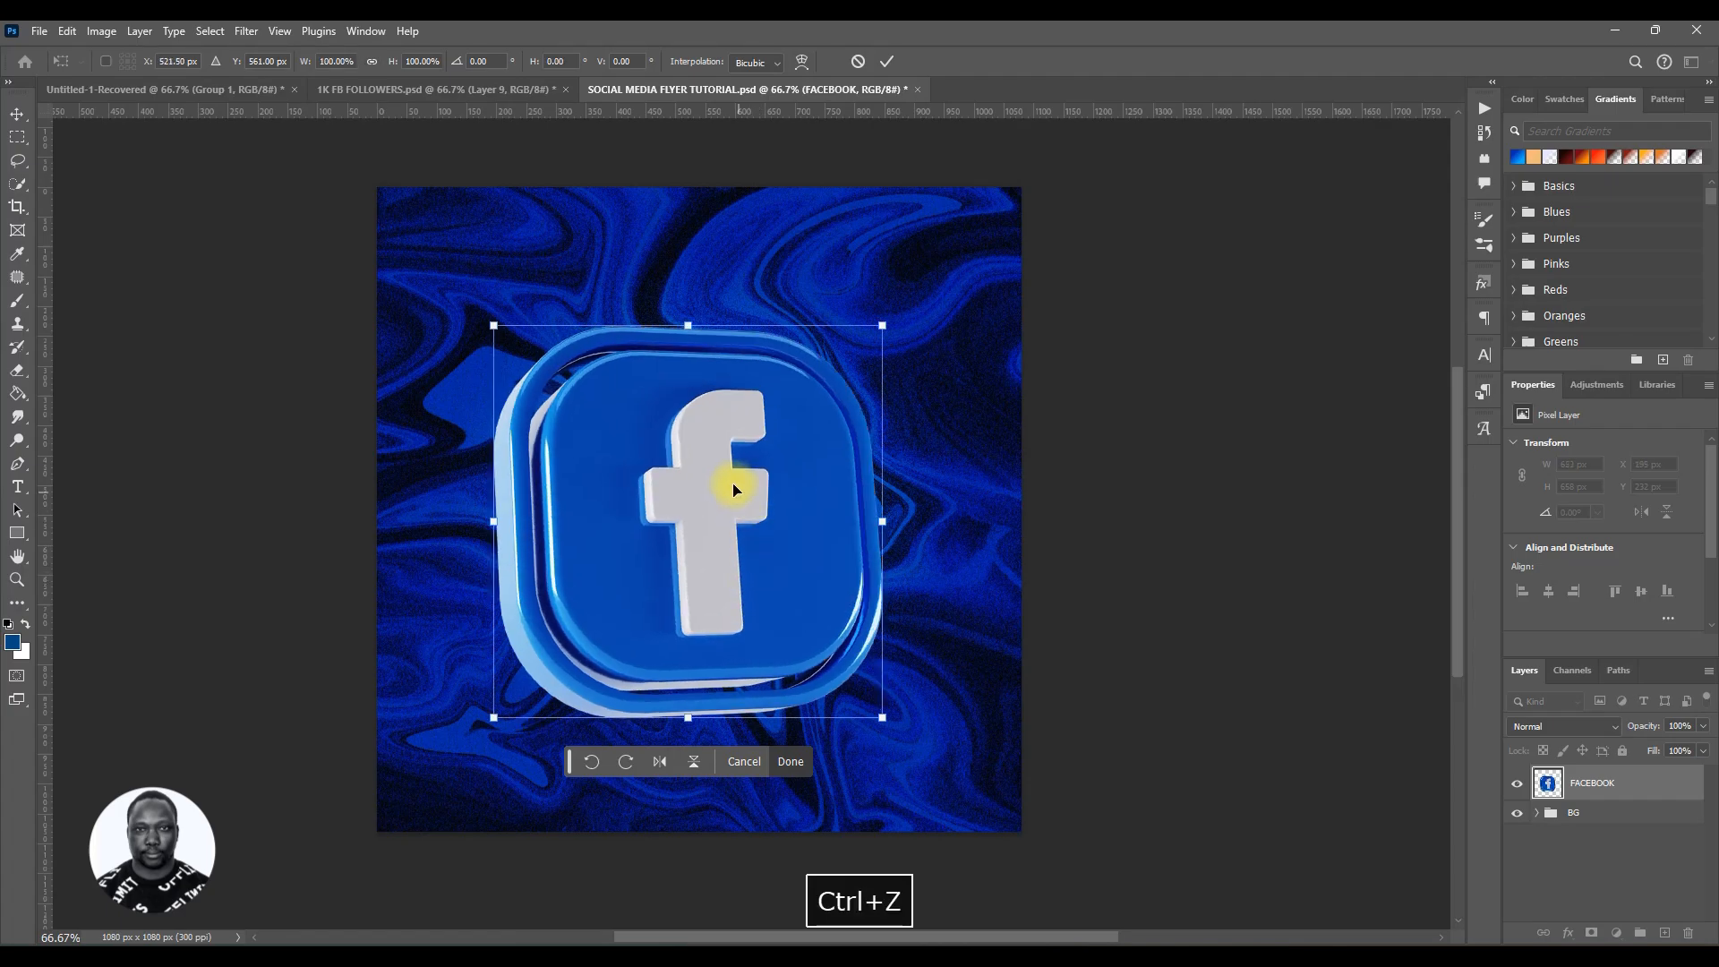
{"action": "right_click", "coordinate": [728, 481]}
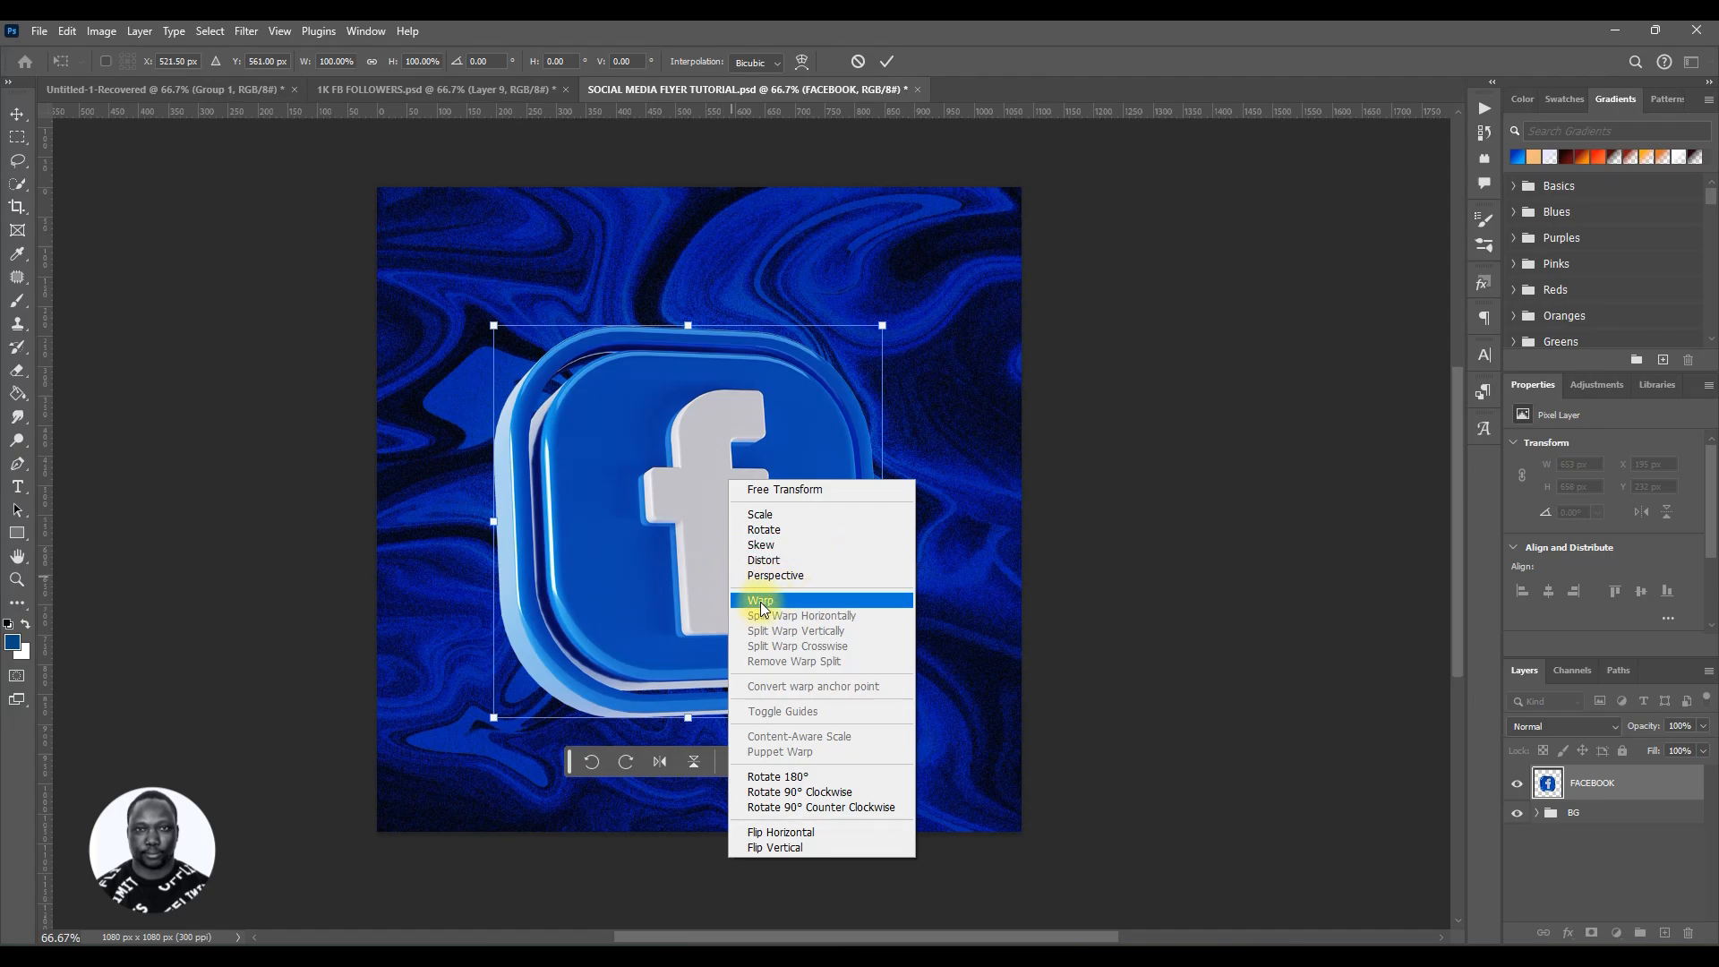
{"action": "left_click", "coordinate": [760, 601]}
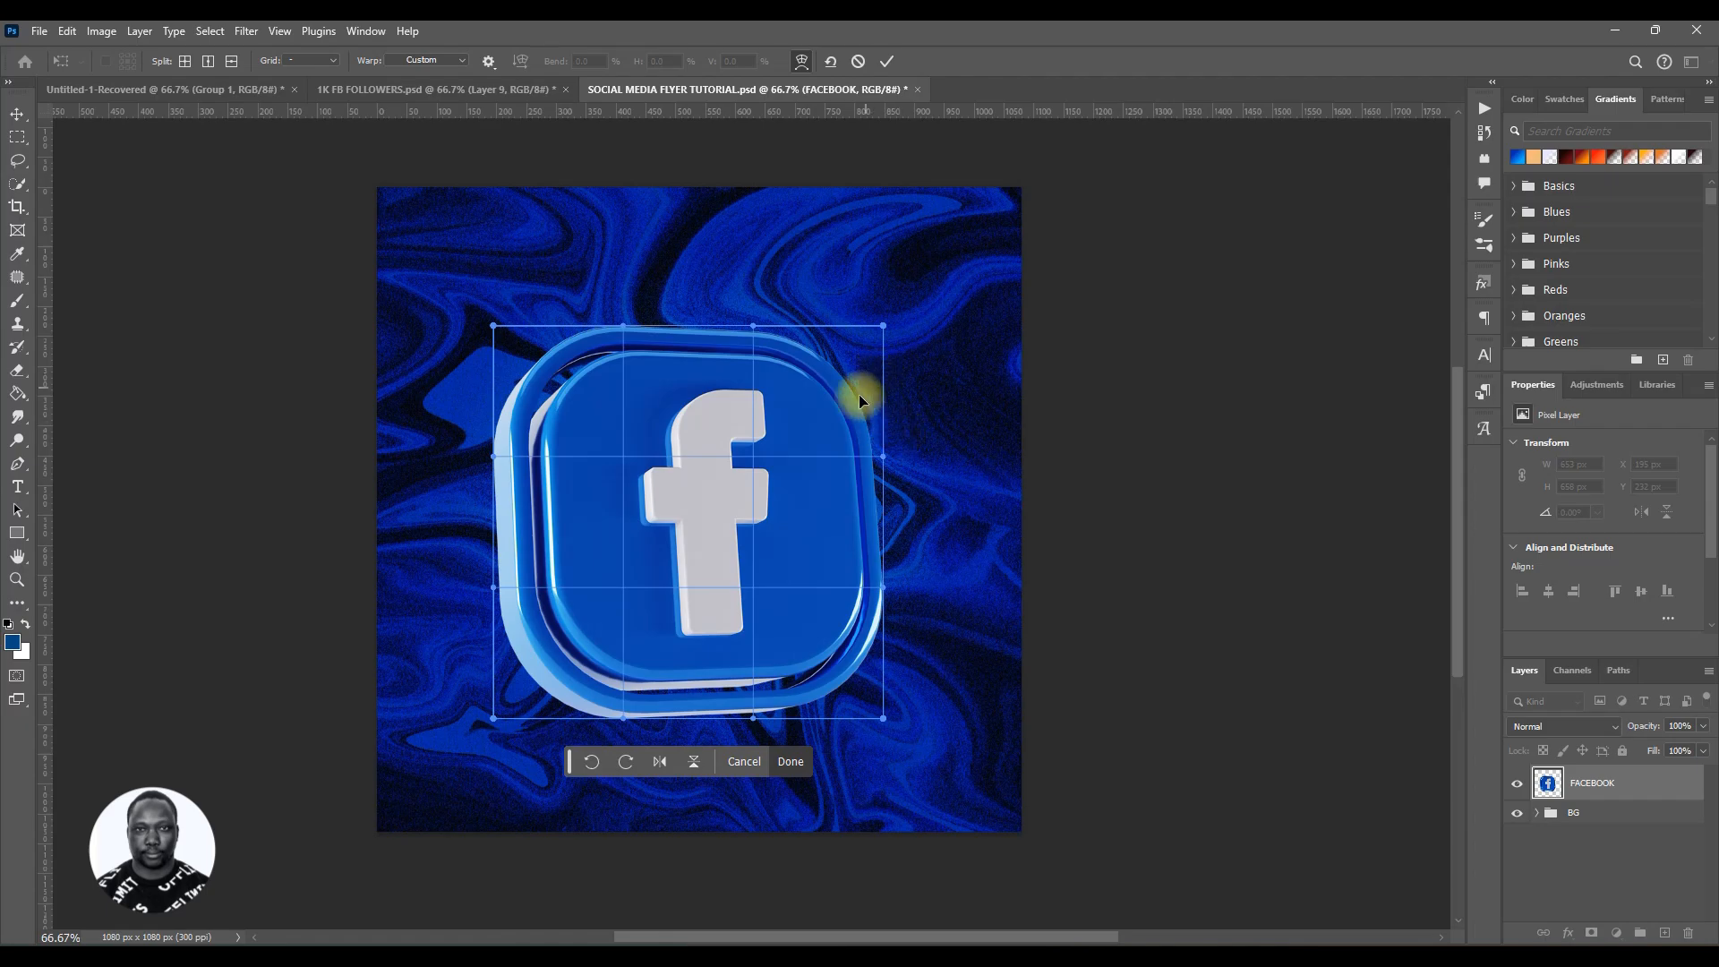
{"action": "key", "text": "ctrl+z"}
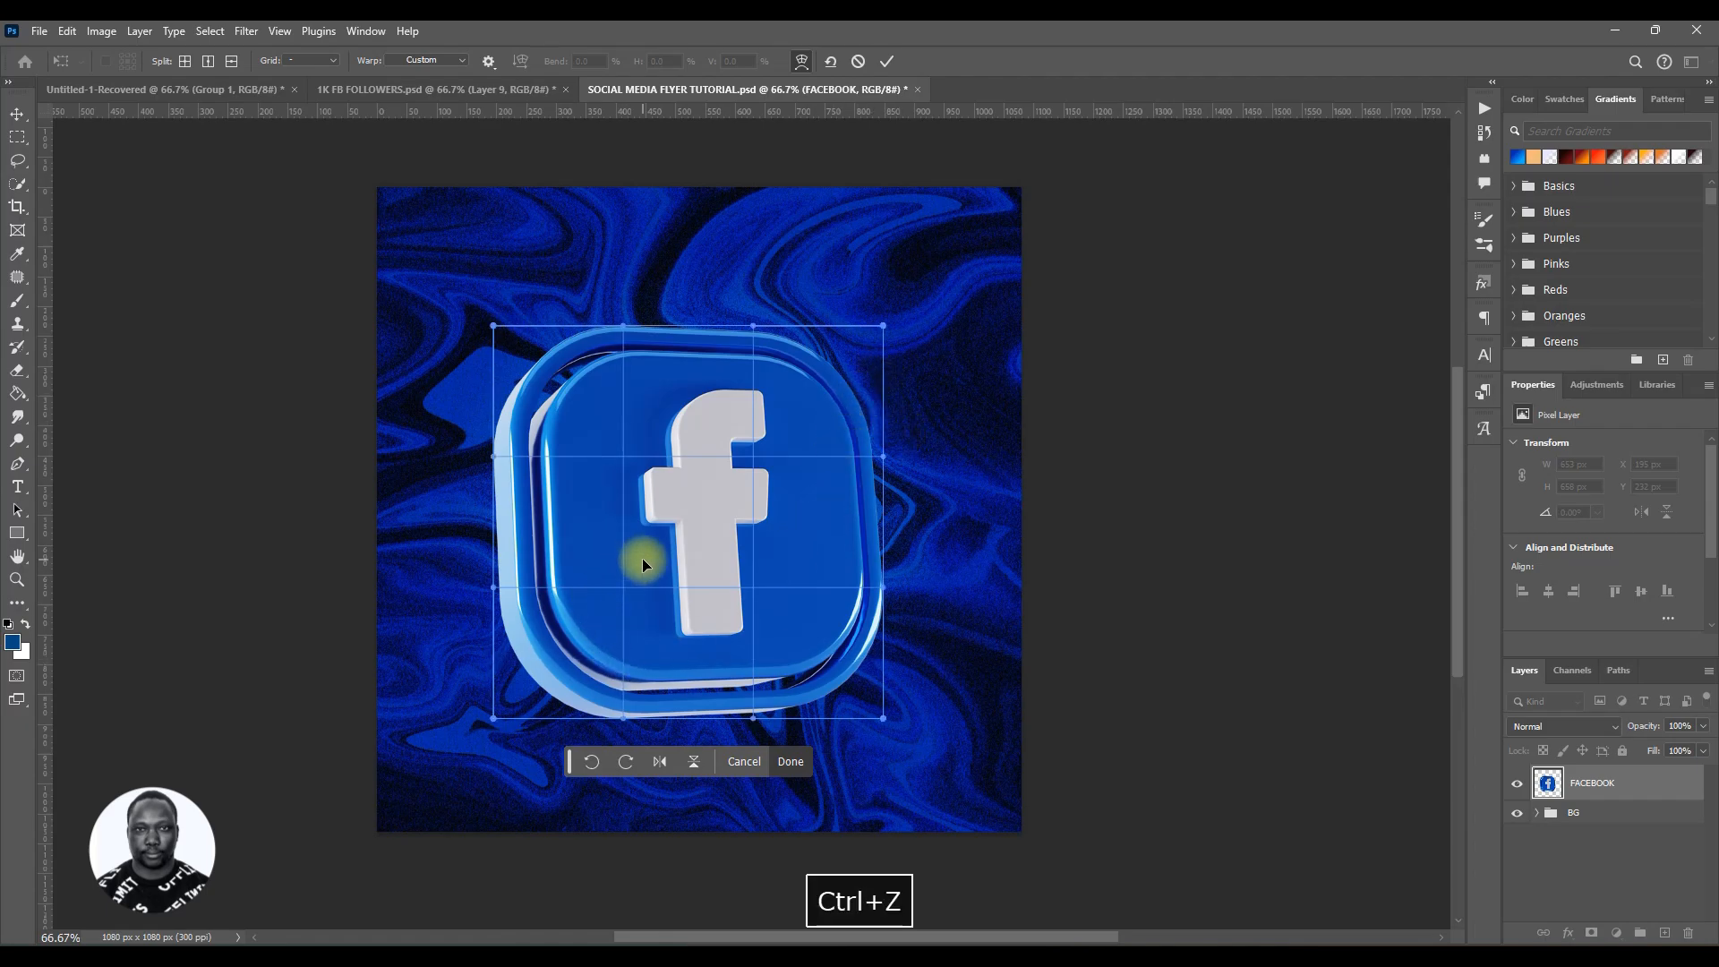
{"action": "left_click", "coordinate": [739, 761]}
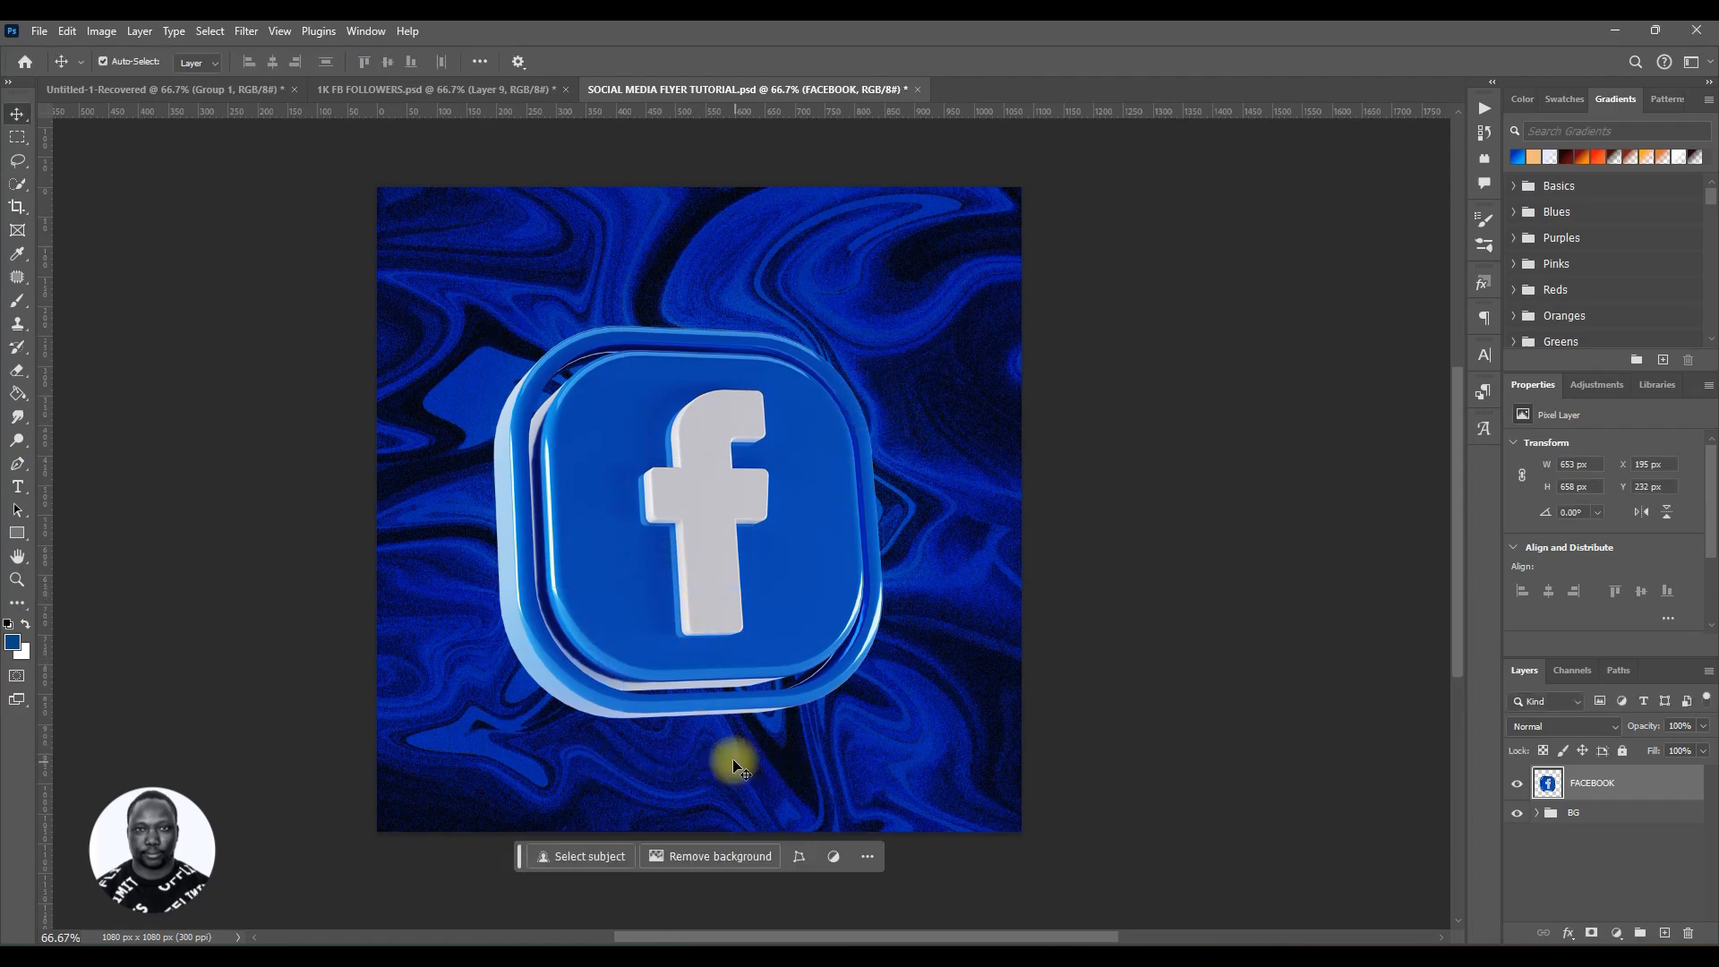
Step: Distort the Facebook icon into a tilted 3D perspective by pulling its side and corner handles, and commit the transform
{"action": "key", "text": "ctrl+t"}
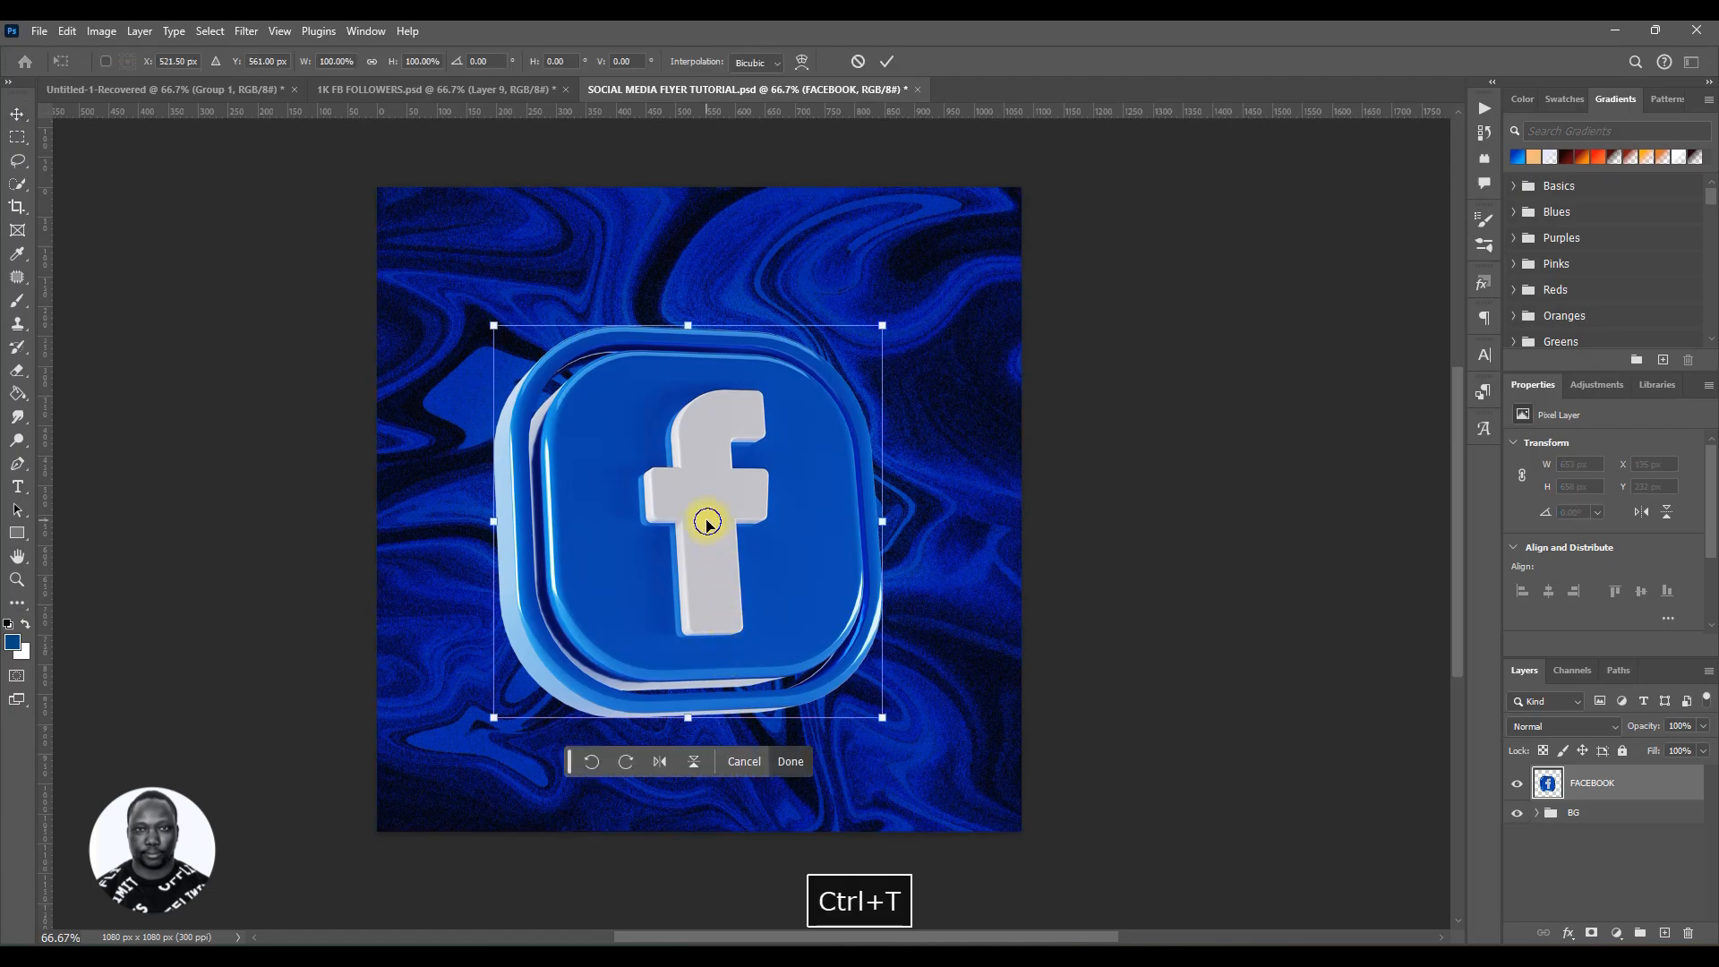
{"action": "right_click", "coordinate": [708, 520]}
{"action": "left_click", "coordinate": [743, 637]}
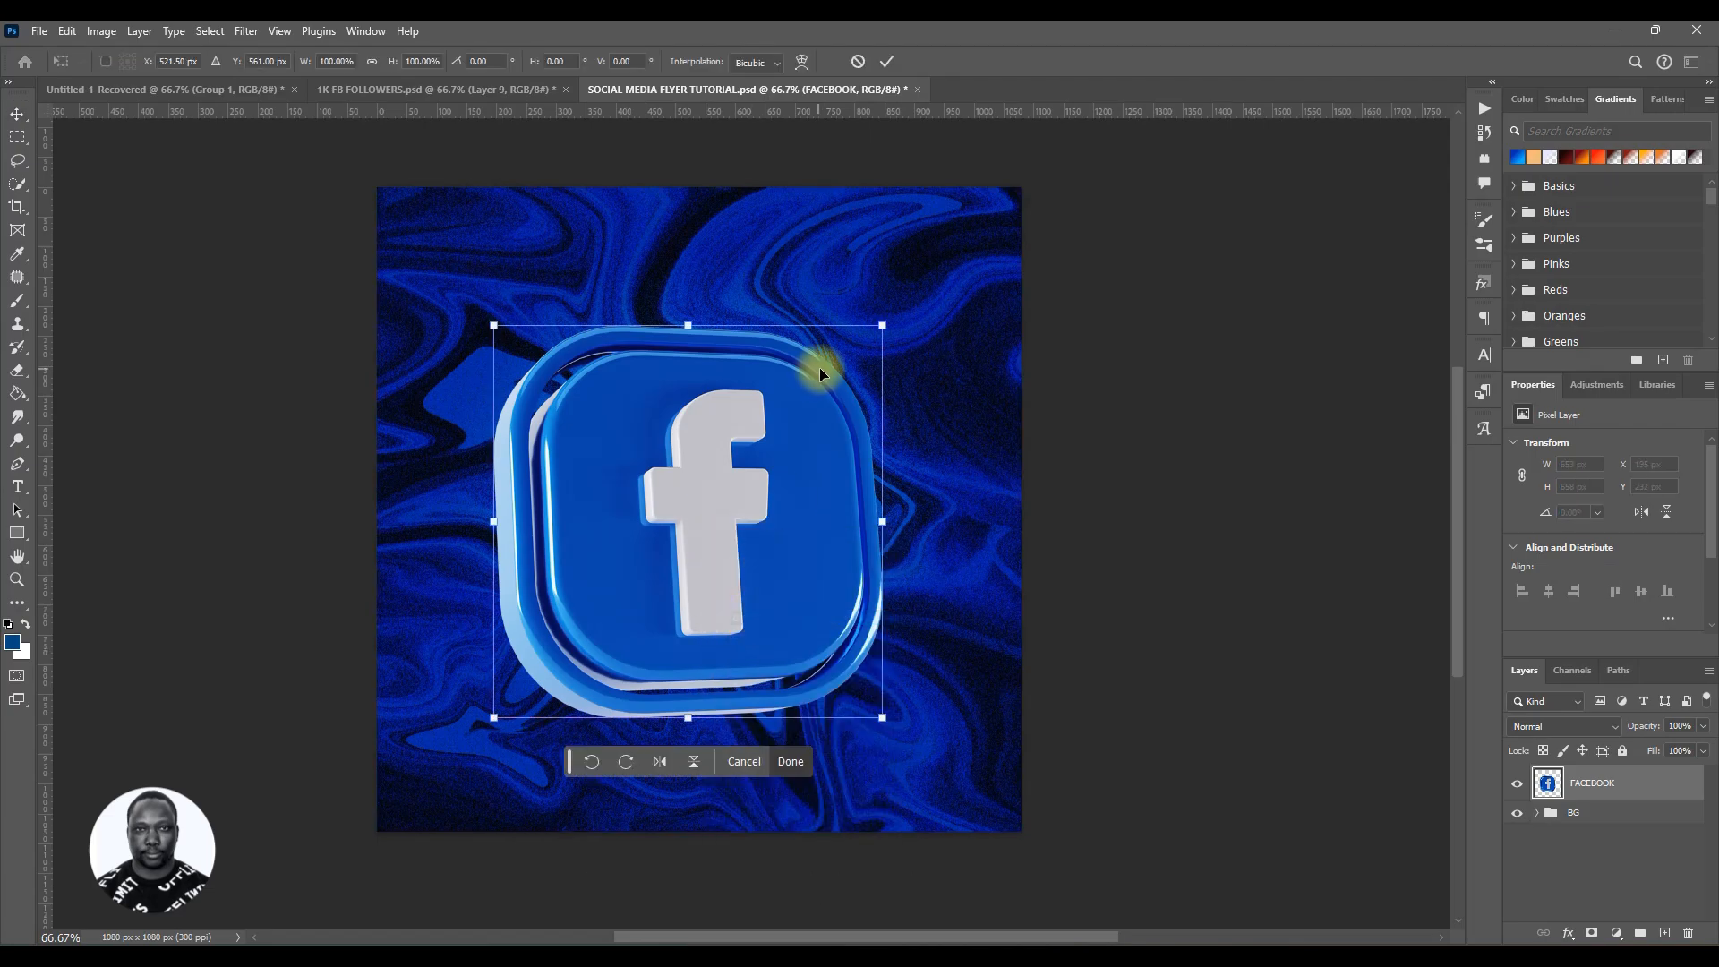
{"action": "left_click_drag", "start_coordinate": [879, 324], "coordinate": [791, 491]}
{"action": "key", "text": "ctrl+z"}
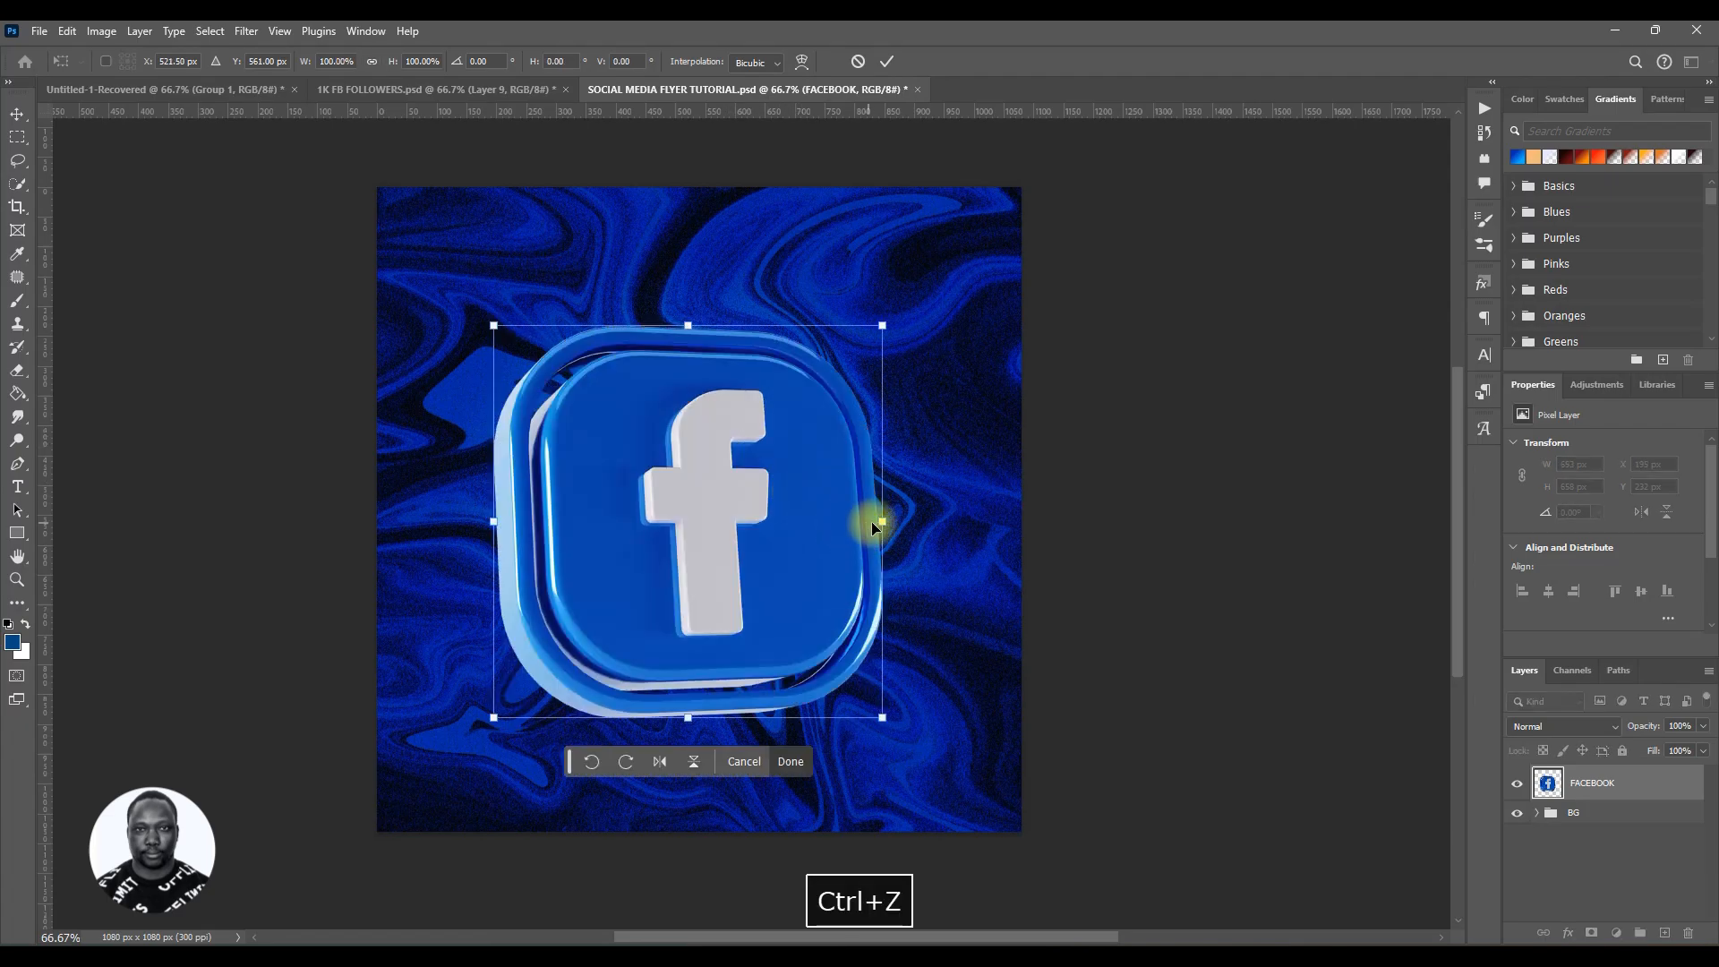
{"action": "left_click_drag", "start_coordinate": [884, 523], "coordinate": [882, 496]}
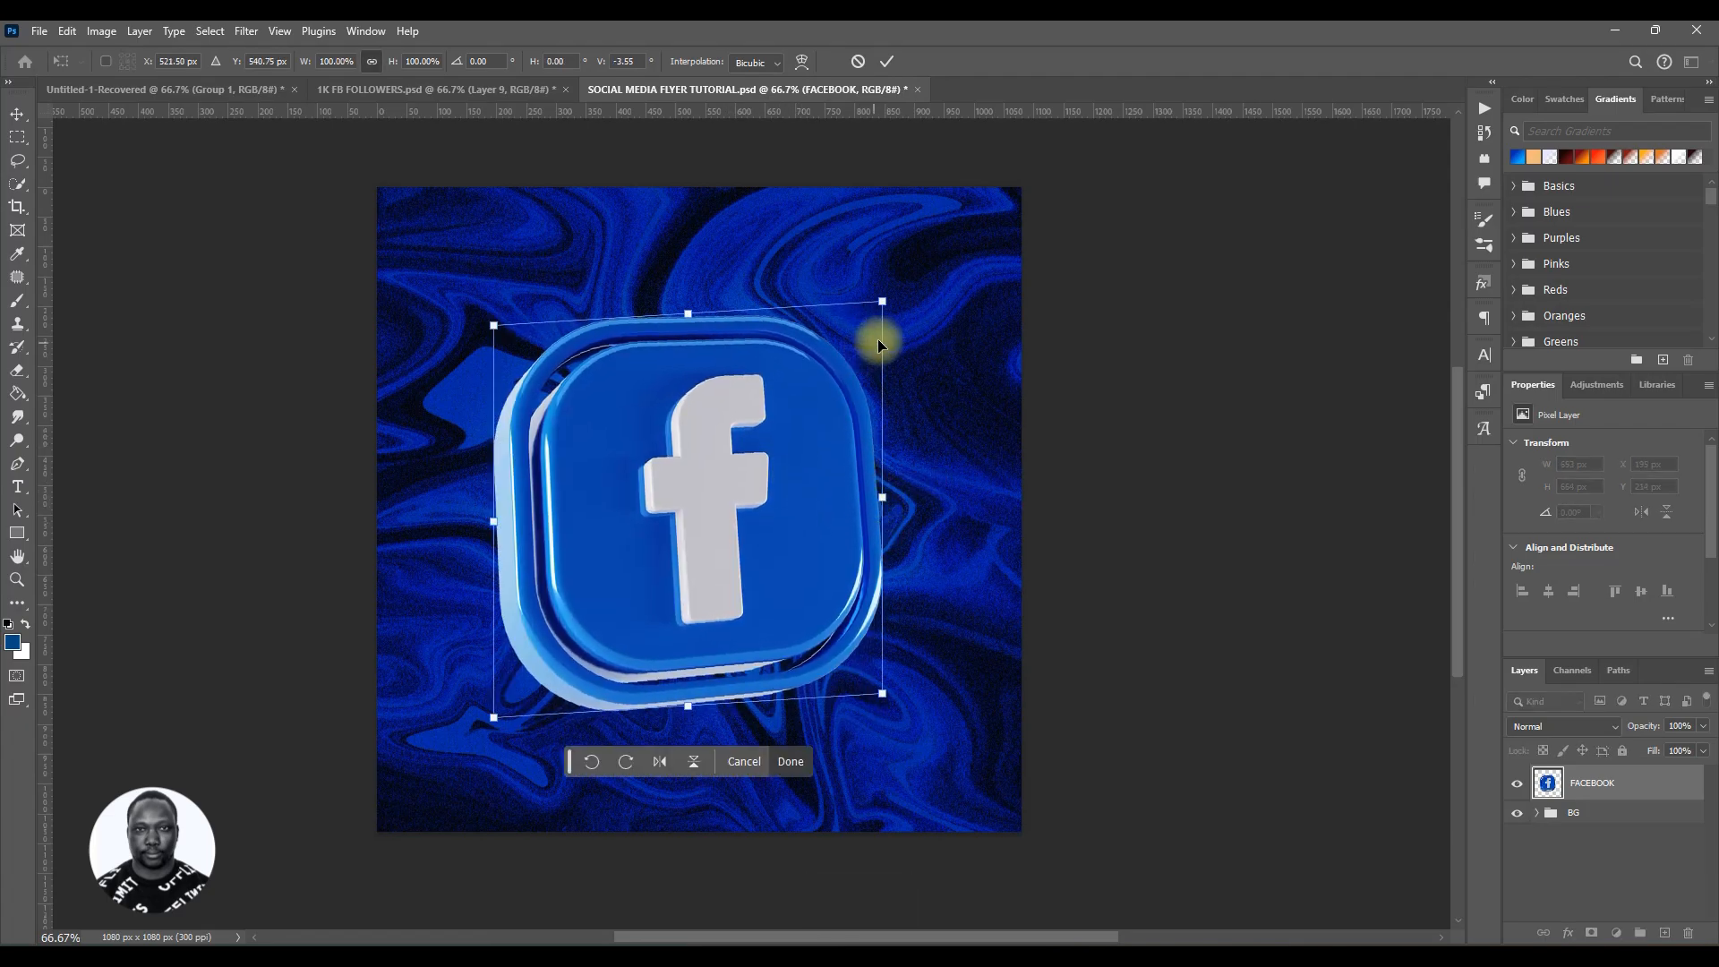
{"action": "left_click_drag", "start_coordinate": [882, 307], "coordinate": [844, 339]}
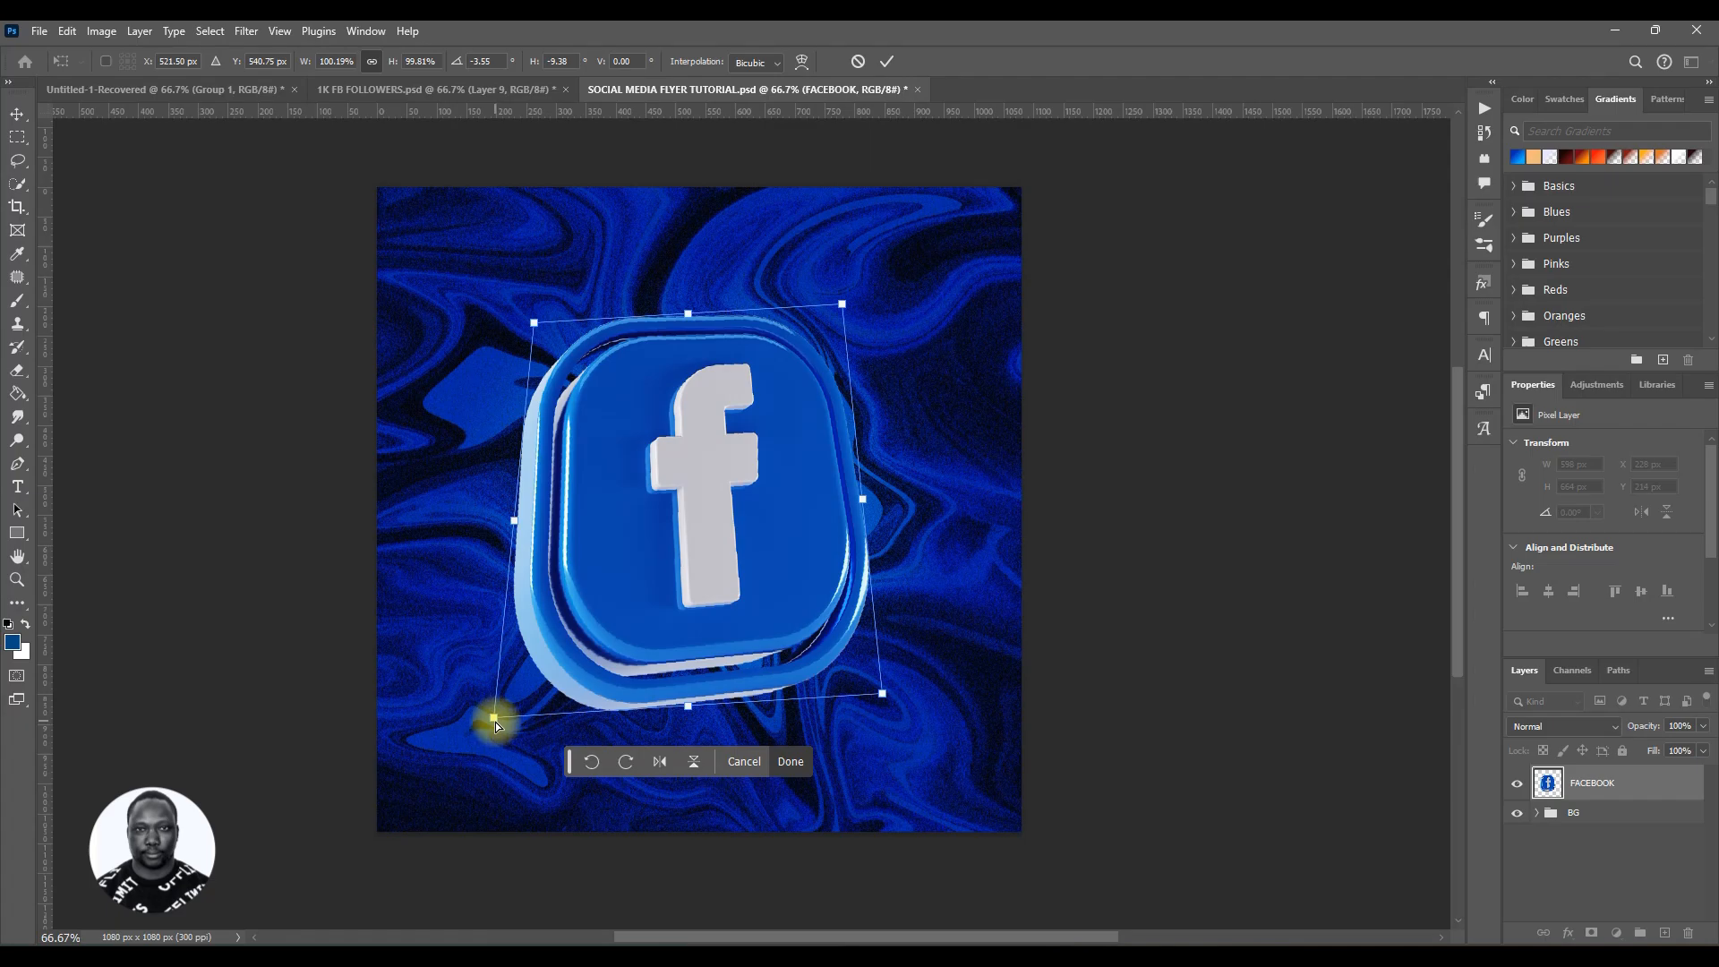
{"action": "left_click_drag", "start_coordinate": [497, 724], "coordinate": [489, 765]}
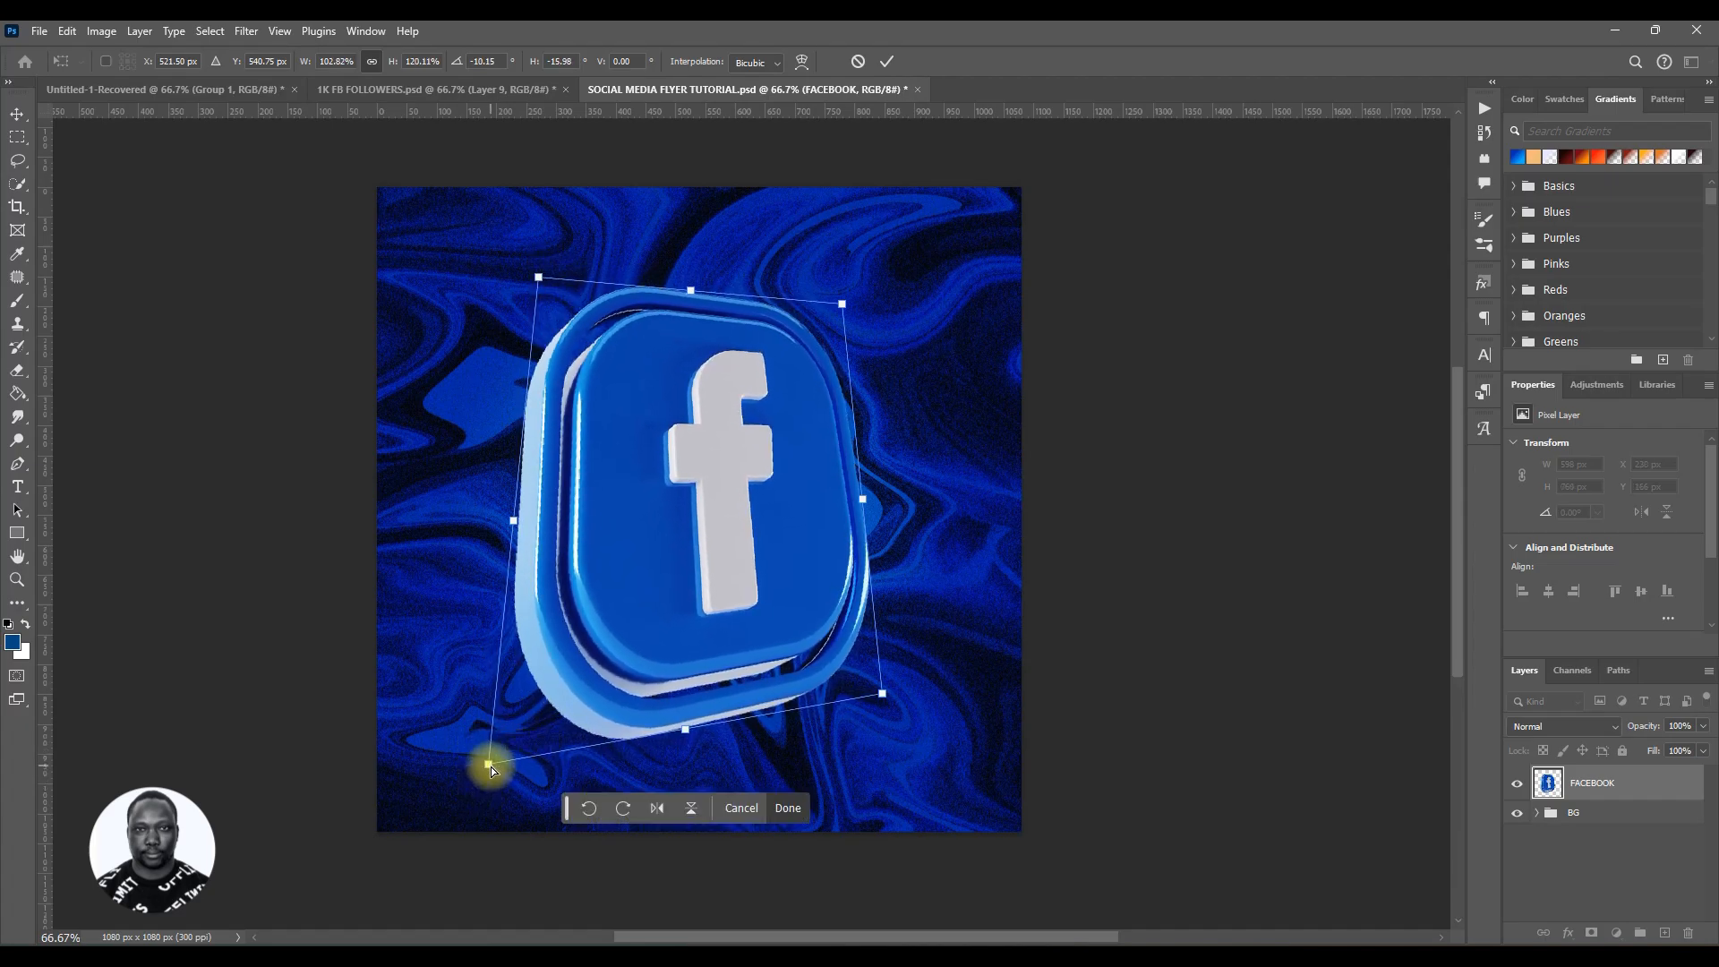
{"action": "left_click_drag", "start_coordinate": [880, 695], "coordinate": [931, 651]}
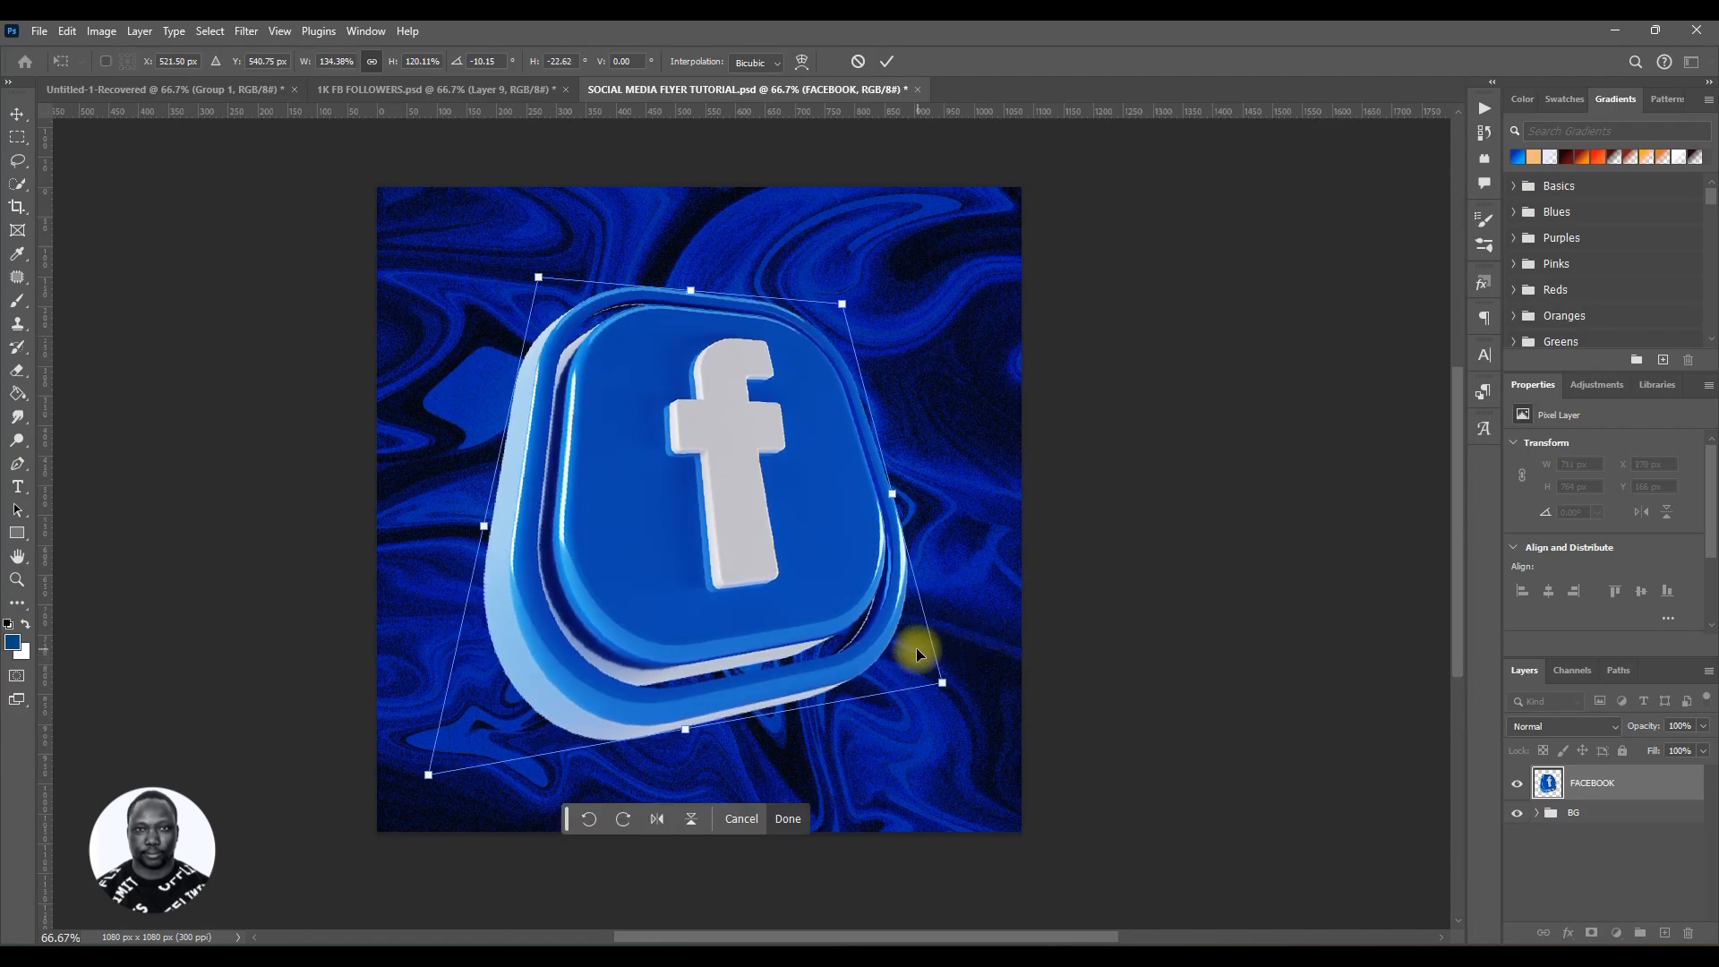
{"action": "left_click", "coordinate": [887, 61]}
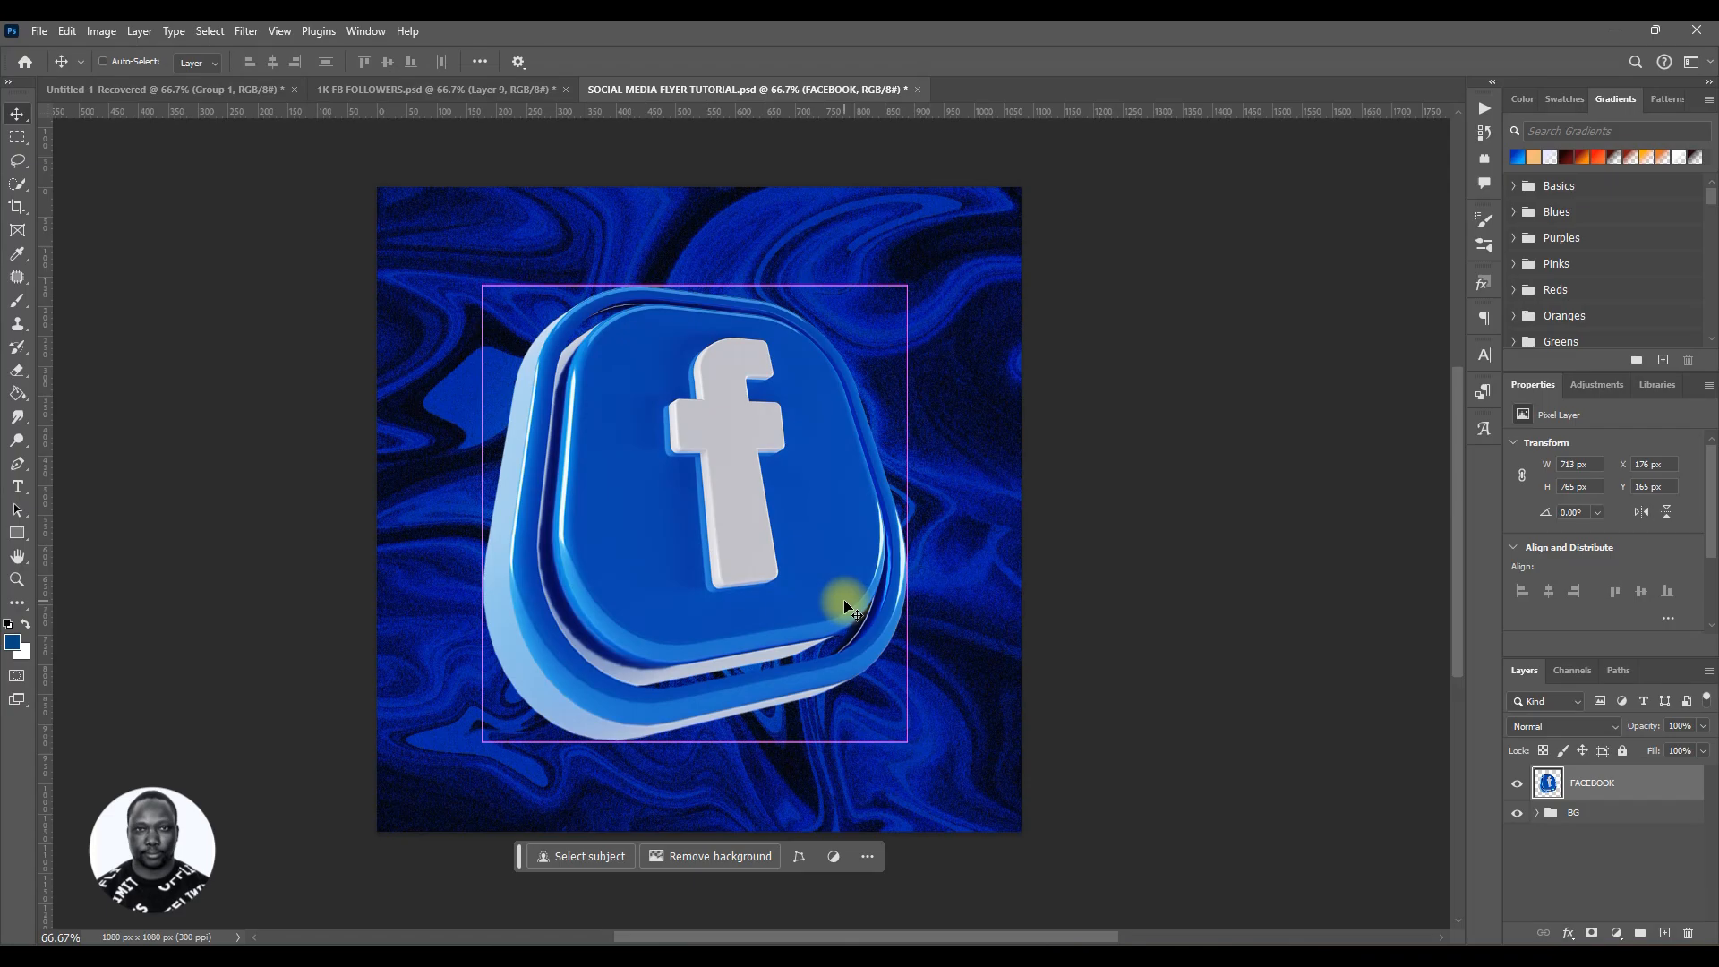
Step: Scale the icon down to about 55% and move it up and to the left
{"action": "key", "text": "ctrl+t"}
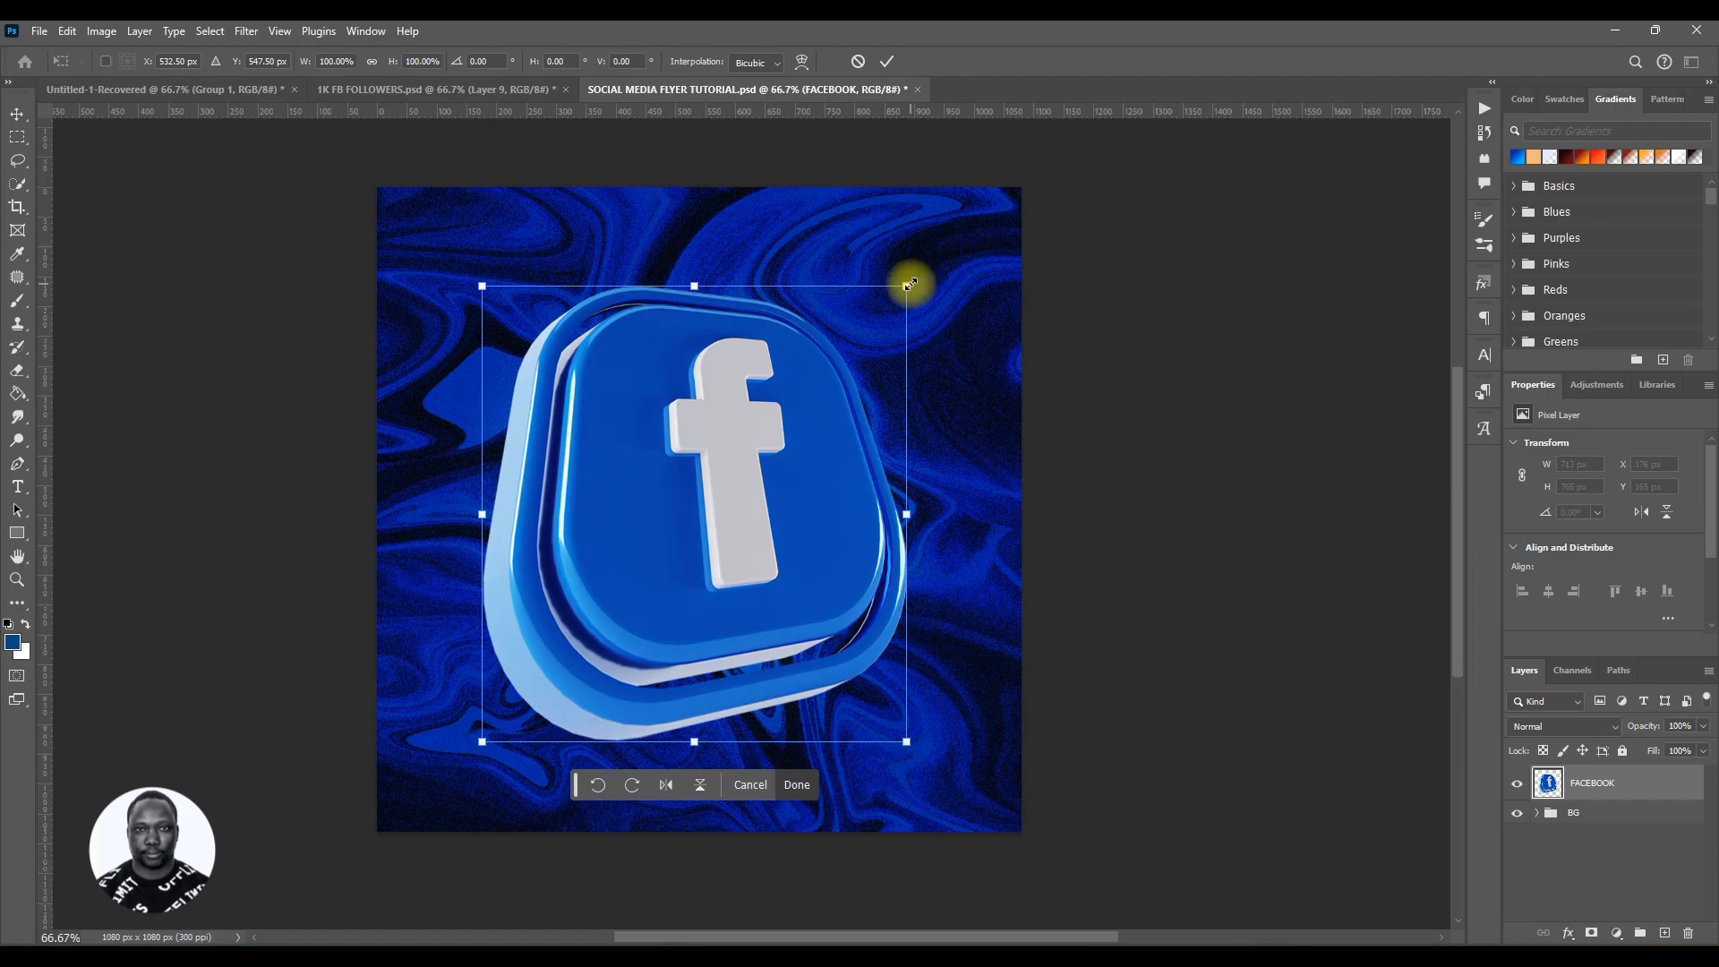
{"action": "left_click_drag", "start_coordinate": [910, 285], "coordinate": [861, 435]}
{"action": "left_click_drag", "start_coordinate": [707, 547], "coordinate": [641, 487]}
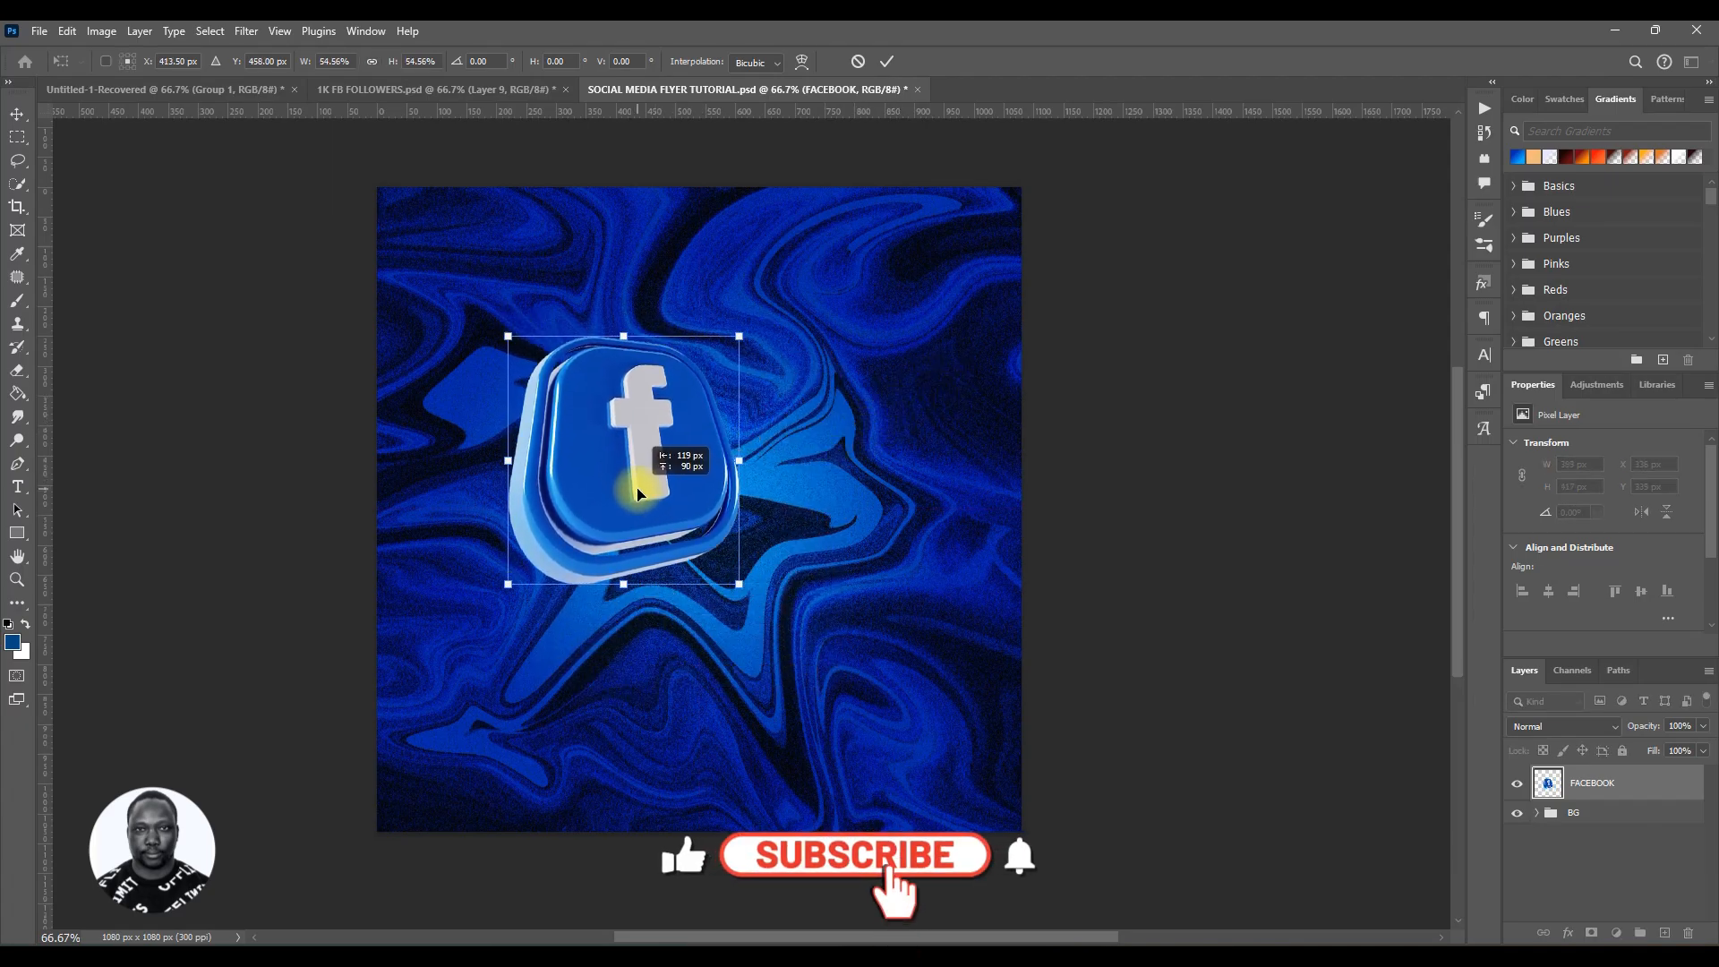
{"action": "left_click", "coordinate": [886, 60]}
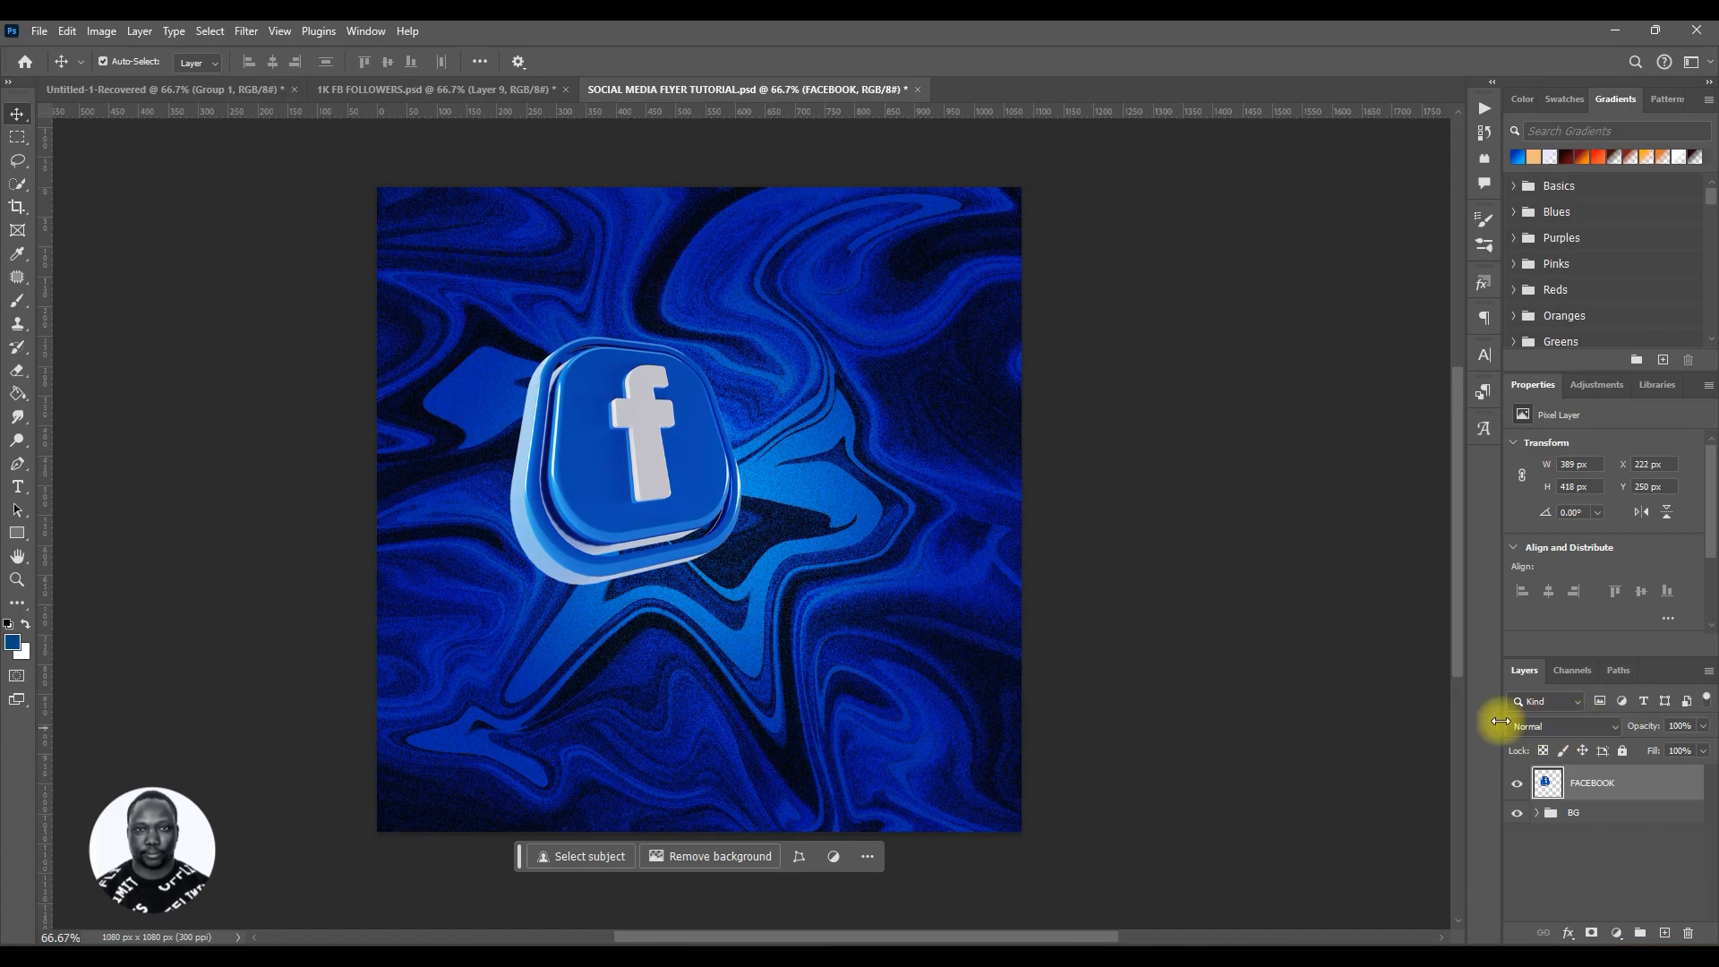
Step: Set the FACEBOOK layer's blend mode to Hard Light
{"action": "left_click", "coordinate": [1558, 728]}
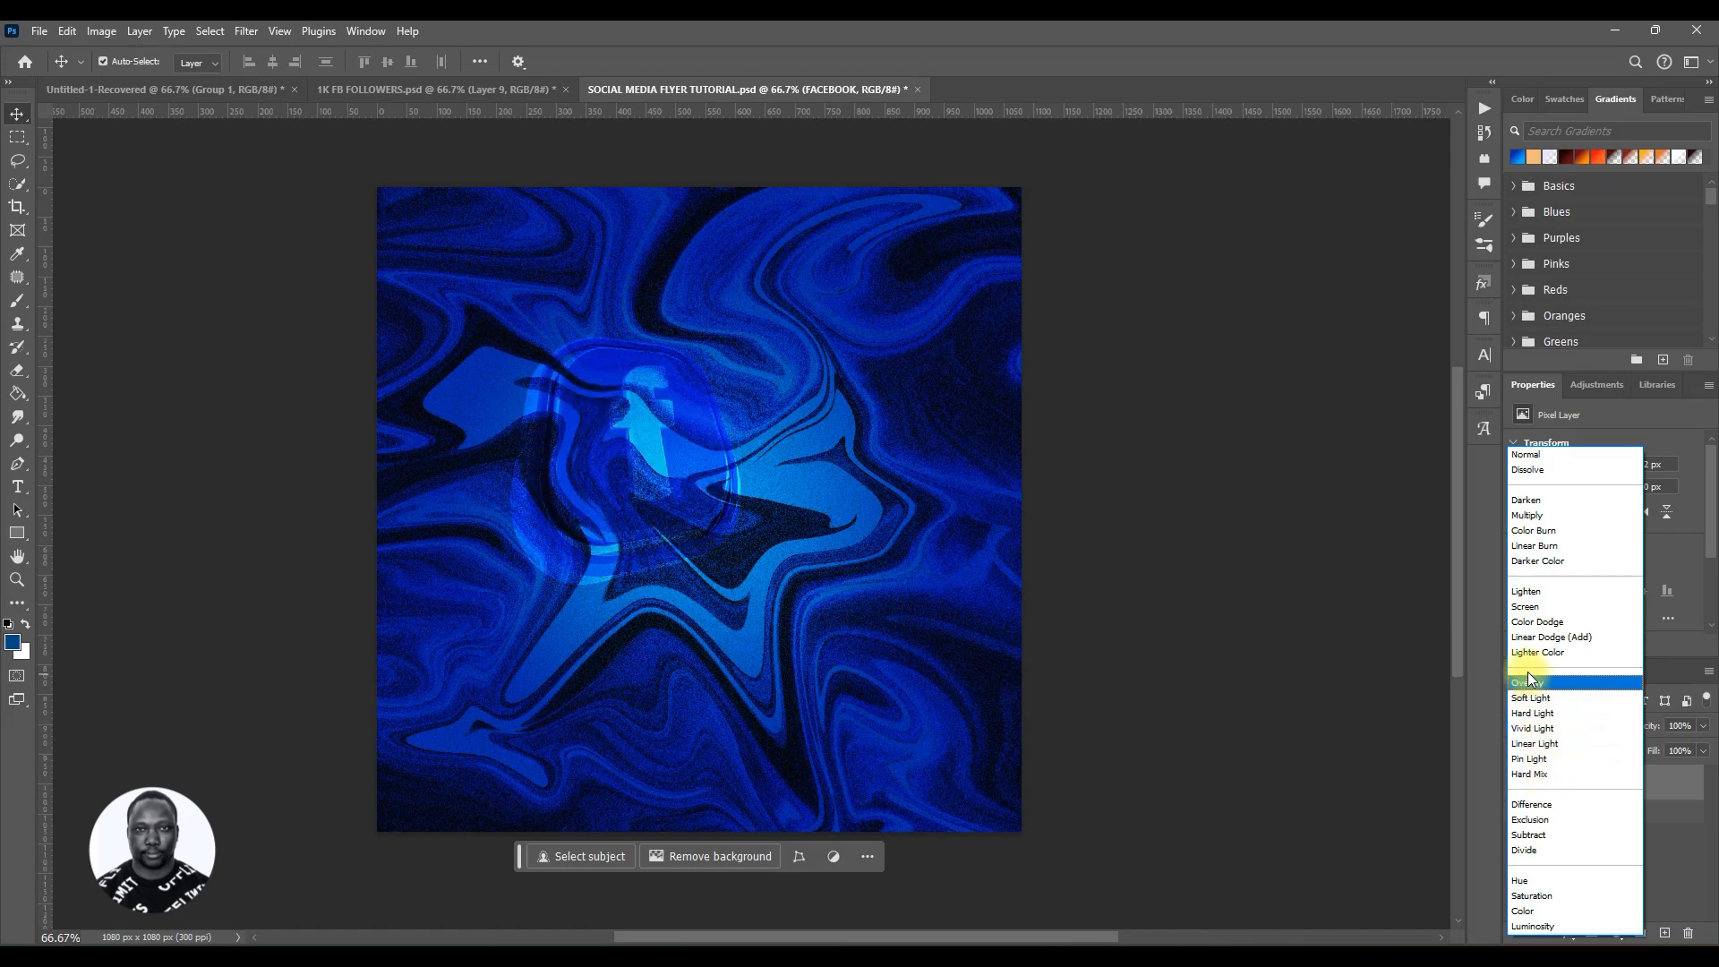
{"action": "left_click", "coordinate": [1552, 721]}
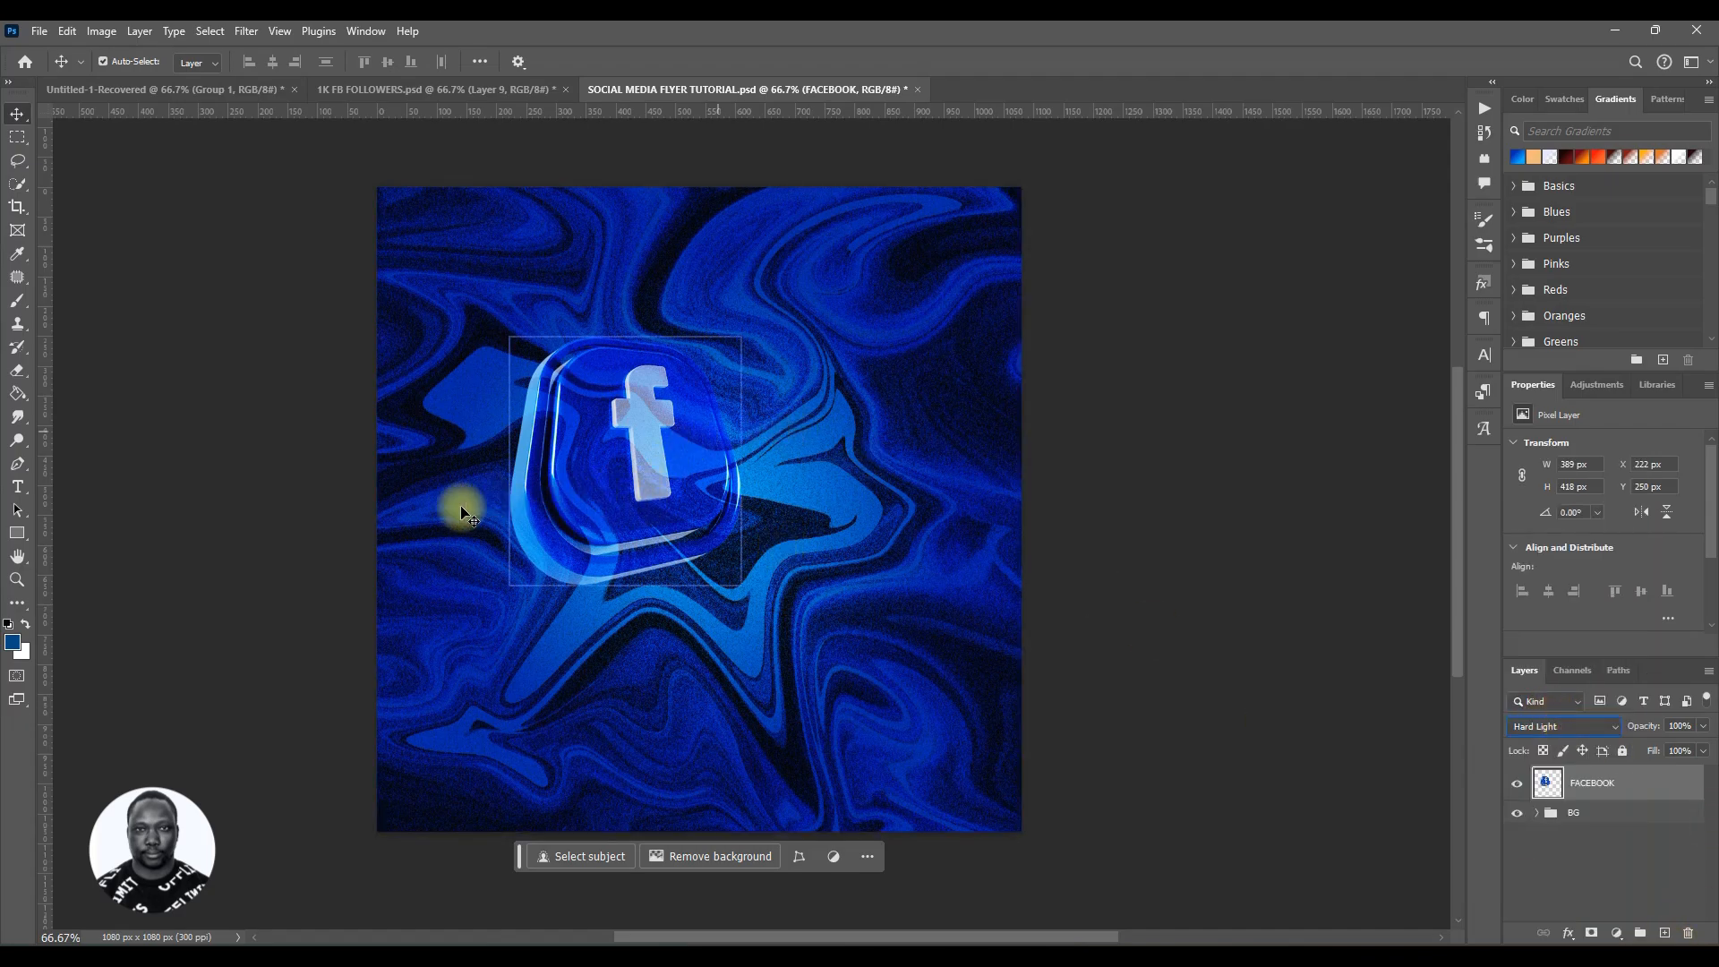
{"action": "key", "text": "ctrl"}
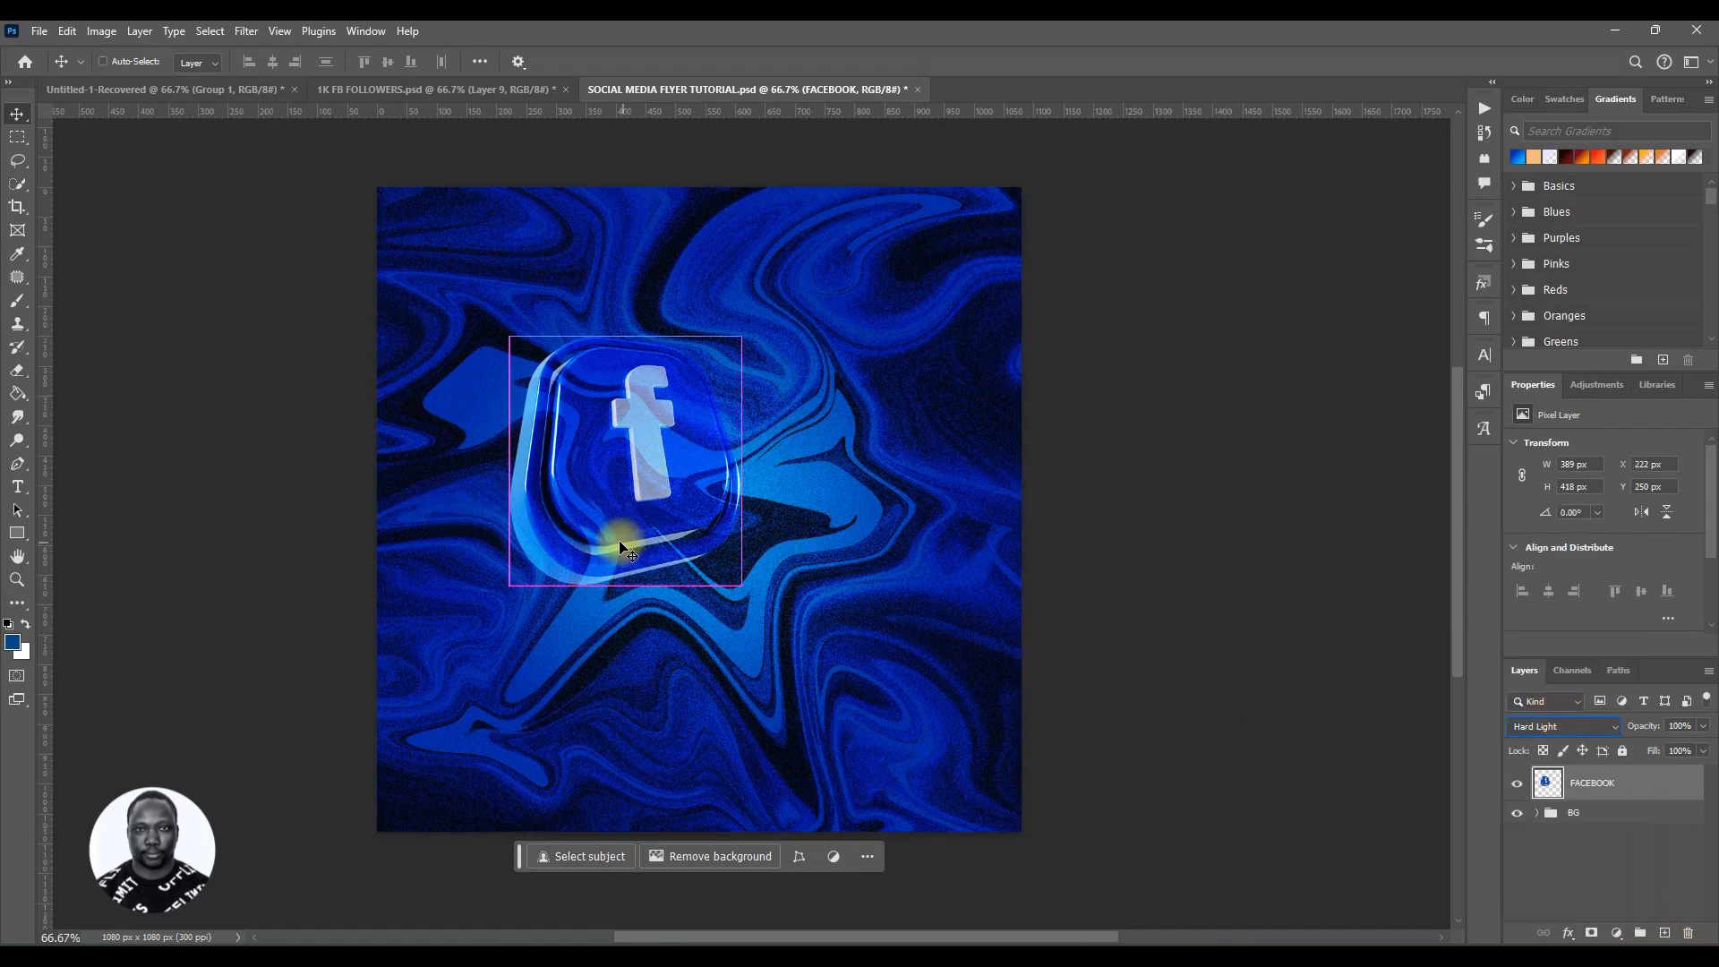
Step: Scale the icon further down to about 310 × 333 px and reposition it slightly right
{"action": "key", "text": "ctrl+t"}
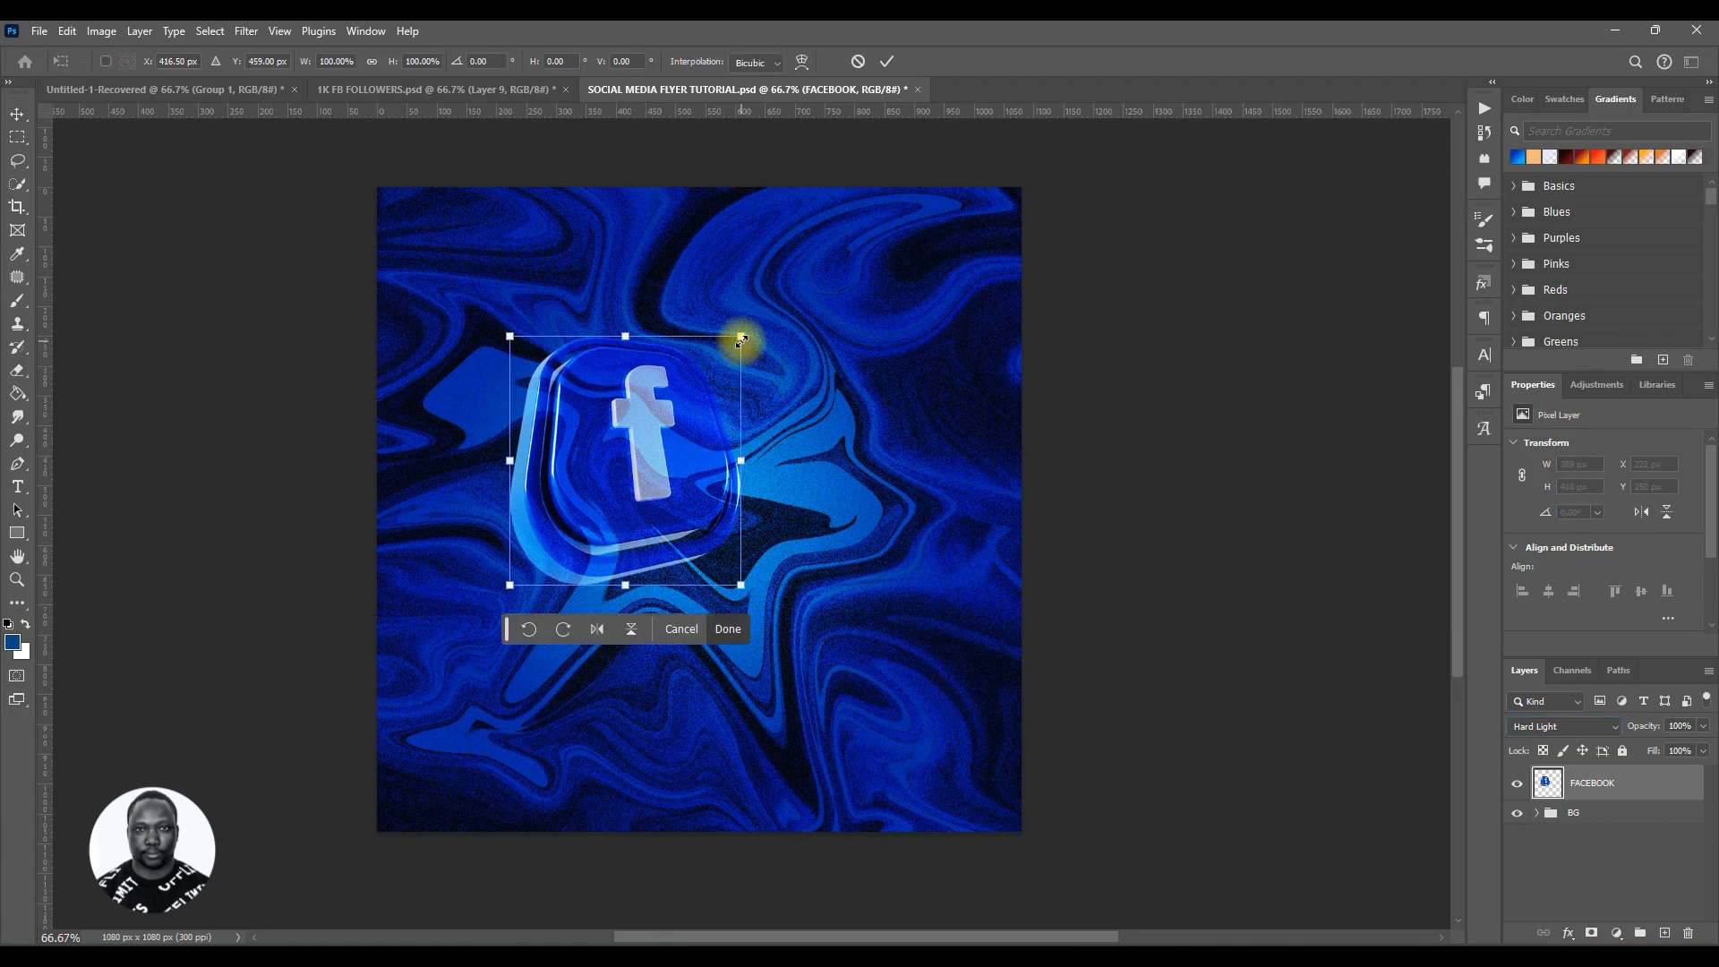
{"action": "left_click_drag", "start_coordinate": [741, 338], "coordinate": [709, 403]}
{"action": "left_click_drag", "start_coordinate": [641, 498], "coordinate": [656, 475]}
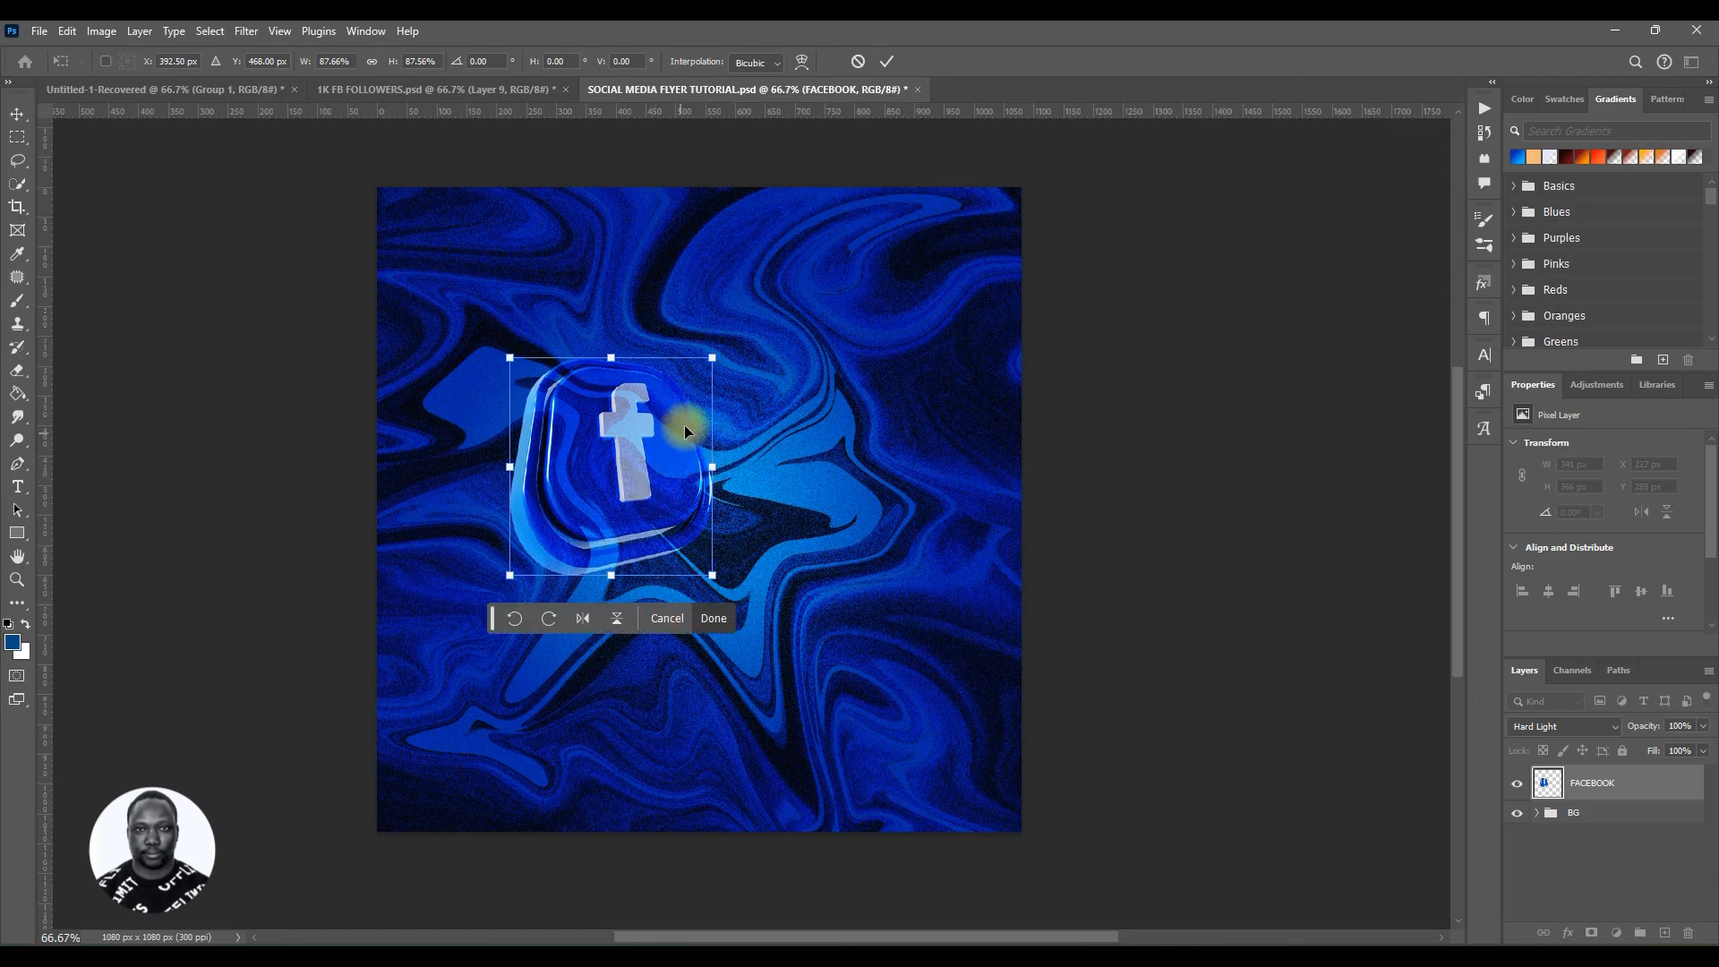
{"action": "left_click_drag", "start_coordinate": [711, 358], "coordinate": [694, 377]}
{"action": "left_click_drag", "start_coordinate": [642, 502], "coordinate": [659, 477]}
{"action": "left_click", "coordinate": [886, 65]}
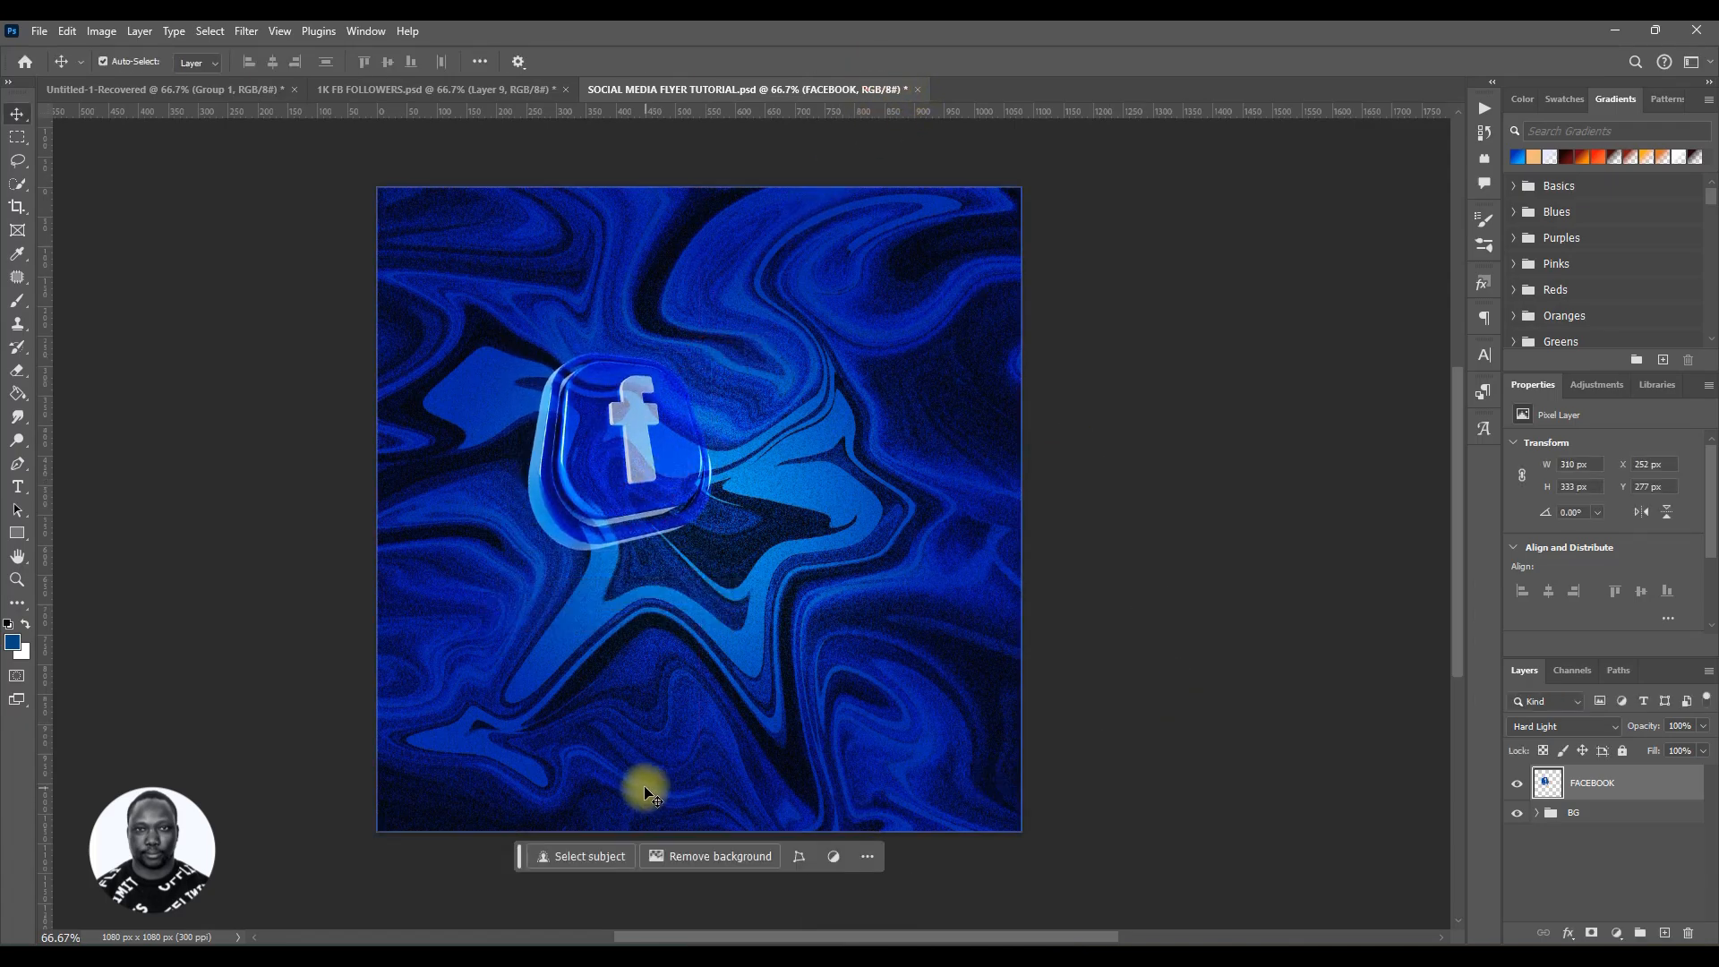
Step: Save the flyer and briefly view the 1K FB FOLLOWERS reference document before returning
{"action": "key", "text": "ctrl+s"}
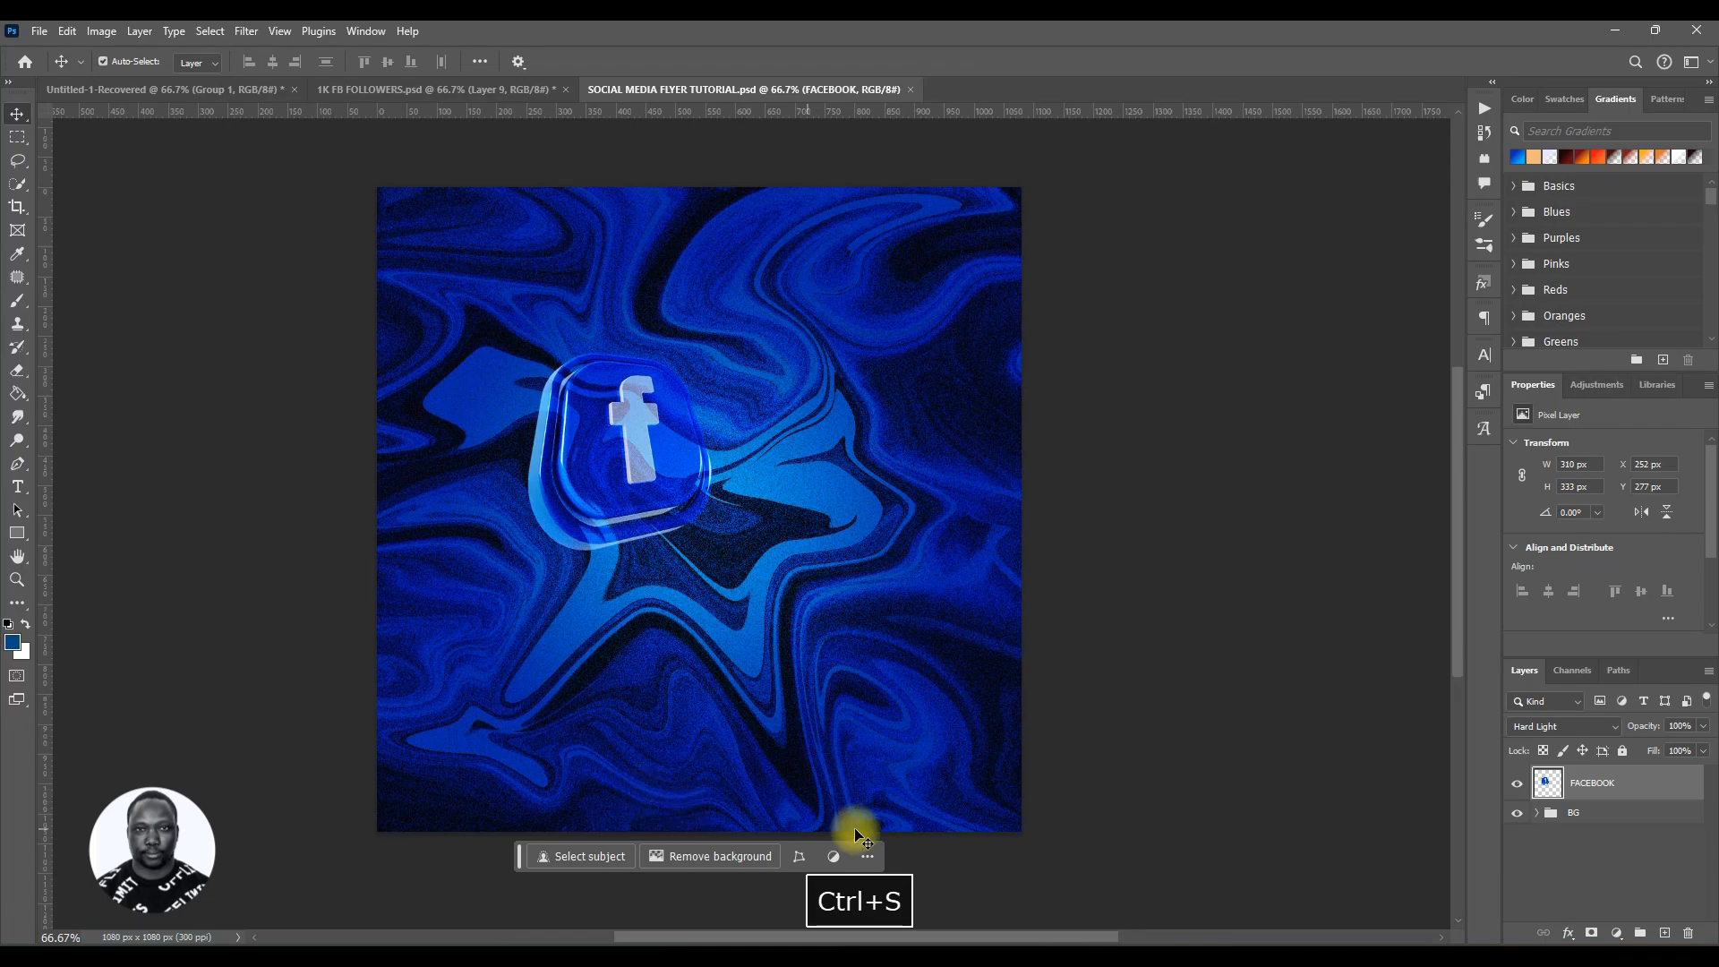
{"action": "left_click", "coordinate": [435, 95]}
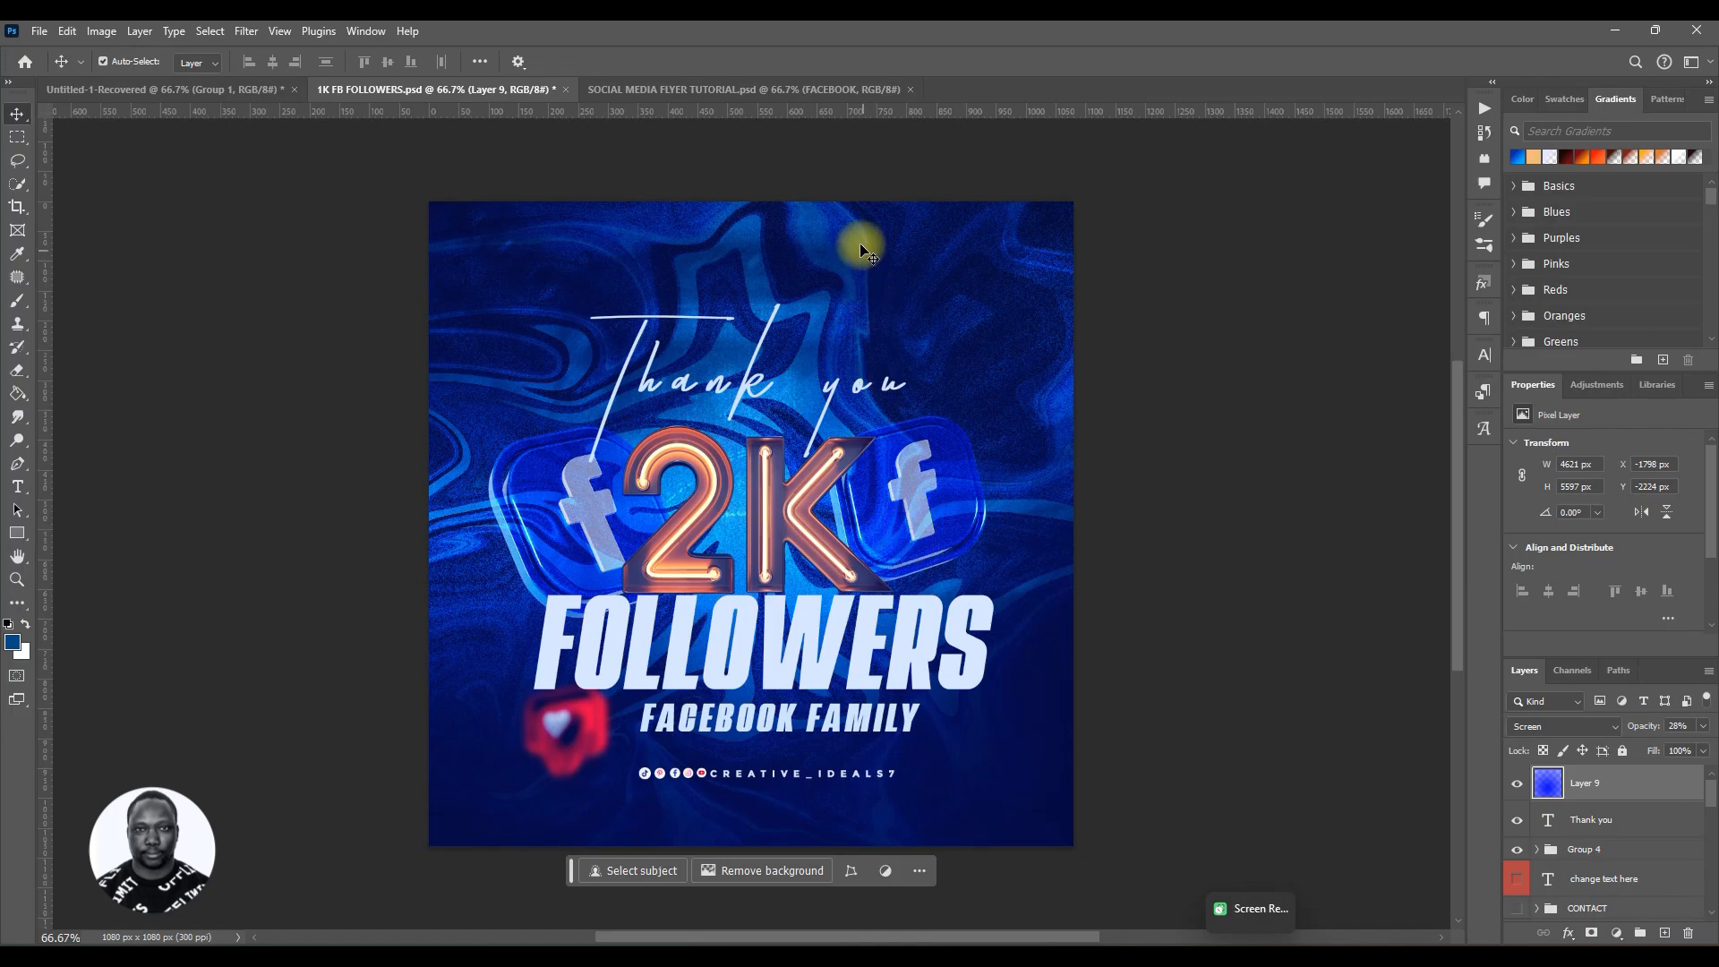
{"action": "left_click", "coordinate": [819, 92]}
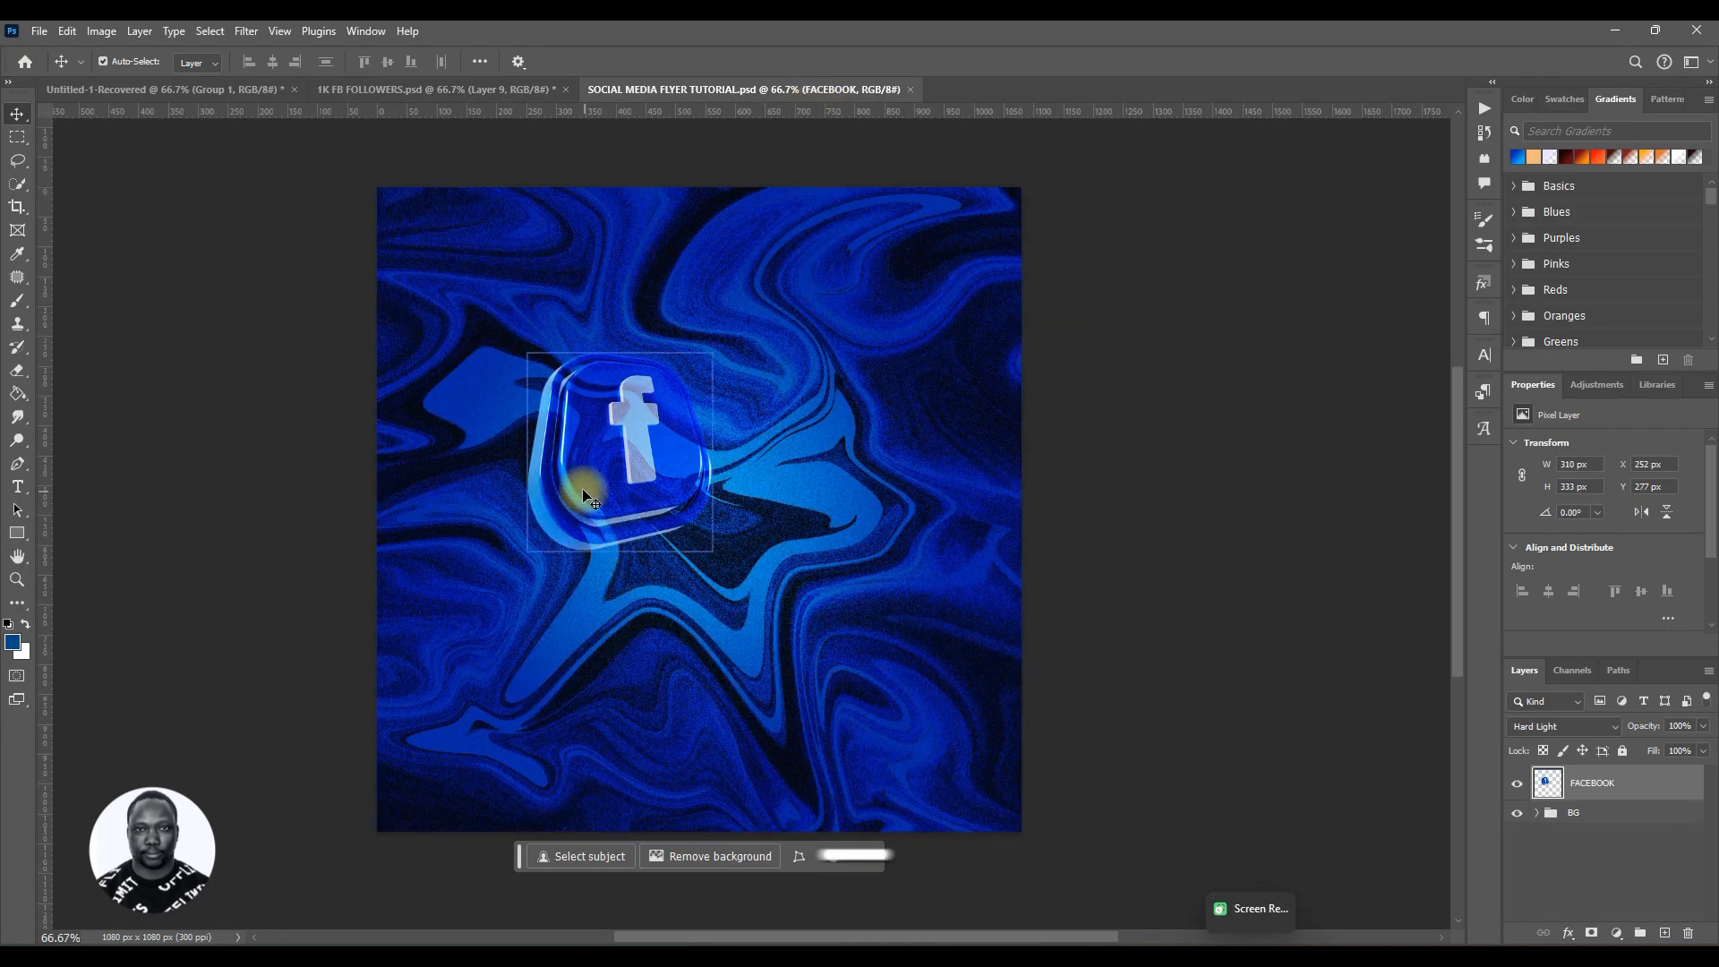
Step: Move the icon down and to the left and duplicate the FACEBOOK layer
{"action": "left_click_drag", "start_coordinate": [576, 487], "coordinate": [528, 518]}
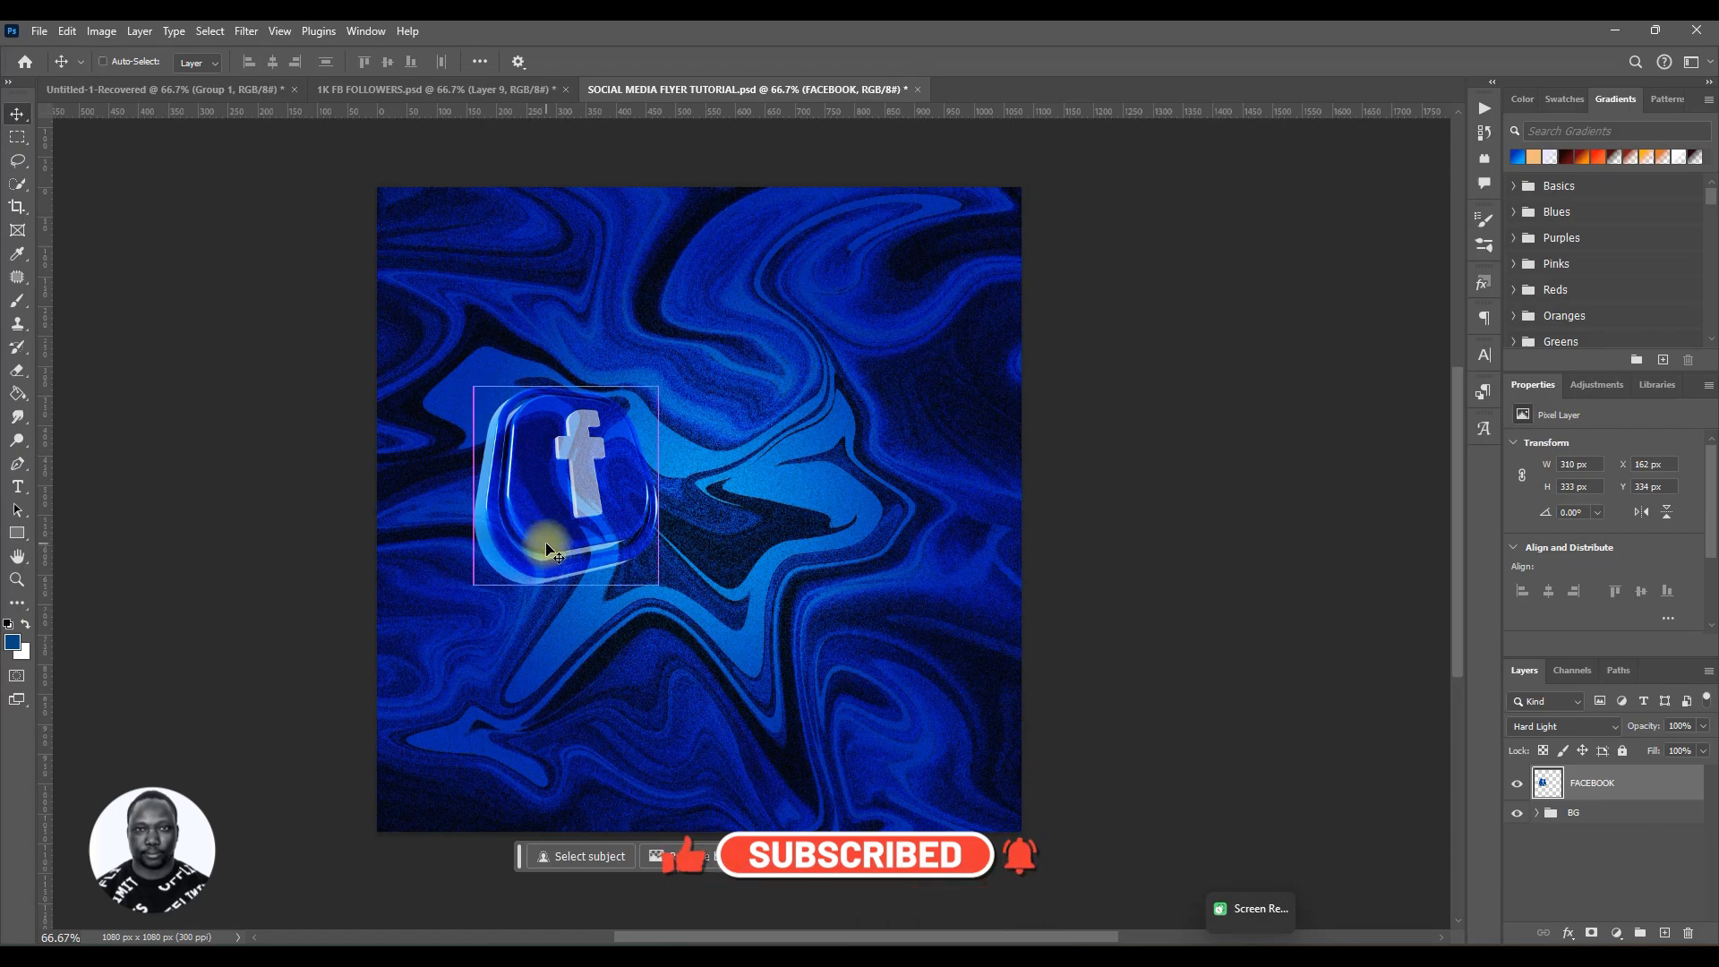
{"action": "key", "text": "ctrl+j"}
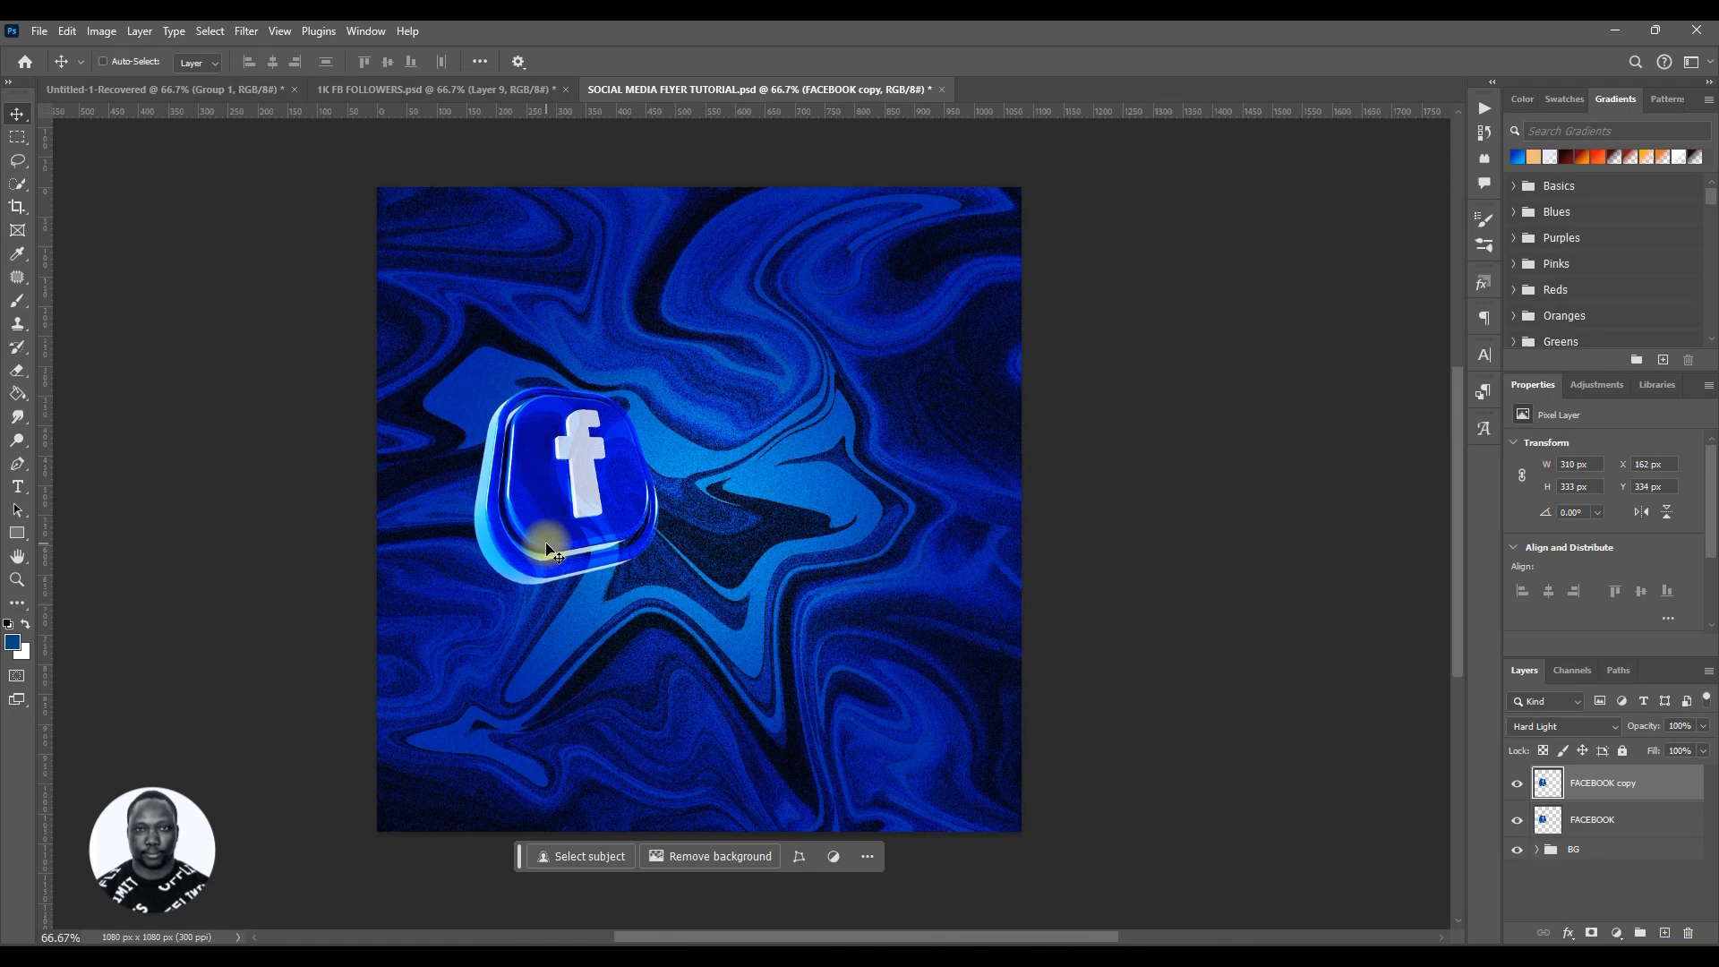
Step: Move the FACEBOOK copy icon to the right side of the canvas
{"action": "key", "text": "ctrl+t"}
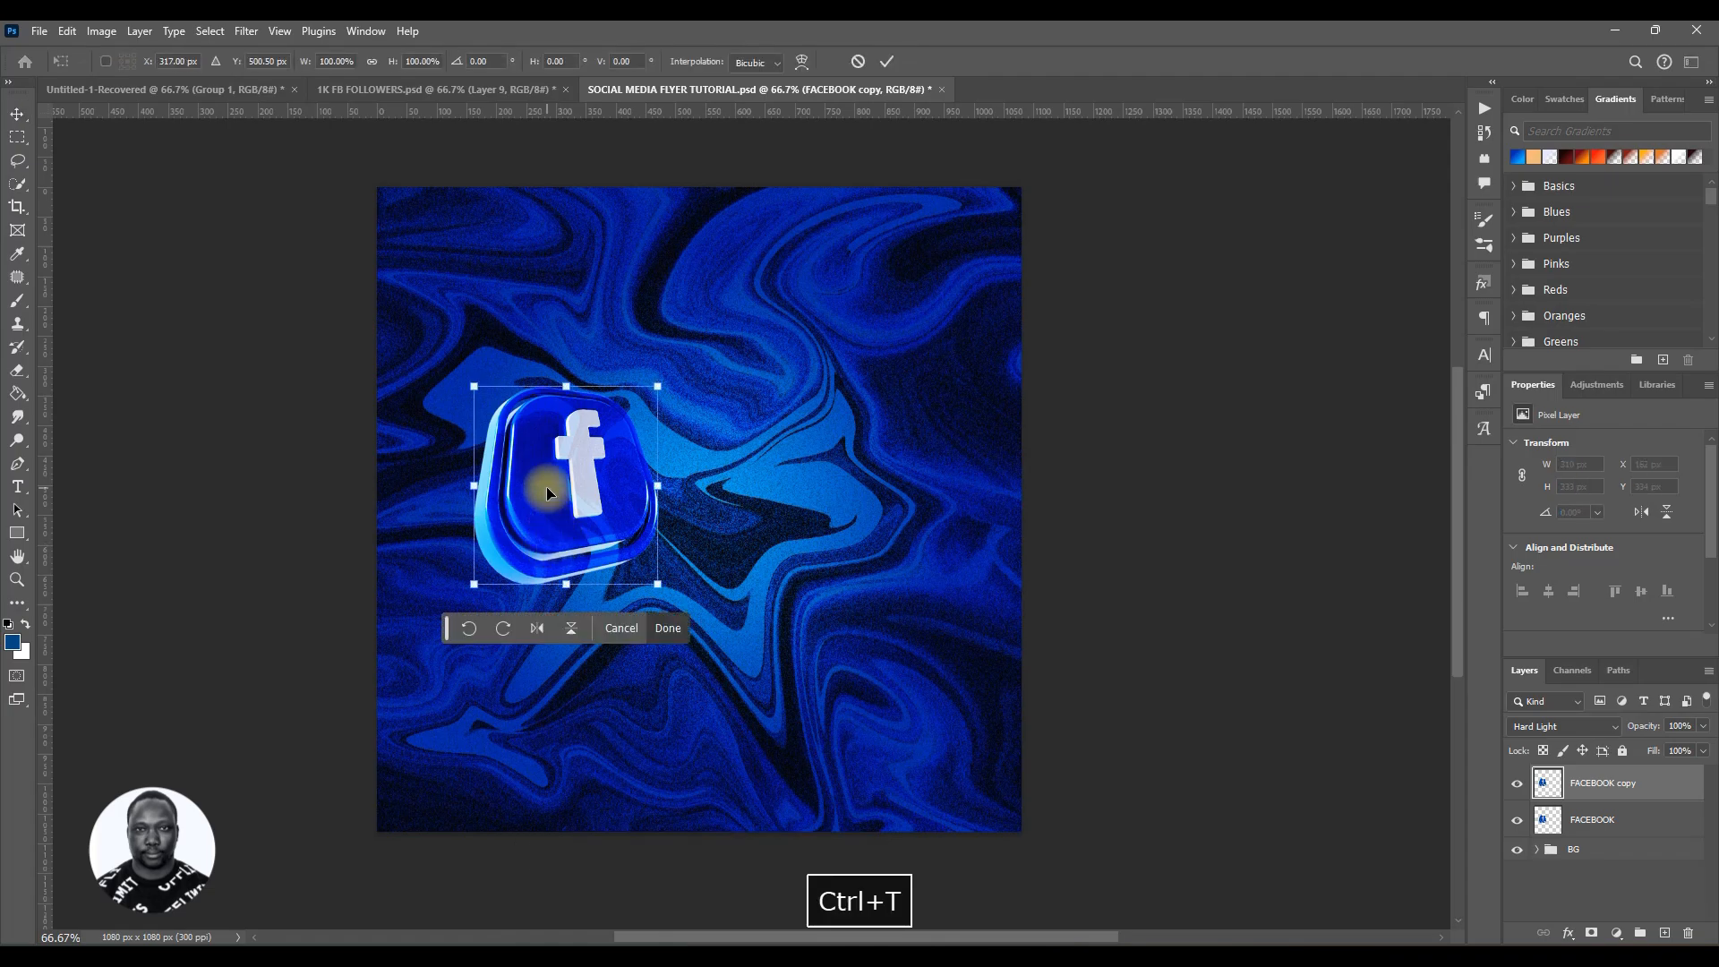
{"action": "left_click_drag", "start_coordinate": [547, 488], "coordinate": [804, 494]}
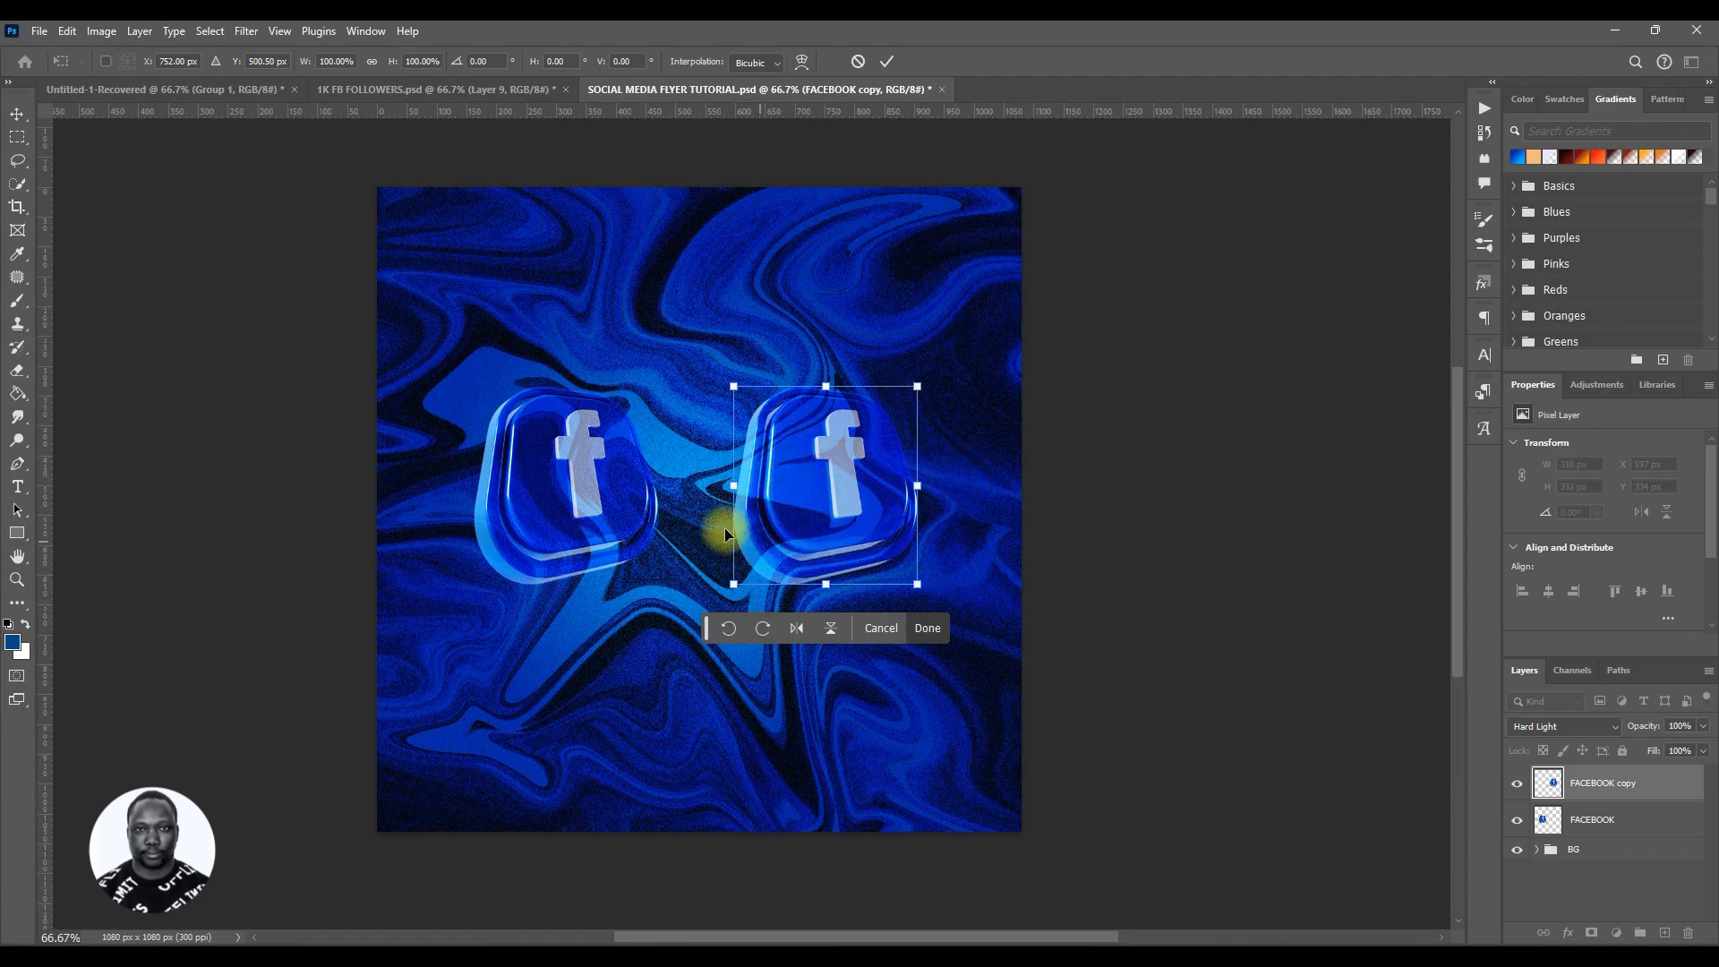
{"action": "right_click", "coordinate": [793, 469]}
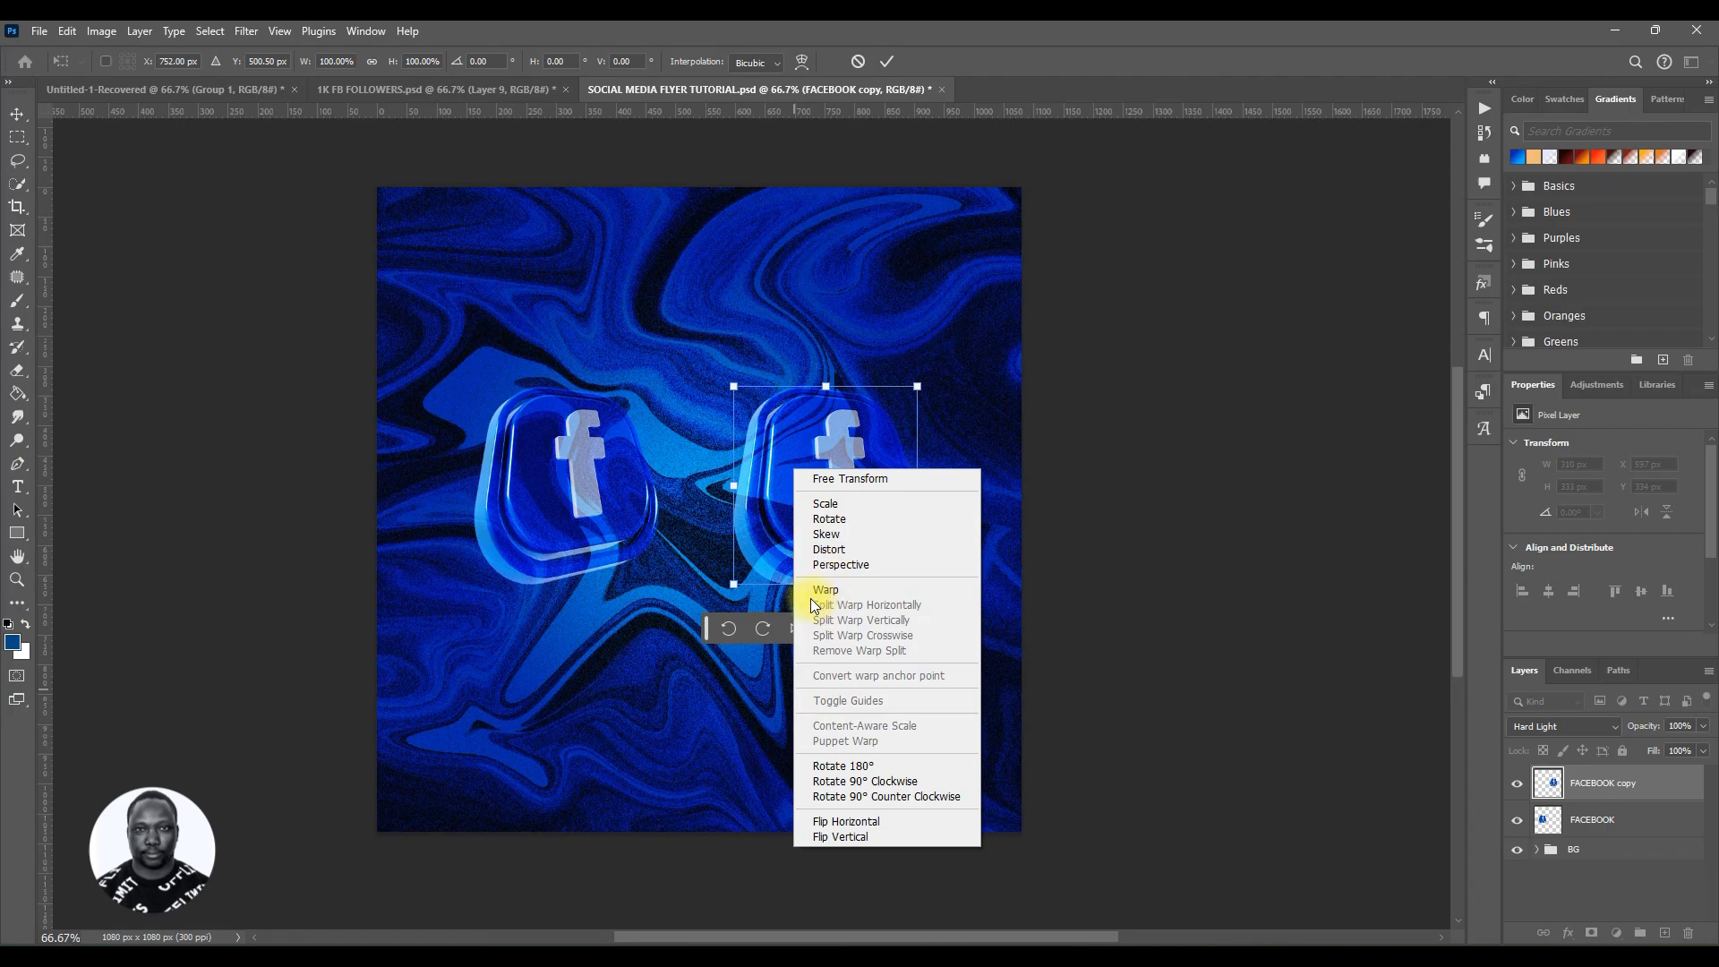
{"action": "left_click", "coordinate": [850, 566]}
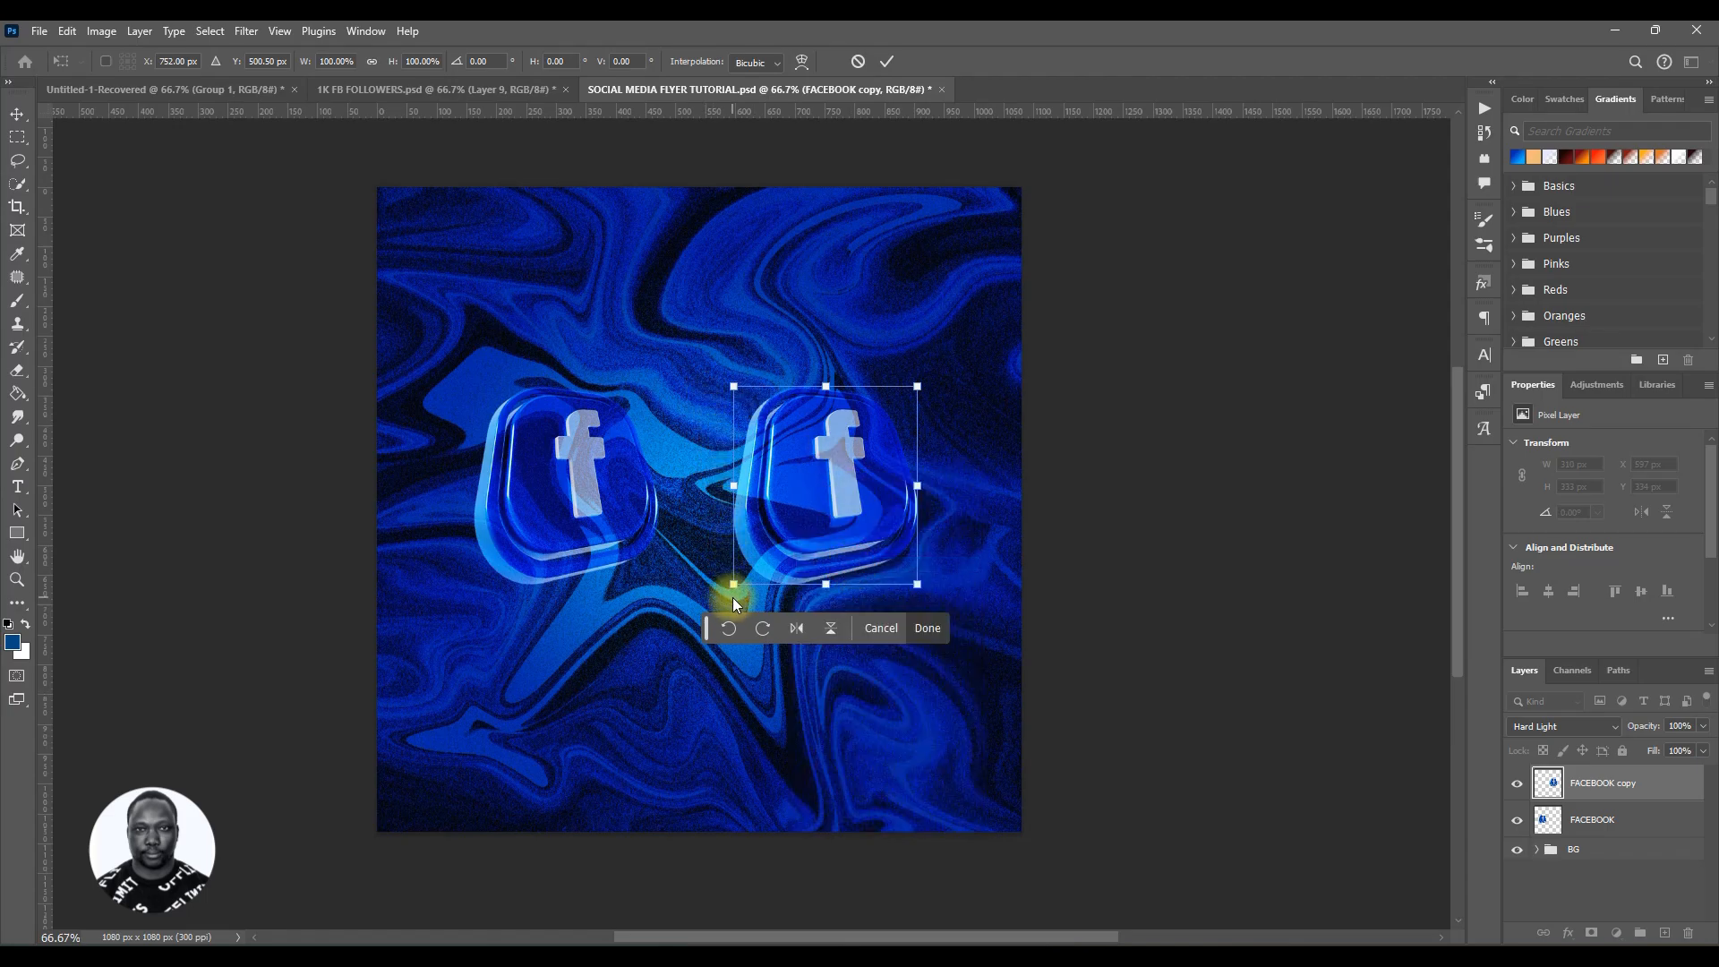
{"action": "left_click_drag", "start_coordinate": [736, 585], "coordinate": [752, 548]}
{"action": "left_click_drag", "start_coordinate": [916, 584], "coordinate": [886, 546]}
{"action": "key", "text": "ctrl+z"}
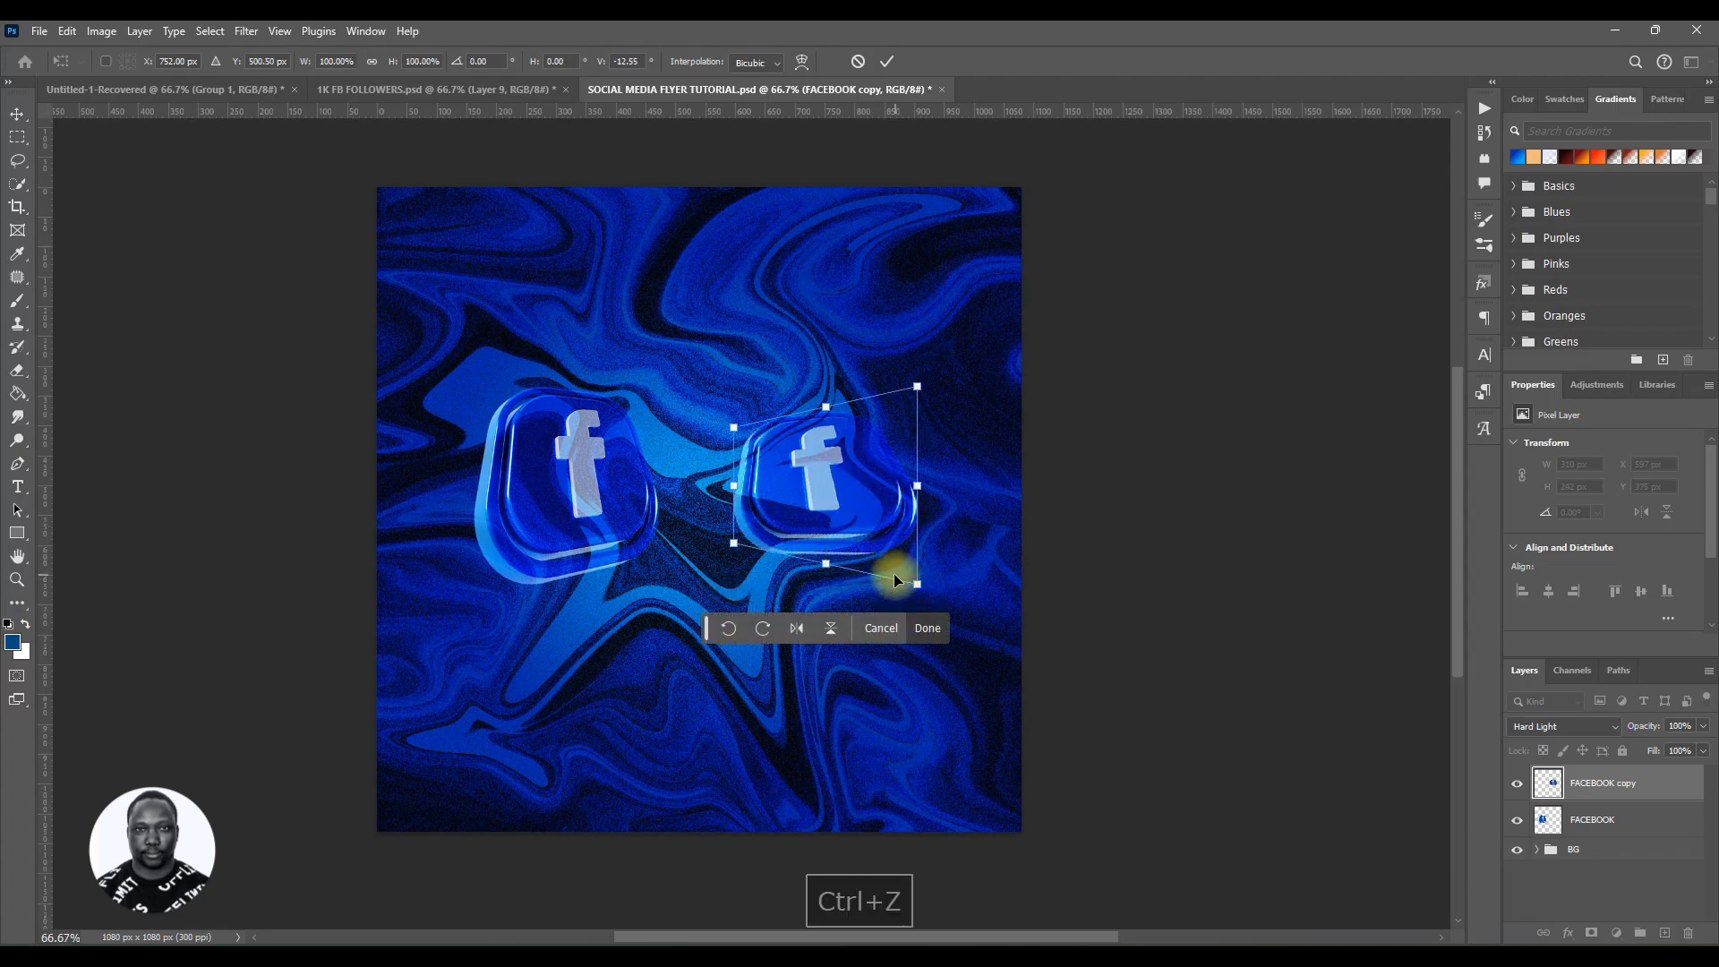
{"action": "key", "text": "ctrl+z"}
Step: Distort the copied icon's corners so it tilts in perspective, and apply the transform
{"action": "right_click", "coordinate": [836, 499]}
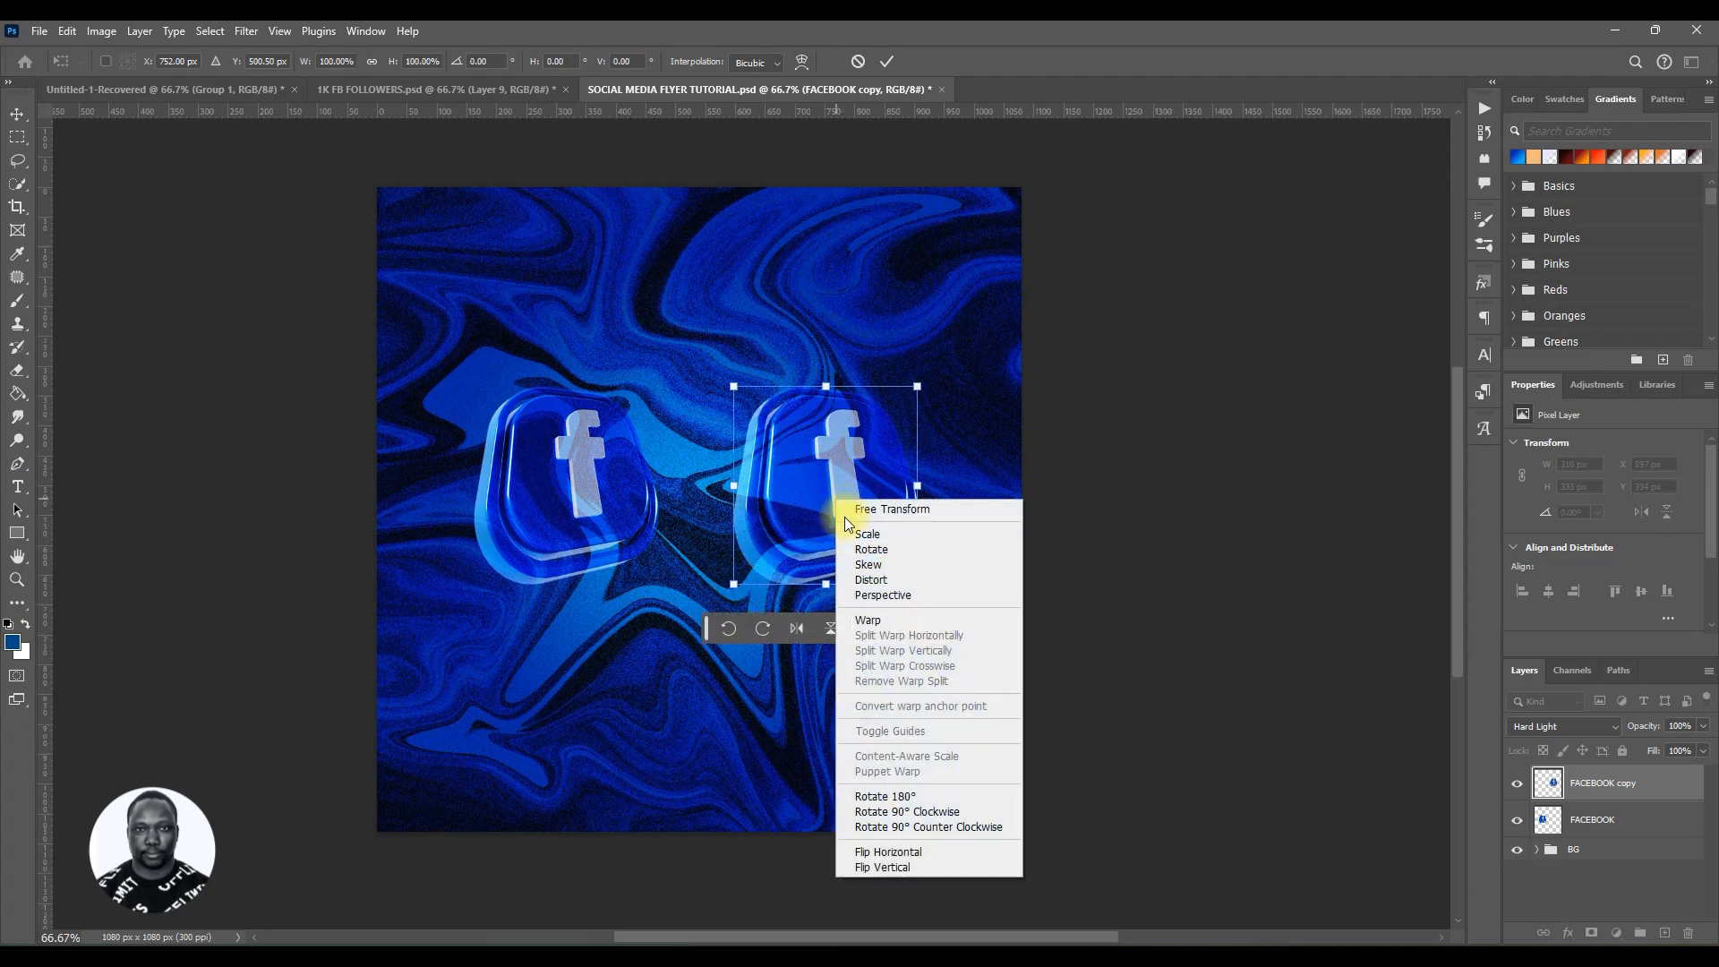
{"action": "left_click", "coordinate": [873, 595]}
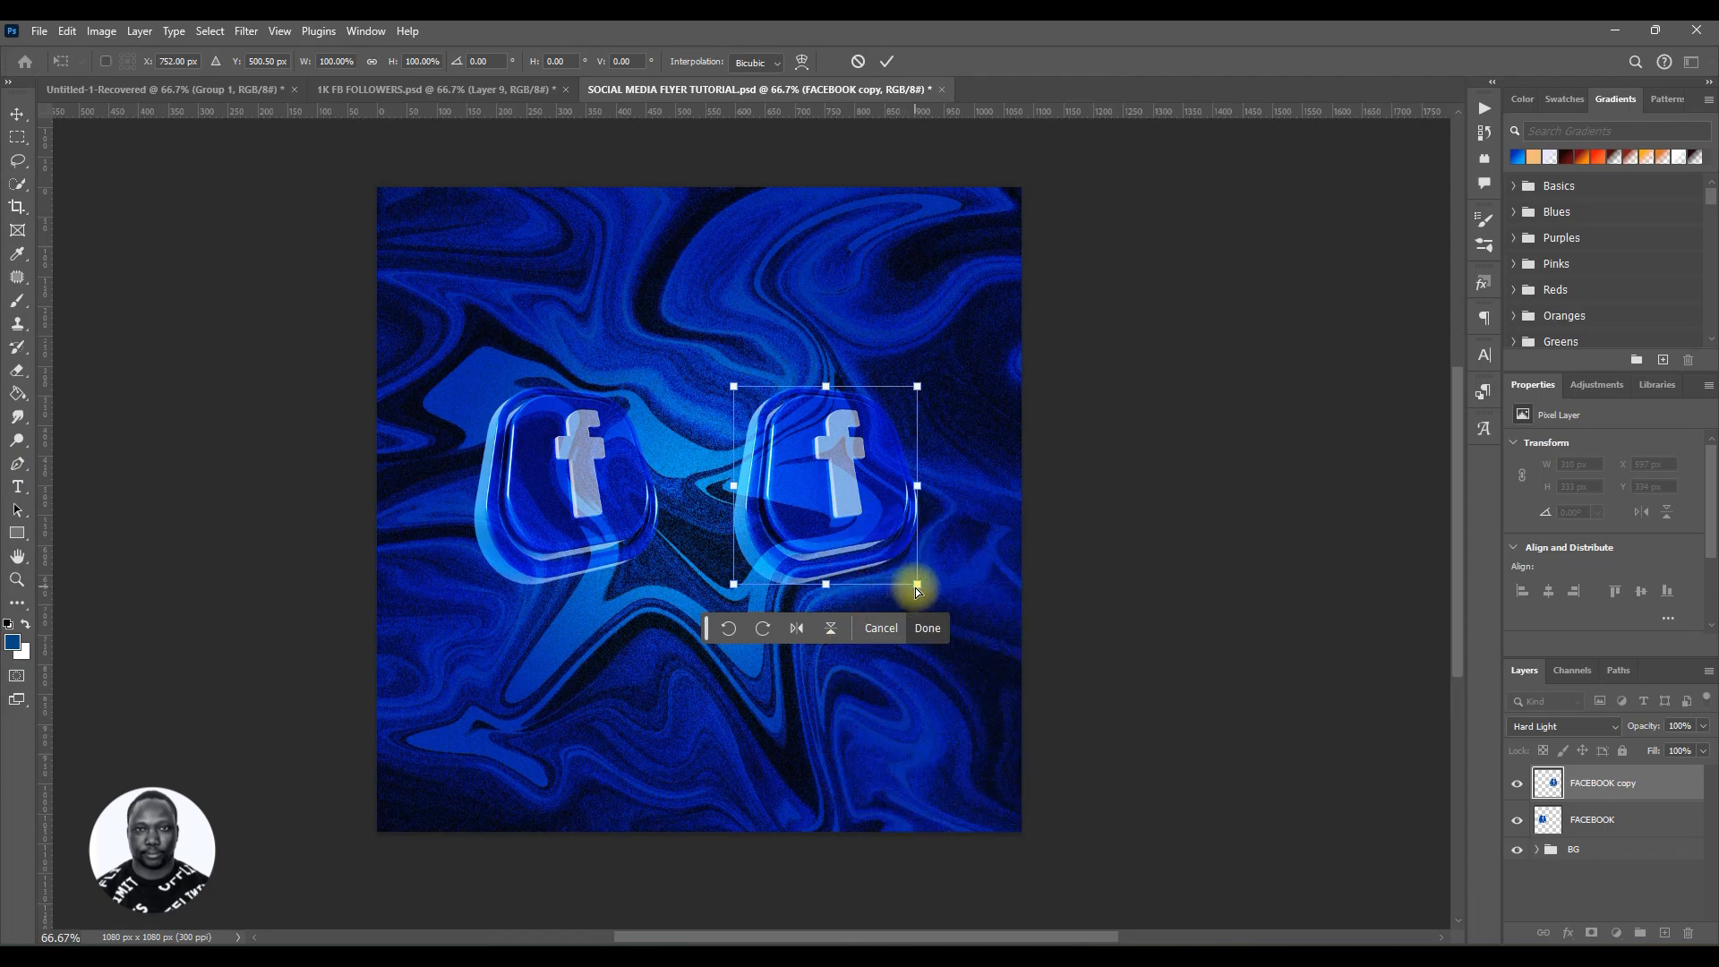
{"action": "mouse_move", "coordinate": [916, 591]}
{"action": "left_mouse_down"}
{"action": "mouse_move", "coordinate": [912, 575]}
{"action": "mouse_move", "coordinate": [876, 600]}
{"action": "mouse_move", "coordinate": [912, 585]}
{"action": "mouse_move", "coordinate": [913, 552]}
{"action": "mouse_move", "coordinate": [988, 624]}
{"action": "mouse_move", "coordinate": [958, 575]}
{"action": "mouse_move", "coordinate": [922, 576]}
{"action": "mouse_move", "coordinate": [893, 606]}
{"action": "mouse_move", "coordinate": [880, 545]}
{"action": "mouse_move", "coordinate": [855, 550]}
{"action": "mouse_move", "coordinate": [882, 535]}
{"action": "mouse_move", "coordinate": [870, 549]}
{"action": "mouse_move", "coordinate": [873, 534]}
{"action": "mouse_move", "coordinate": [905, 568]}
{"action": "left_mouse_up"}
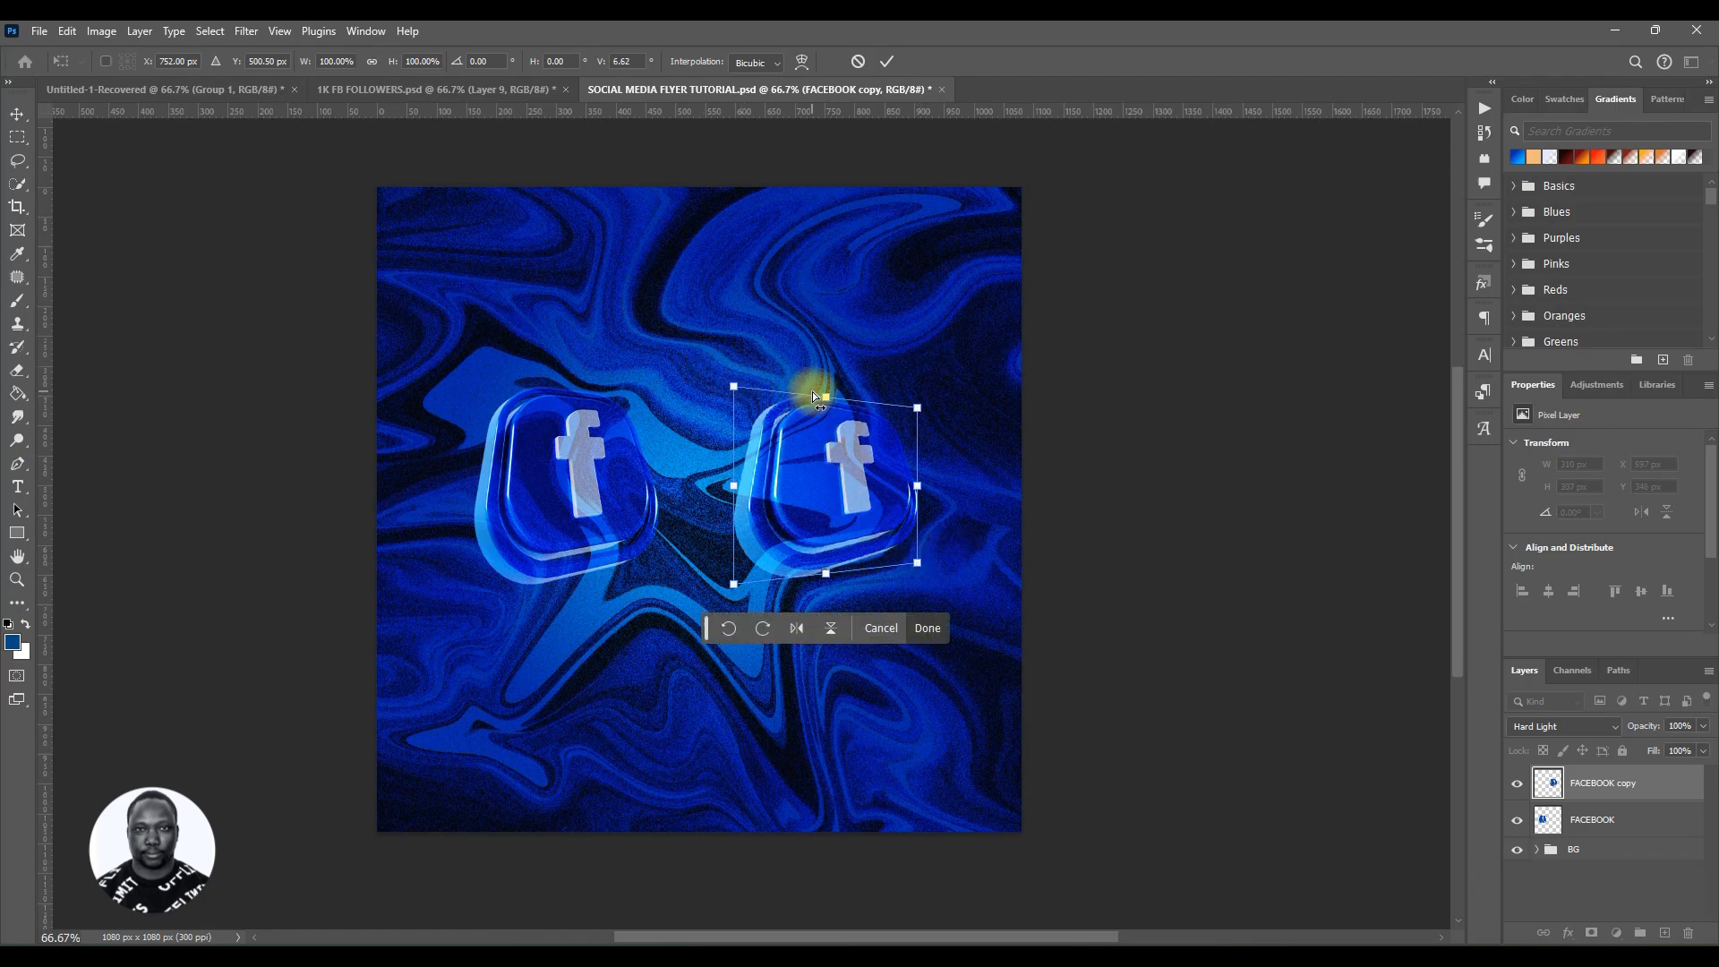
{"action": "left_click_drag", "start_coordinate": [825, 396], "coordinate": [878, 395]}
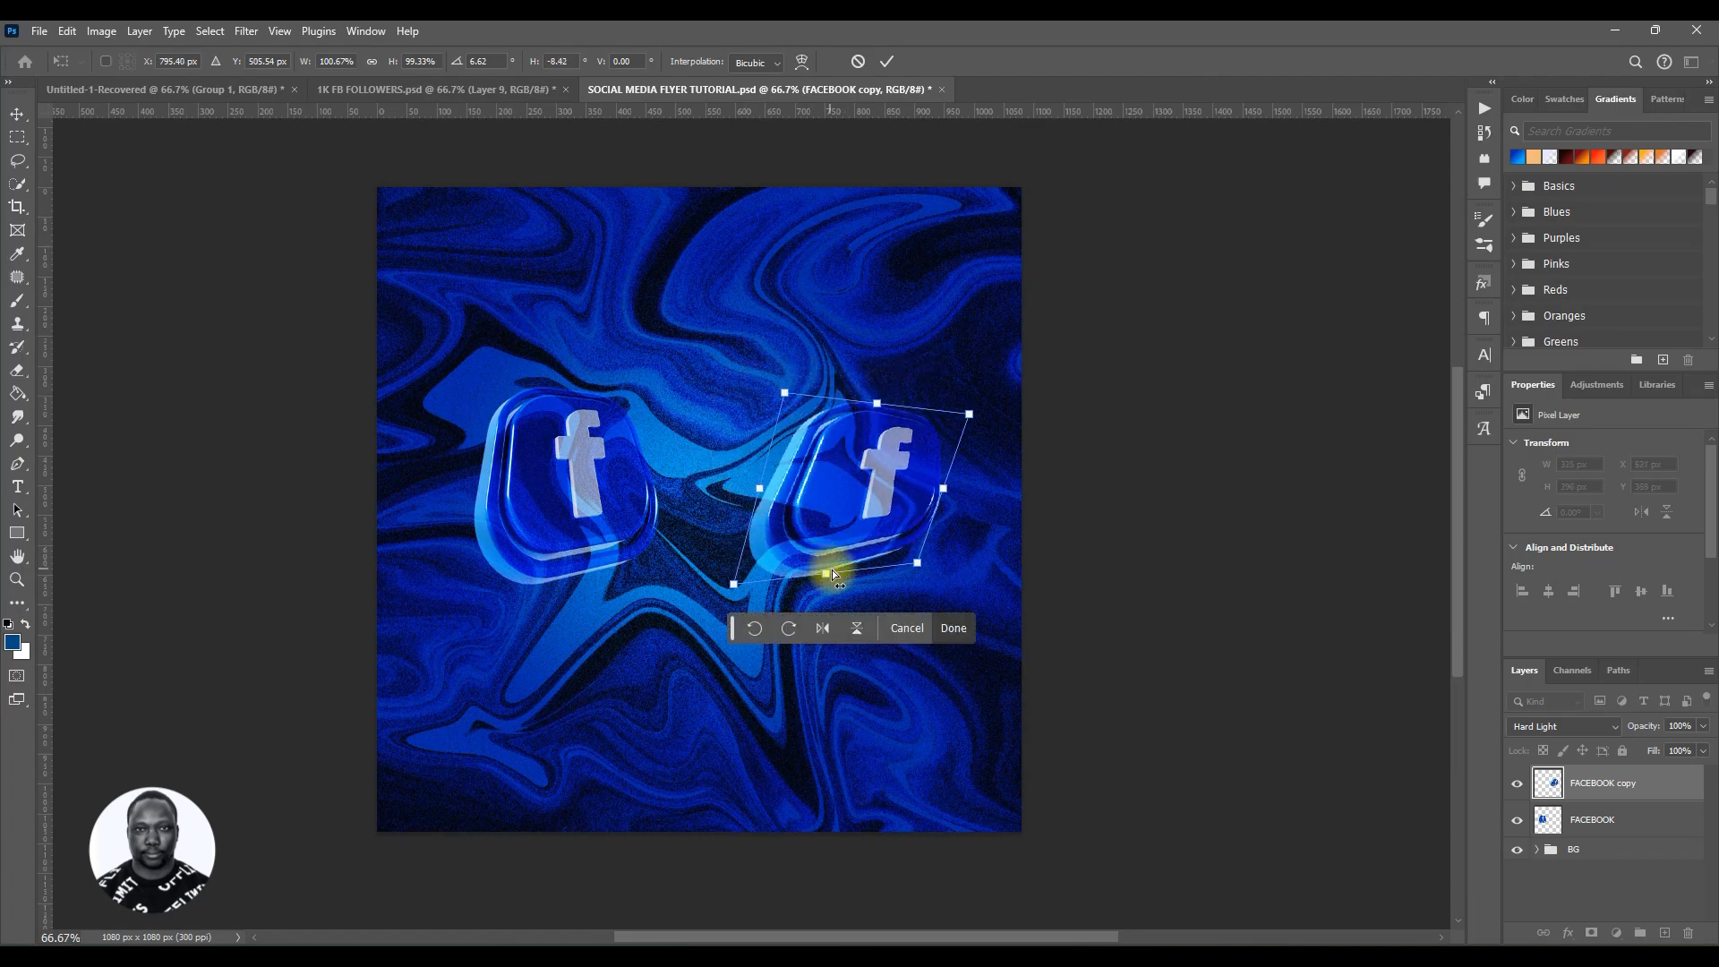
{"action": "left_click_drag", "start_coordinate": [825, 573], "coordinate": [935, 602]}
{"action": "mouse_move", "coordinate": [810, 484]}
{"action": "left_mouse_down"}
{"action": "mouse_move", "coordinate": [837, 578]}
{"action": "mouse_move", "coordinate": [810, 442]}
{"action": "mouse_move", "coordinate": [836, 471]}
{"action": "mouse_move", "coordinate": [829, 447]}
{"action": "mouse_move", "coordinate": [787, 443]}
{"action": "mouse_move", "coordinate": [788, 460]}
{"action": "left_mouse_up"}
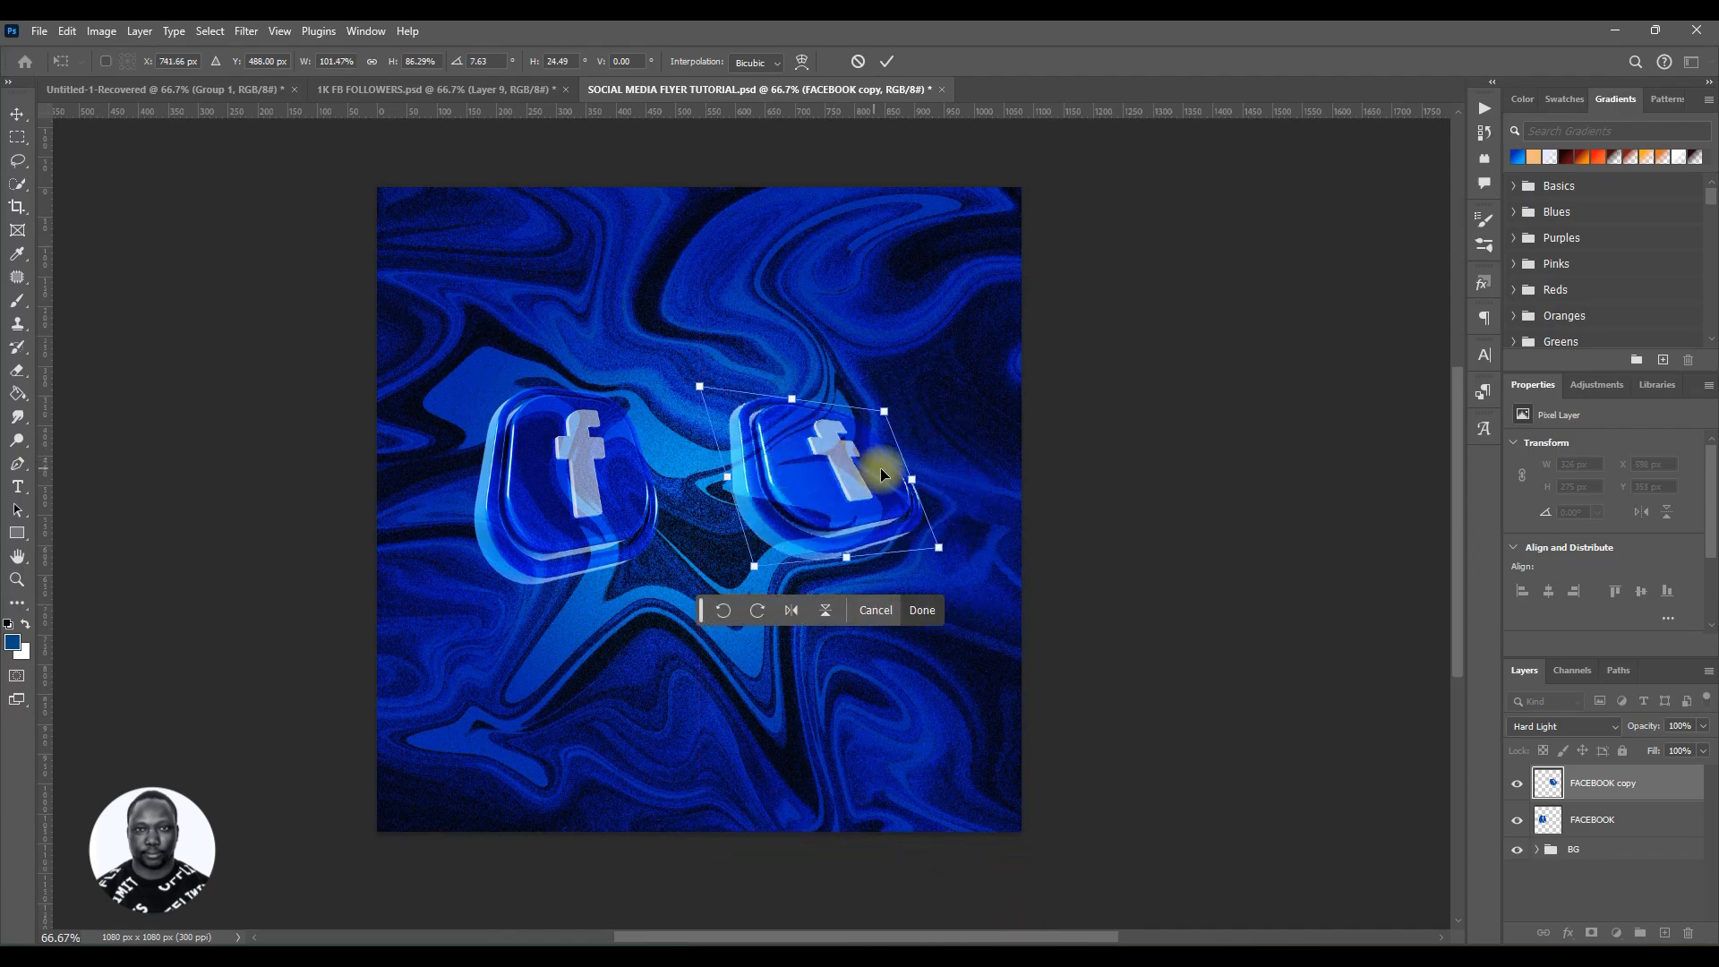
{"action": "mouse_move", "coordinate": [913, 480]}
{"action": "left_mouse_down"}
{"action": "mouse_move", "coordinate": [929, 506]}
{"action": "mouse_move", "coordinate": [909, 417]}
{"action": "mouse_move", "coordinate": [875, 406]}
{"action": "mouse_move", "coordinate": [900, 479]}
{"action": "left_mouse_up"}
{"action": "left_click_drag", "start_coordinate": [792, 397], "coordinate": [840, 425]}
{"action": "left_click", "coordinate": [888, 68]}
Step: Move the original FACEBOOK icon slightly up and select the FACEBOOK copy layer
{"action": "left_click_drag", "start_coordinate": [609, 503], "coordinate": [600, 457]}
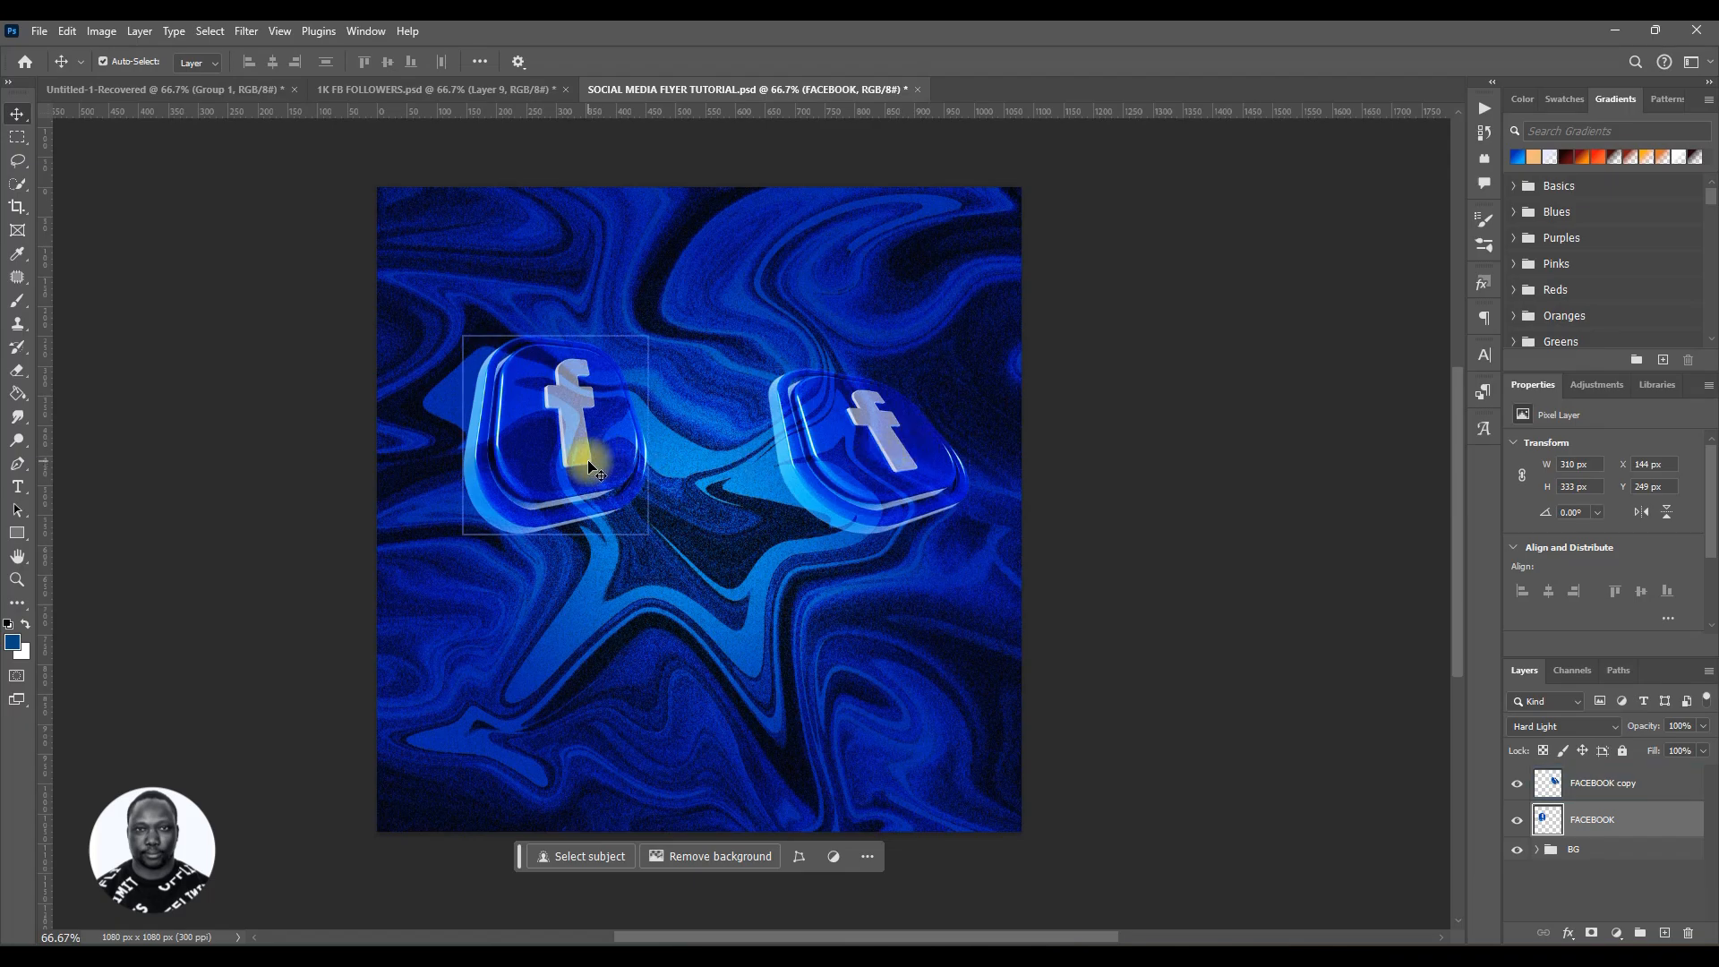
{"action": "left_click", "coordinate": [894, 442]}
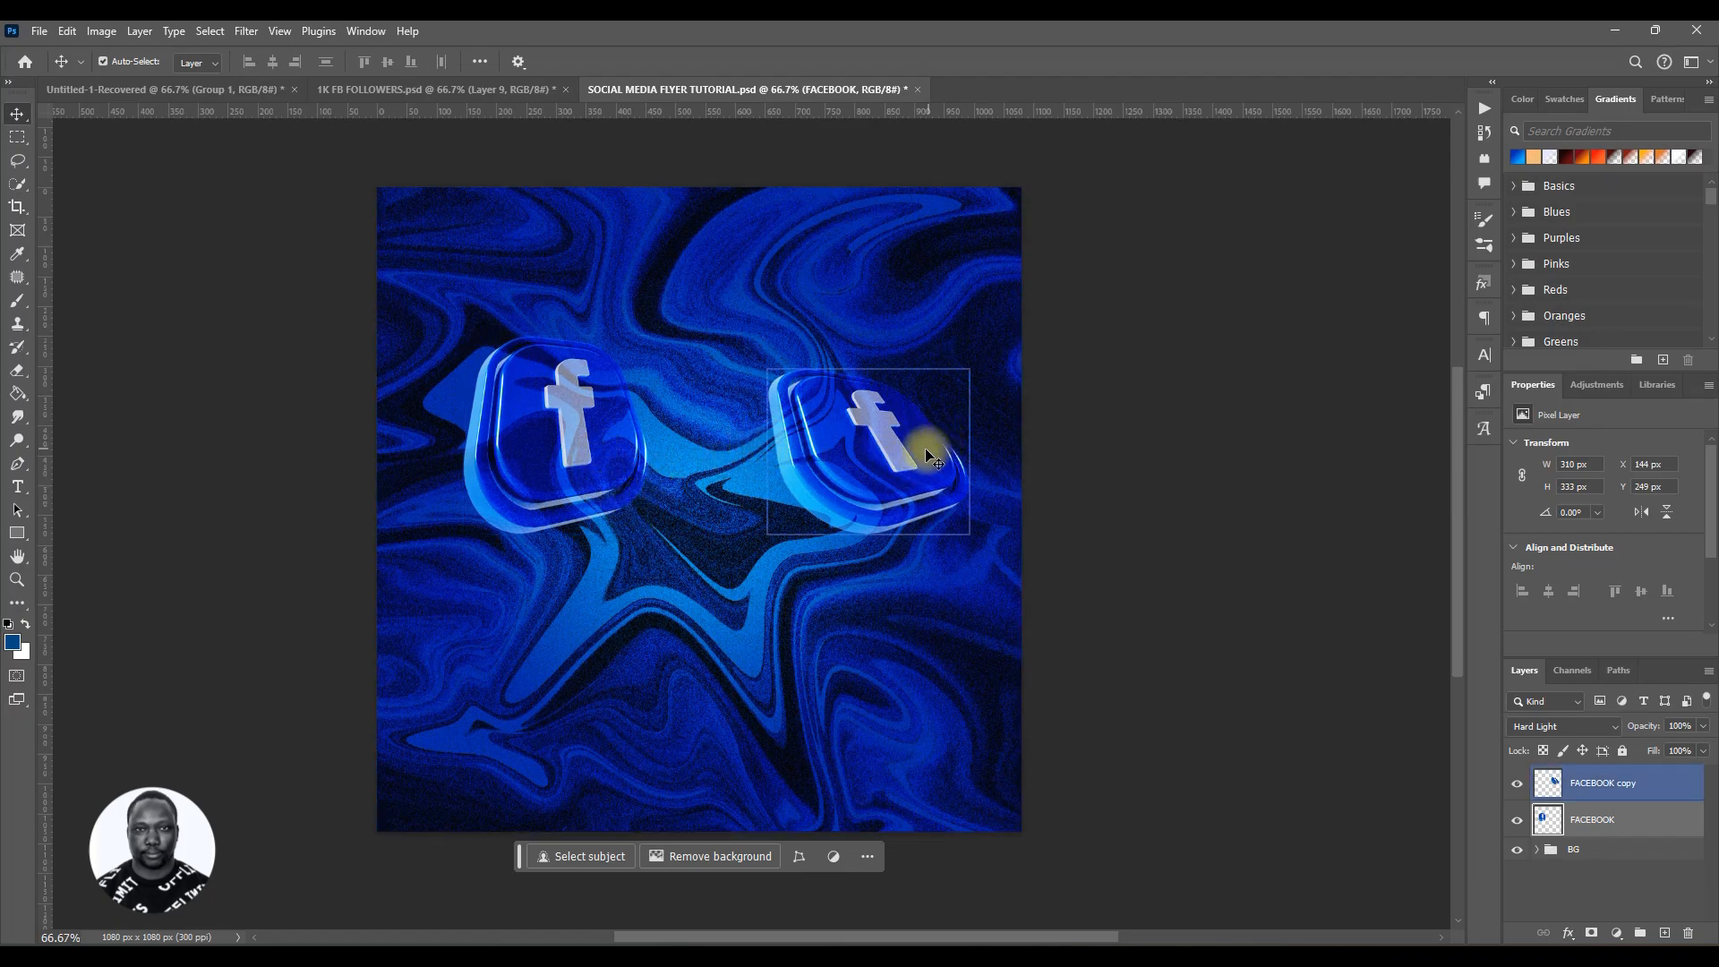
{"action": "left_click", "coordinate": [925, 450]}
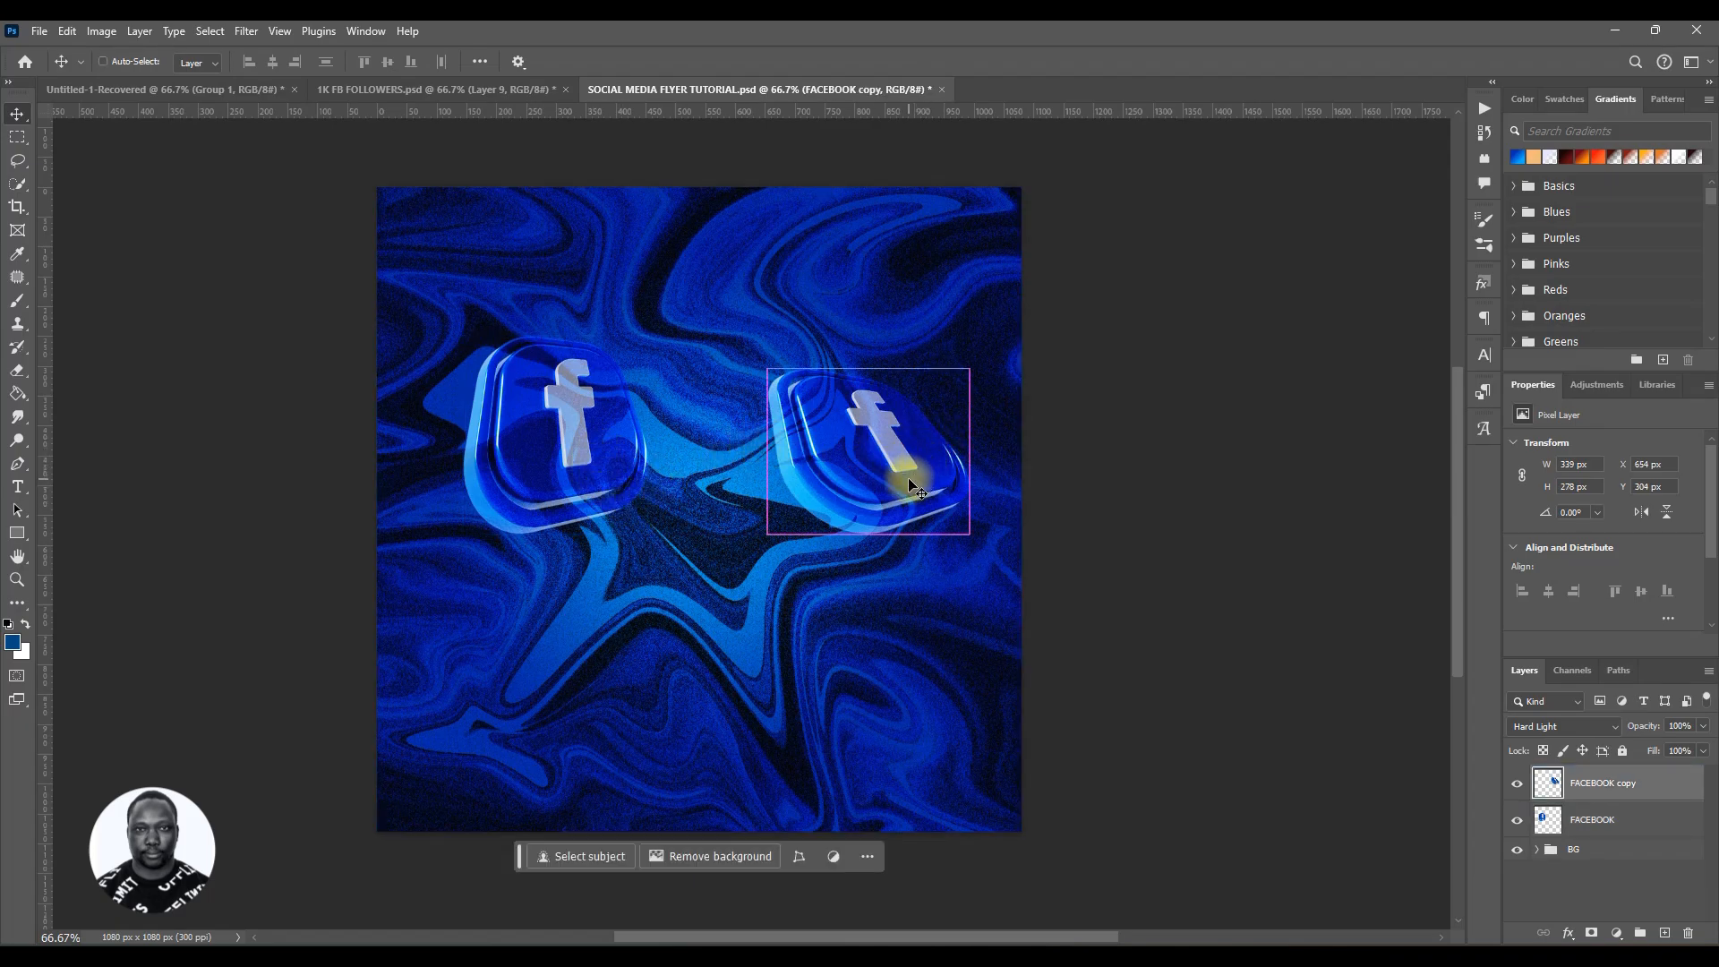
Step: Duplicate the copied icon and enlarge it to about 179% in the canvas's lower-left corner
{"action": "key", "text": "ctrl+j"}
{"action": "left_click_drag", "start_coordinate": [907, 475], "coordinate": [778, 721]}
{"action": "key", "text": "ctrl+t"}
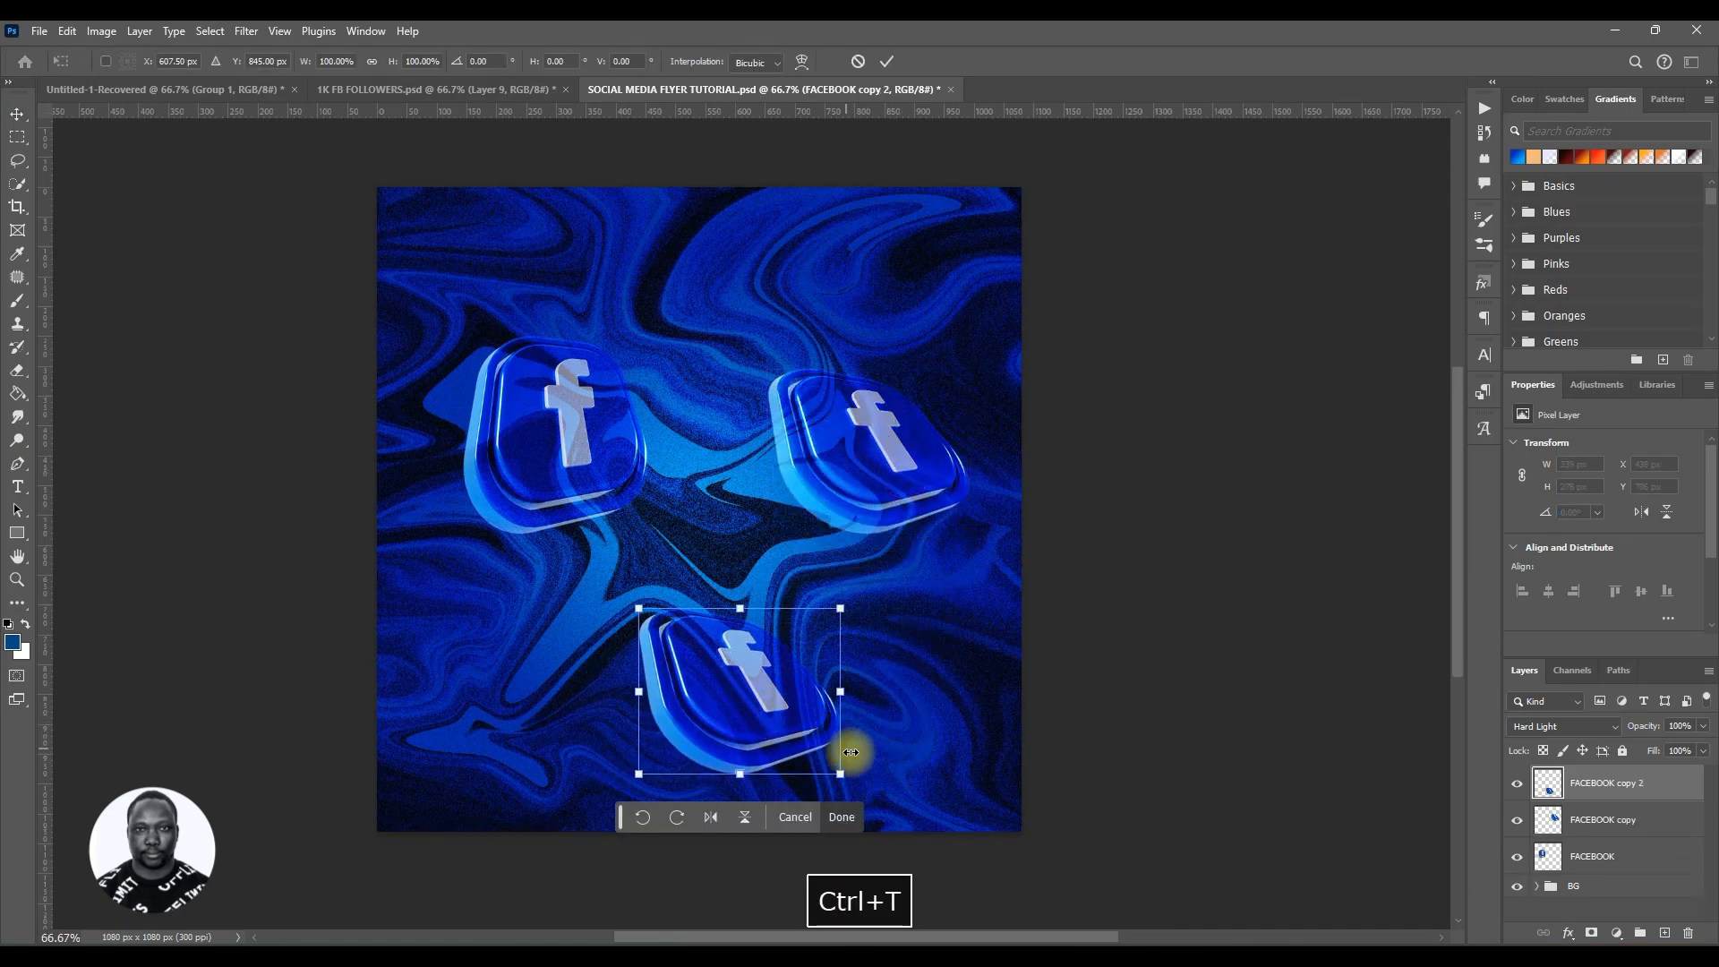
{"action": "left_click_drag", "start_coordinate": [841, 776], "coordinate": [1231, 902]}
{"action": "left_click_drag", "start_coordinate": [867, 808], "coordinate": [511, 732]}
{"action": "left_click_drag", "start_coordinate": [285, 543], "coordinate": [422, 657]}
{"action": "left_click_drag", "start_coordinate": [555, 782], "coordinate": [390, 728]}
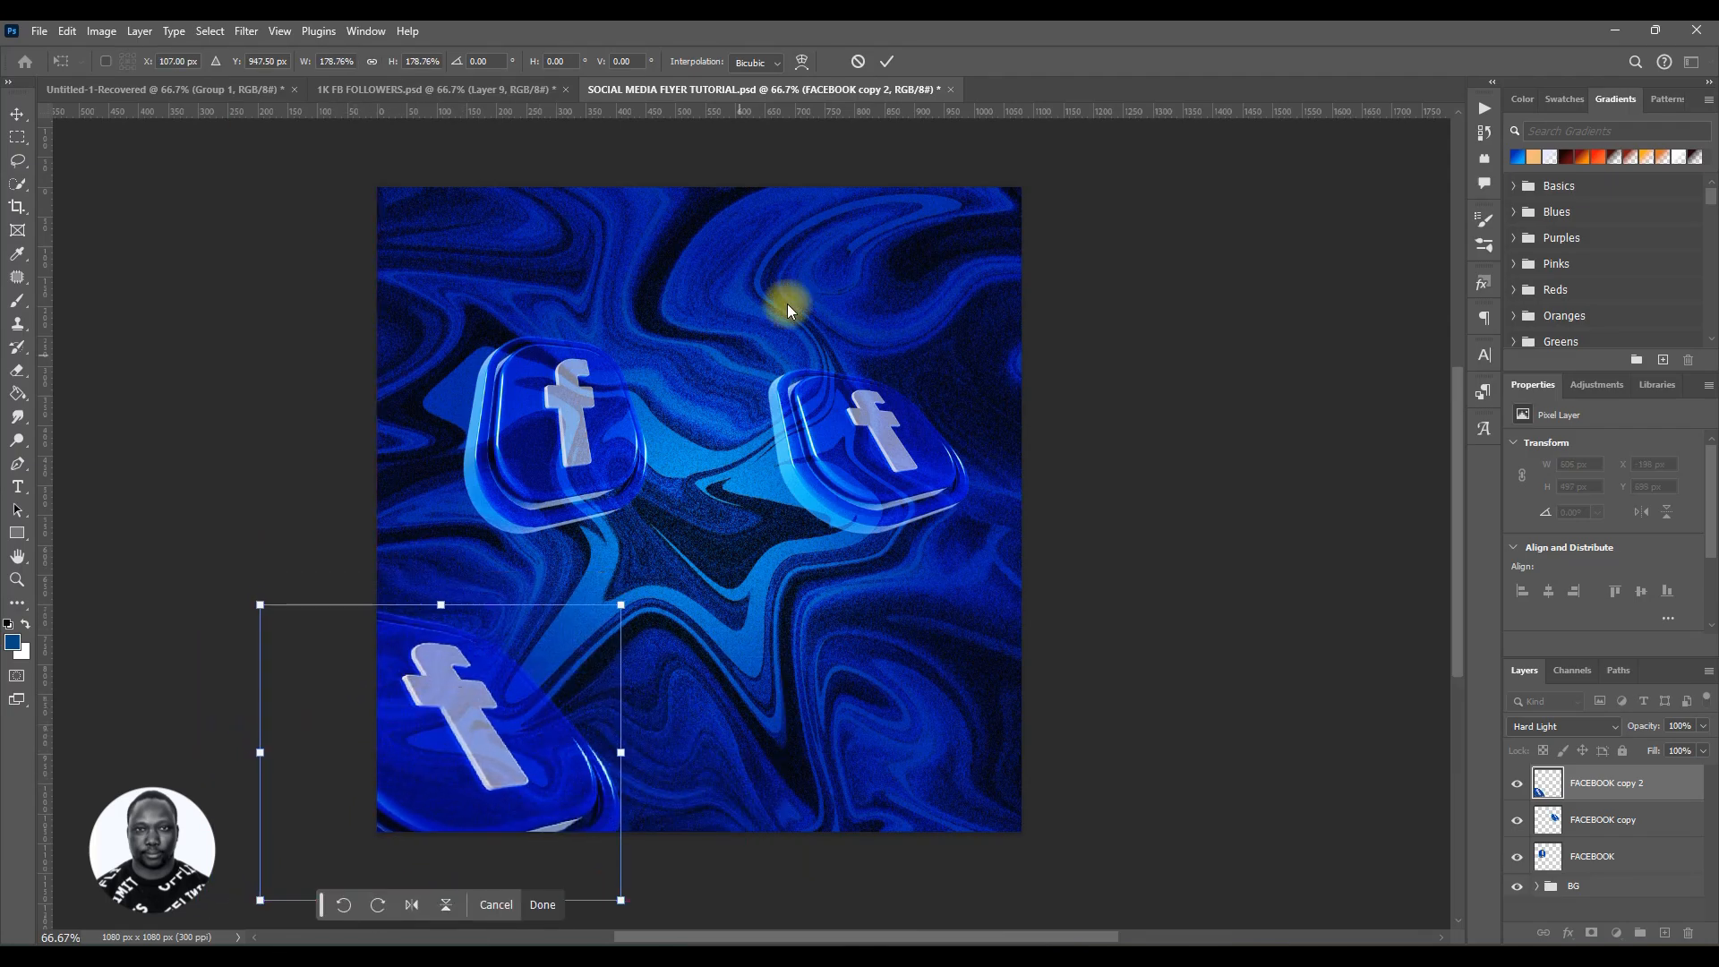
{"action": "left_click", "coordinate": [888, 62]}
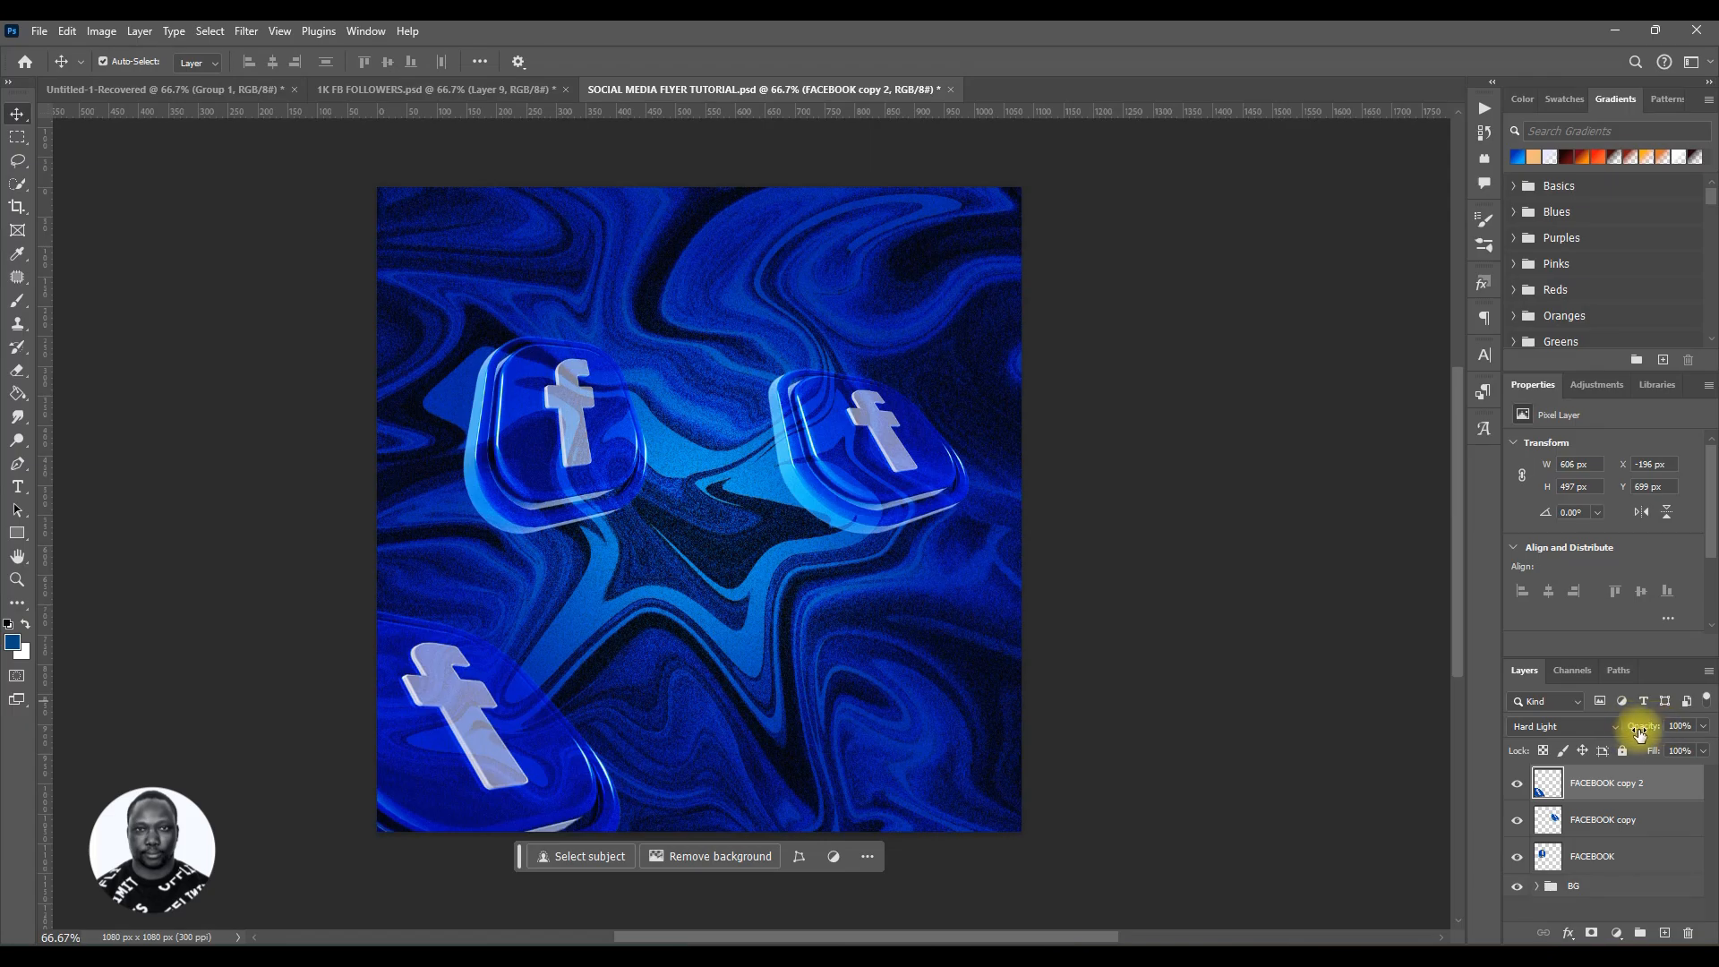
Step: Set the FACEBOOK copy 2 layer's opacity to 53% and save the flyer
{"action": "left_click_drag", "start_coordinate": [1618, 734], "coordinate": [1603, 738]}
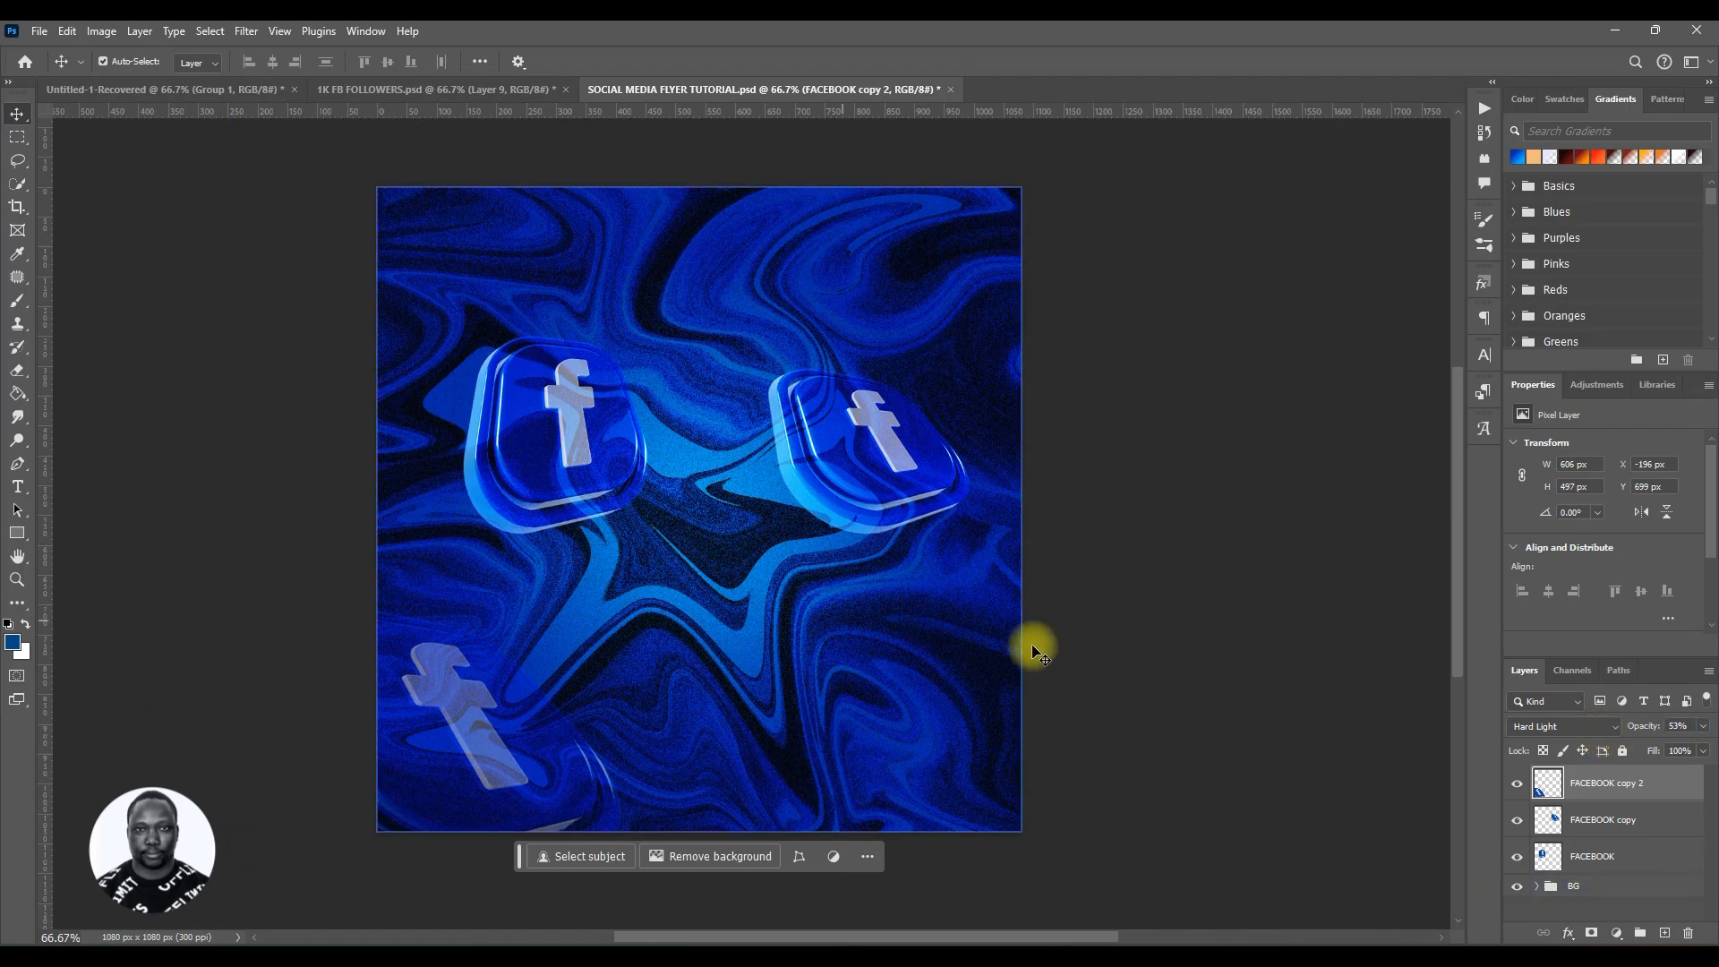
{"action": "key", "text": "ctrl+s"}
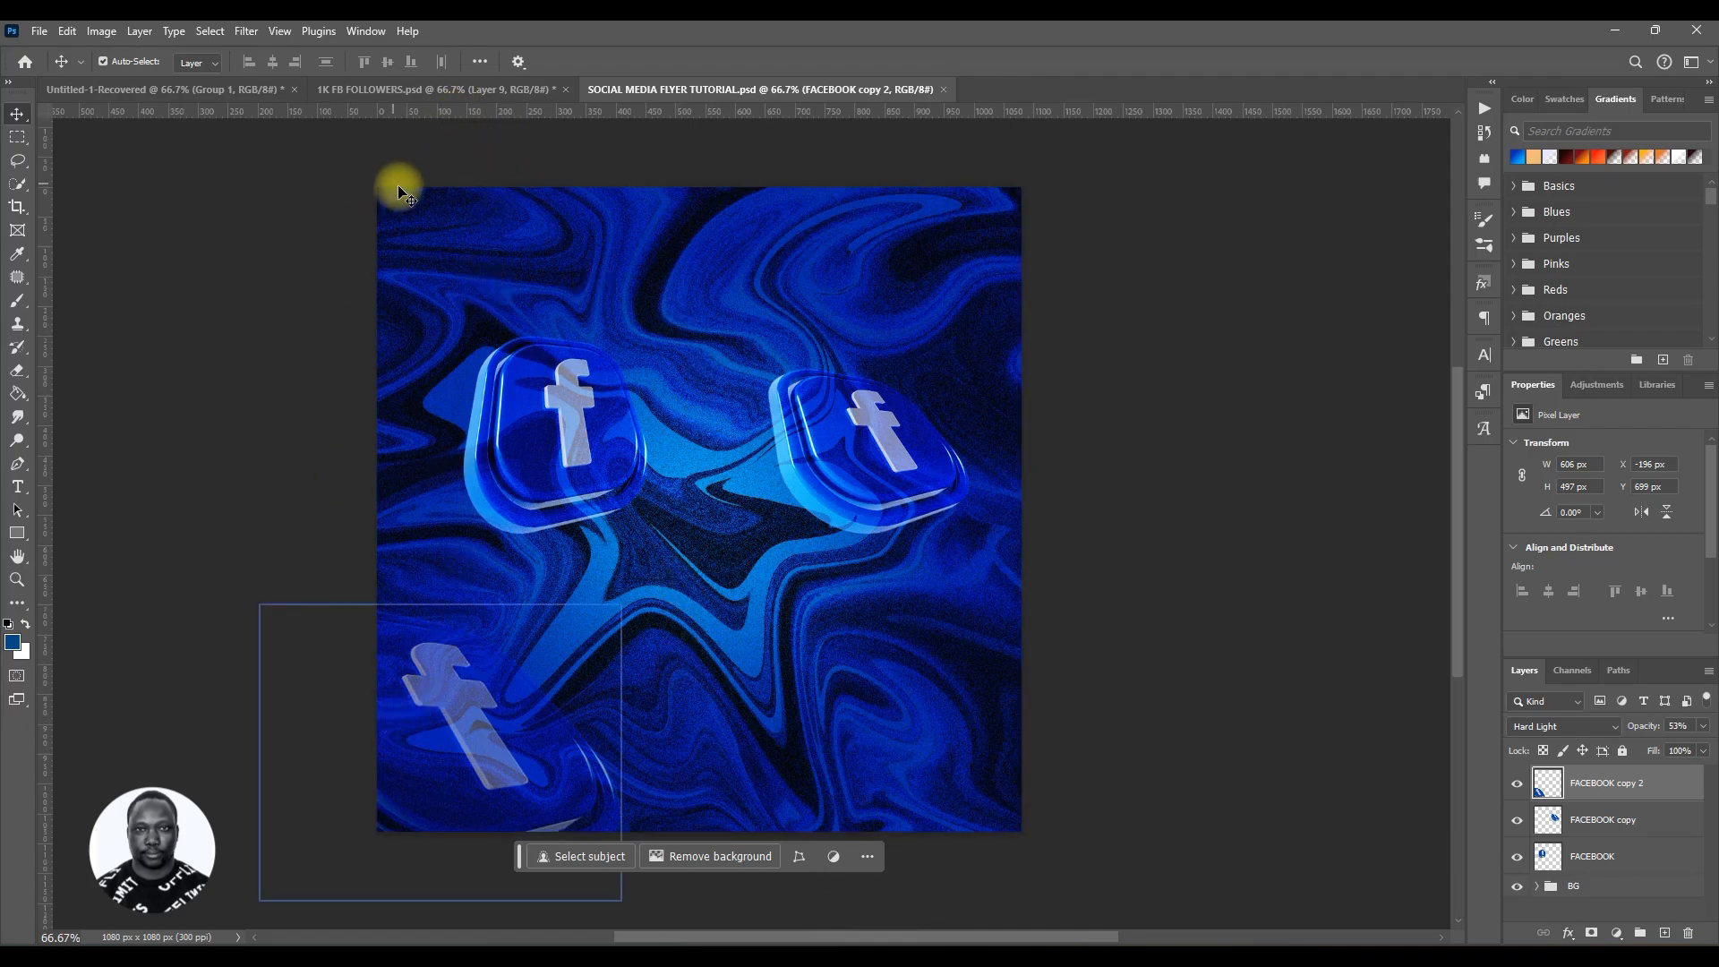
Step: Briefly view the 1K FB FOLLOWERS reference document and return to the flyer
{"action": "left_click", "coordinate": [439, 88]}
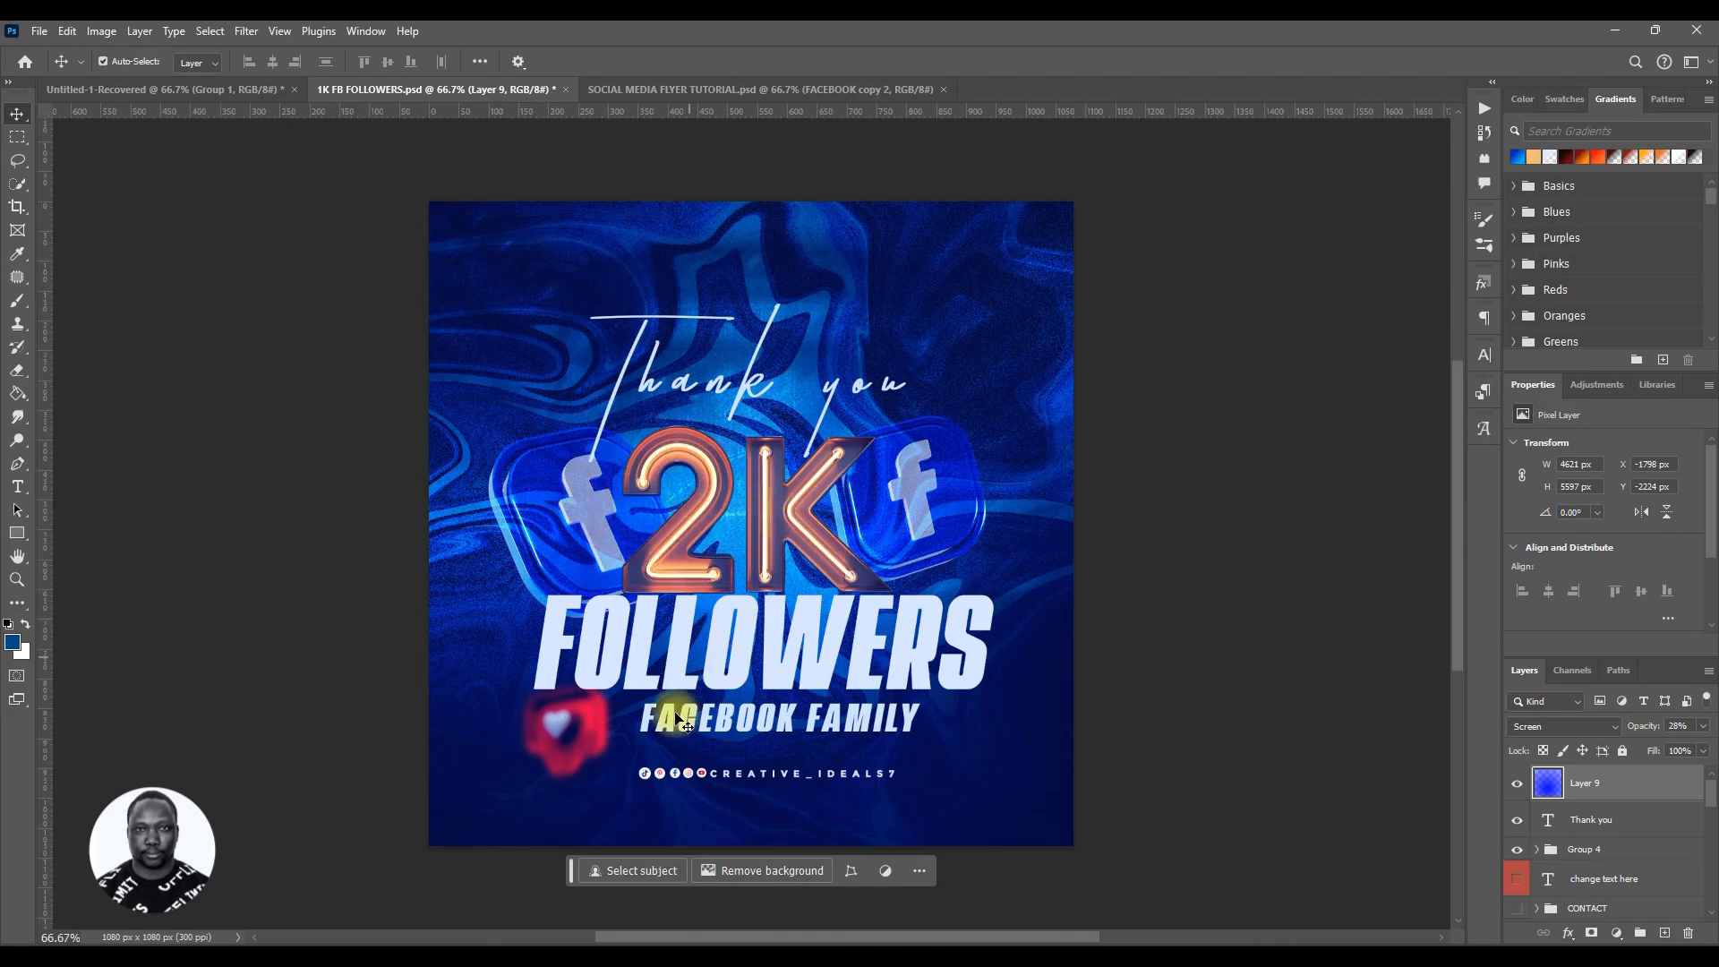
{"action": "left_click", "coordinate": [761, 90]}
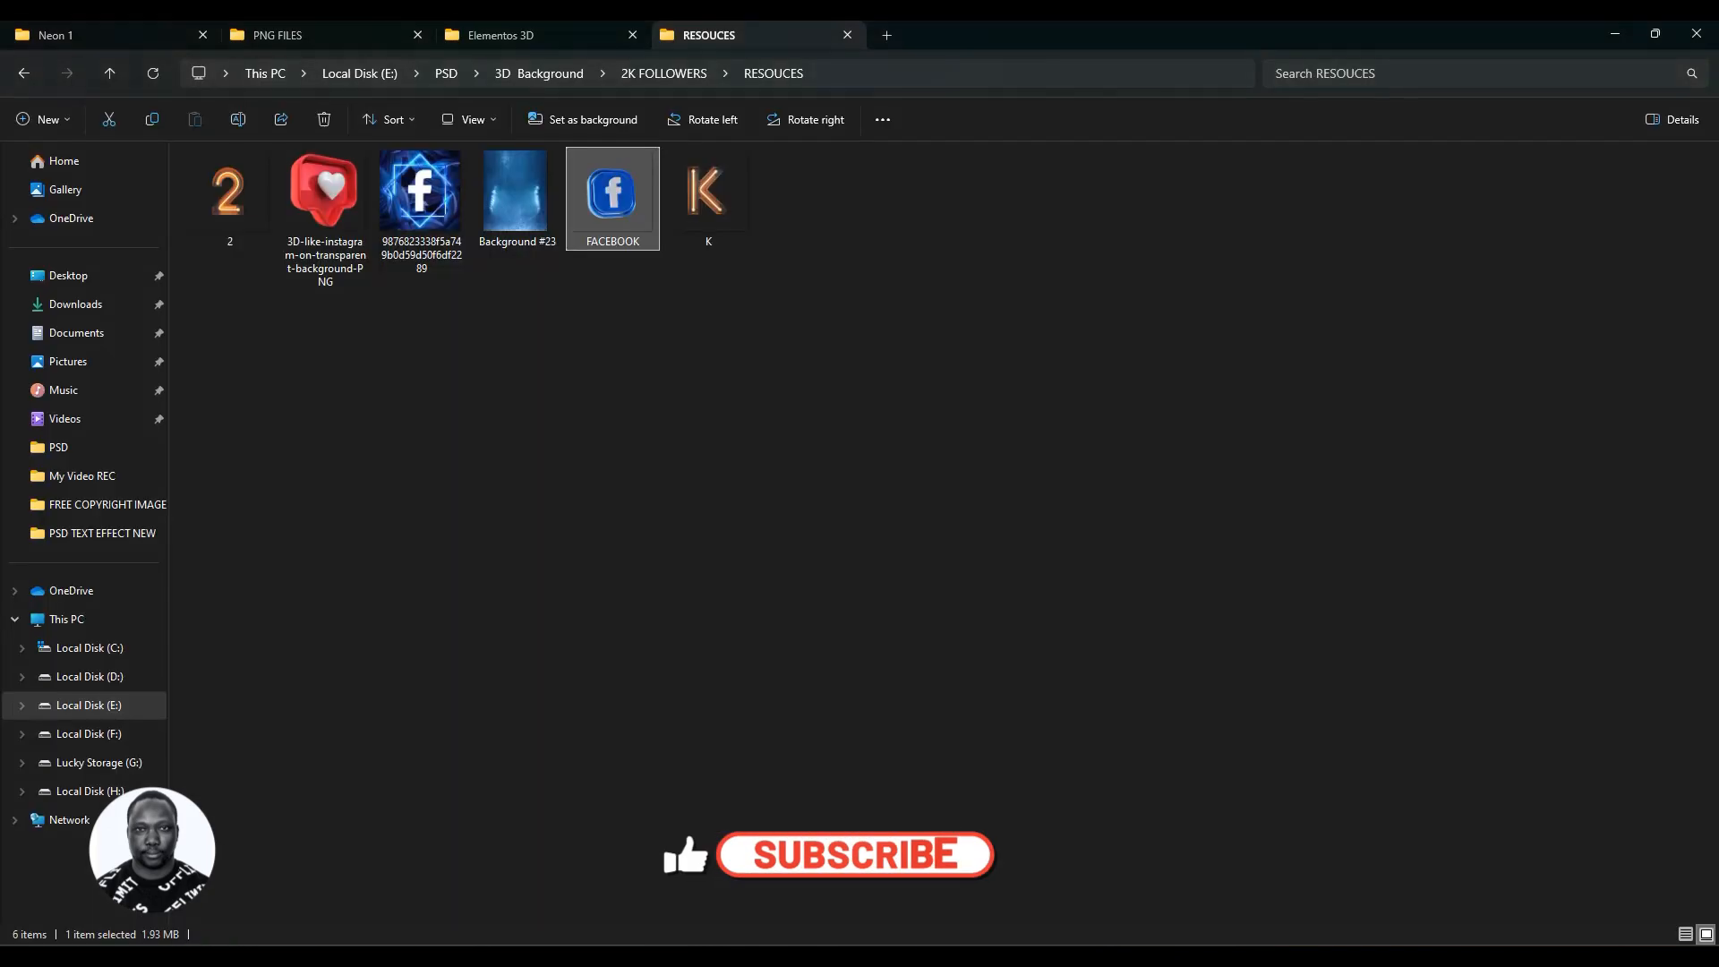
Step: From File Explorer, place the 2 and K neon letter images from the RESOUCES folder into the flyer
{"action": "left_click", "coordinate": [728, 235]}
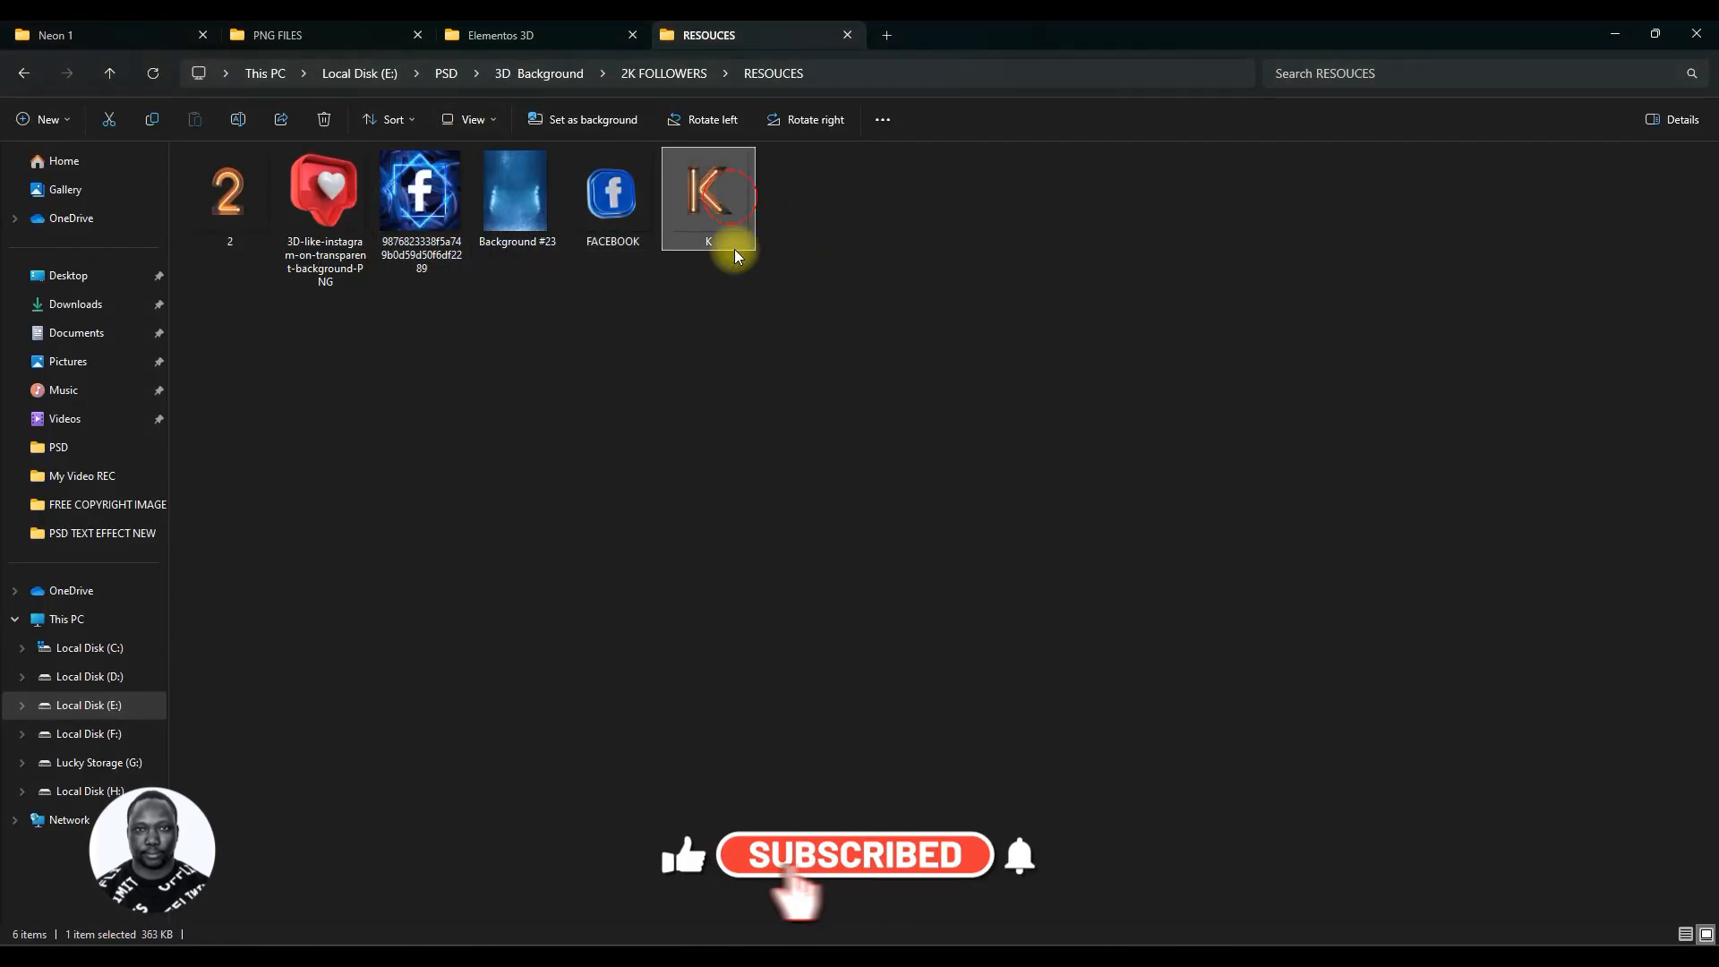
{"action": "left_click", "coordinate": [229, 192], "text": "ctrl"}
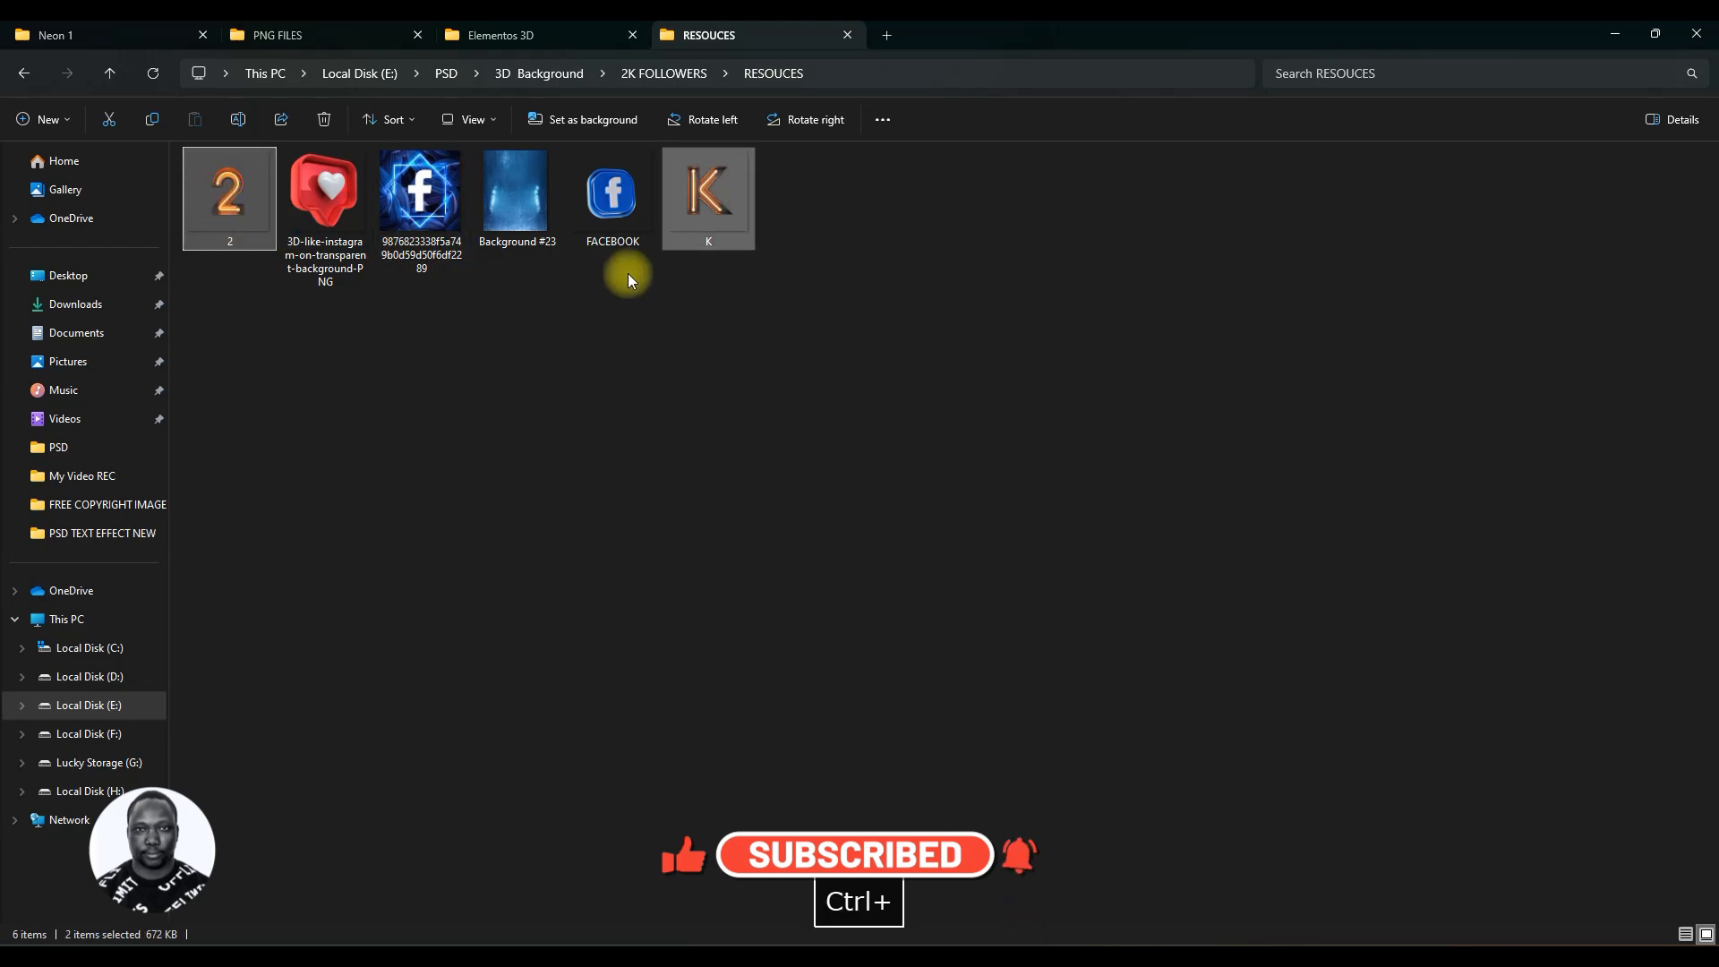
{"action": "left_click_drag", "start_coordinate": [694, 226], "coordinate": [432, 819]}
{"action": "left_click_drag", "start_coordinate": [390, 926], "coordinate": [716, 539]}
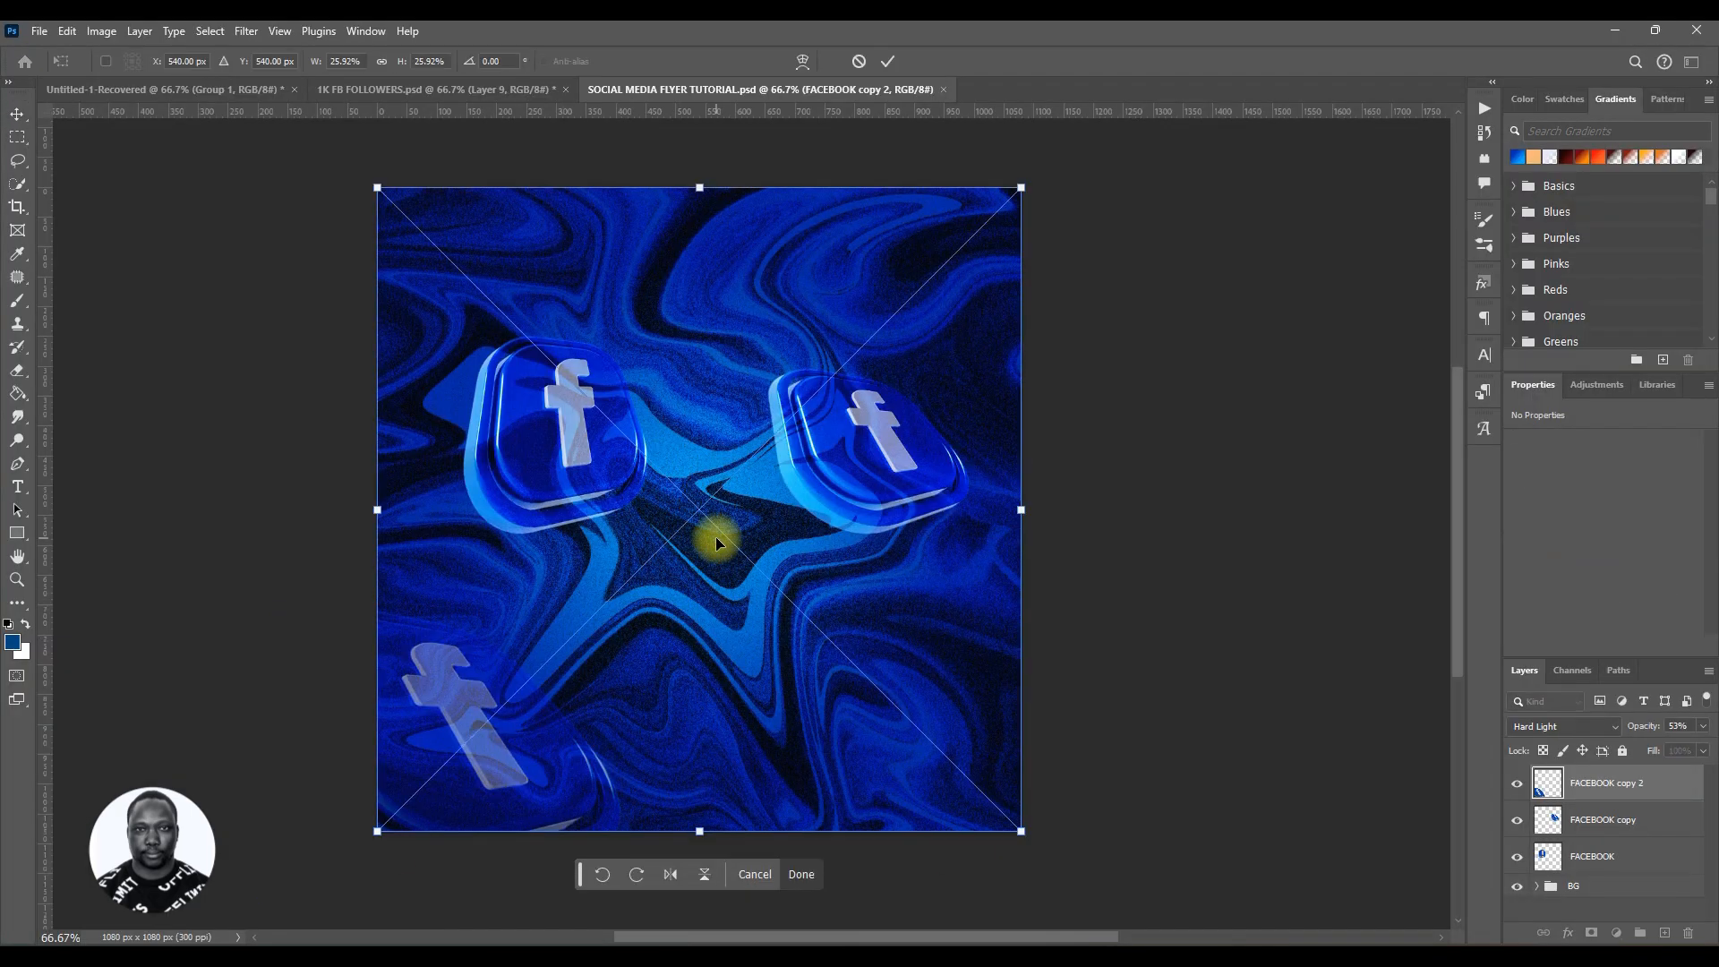
{"action": "left_click", "coordinate": [889, 61]}
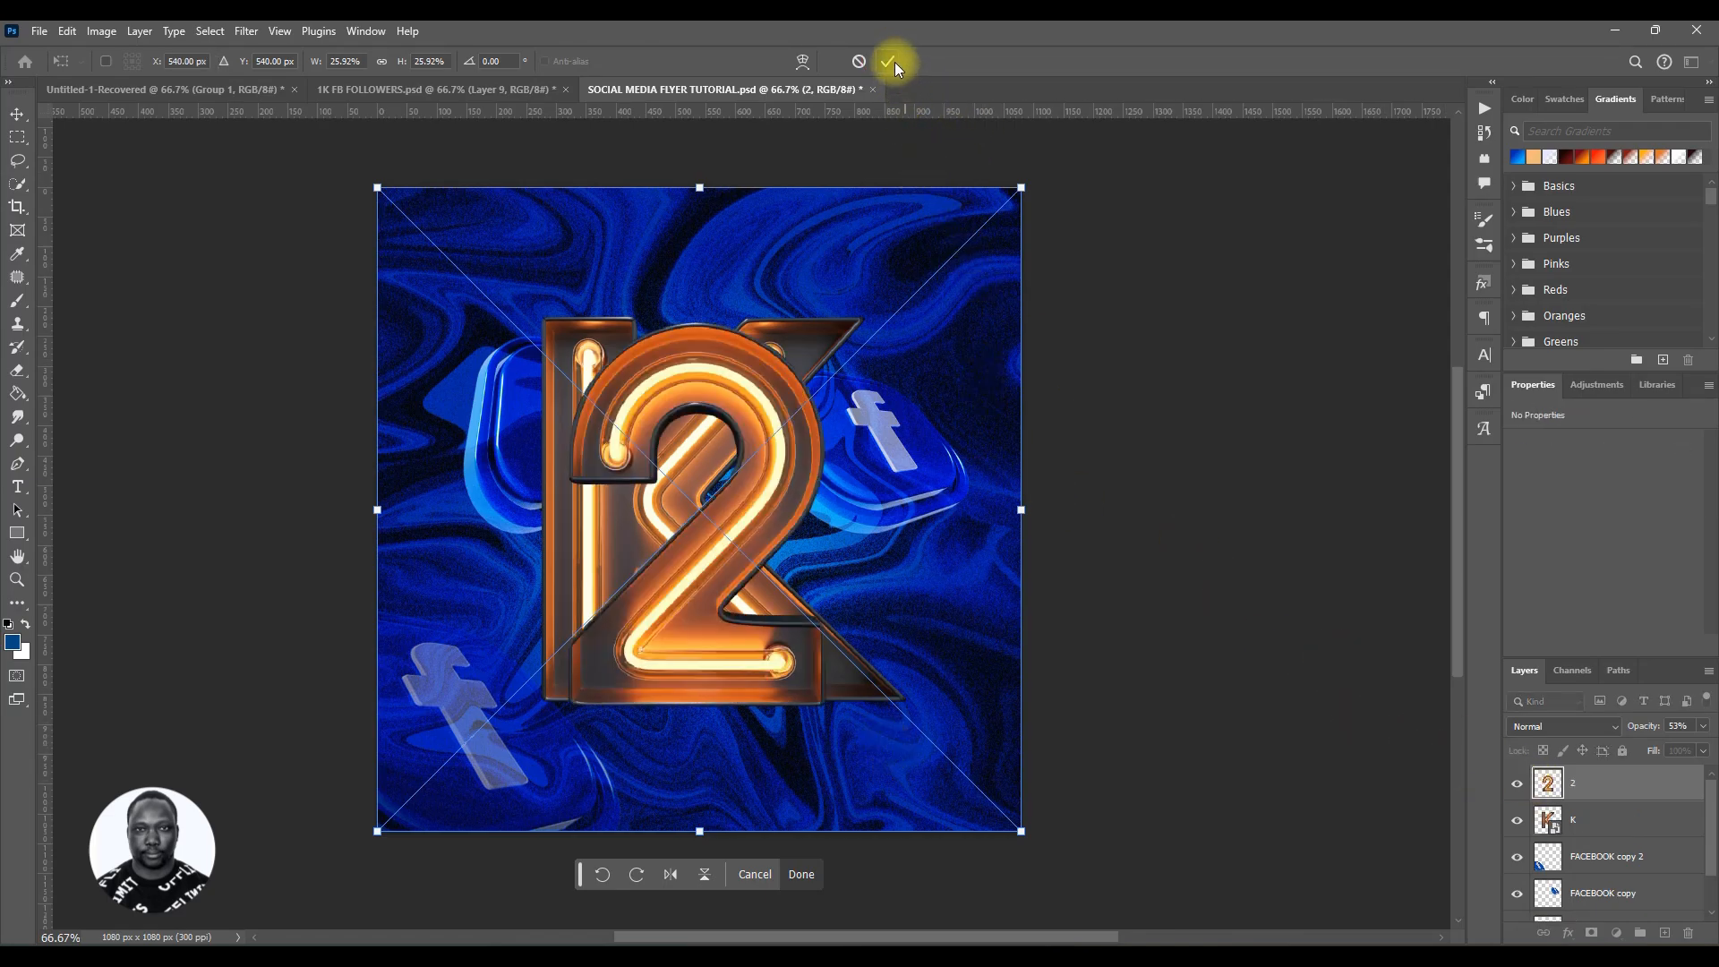
{"action": "left_click", "coordinate": [888, 61]}
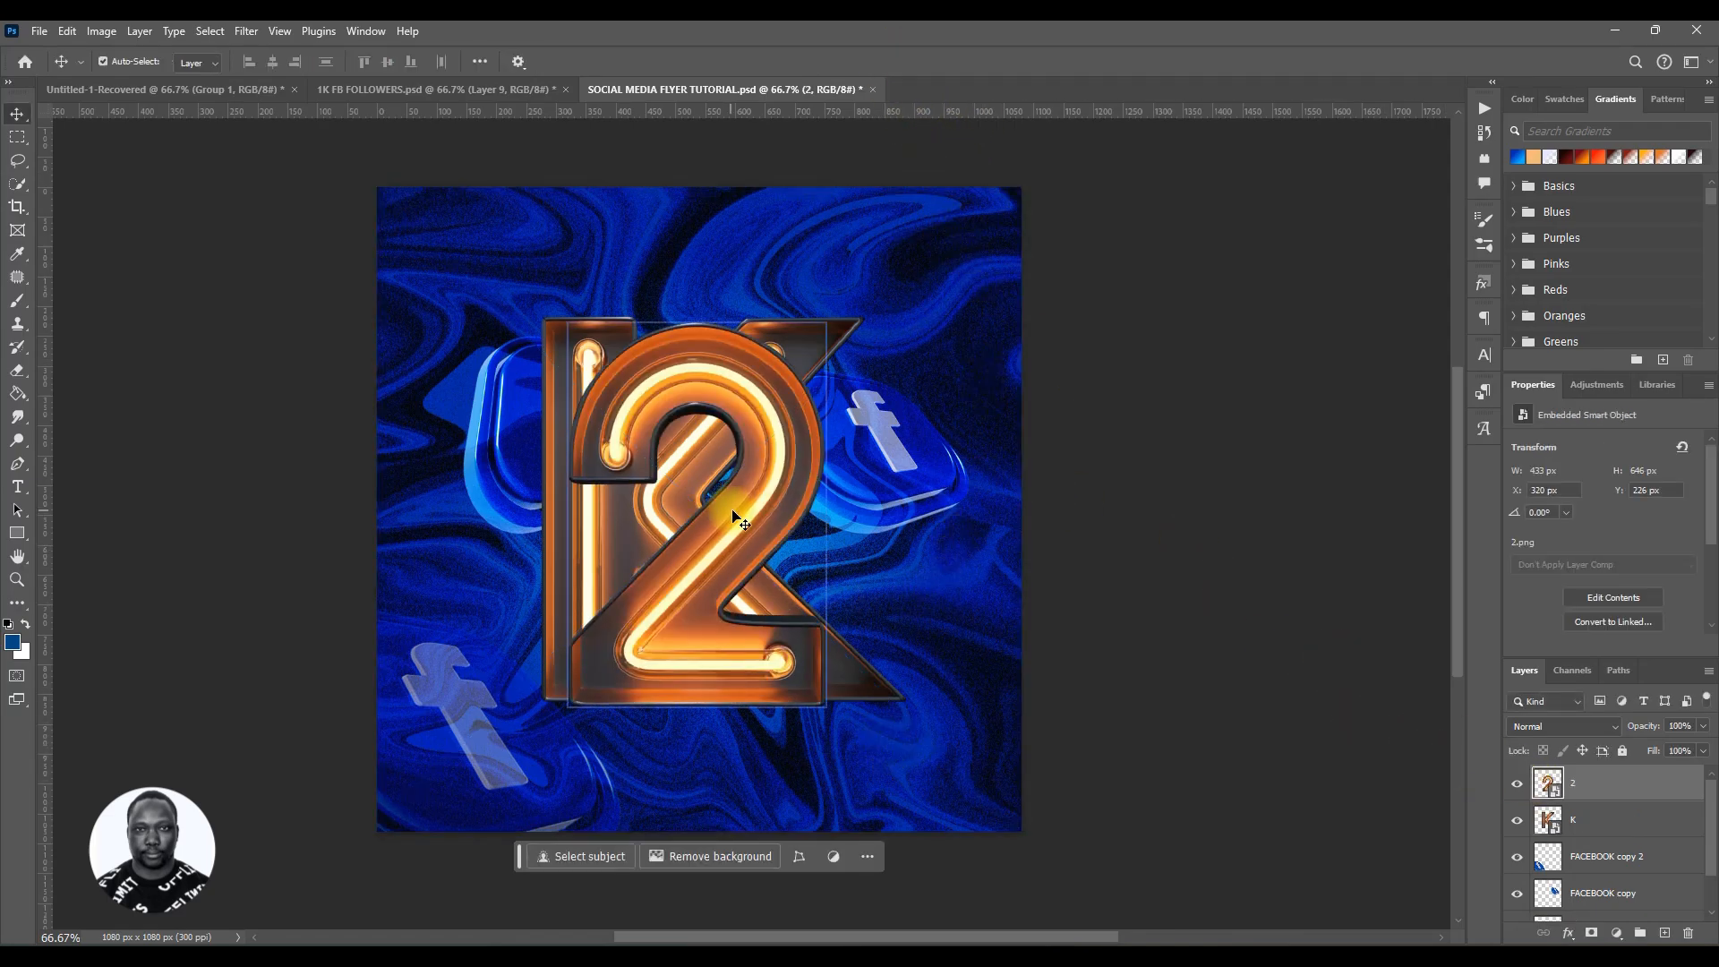
{"action": "left_click_drag", "start_coordinate": [741, 491], "coordinate": [530, 490]}
{"action": "key", "text": "ctrl+z"}
{"action": "left_click_drag", "start_coordinate": [782, 492], "coordinate": [624, 502]}
{"action": "key", "text": "ctrl+z"}
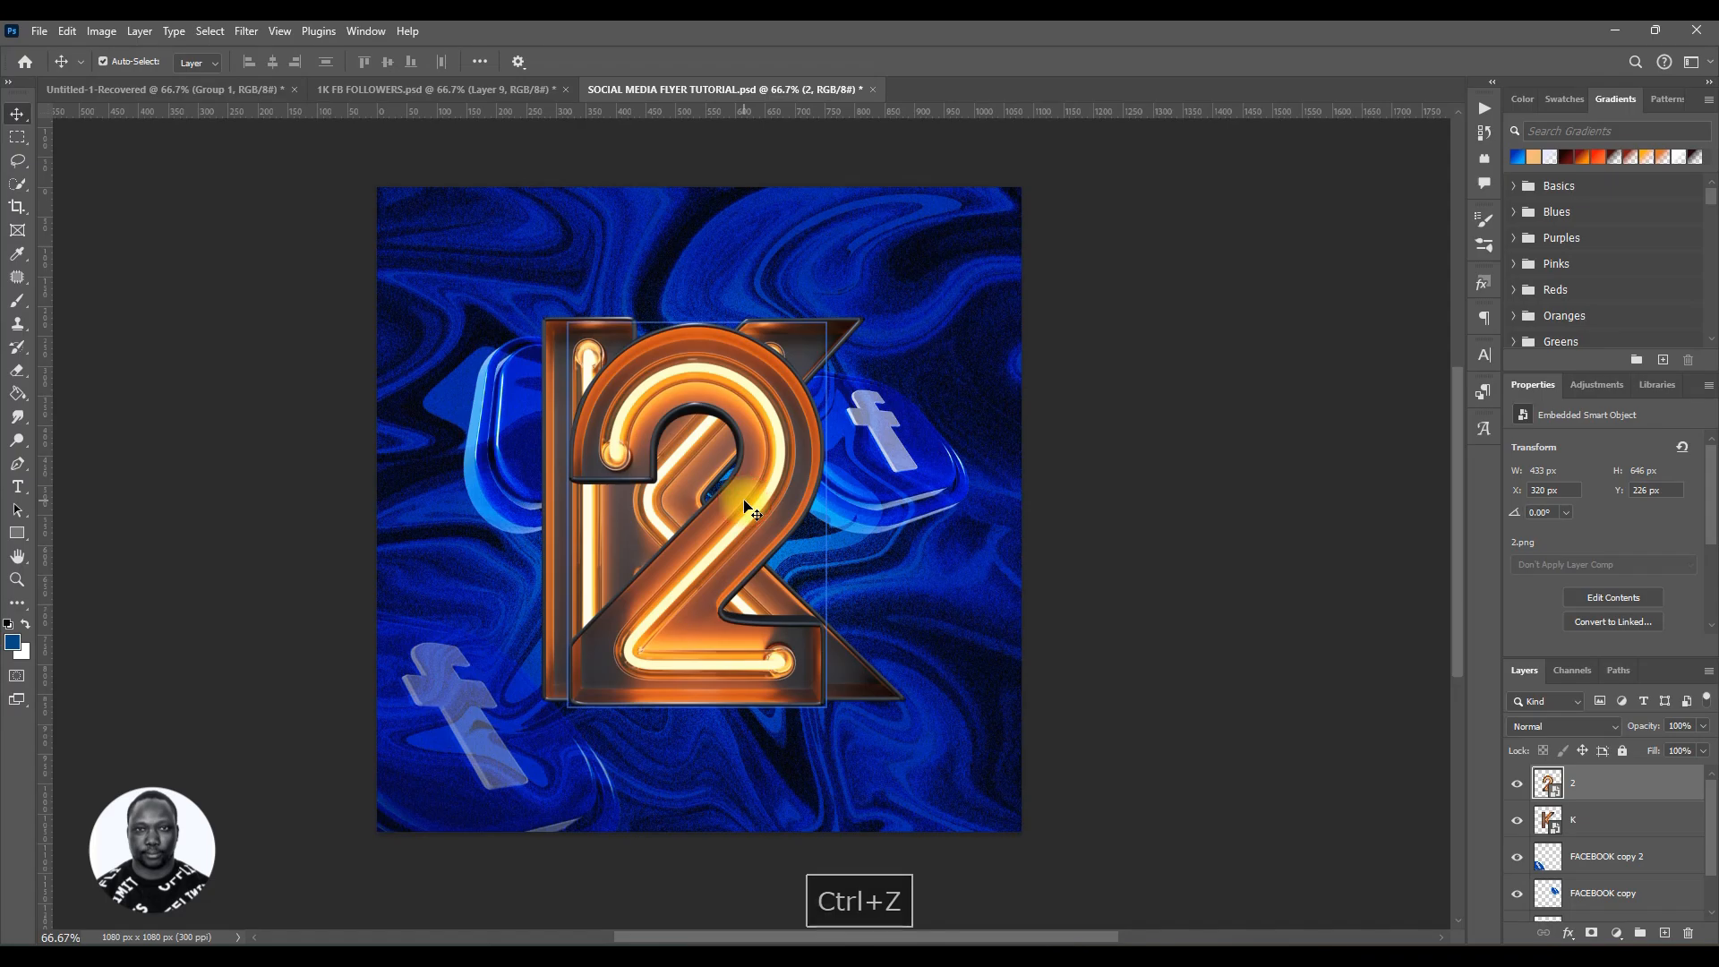
{"action": "left_click_drag", "start_coordinate": [744, 500], "coordinate": [647, 502]}
{"action": "key", "text": "ctrl+z"}
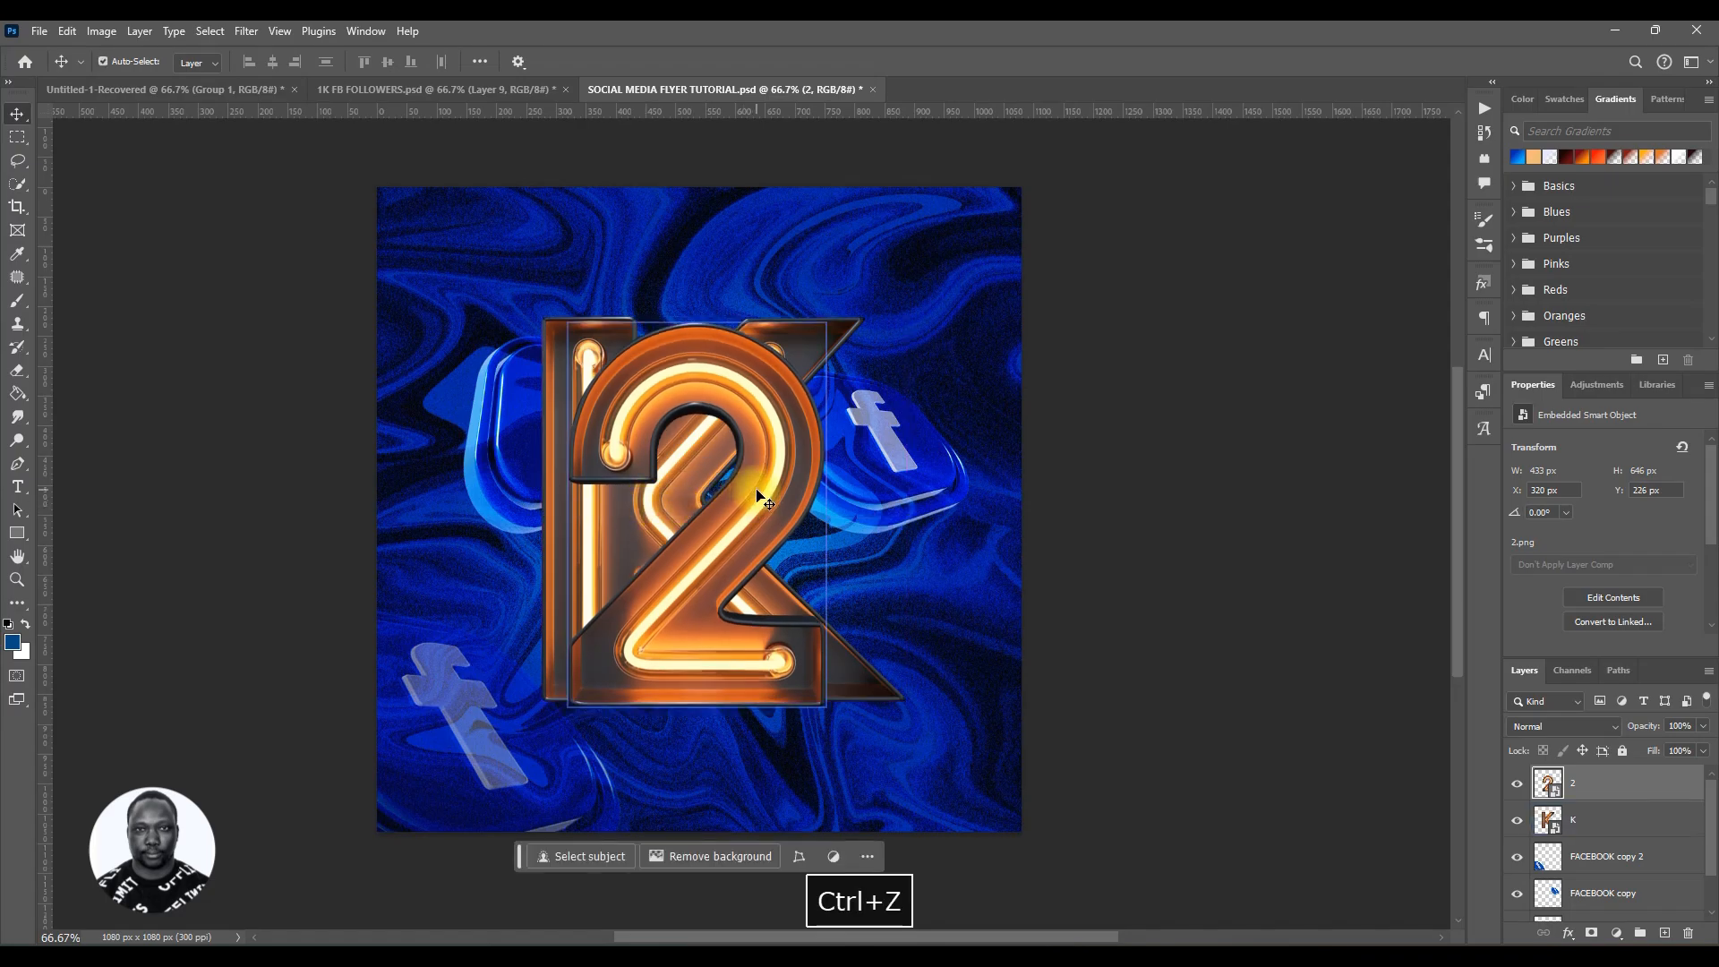
Step: Move the 2 image to the left of the K and nudge it up slightly
{"action": "left_click_drag", "start_coordinate": [759, 495], "coordinate": [478, 485]}
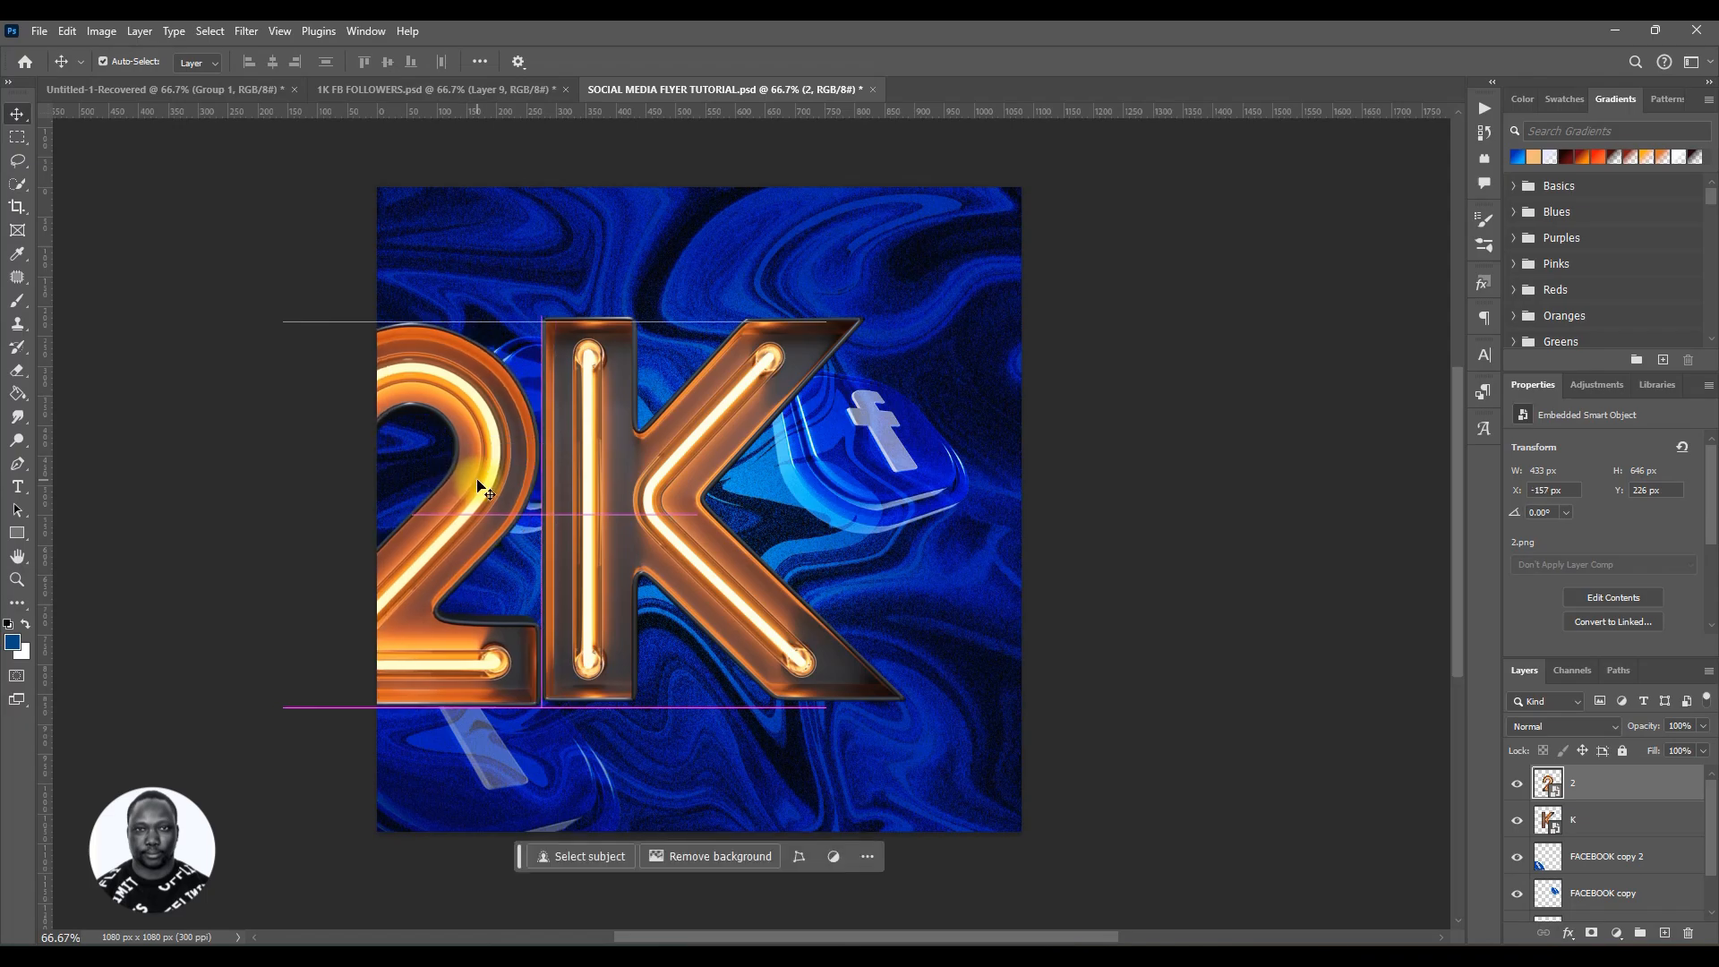
{"action": "key", "text": "Up"}
{"action": "key", "text": "Up"}
{"action": "key", "text": "Up"}
{"action": "key", "text": "Up"}
{"action": "key", "text": "Up"}
{"action": "key", "text": "Up"}
{"action": "key", "text": "Up"}
{"action": "key", "text": "Up"}
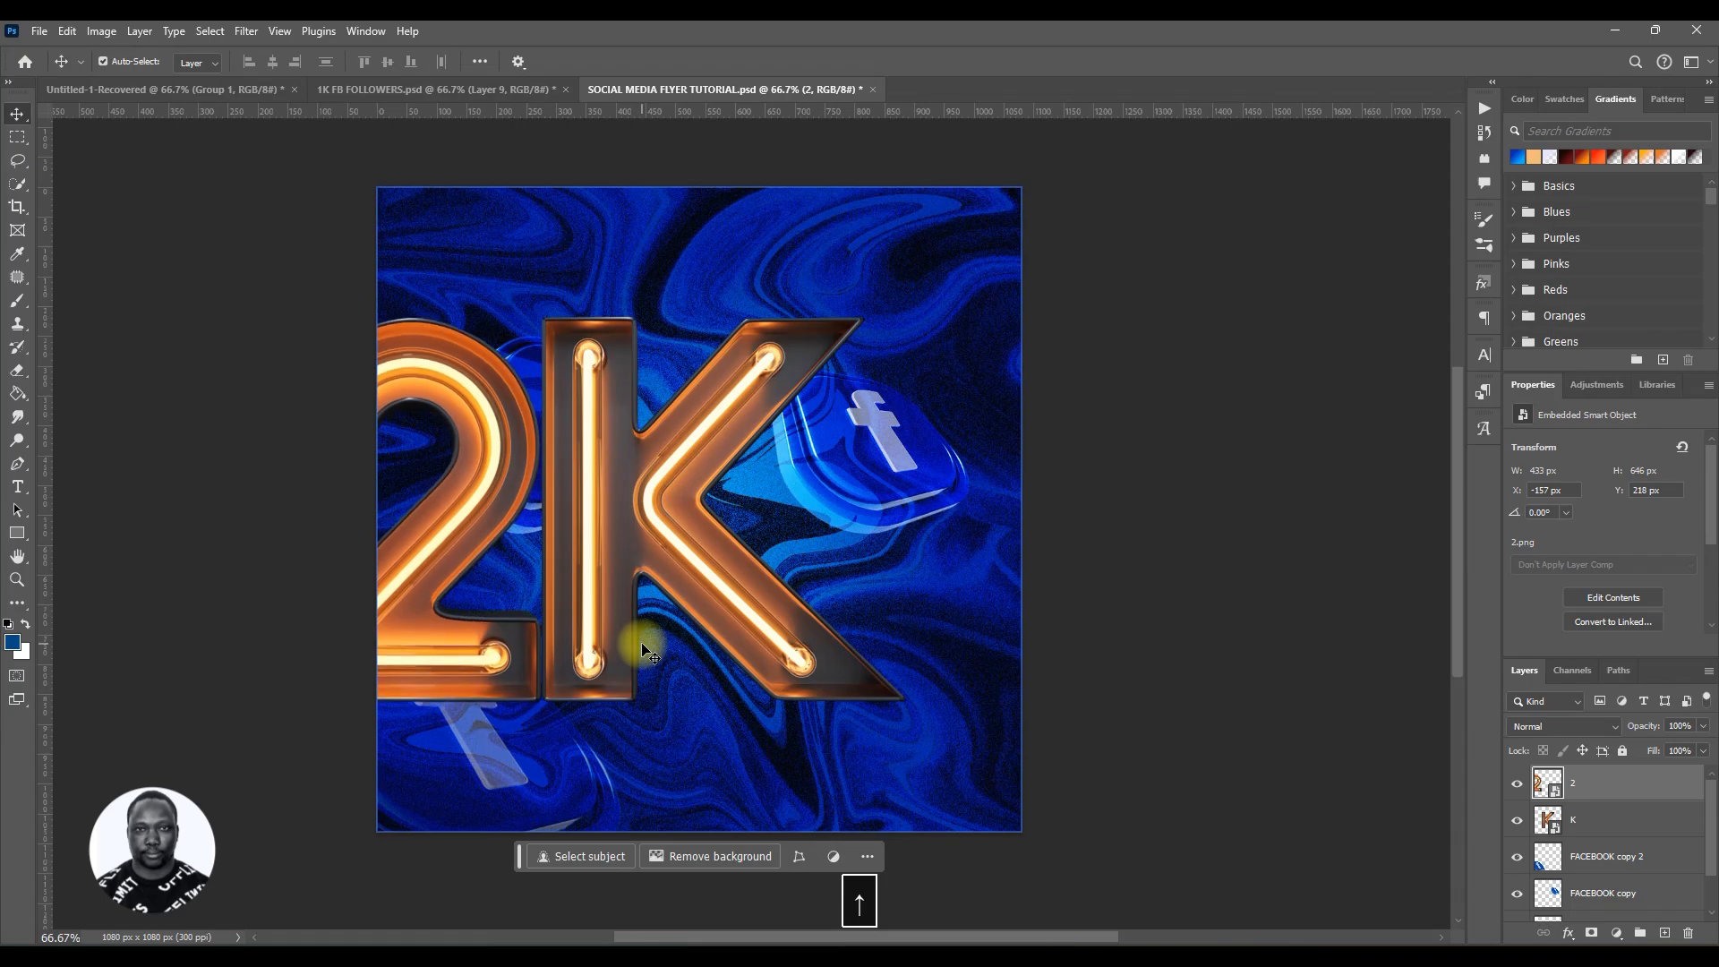
Step: Scale the 2 and K layers together to about 39% and center them between the two top icons
{"action": "left_click", "coordinate": [1585, 818], "text": "ctrl"}
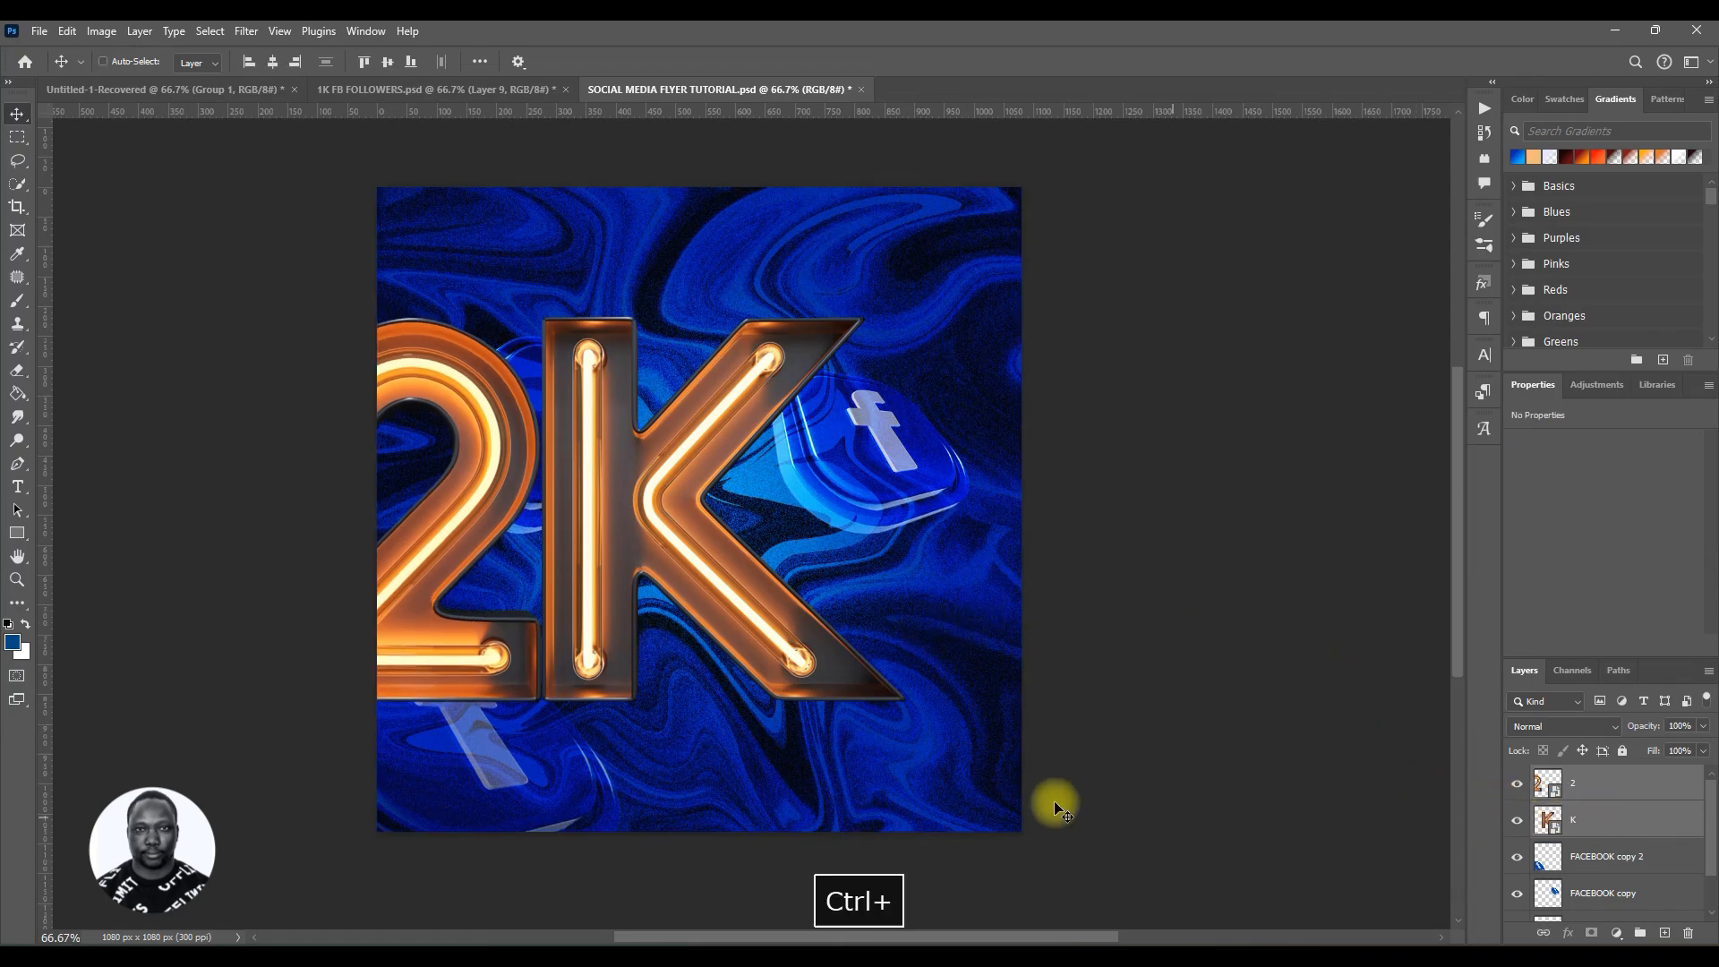
{"action": "key", "text": "ctrl+t"}
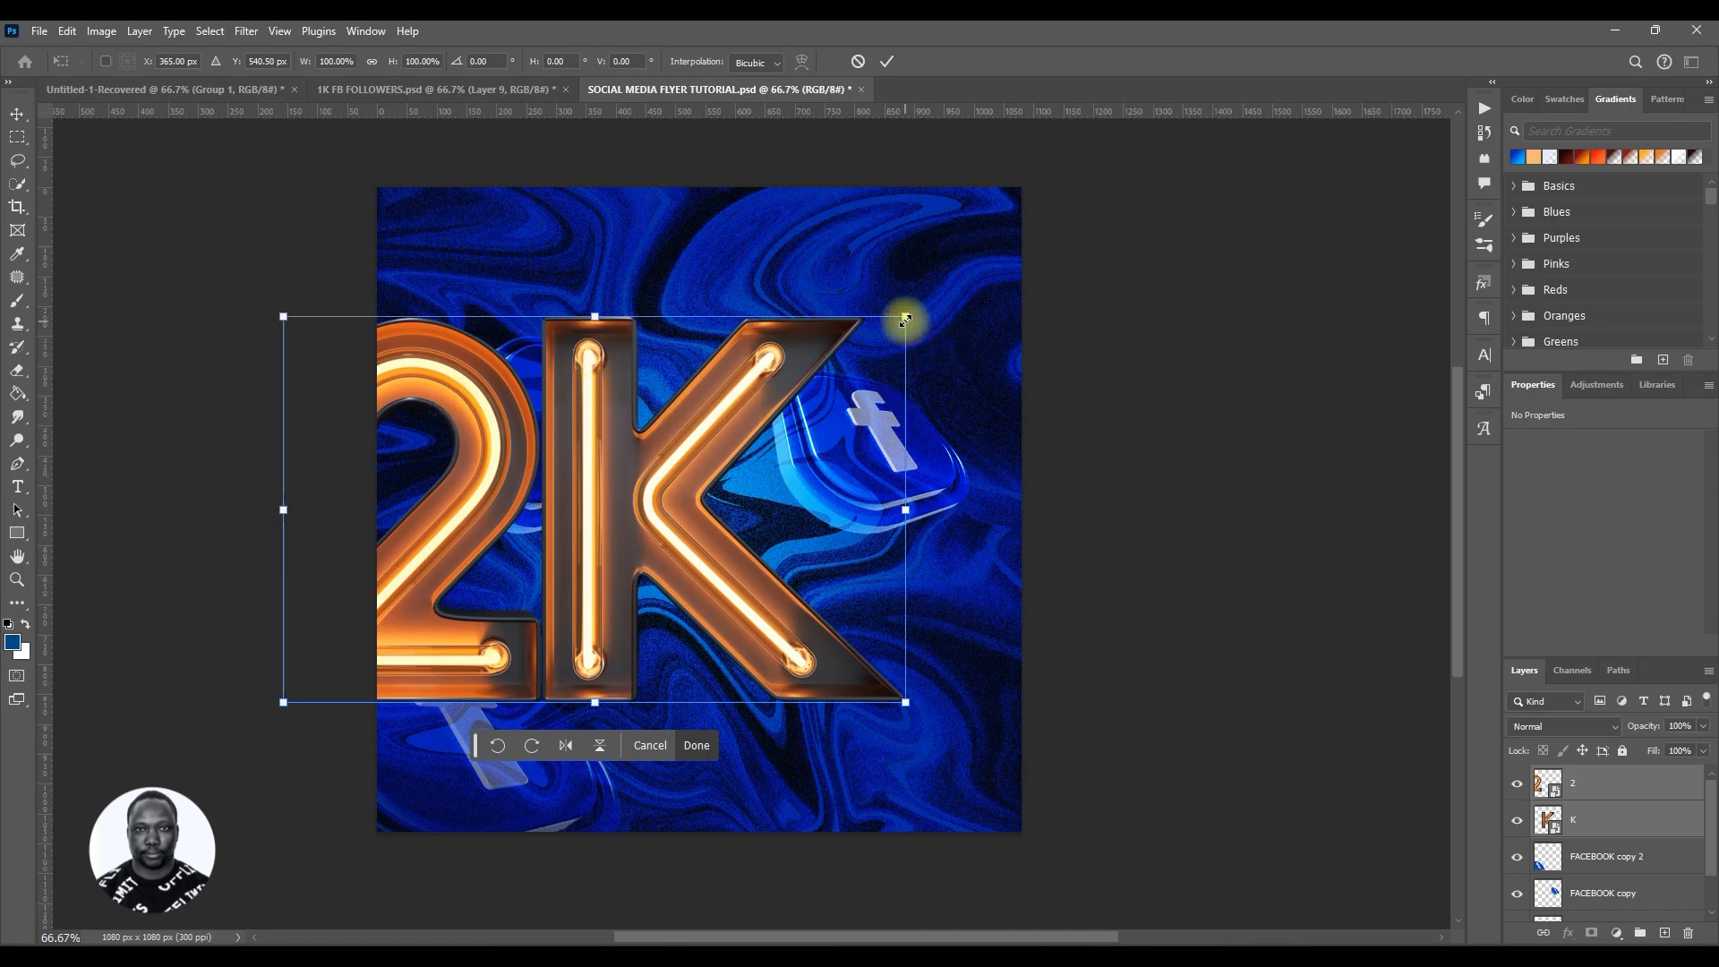
{"action": "left_click_drag", "start_coordinate": [906, 317], "coordinate": [741, 487]}
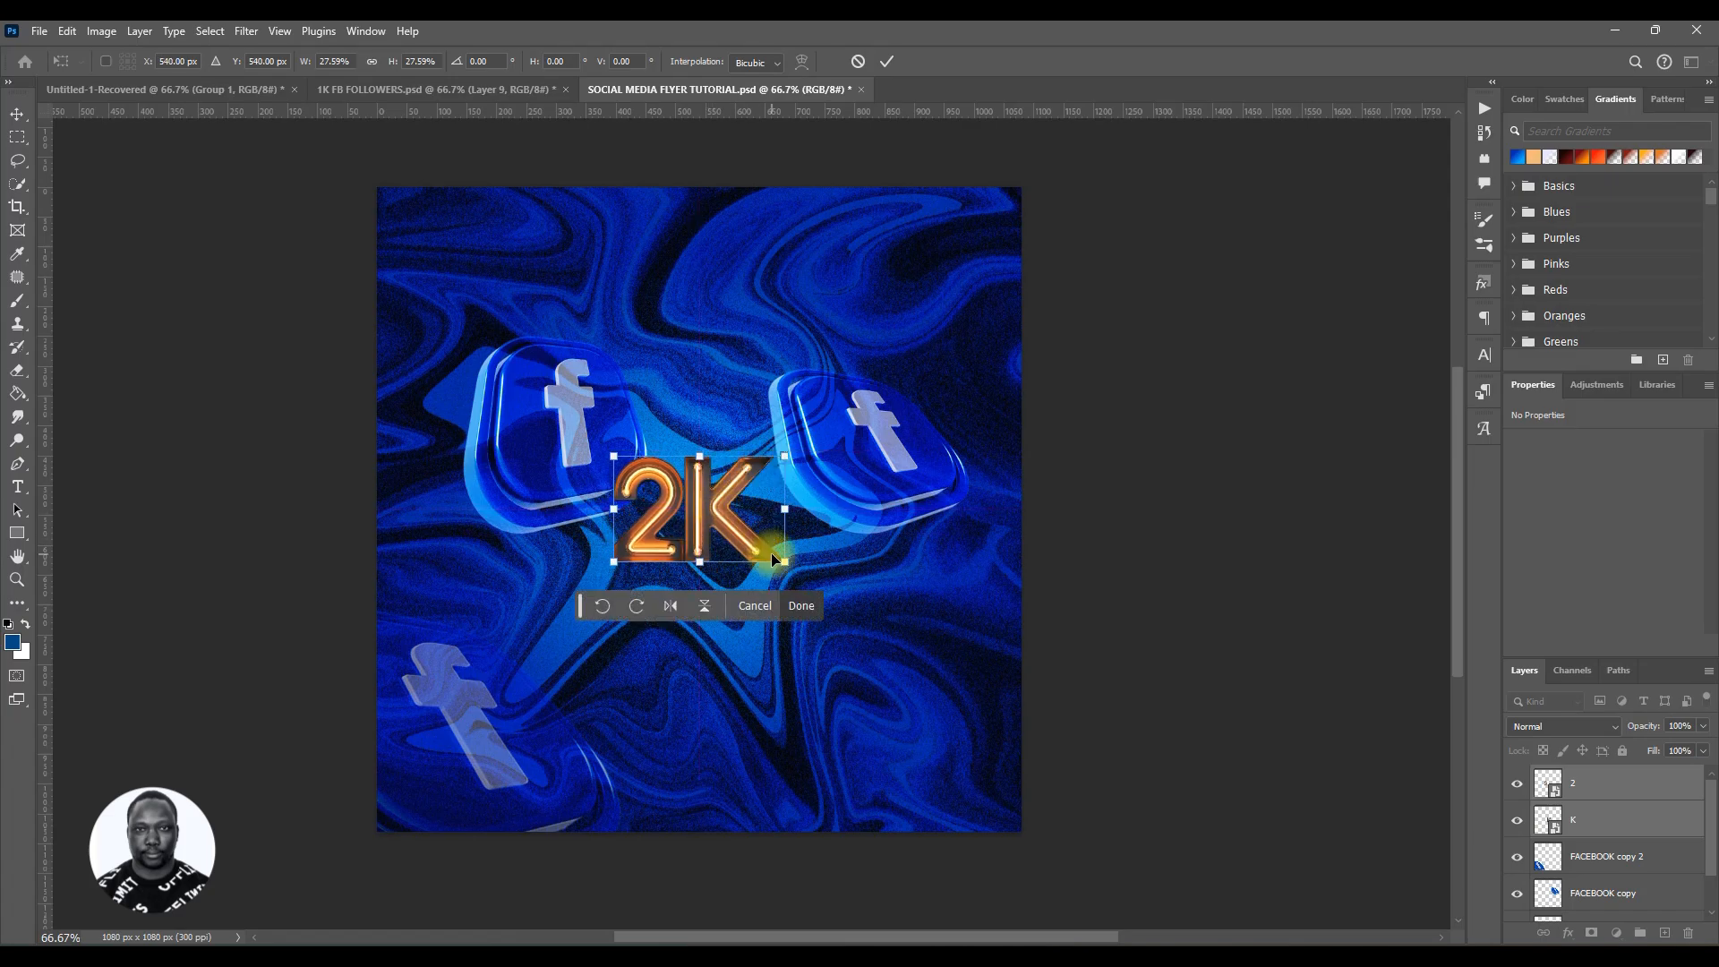
{"action": "left_click_drag", "start_coordinate": [784, 562], "coordinate": [862, 607]}
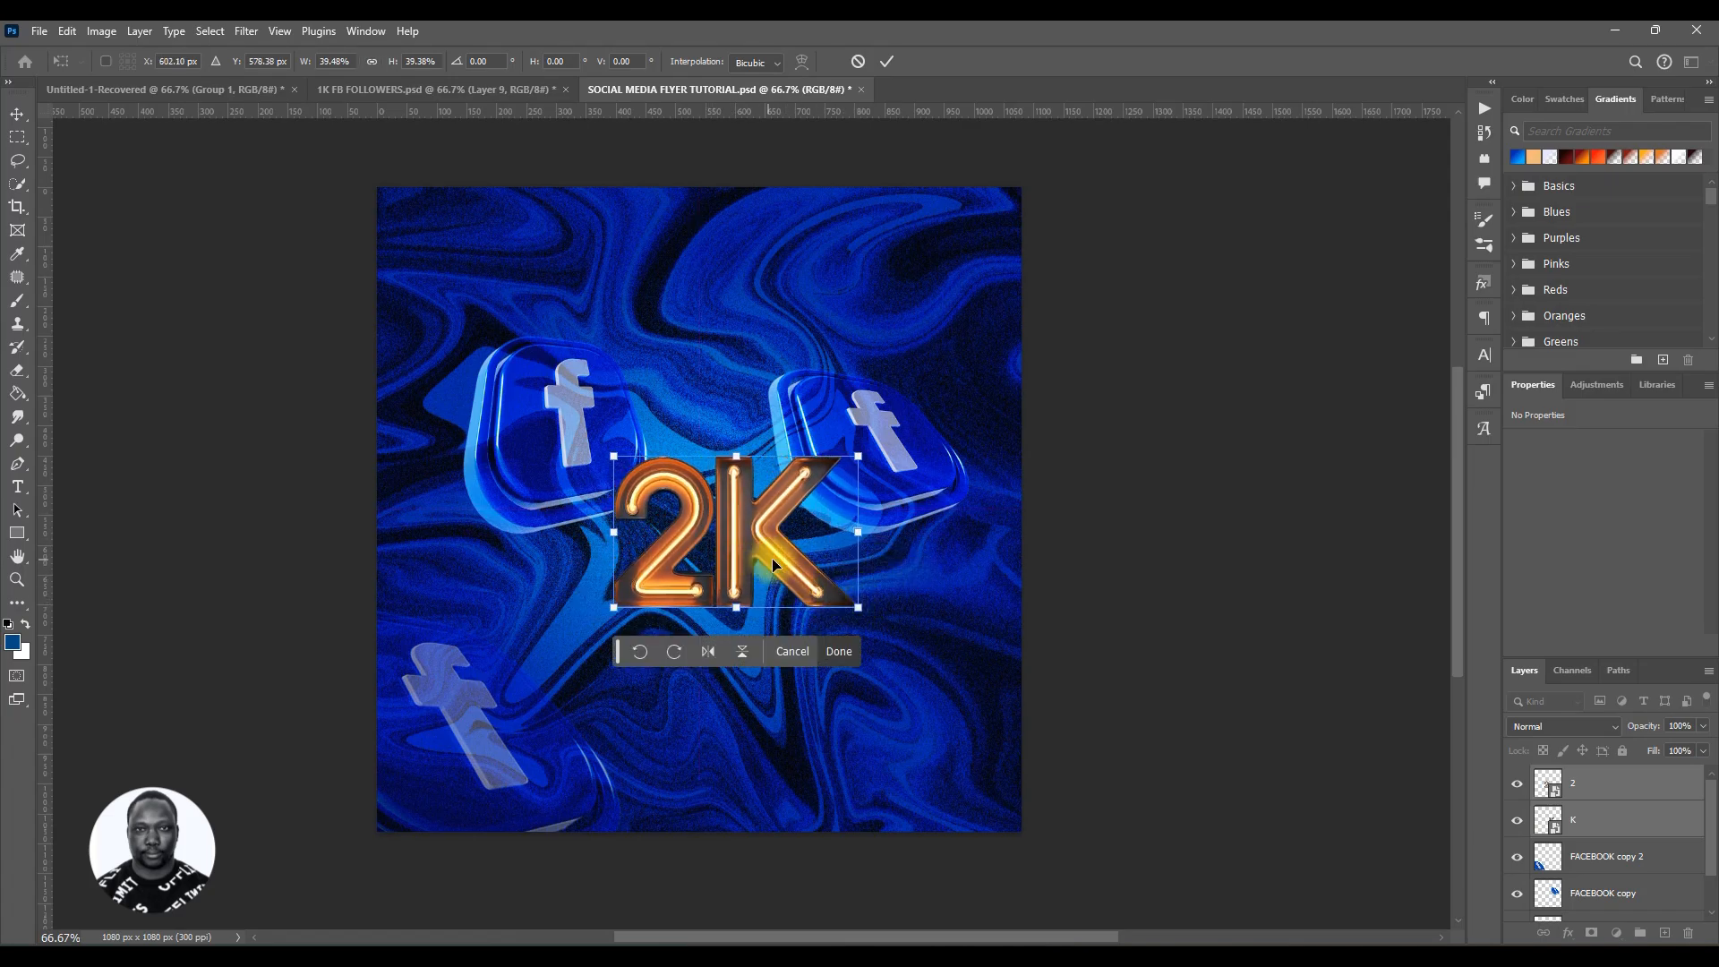
{"action": "left_click_drag", "start_coordinate": [730, 553], "coordinate": [749, 508]}
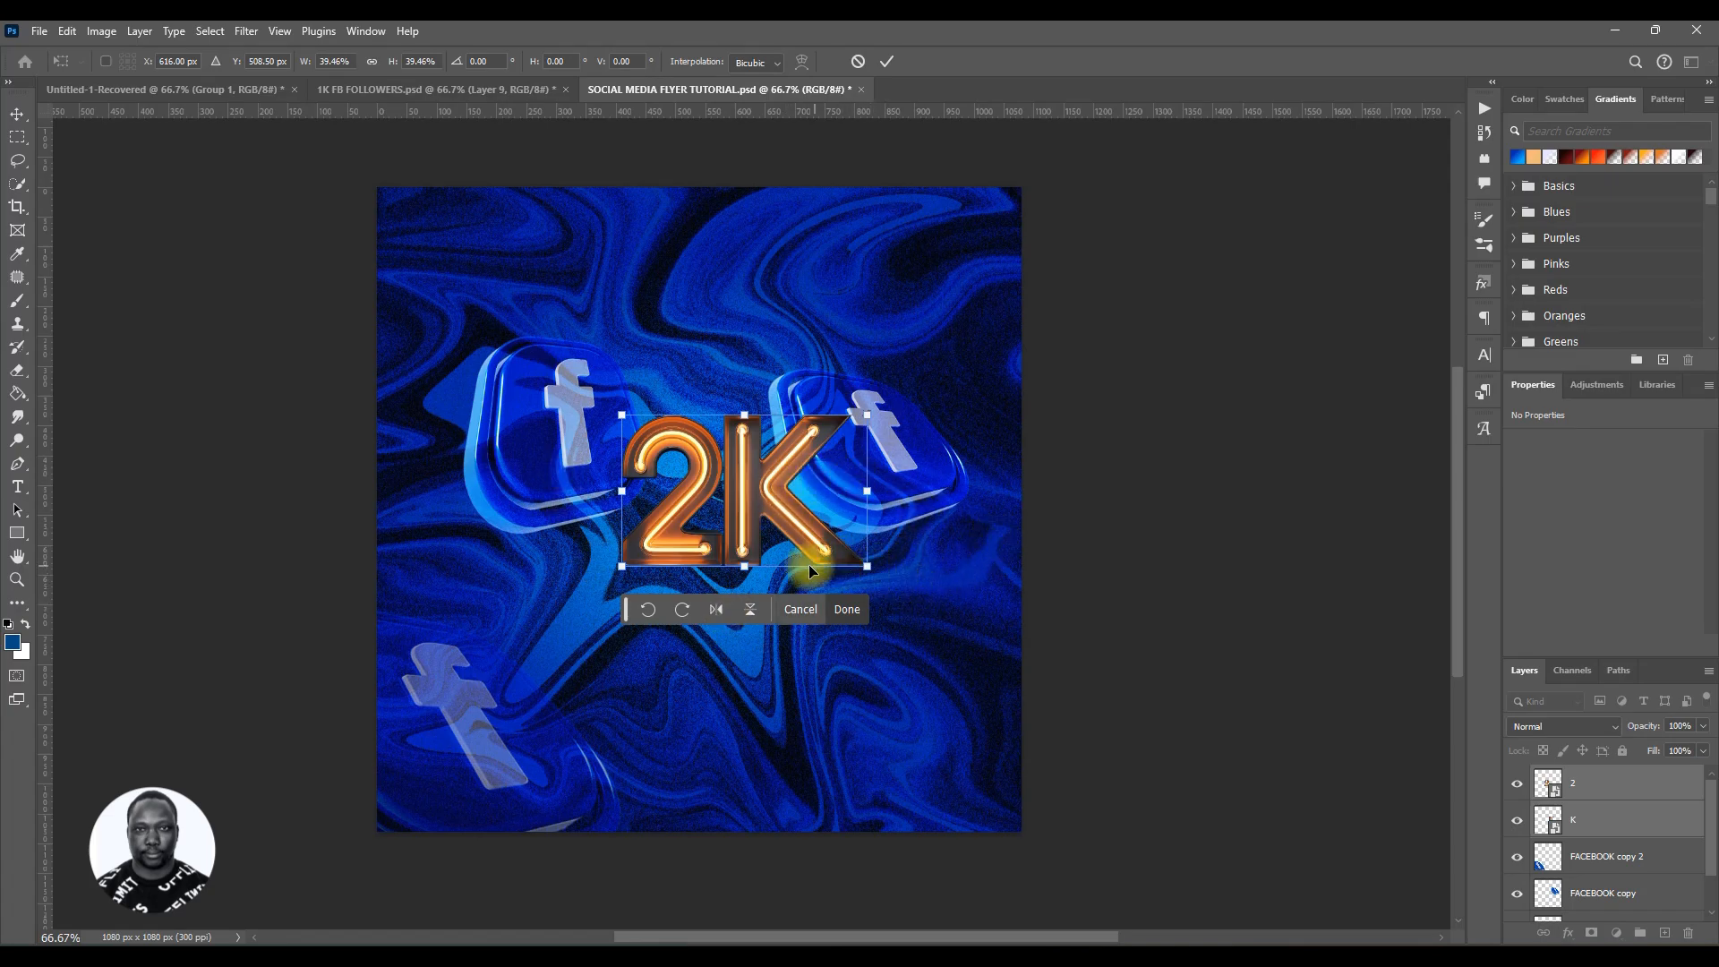
{"action": "left_click_drag", "start_coordinate": [855, 561], "coordinate": [880, 593]}
{"action": "left_click_drag", "start_coordinate": [777, 567], "coordinate": [779, 545]}
{"action": "left_click", "coordinate": [888, 62]}
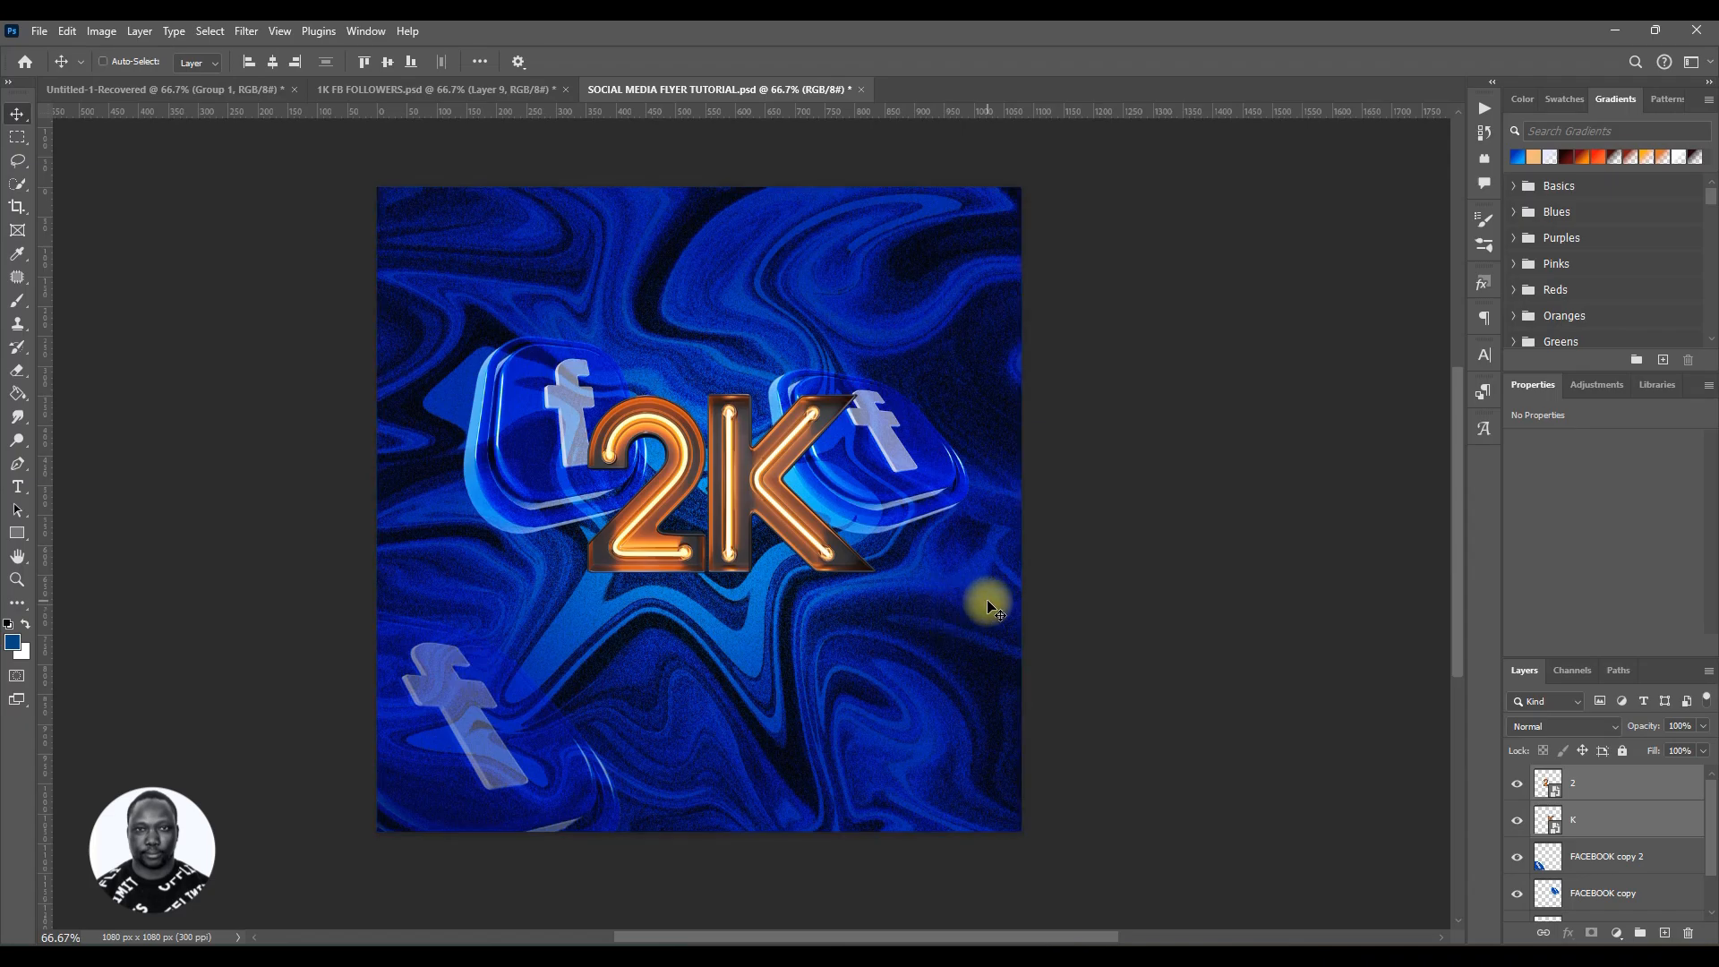
Step: Save the flyer and briefly view the 1K FB FOLLOWERS reference document before returning to the flyer
{"action": "key", "text": "ctrl+s"}
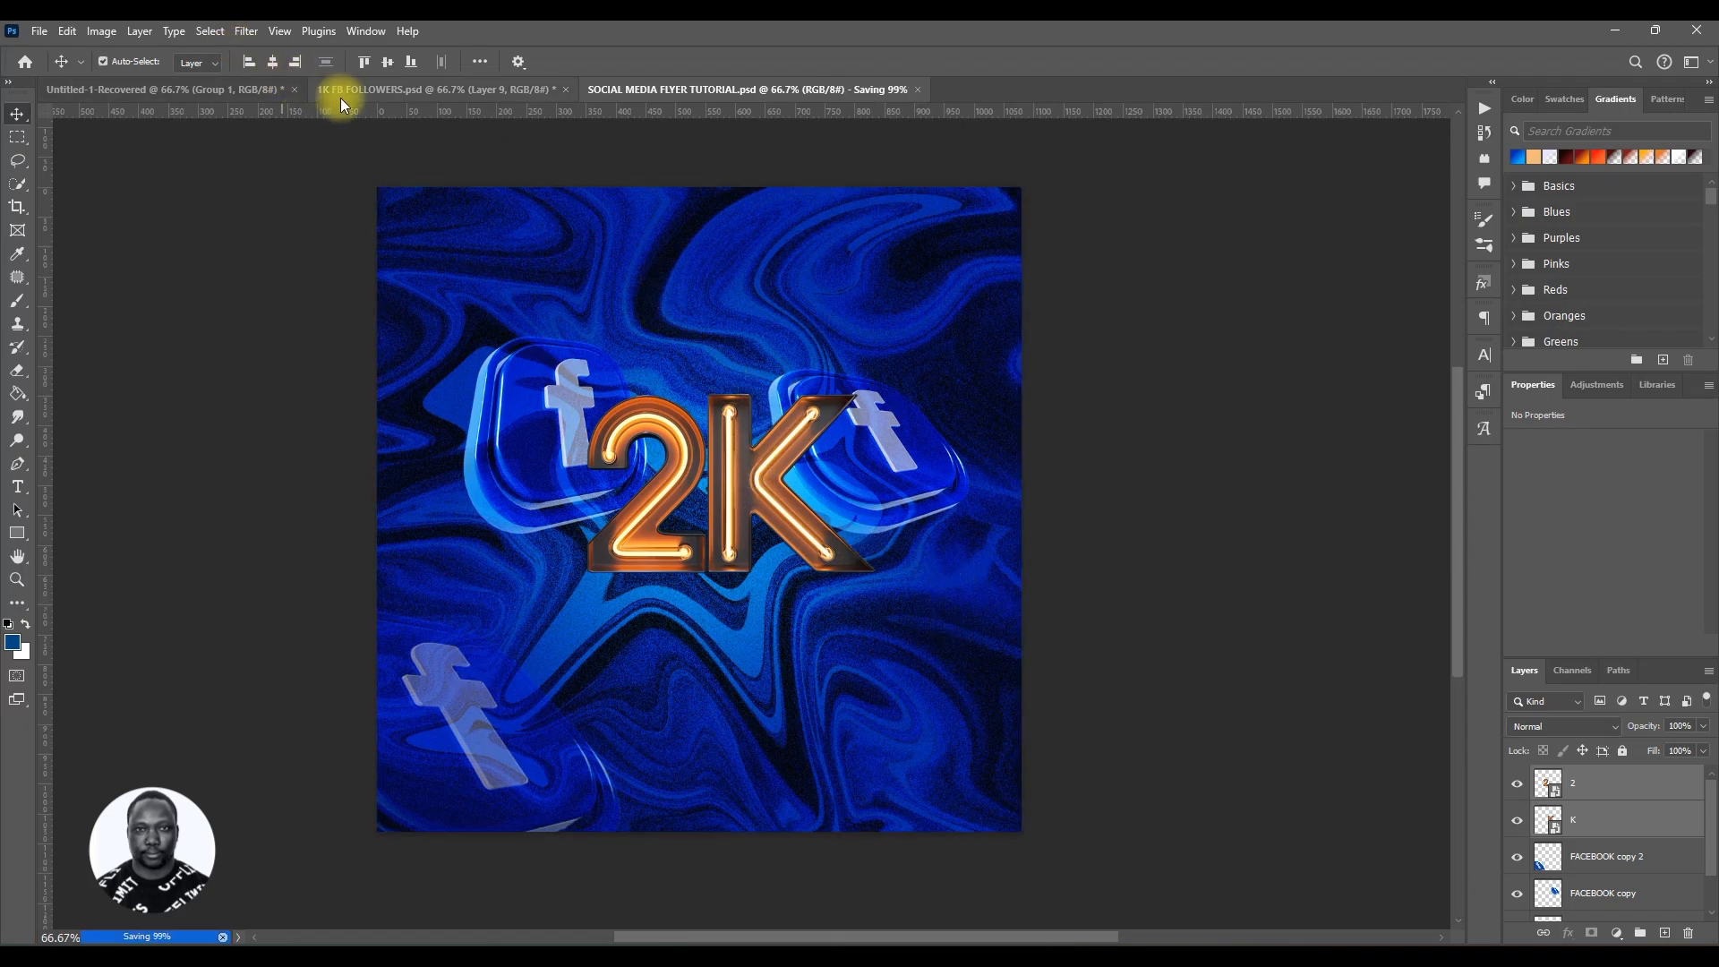
{"action": "left_click", "coordinate": [340, 90]}
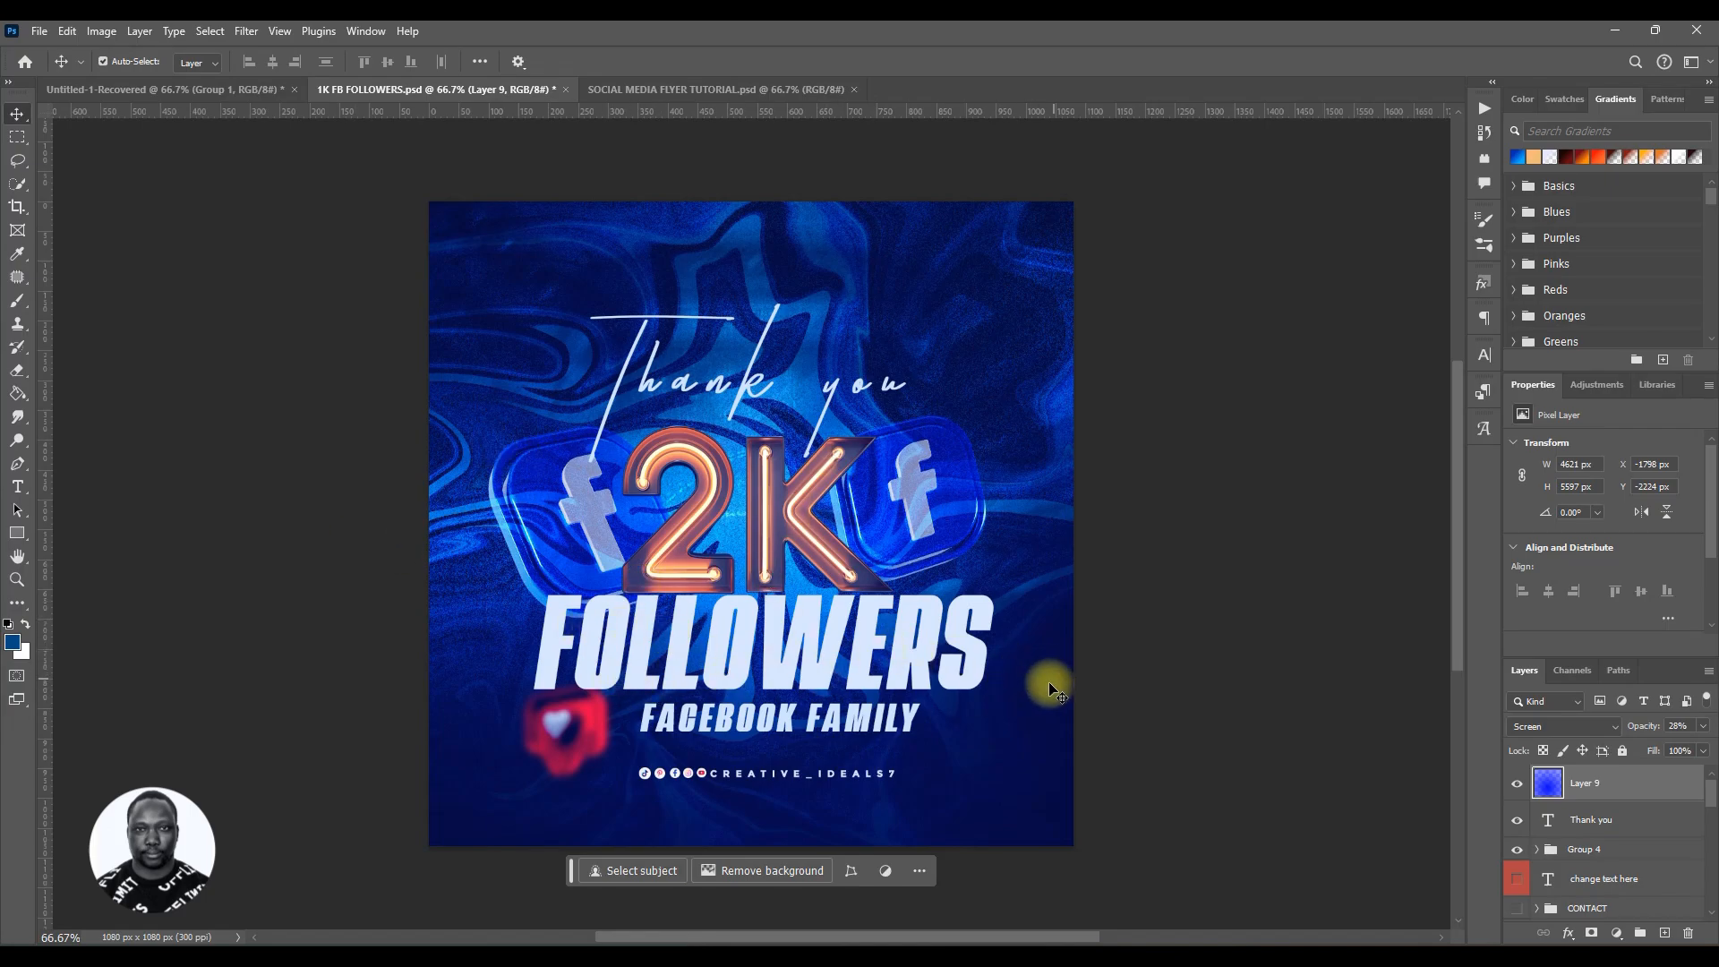
{"action": "left_click", "coordinate": [707, 90]}
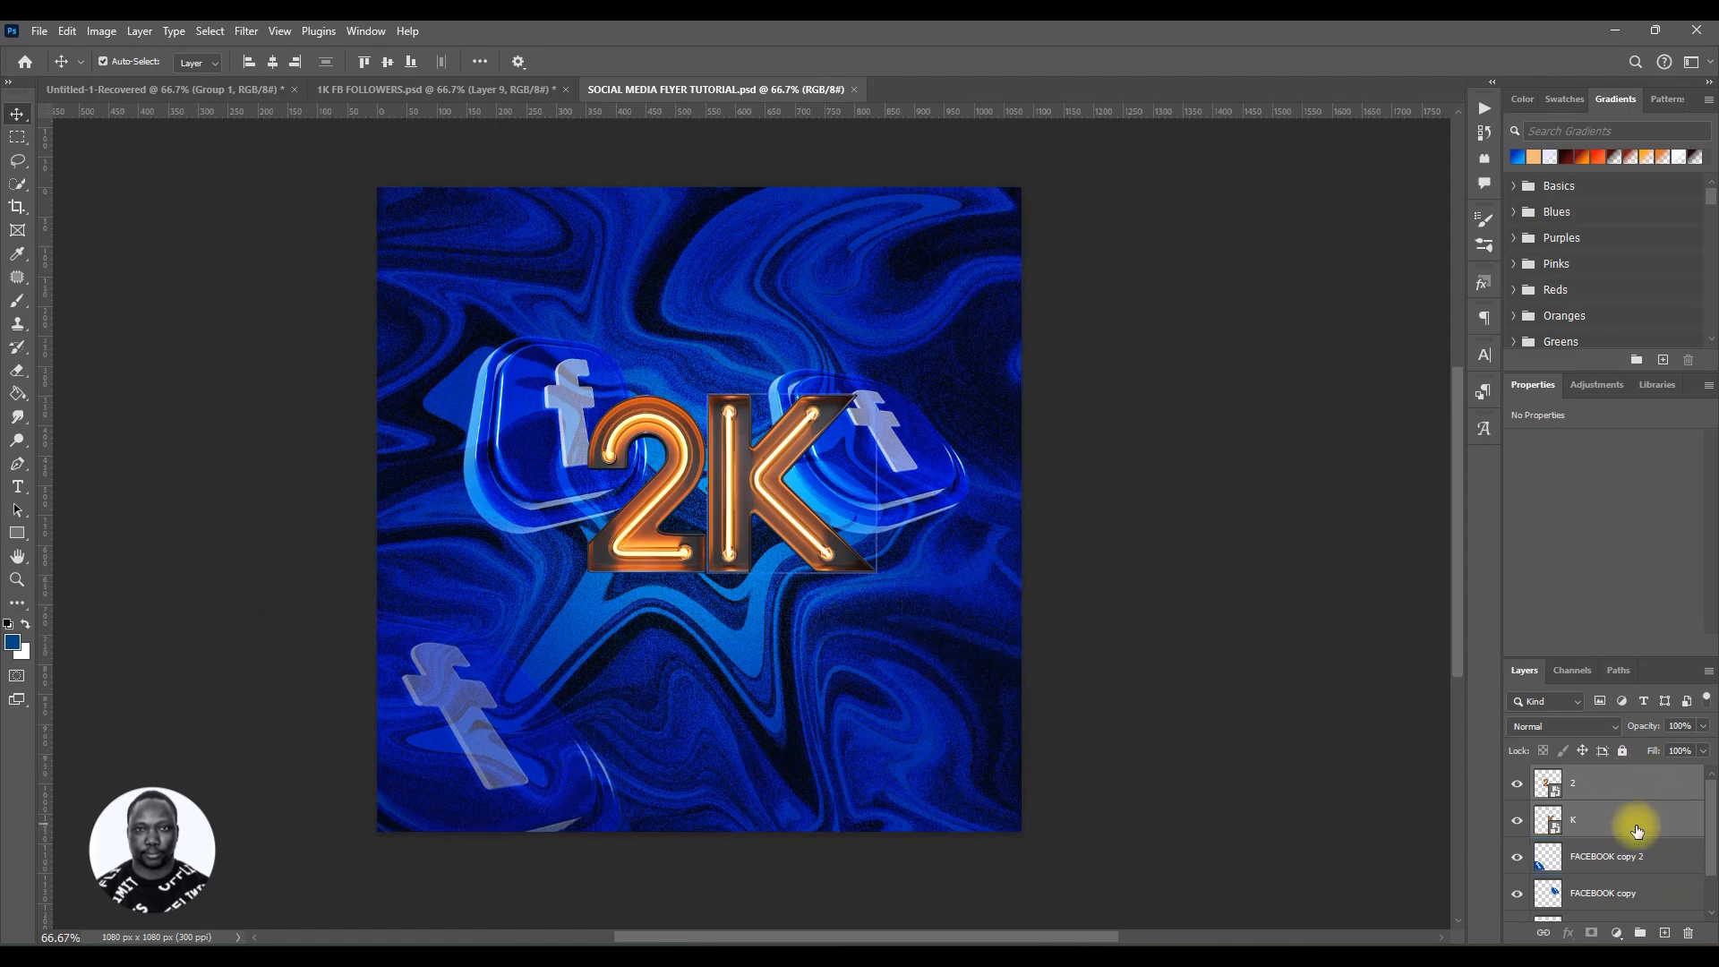
Step: Group the three FACEBOOK icon layers, name the group FACEBOOK ICON, and save the document
{"action": "left_click", "coordinate": [1635, 866]}
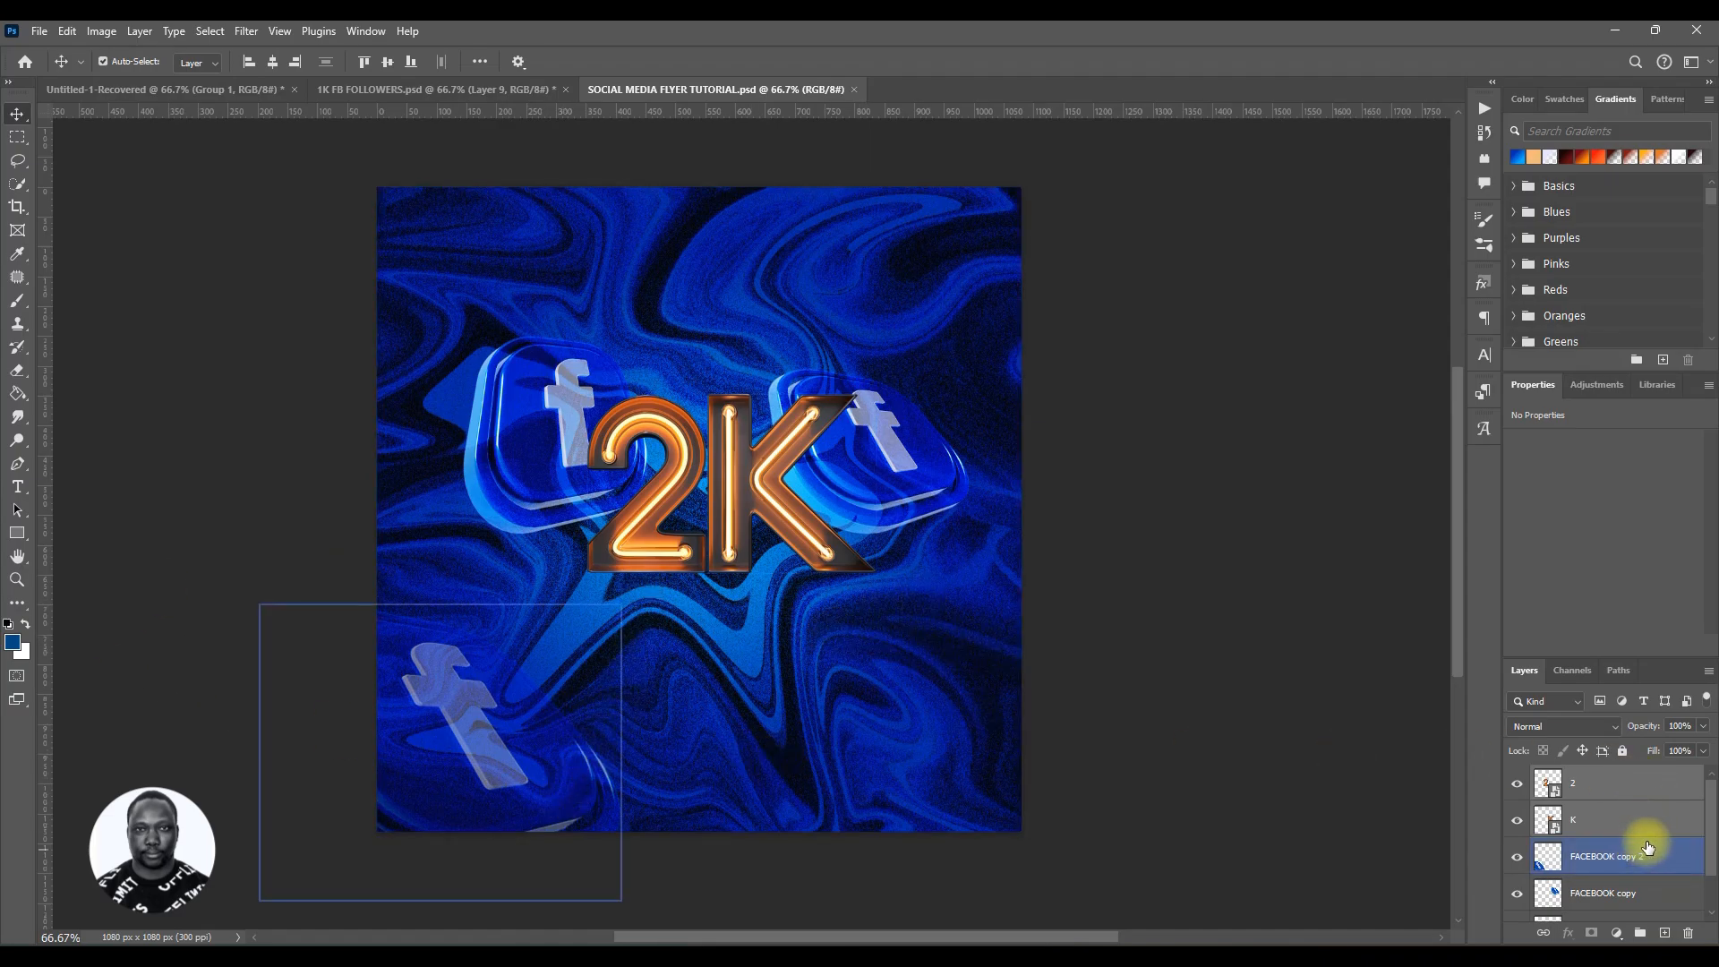
{"action": "scroll", "coordinate": [1647, 847], "scroll_direction": "down", "scroll_amount": 1}
{"action": "left_click", "coordinate": [1647, 847]}
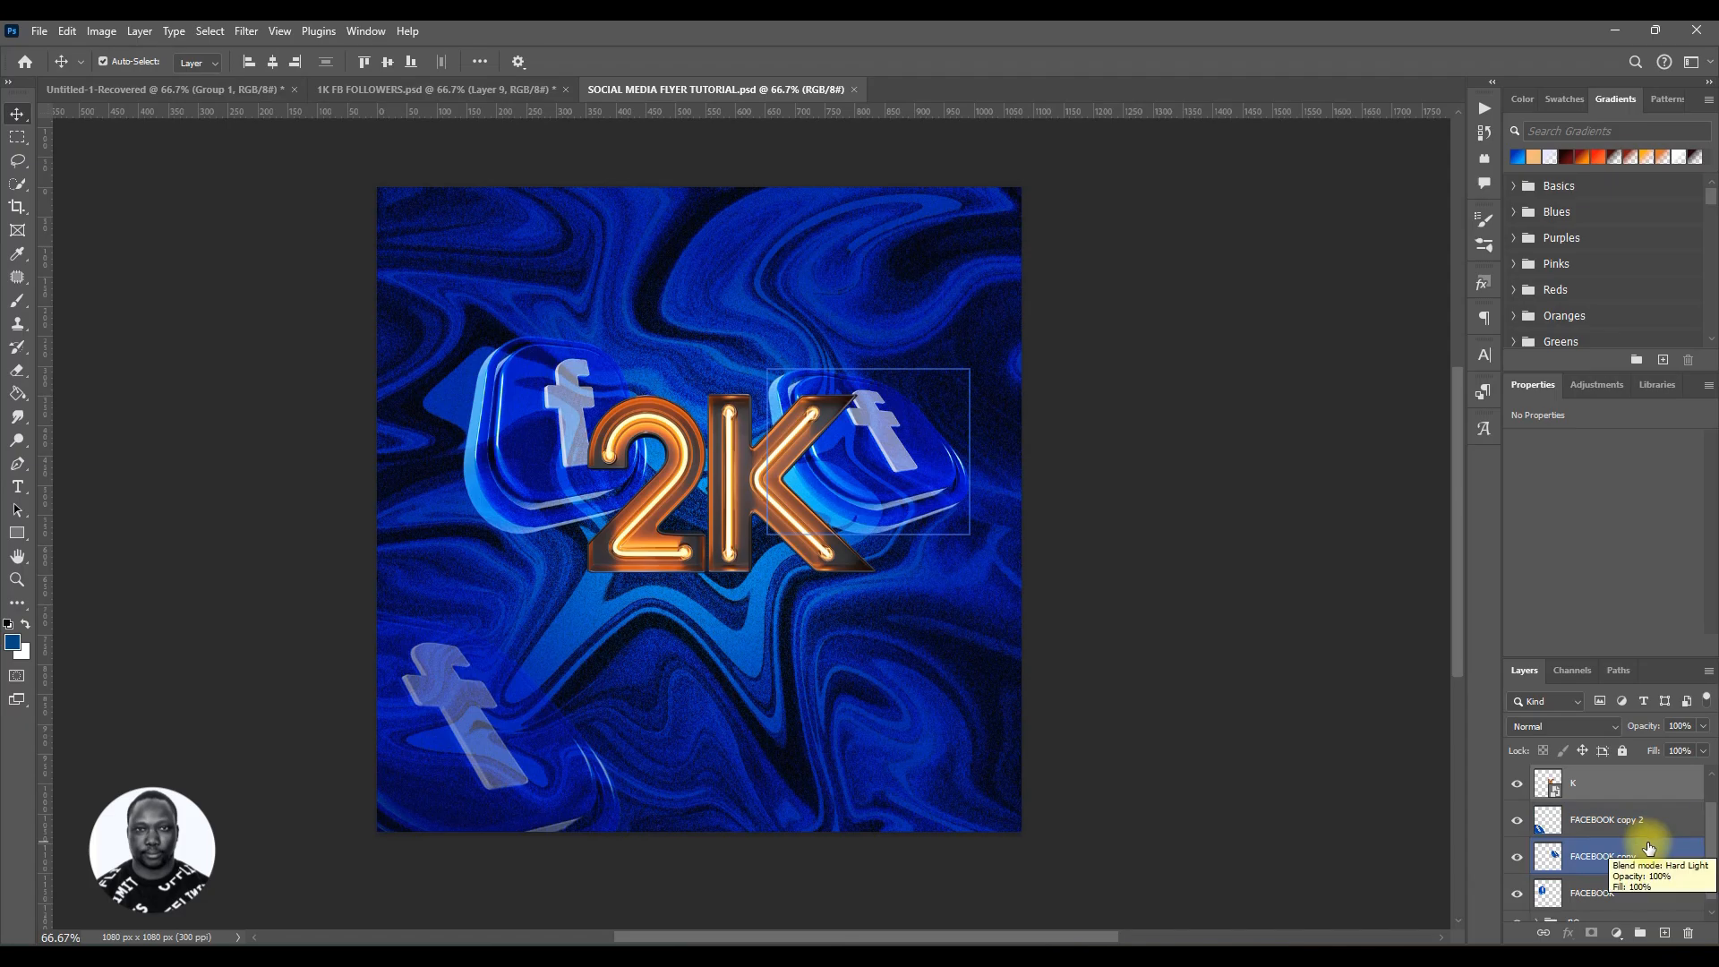
{"action": "left_click", "coordinate": [1635, 893]}
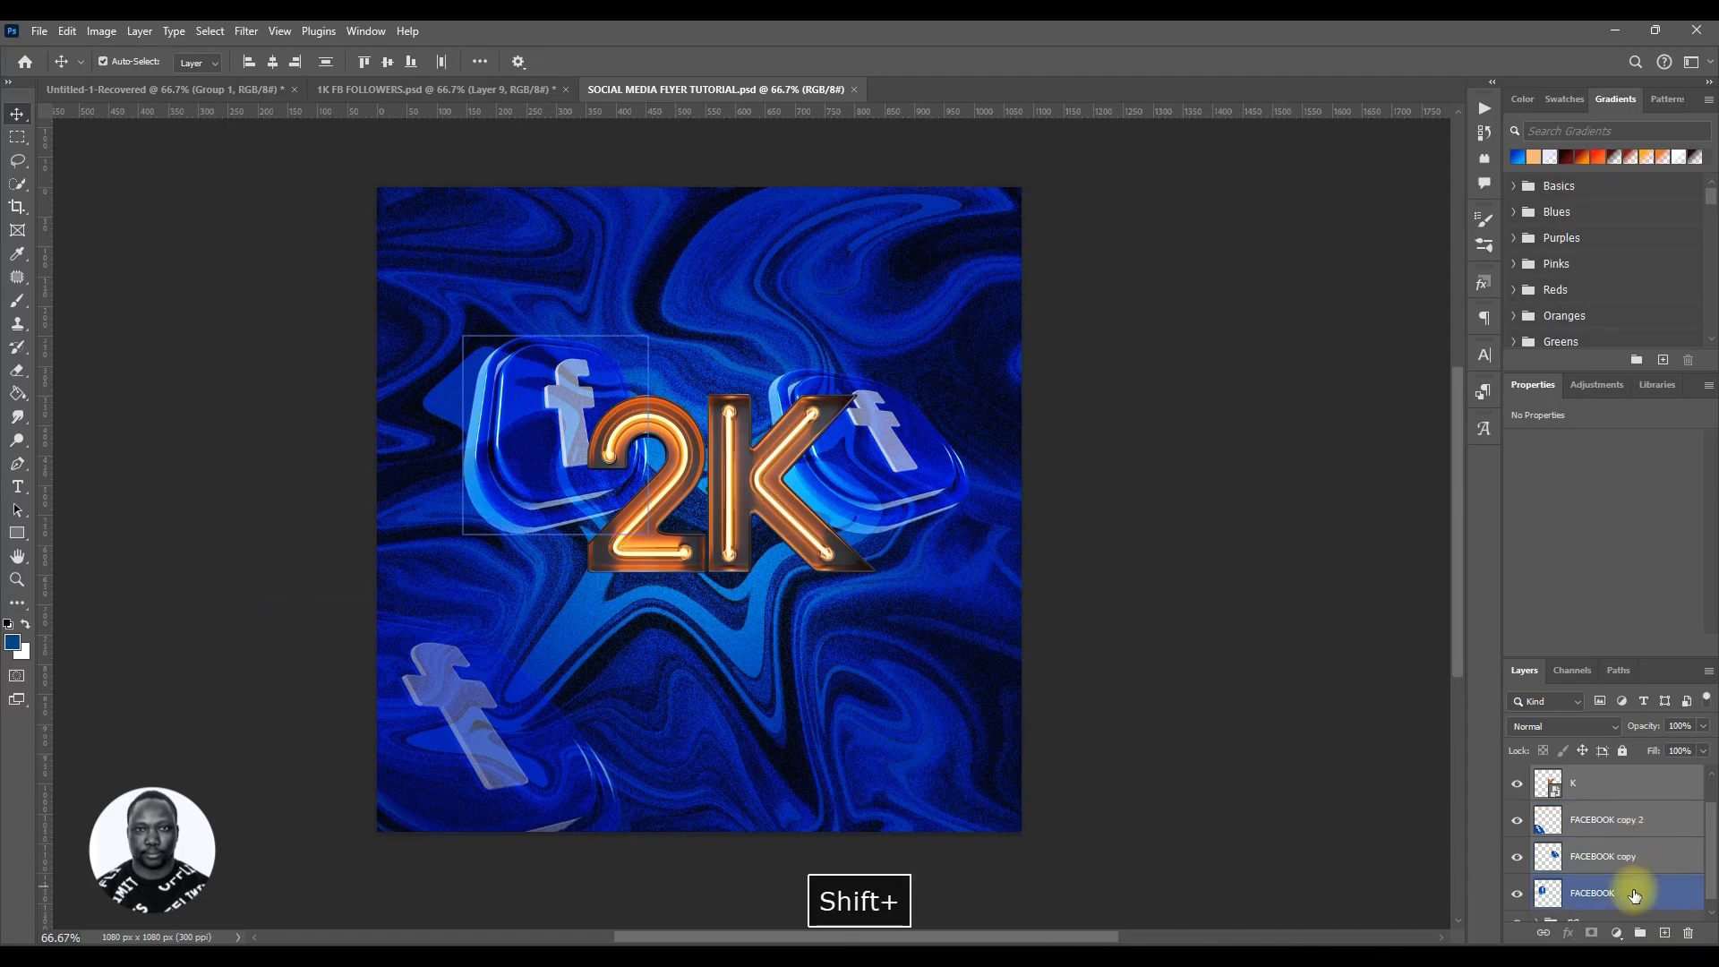
{"action": "key", "text": "ctrl+g"}
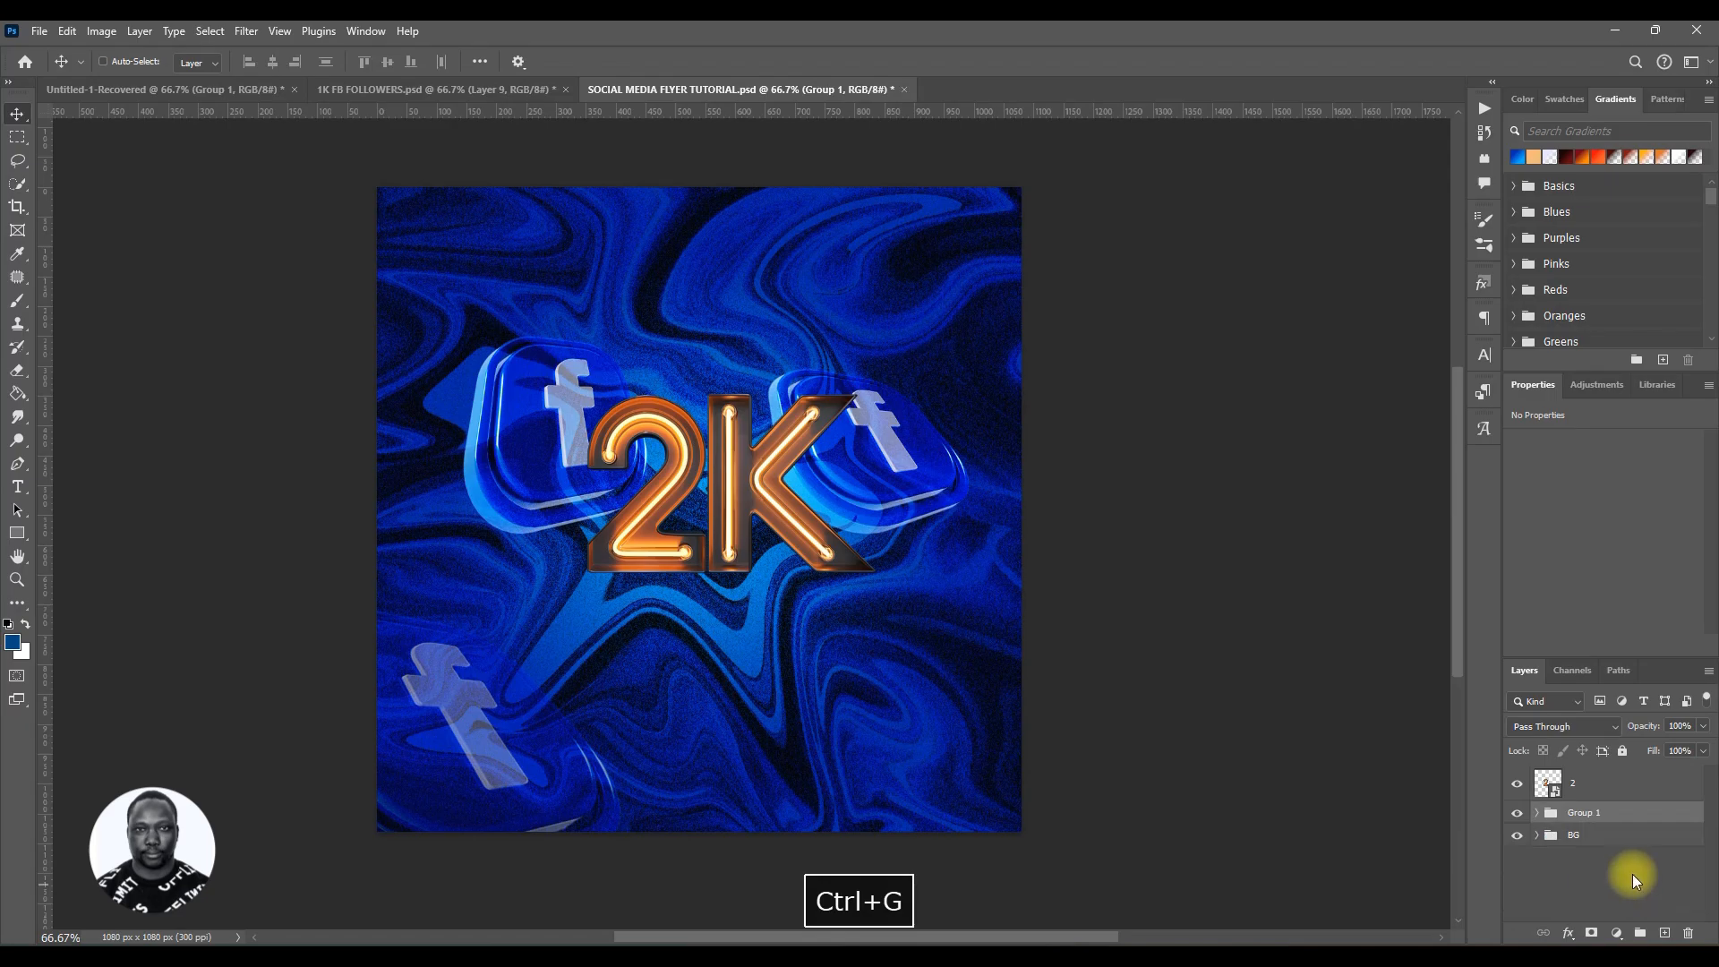
{"action": "left_click", "coordinate": [1582, 815]}
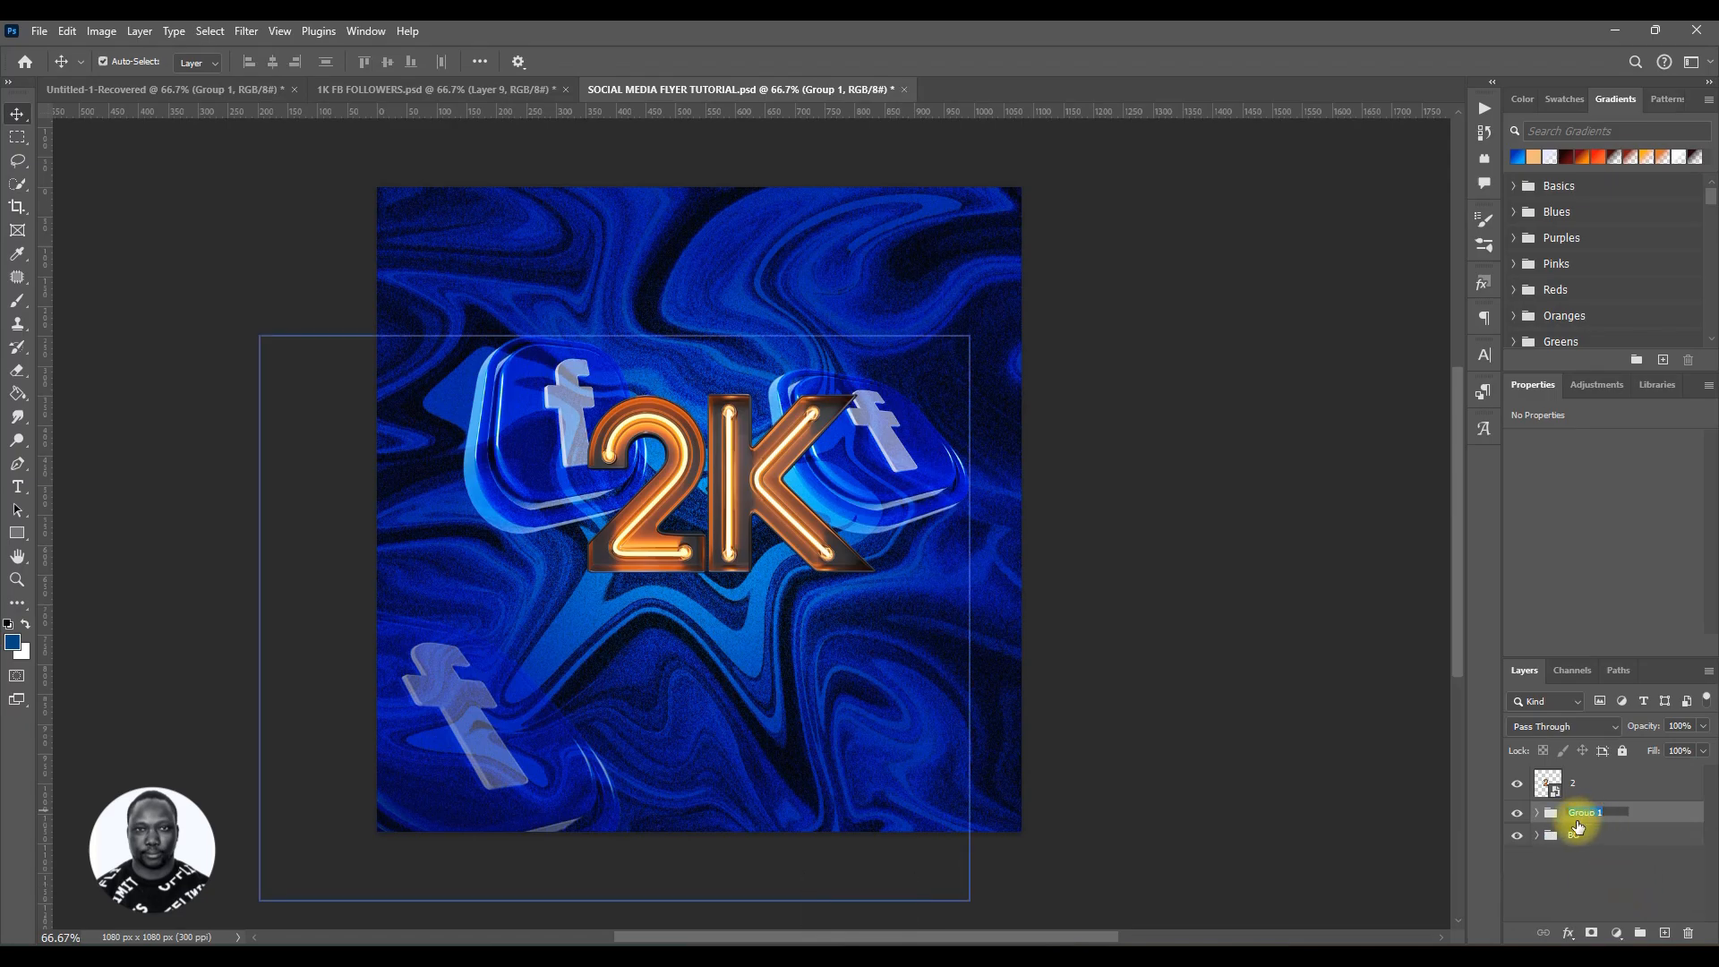
{"action": "type", "text": "FACEBO"}
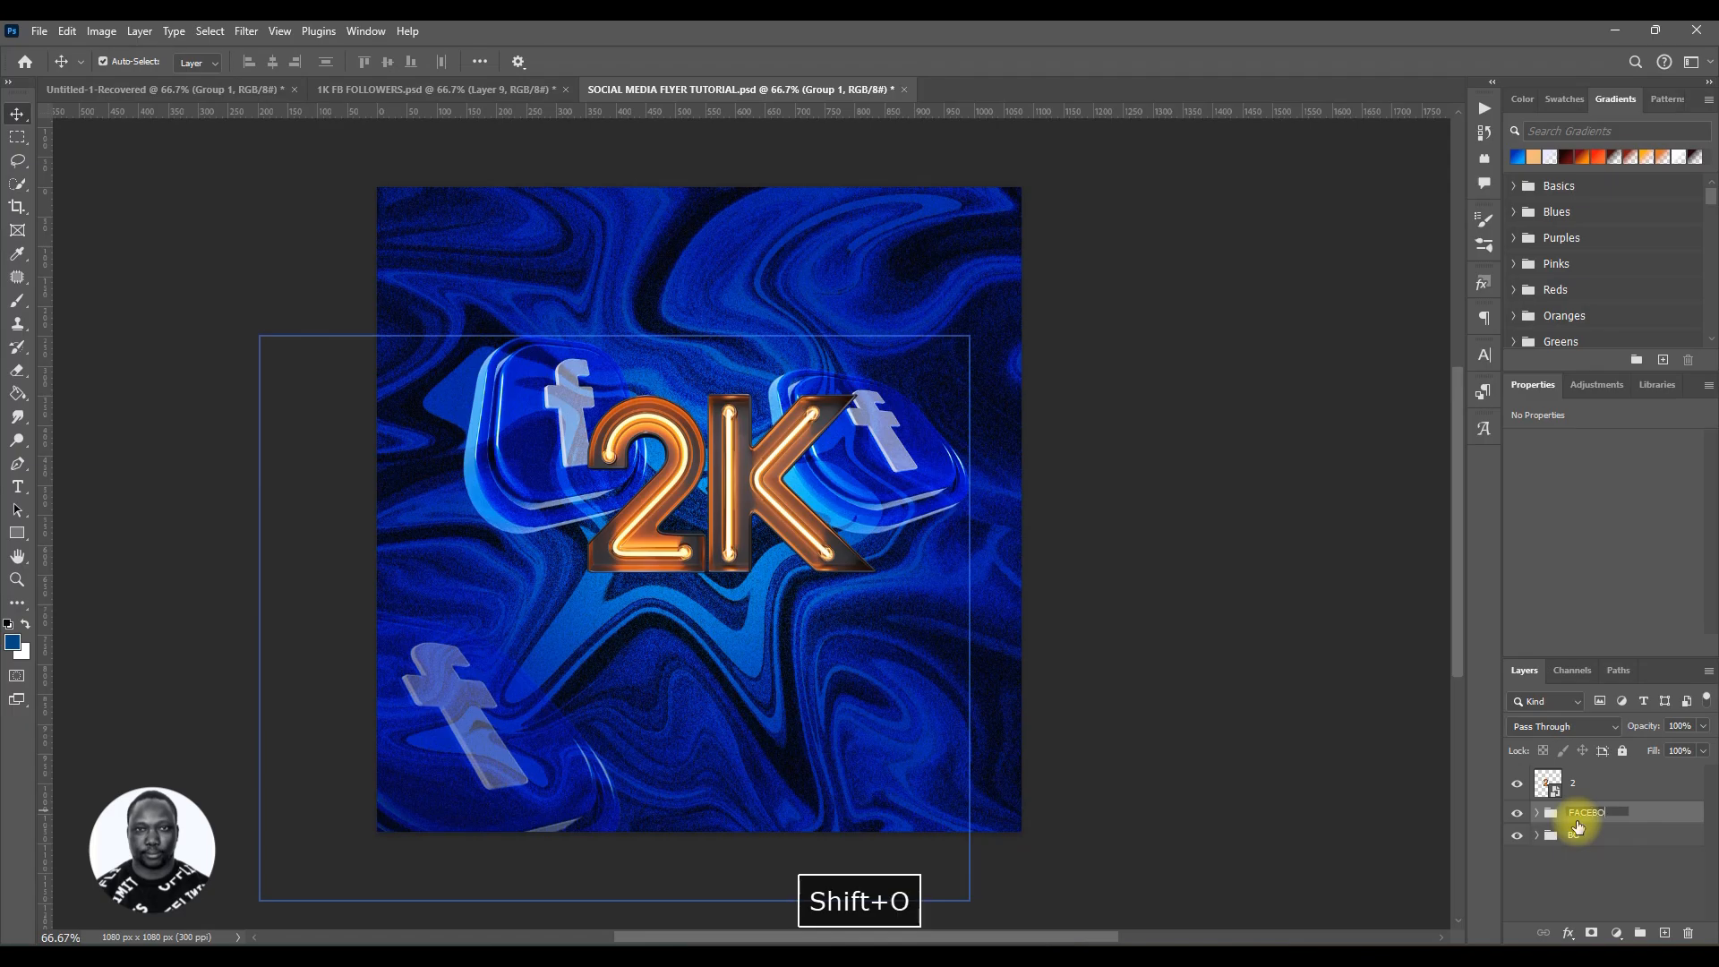
{"action": "type", "text": "OK O"}
{"action": "key", "text": "BackSpace"}
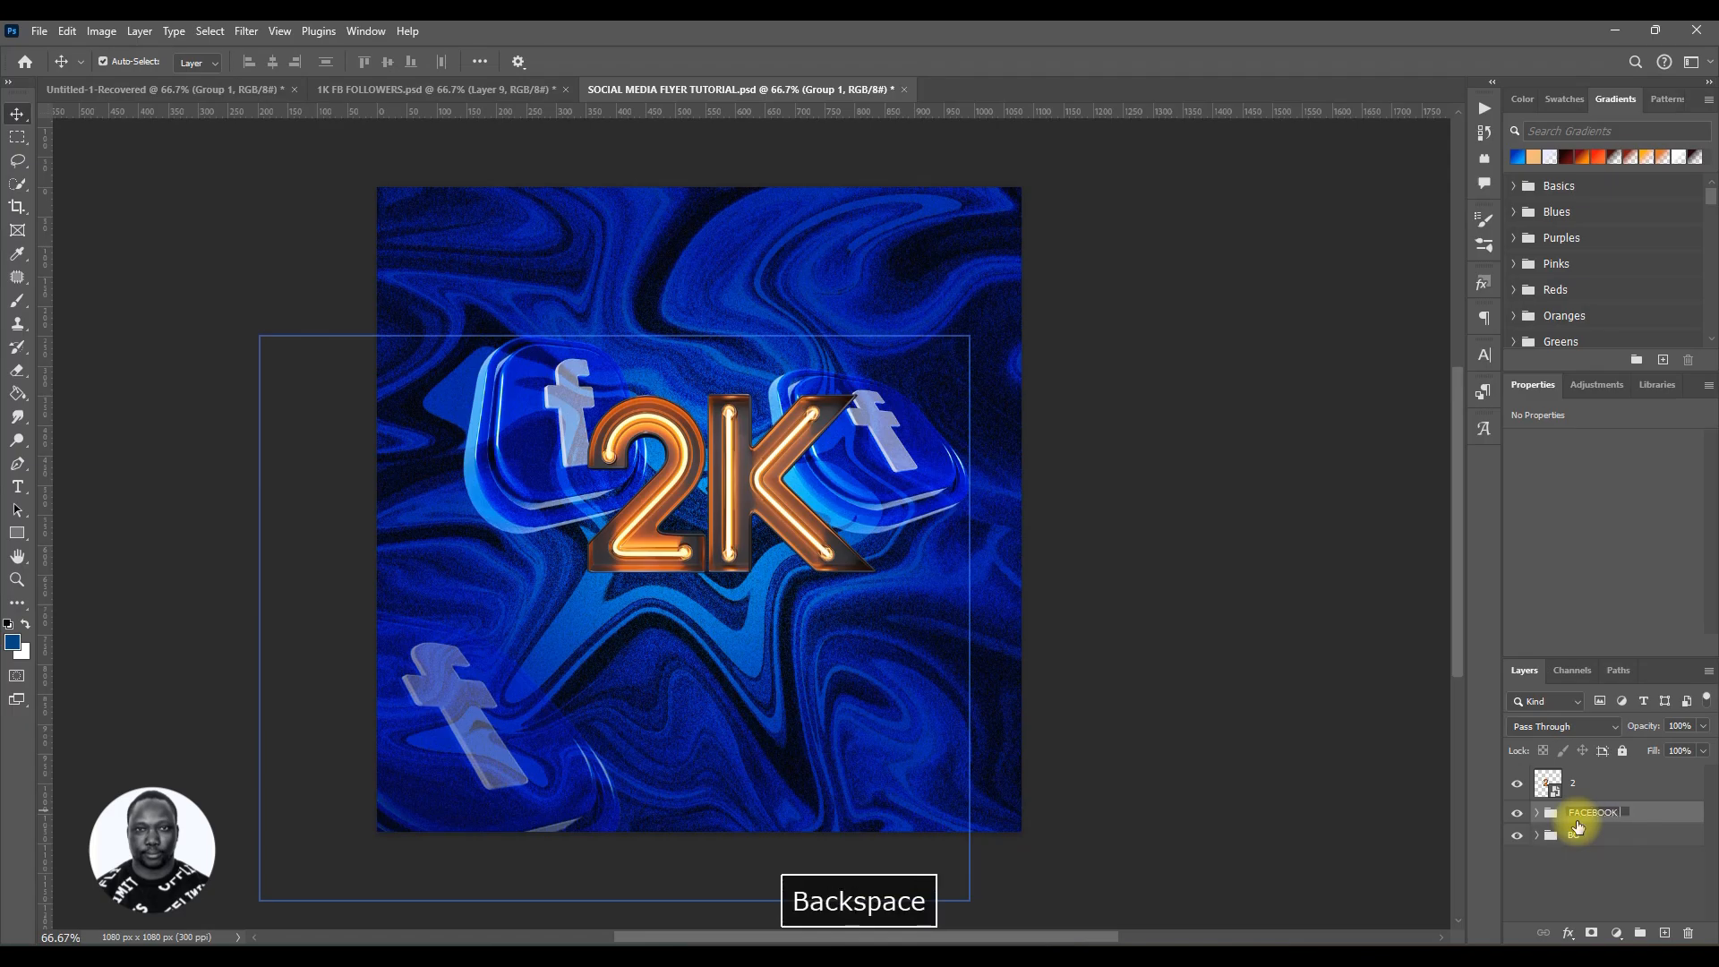
{"action": "type", "text": "ICON"}
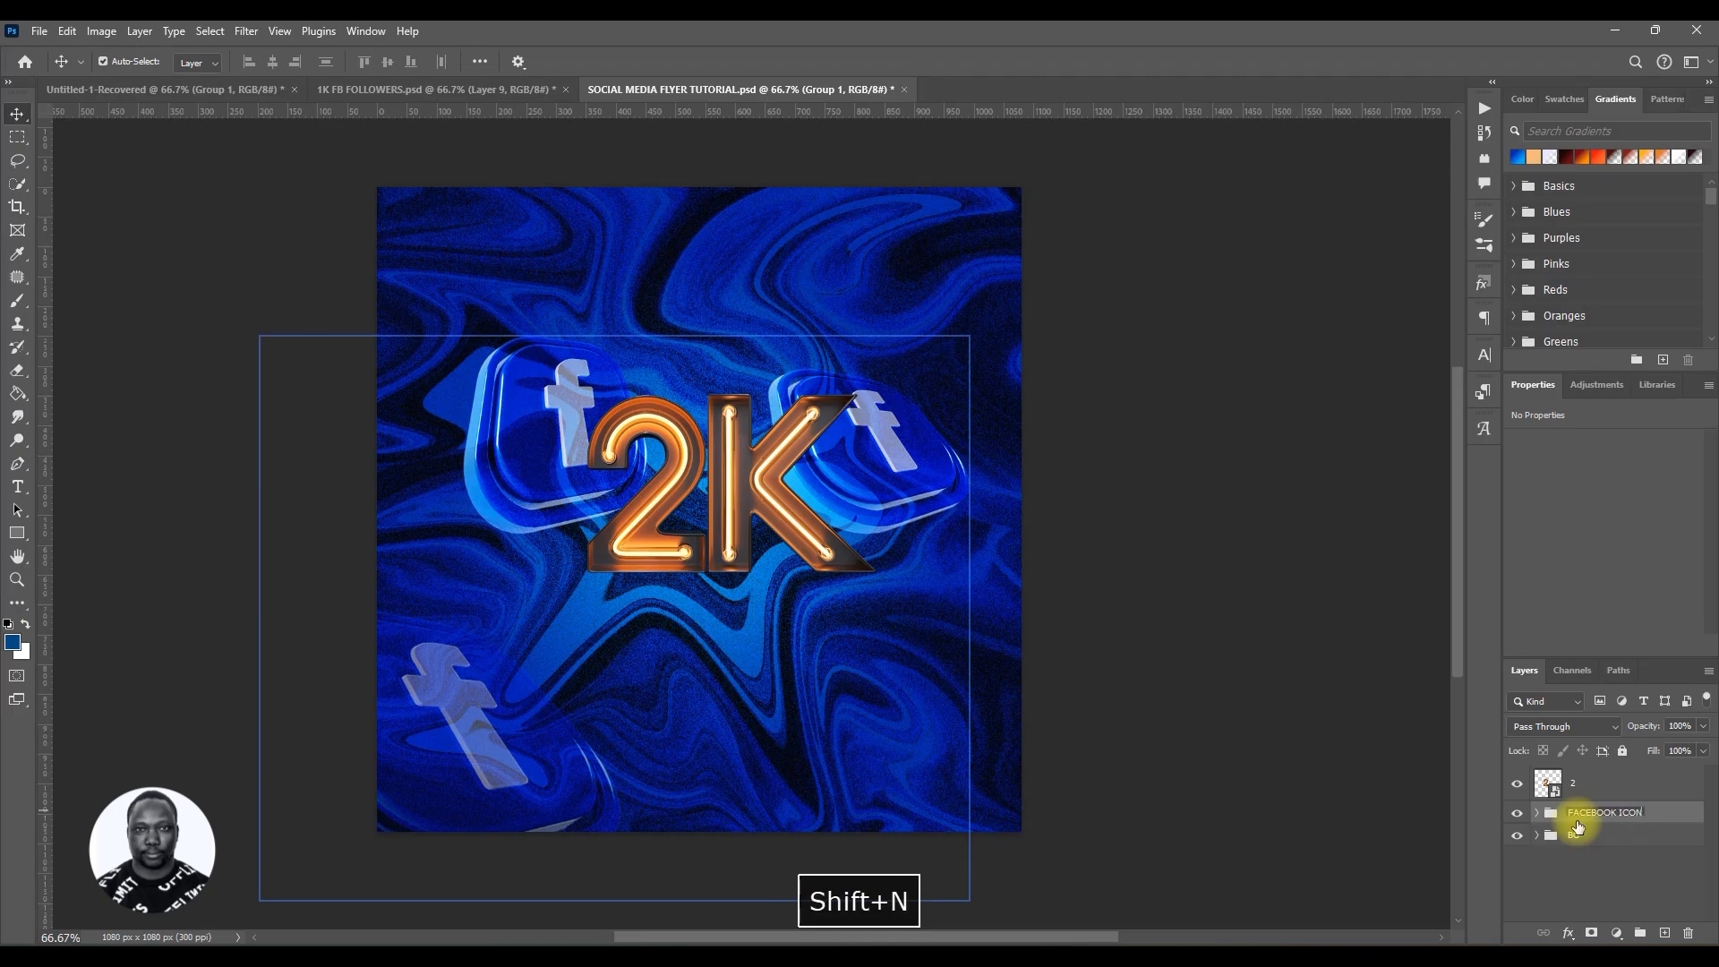
{"action": "key", "text": "Return"}
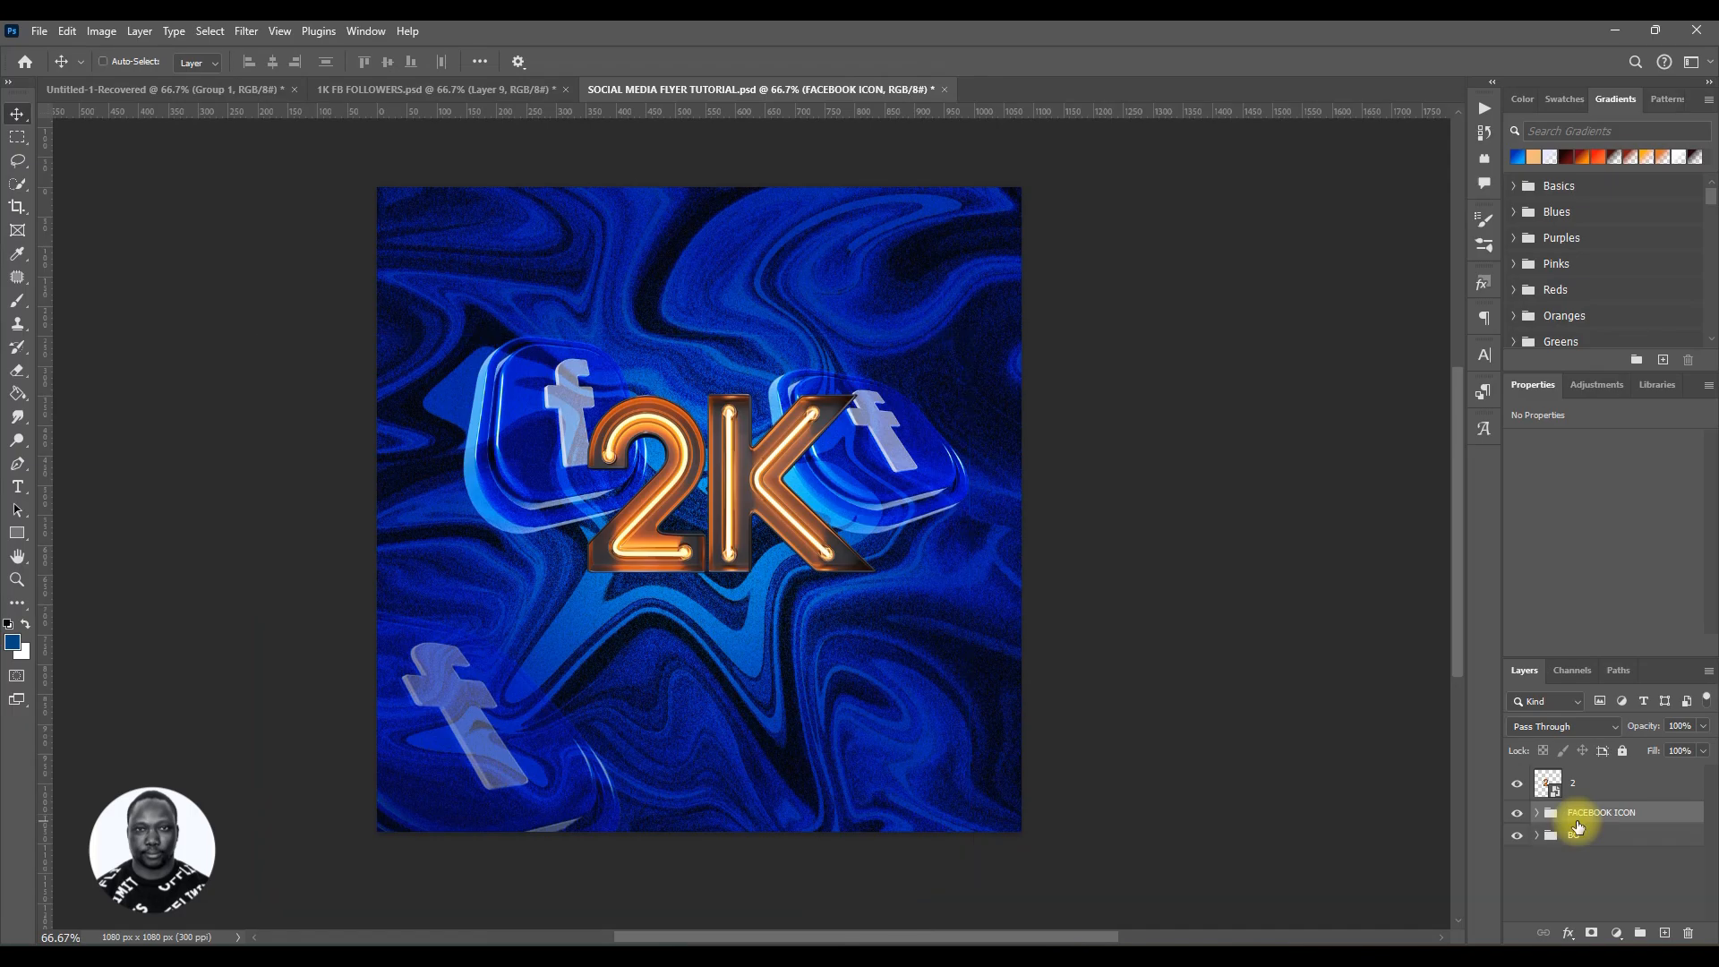
{"action": "key", "text": "ctrl+s"}
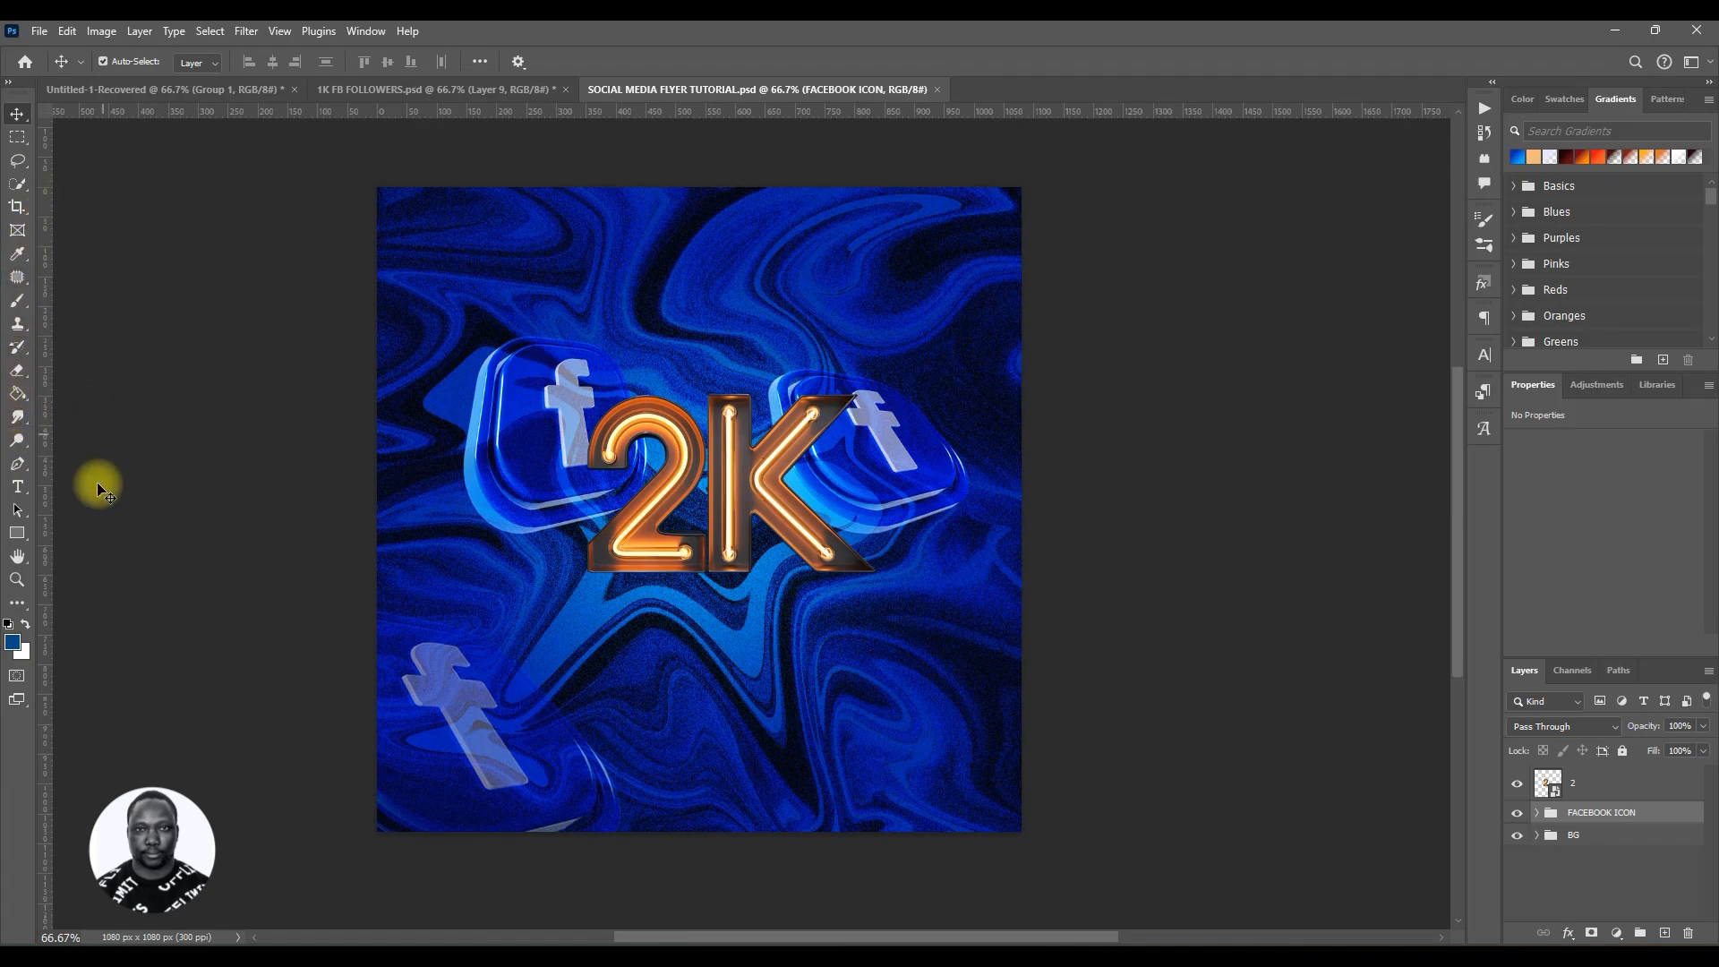
Step: Add a text line reading FOLLOWERS in Nevada Italic below the 2K lettering
{"action": "left_click", "coordinate": [17, 486]}
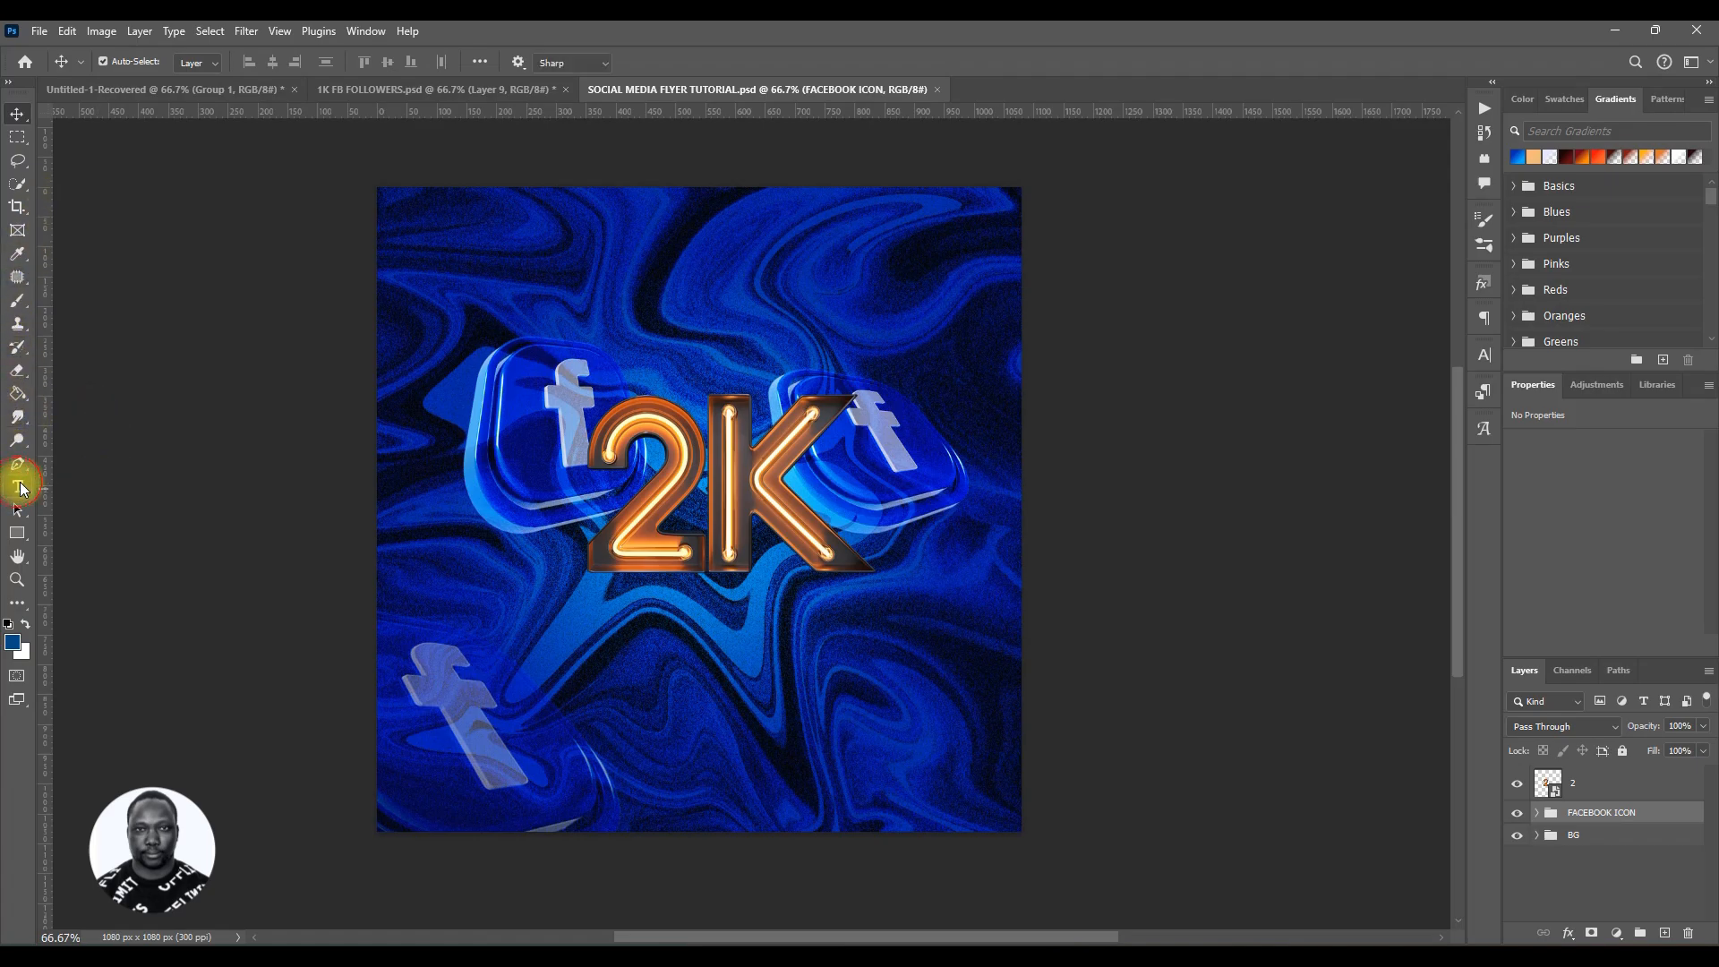
{"action": "left_click", "coordinate": [624, 648]}
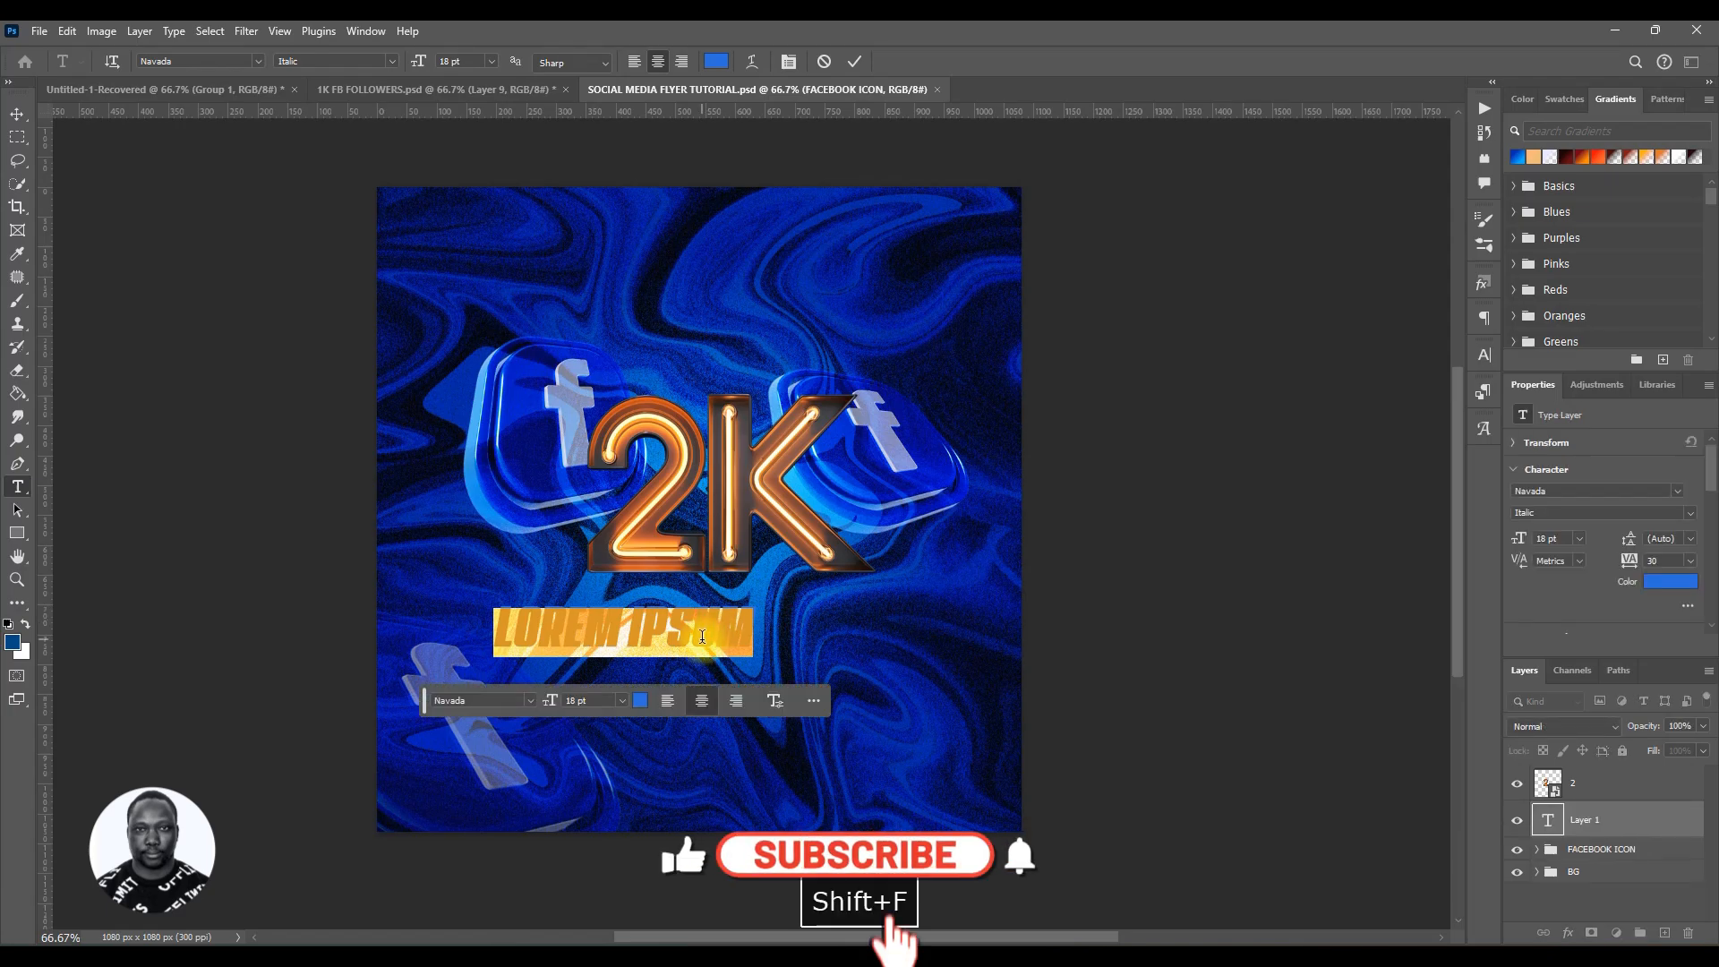
{"action": "type", "text": "FOLLO"}
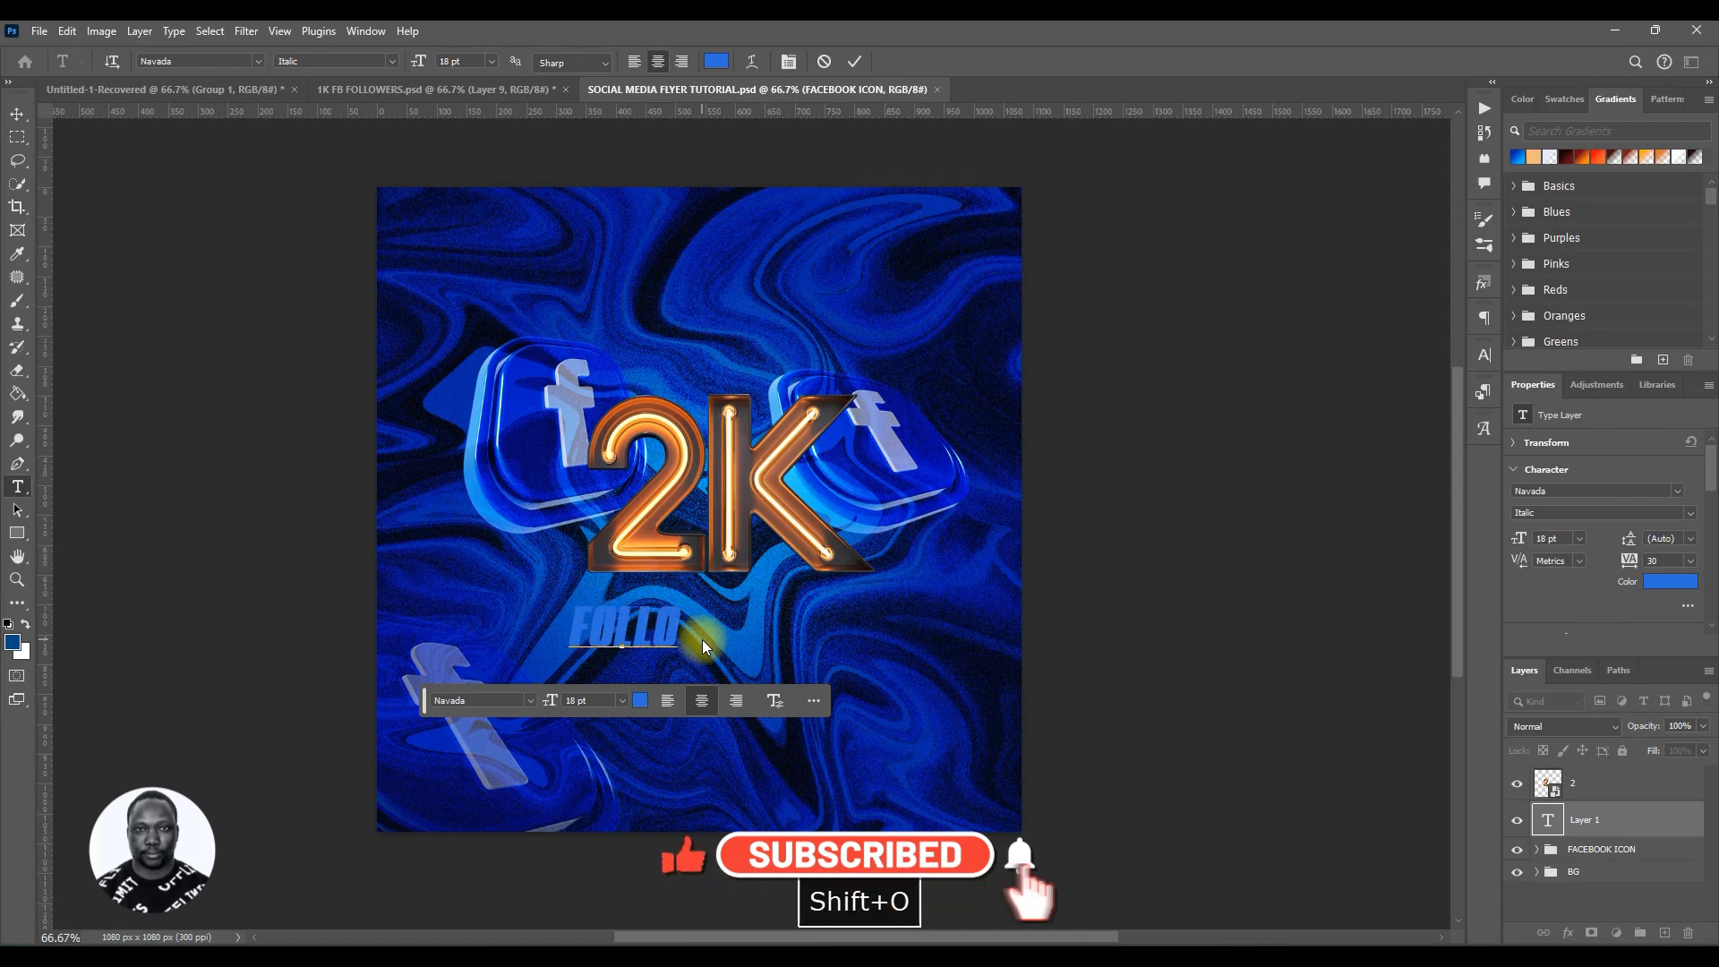
{"action": "type", "text": "WERS"}
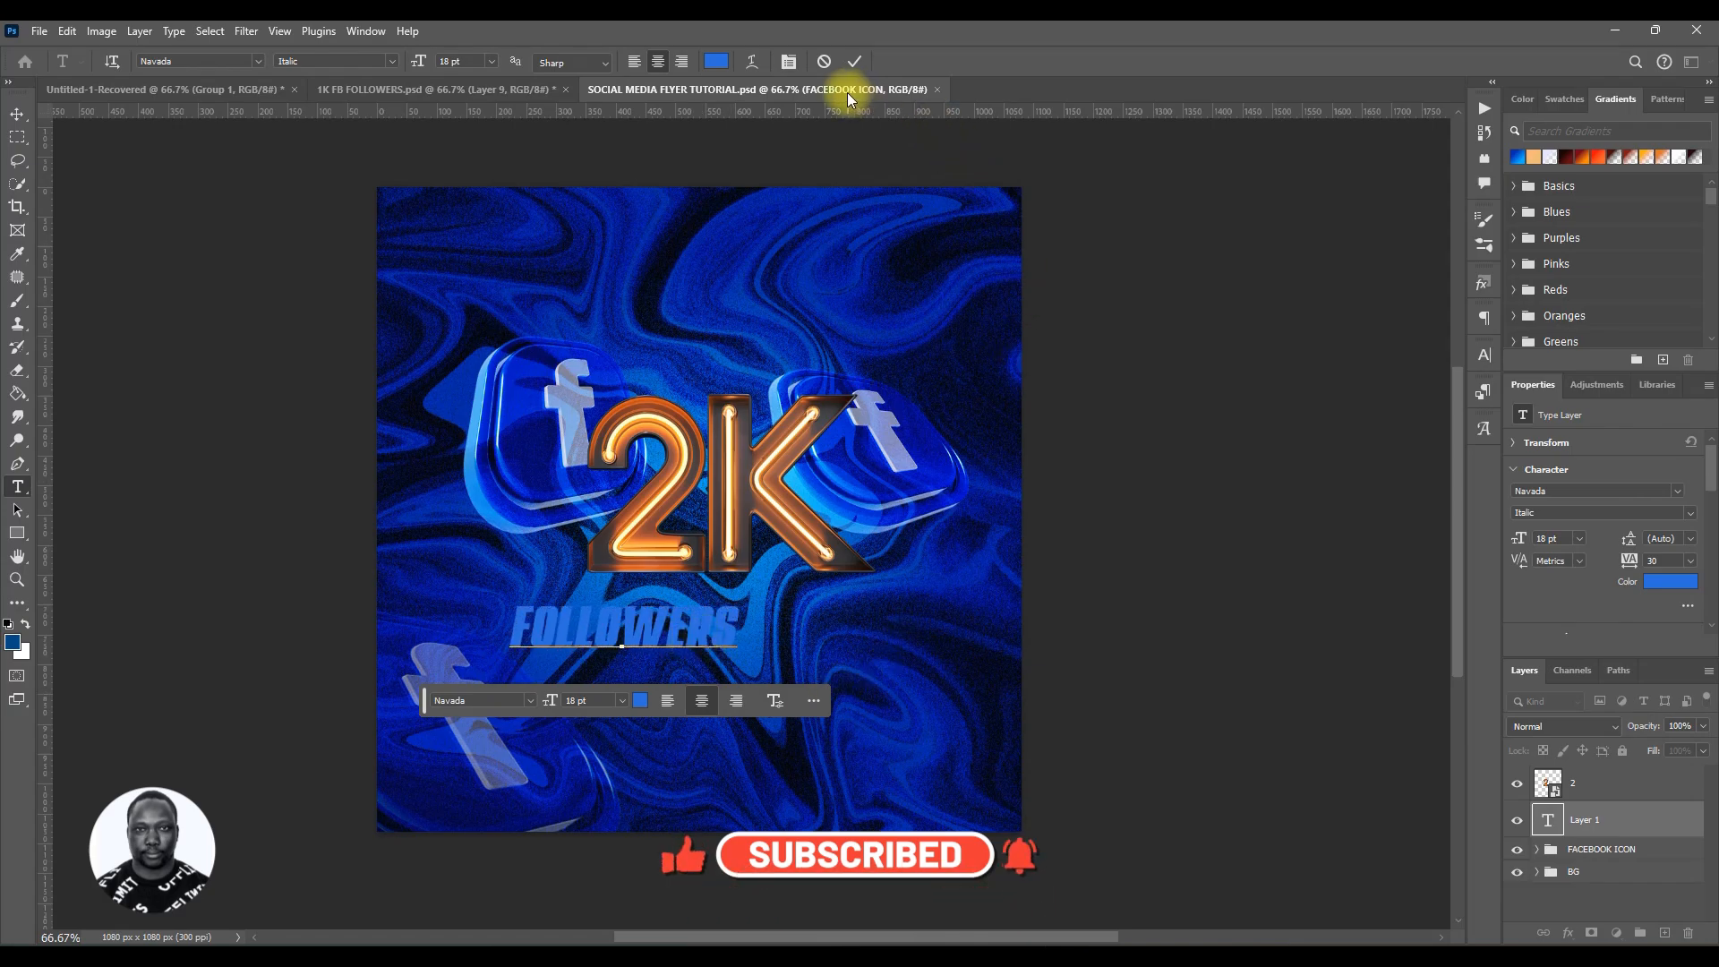
{"action": "left_click", "coordinate": [854, 61]}
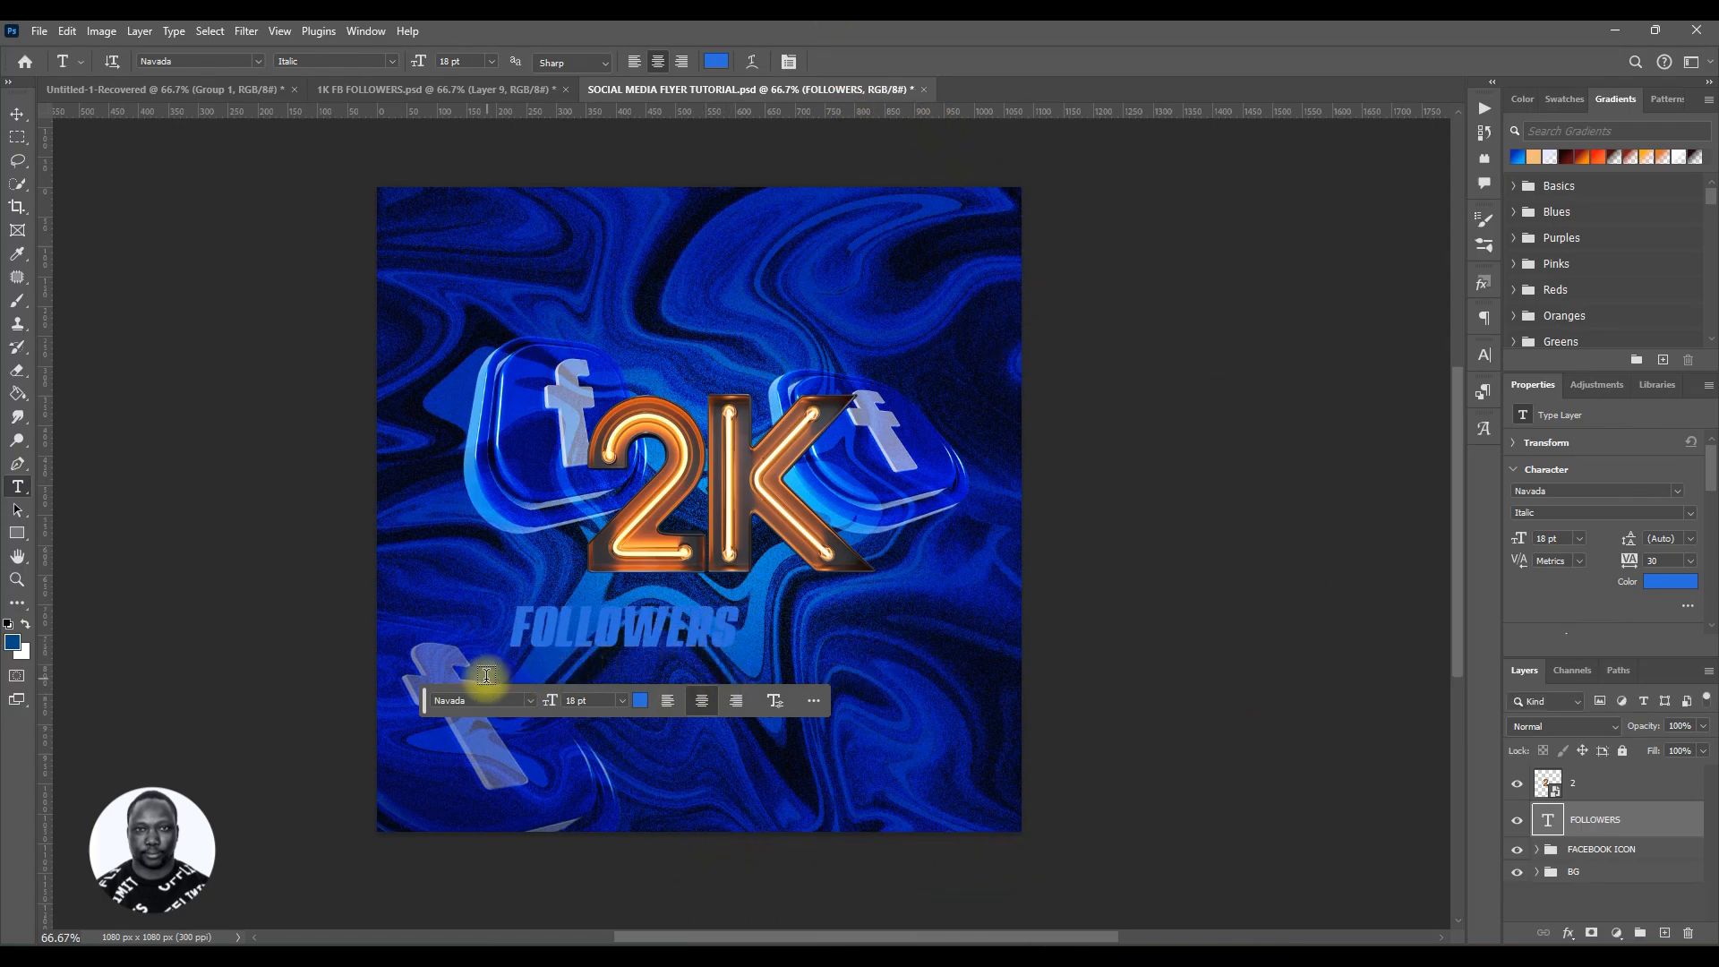
Step: Move the FOLLOWERS text so it sits centered beneath the 2K lettering
{"action": "key", "text": "v"}
{"action": "left_click", "coordinate": [644, 625]}
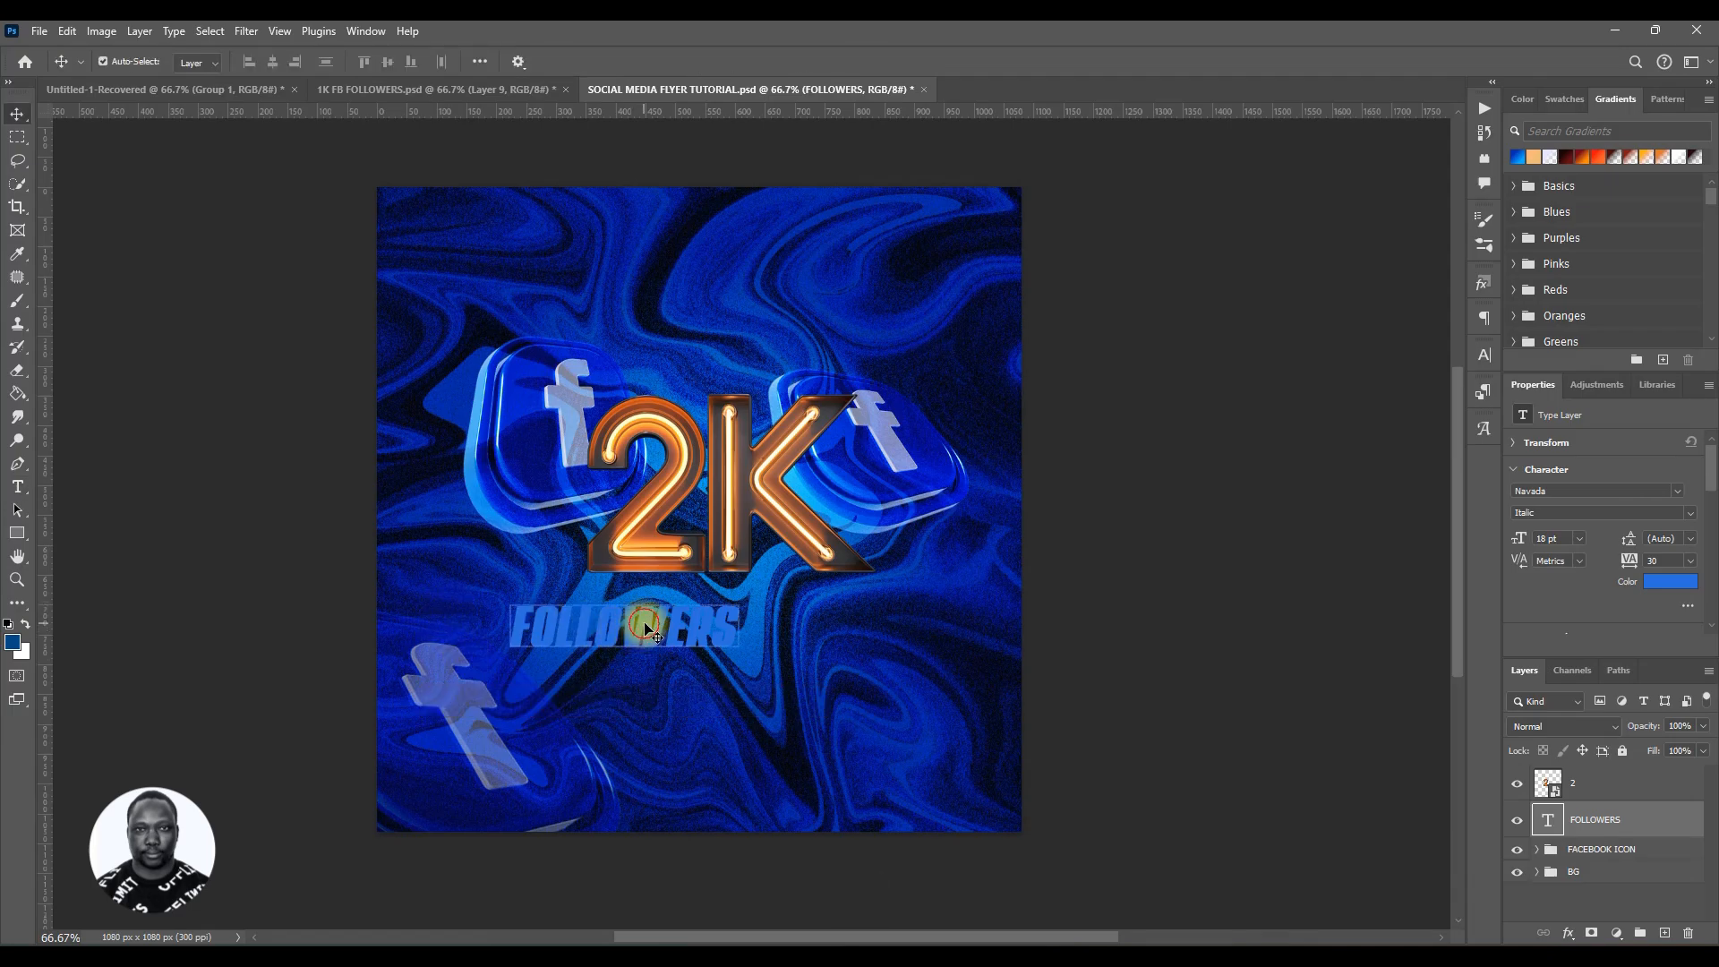
{"action": "left_click_drag", "start_coordinate": [644, 625], "coordinate": [723, 632]}
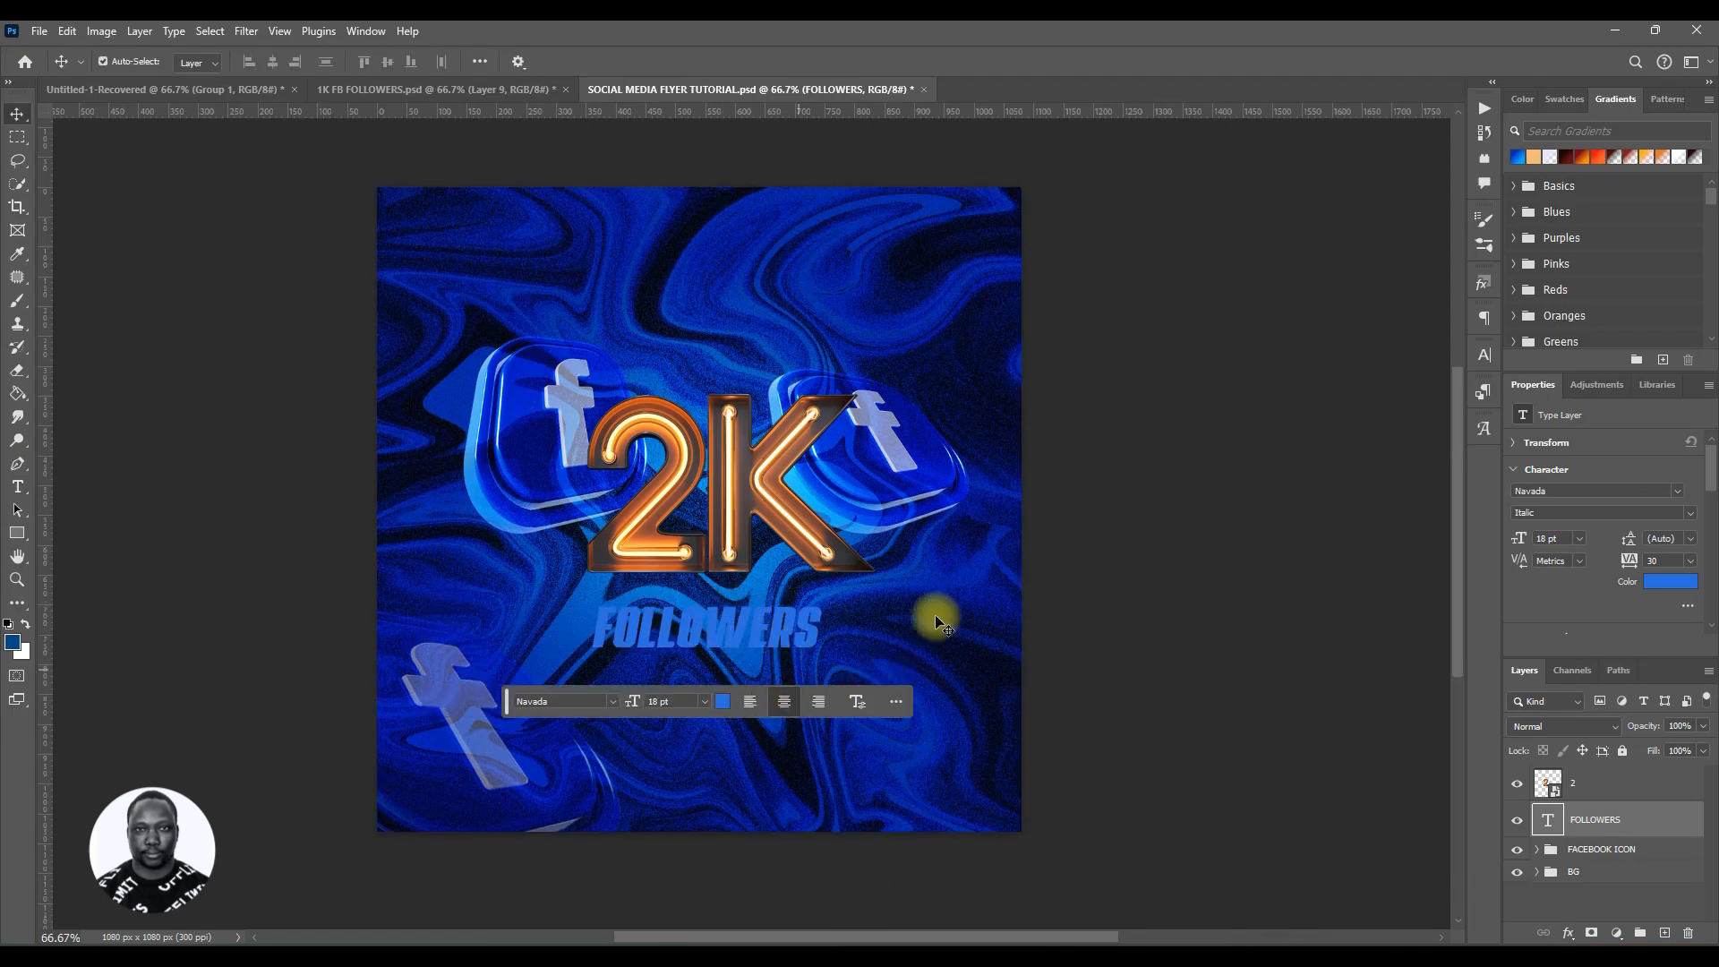
Step: Resize the FOLLOWERS text to 33 pt, readjust its position under the 2K, and save
{"action": "mouse_move", "coordinate": [636, 703]}
{"action": "left_mouse_down"}
{"action": "mouse_move", "coordinate": [650, 702]}
{"action": "mouse_move", "coordinate": [633, 708]}
{"action": "left_mouse_up"}
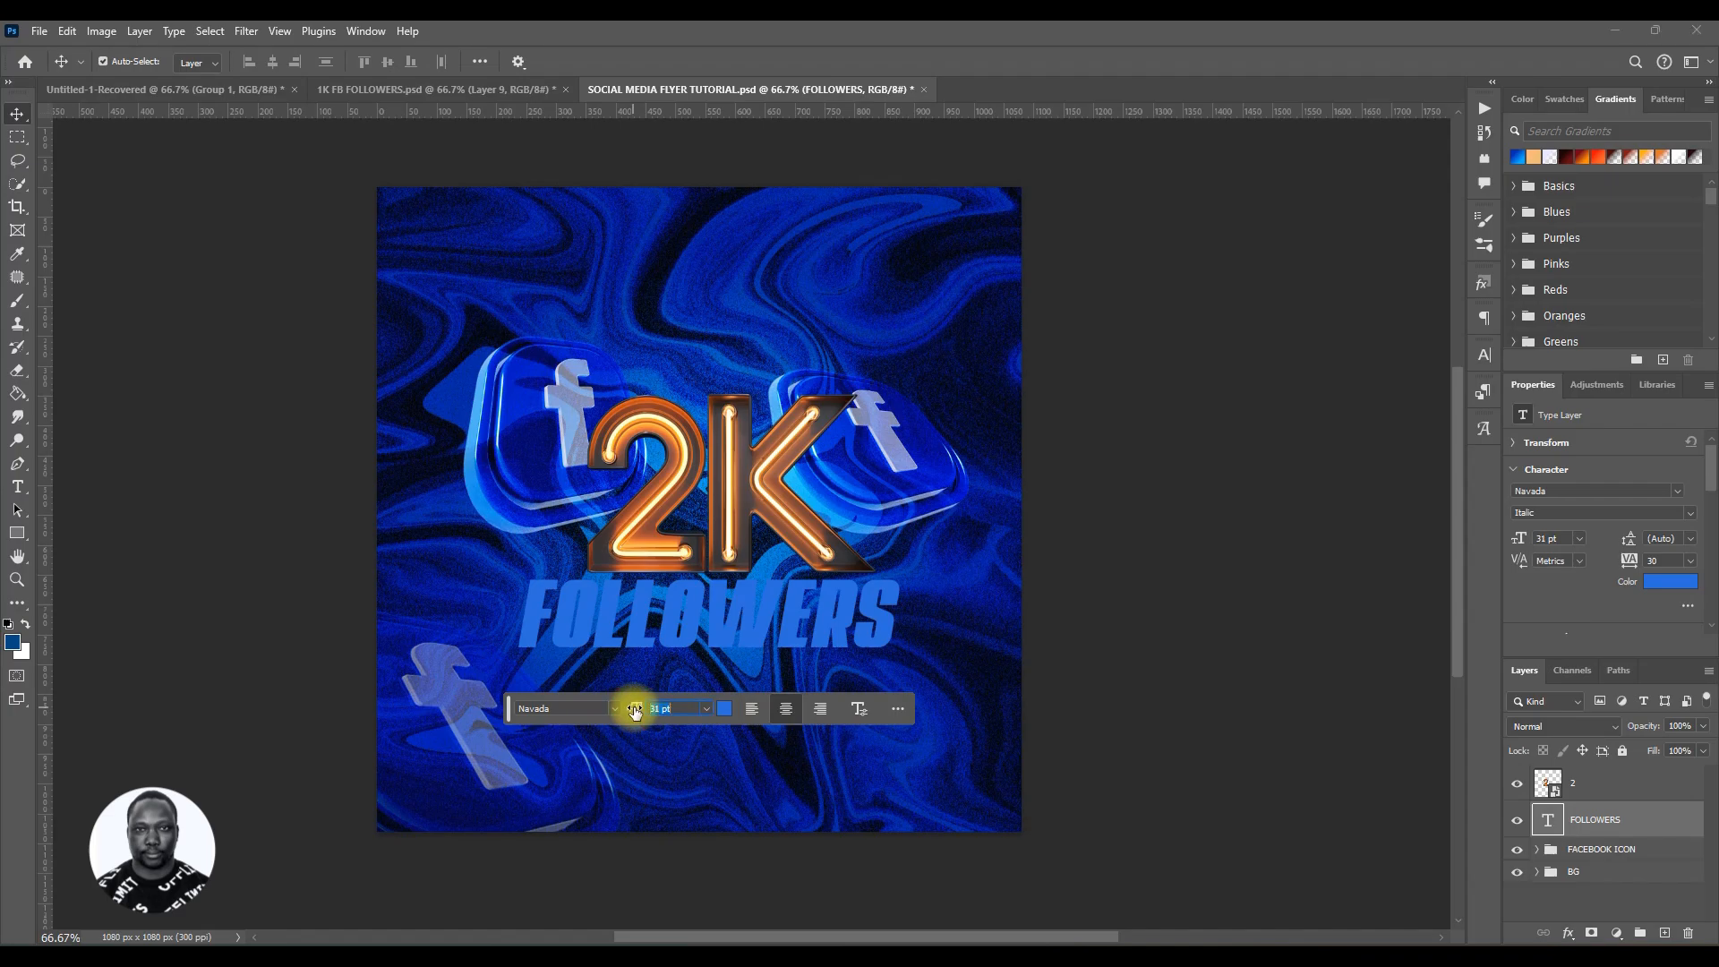
{"action": "left_click", "coordinate": [1483, 357]}
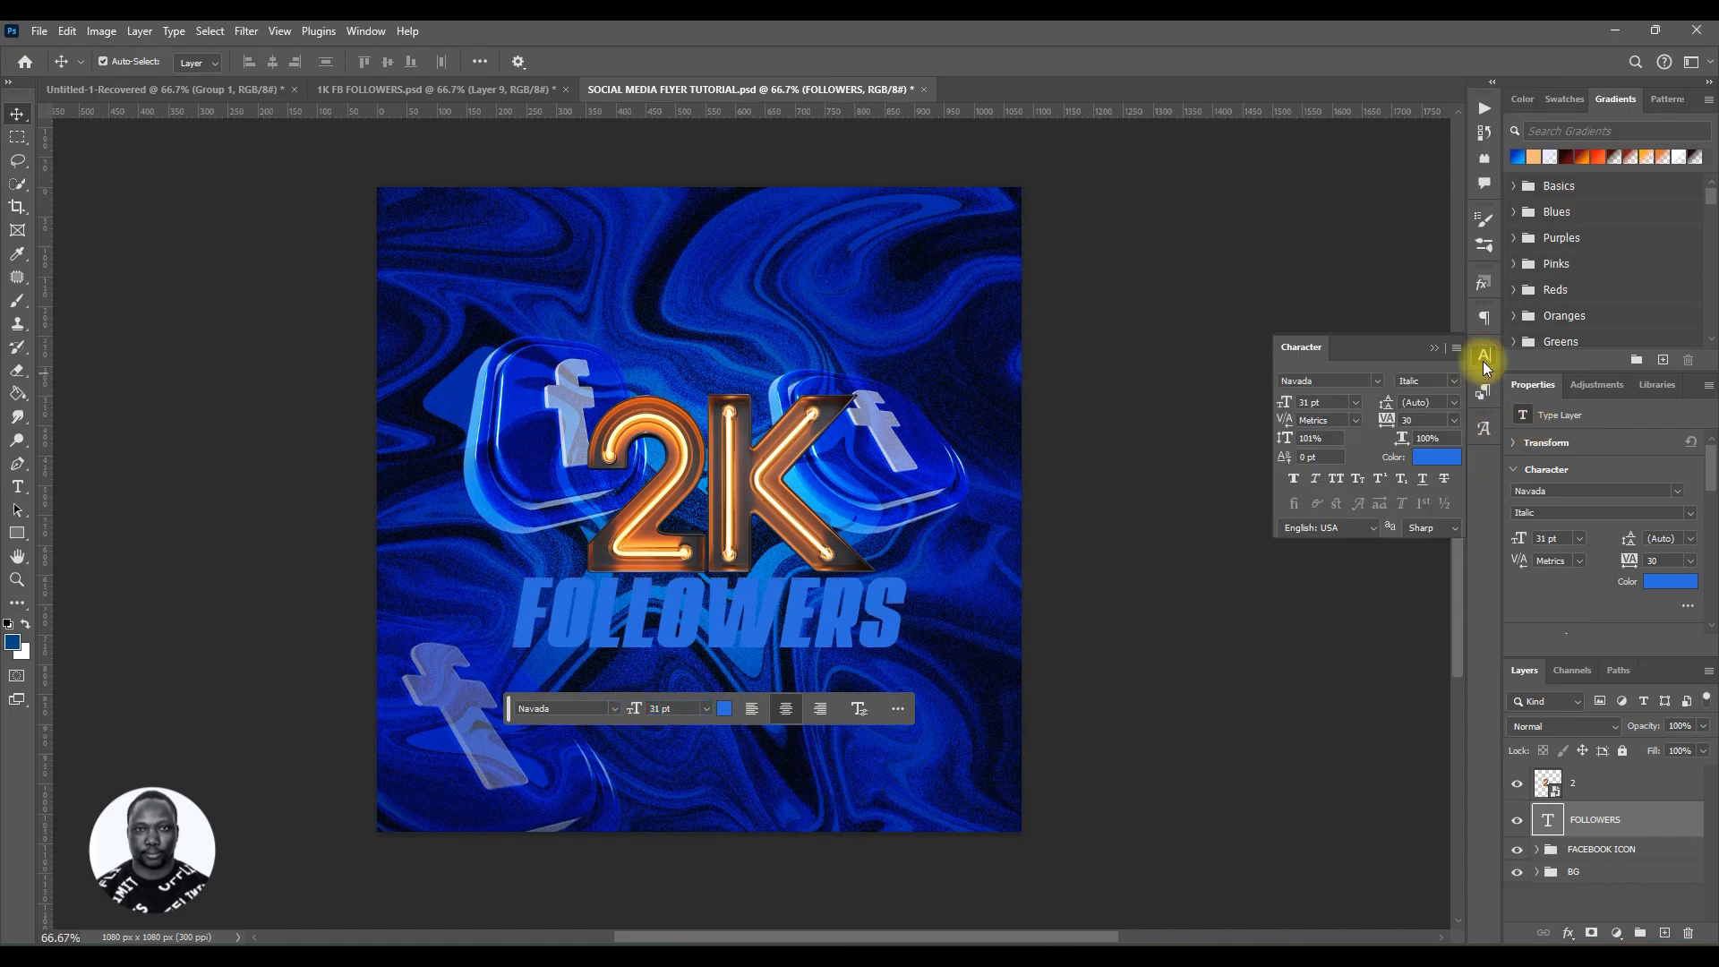
{"action": "left_click_drag", "start_coordinate": [1291, 407], "coordinate": [1286, 402]}
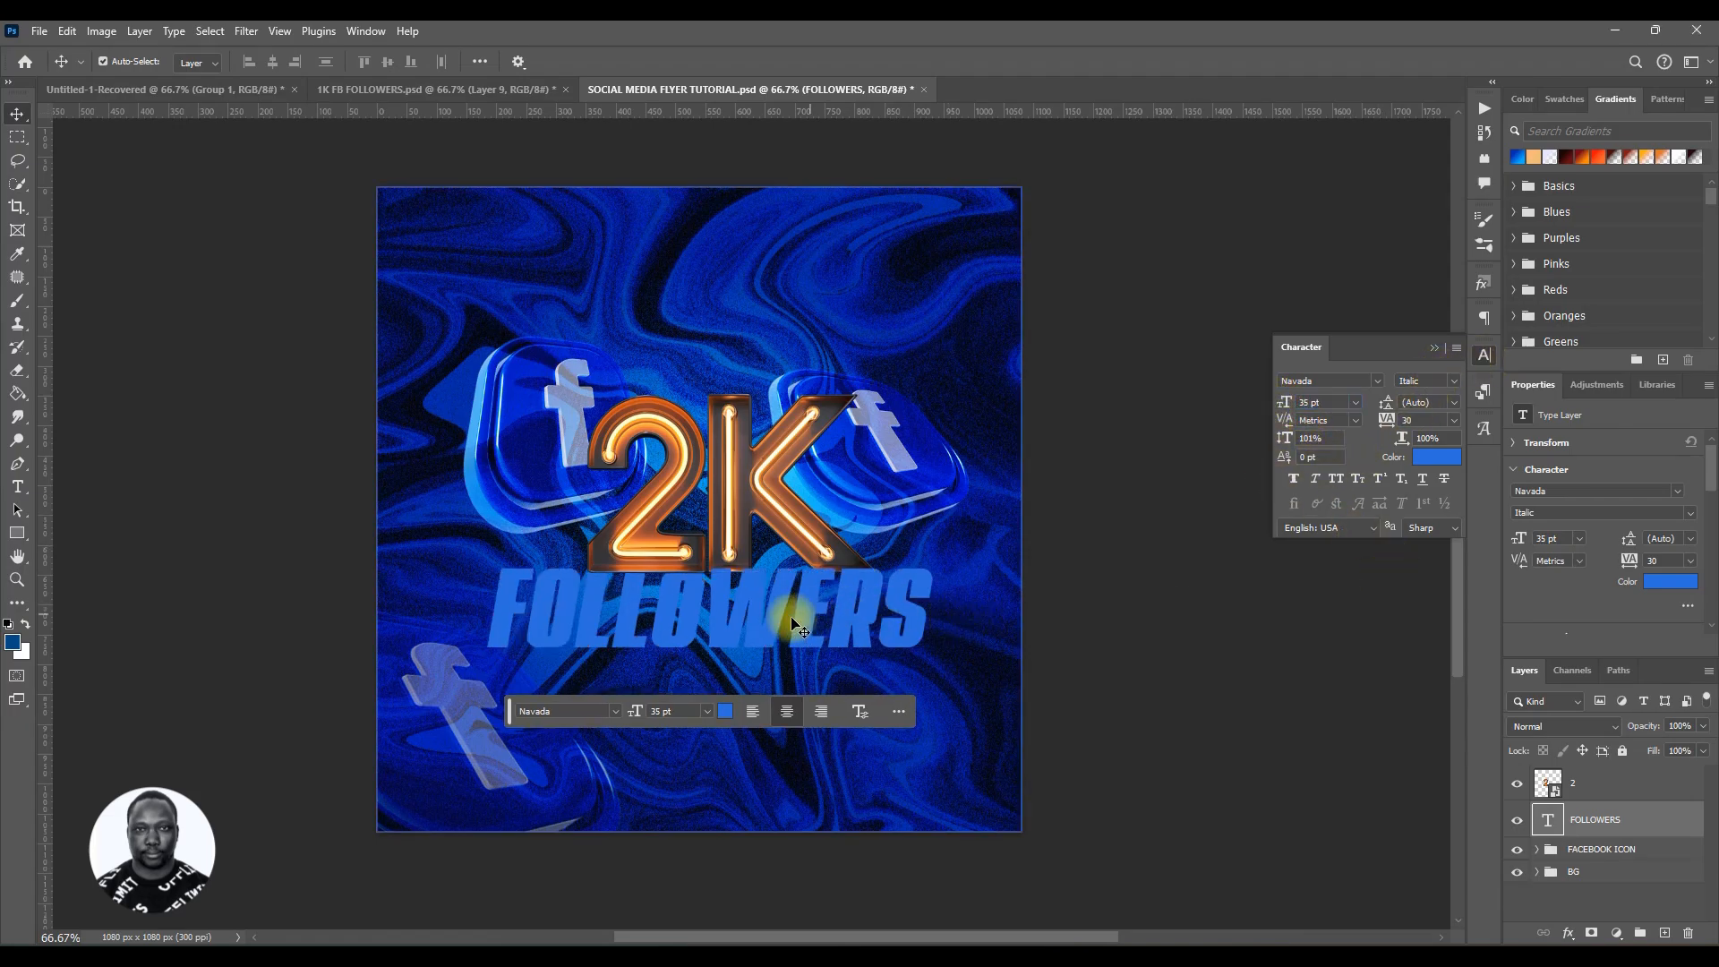
{"action": "left_click", "coordinate": [752, 631]}
{"action": "left_click_drag", "start_coordinate": [752, 642], "coordinate": [752, 643]}
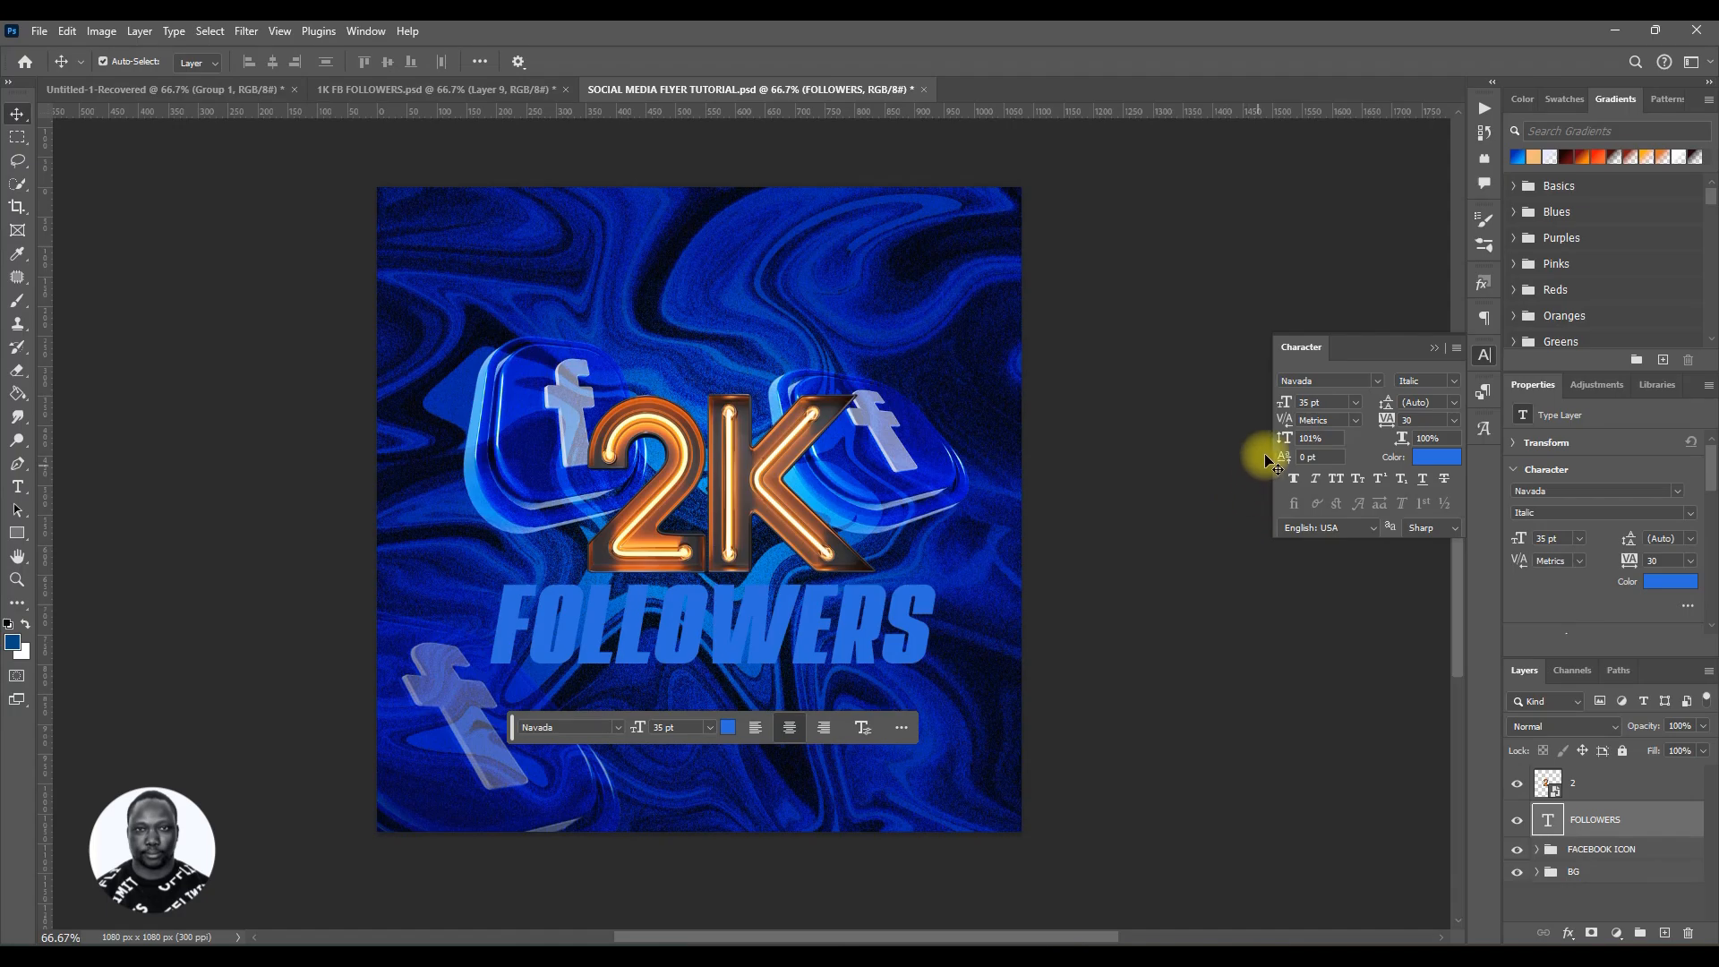
{"action": "left_click_drag", "start_coordinate": [1286, 404], "coordinate": [1284, 403]}
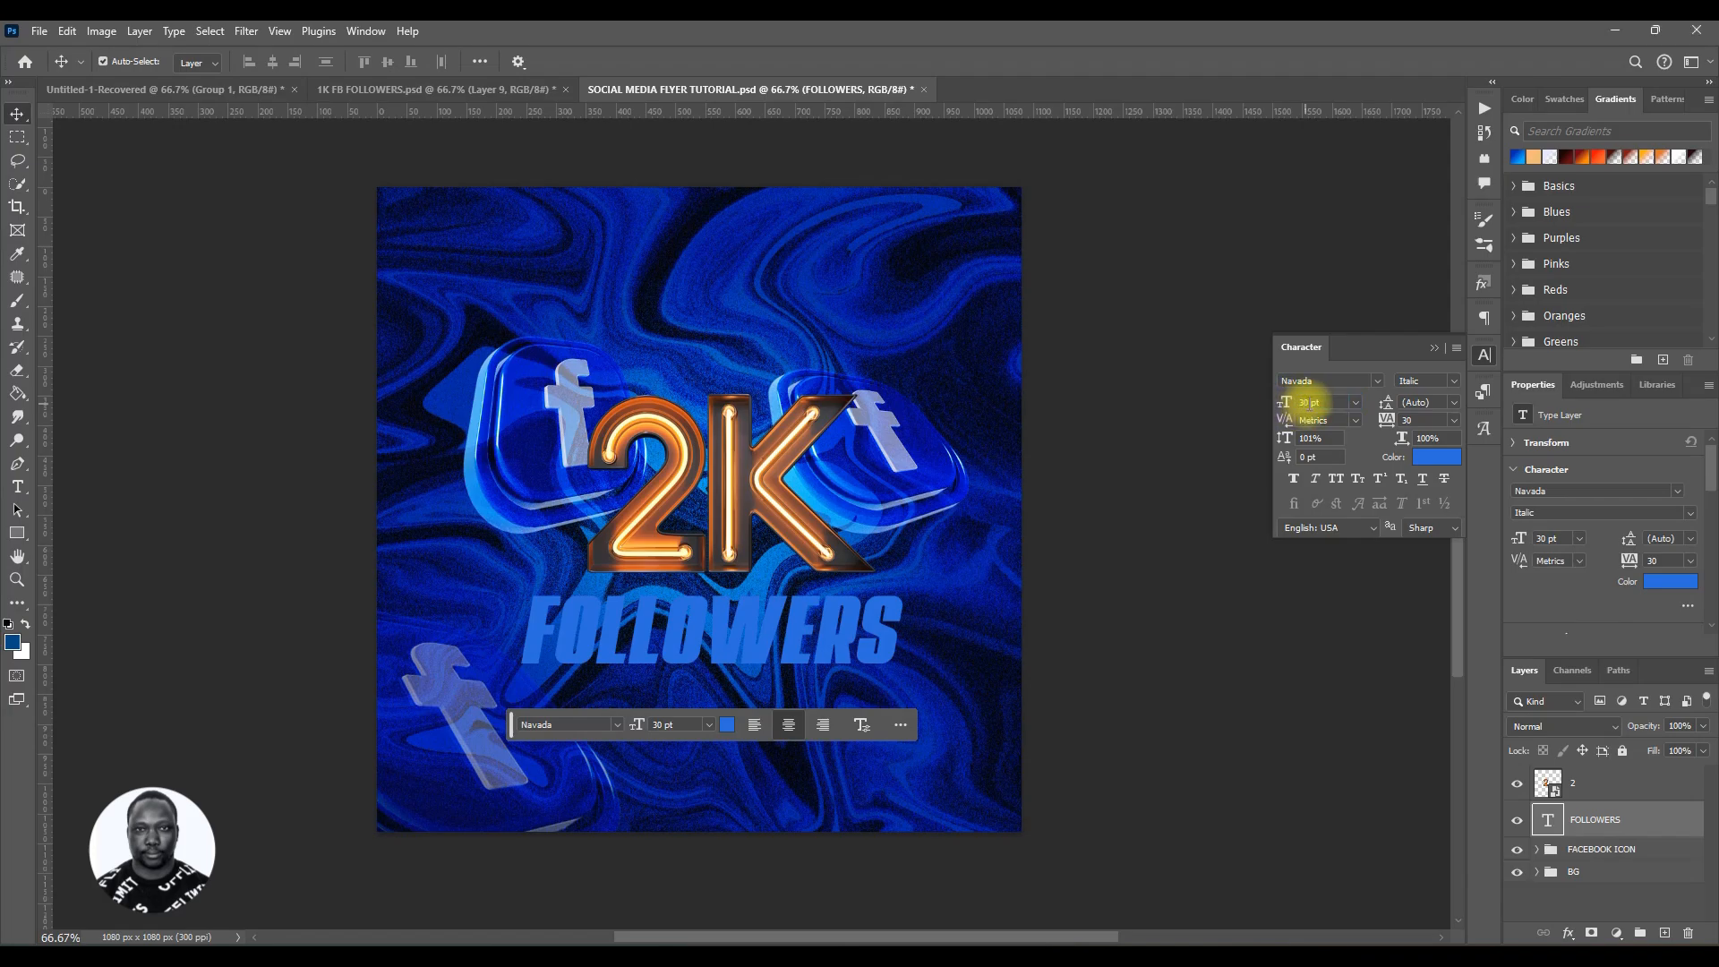
{"action": "left_click_drag", "start_coordinate": [1308, 405], "coordinate": [1257, 416]}
{"action": "type", "text": "33"}
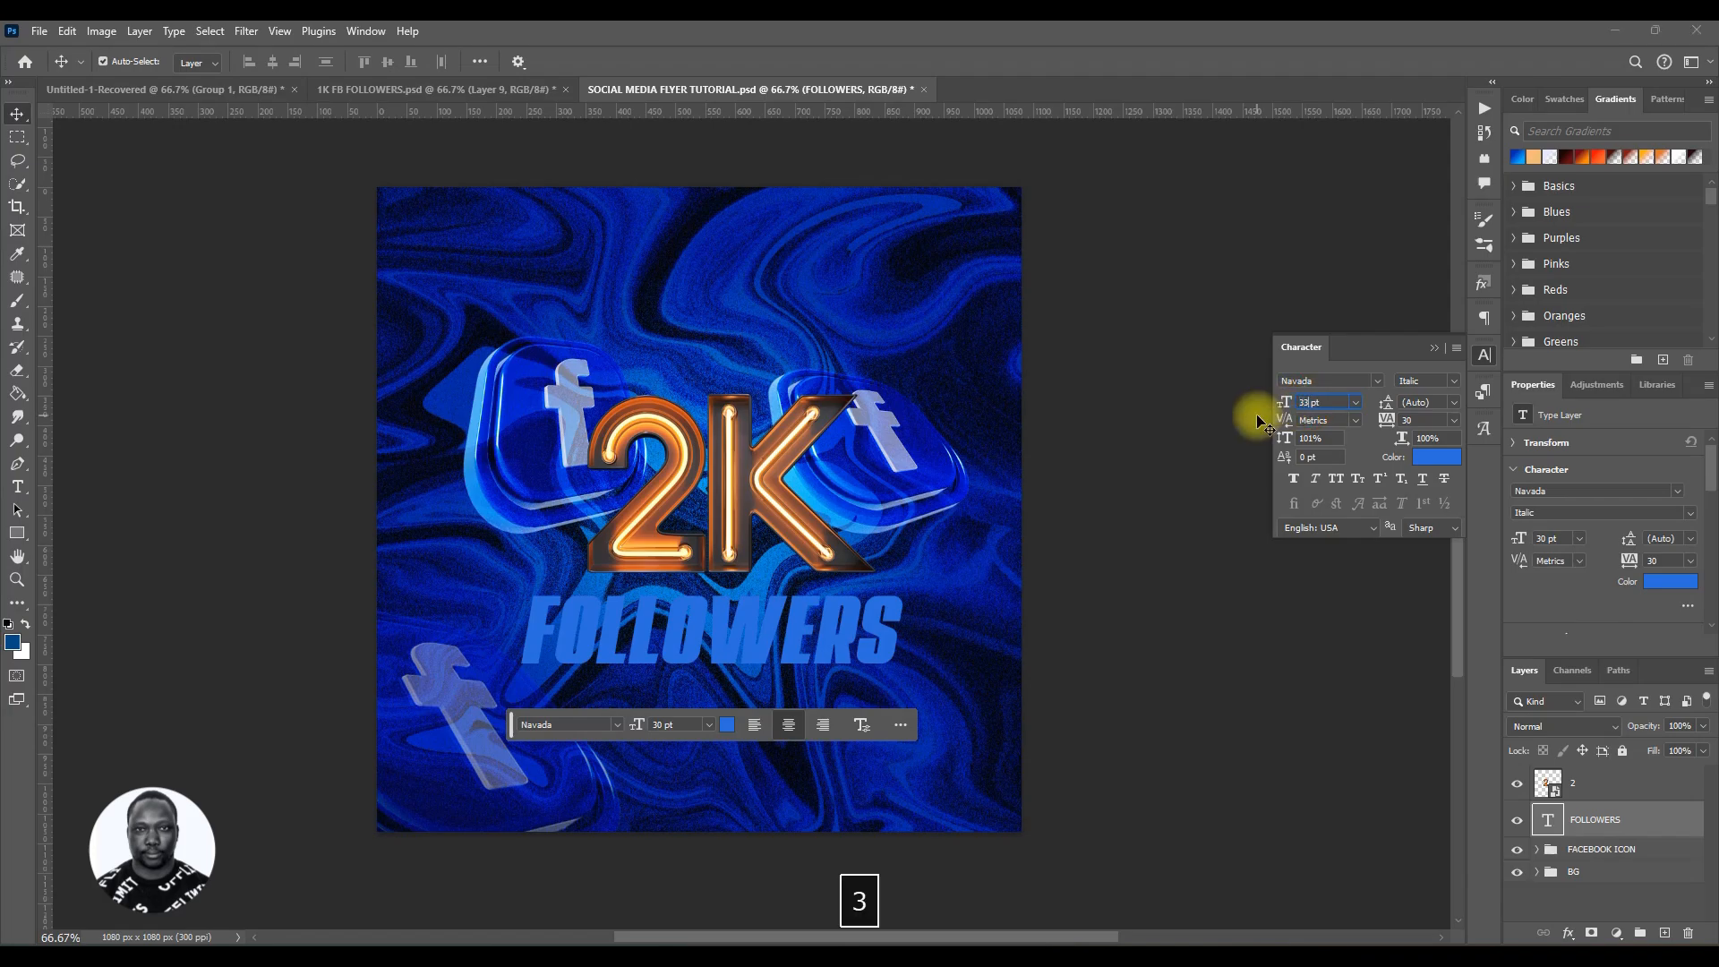
{"action": "key", "text": "Return"}
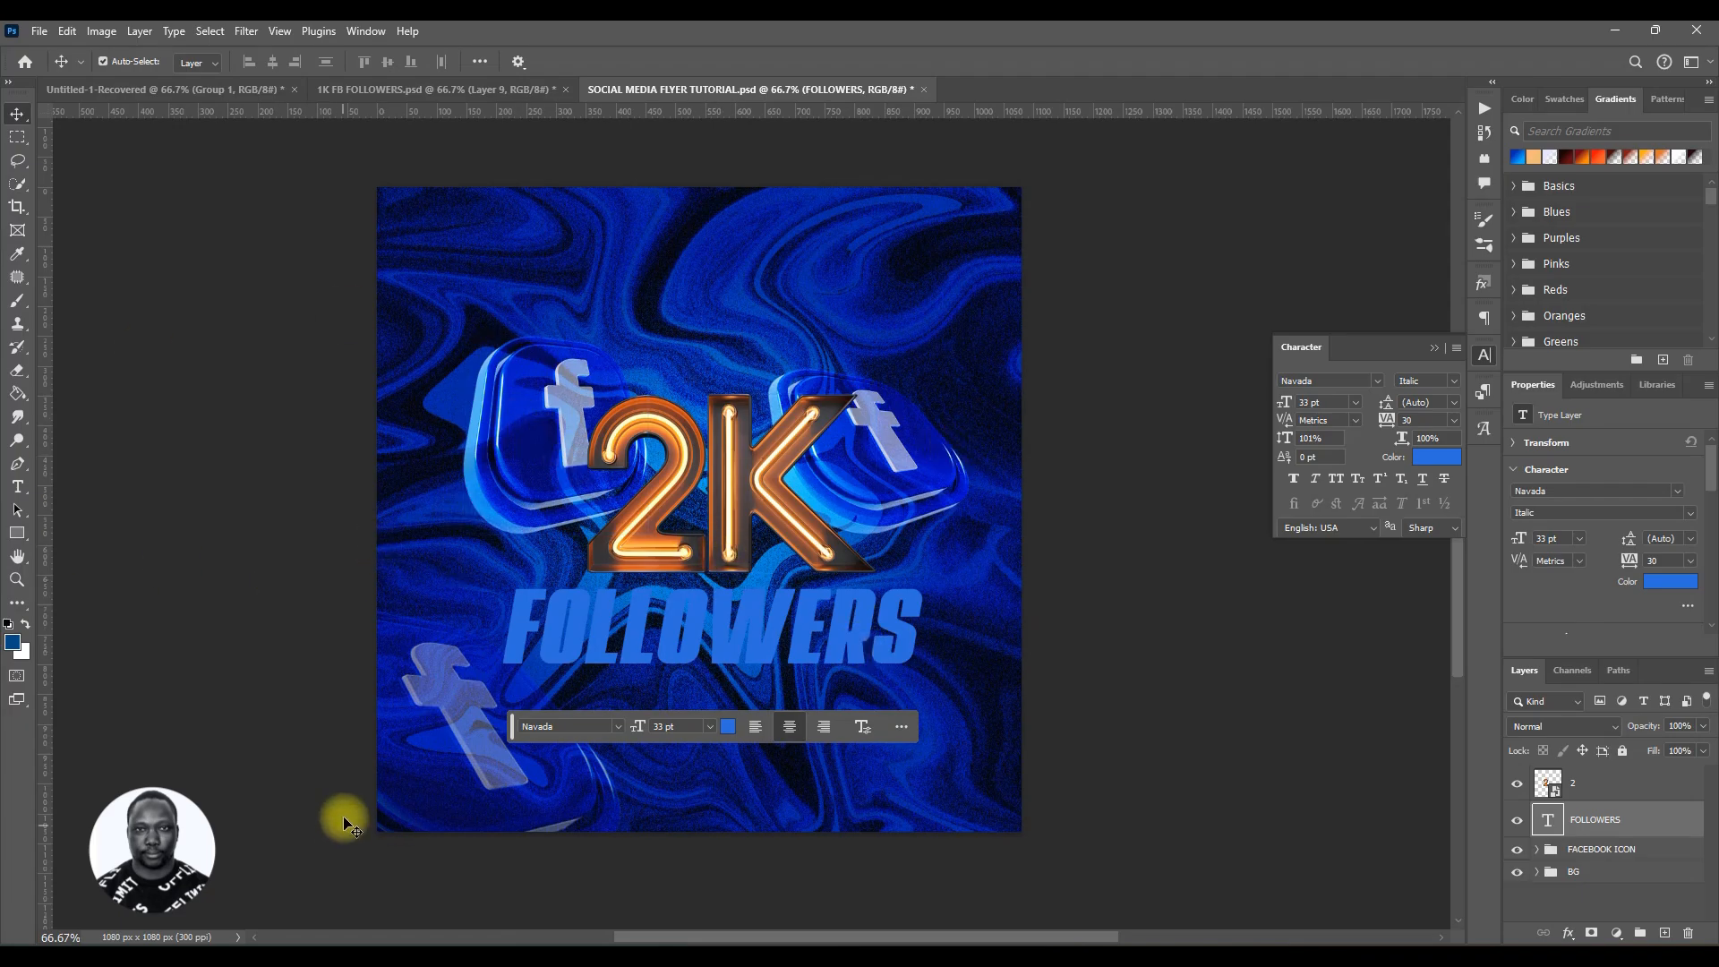
{"action": "key", "text": "ctrl+s"}
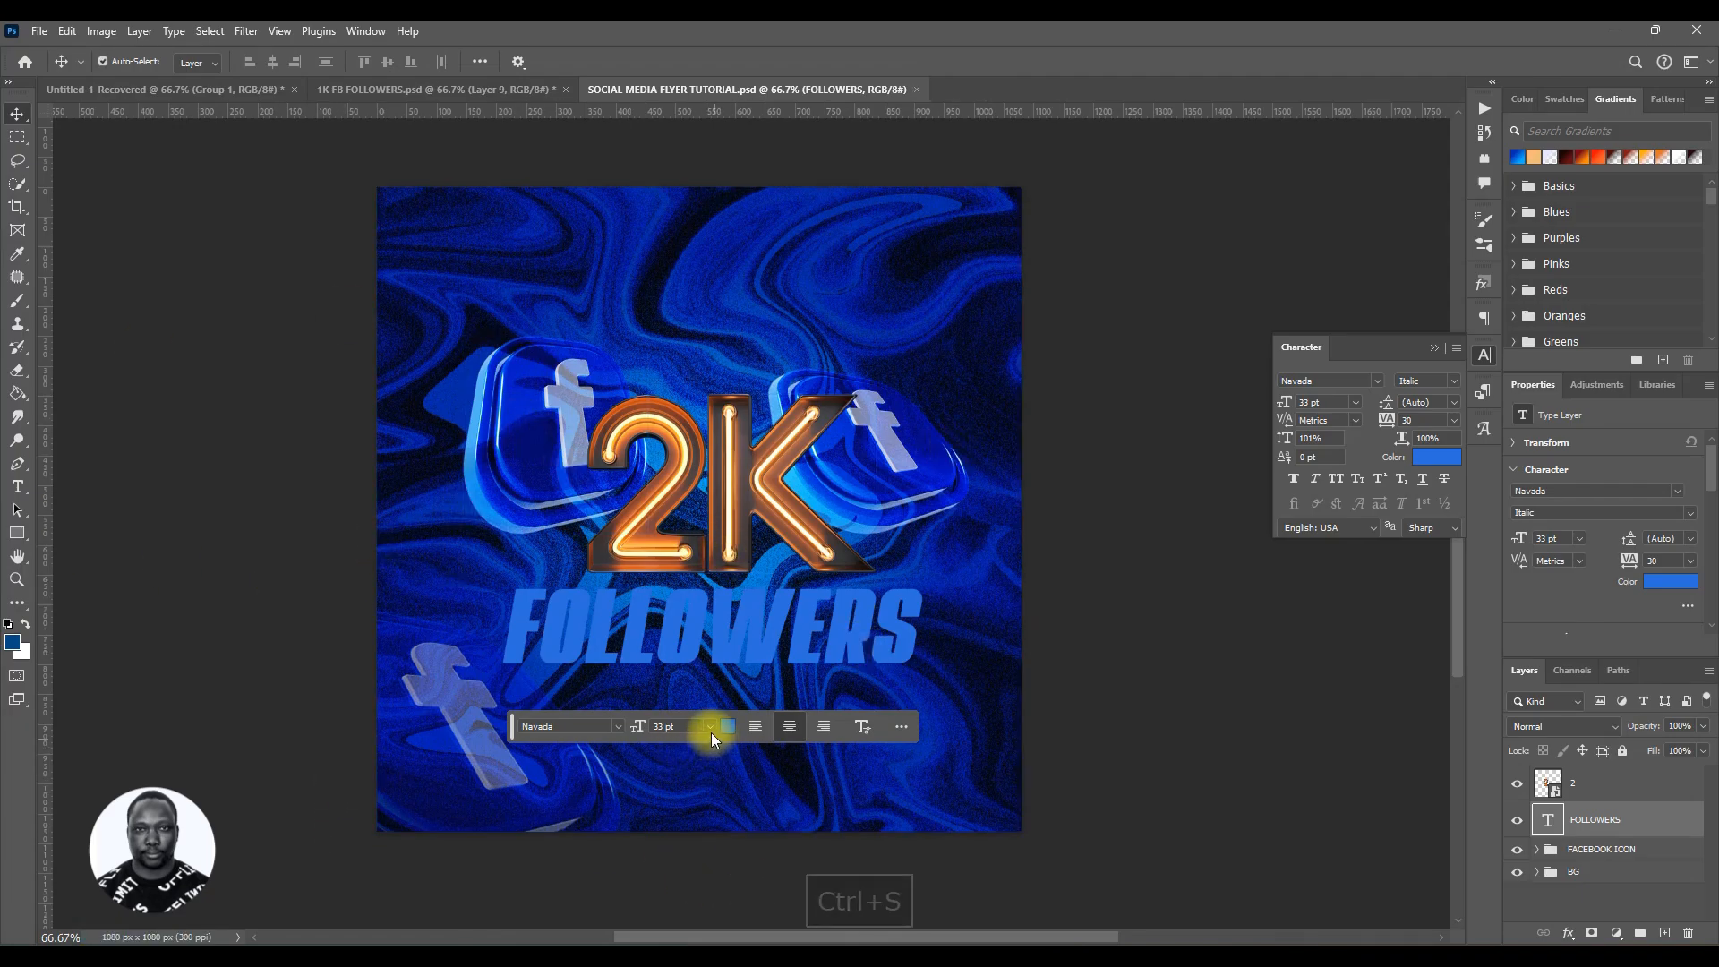
Step: Change the FOLLOWERS text colour to a pale blue, hex d7e6ff
{"action": "left_click", "coordinate": [725, 727]}
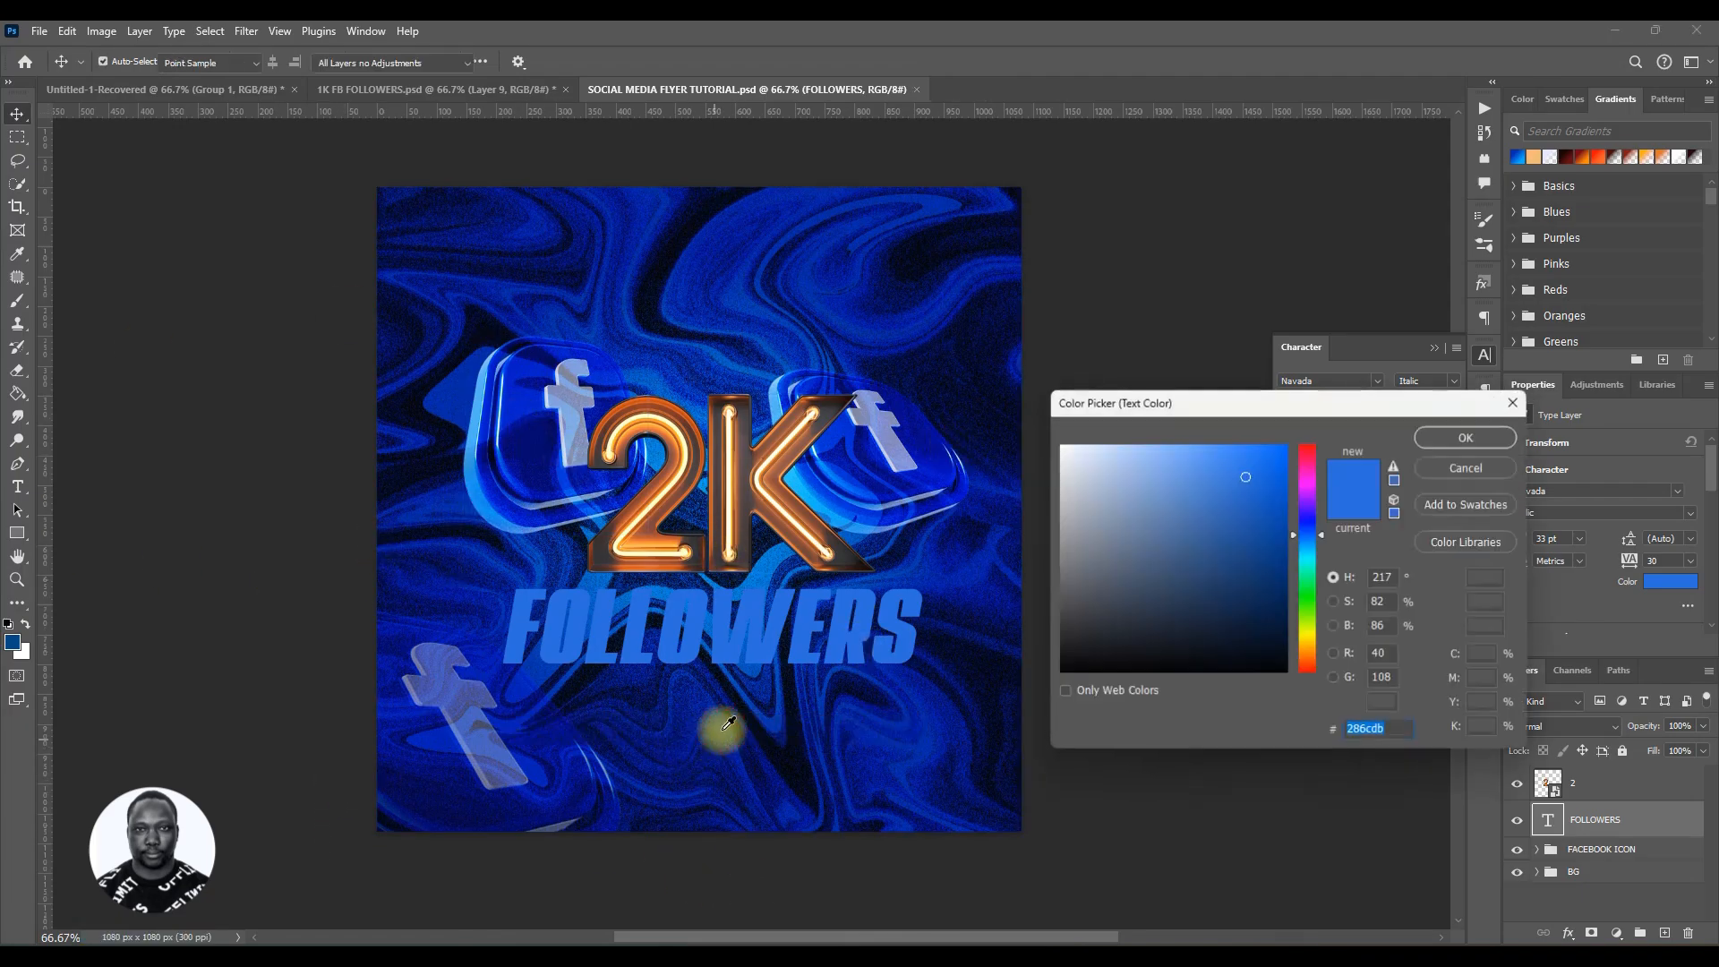
{"action": "left_click", "coordinate": [1175, 468]}
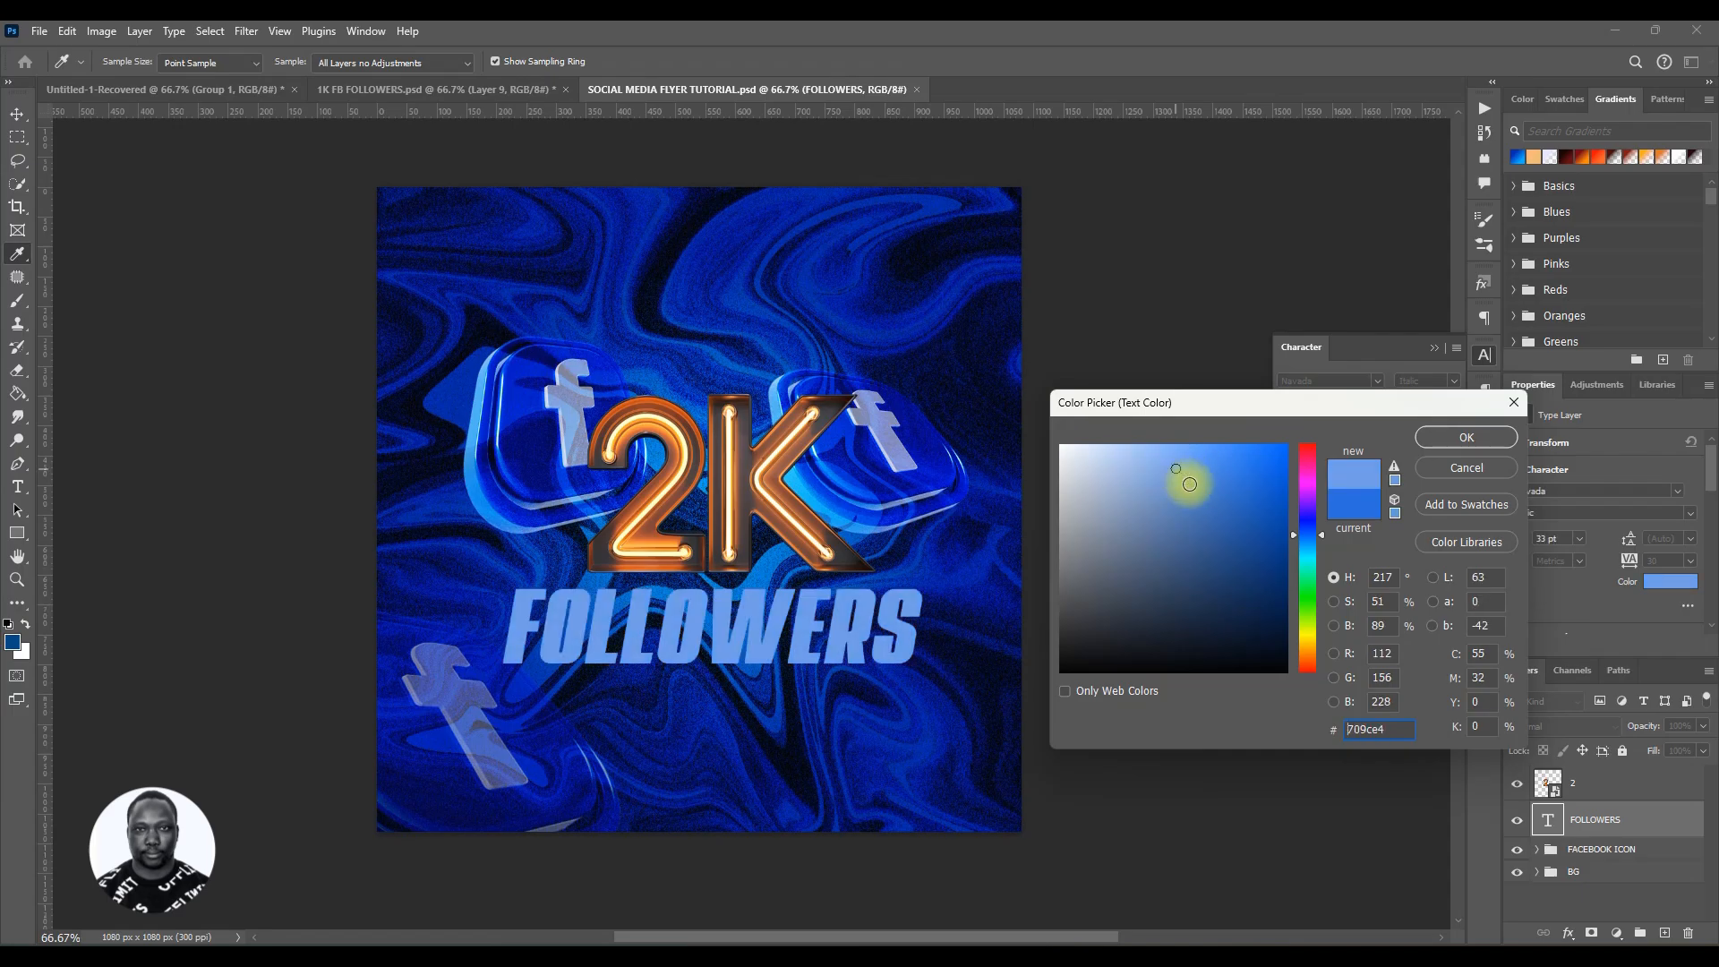
{"action": "left_click", "coordinate": [1135, 462]}
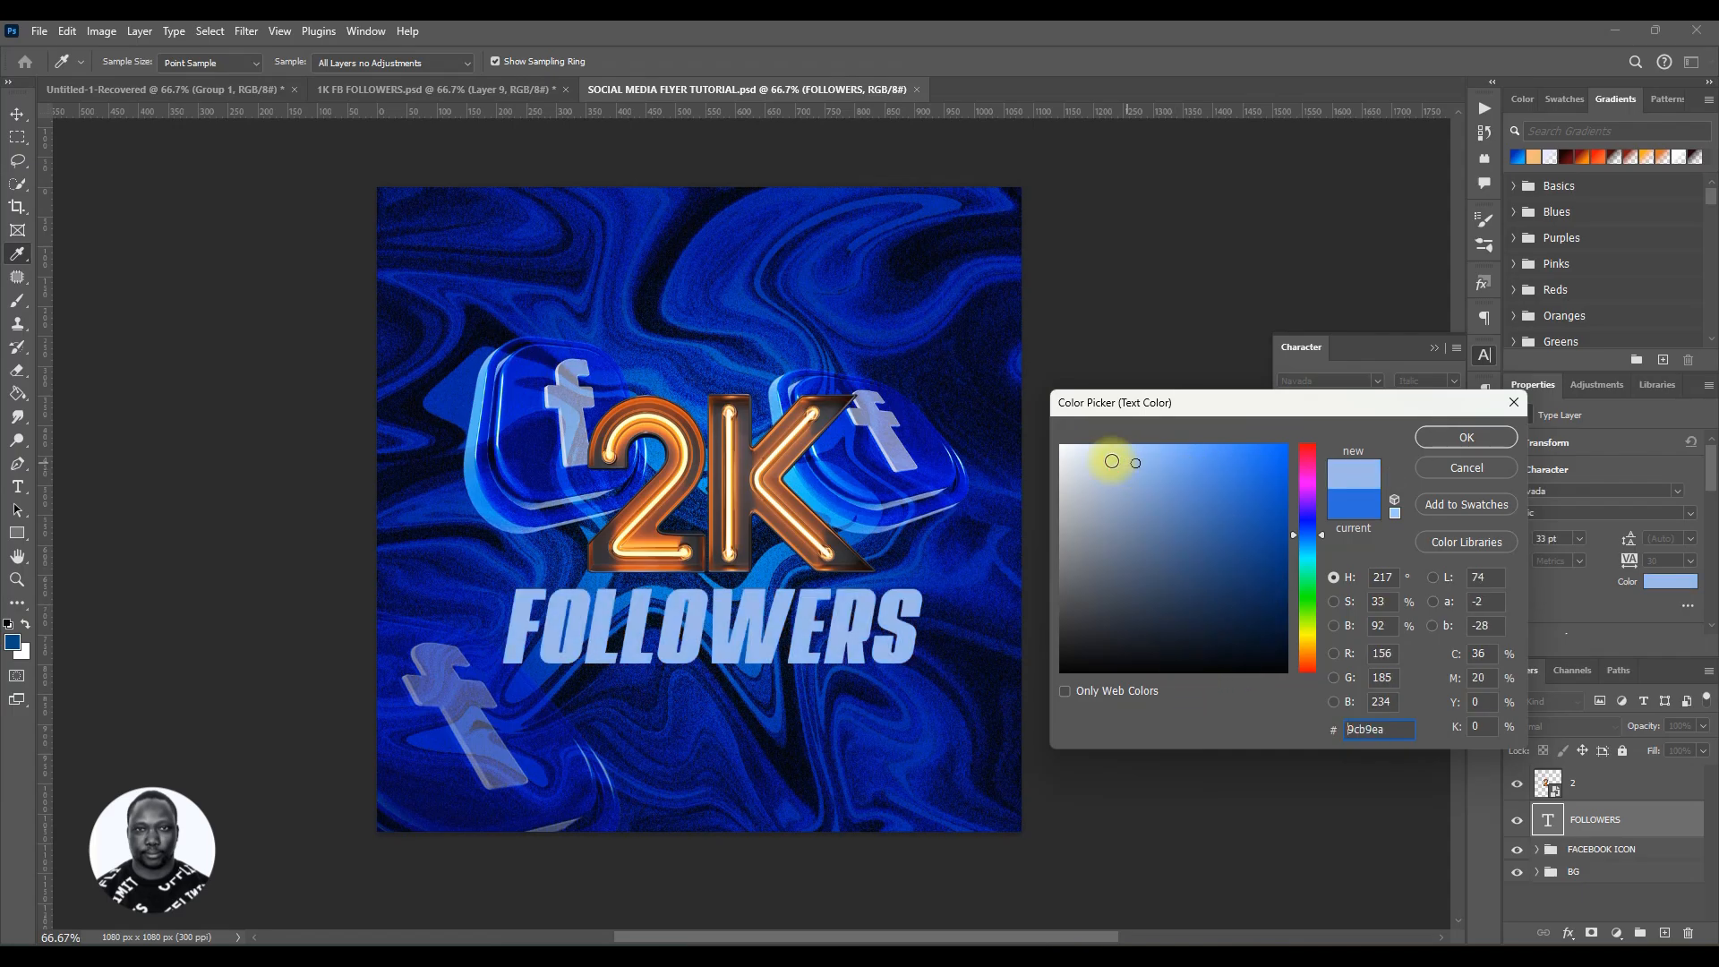
{"action": "left_click", "coordinate": [1106, 460]}
{"action": "left_click_drag", "start_coordinate": [1106, 461], "coordinate": [1091, 430]}
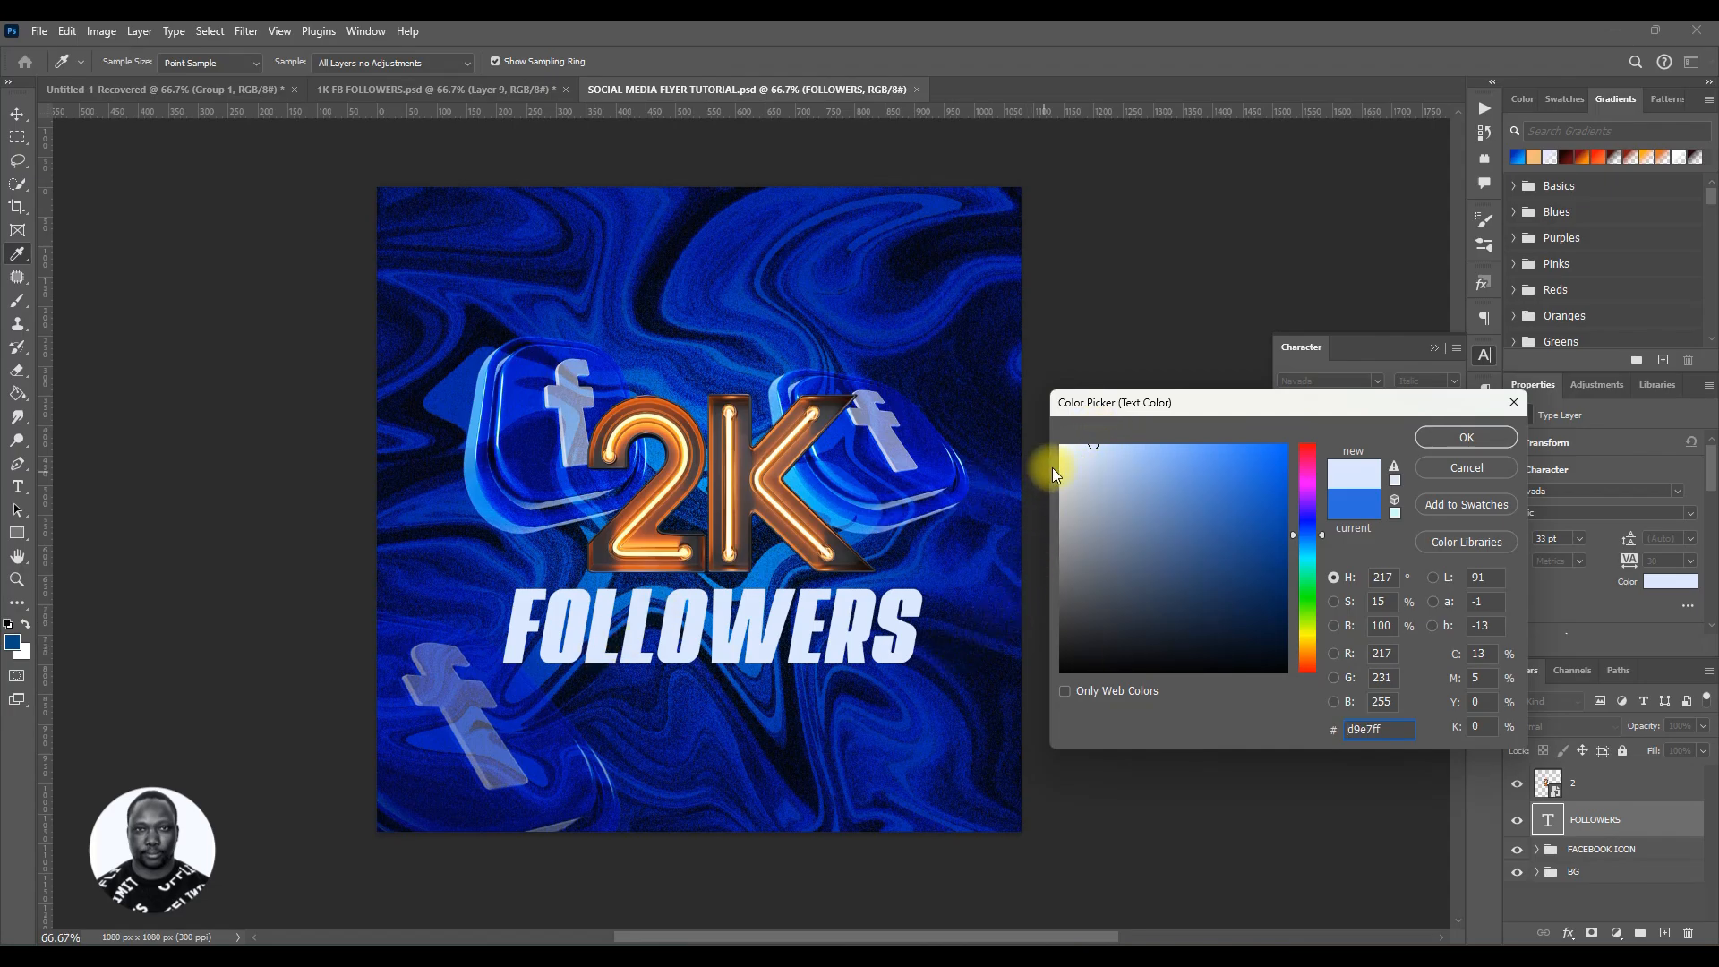
{"action": "left_click", "coordinate": [1094, 446]}
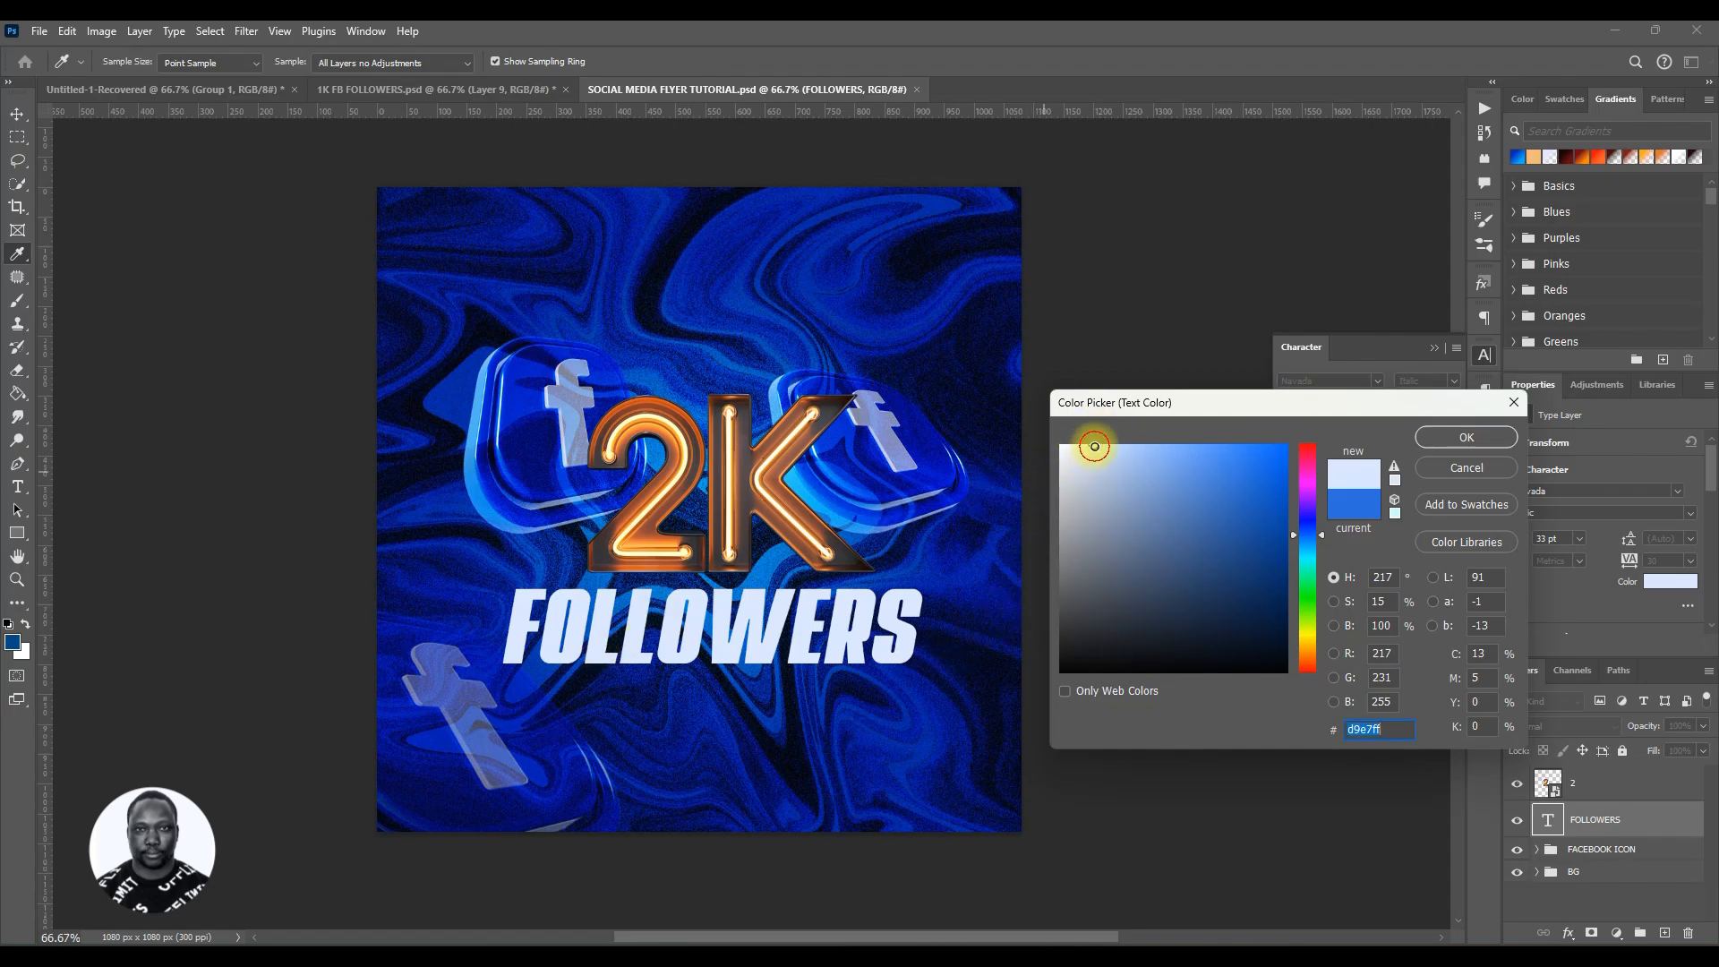
{"action": "left_click_drag", "start_coordinate": [1094, 446], "coordinate": [1094, 443]}
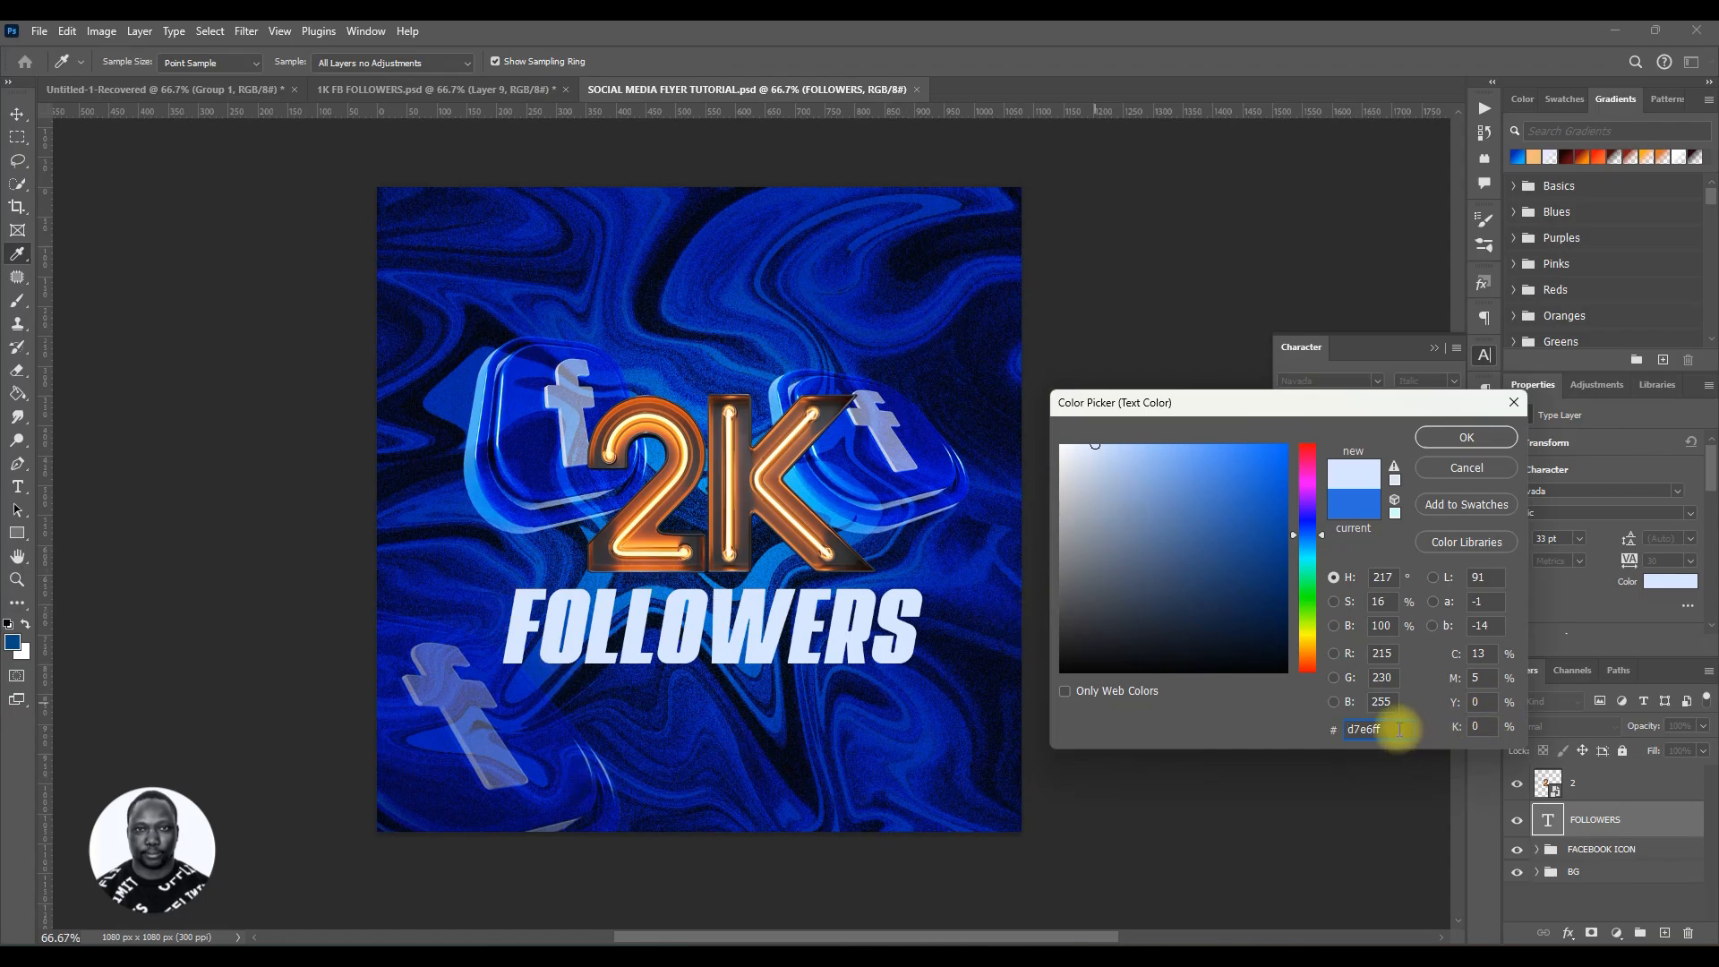
{"action": "left_click_drag", "start_coordinate": [1386, 730], "coordinate": [1338, 733]}
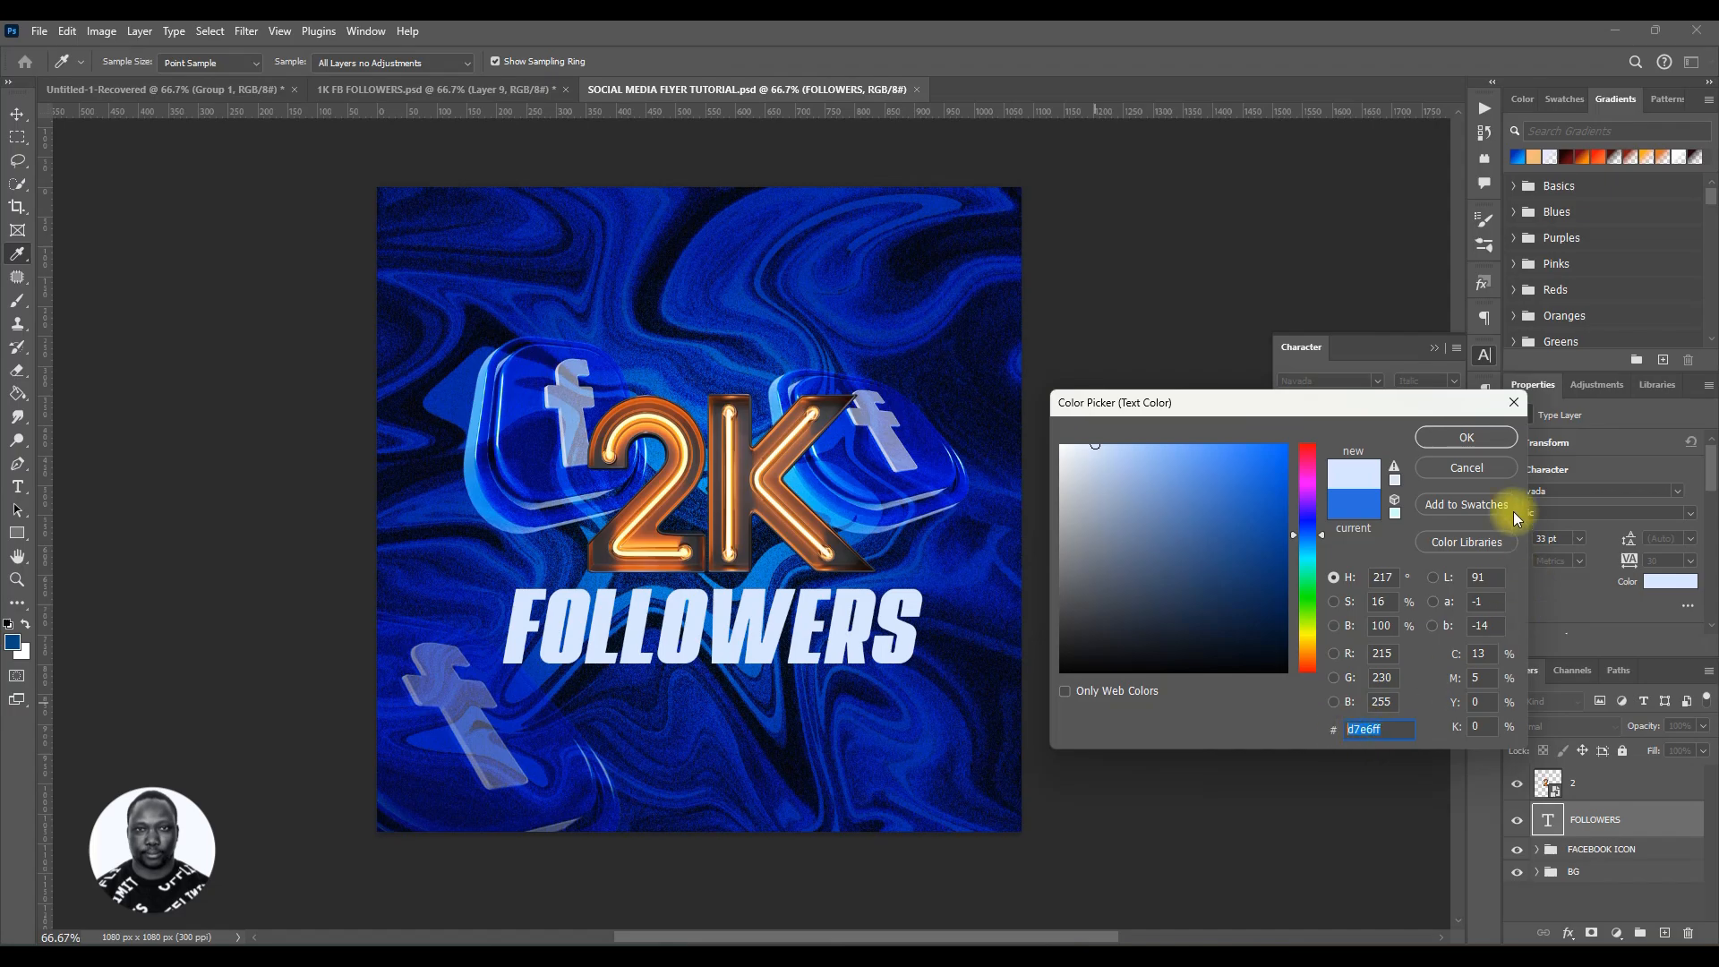
{"action": "left_click", "coordinate": [1464, 439]}
Step: Nudge the FOLLOWERS text slightly to the right and save the document
{"action": "key", "text": "v"}
{"action": "left_click_drag", "start_coordinate": [730, 637], "coordinate": [749, 638]}
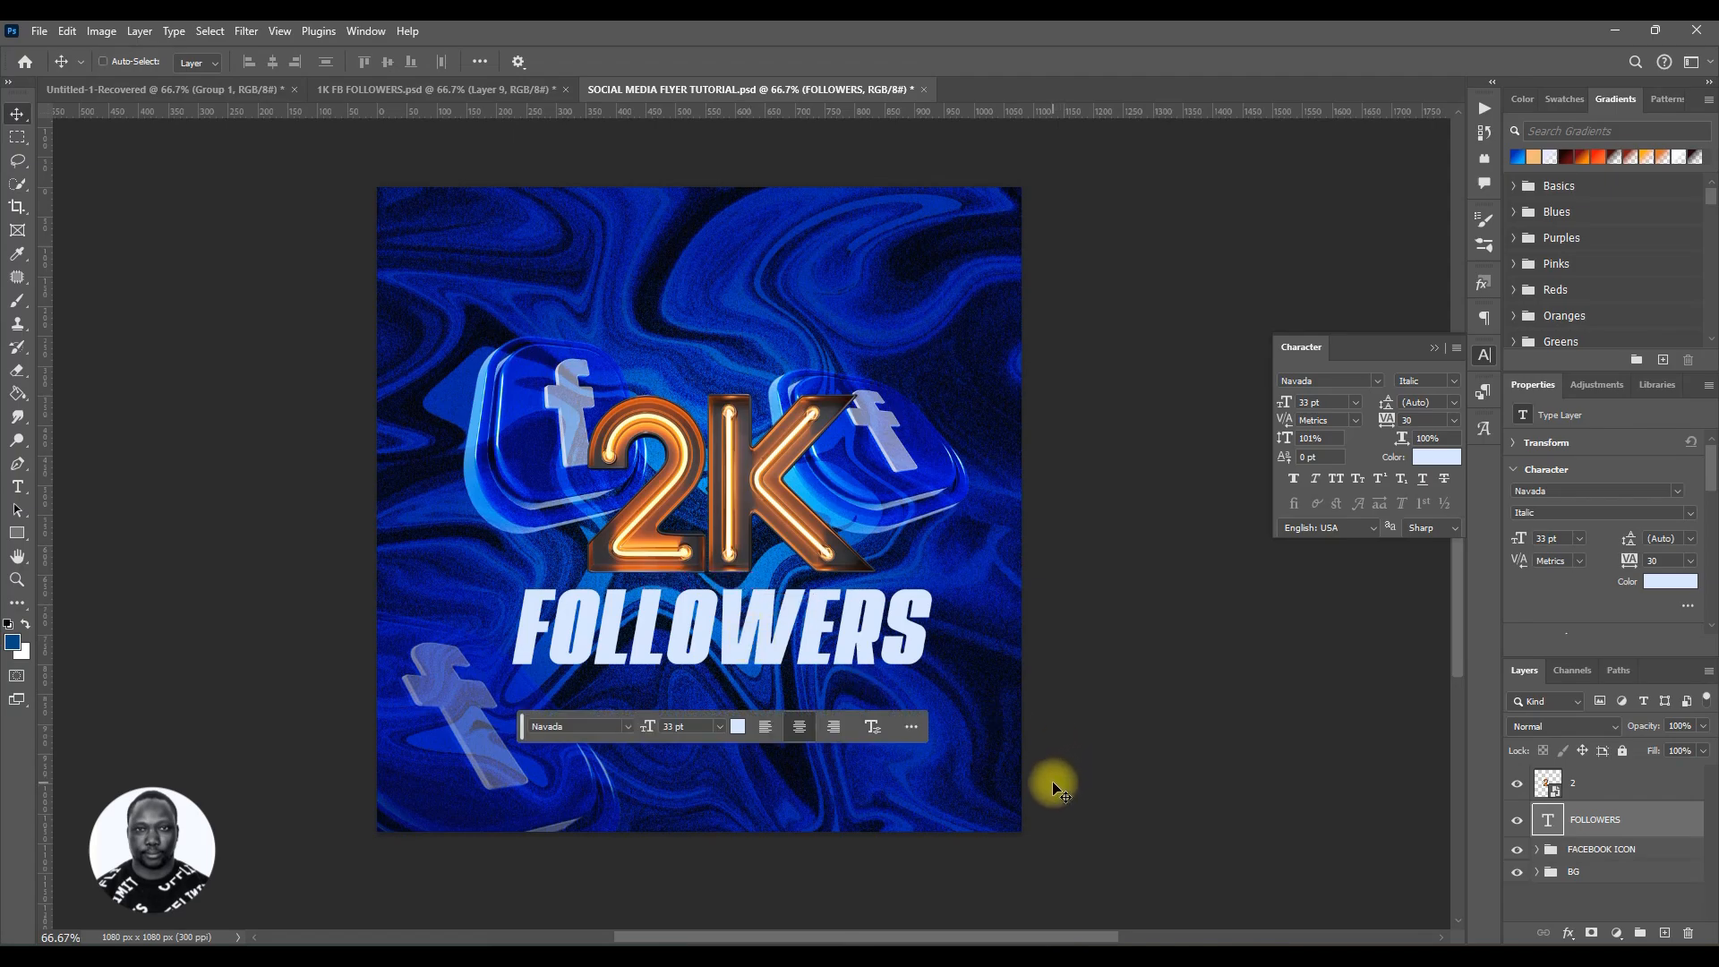
{"action": "key", "text": "ctrl+s"}
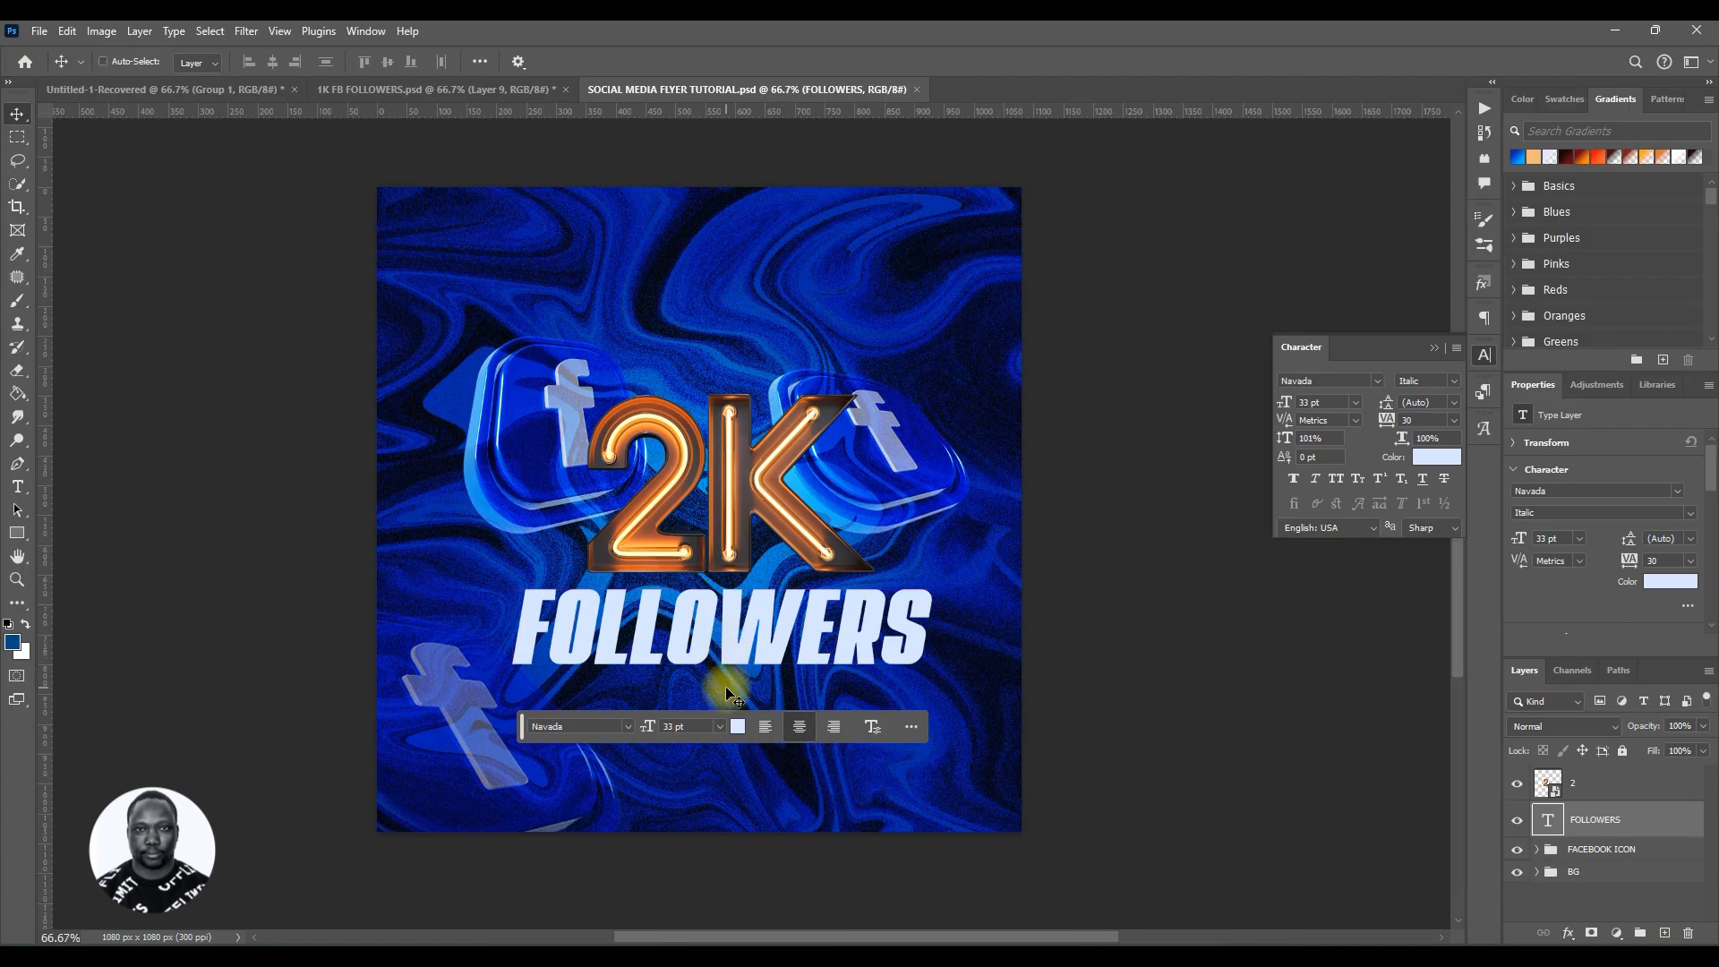
Step: Duplicate the FOLLOWERS text below itself and rewrite the copy to read FACEBOOK FAMILY
{"action": "key", "text": "ctrl+j"}
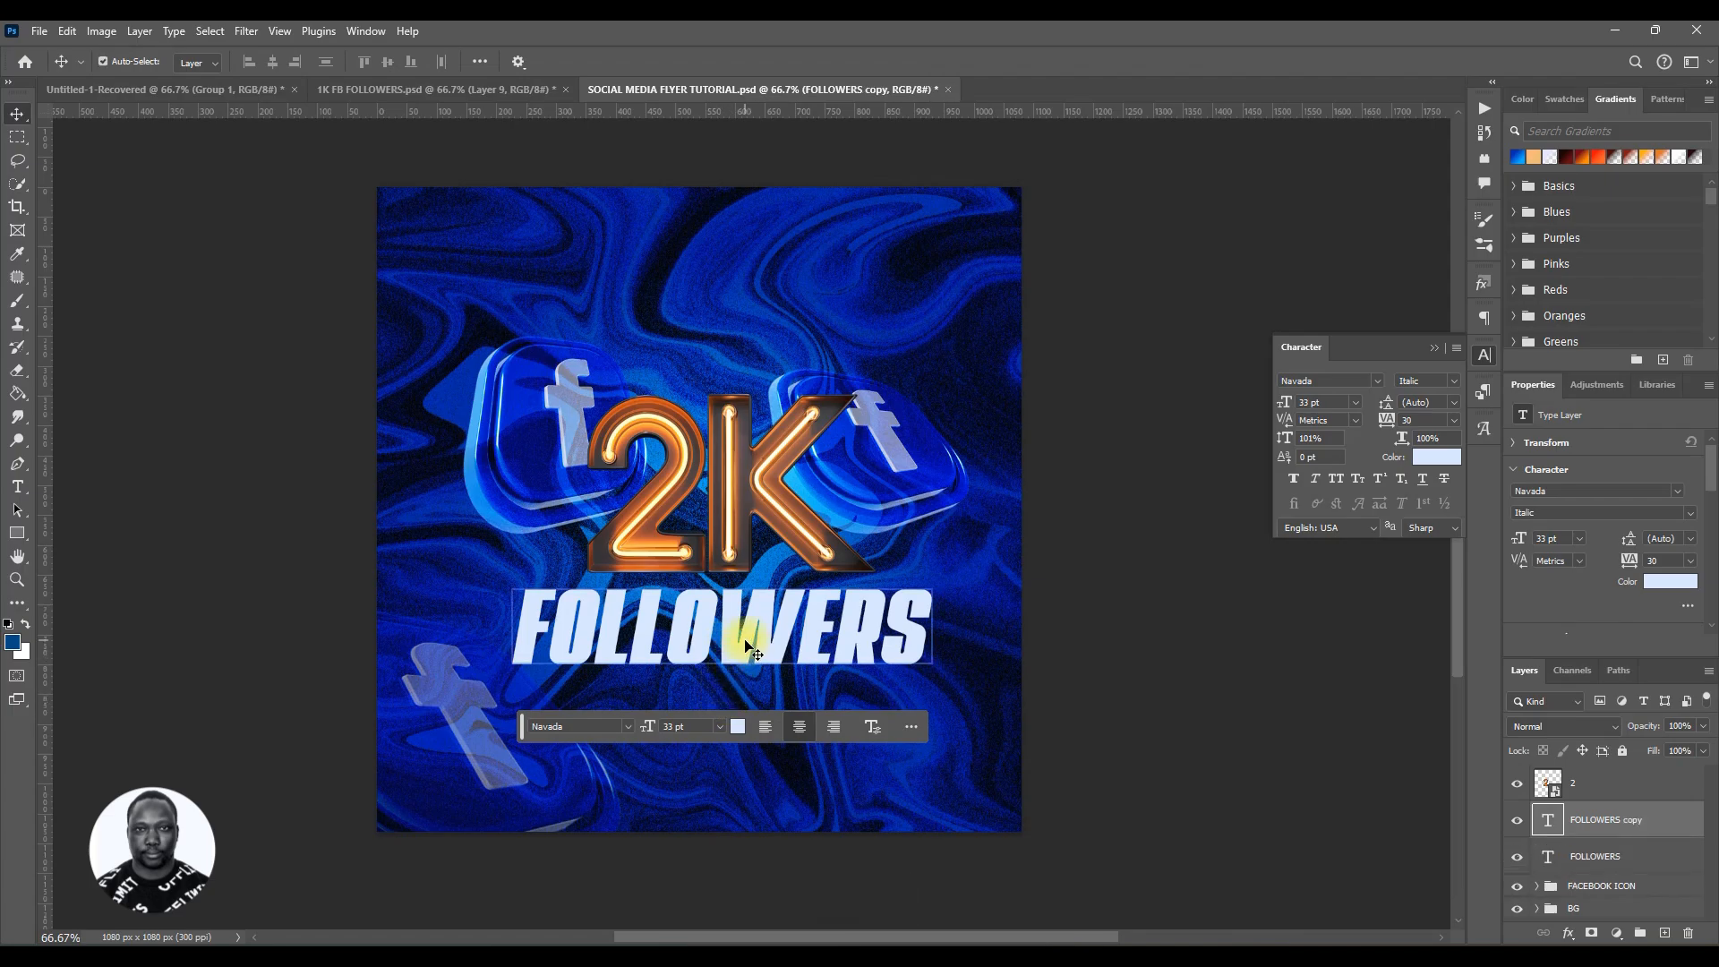
{"action": "left_click_drag", "start_coordinate": [745, 639], "coordinate": [741, 729]}
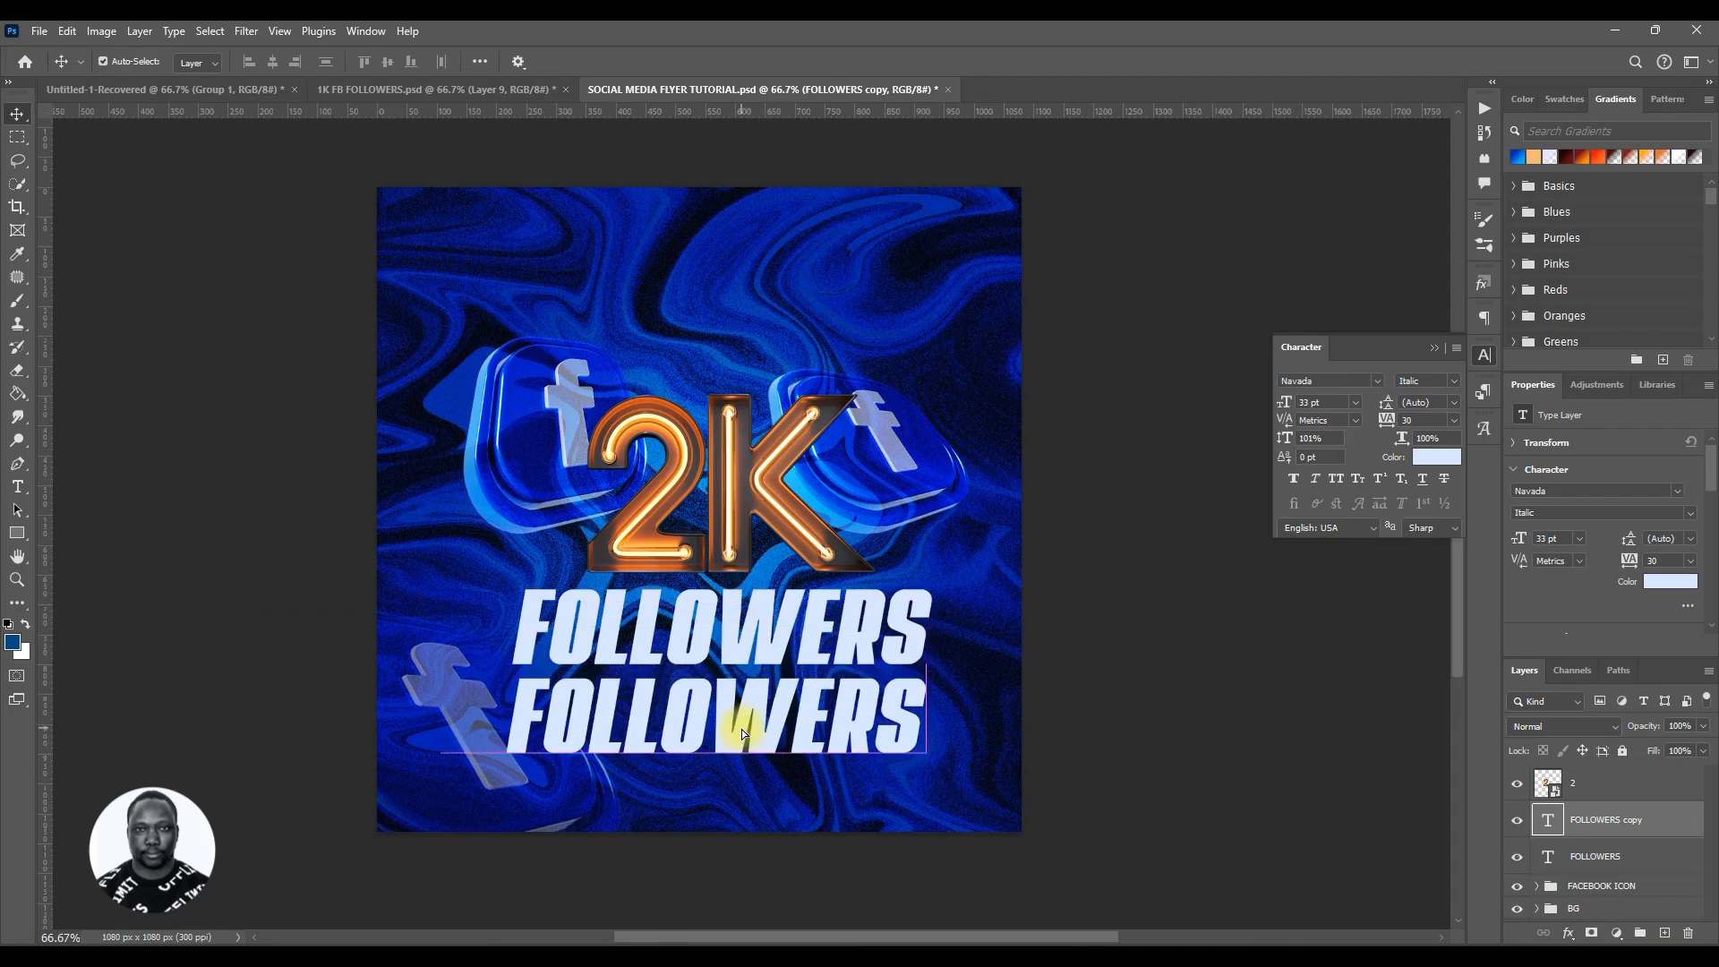
{"action": "double_click", "coordinate": [742, 722]}
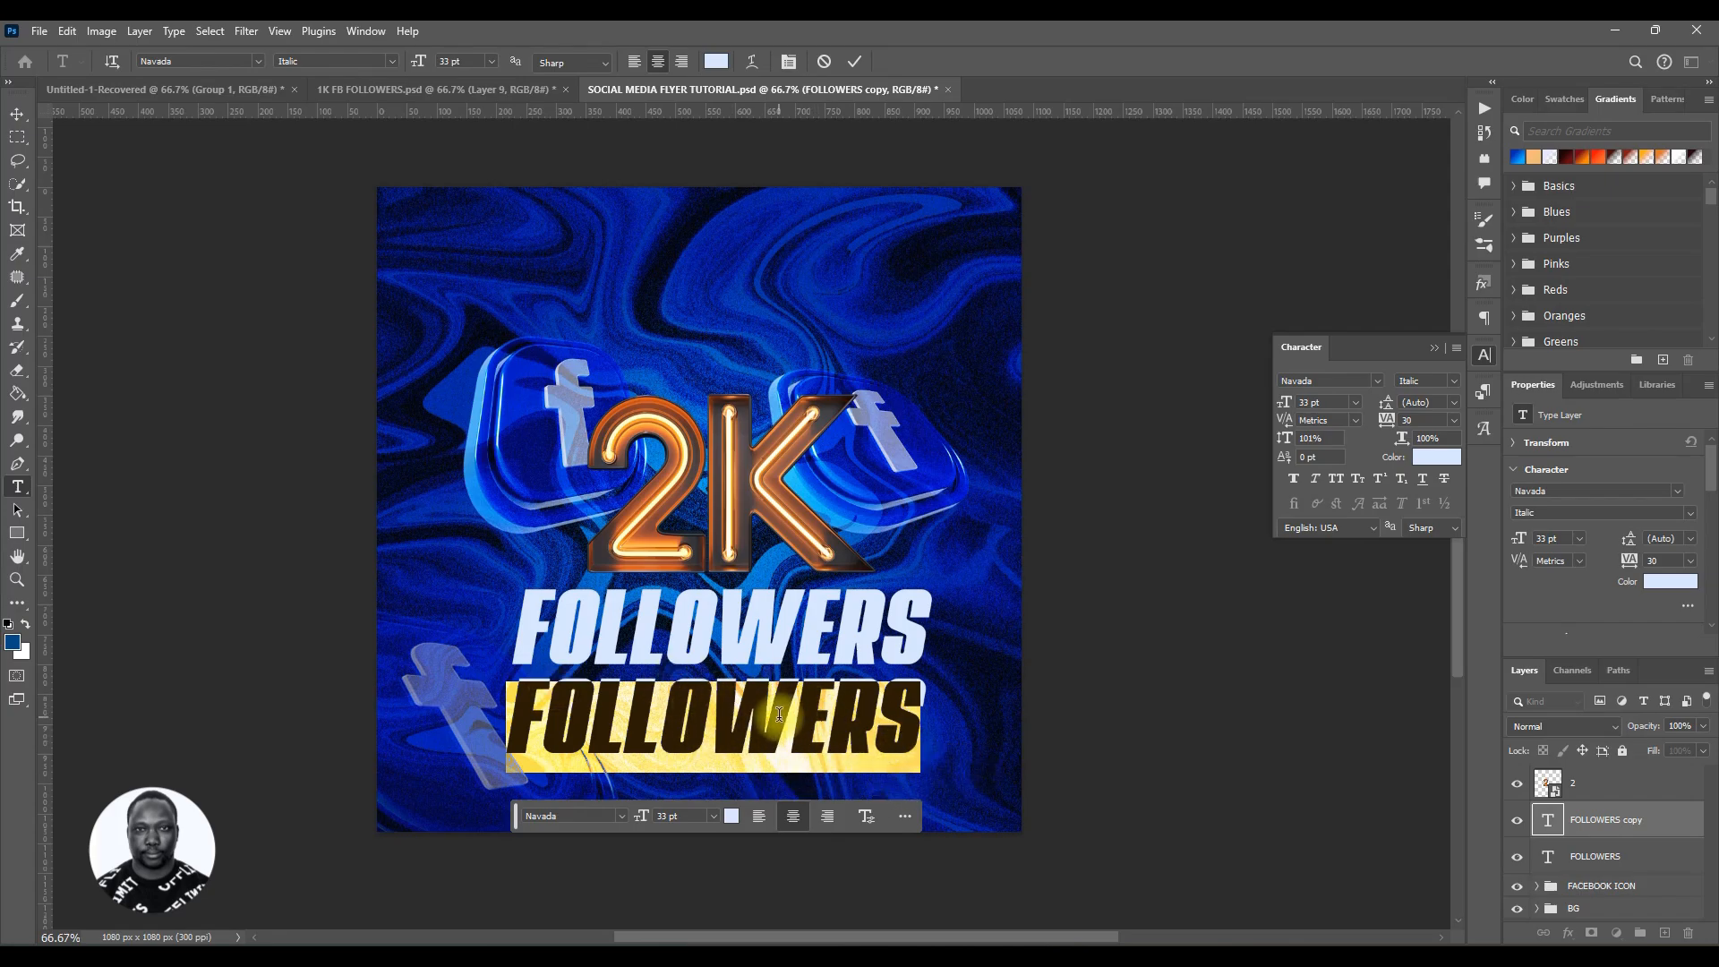
{"action": "type", "text": "FACE"}
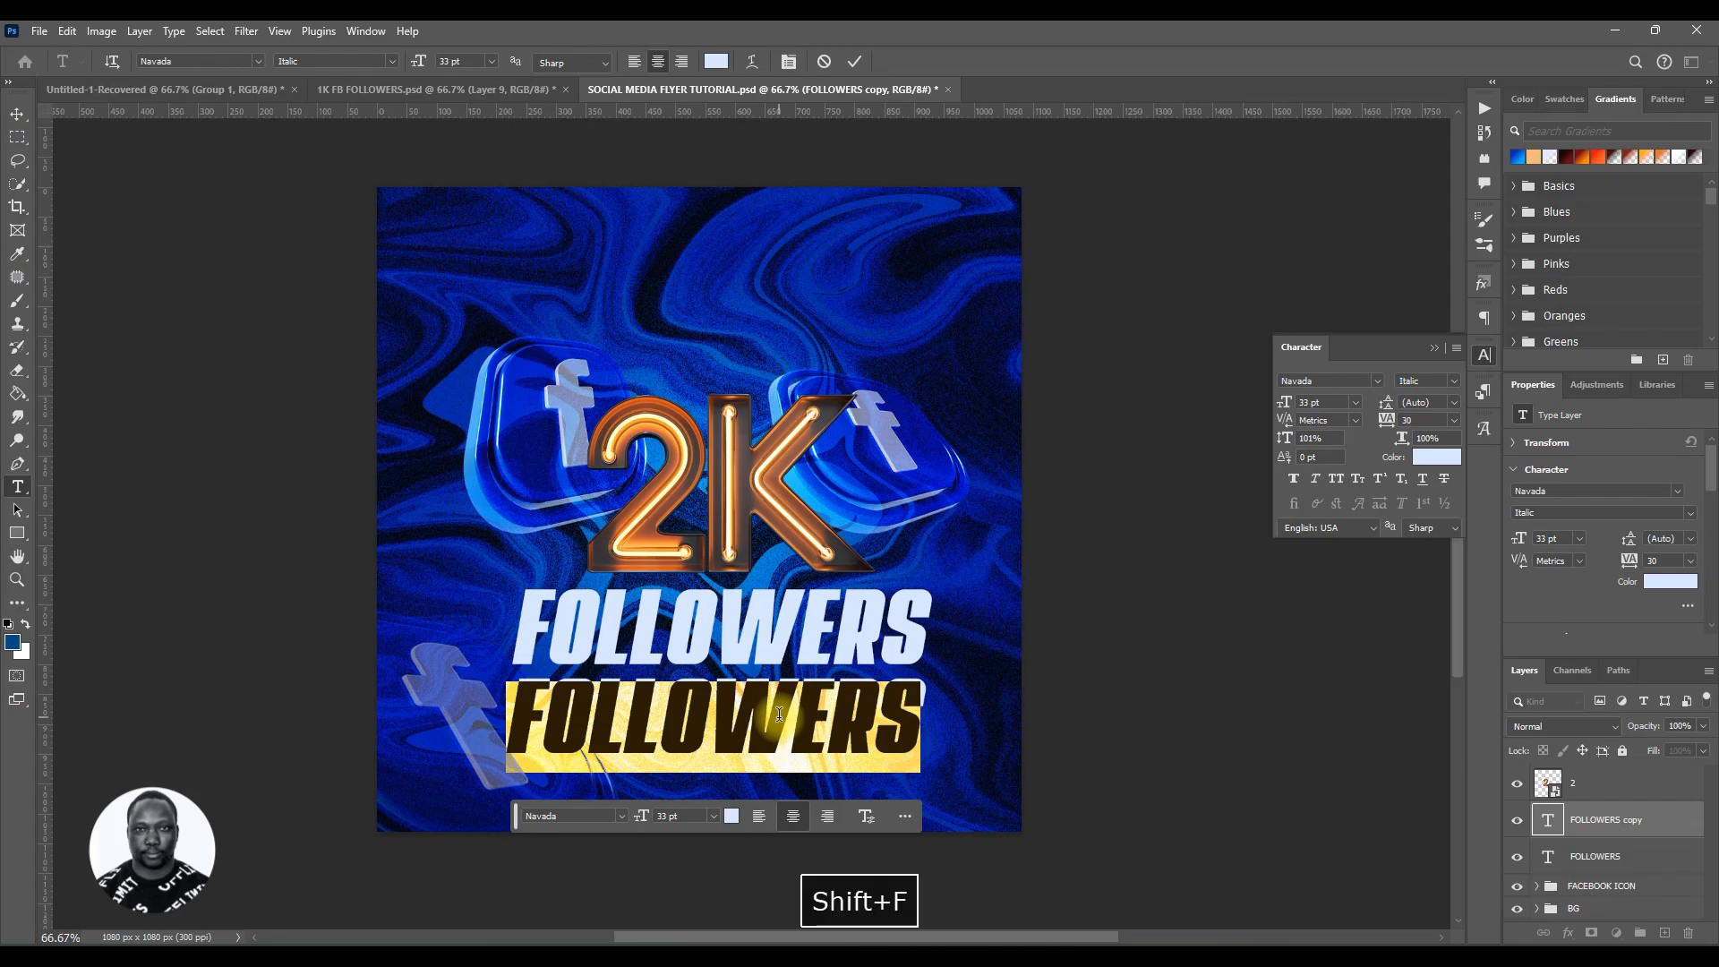
{"action": "type", "text": "BOOK "}
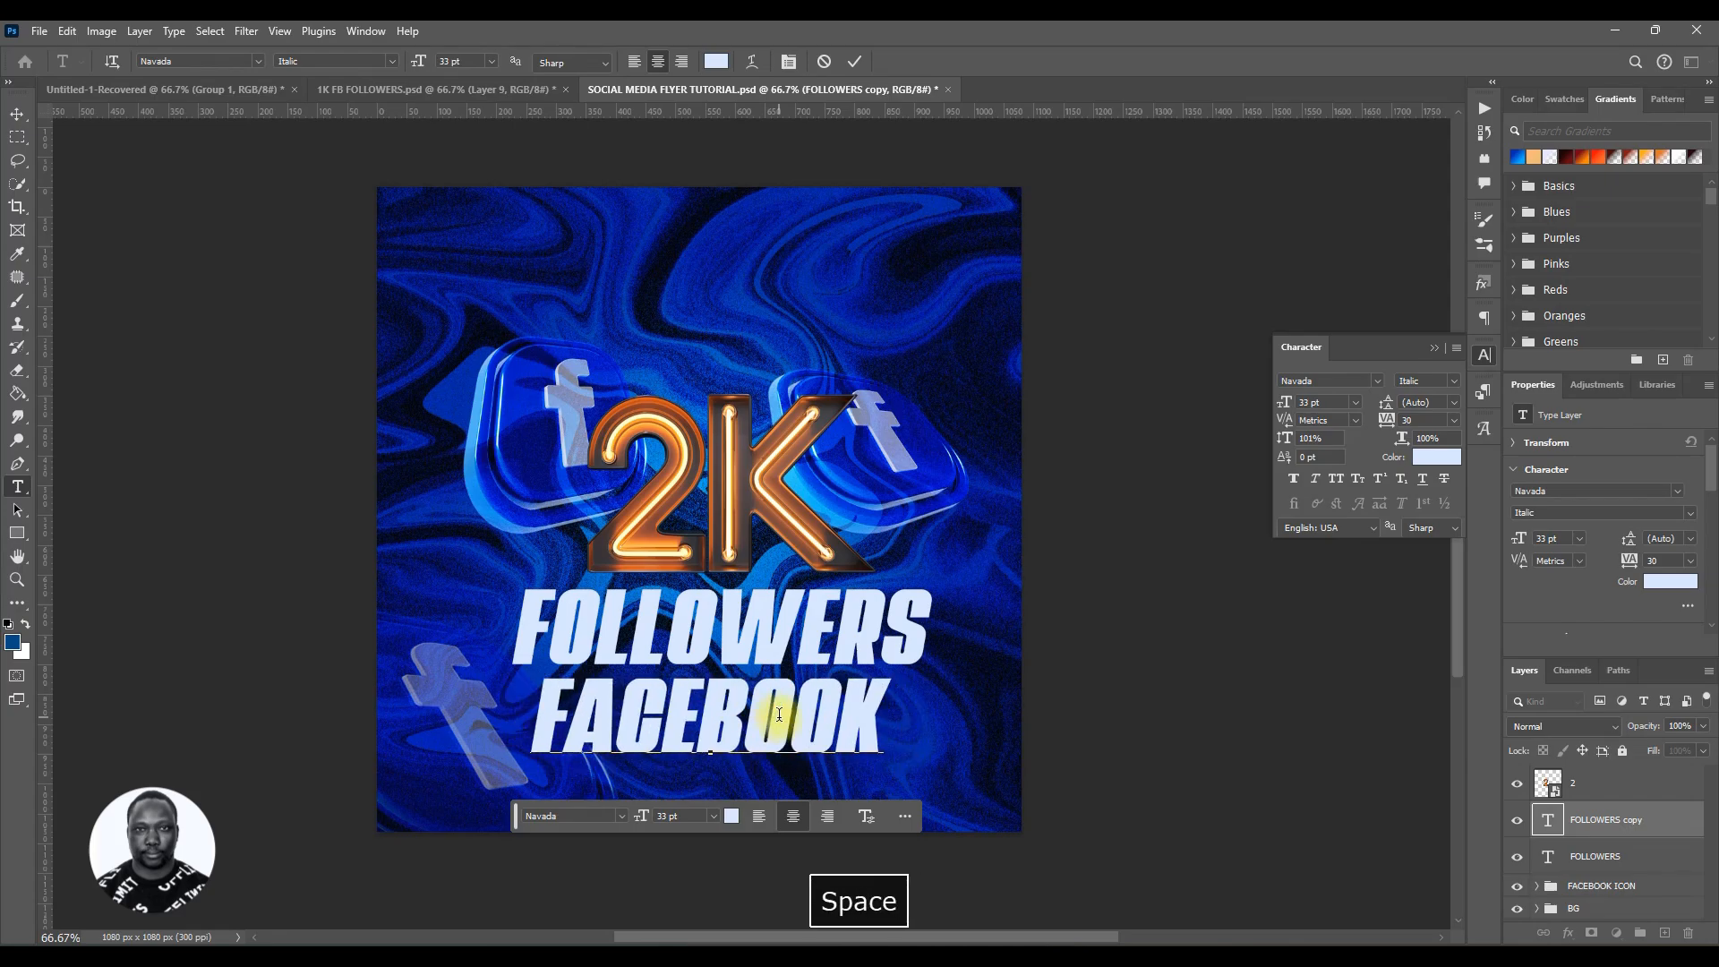
{"action": "type", "text": "F"}
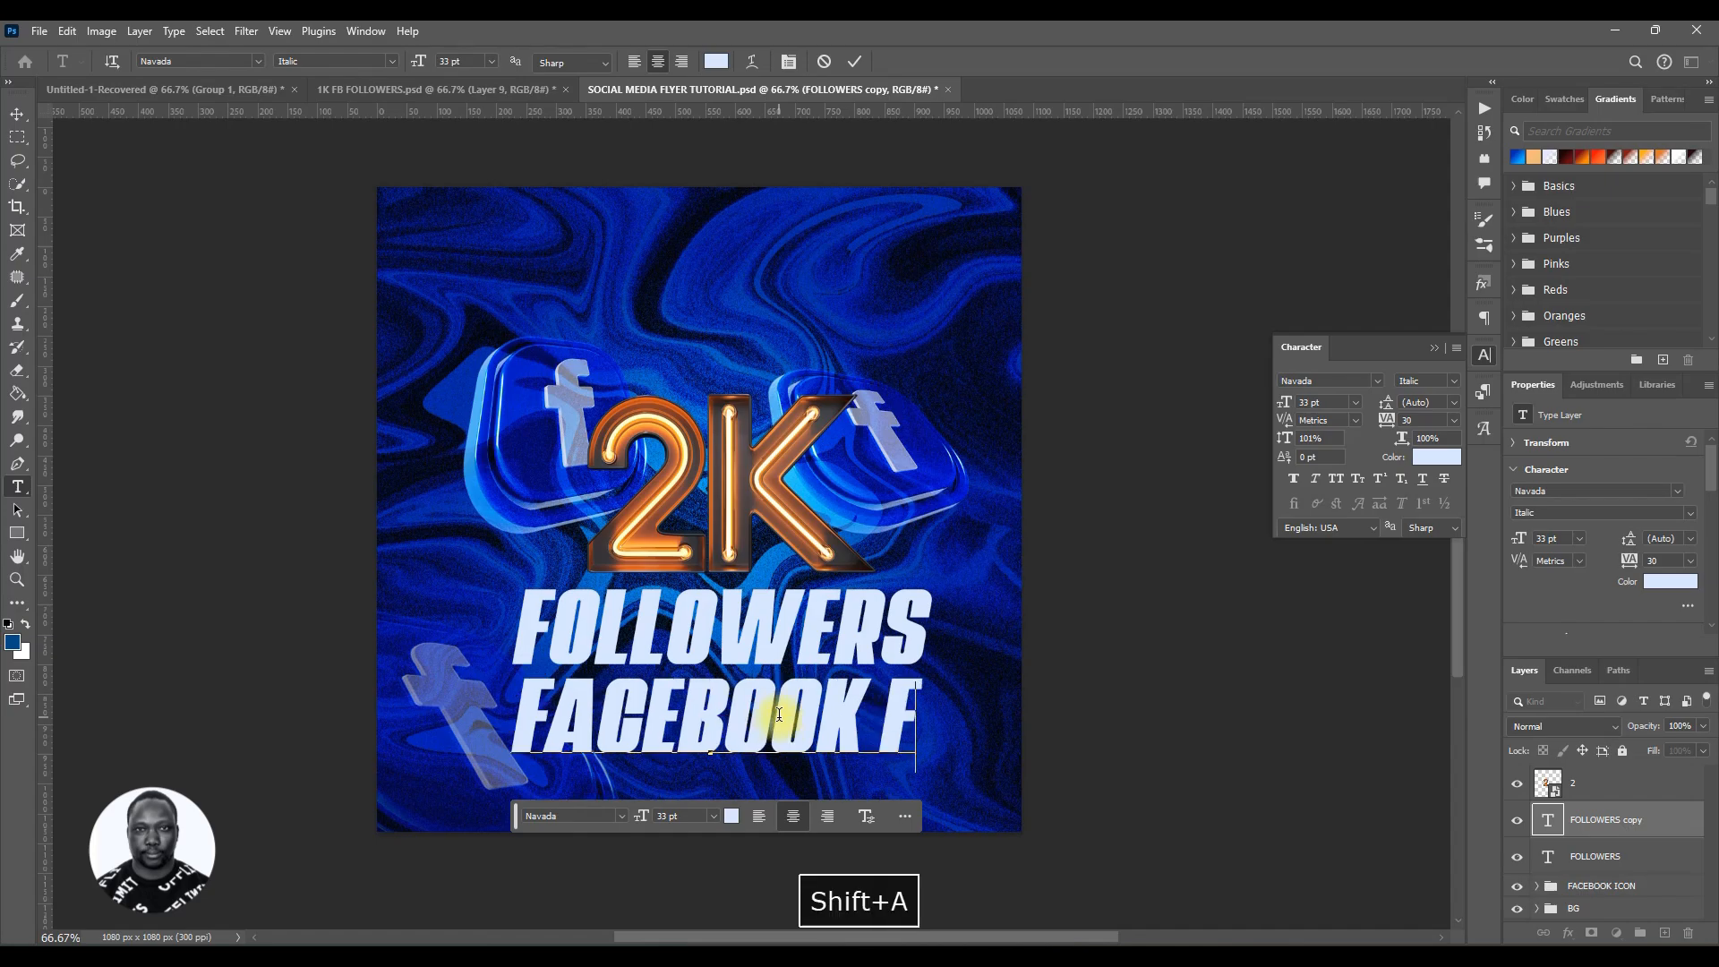
{"action": "type", "text": "AMILY"}
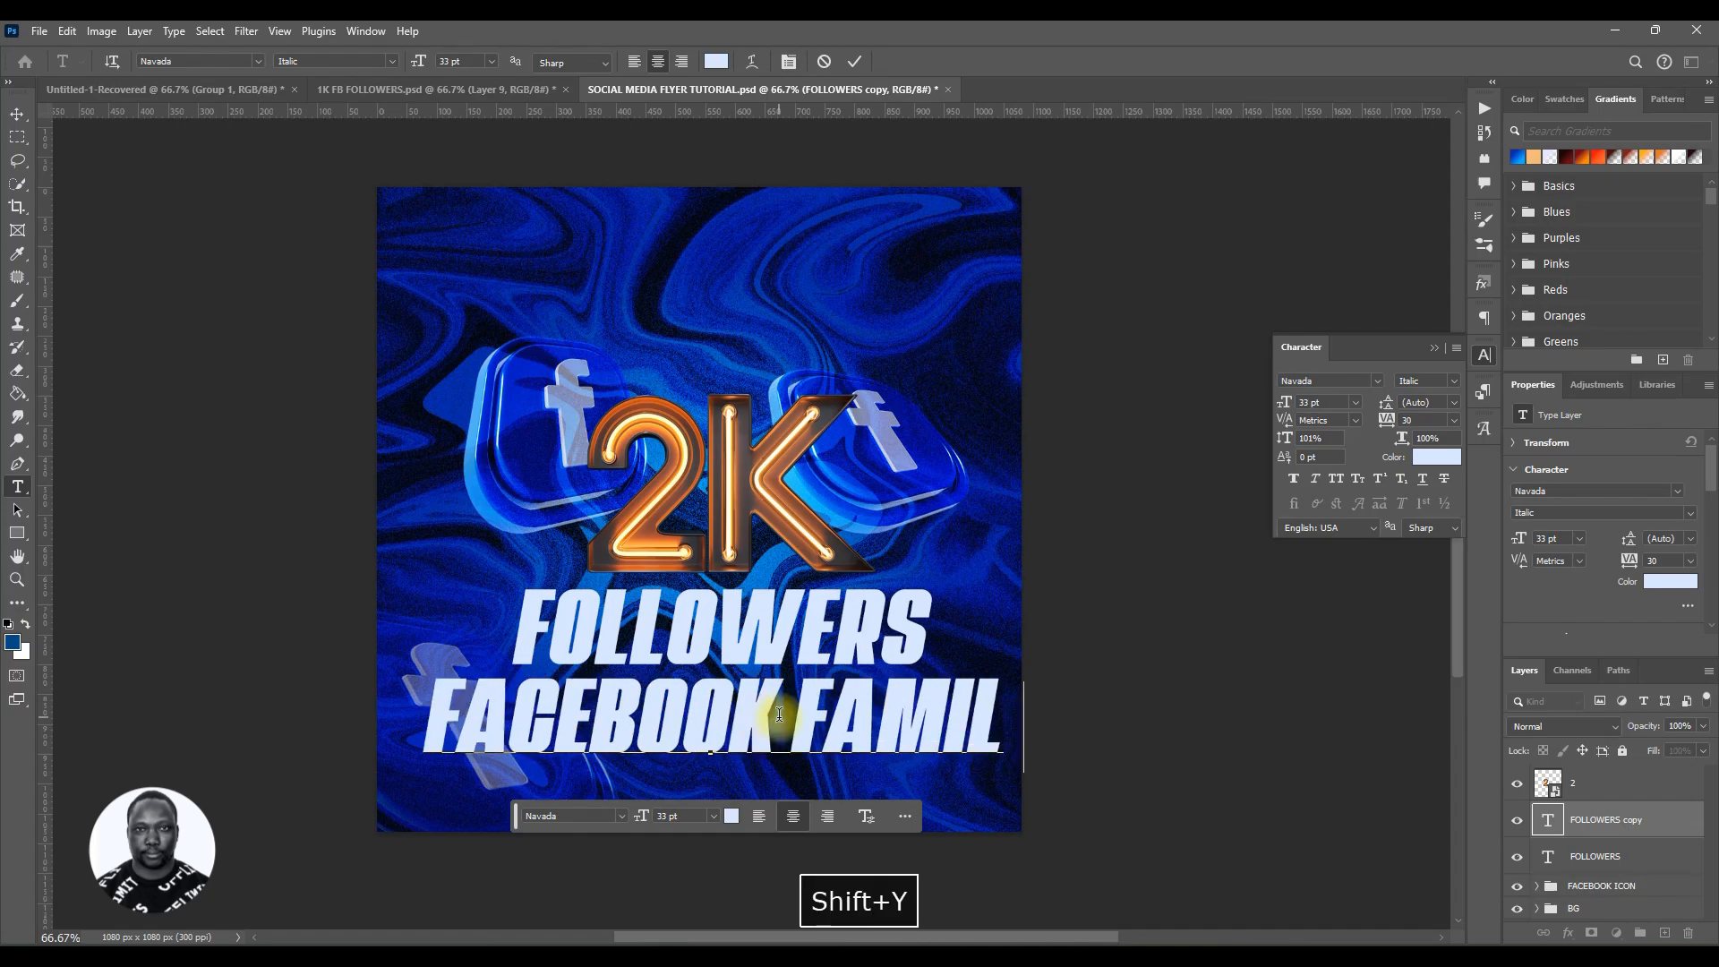
{"action": "left_click", "coordinate": [850, 62]}
Step: Reduce the FACEBOOK FAMILY text to 15 pt and move it up just beneath FOLLOWERS
{"action": "key", "text": "v"}
{"action": "left_click_drag", "start_coordinate": [1293, 406], "coordinate": [1277, 395]}
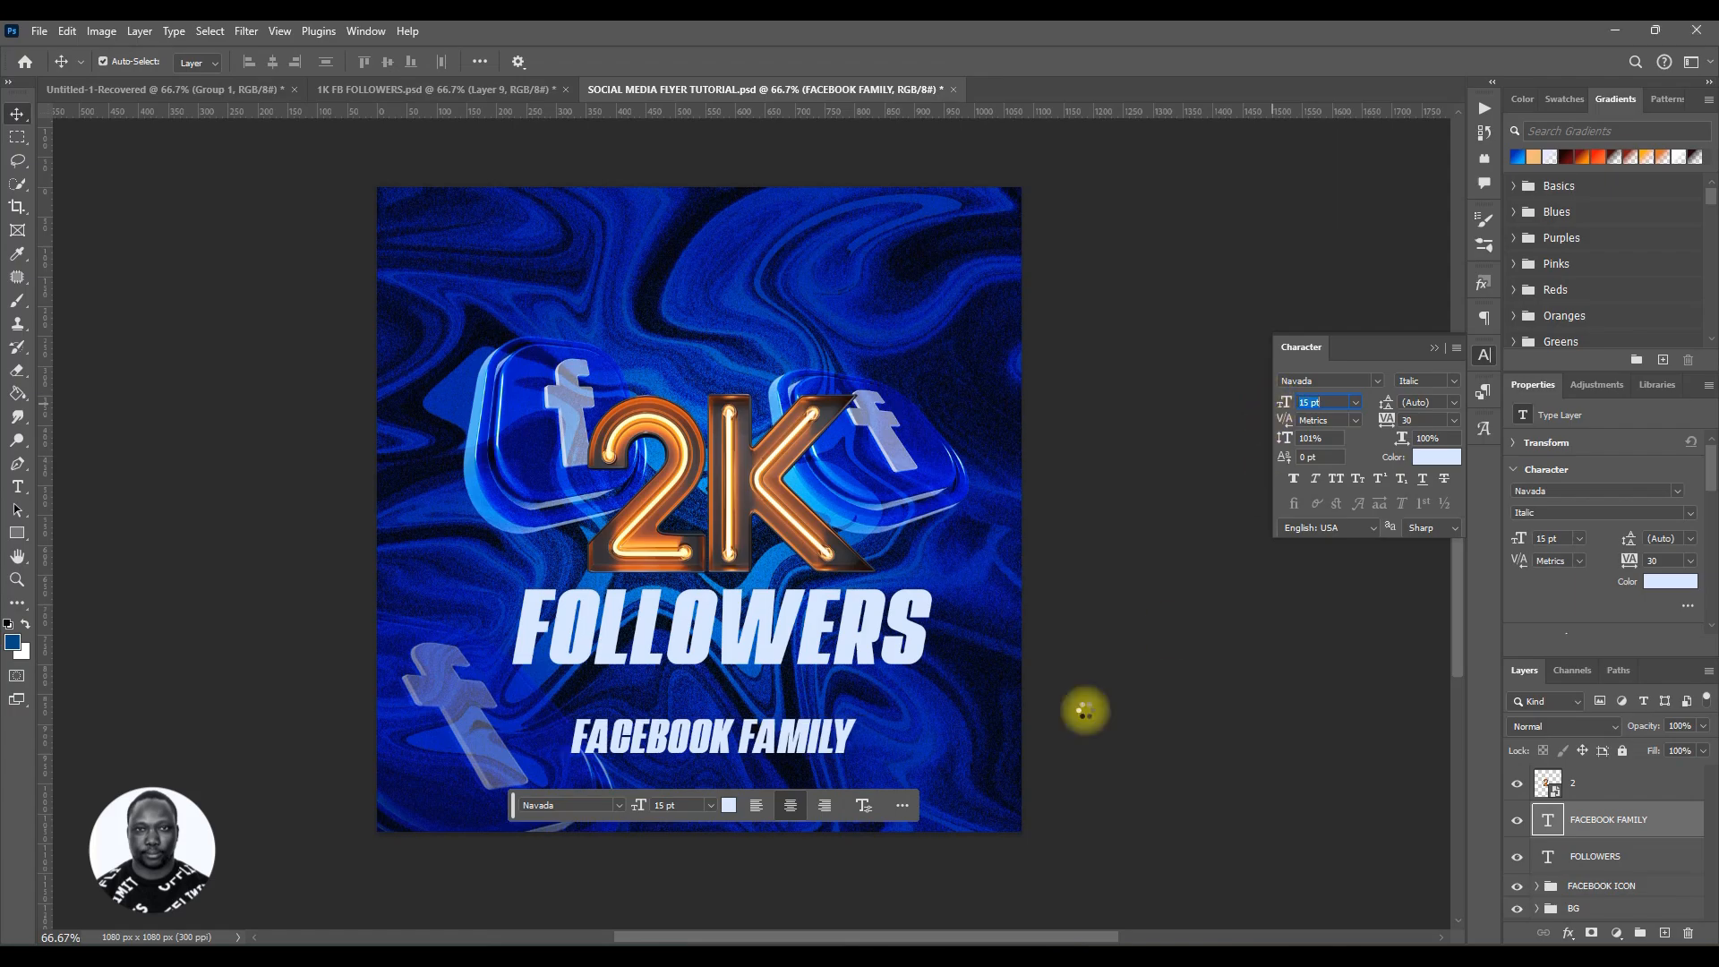
{"action": "left_click_drag", "start_coordinate": [804, 743], "coordinate": [801, 710]}
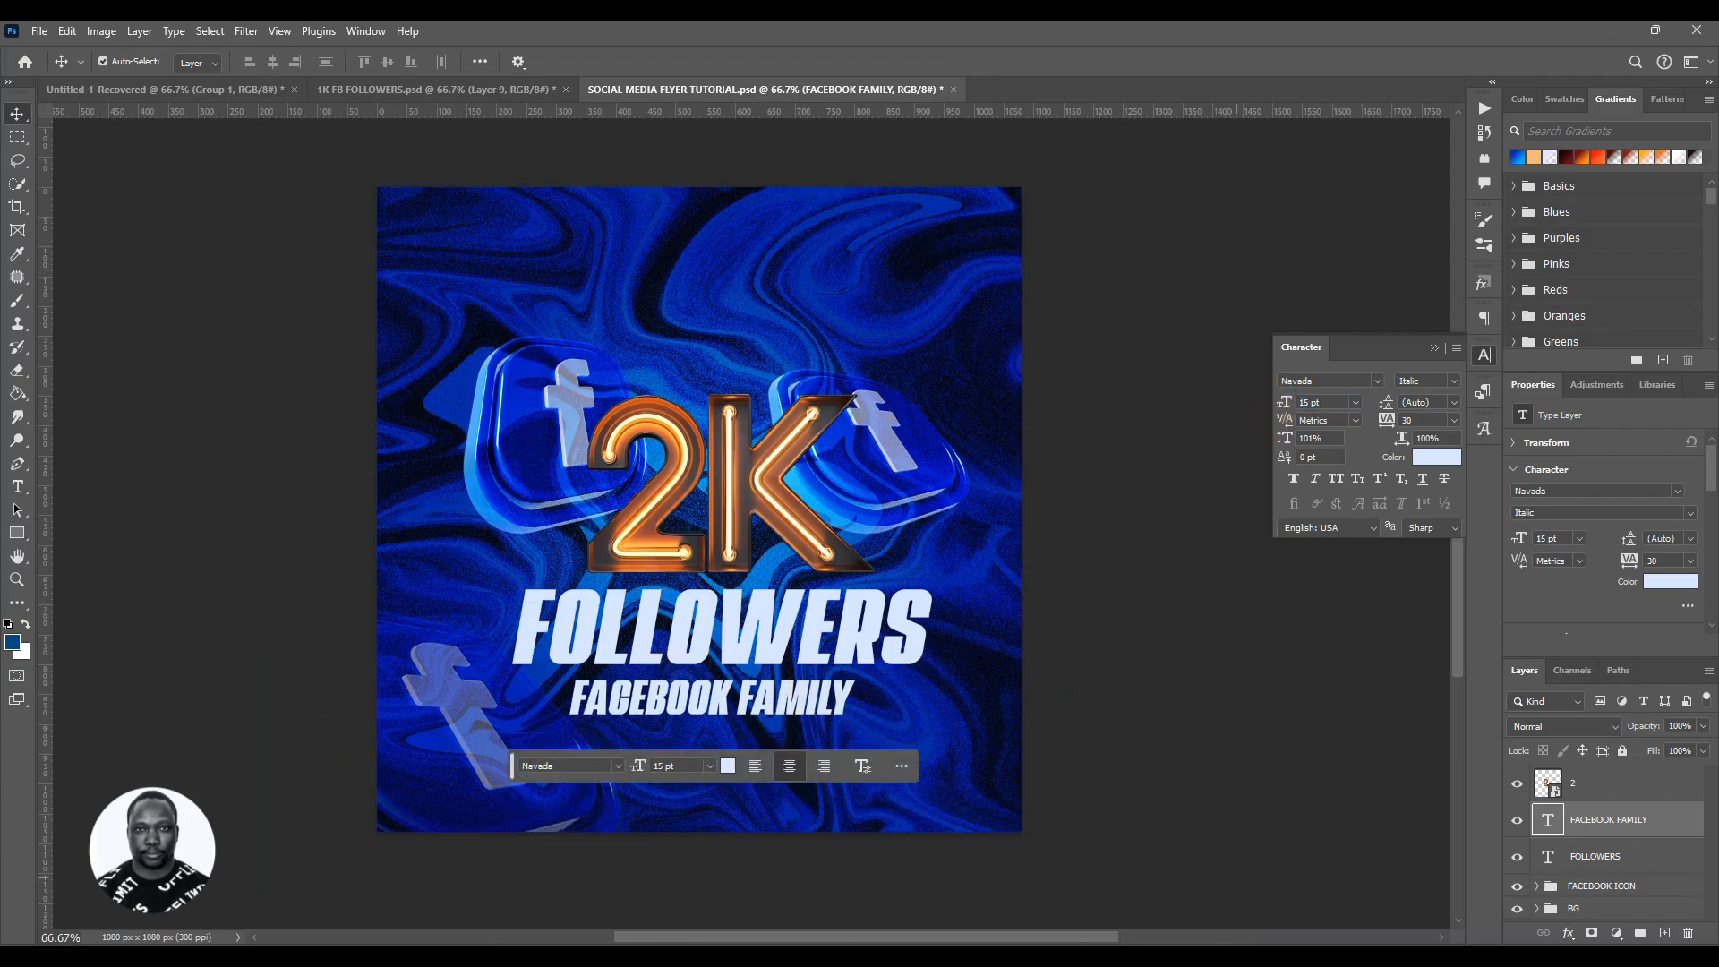
Step: Compare against the reference 1K FB FOLLOWERS flyer and open the font list for the FACEBOOK FAMILY text
{"action": "left_click", "coordinate": [421, 86]}
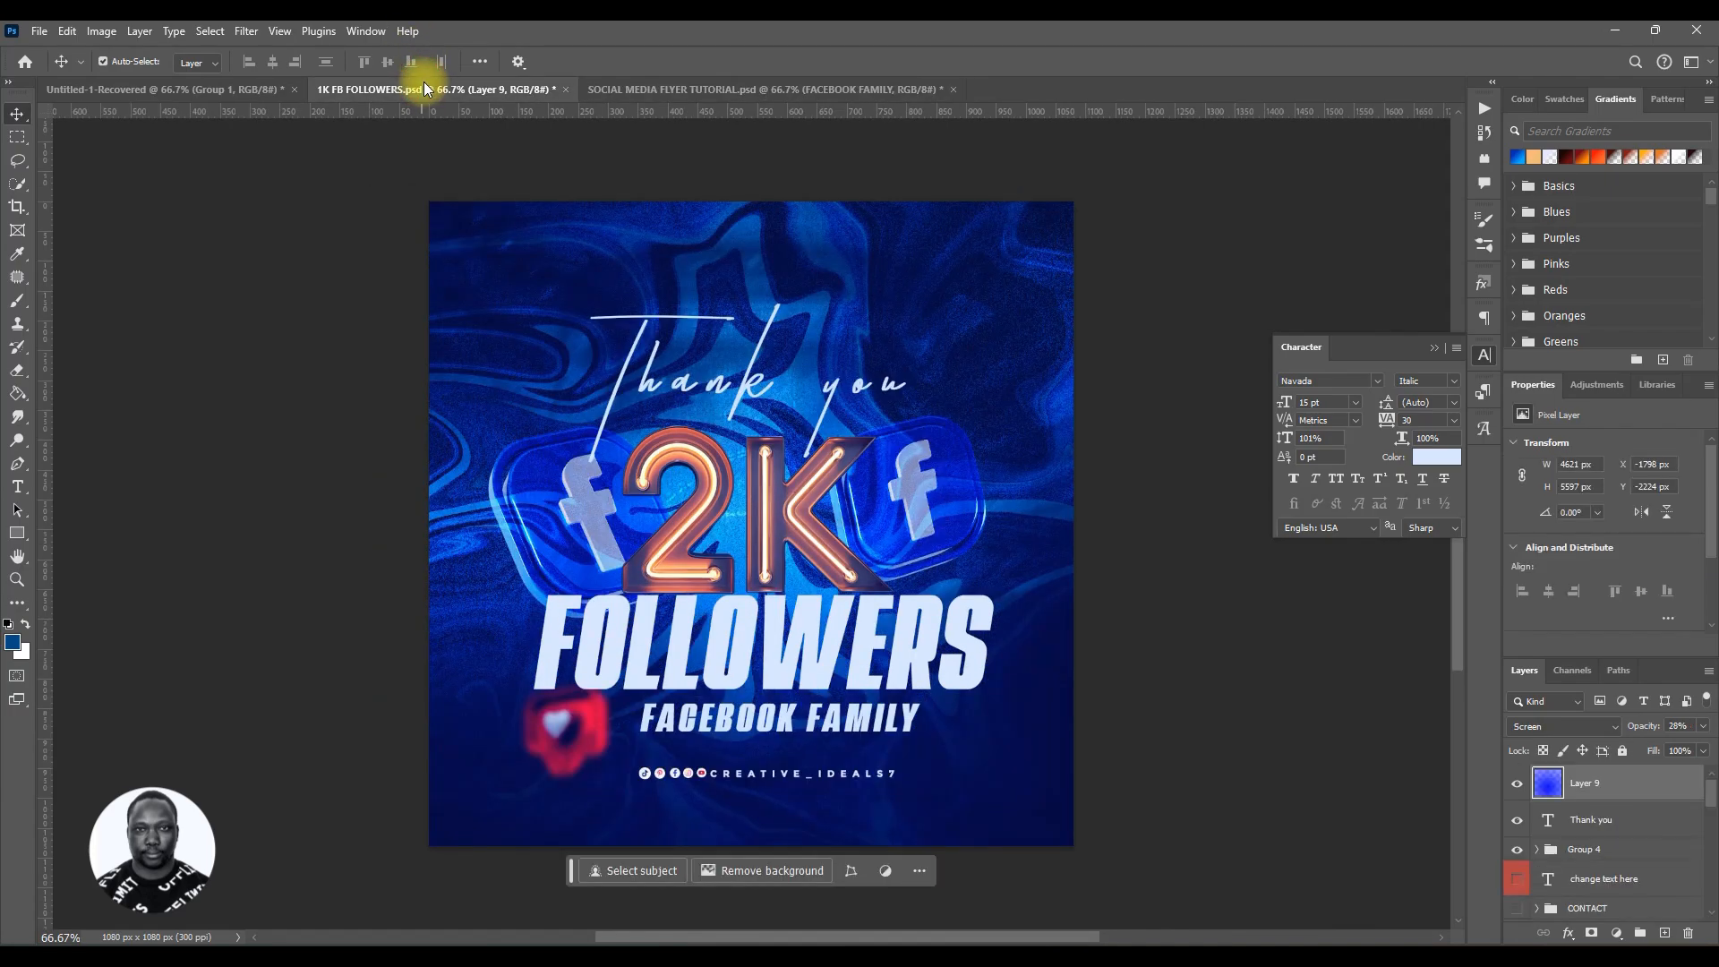
{"action": "left_click", "coordinate": [804, 86]}
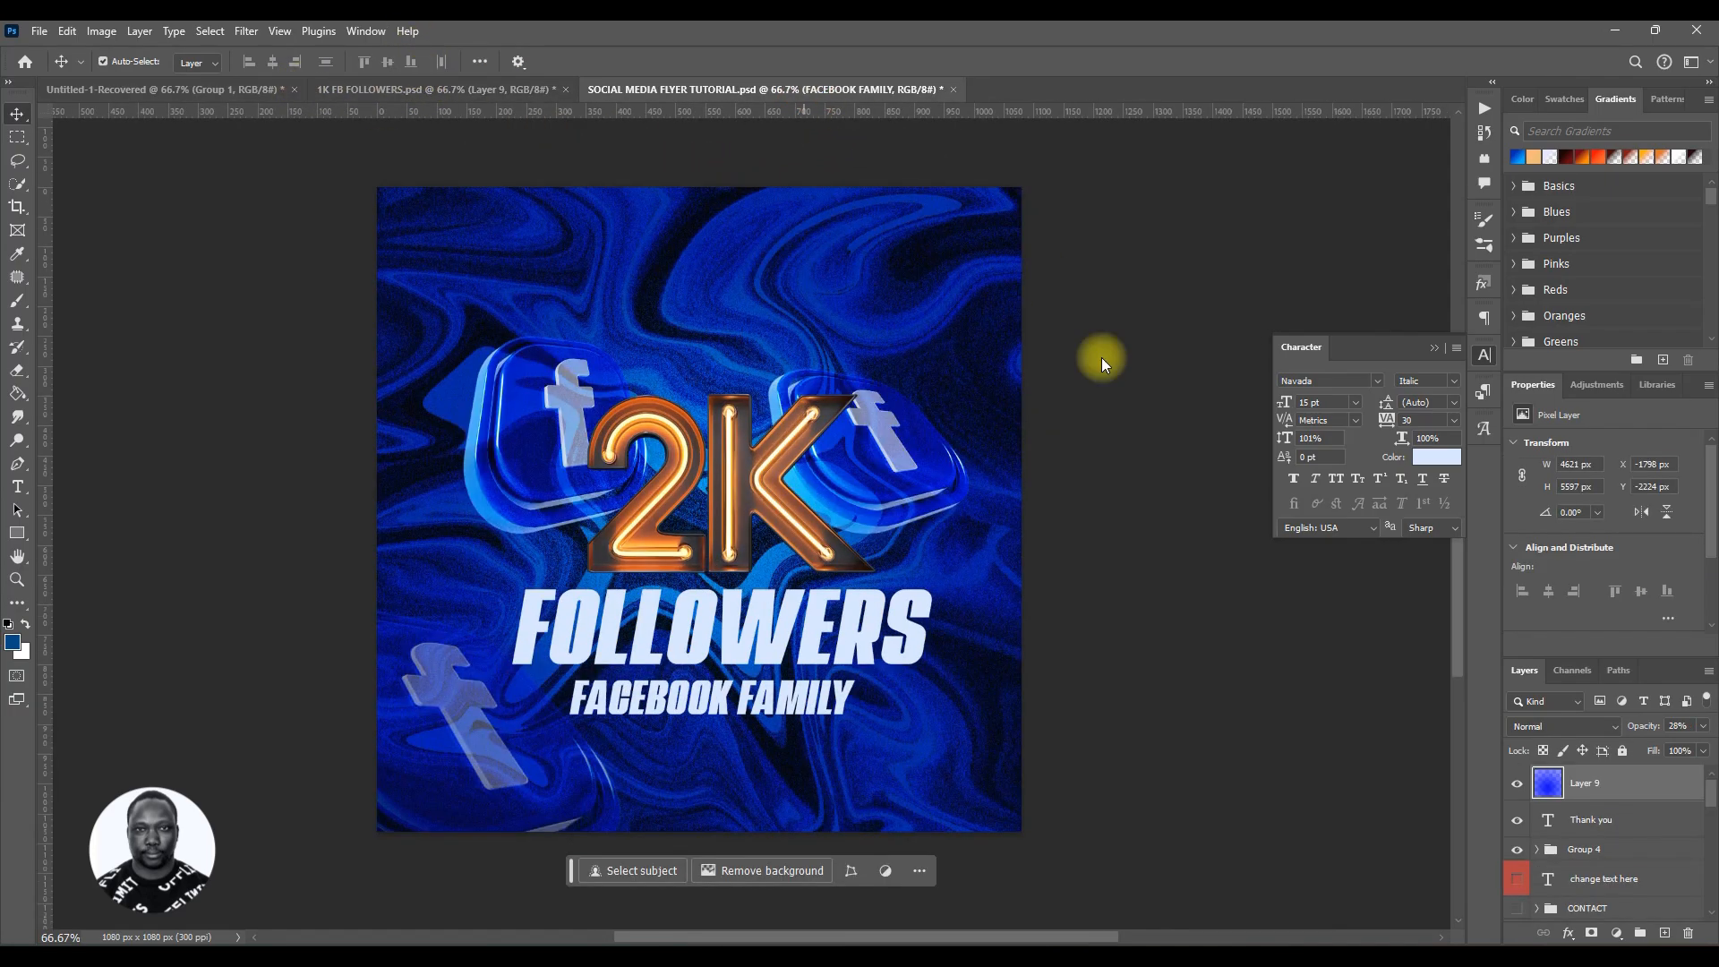
{"action": "left_click", "coordinate": [1378, 381]}
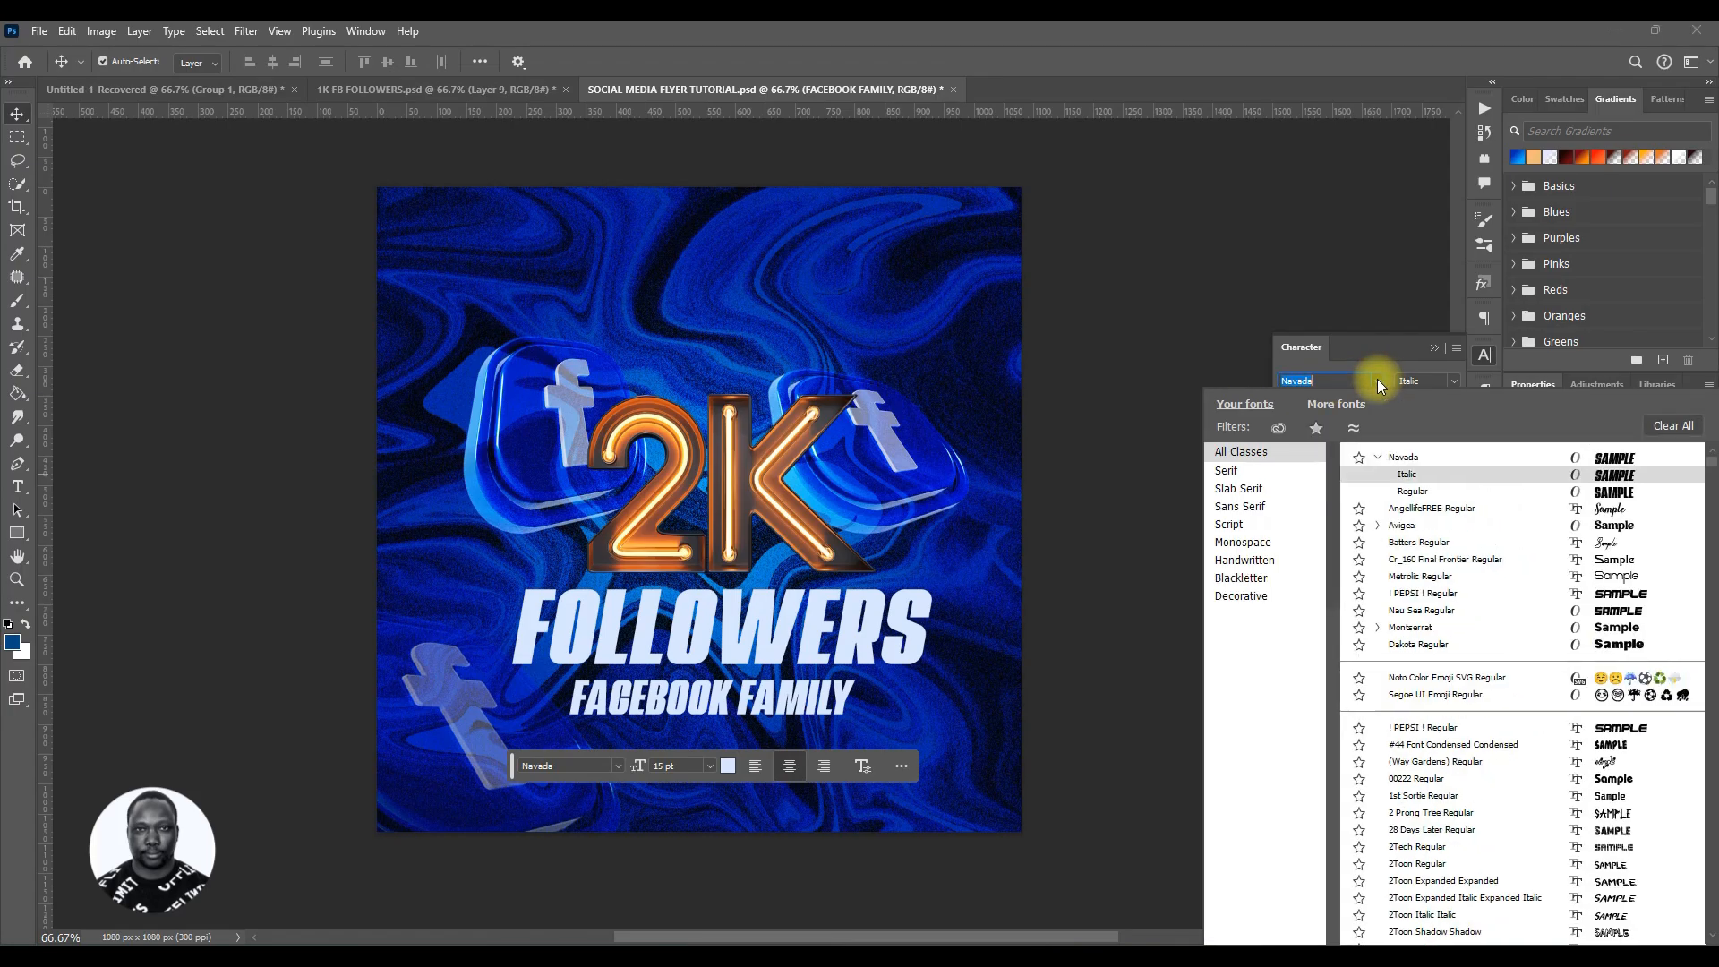
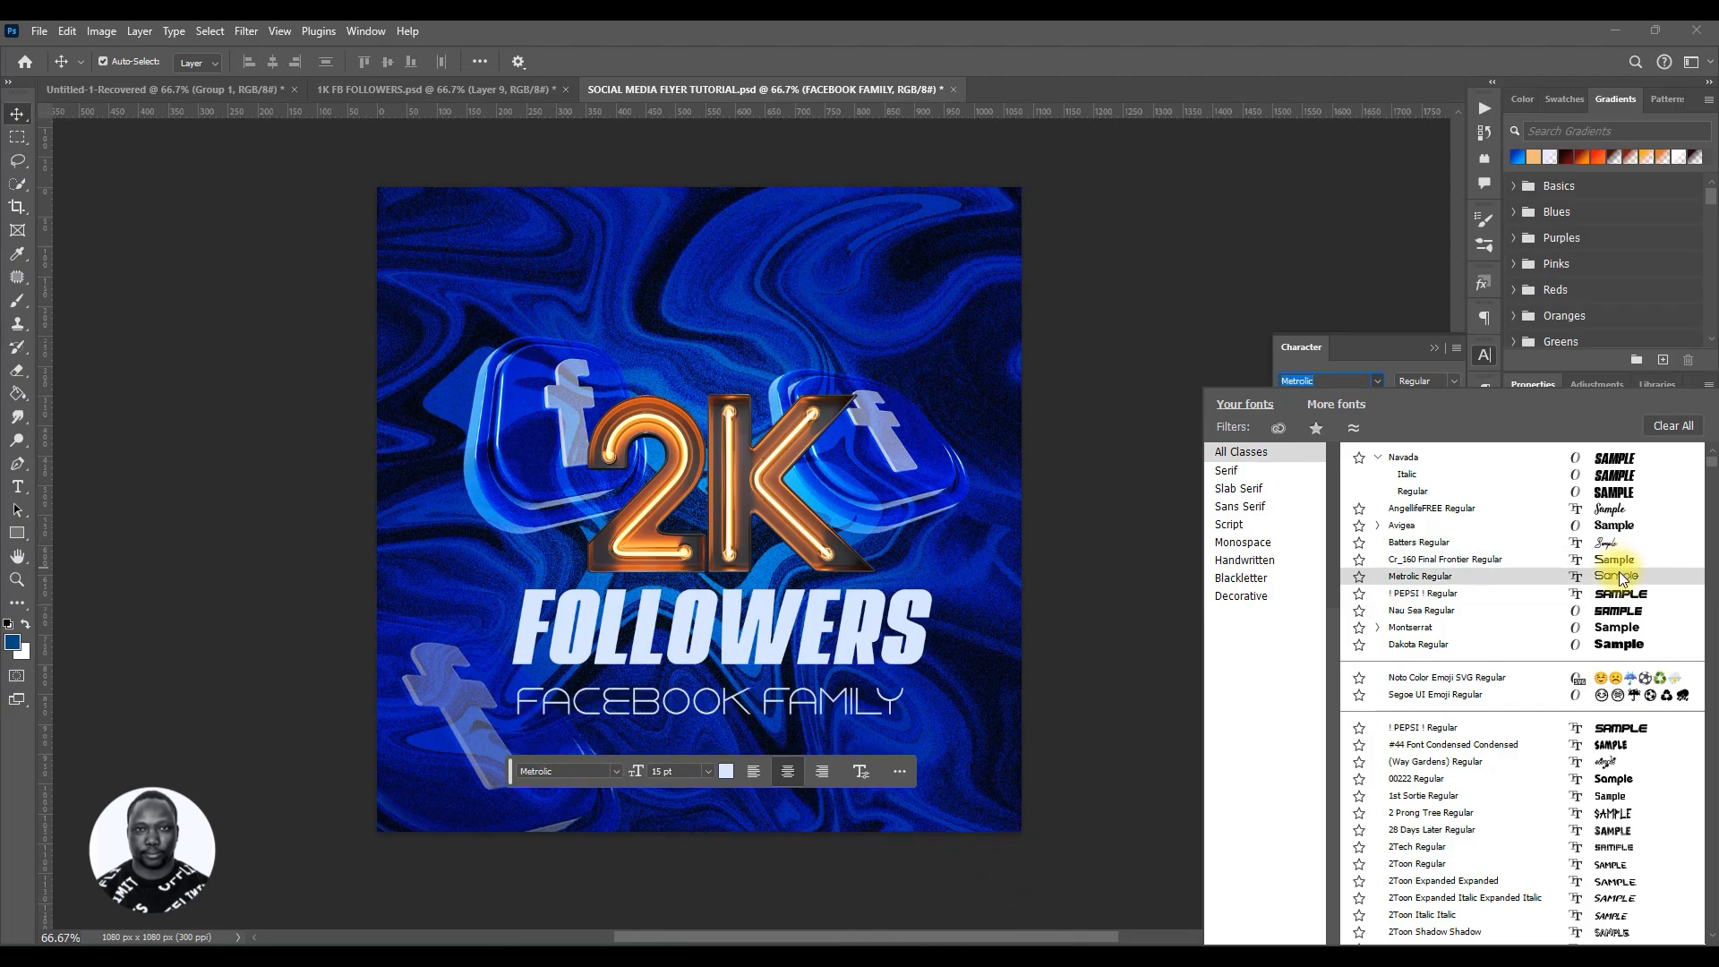
Step: Change the FACEBOOK FAMILY font to Metrolic Regular, nudge it slightly and apply faux bold
{"action": "left_click", "coordinate": [1619, 573]}
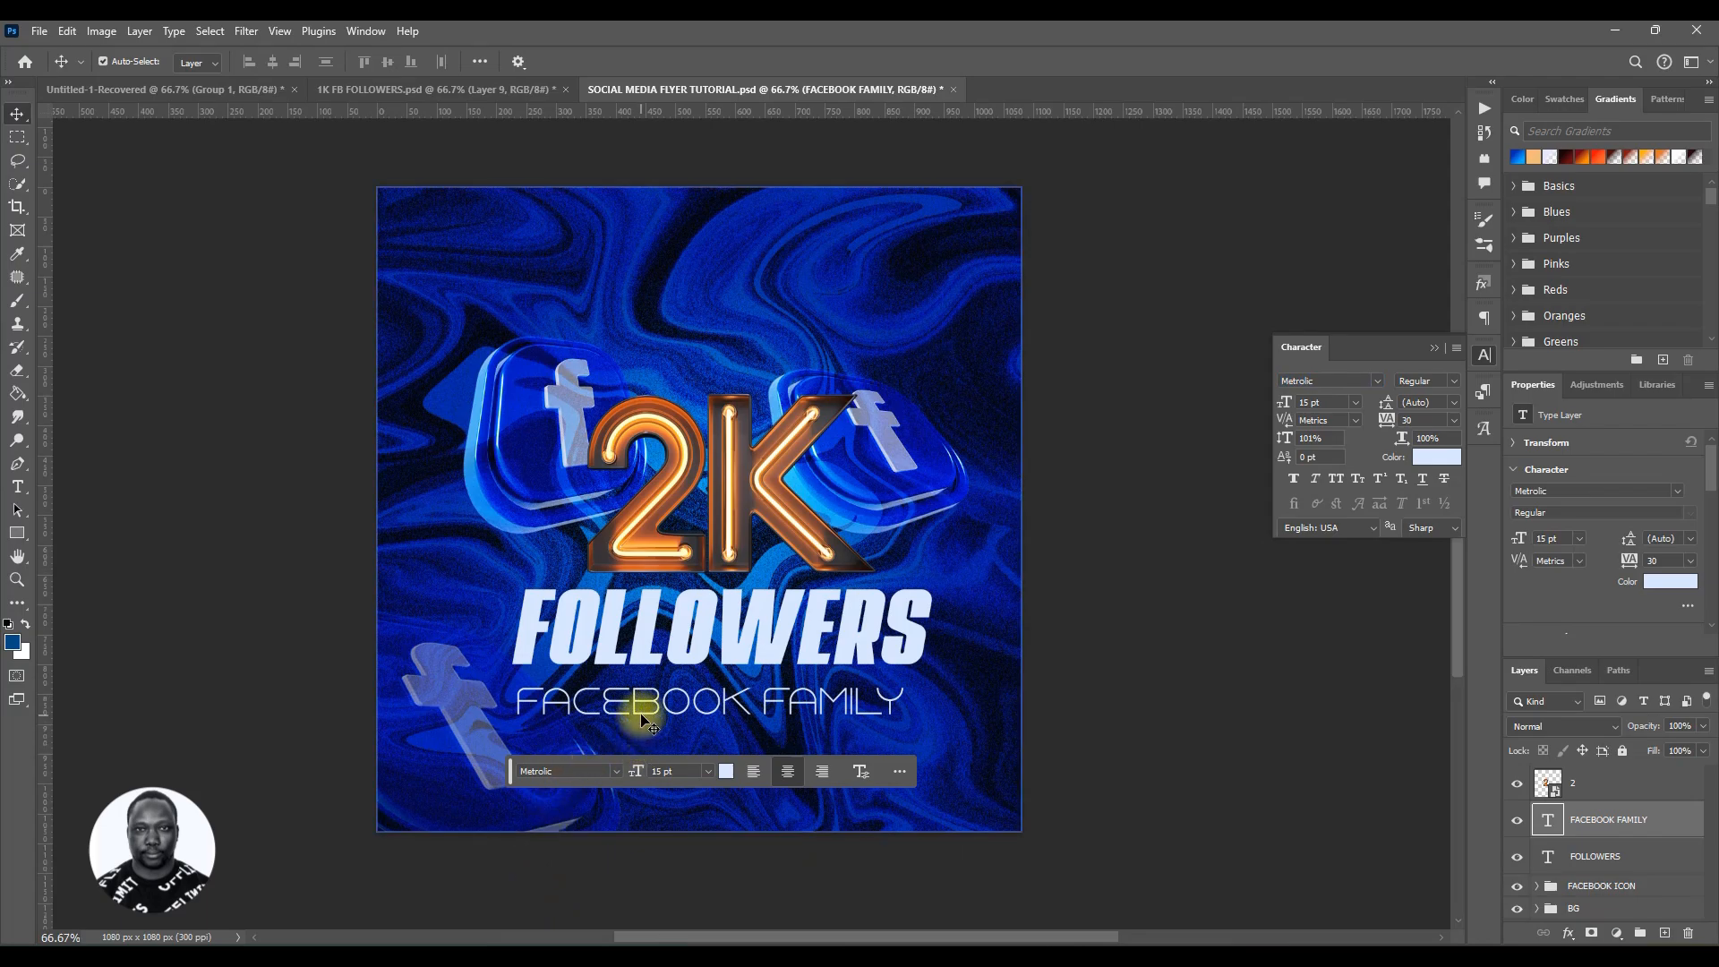
{"action": "left_click_drag", "start_coordinate": [643, 719], "coordinate": [664, 703]}
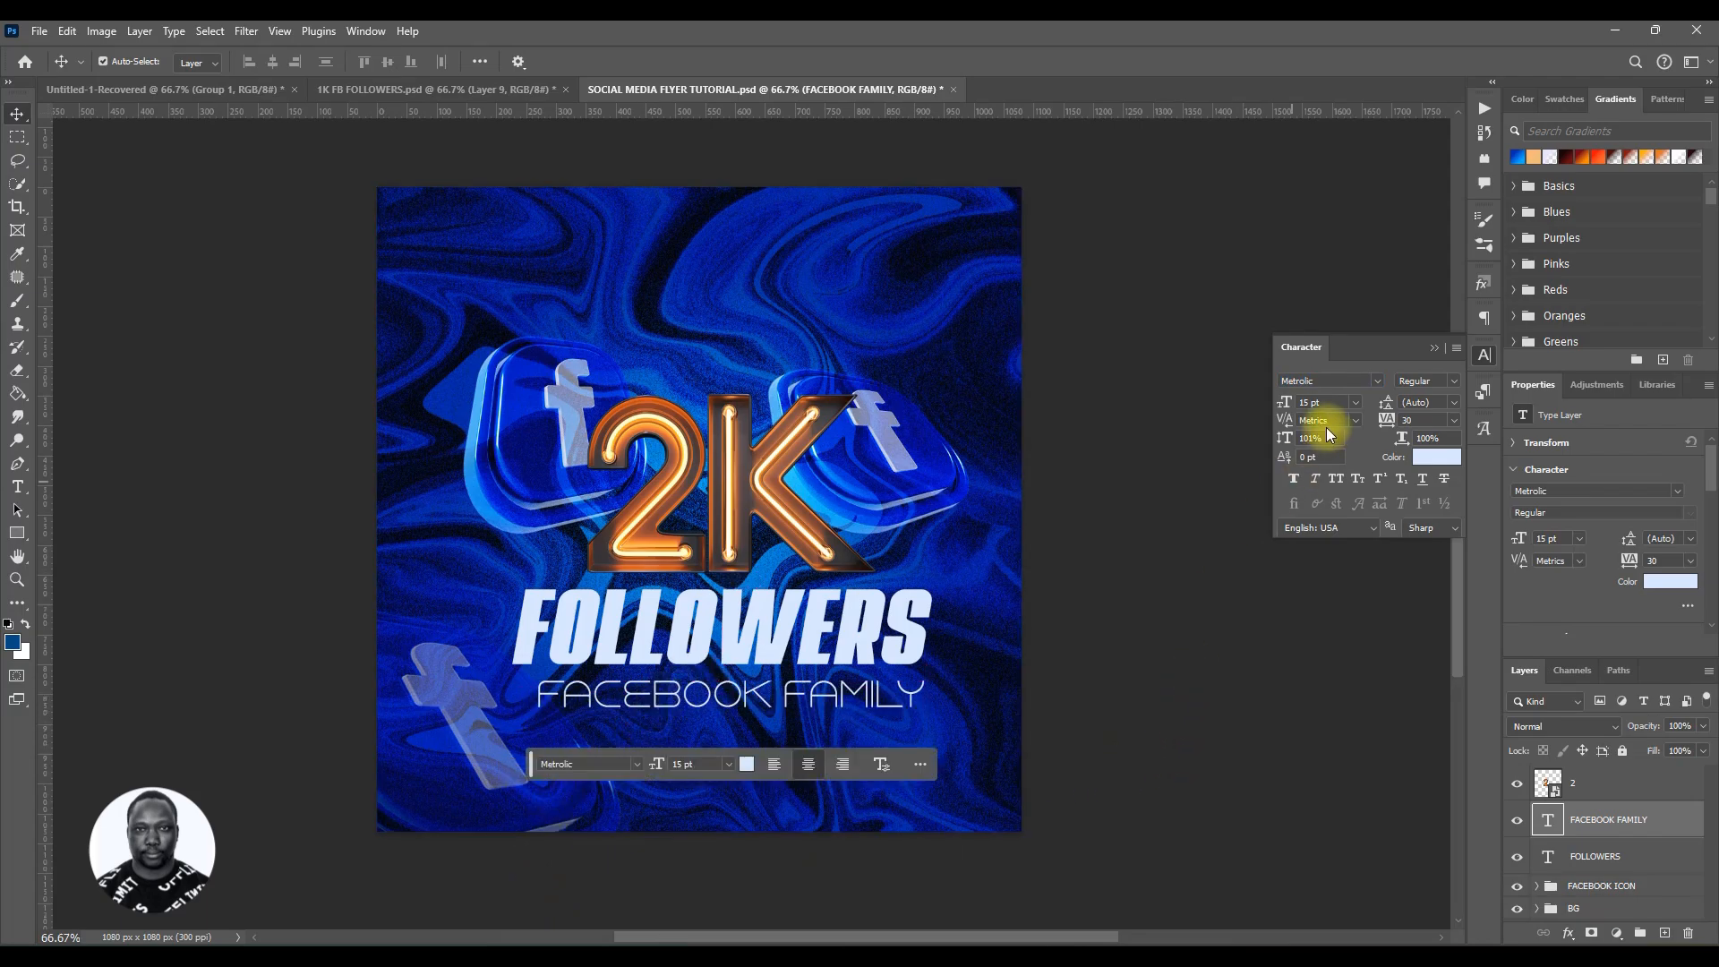
{"action": "left_click", "coordinate": [1293, 474]}
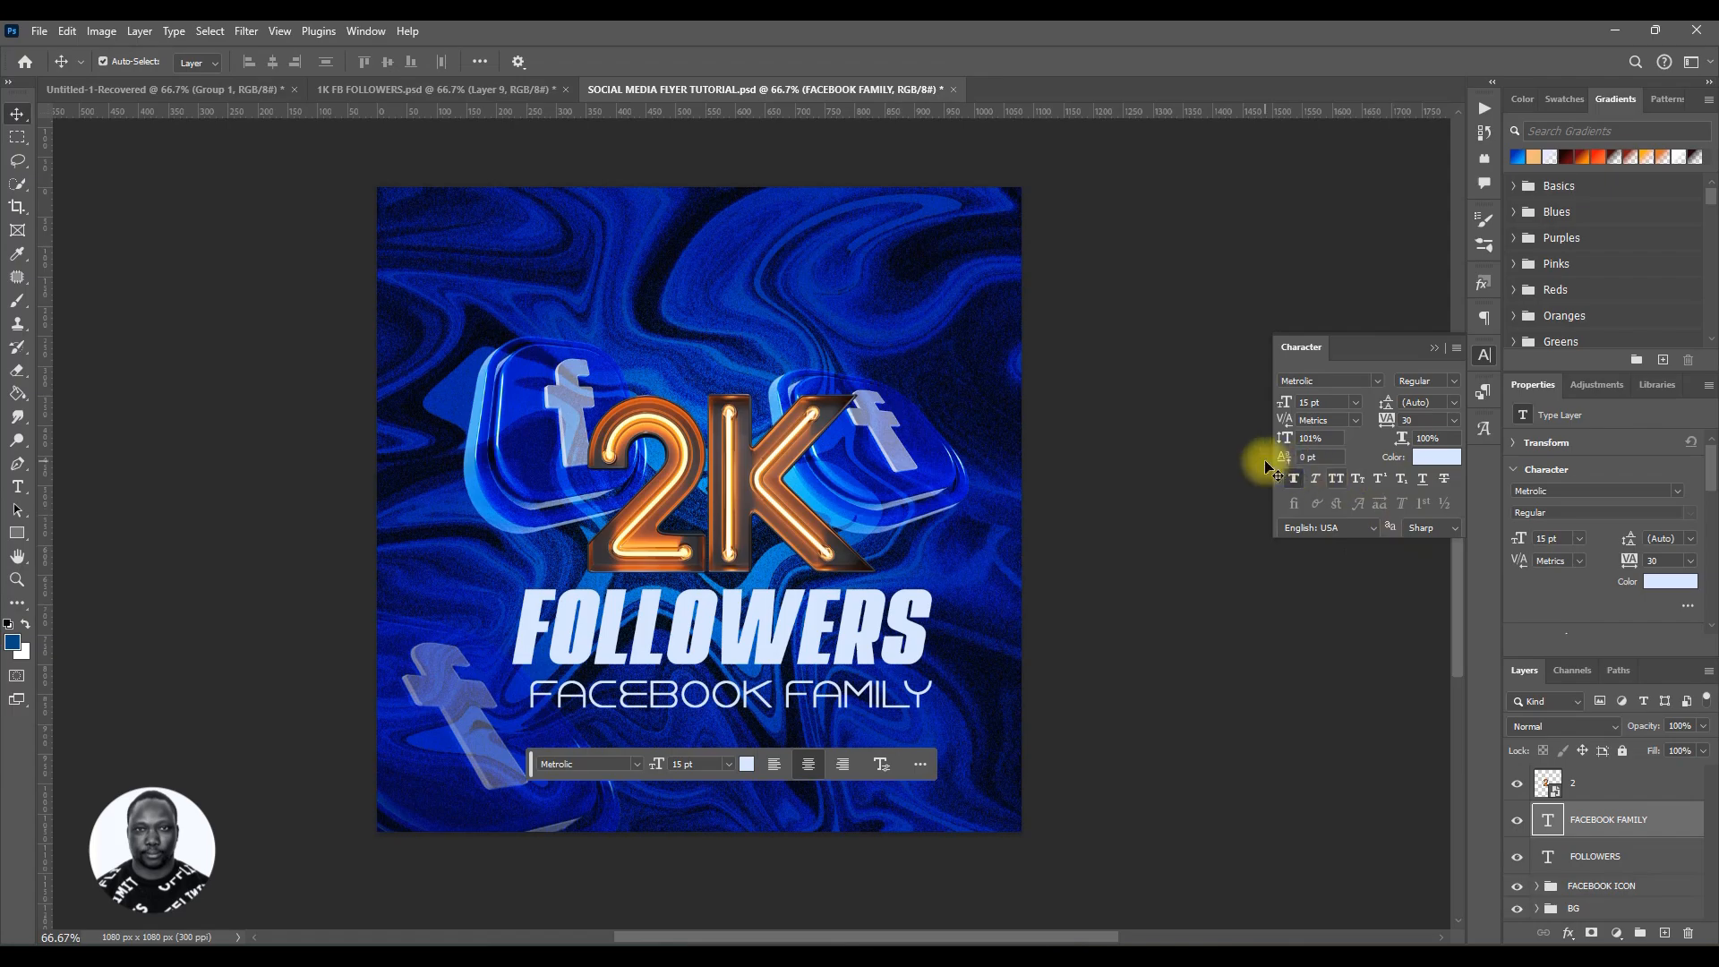
Step: Browse the font list and switch the FACEBOOK FAMILY text to Avigea with faux bold
{"action": "left_click", "coordinate": [1376, 382]}
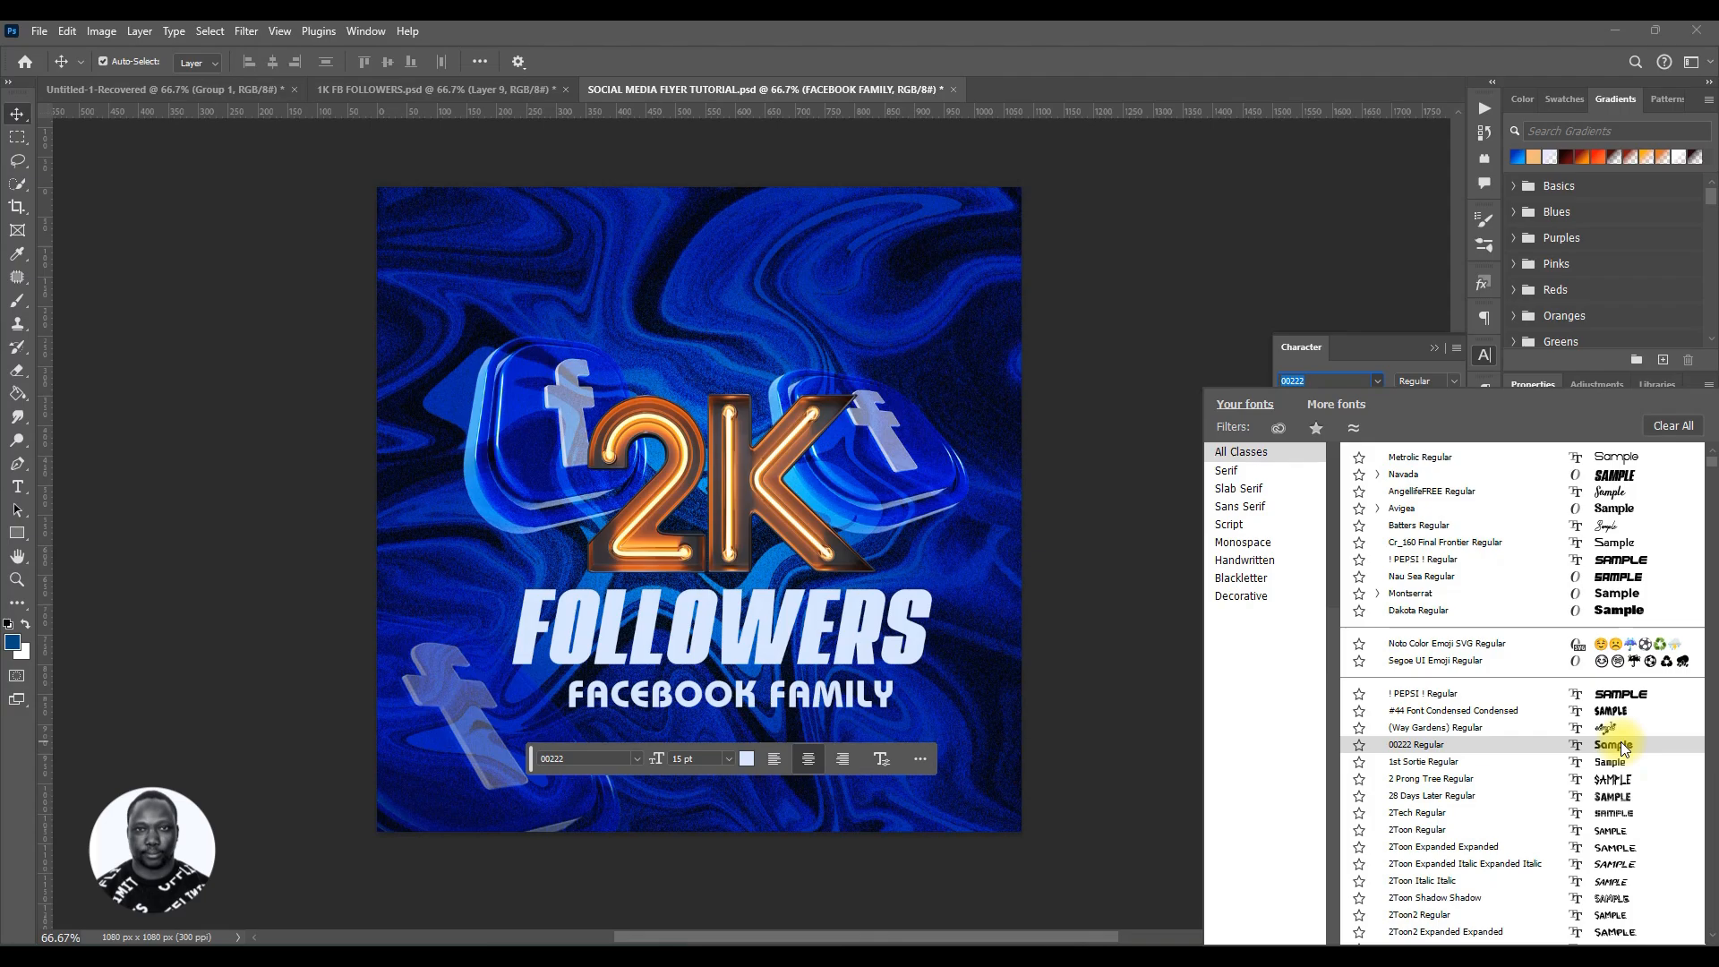
{"action": "scroll", "coordinate": [1617, 739], "scroll_direction": "down", "scroll_amount": 1}
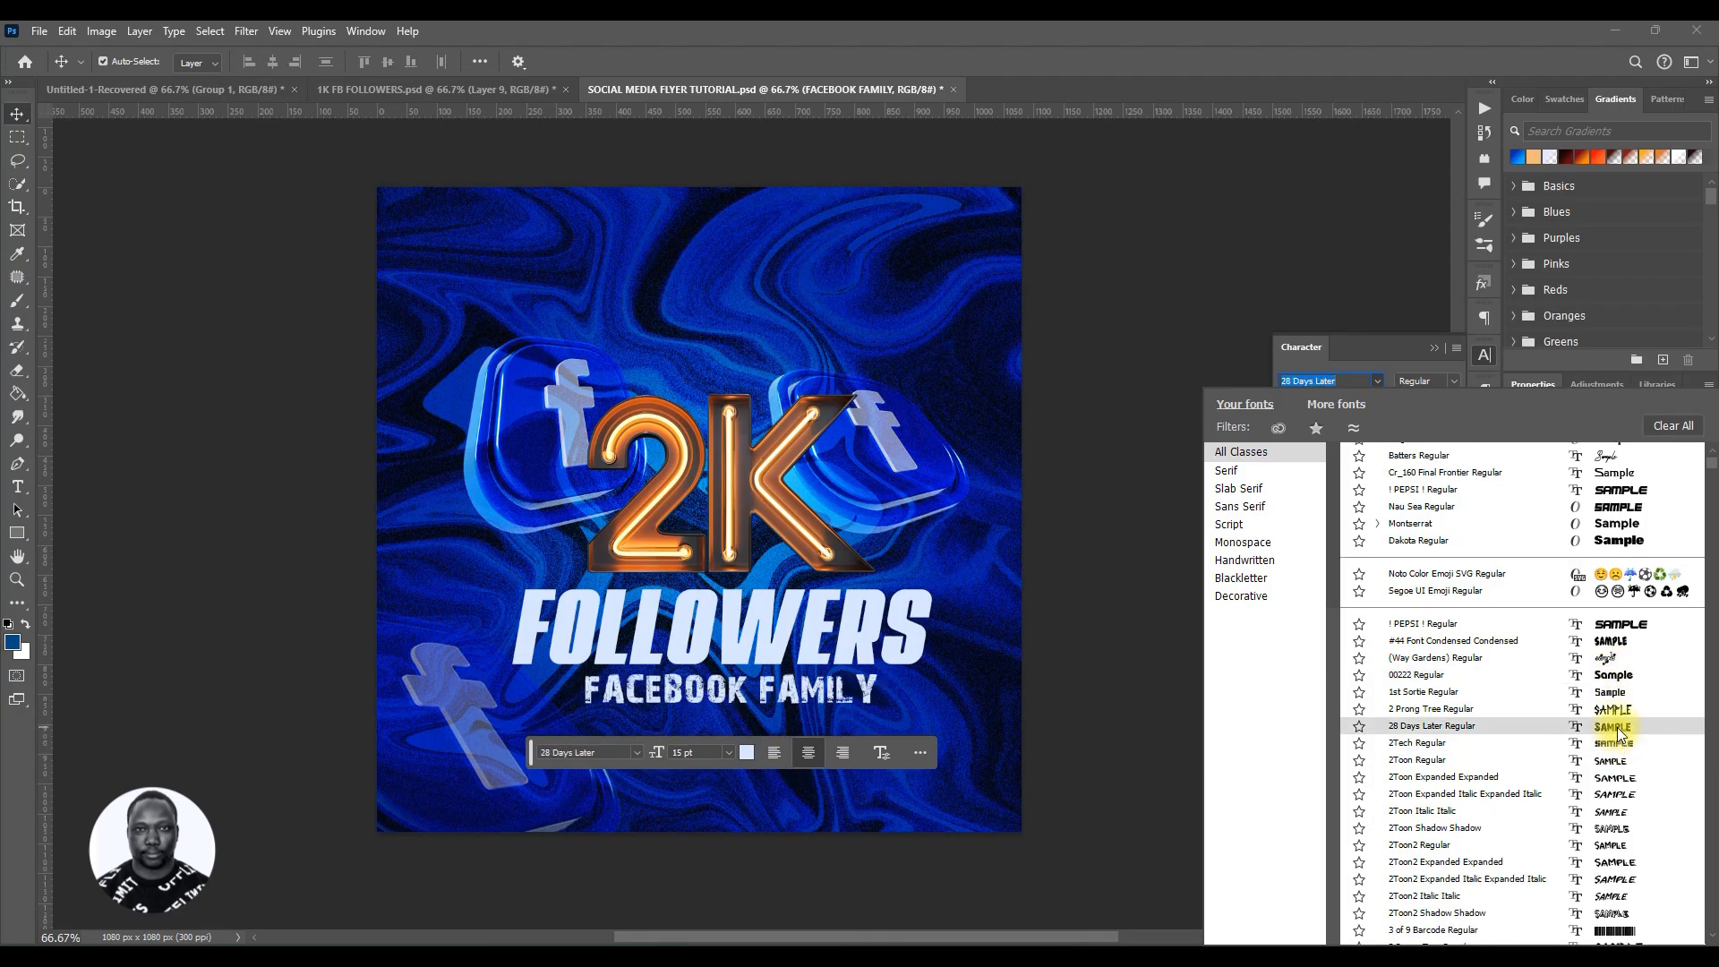
{"action": "scroll", "coordinate": [1615, 529], "scroll_direction": "up", "scroll_amount": 1}
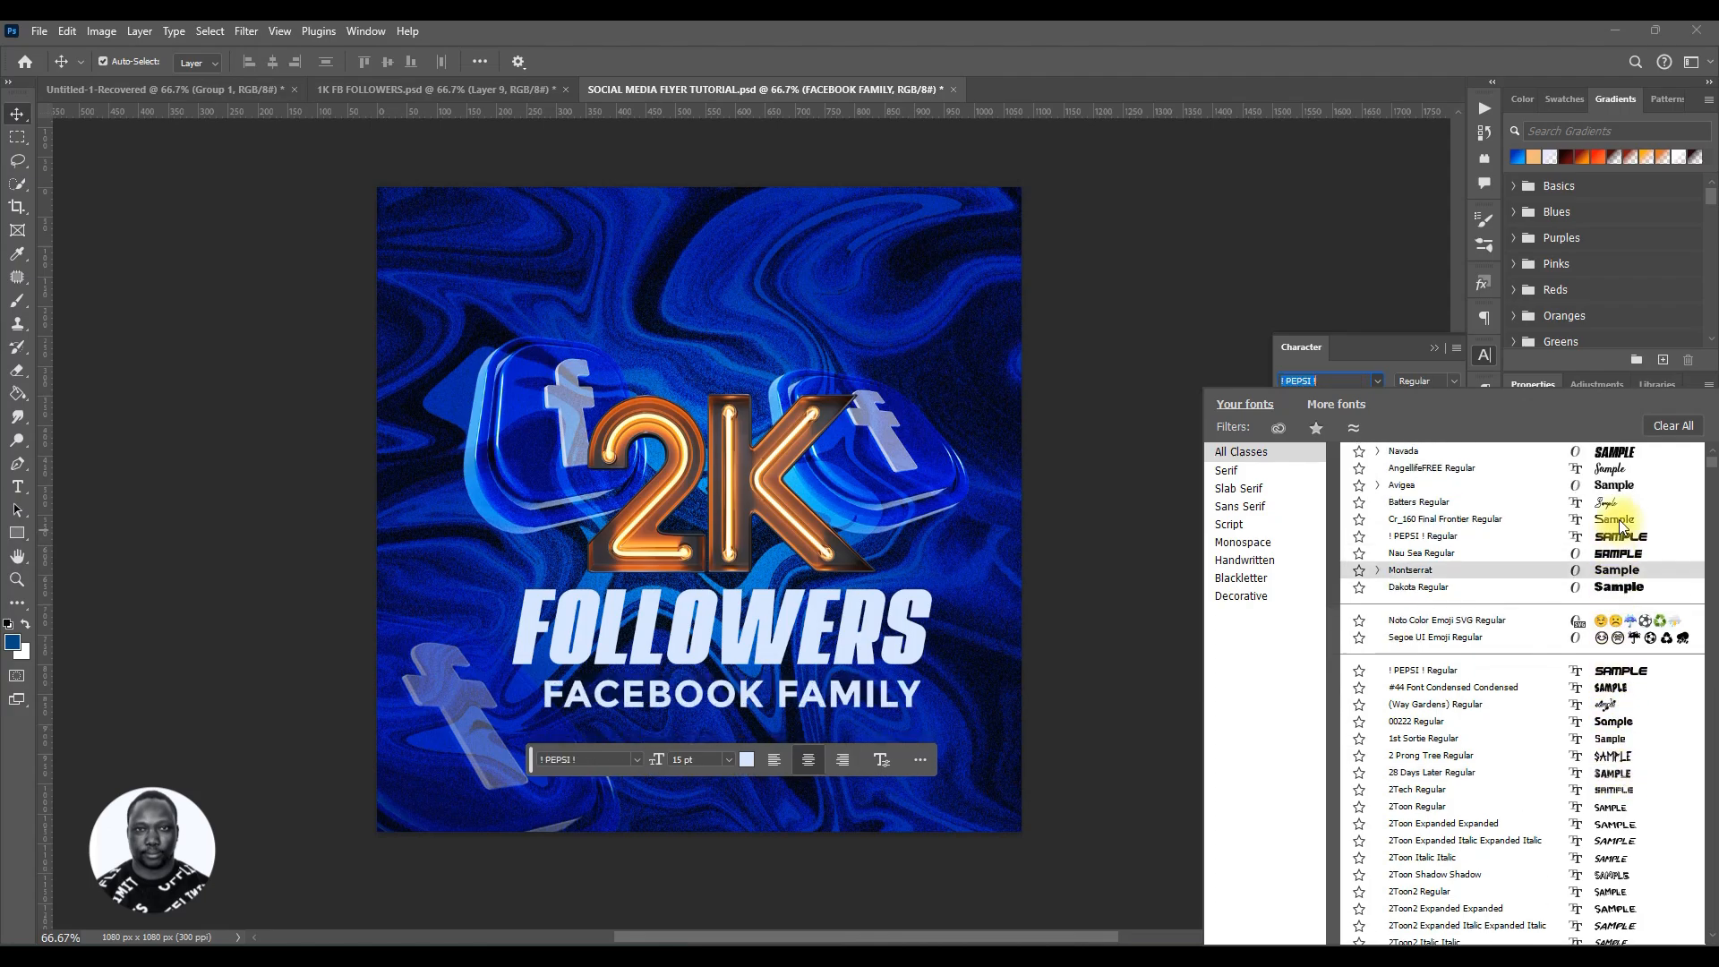
{"action": "left_click", "coordinate": [1618, 487]}
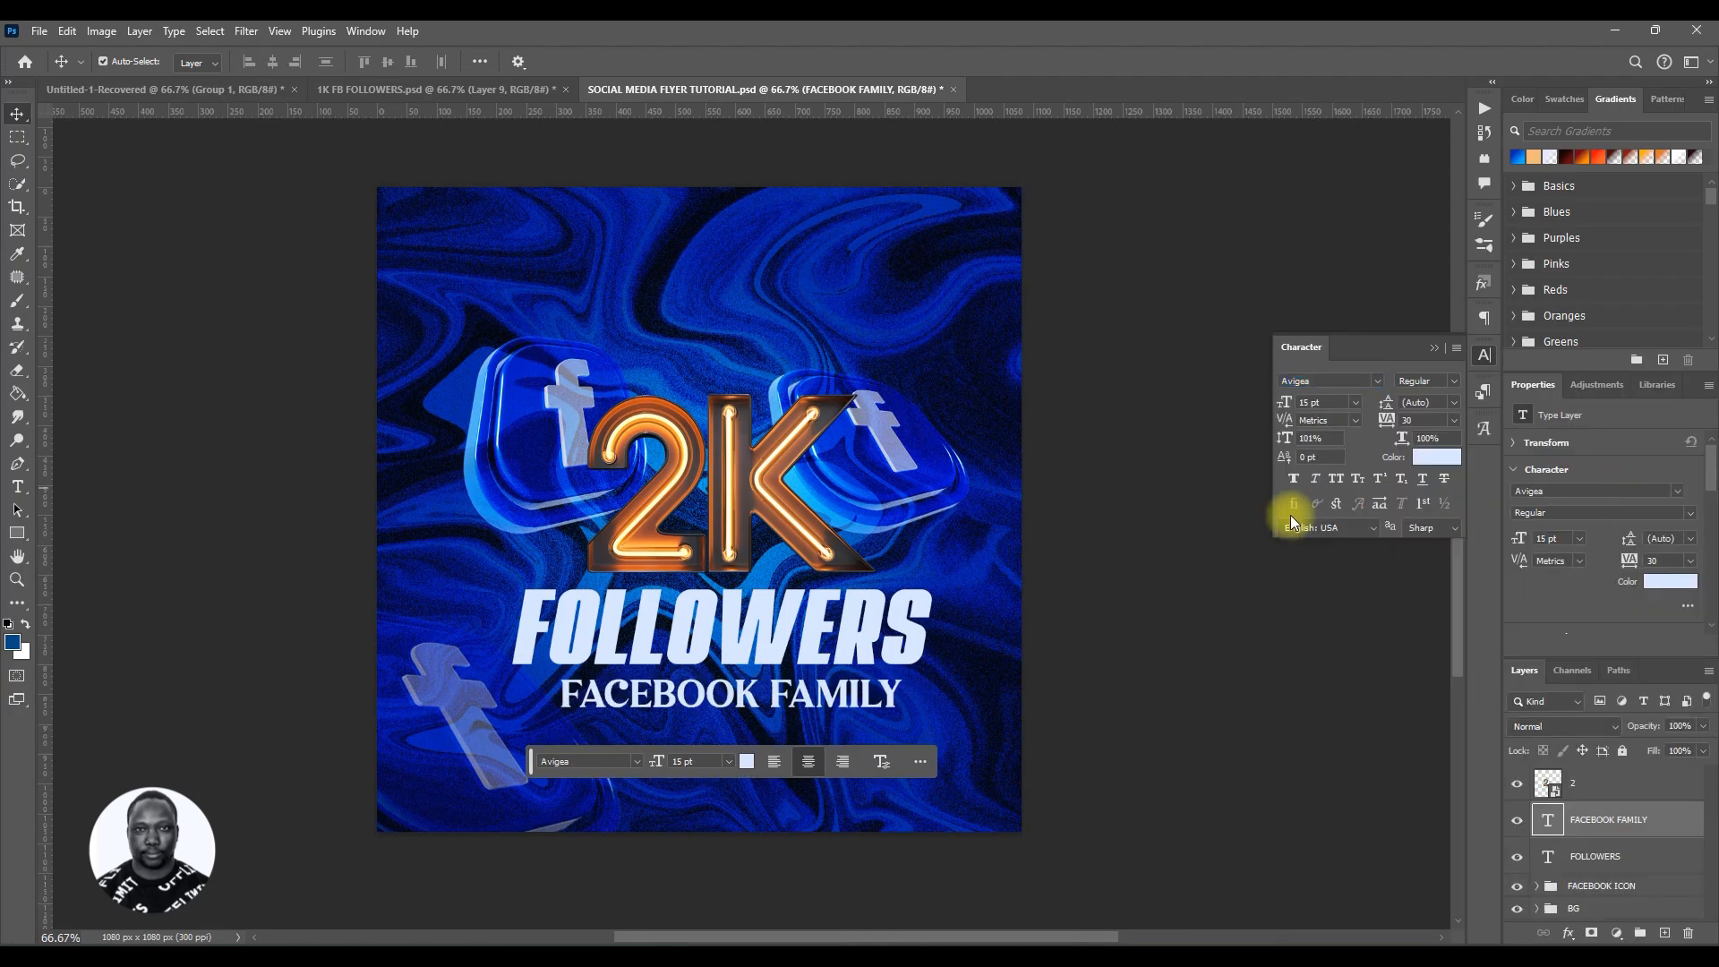
{"action": "left_click", "coordinate": [1293, 479]}
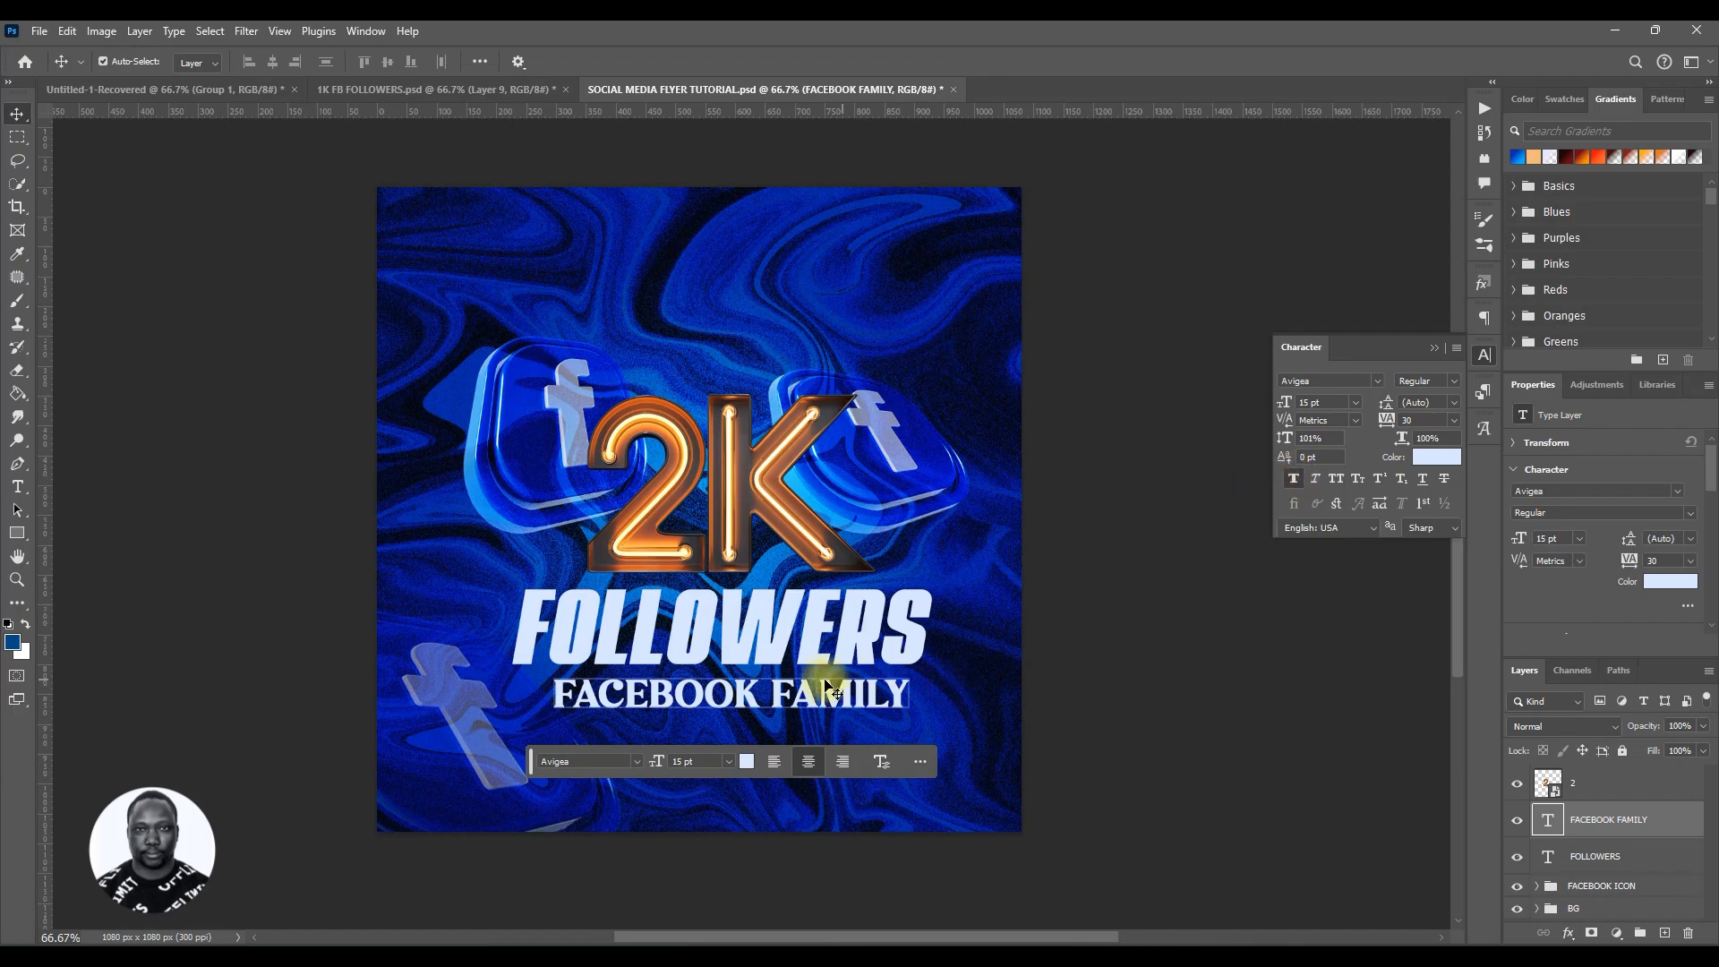
Step: Nudge the FACEBOOK FAMILY text slightly up and save the document
{"action": "left_click_drag", "start_coordinate": [813, 699], "coordinate": [804, 702]}
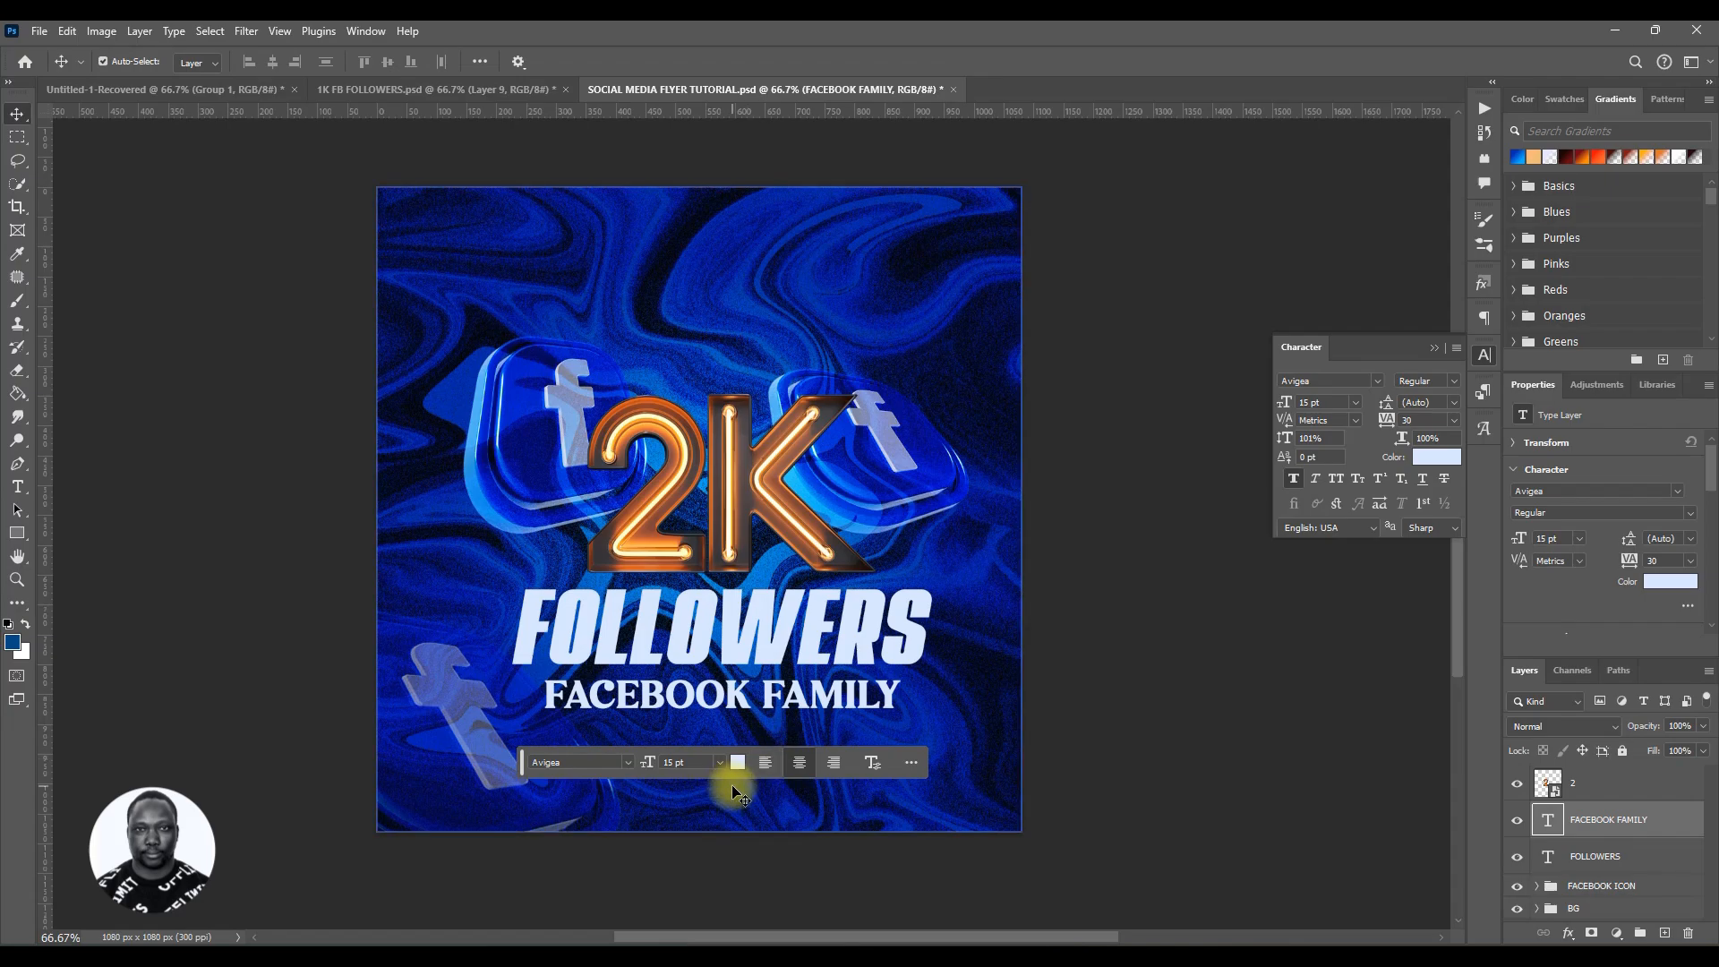
{"action": "key", "text": "Up"}
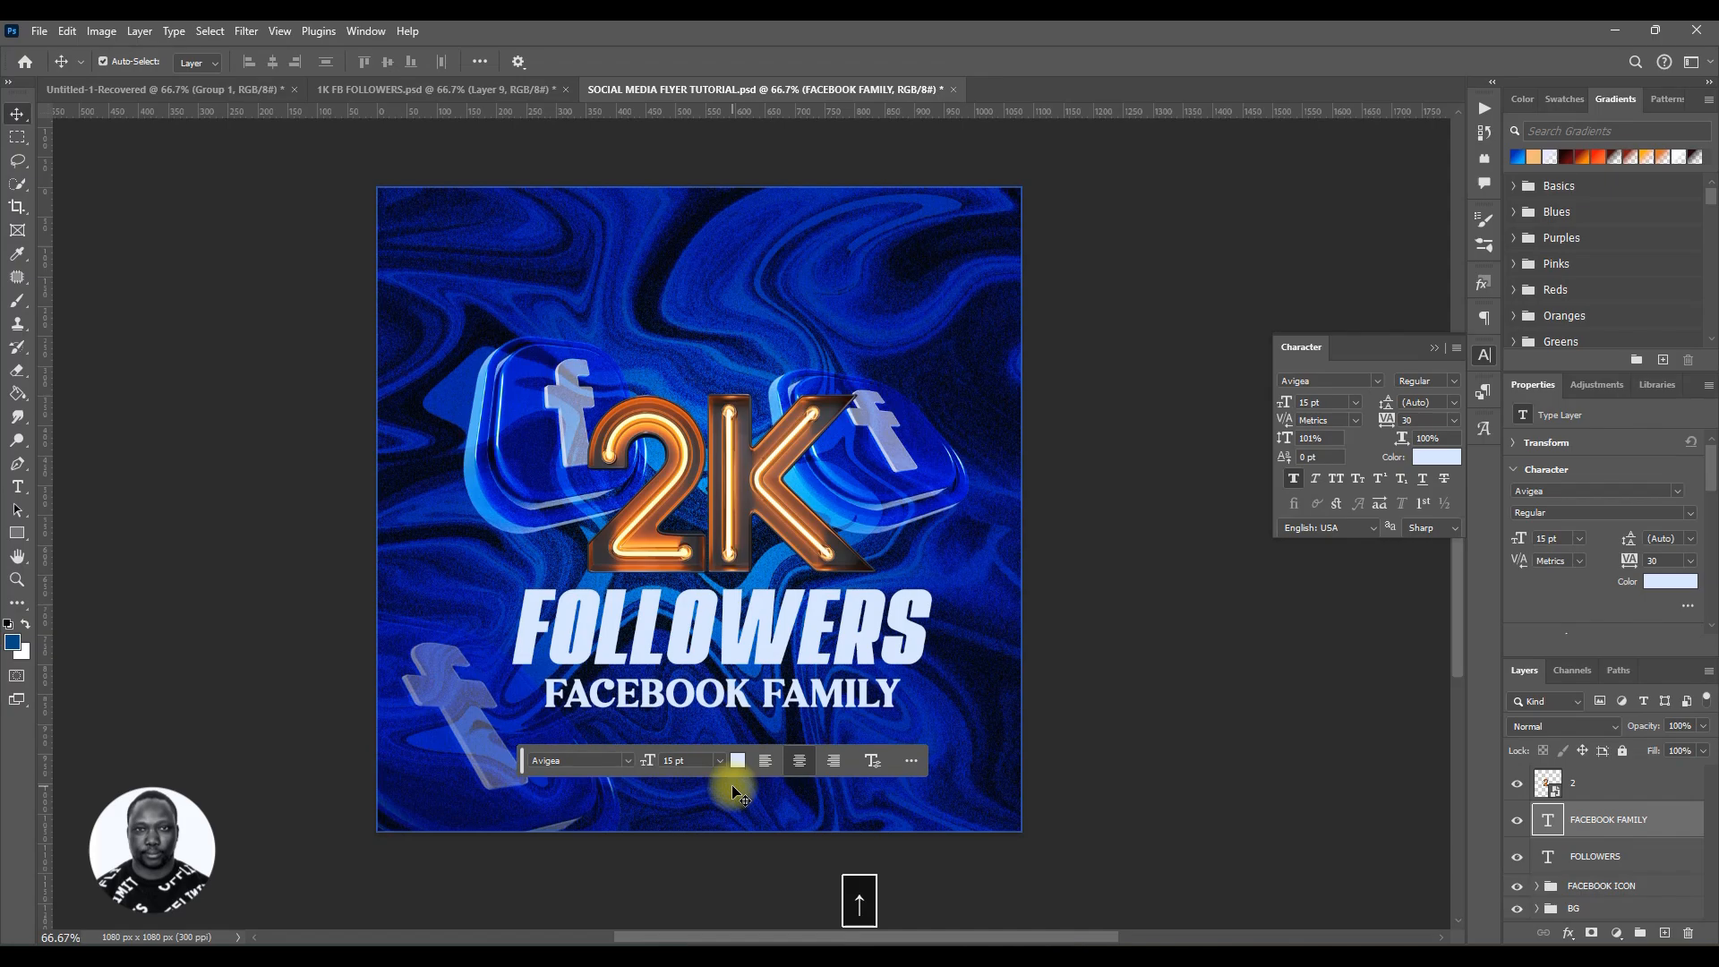
{"action": "key", "text": "ctrl+s"}
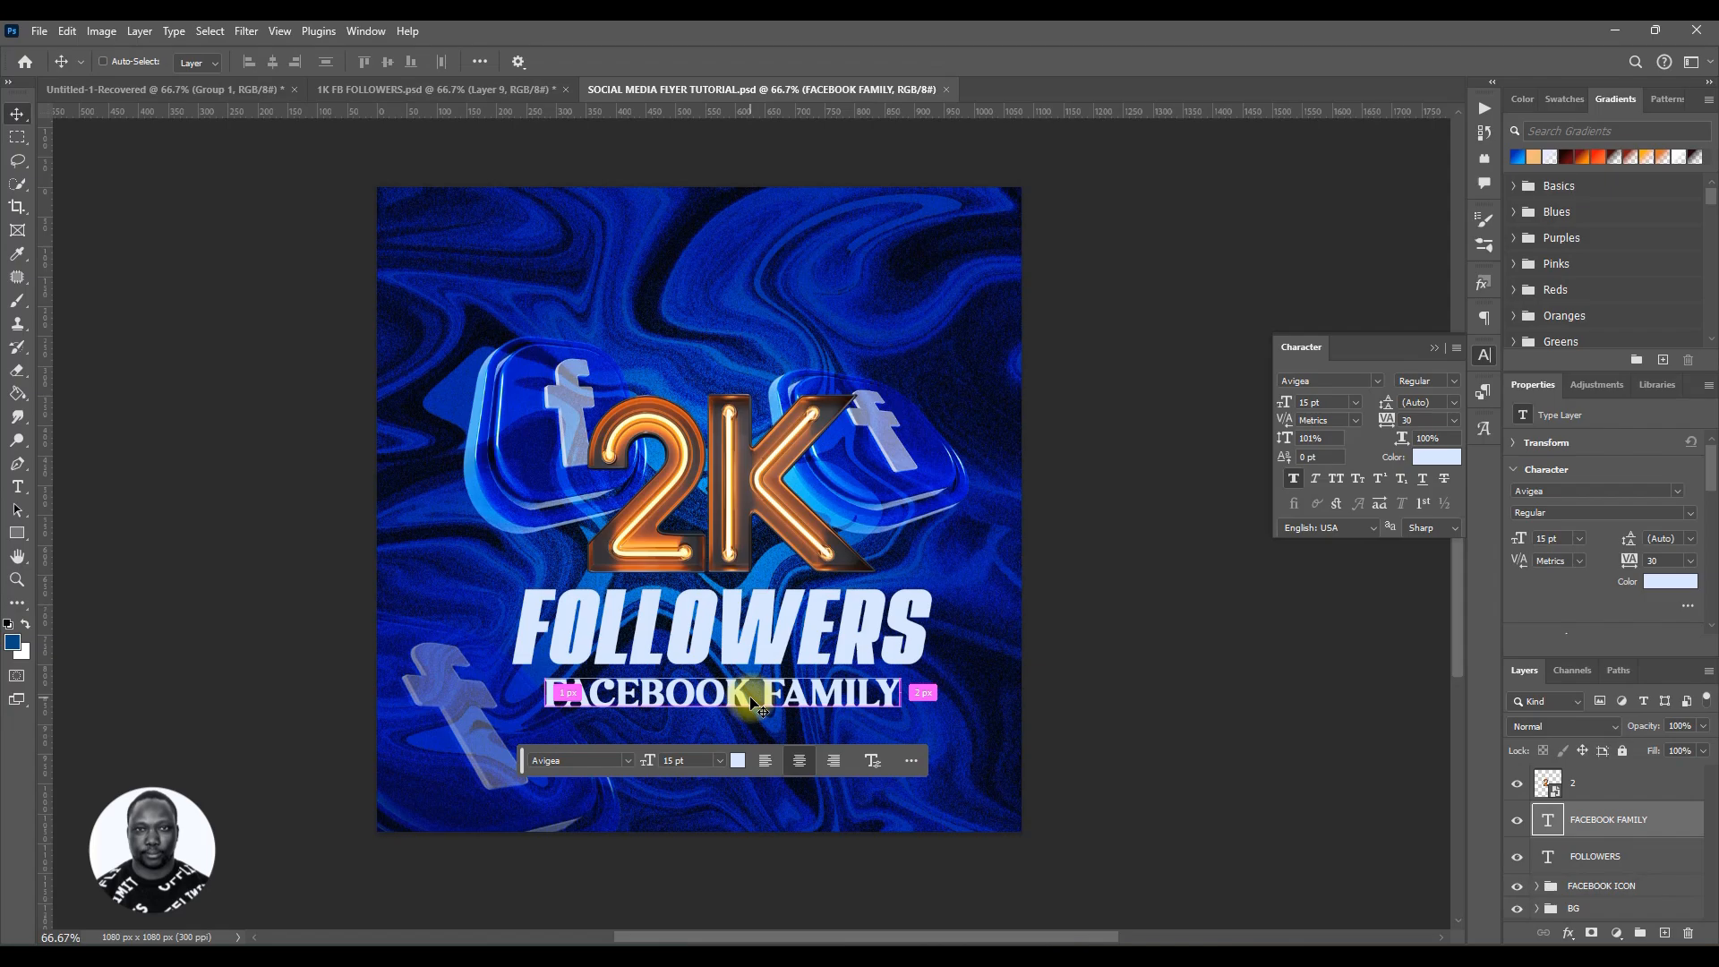
Step: Duplicate the FACEBOOK FAMILY text, move the copy to the top of the flyer and rewrite it as Thank You
{"action": "key", "text": "ctrl+j"}
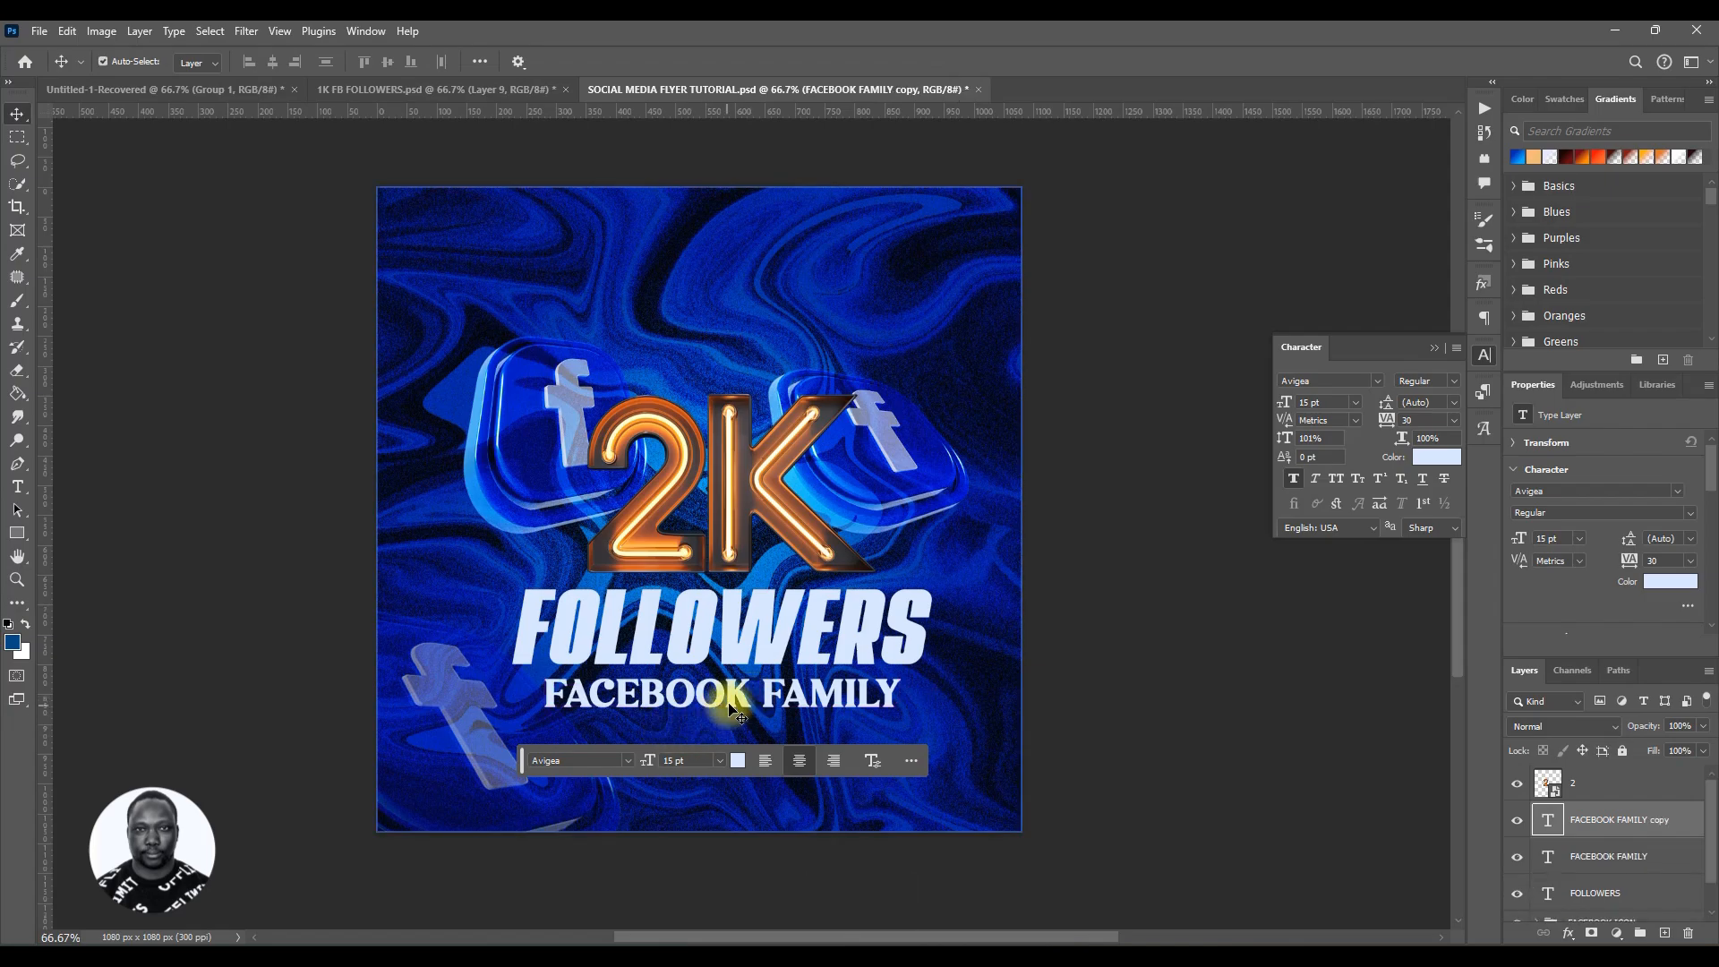
{"action": "left_click_drag", "start_coordinate": [728, 697], "coordinate": [820, 267]}
{"action": "double_click", "coordinate": [818, 262]}
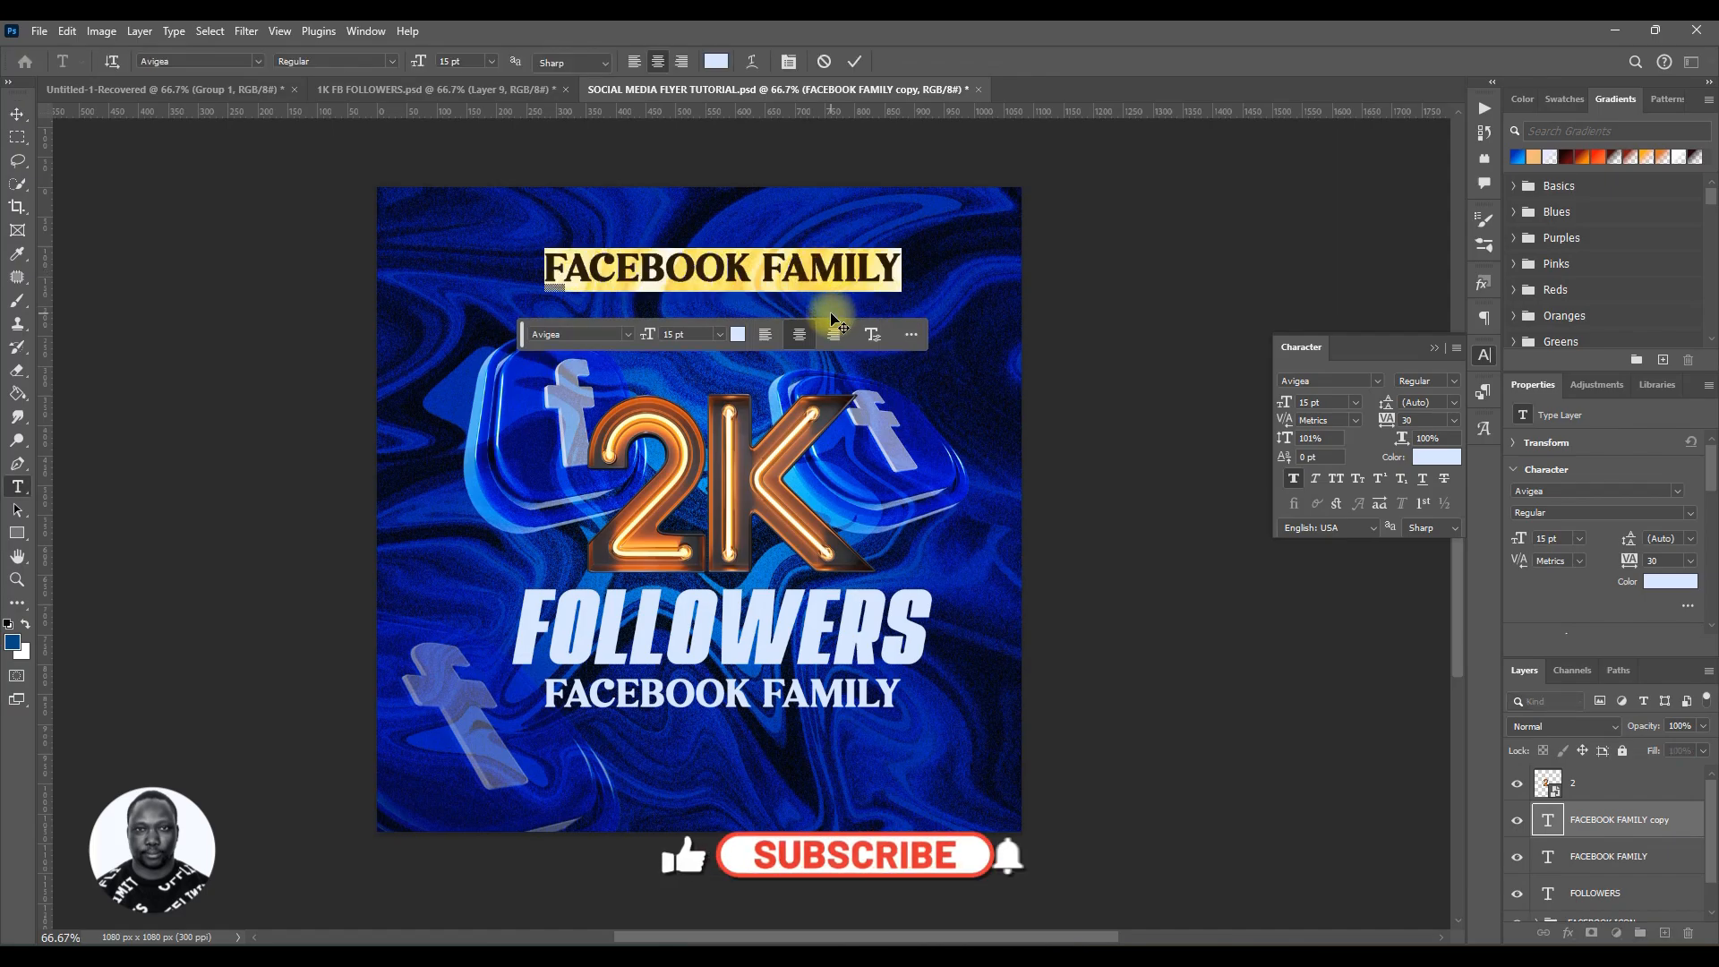
{"action": "type", "text": "Than"}
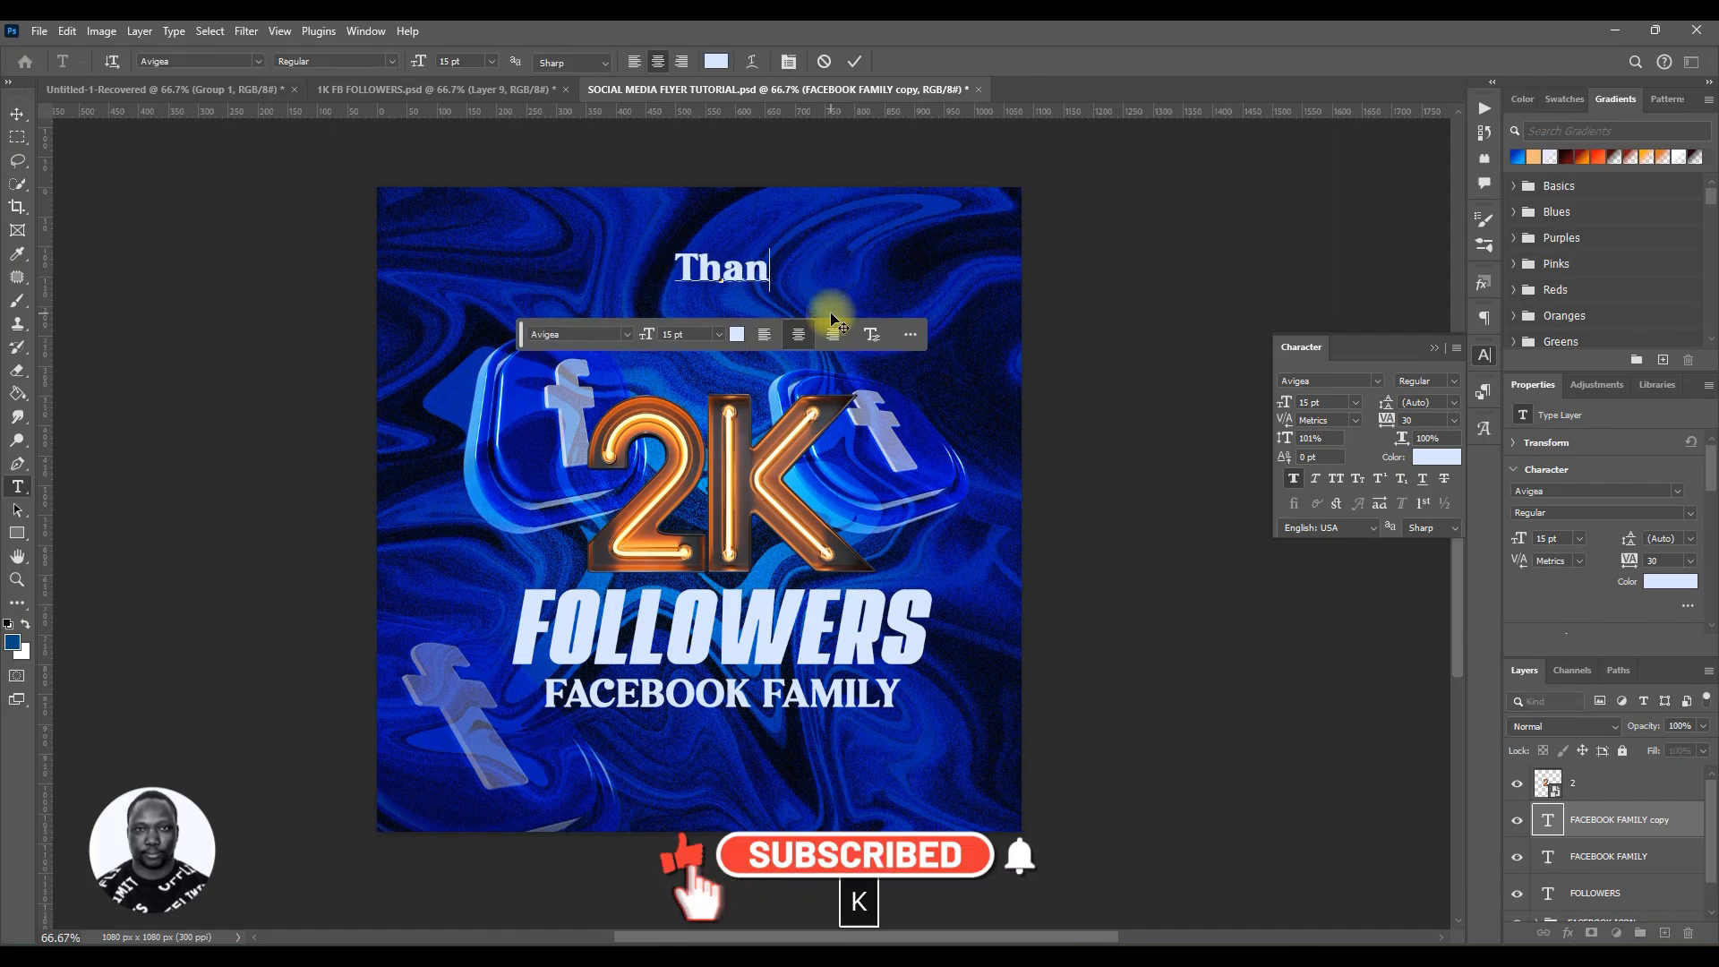
{"action": "type", "text": "k Y"}
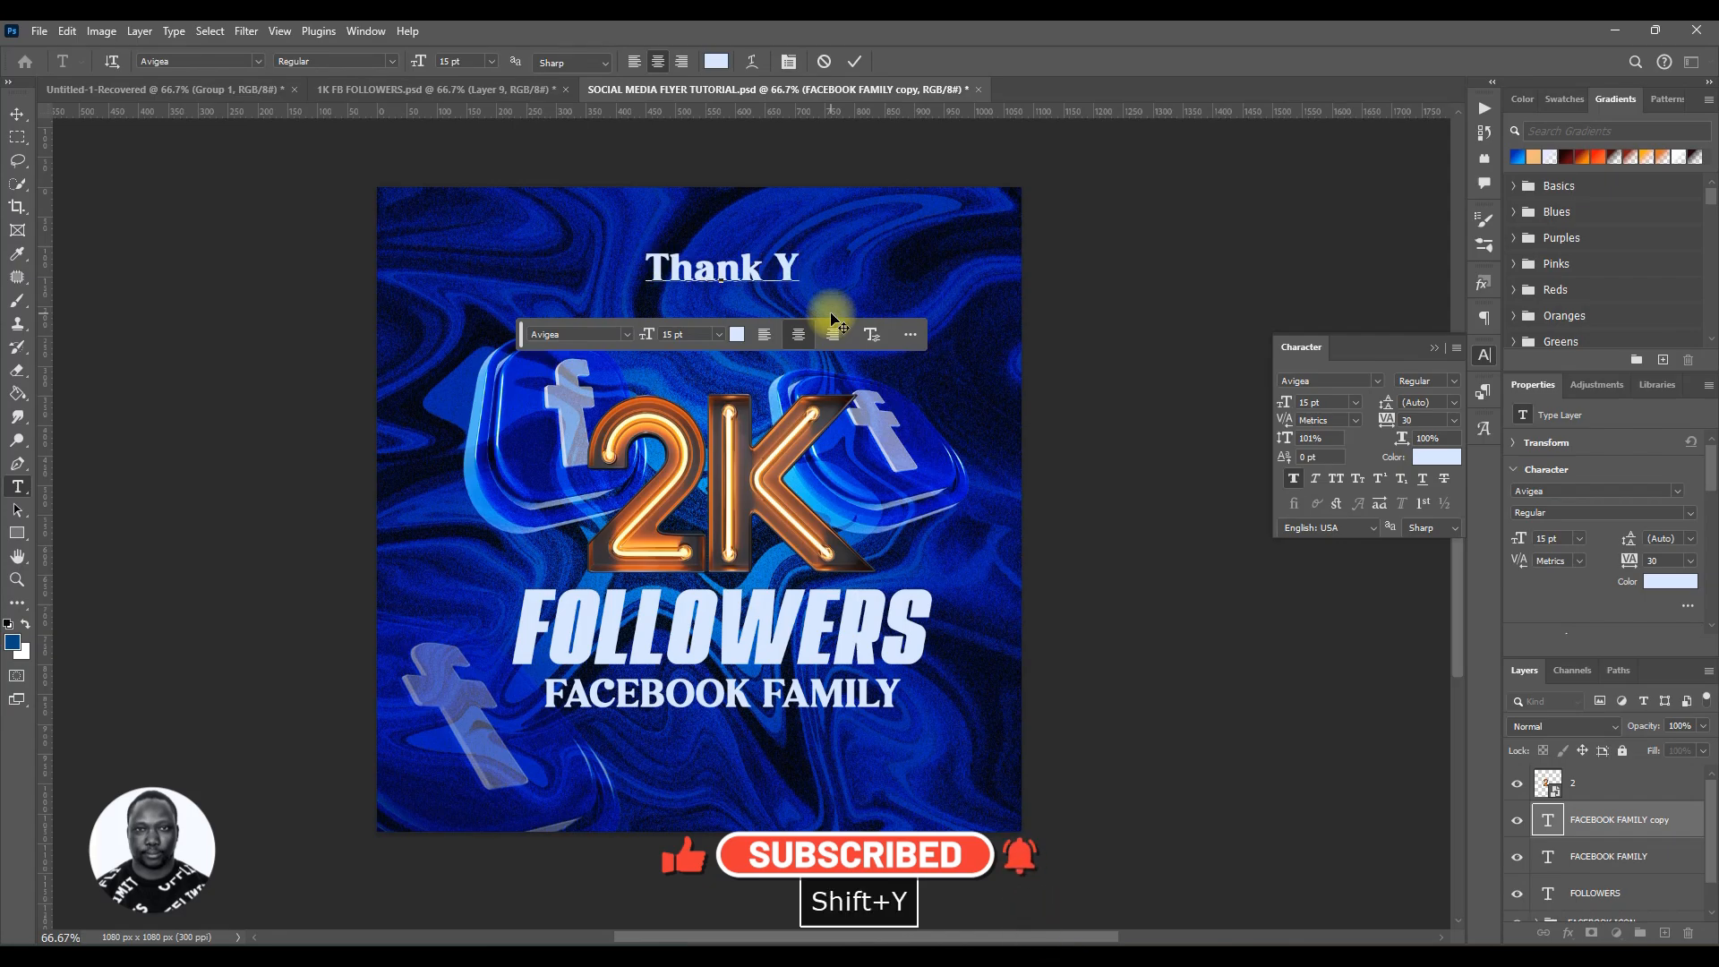
{"action": "type", "text": "ou"}
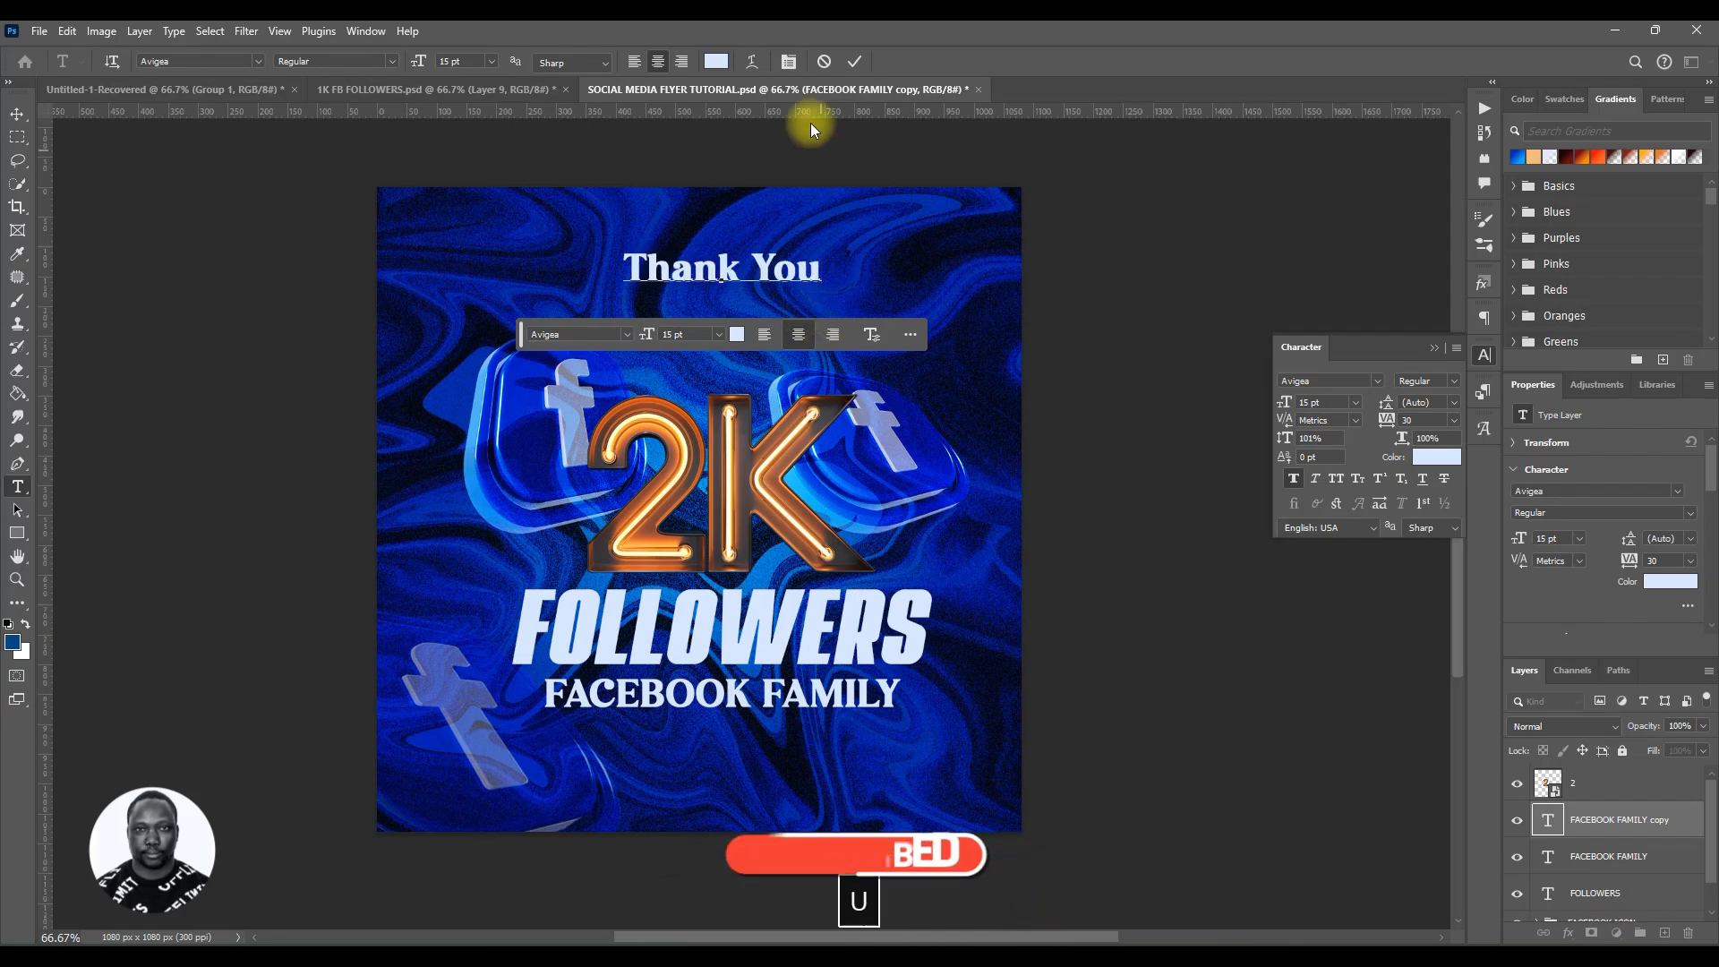
{"action": "left_click", "coordinate": [852, 61]}
{"action": "key", "text": "v"}
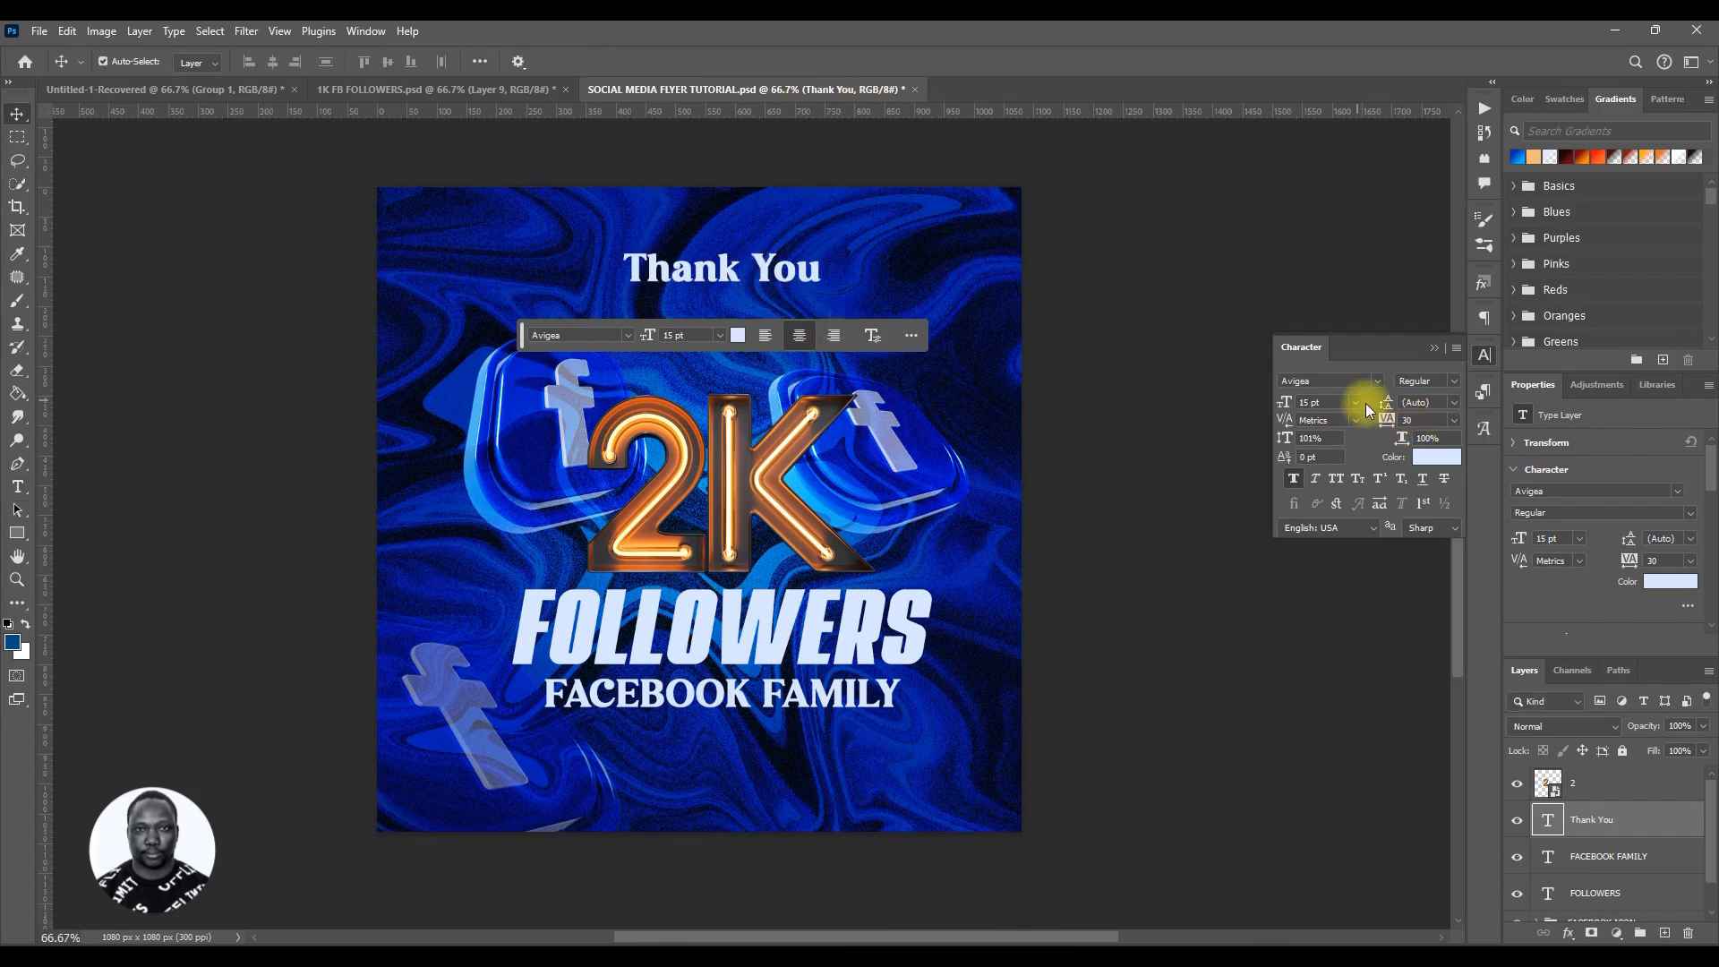
Step: Set the Thank You text's font to Batters Regular and turn off faux bold
{"action": "left_click", "coordinate": [1379, 381]}
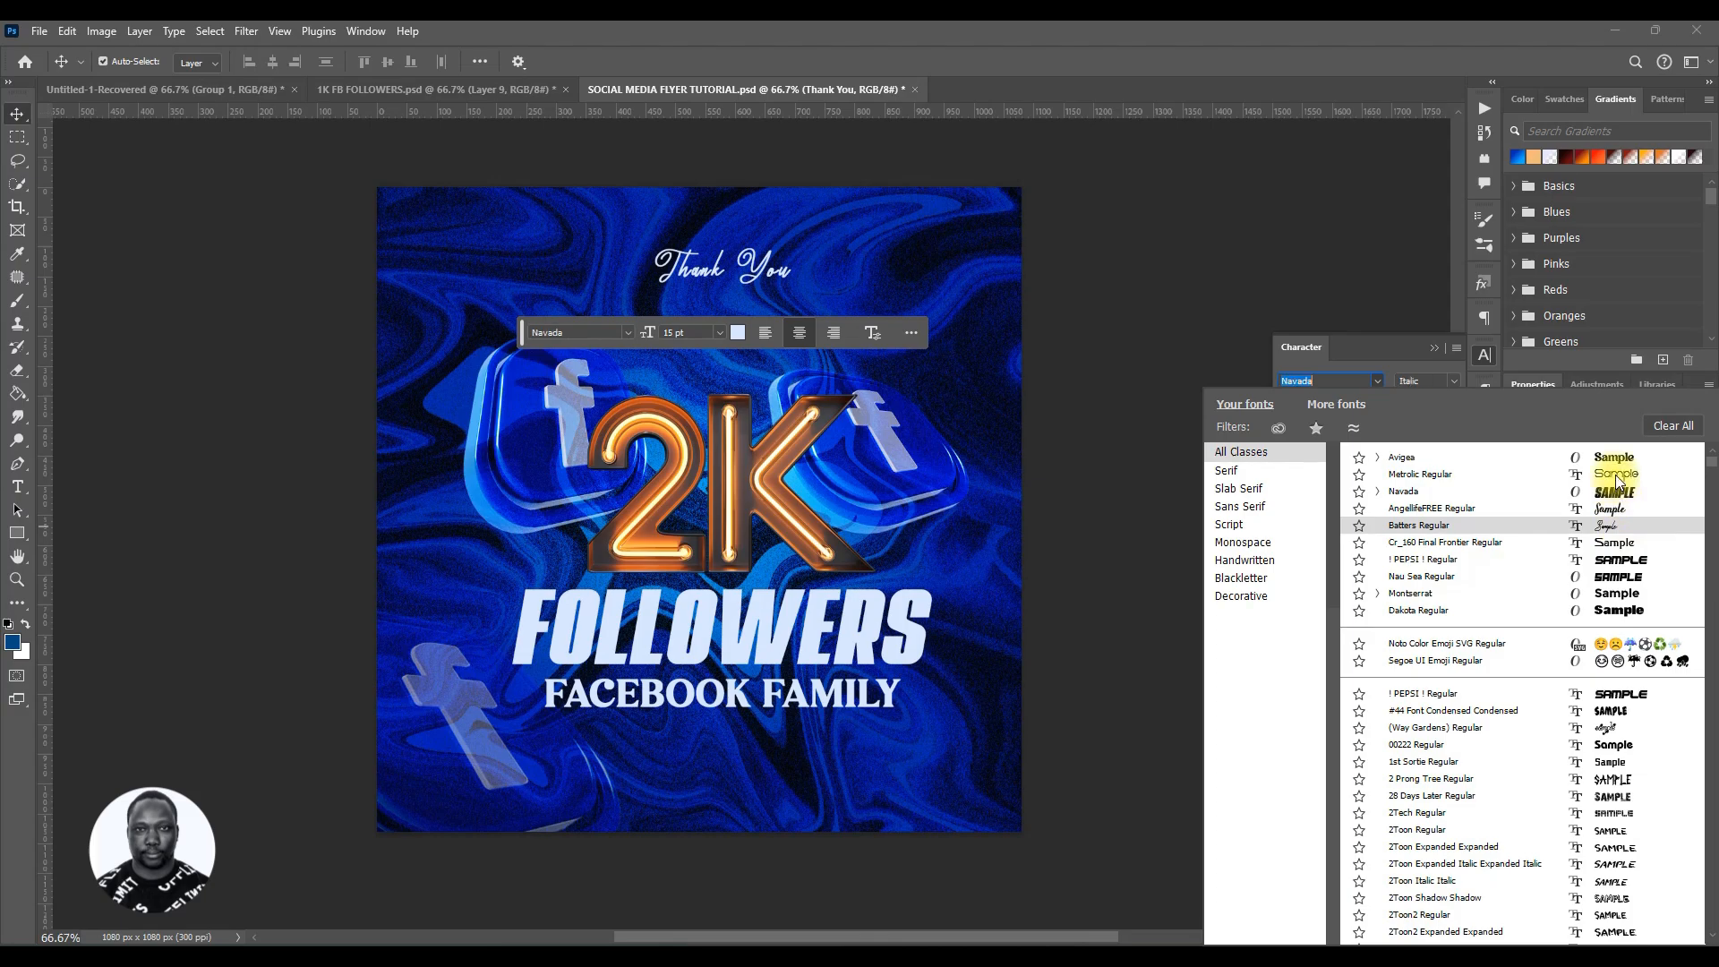
{"action": "left_click", "coordinate": [1614, 524]}
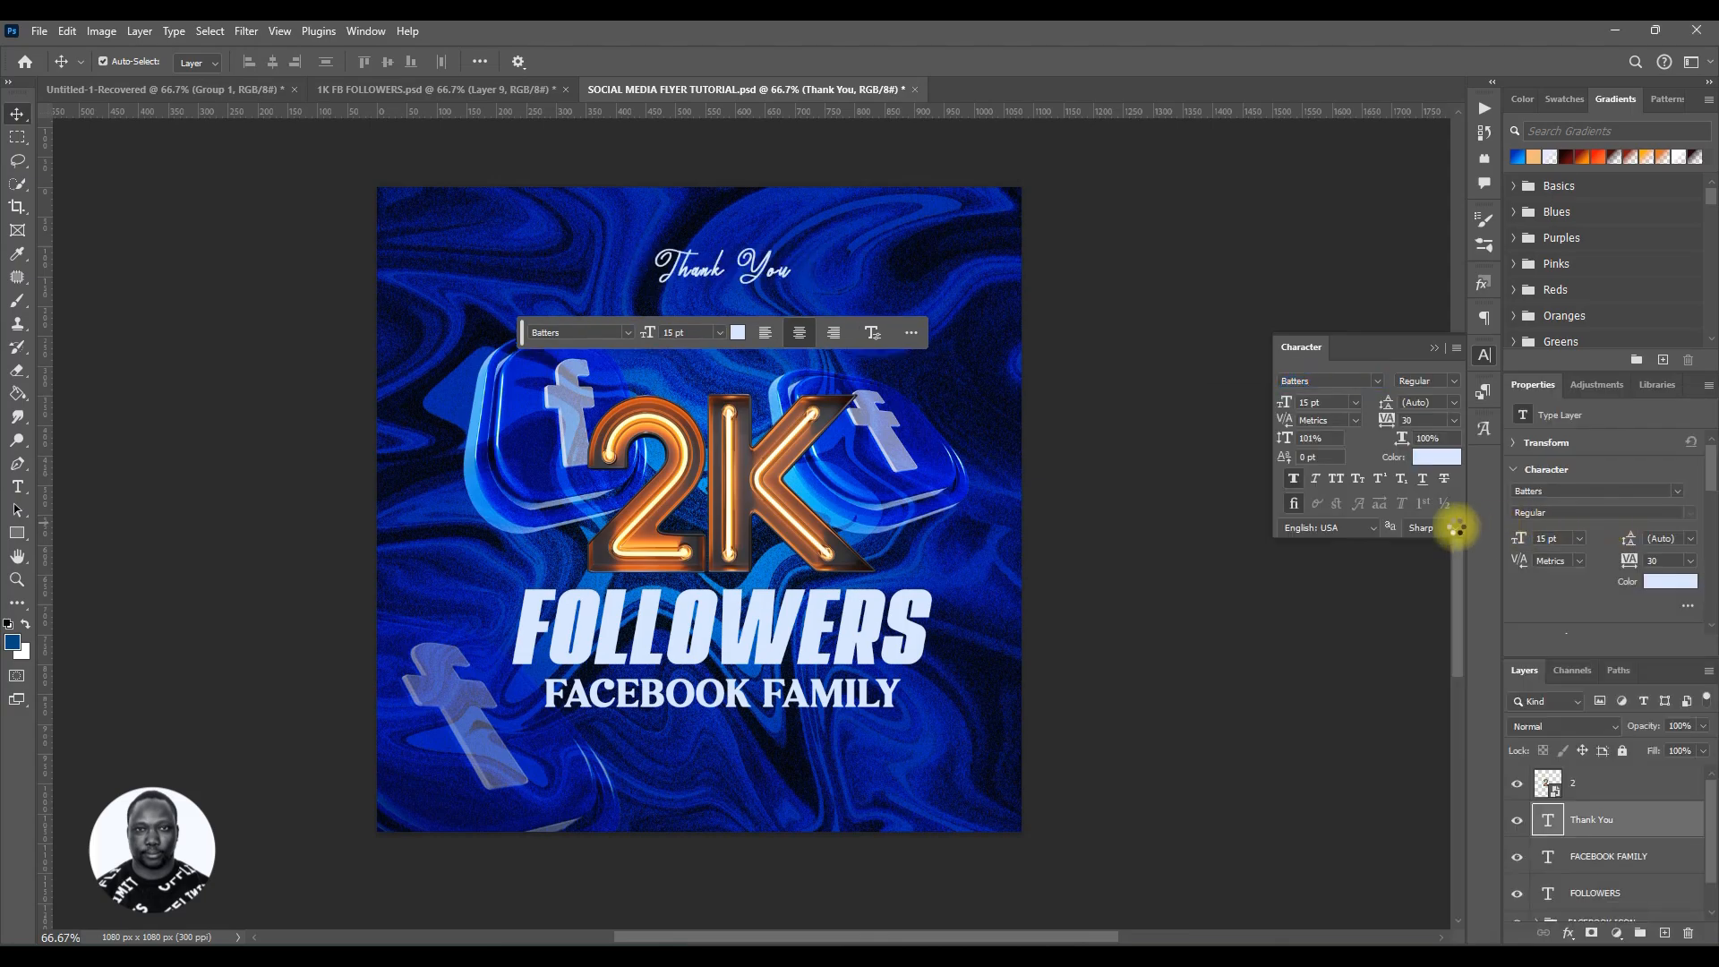
{"action": "left_click", "coordinate": [1294, 481]}
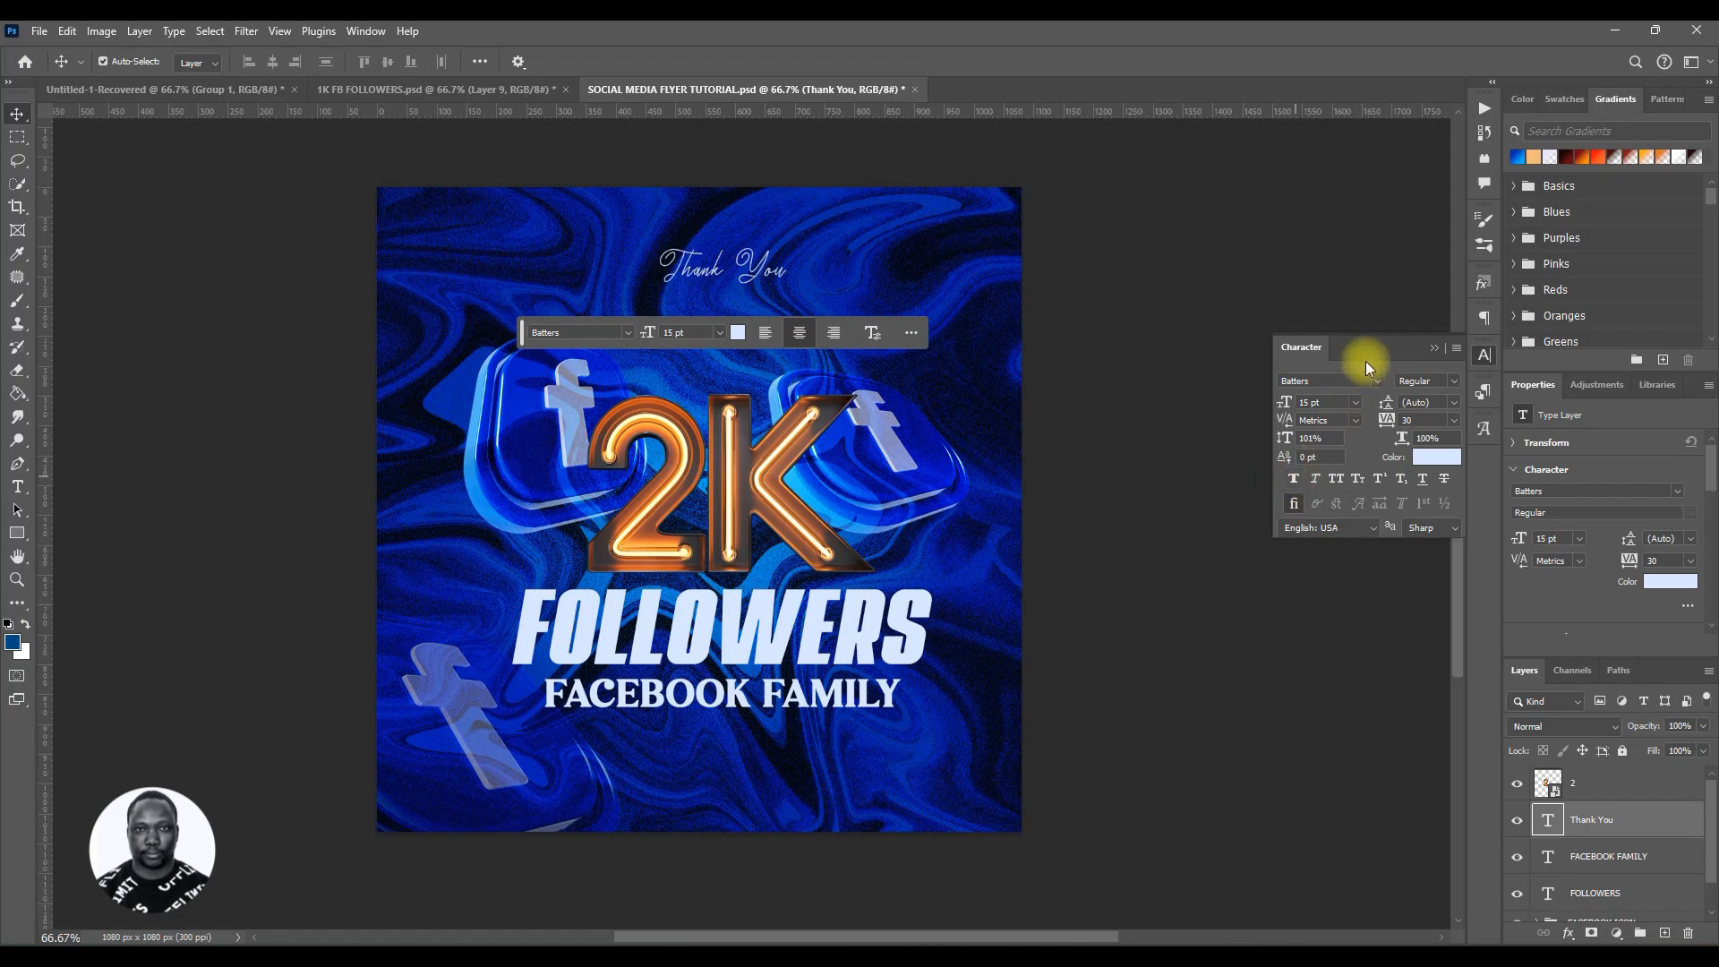
Step: Enlarge the Thank You text to 41 pt and move it down just above the 2K lettering
{"action": "left_click", "coordinate": [1316, 403]}
{"action": "type", "text": "55"}
{"action": "key", "text": "Return"}
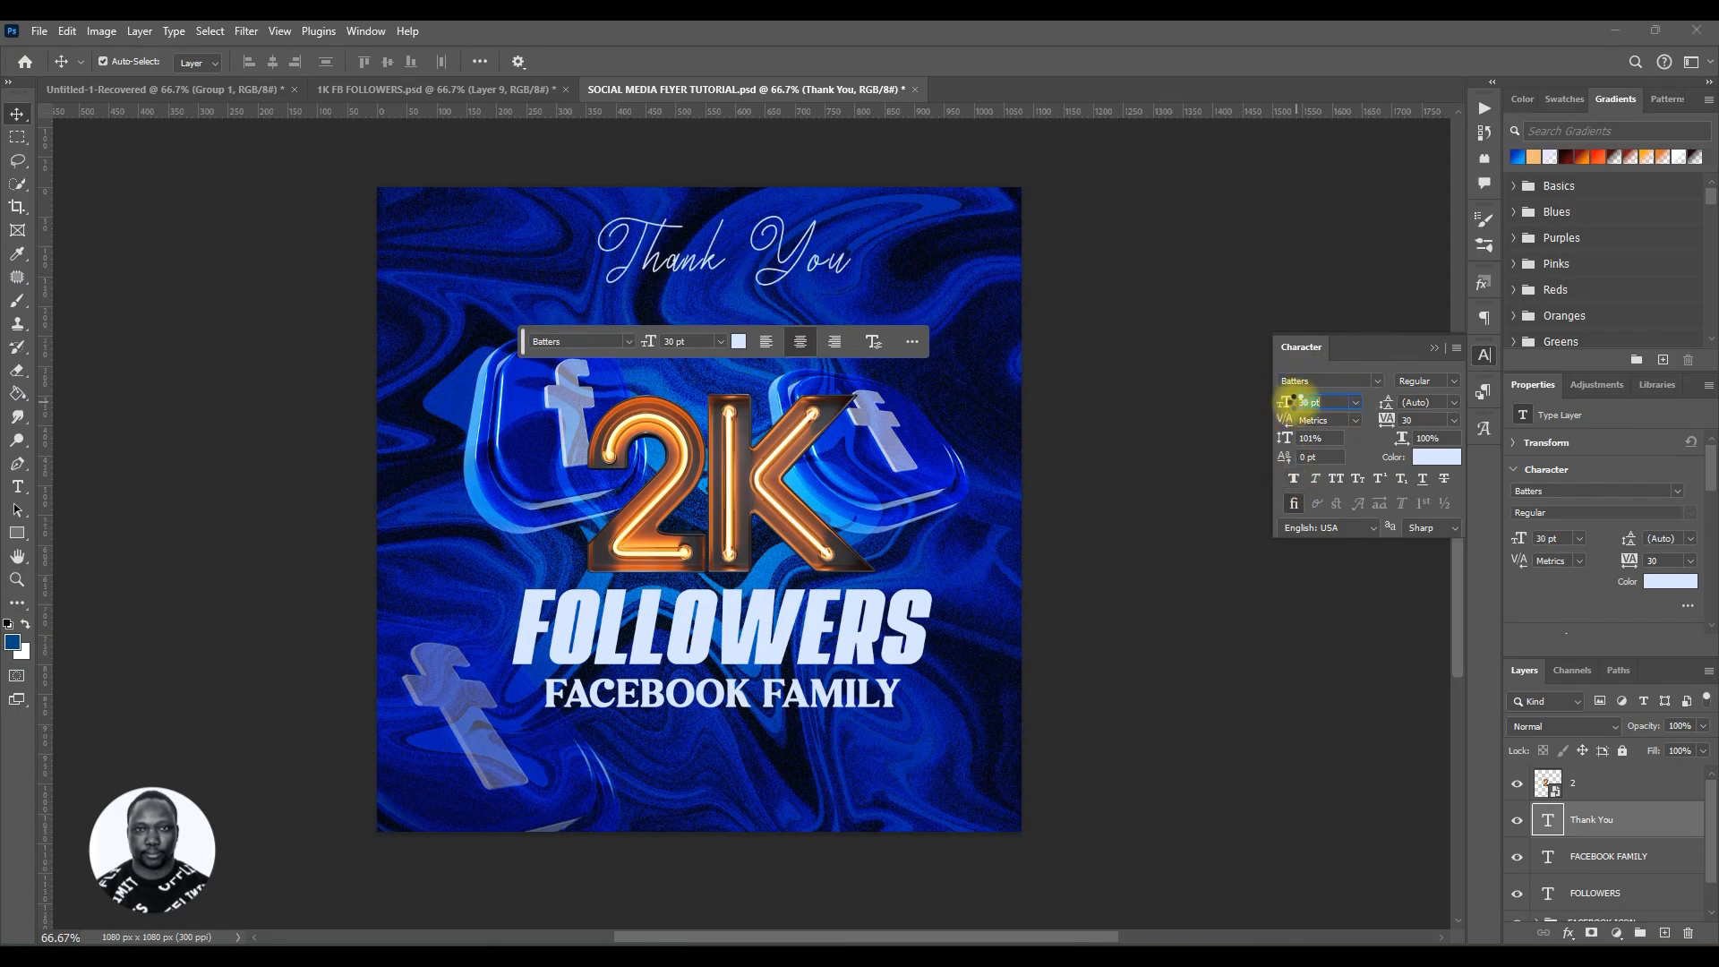
{"action": "left_click_drag", "start_coordinate": [1319, 403], "coordinate": [1285, 404]}
{"action": "left_click_drag", "start_coordinate": [835, 246], "coordinate": [847, 313]}
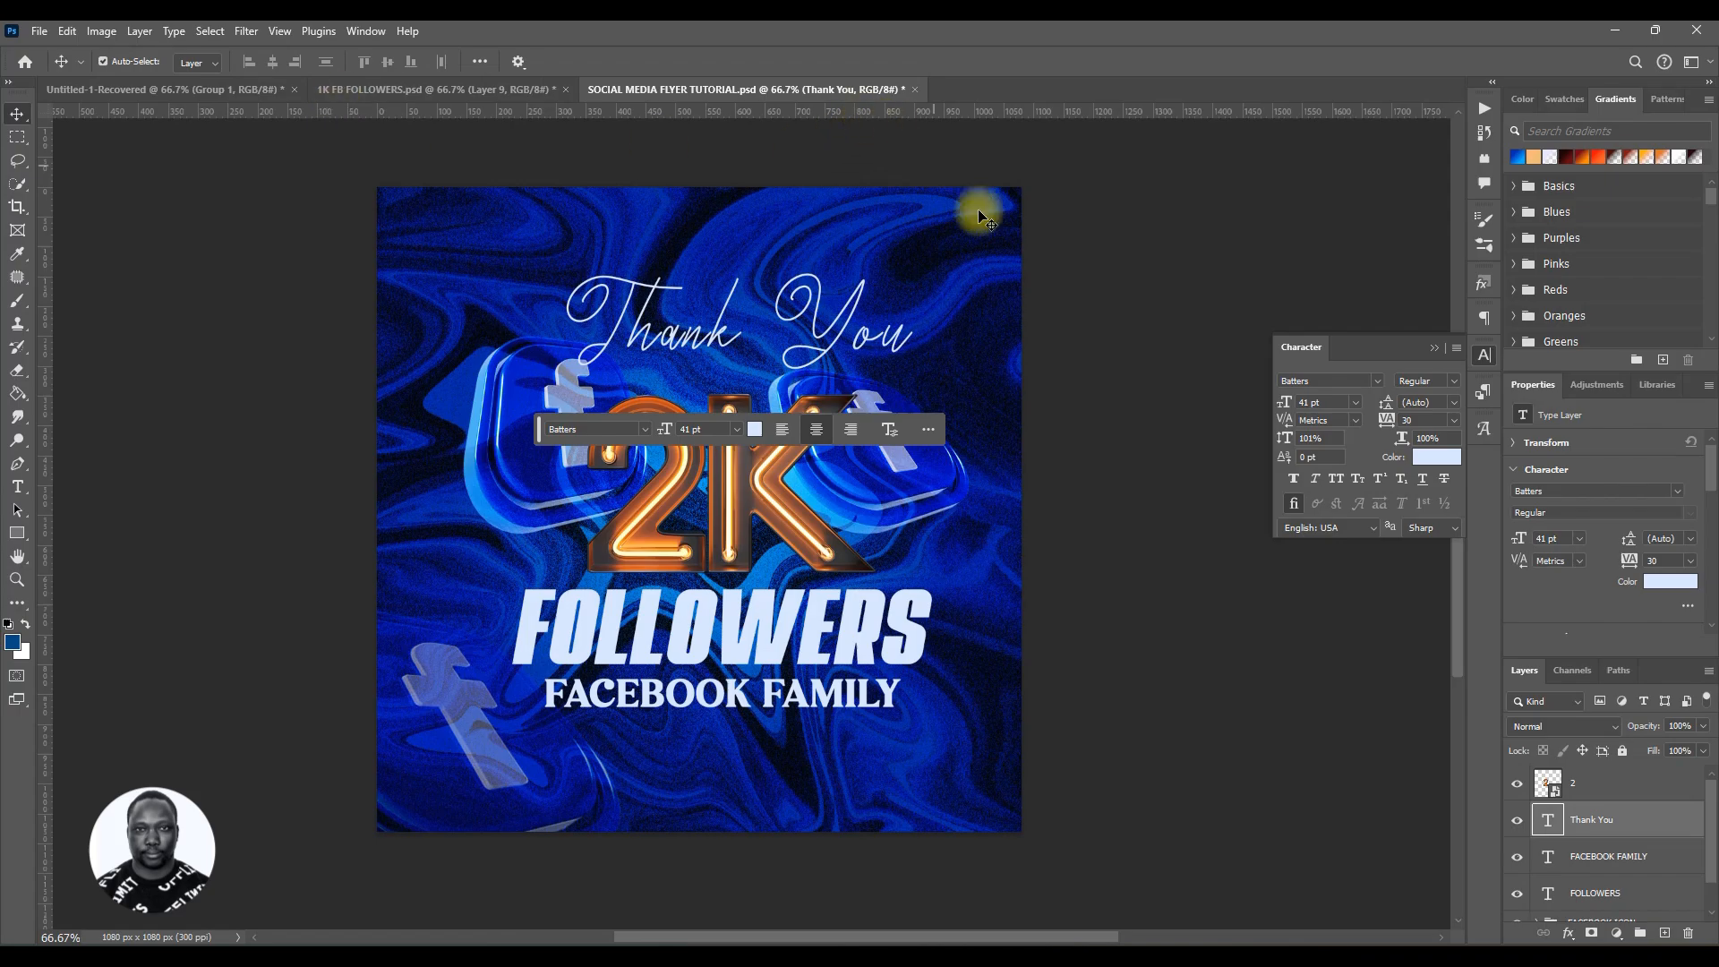
Step: Preview other fonts for Thank You, keep Batters Regular, and nudge the text slightly up
{"action": "left_click", "coordinate": [1377, 385]}
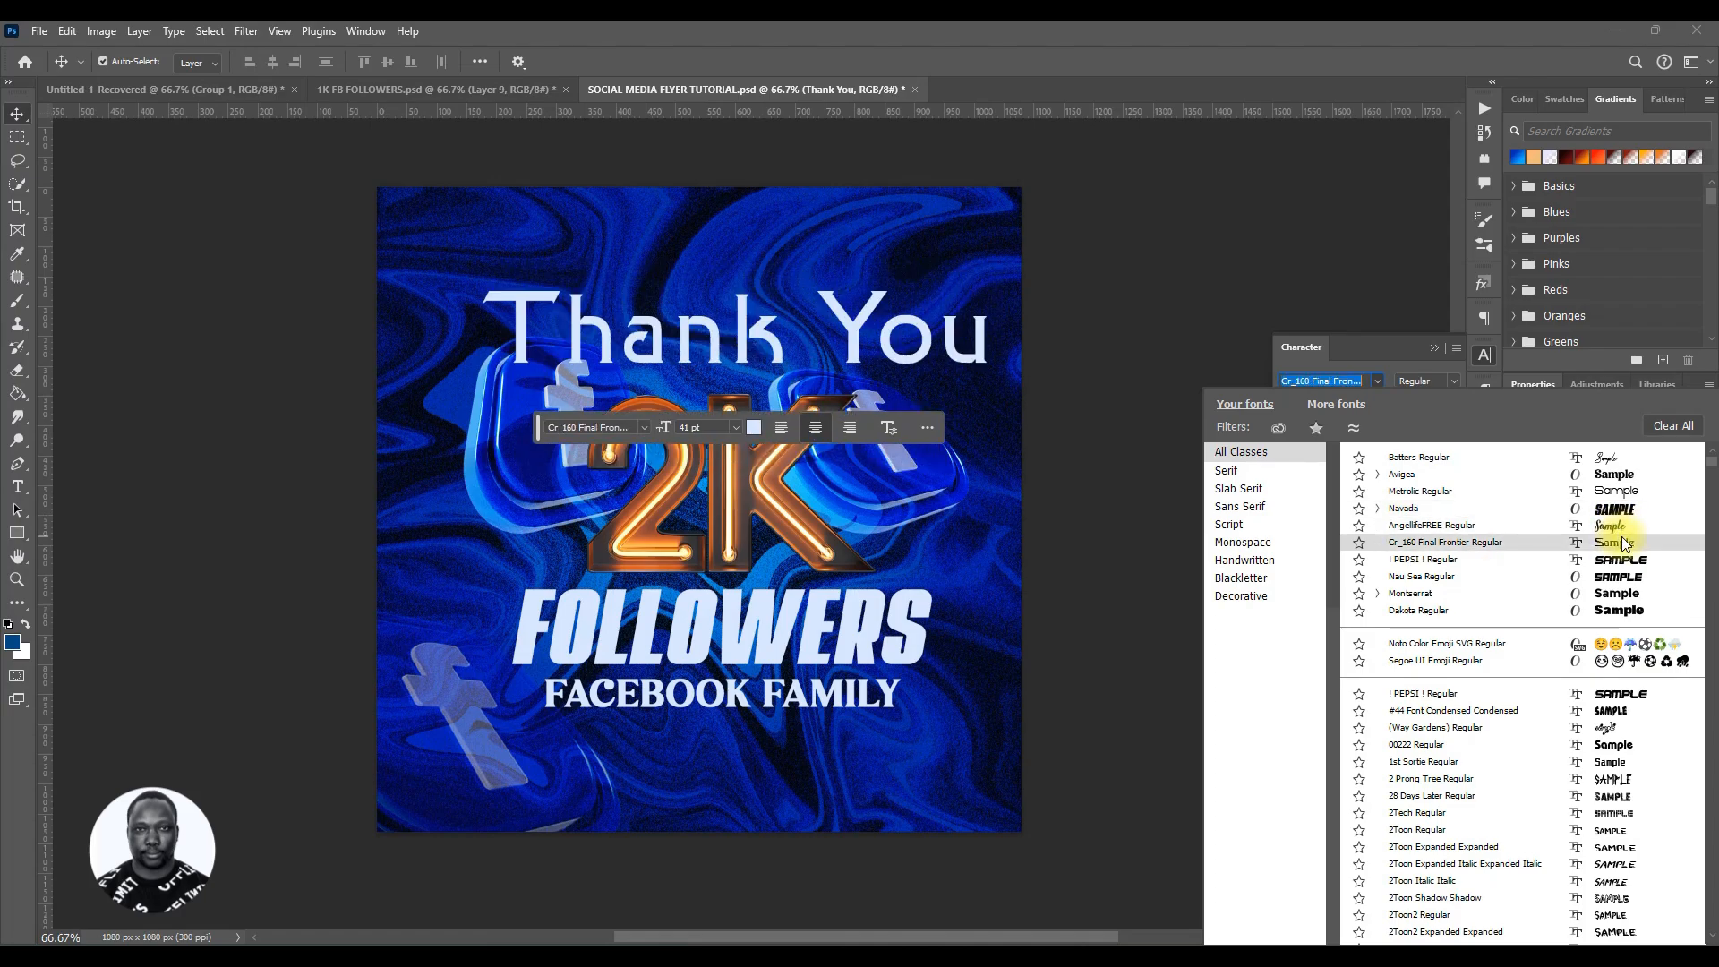
{"action": "left_click_drag", "start_coordinate": [1710, 470], "coordinate": [1710, 493]}
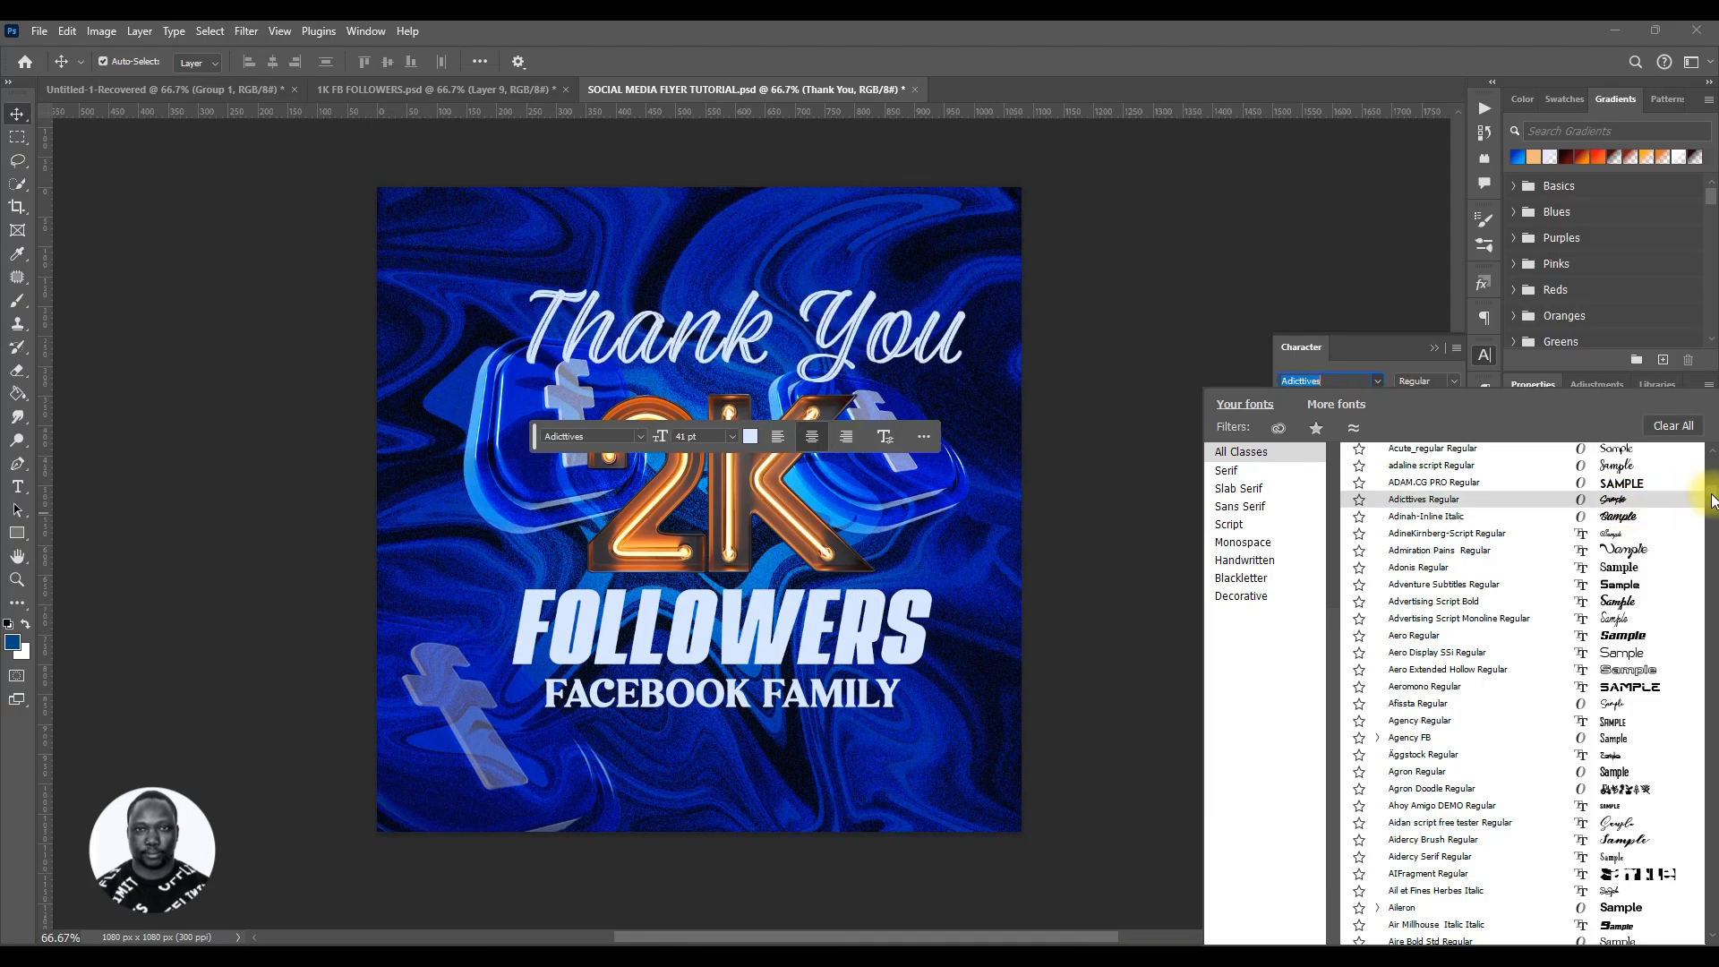
{"action": "left_click_drag", "start_coordinate": [1712, 493], "coordinate": [1711, 458]}
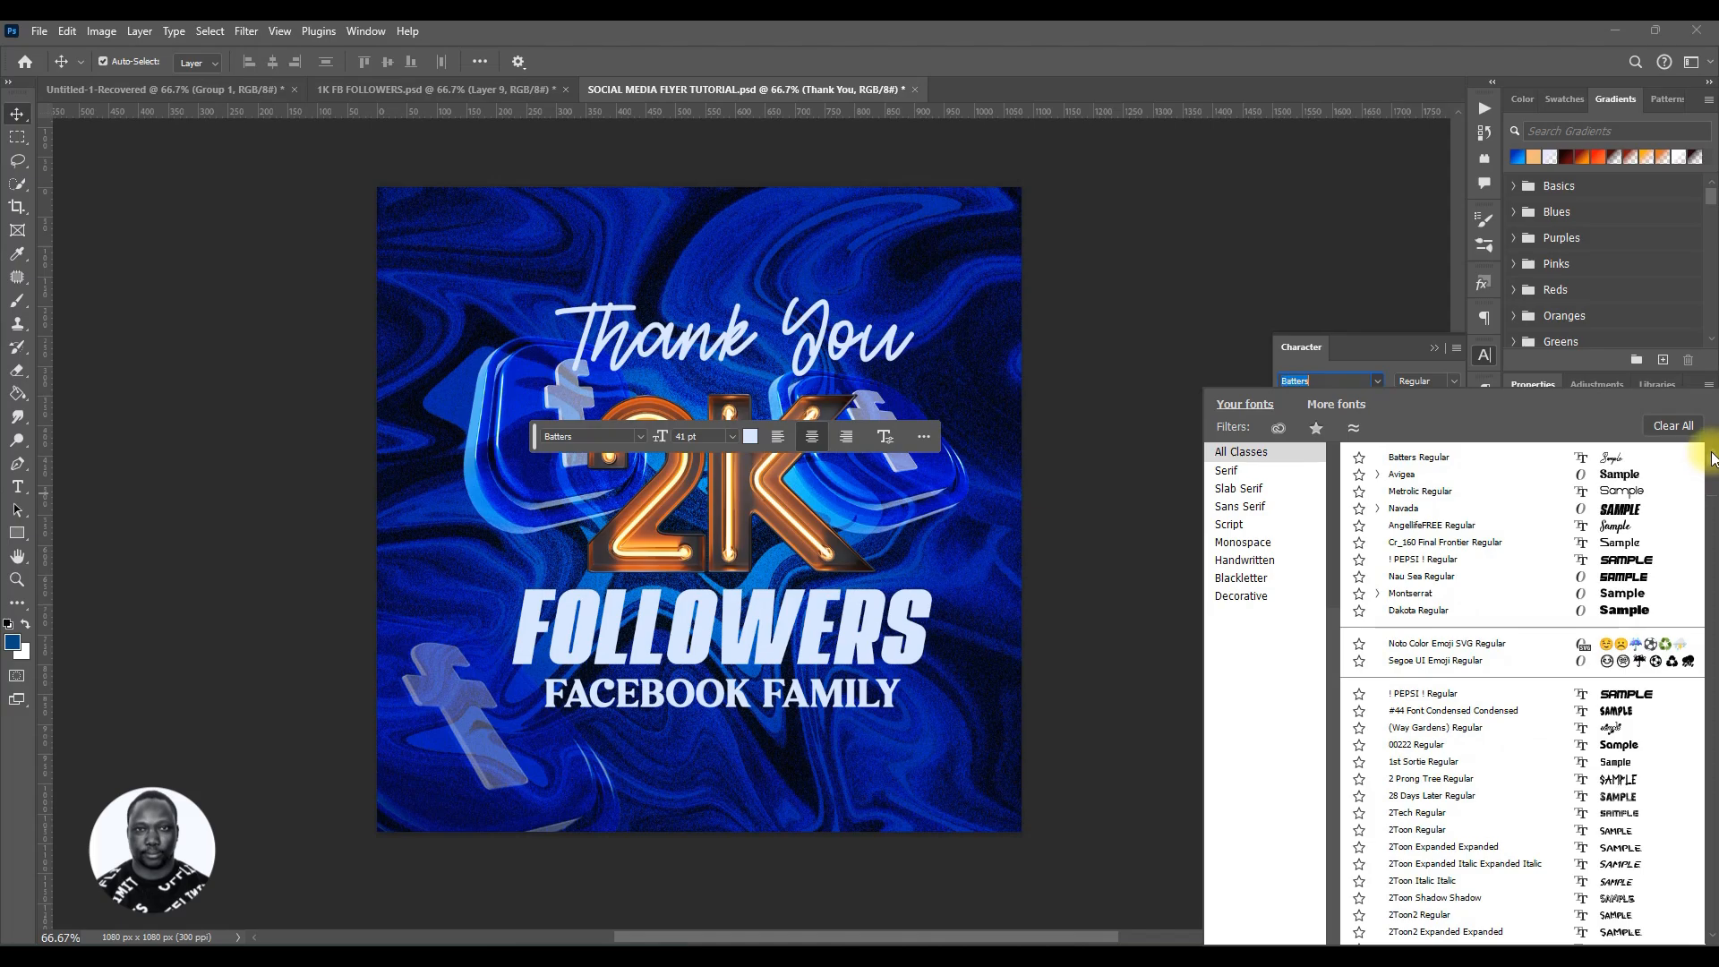
{"action": "left_click", "coordinate": [1638, 457]}
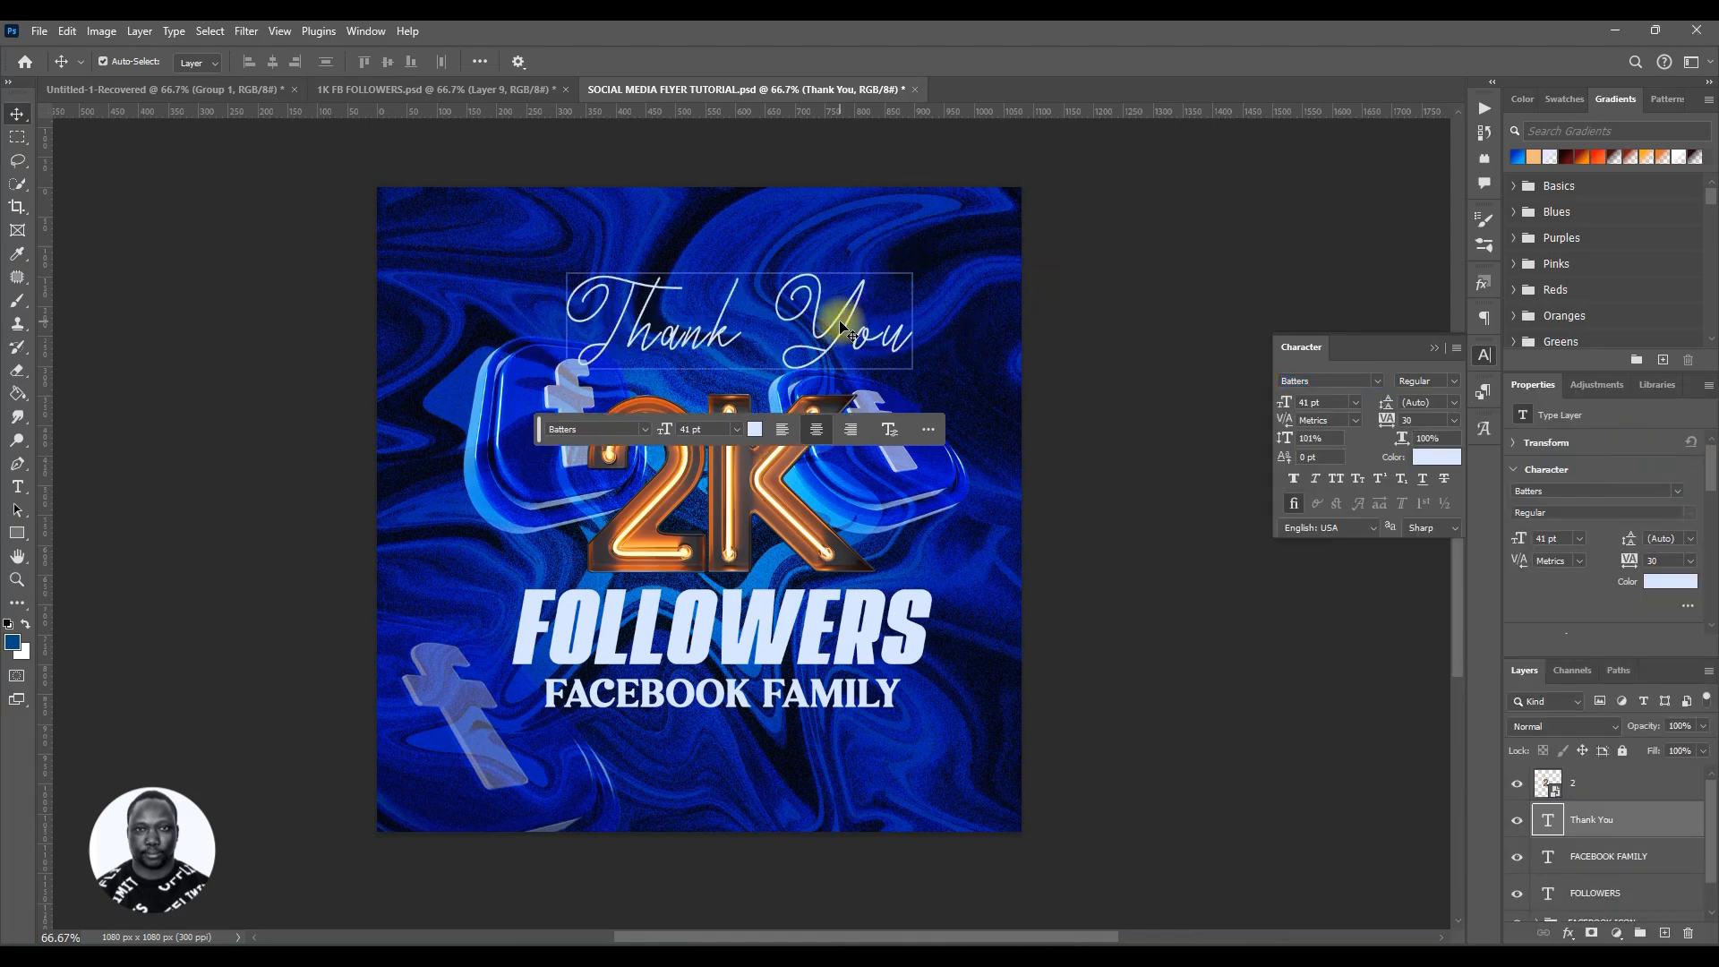
{"action": "mouse_move", "coordinate": [847, 322]}
{"action": "left_mouse_down"}
{"action": "mouse_move", "coordinate": [831, 331]}
{"action": "mouse_move", "coordinate": [827, 310]}
{"action": "left_mouse_up"}
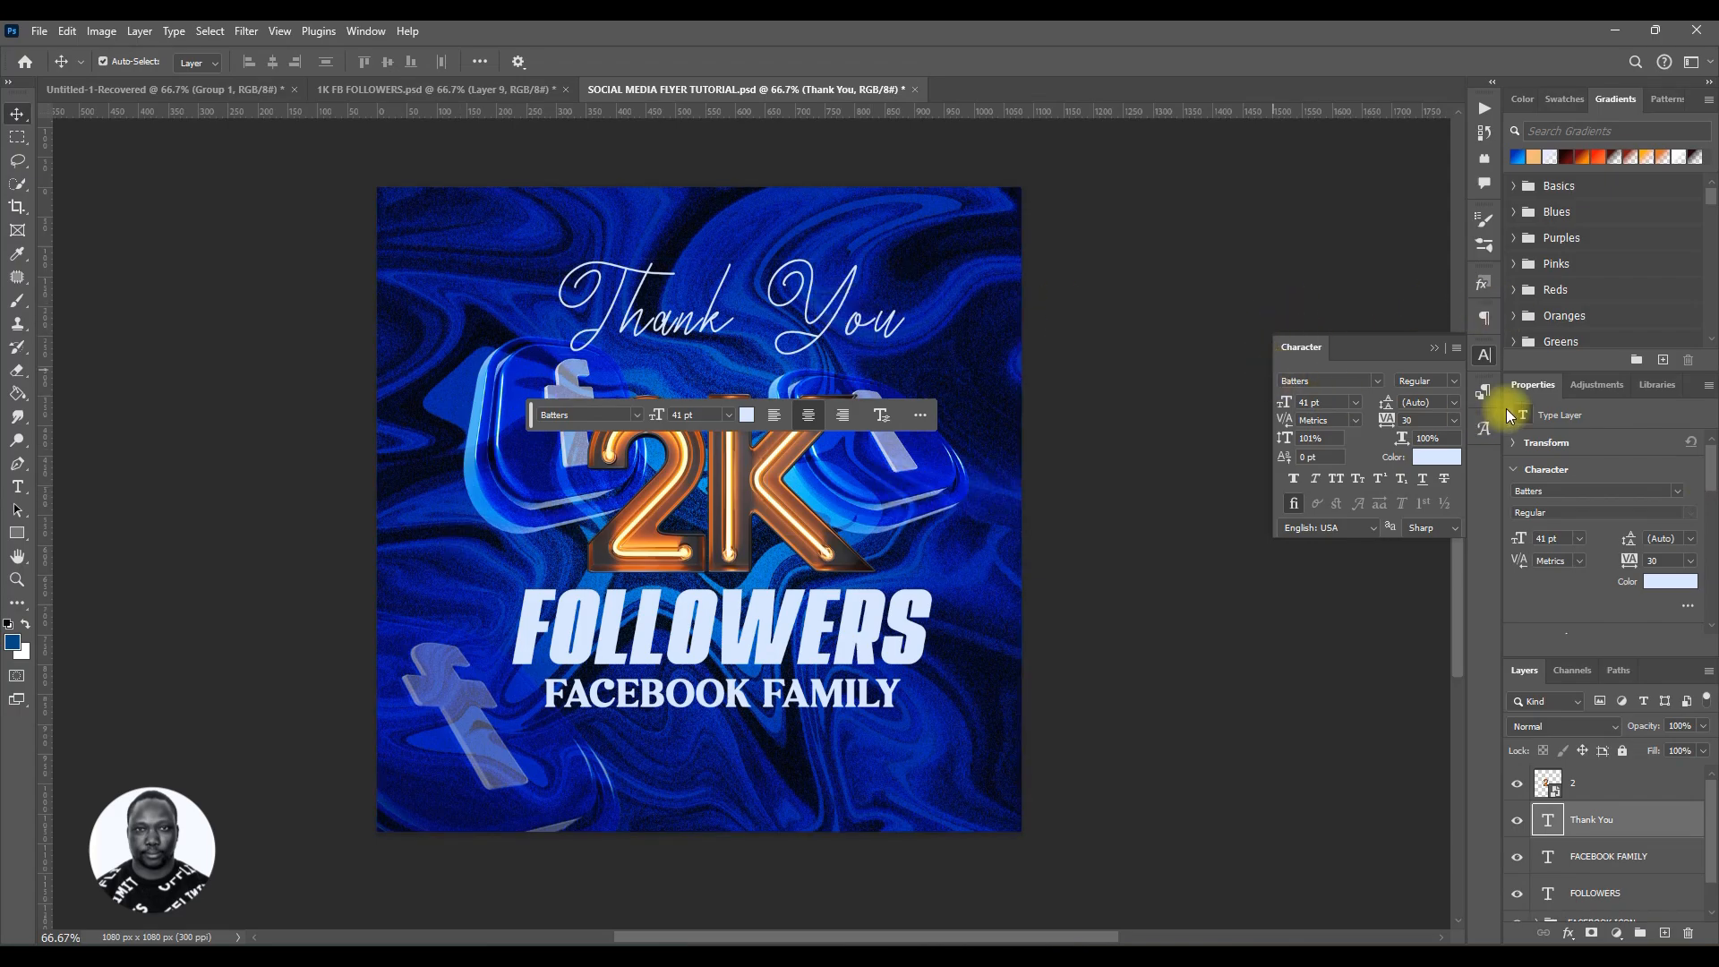
Step: Scroll through the font list and set the Thank You text to Aistterik Regular
{"action": "left_click", "coordinate": [1379, 382]}
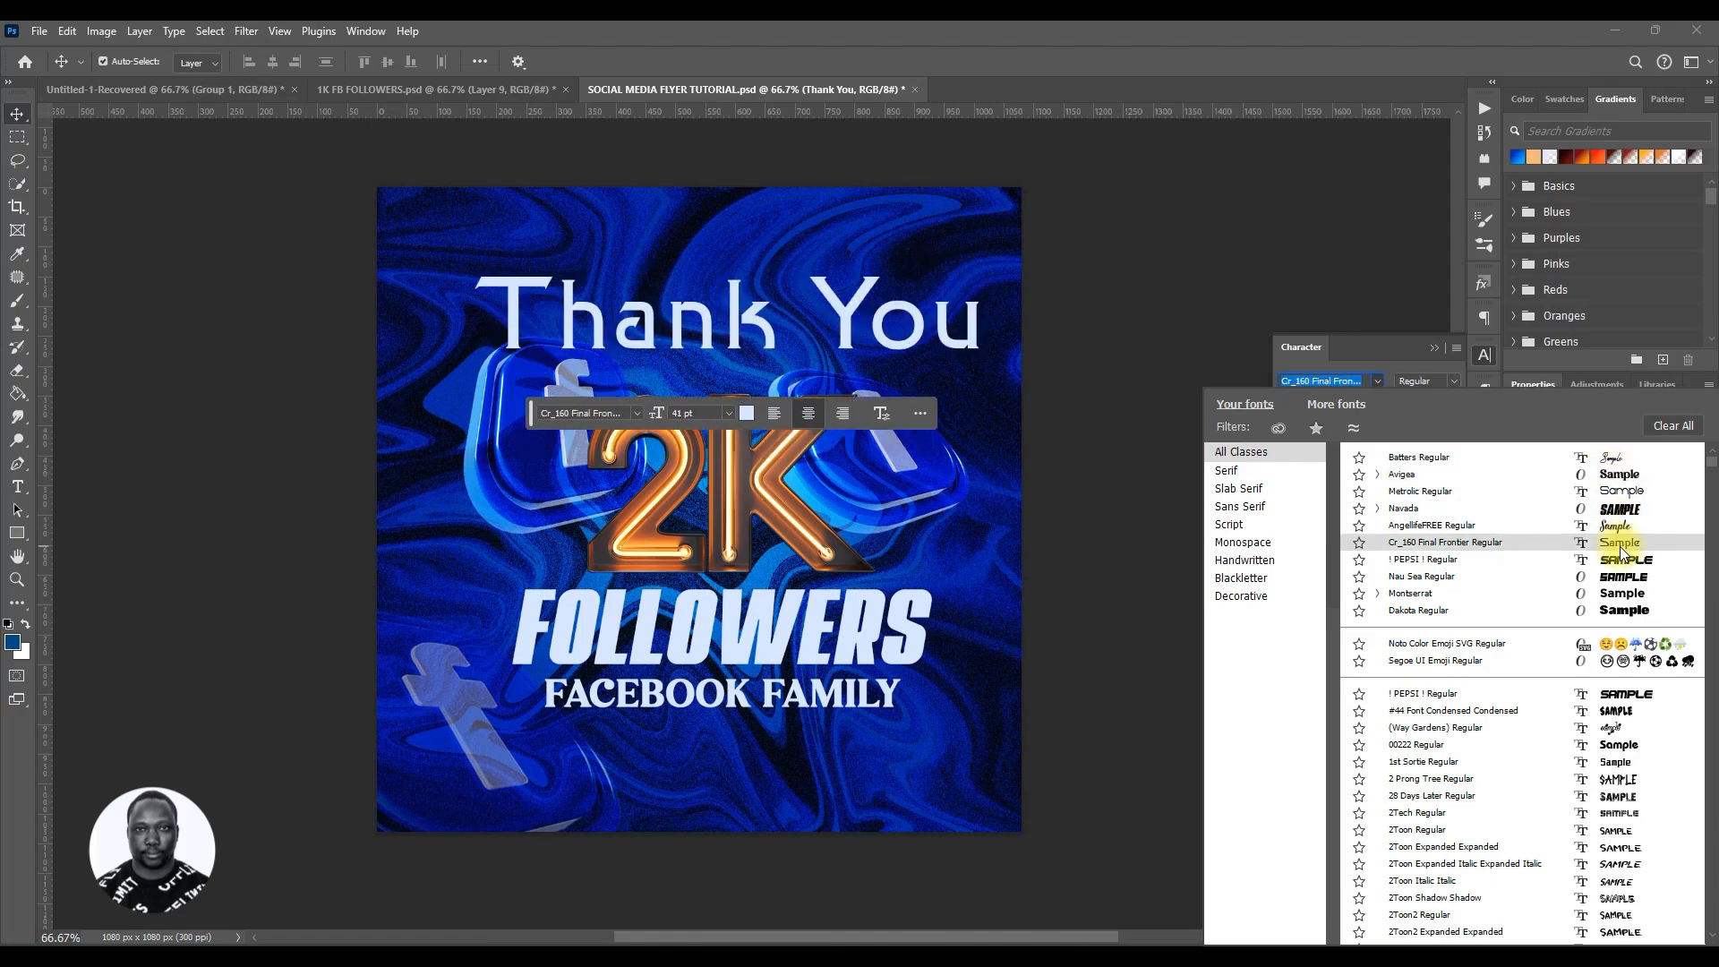
{"action": "scroll", "coordinate": [1636, 647], "scroll_direction": "down", "scroll_amount": 8}
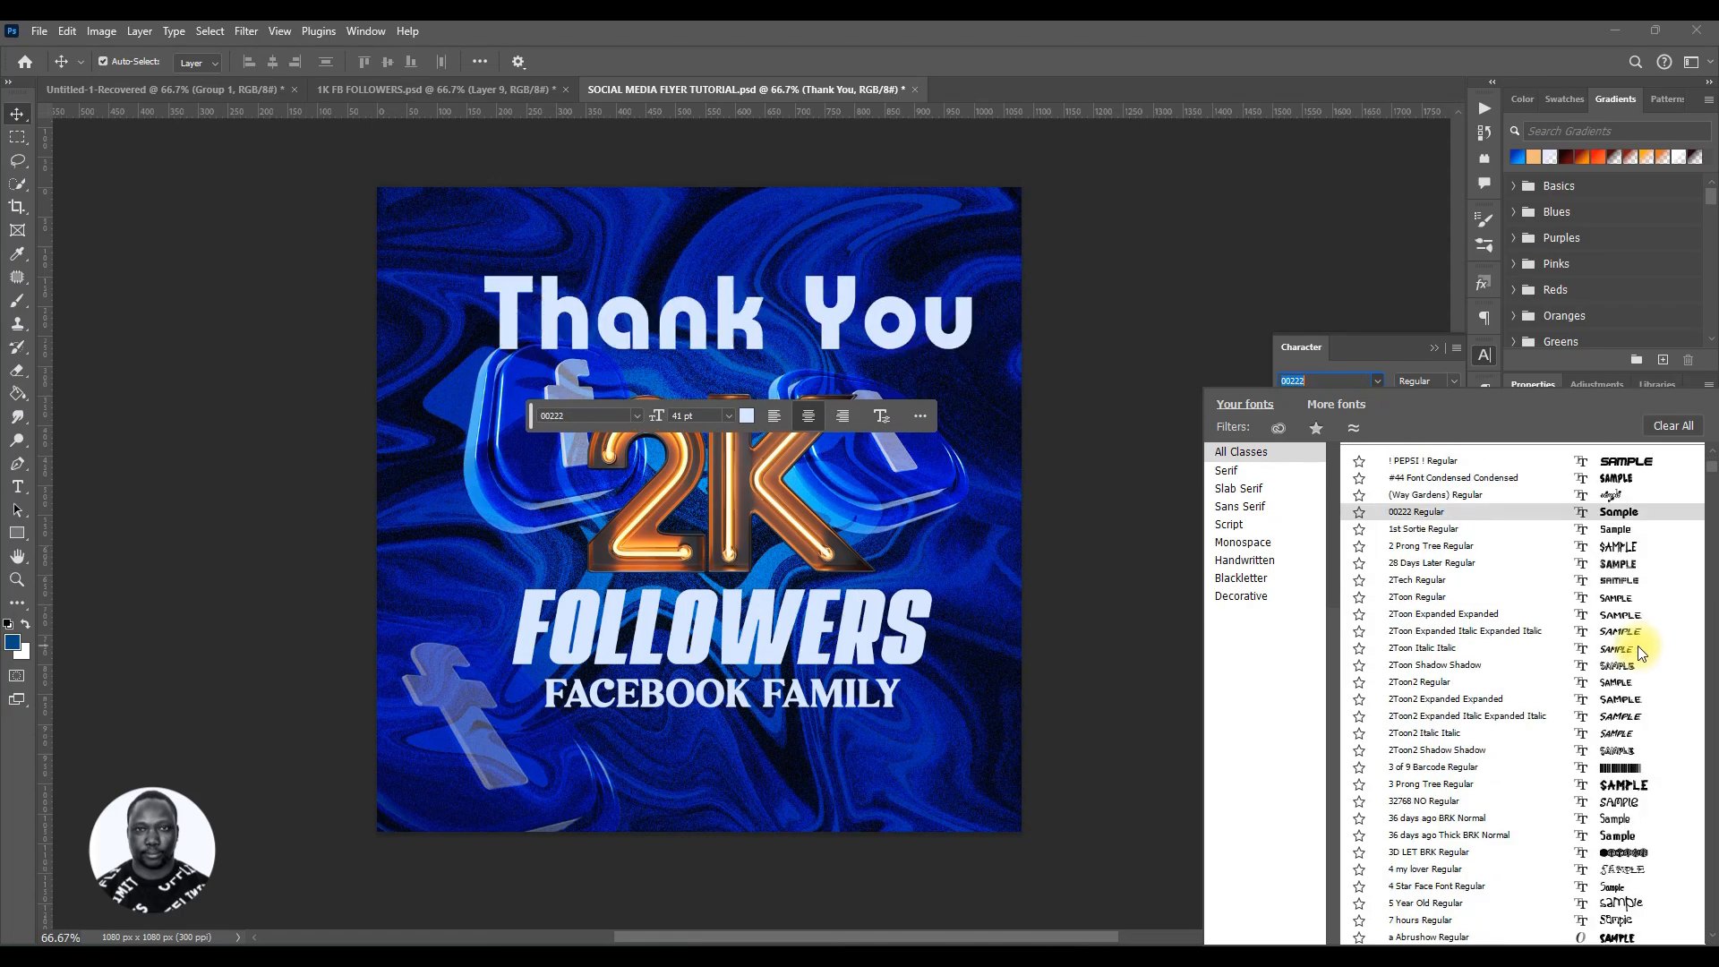
{"action": "scroll", "coordinate": [1642, 658], "scroll_direction": "down", "scroll_amount": 9}
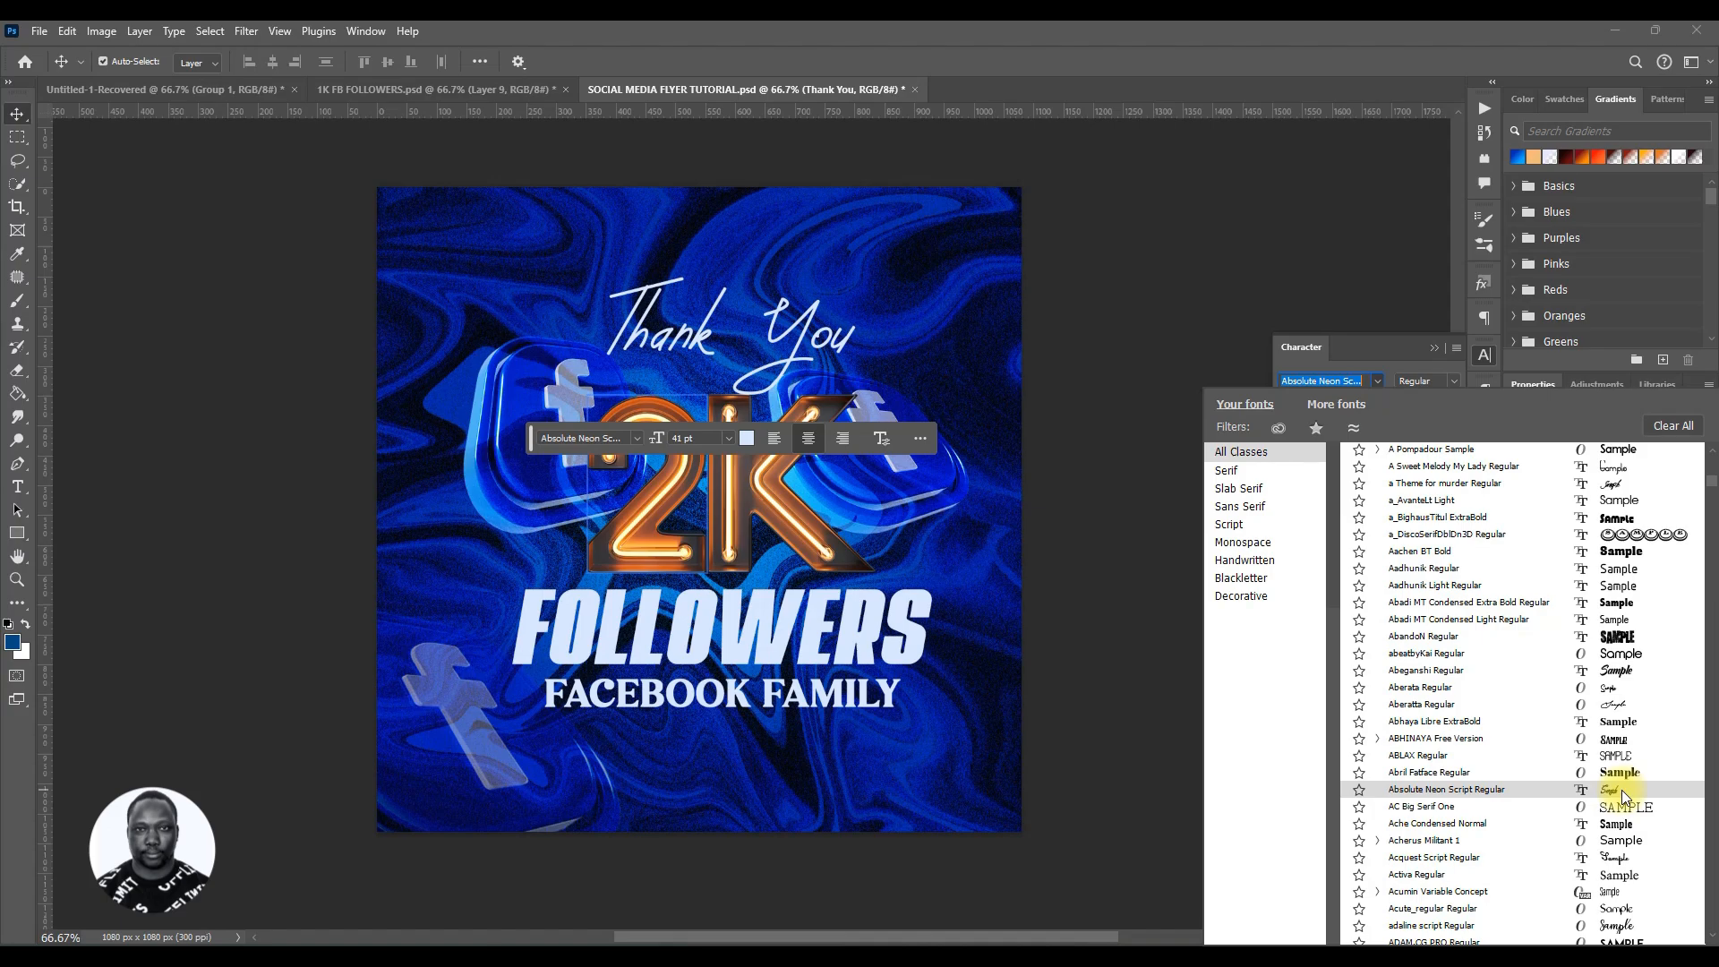
{"action": "scroll", "coordinate": [1620, 789], "scroll_direction": "down", "scroll_amount": 4}
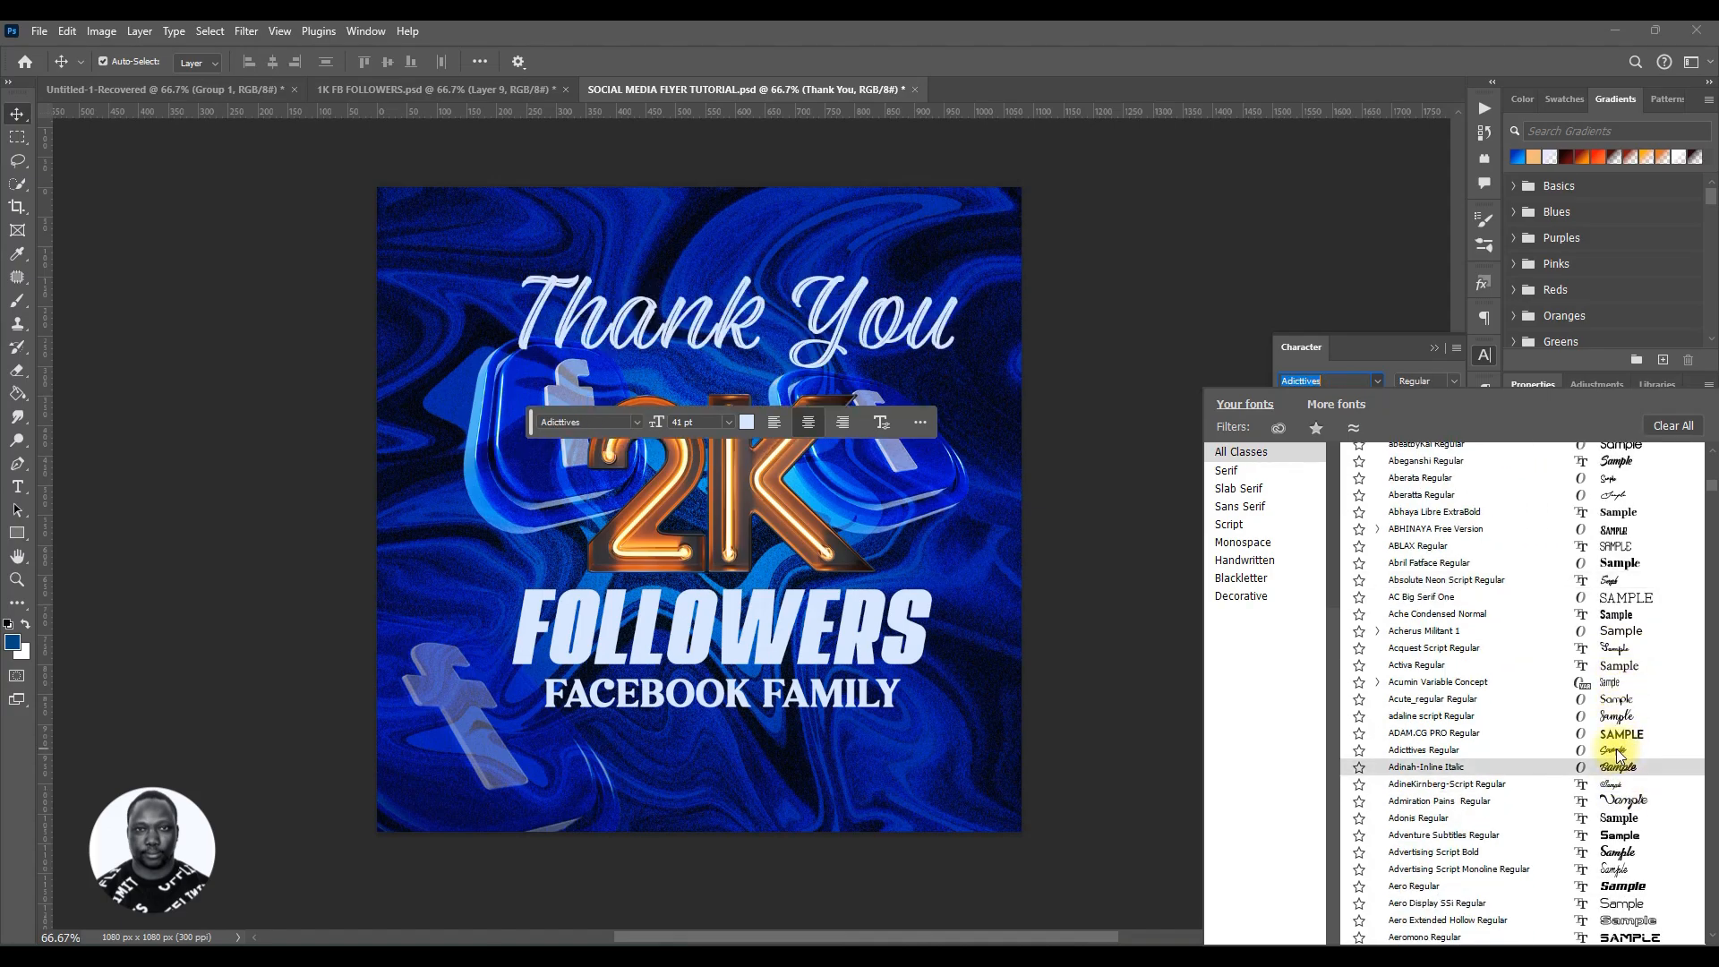
{"action": "scroll", "coordinate": [1622, 763], "scroll_direction": "down", "scroll_amount": 2}
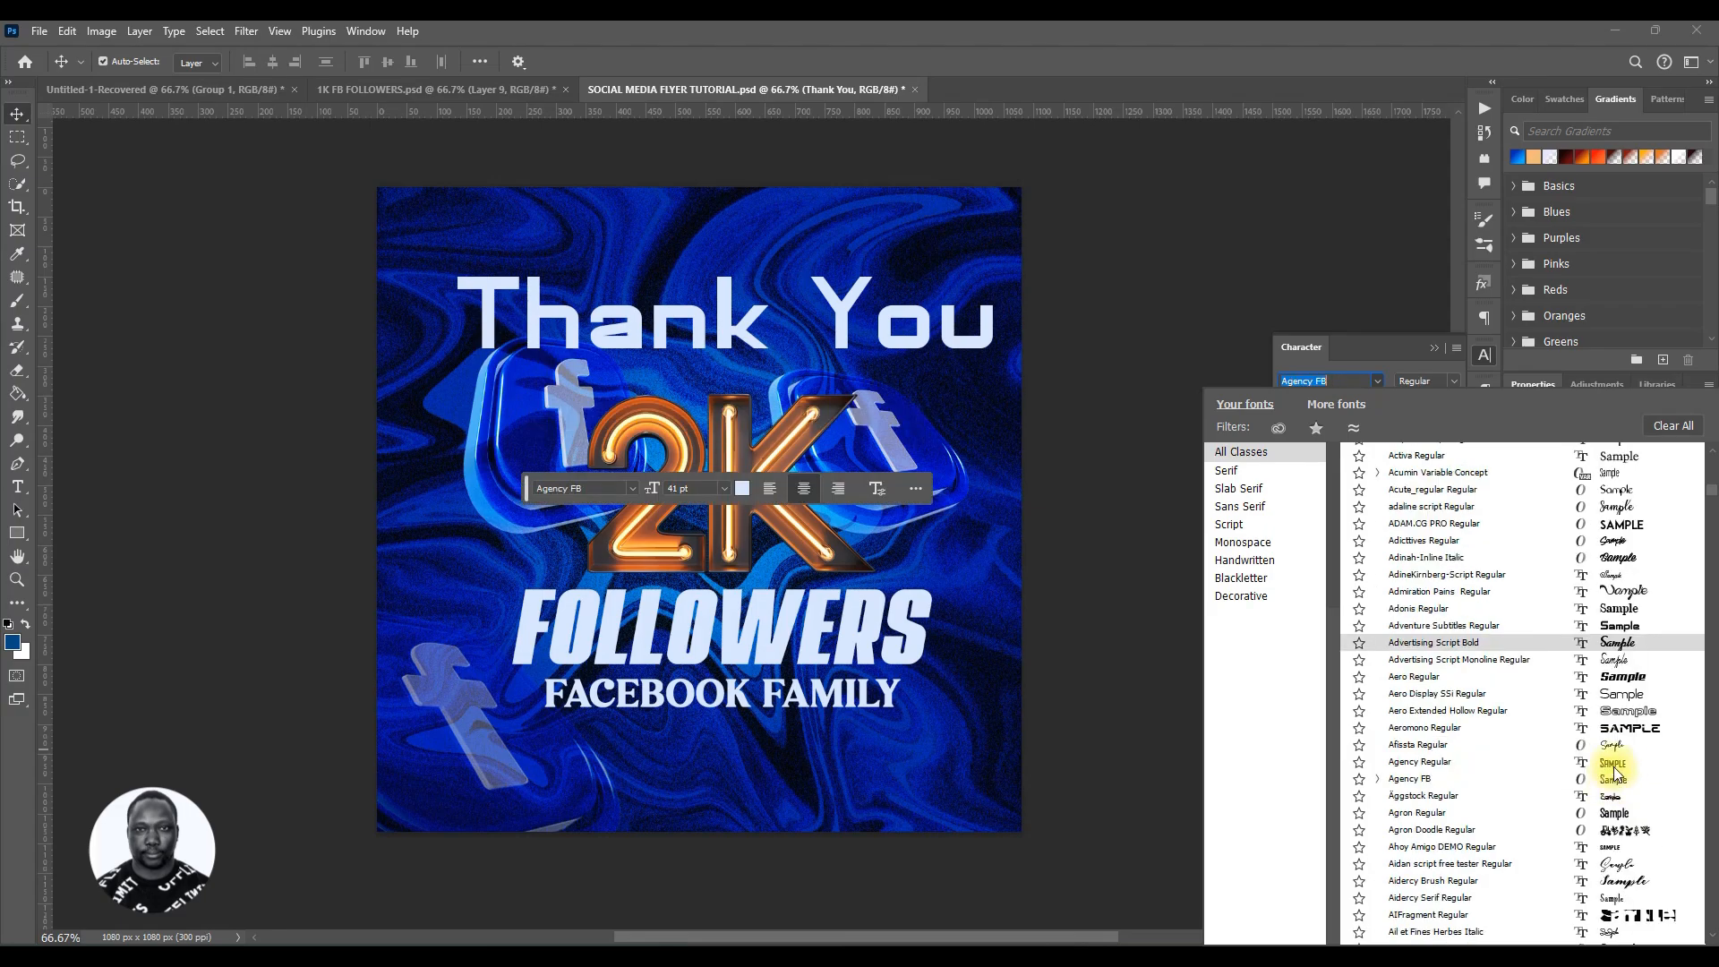
{"action": "scroll", "coordinate": [1616, 759], "scroll_direction": "down", "scroll_amount": 2}
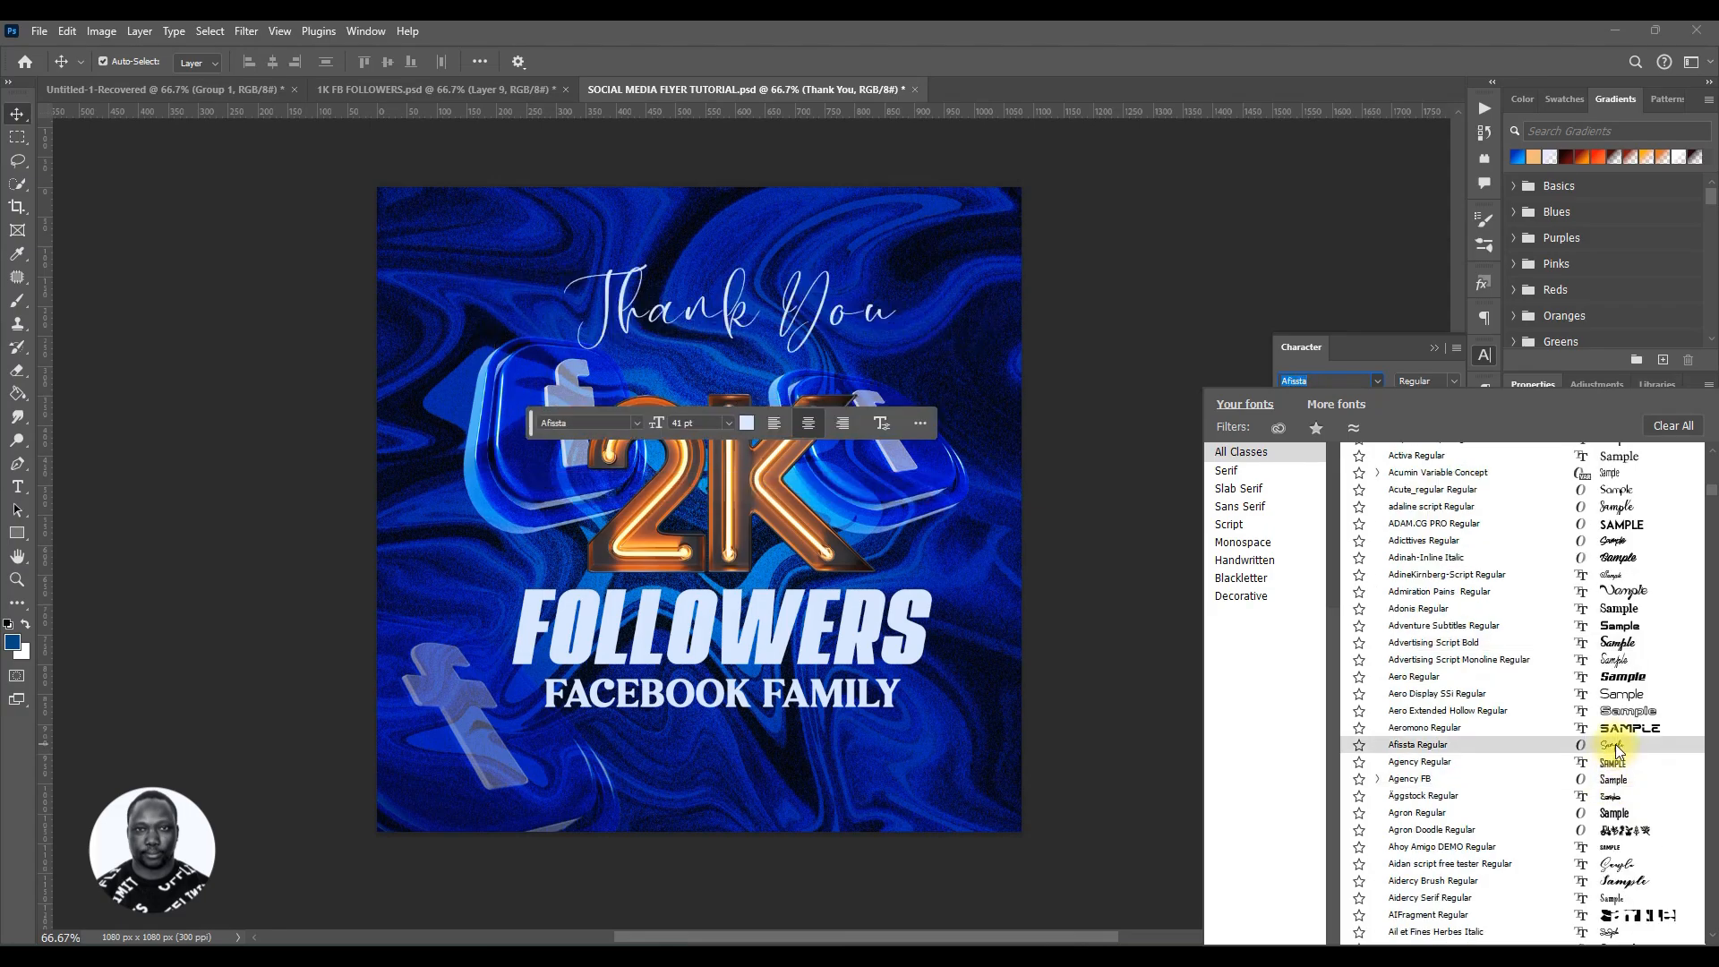
{"action": "scroll", "coordinate": [1616, 752], "scroll_direction": "down", "scroll_amount": 5}
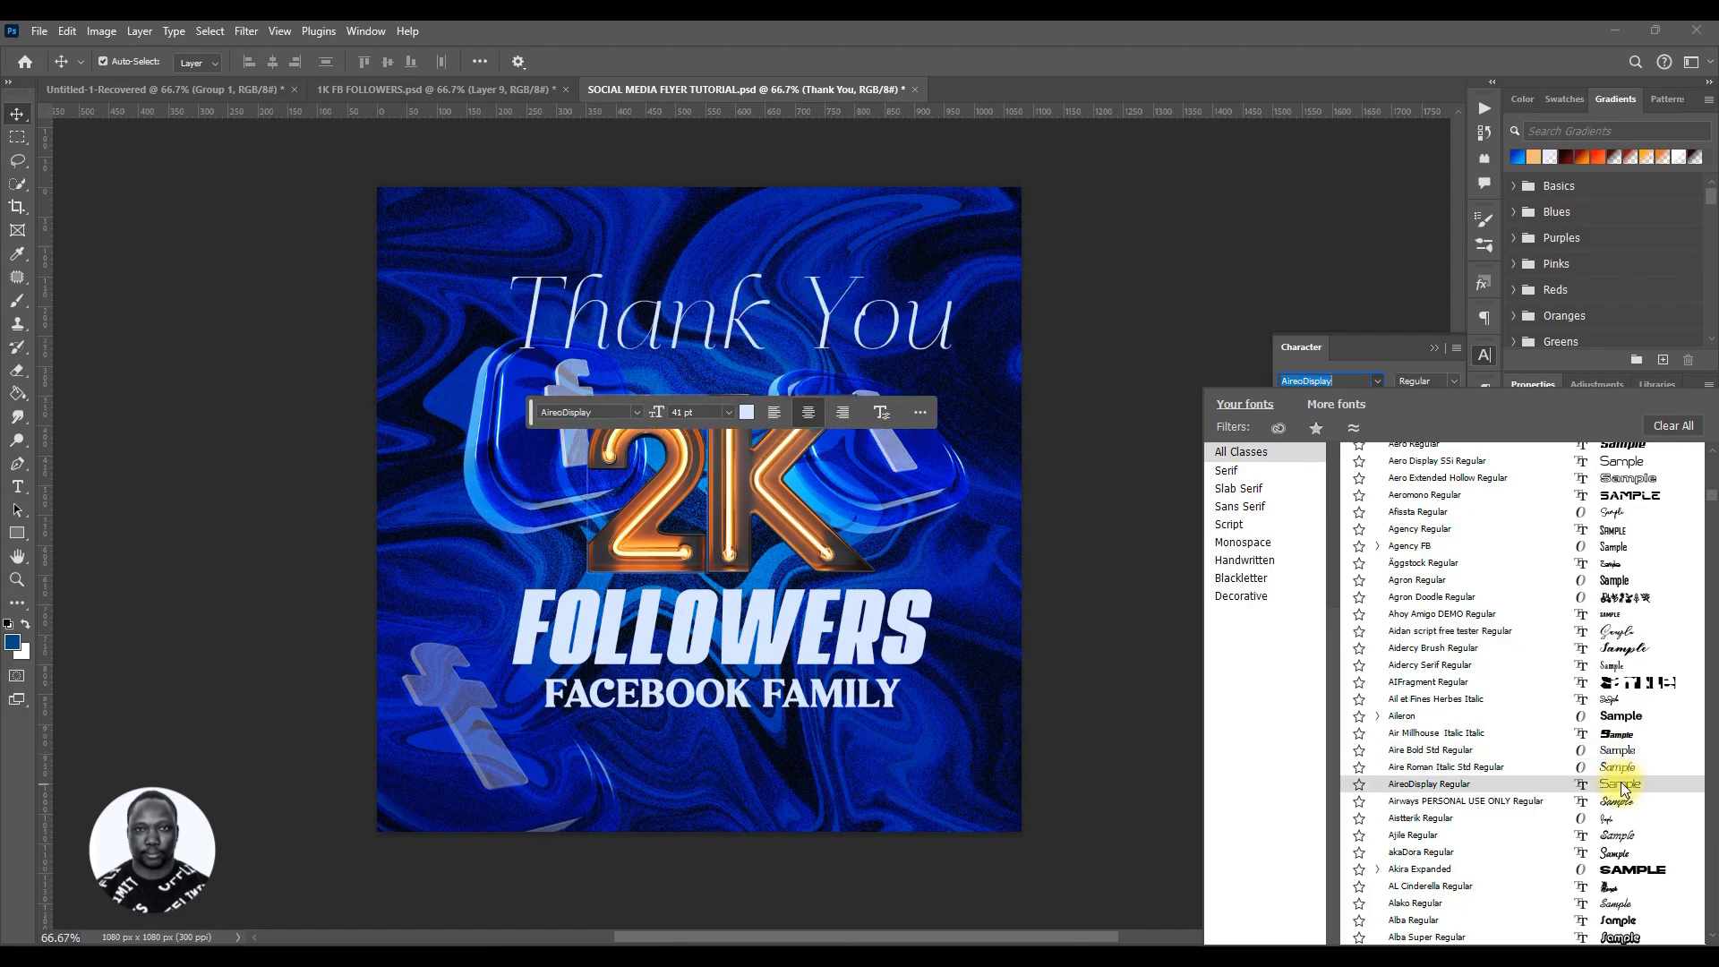
{"action": "left_click", "coordinate": [1623, 817]}
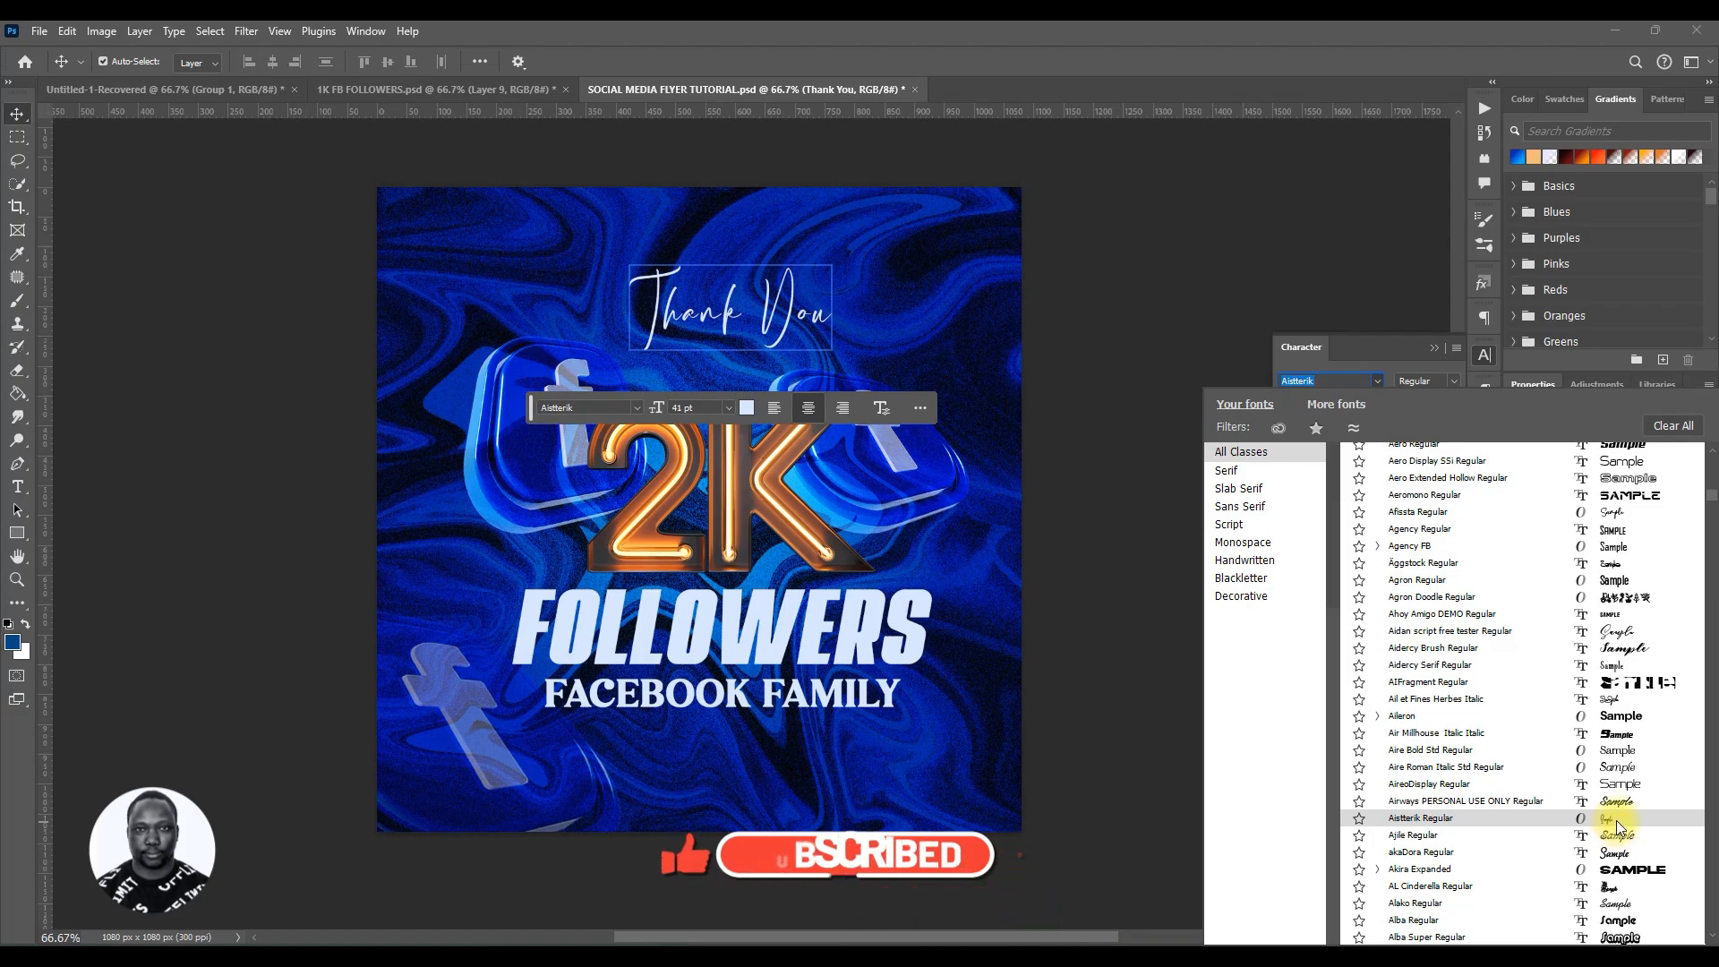
Step: Scroll the font list, set the Thank You text to Alex Brush Regular, and nudge it slightly right
{"action": "scroll", "coordinate": [1619, 816], "scroll_direction": "down", "scroll_amount": 1}
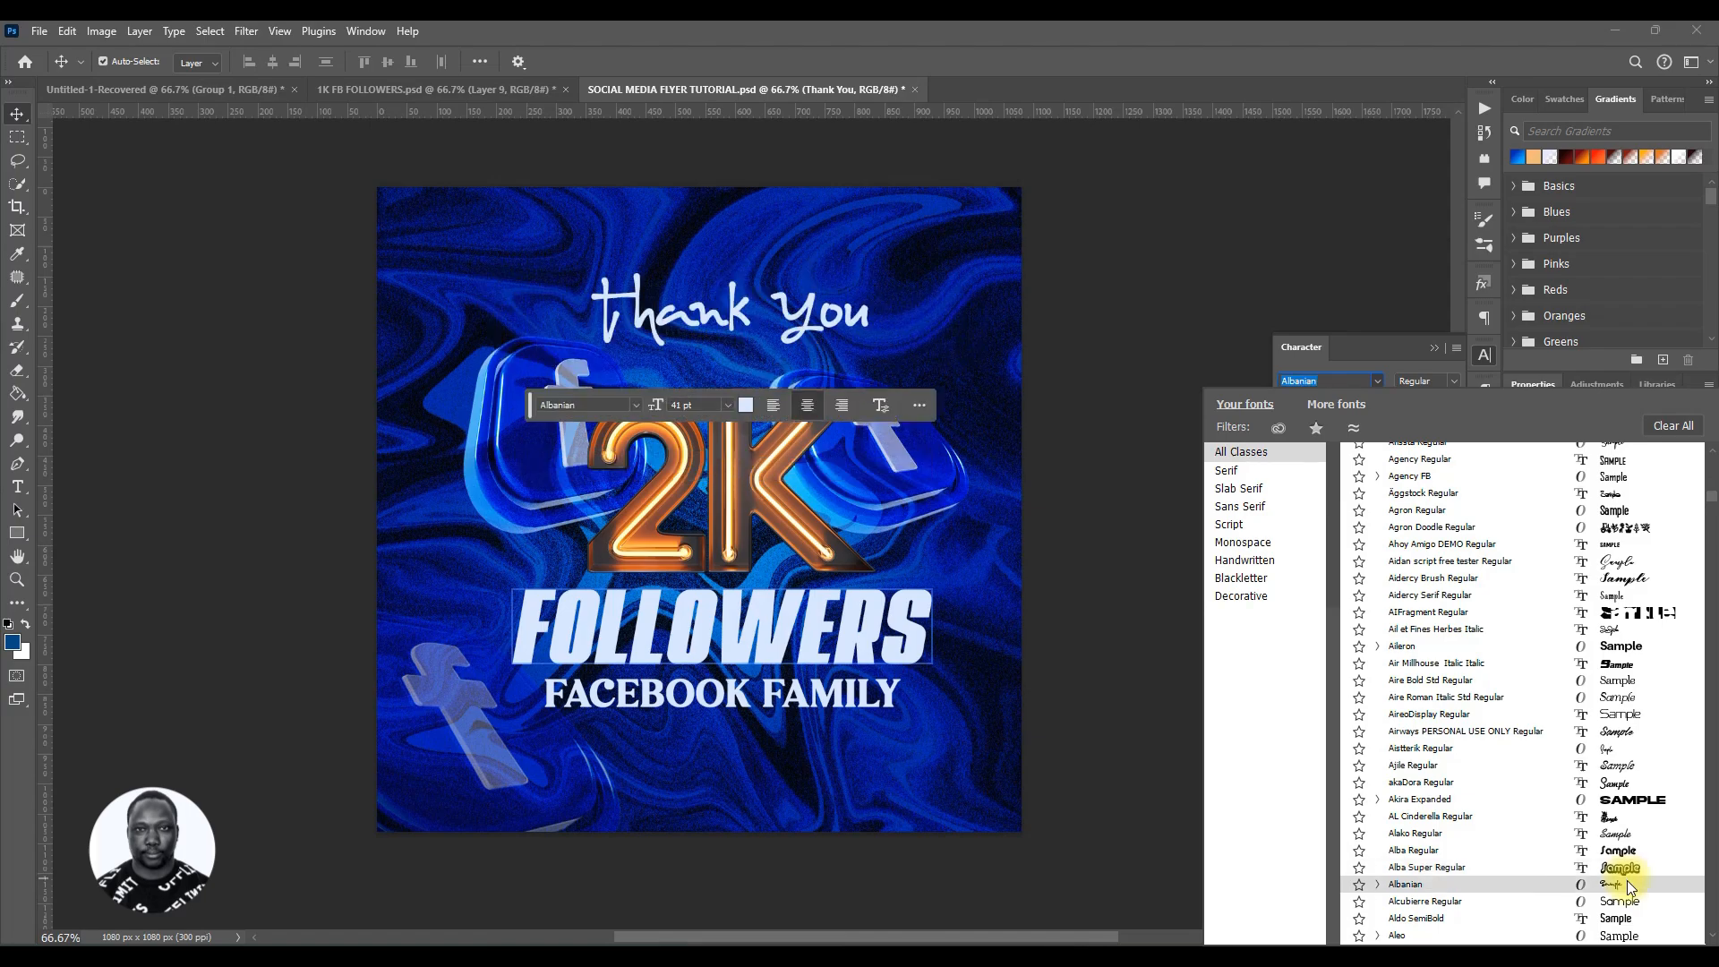
{"action": "scroll", "coordinate": [1625, 873], "scroll_direction": "down", "scroll_amount": 1}
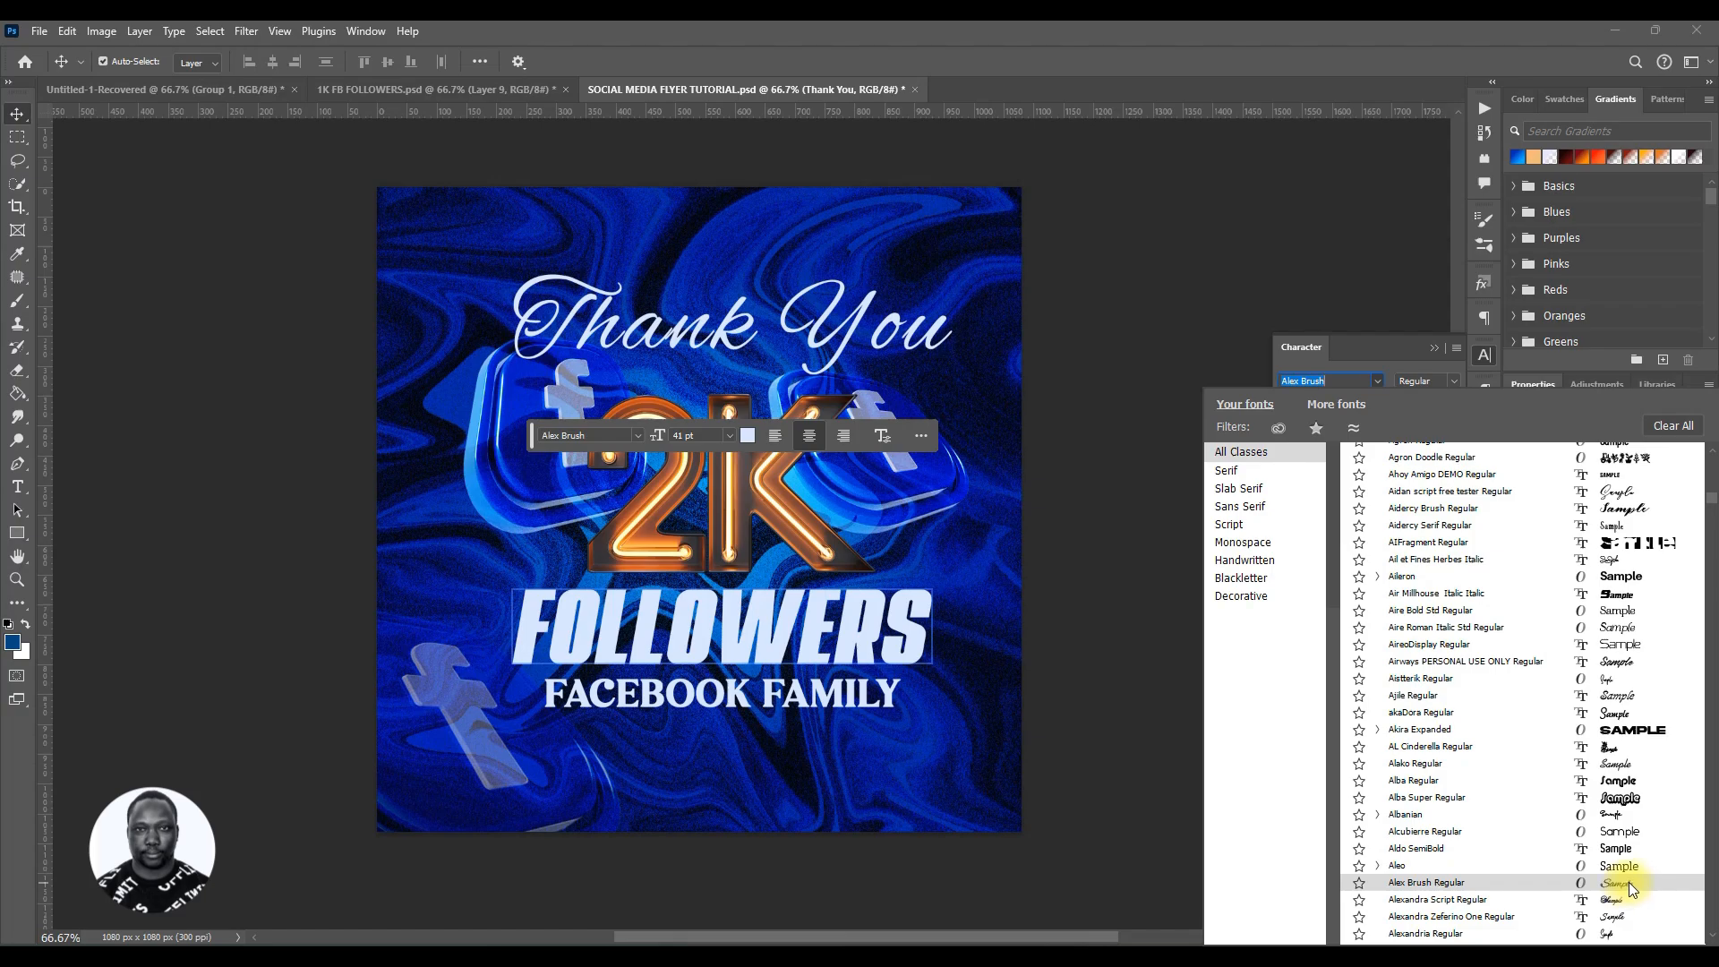
{"action": "left_click", "coordinate": [1629, 883]}
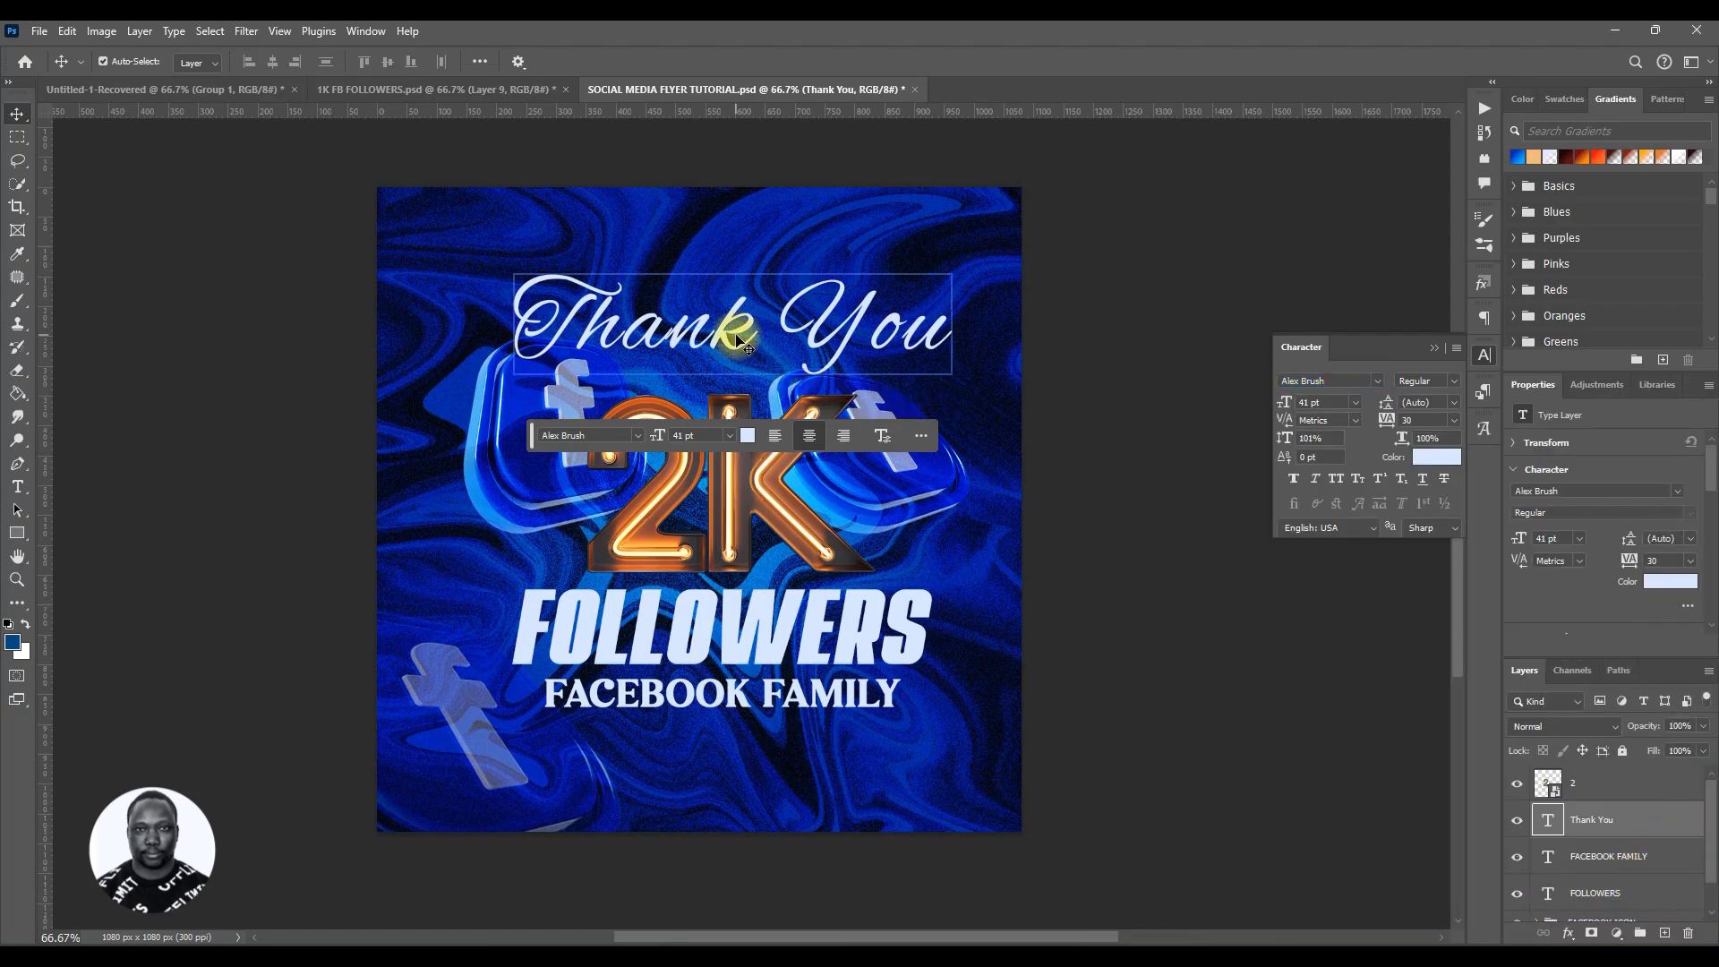
{"action": "mouse_move", "coordinate": [735, 342]}
{"action": "left_mouse_down"}
{"action": "mouse_move", "coordinate": [759, 271]}
{"action": "mouse_move", "coordinate": [753, 343]}
{"action": "left_mouse_up"}
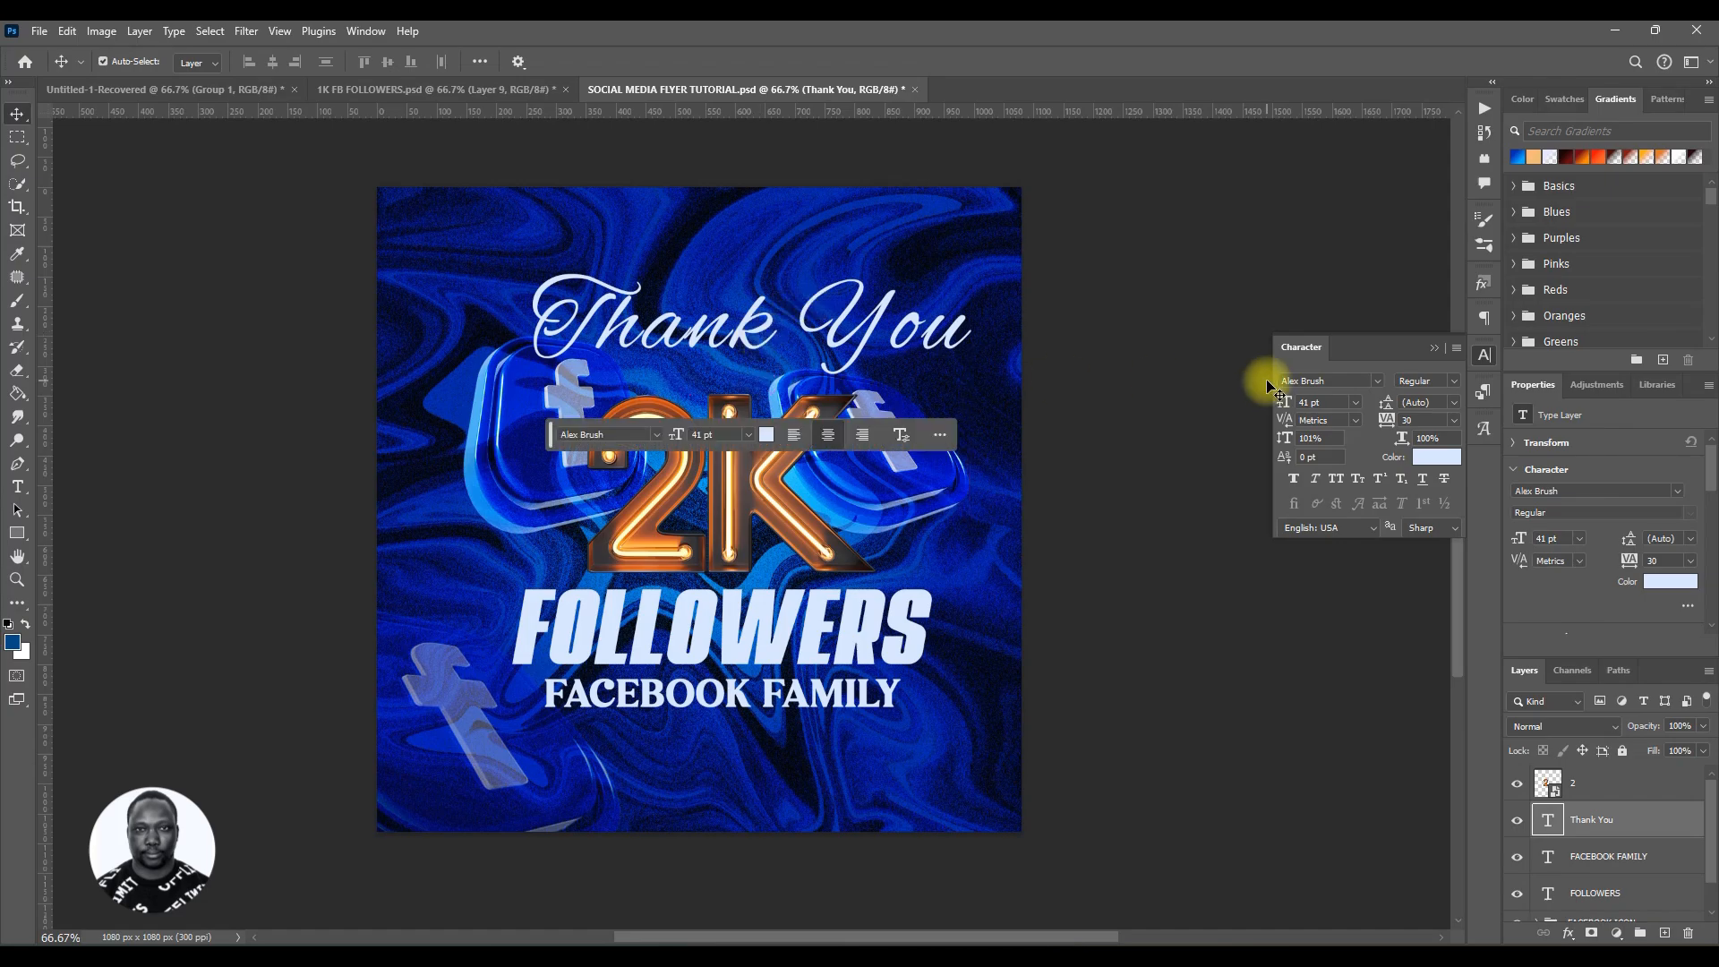
Step: Reduce the Thank You text to 30 pt and reposition it above the 2K lettering
{"action": "left_click_drag", "start_coordinate": [1289, 401], "coordinate": [1278, 400]}
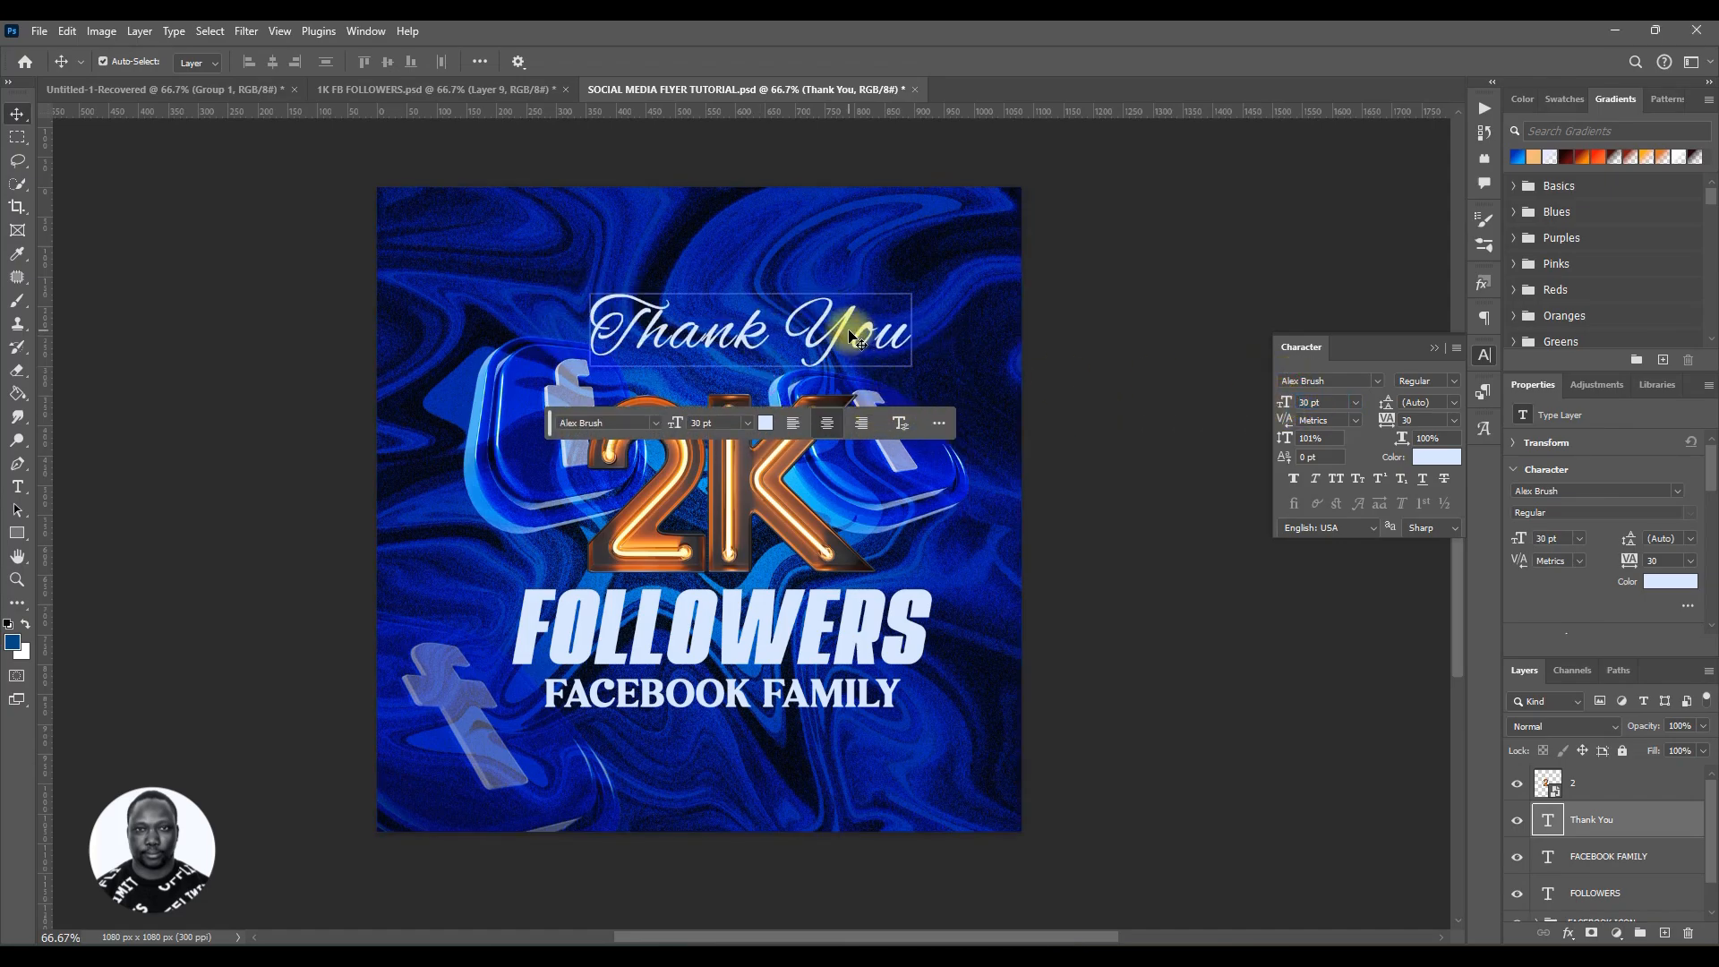
{"action": "left_click_drag", "start_coordinate": [851, 336], "coordinate": [904, 364]}
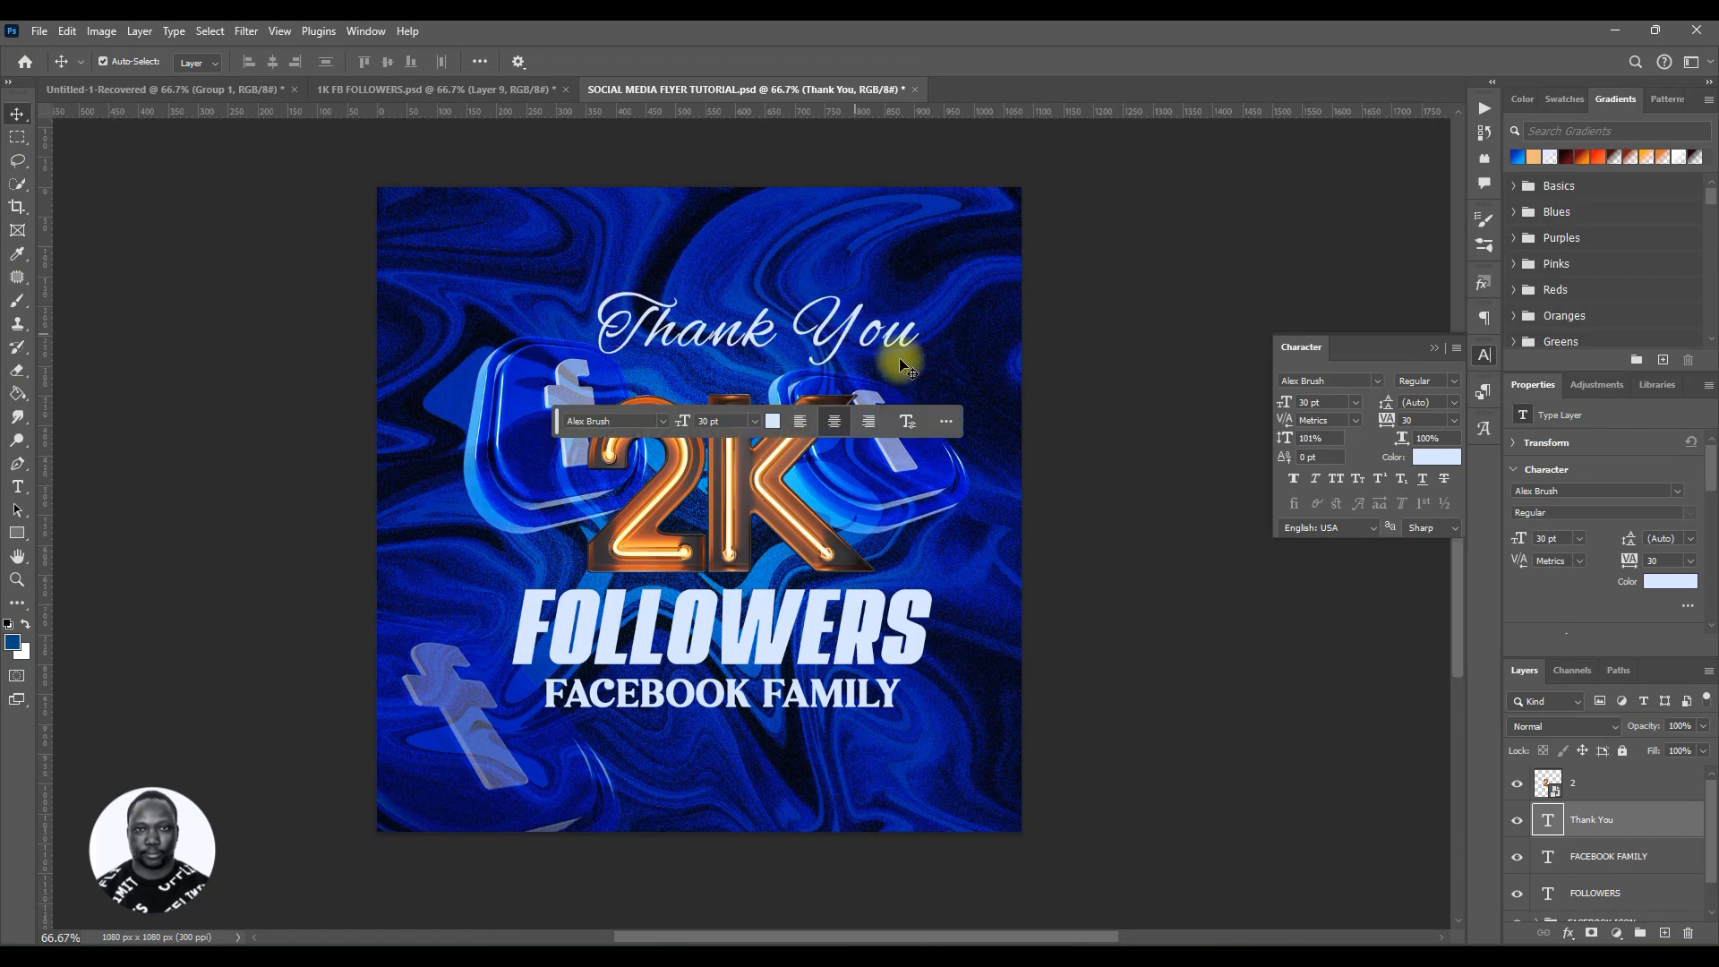
{"action": "left_click", "coordinate": [1294, 478]}
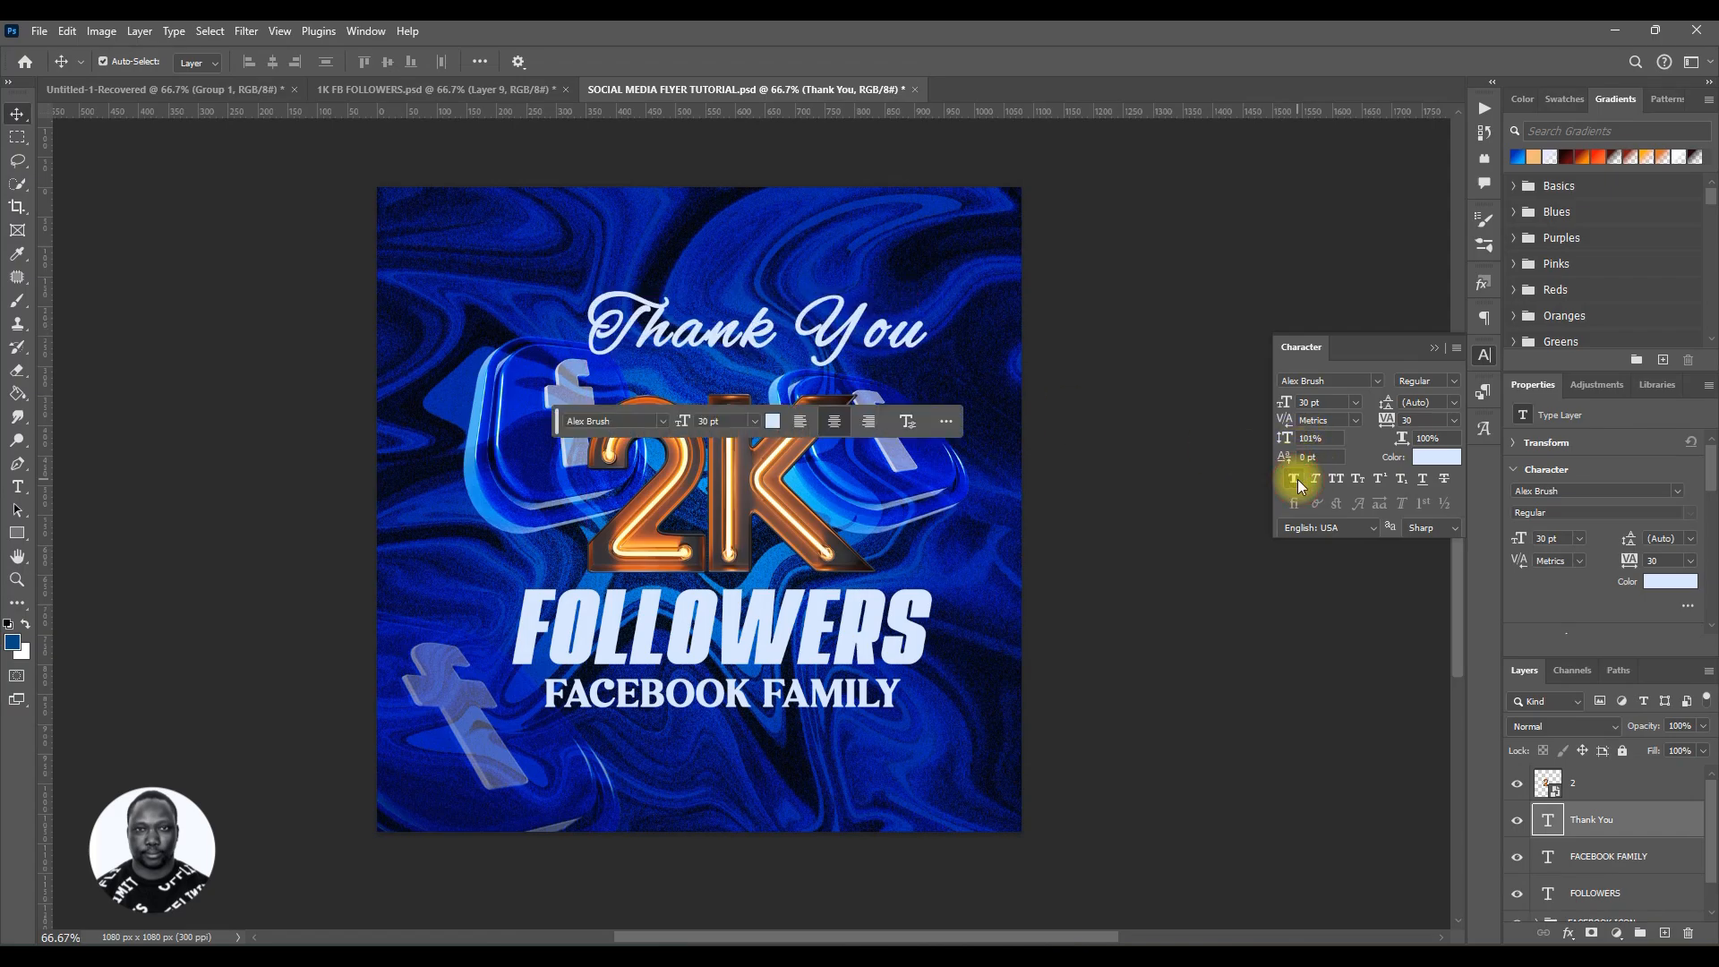
{"action": "left_click", "coordinate": [1294, 478]}
{"action": "left_click_drag", "start_coordinate": [847, 327], "coordinate": [818, 333]}
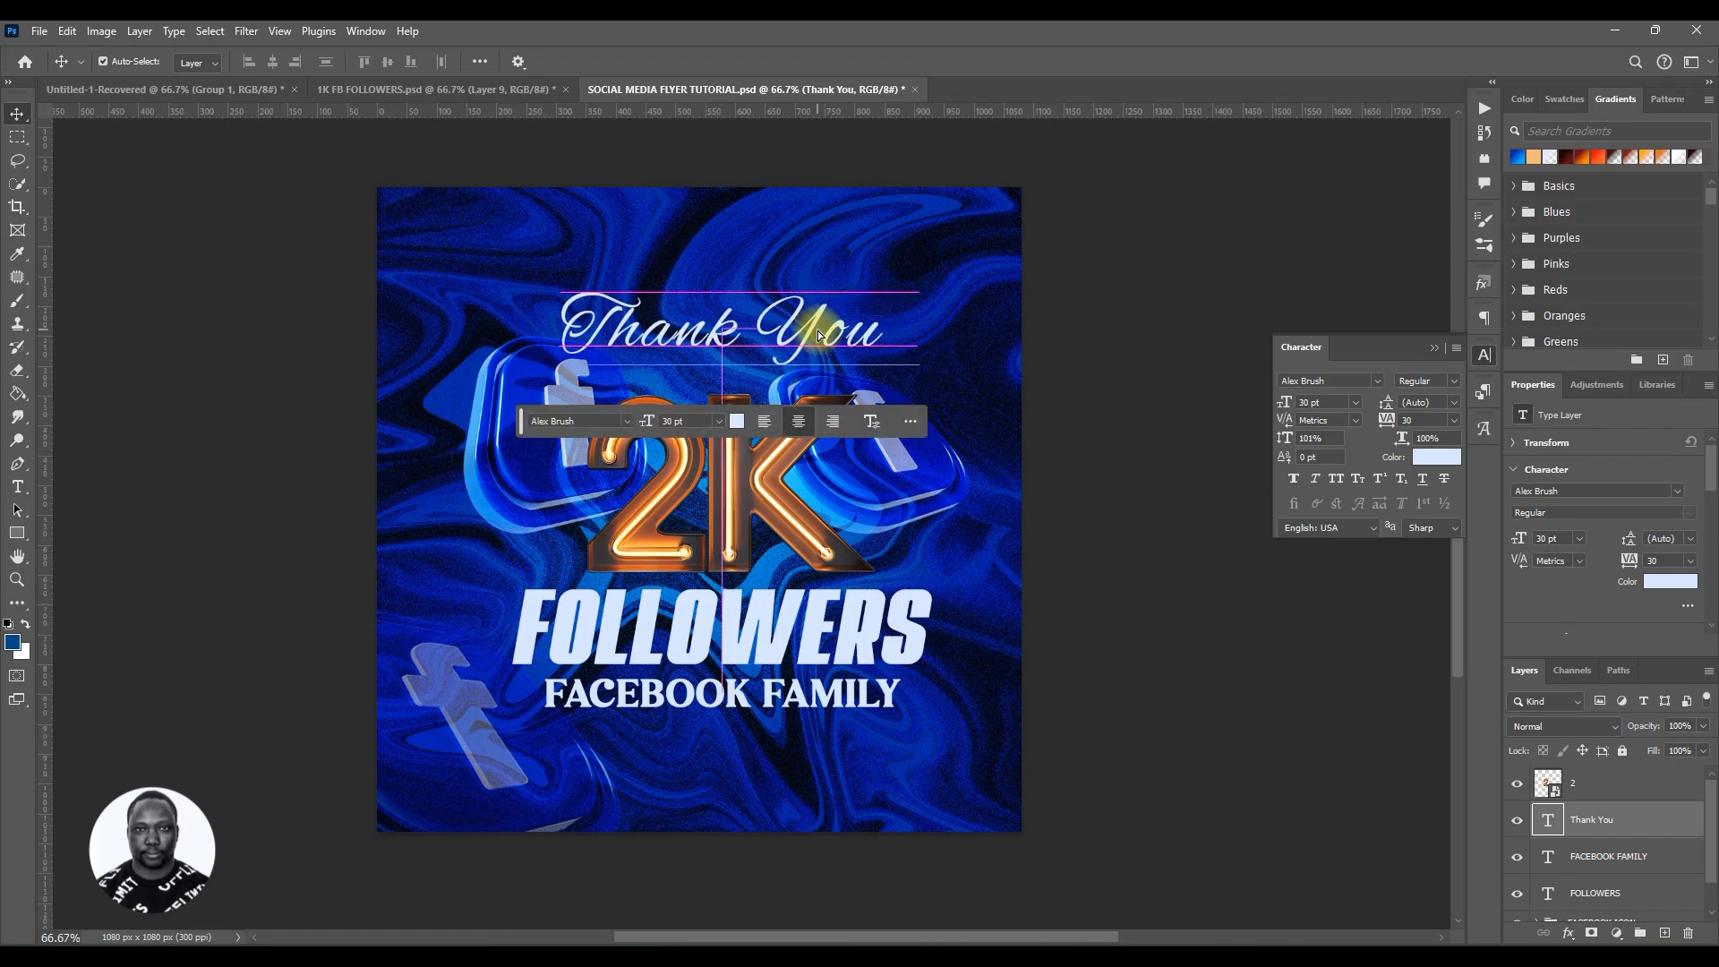
Step: Set Thank You to Batters Regular at 37 pt with faux italic and move it above the 2K
{"action": "left_click", "coordinate": [1377, 383]}
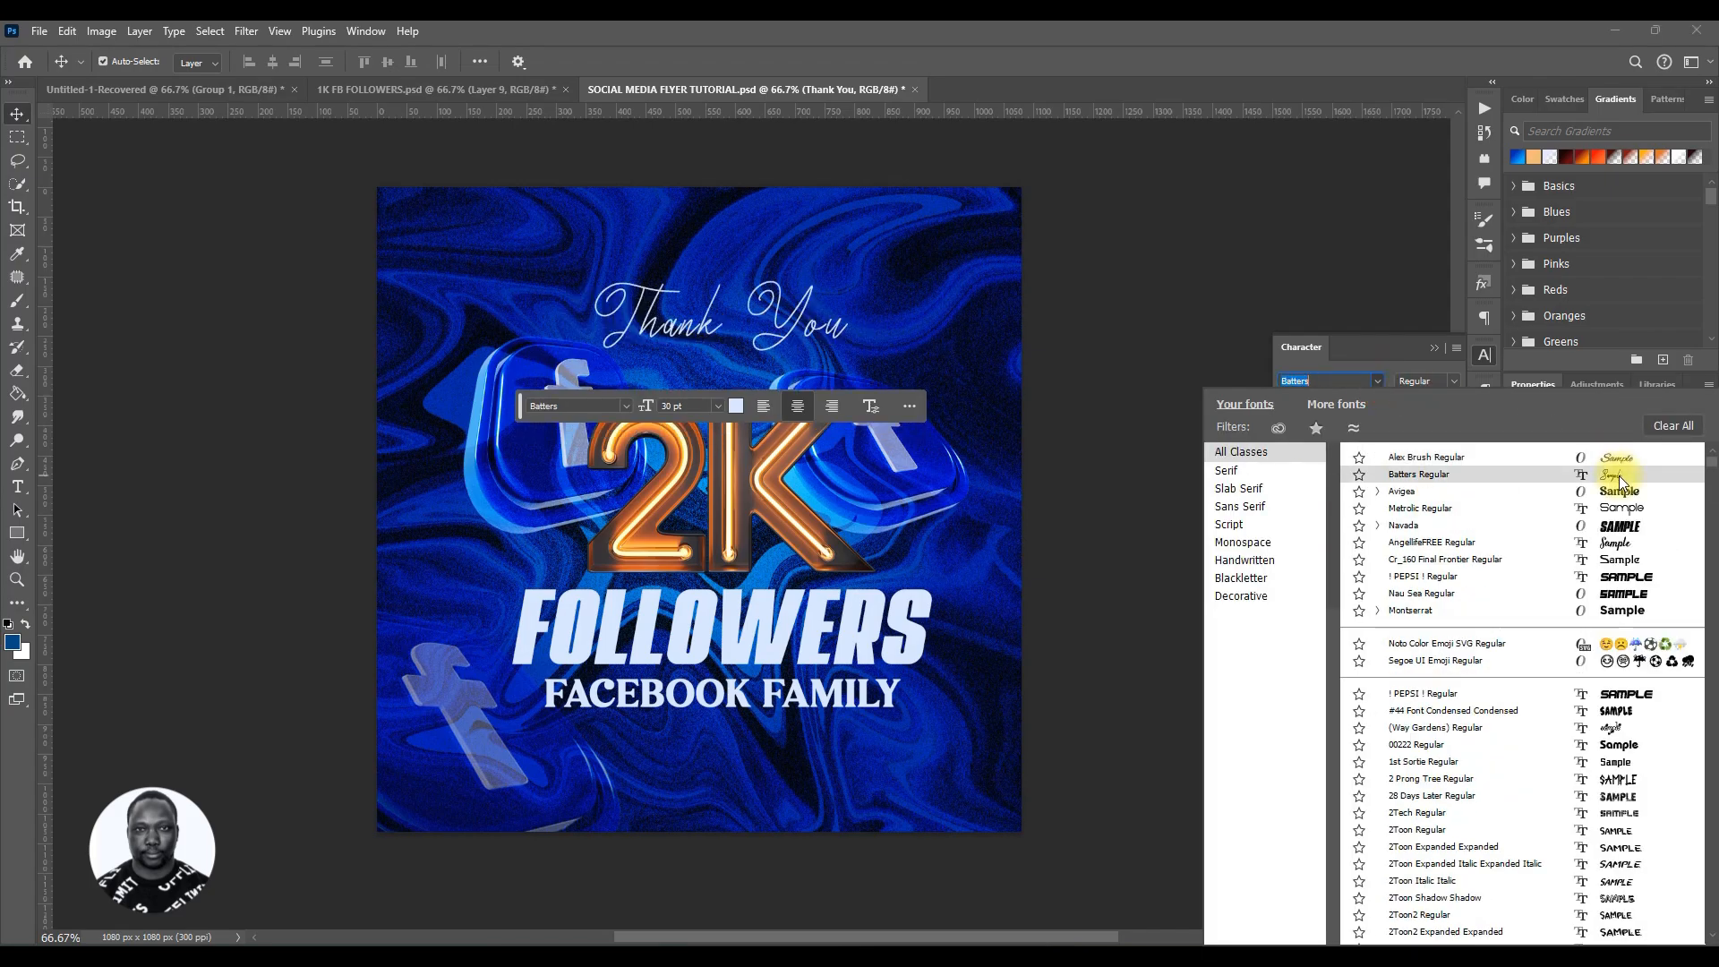
{"action": "left_click", "coordinate": [1618, 475]}
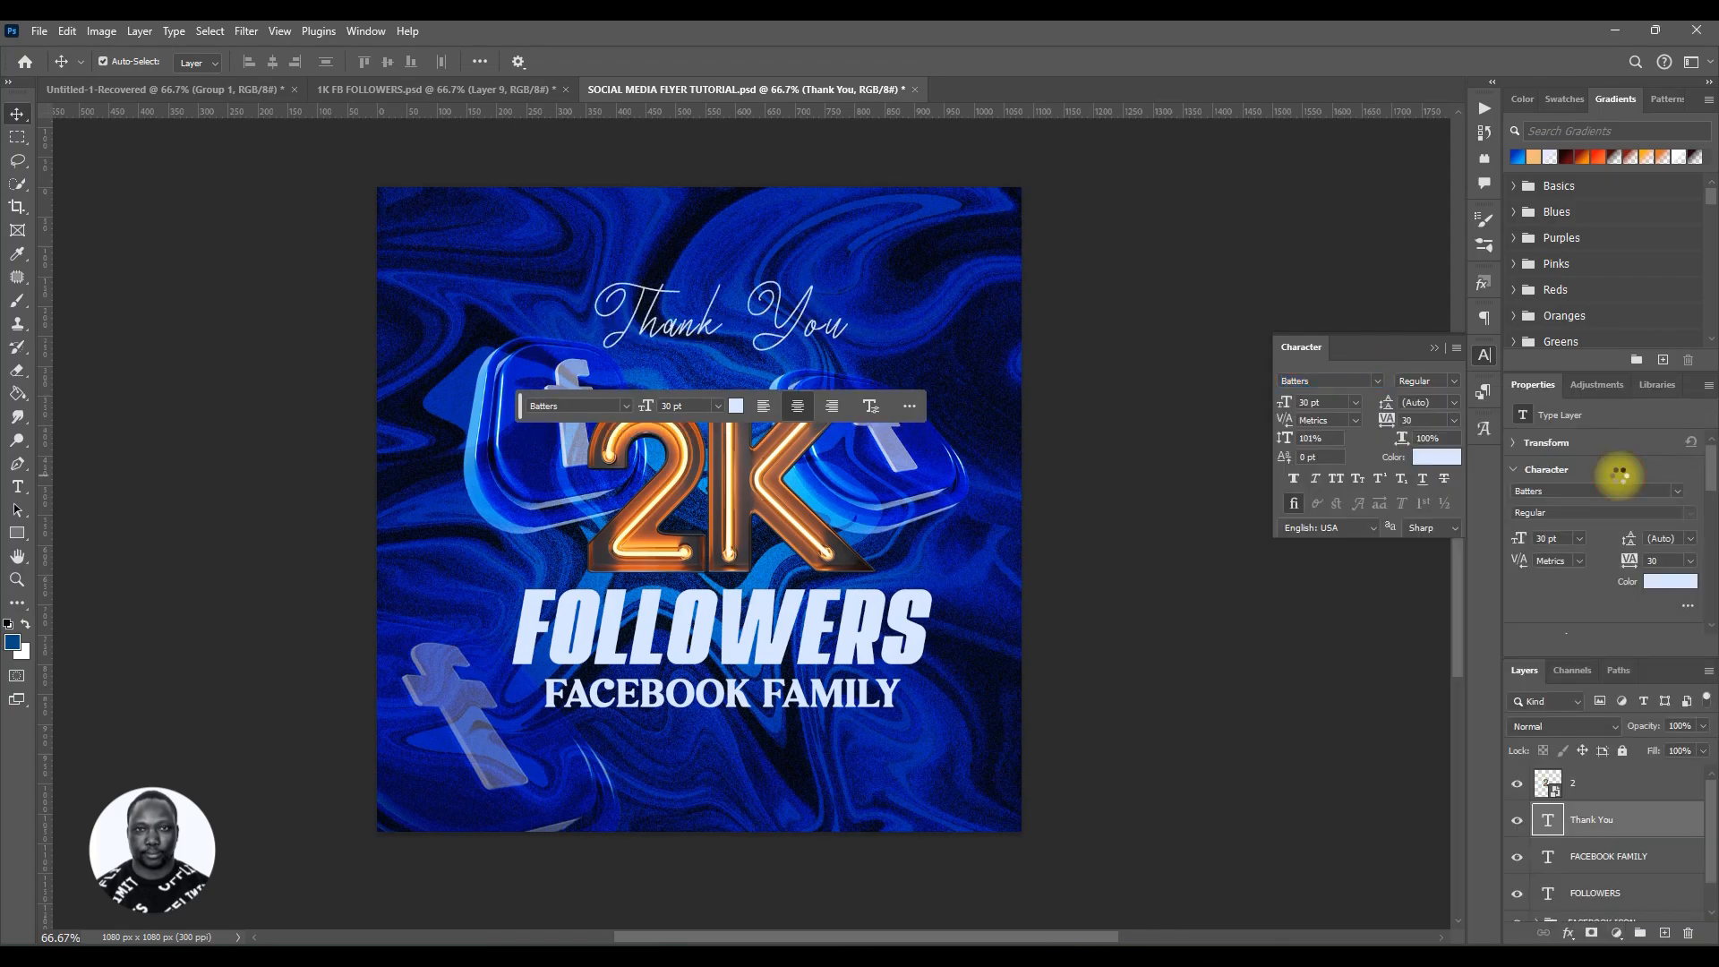
{"action": "left_click", "coordinate": [1317, 479]}
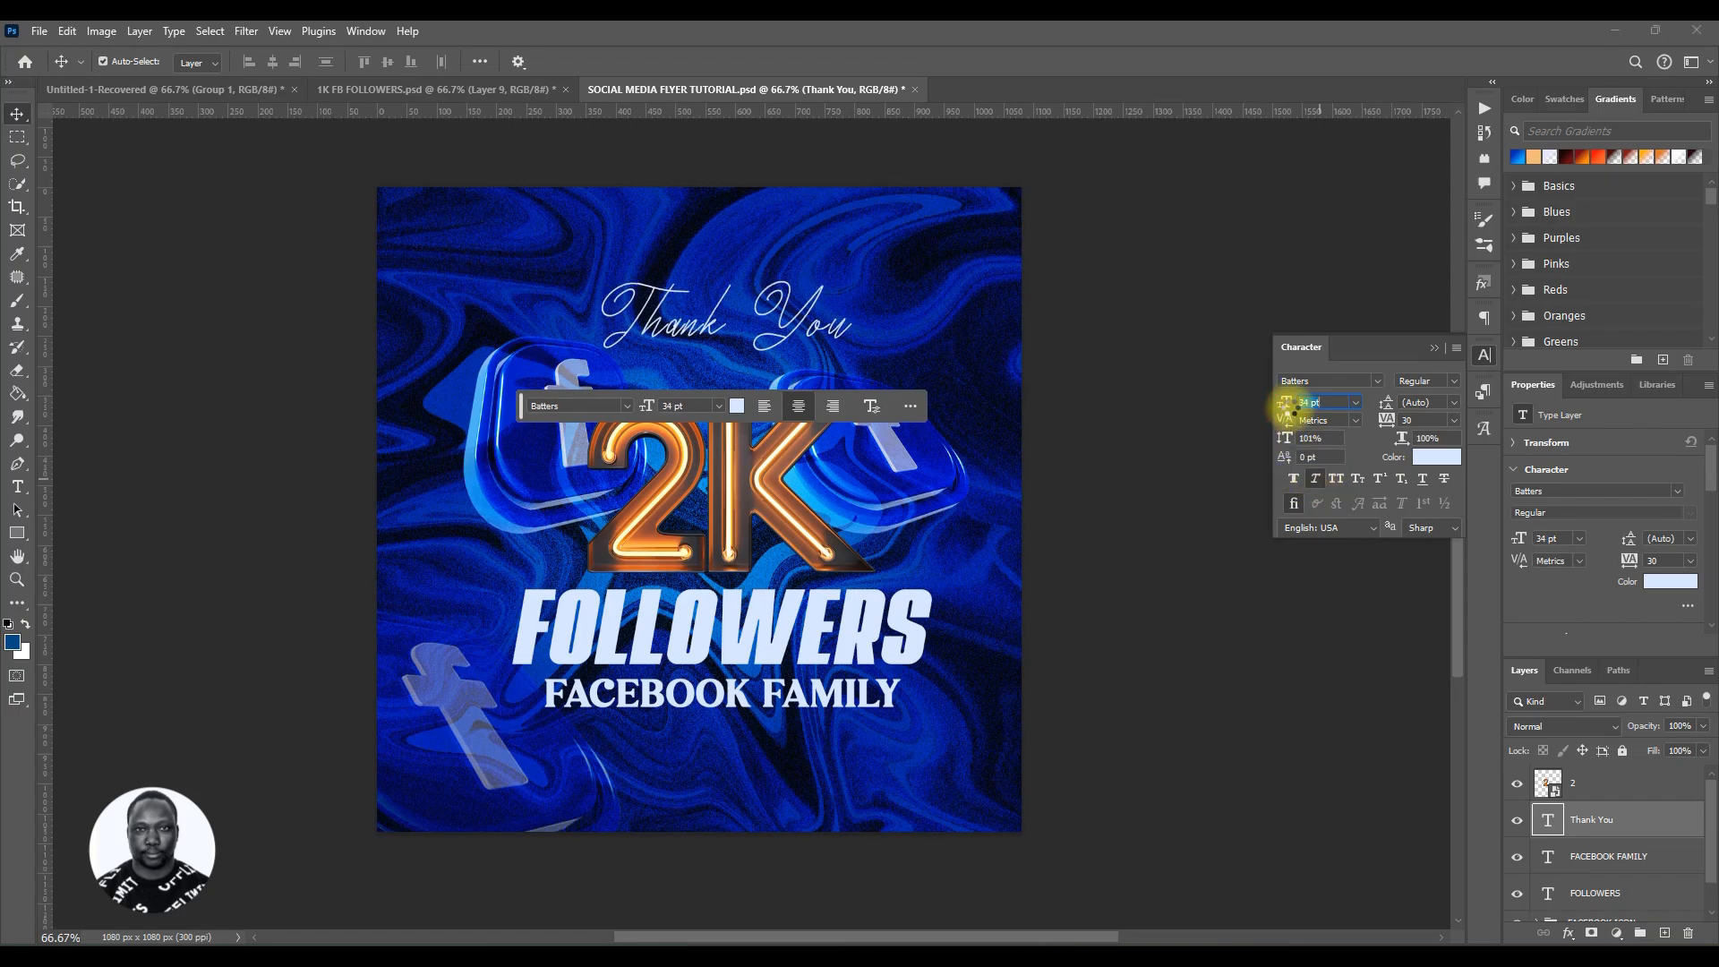
{"action": "left_click_drag", "start_coordinate": [1289, 408], "coordinate": [1292, 411]}
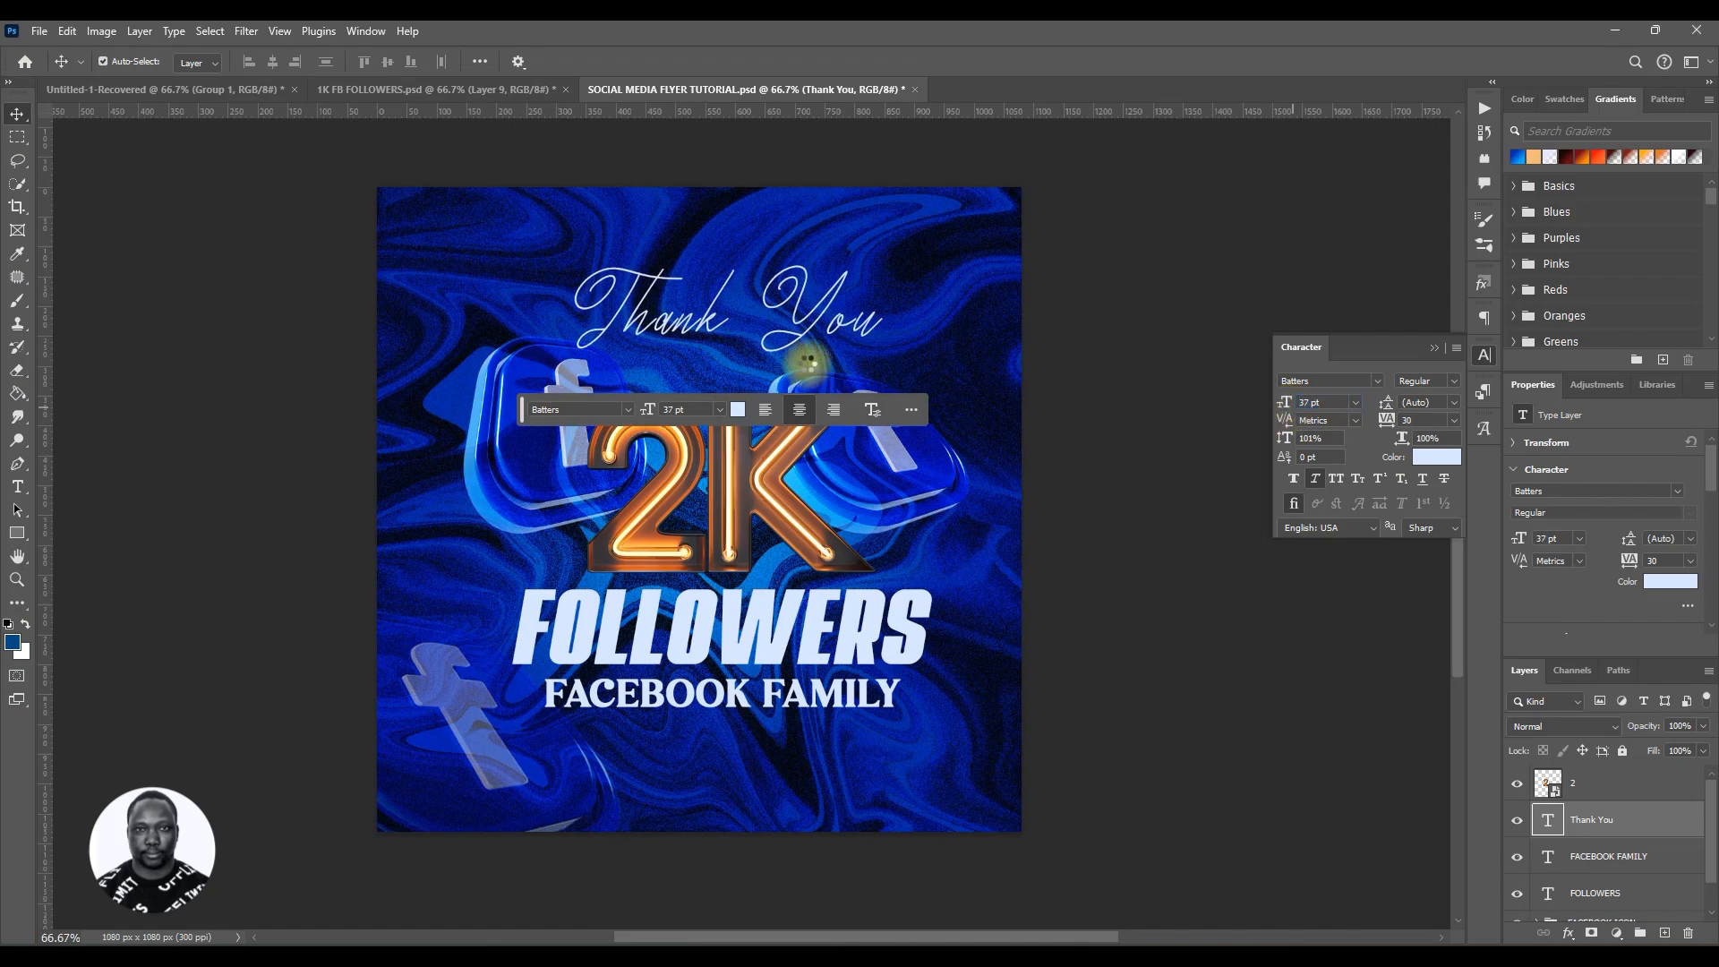
{"action": "left_click_drag", "start_coordinate": [819, 331], "coordinate": [832, 349]}
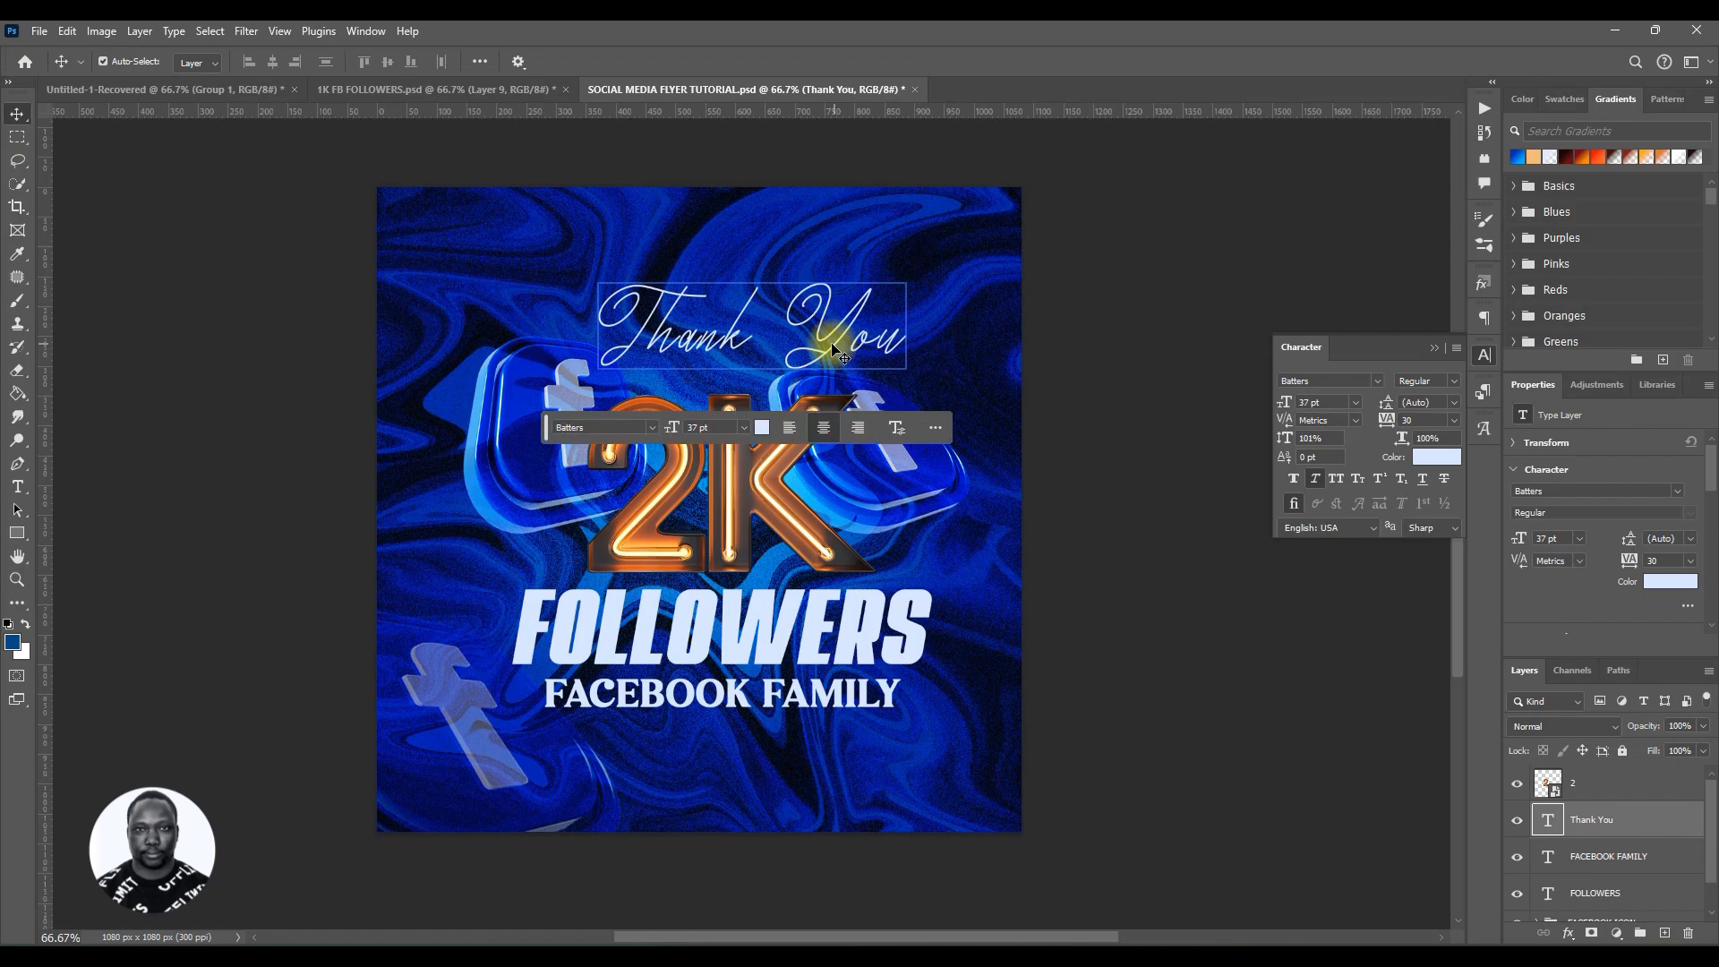
Step: Save the flyer and briefly view the 1K FB FOLLOWERS reference document before returning
{"action": "key", "text": "ctrl+s"}
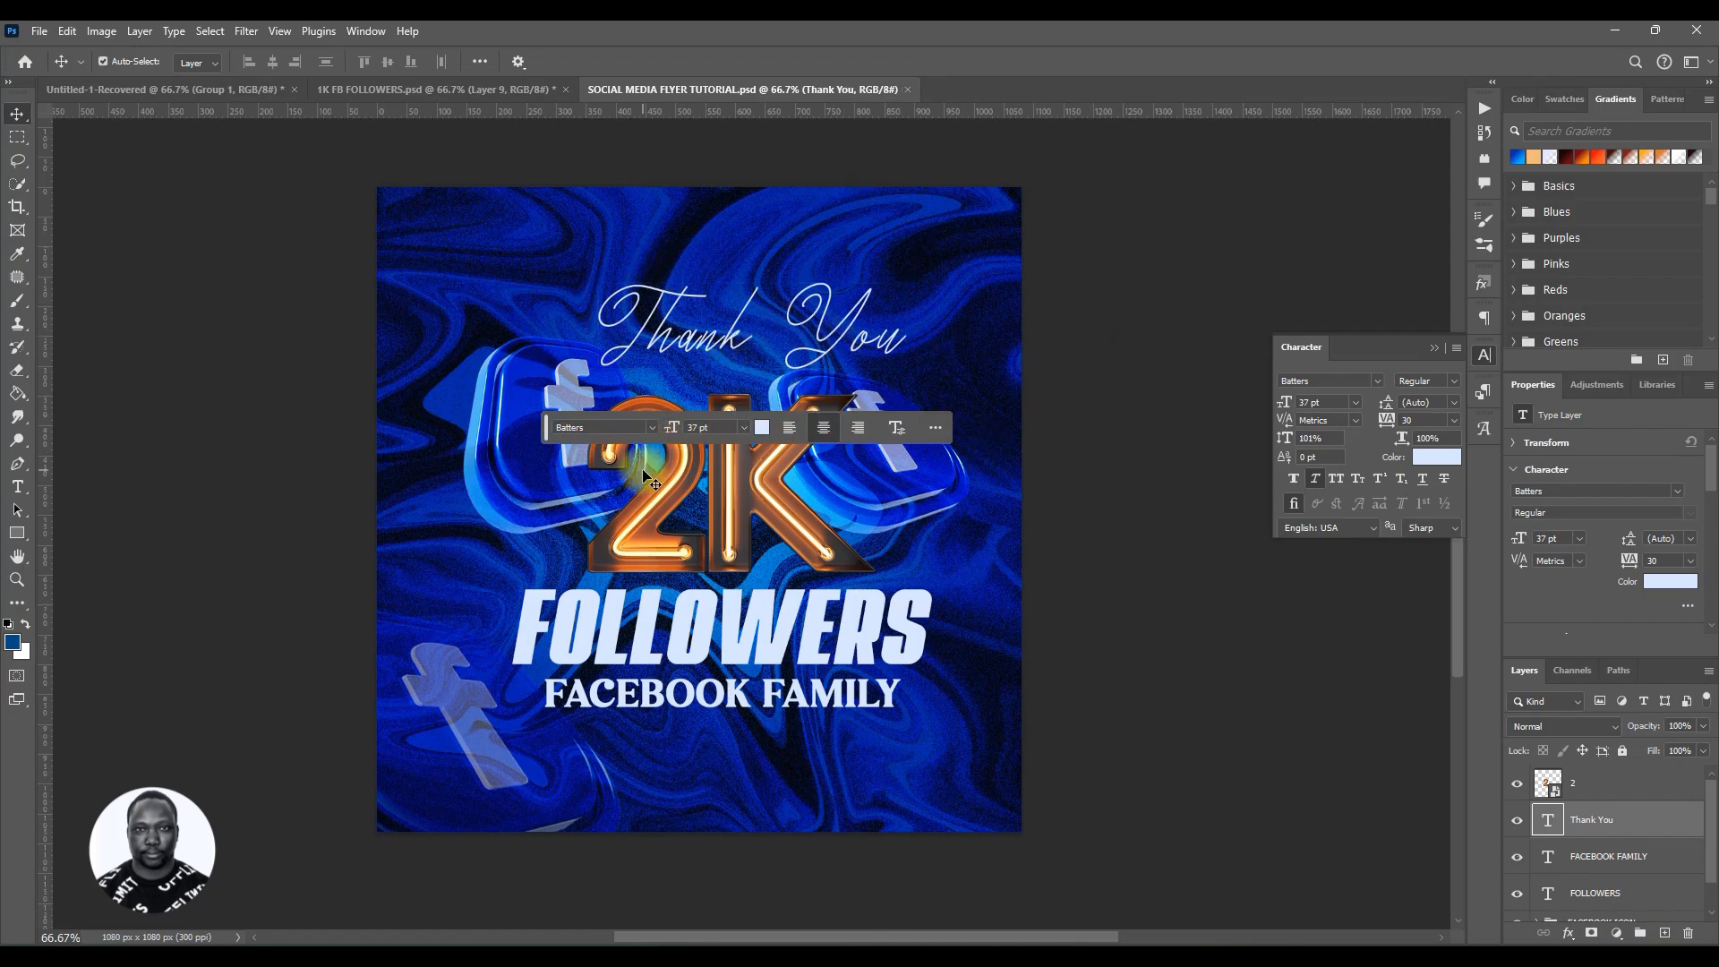
{"action": "left_click", "coordinate": [508, 89]}
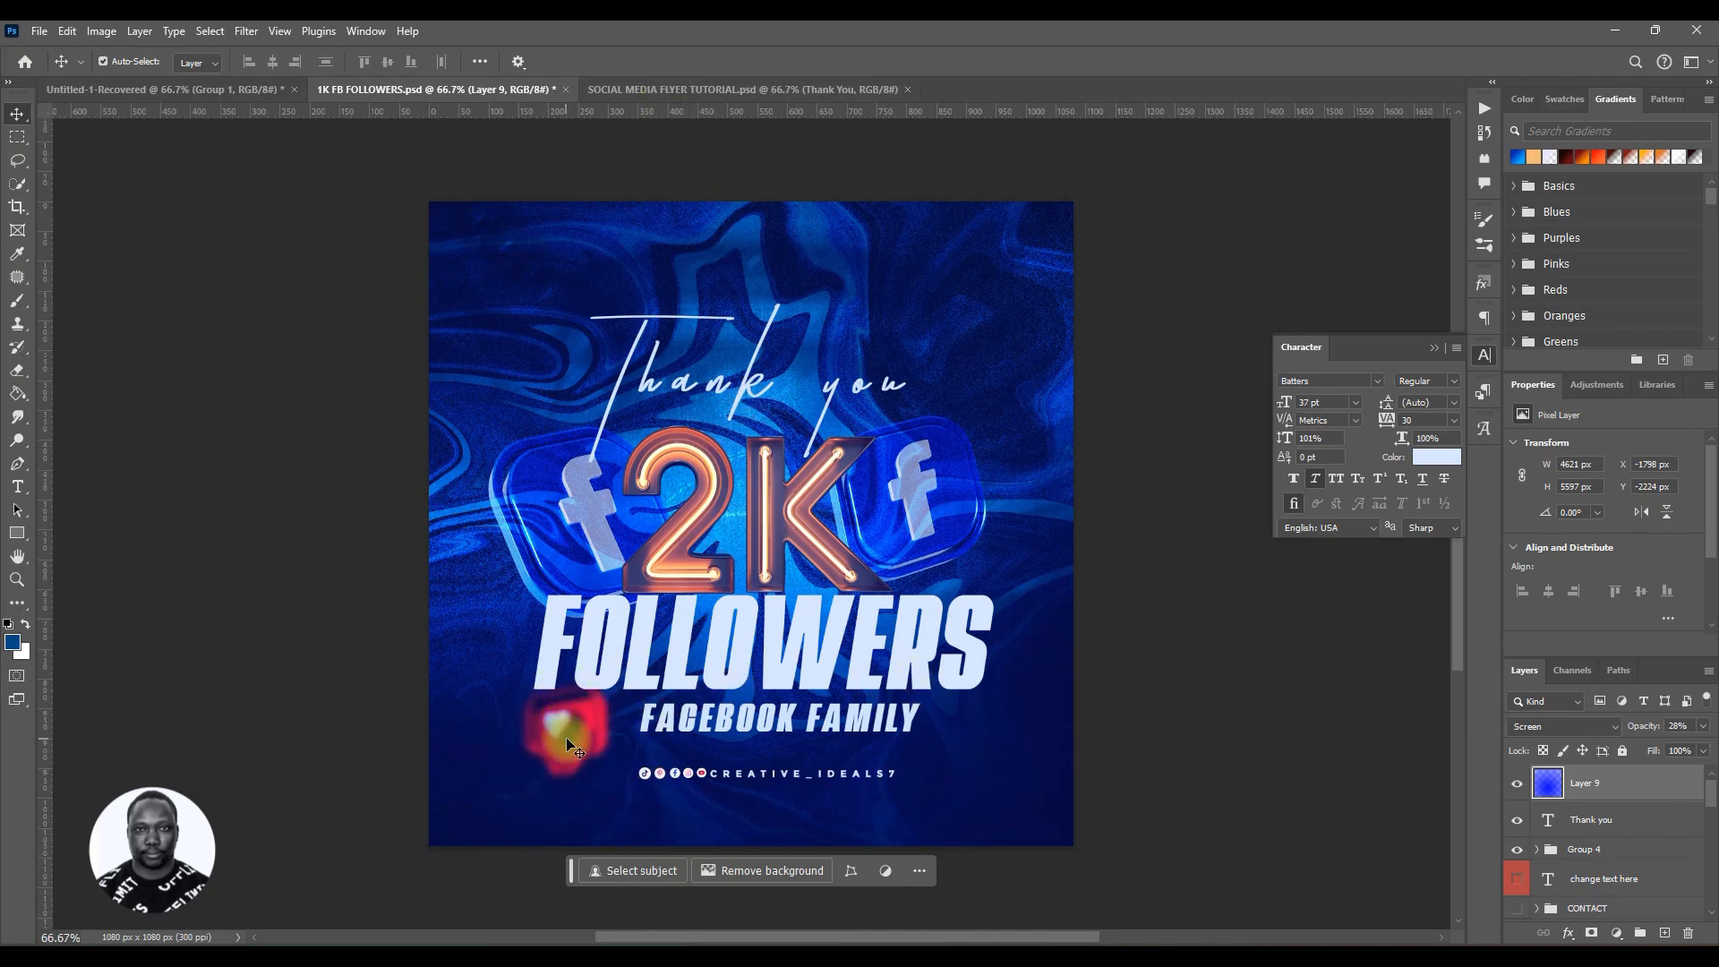
{"action": "left_click", "coordinate": [613, 89]}
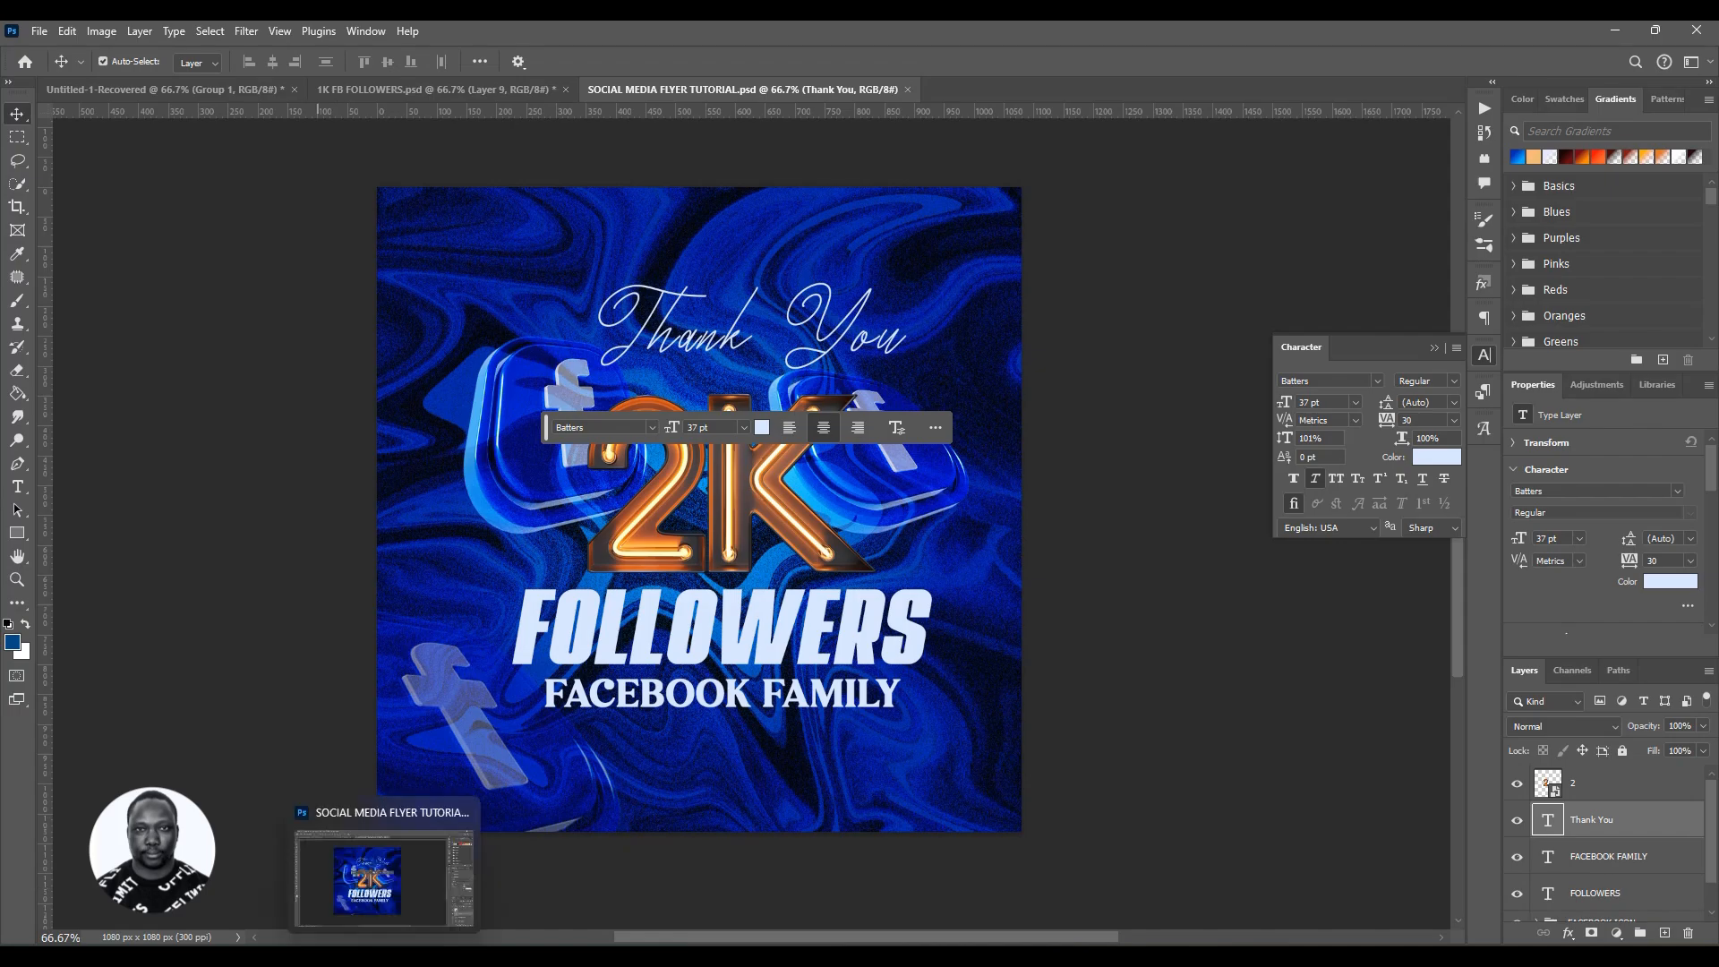
Step: Place the 3D-like-instagram-on-transparent-background-PNG image from the RESOUCES folder into the flyer
{"action": "mouse_move", "coordinate": [423, 956]}
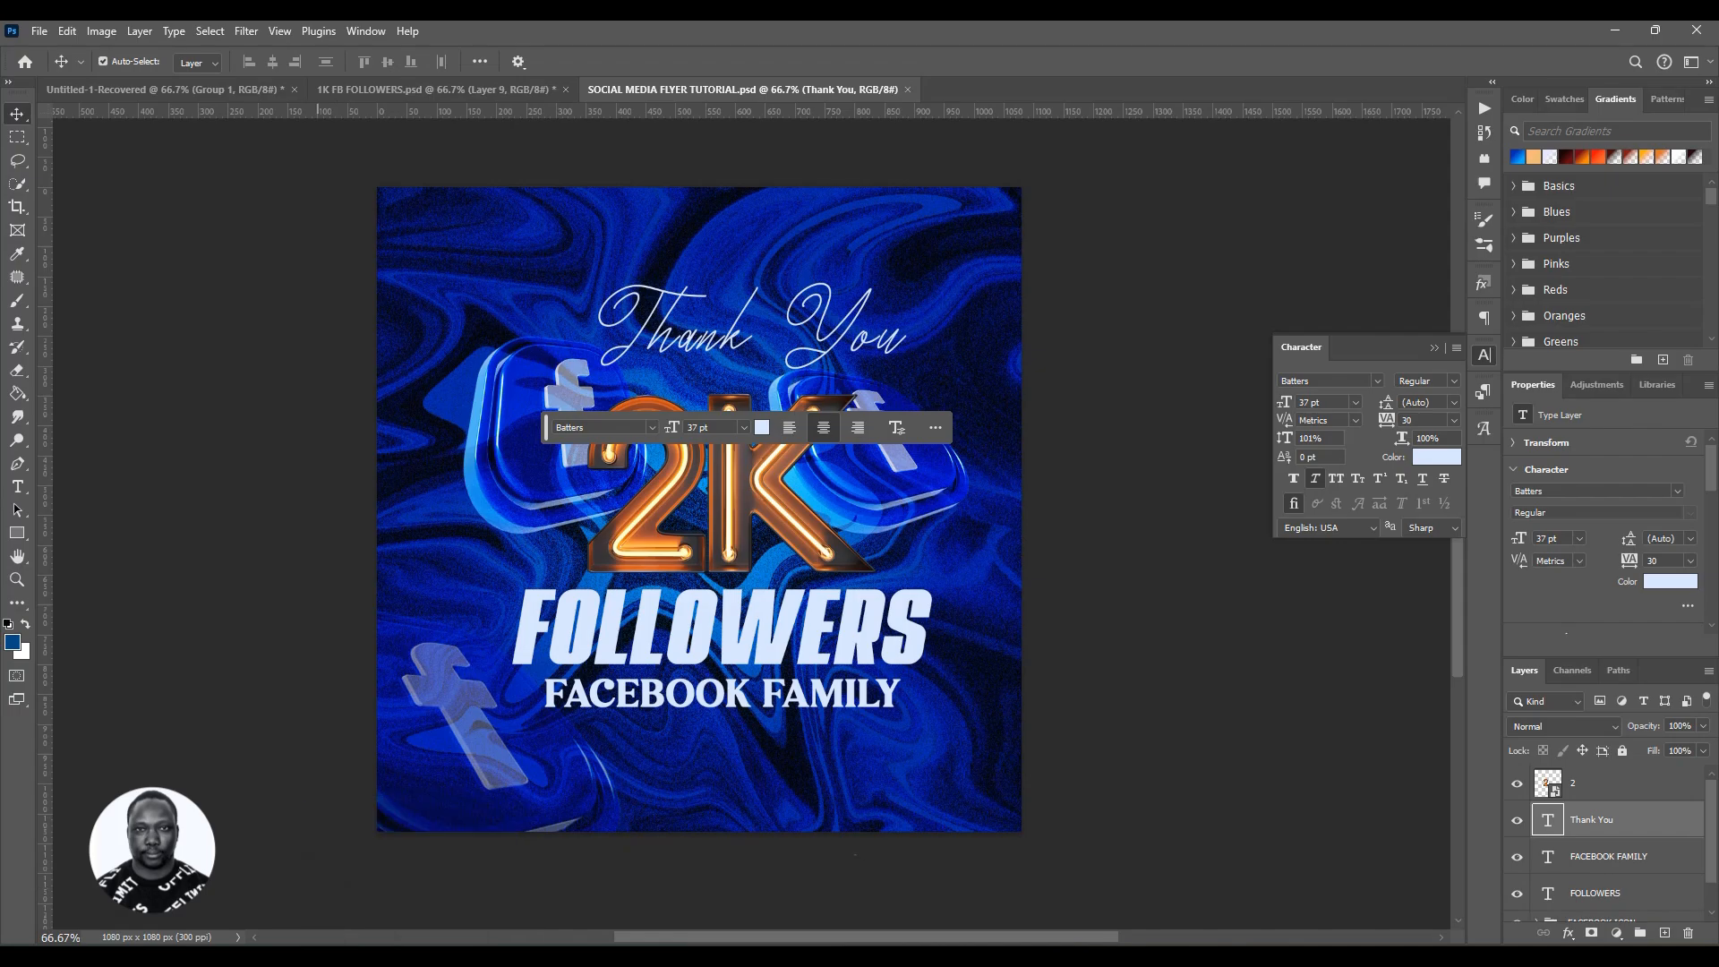
{"action": "left_click", "coordinate": [228, 956]}
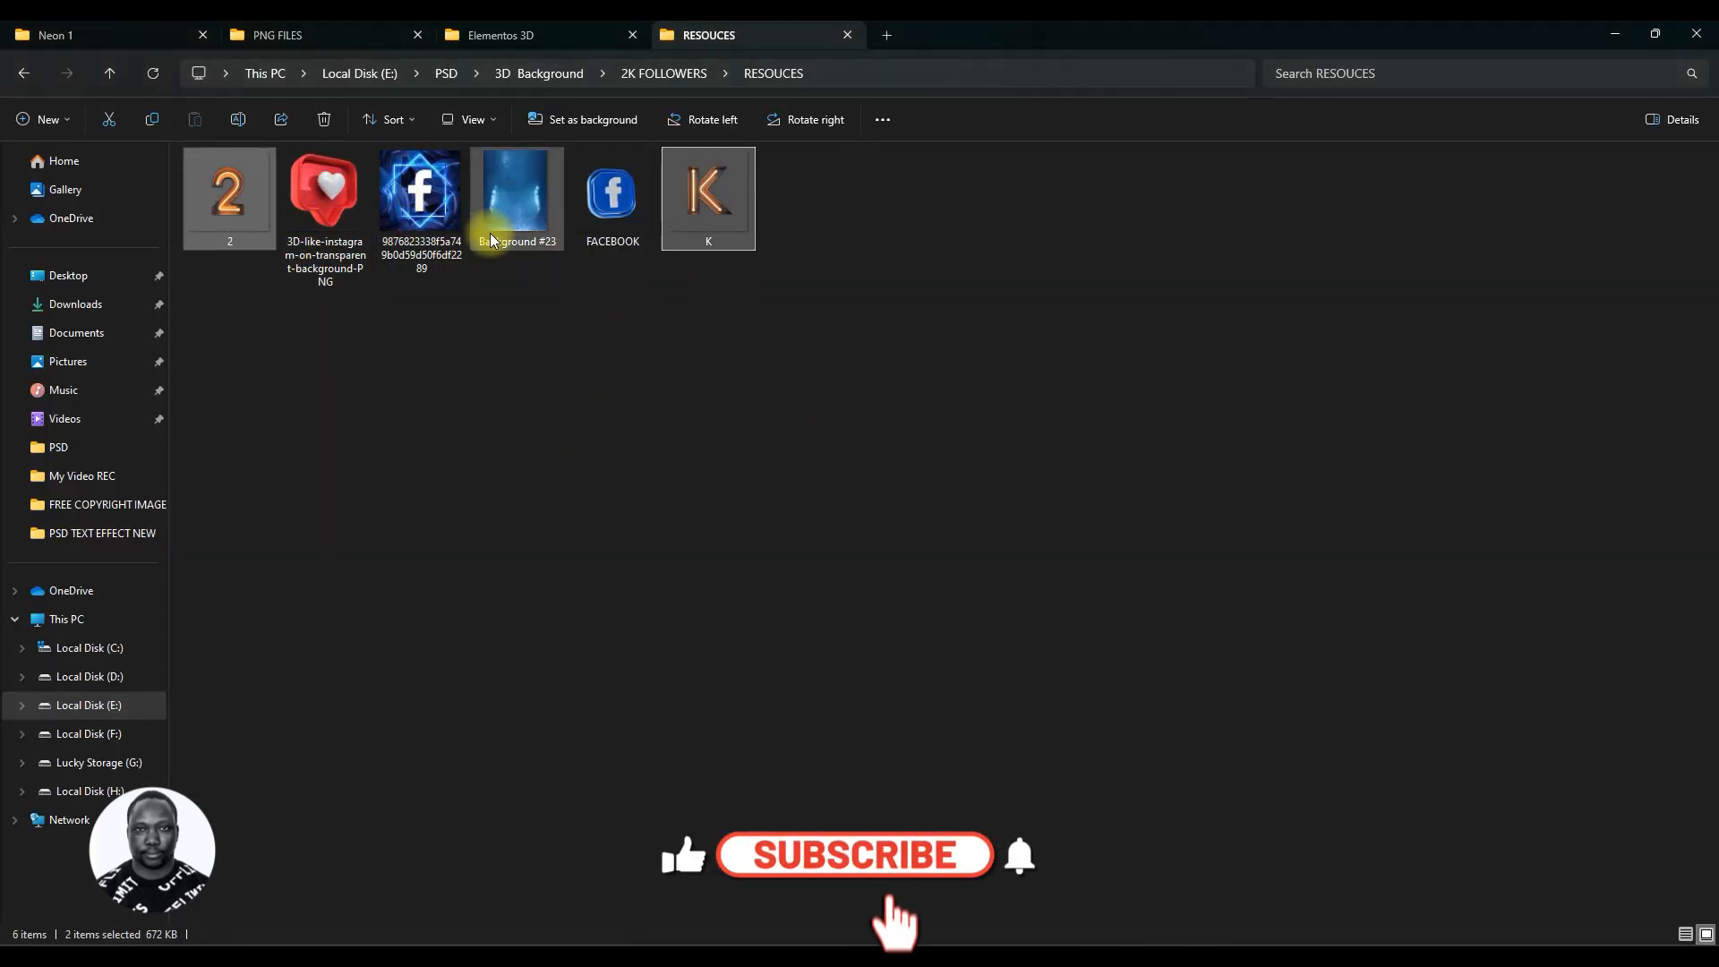
{"action": "left_click", "coordinate": [341, 214]}
{"action": "left_click_drag", "start_coordinate": [341, 213], "coordinate": [498, 587]}
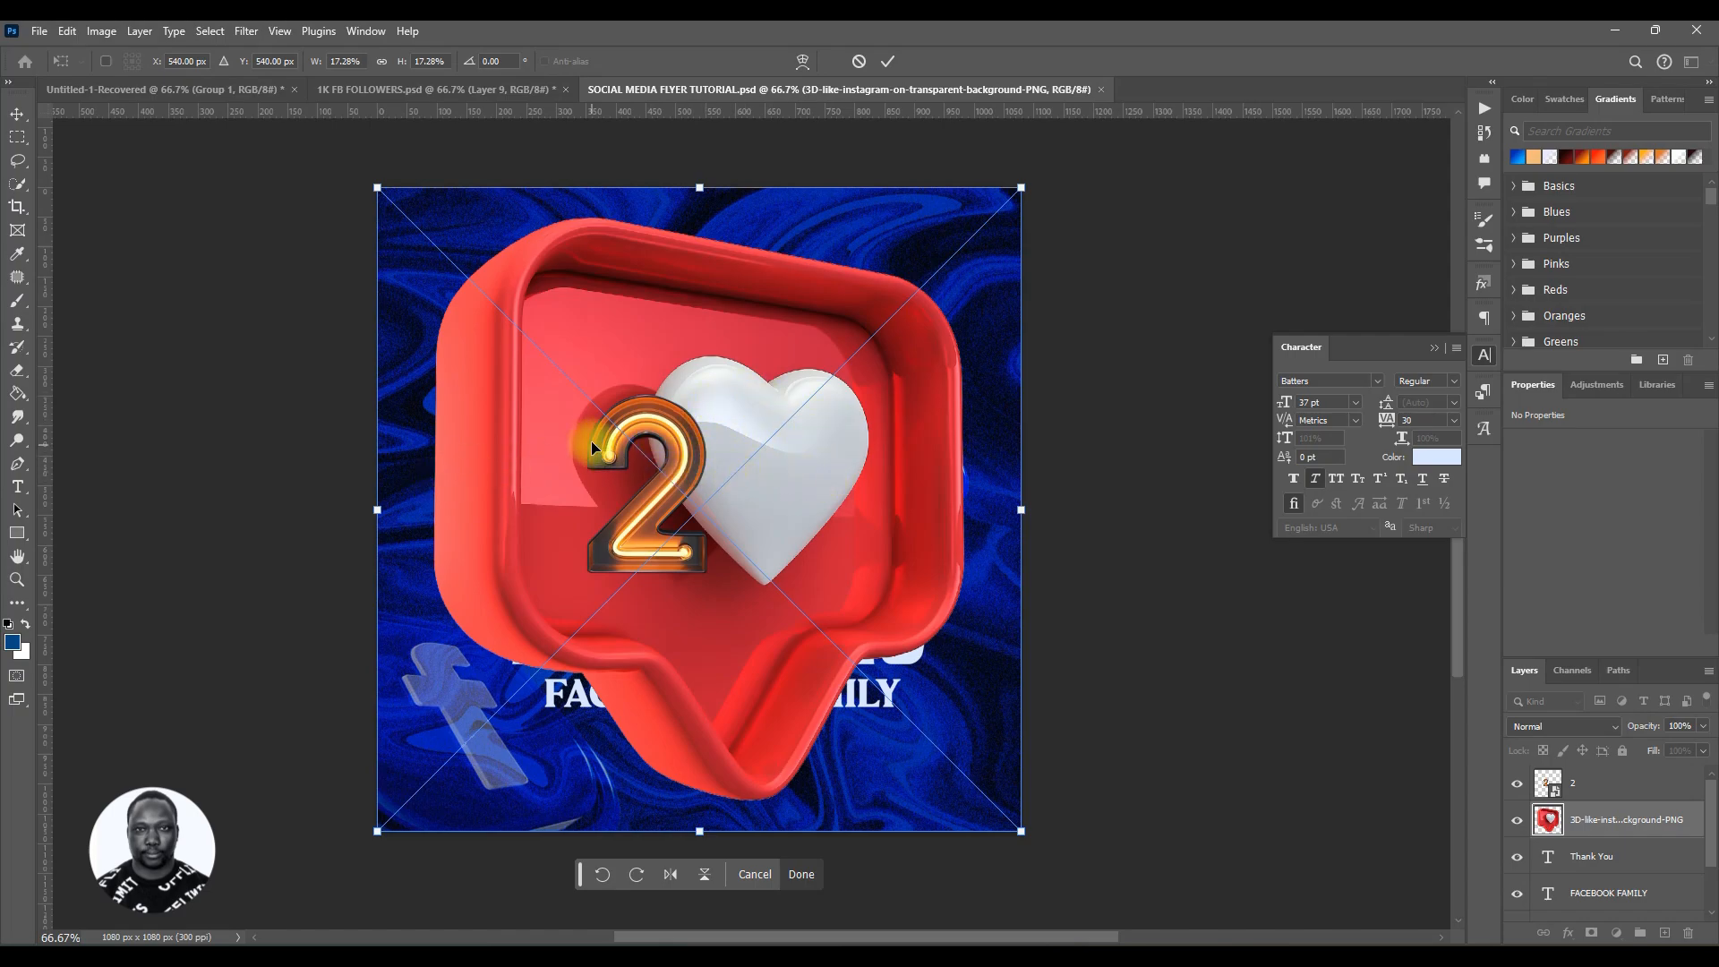
Step: Flip the like icon horizontally, shrink it and position it left of FACEBOOK FAMILY, then commit
{"action": "right_click", "coordinate": [707, 417]}
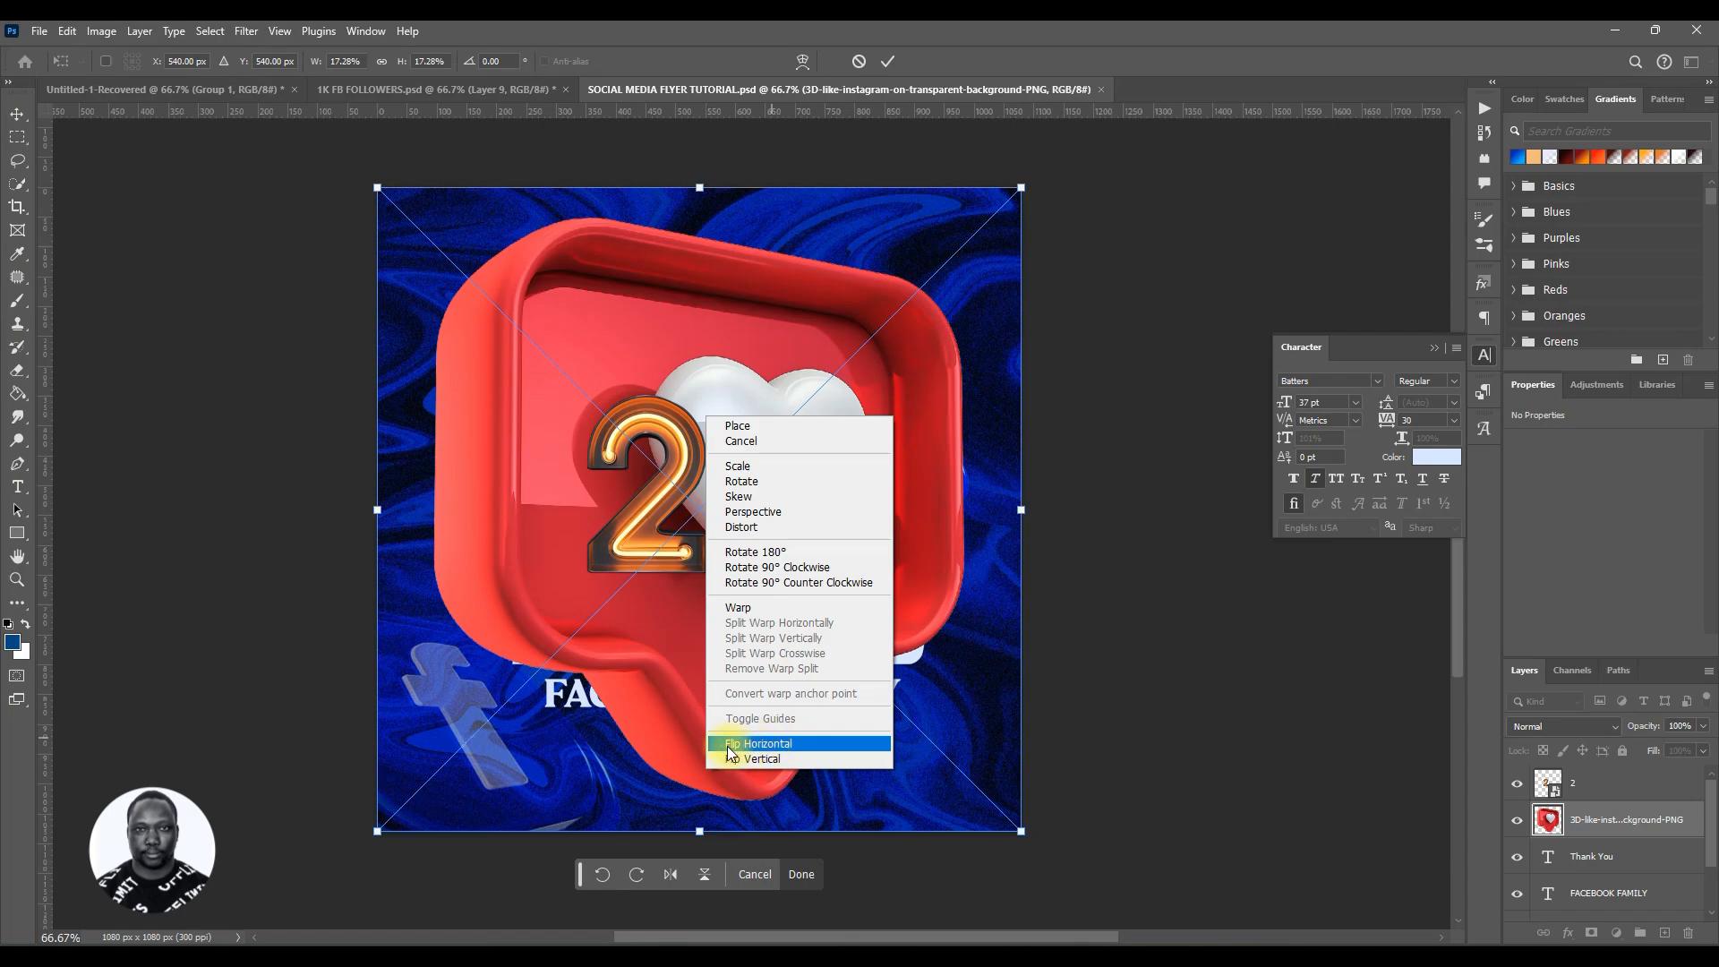
{"action": "left_click", "coordinate": [756, 749]}
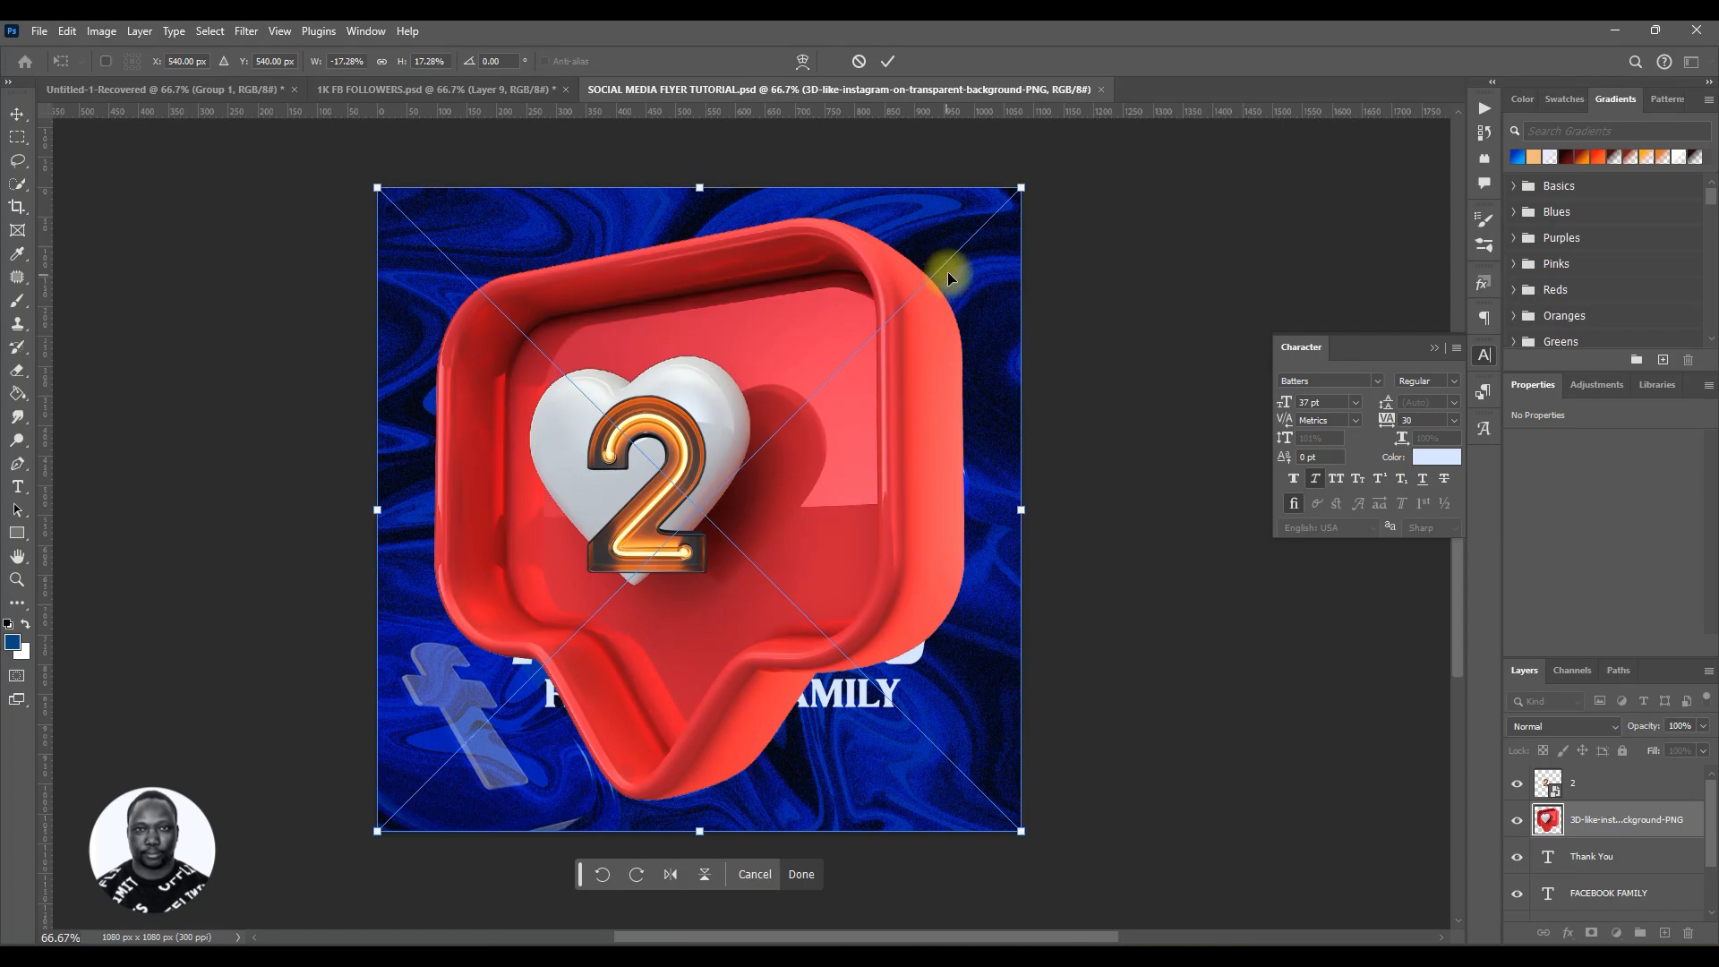
{"action": "left_click_drag", "start_coordinate": [1019, 189], "coordinate": [882, 478]}
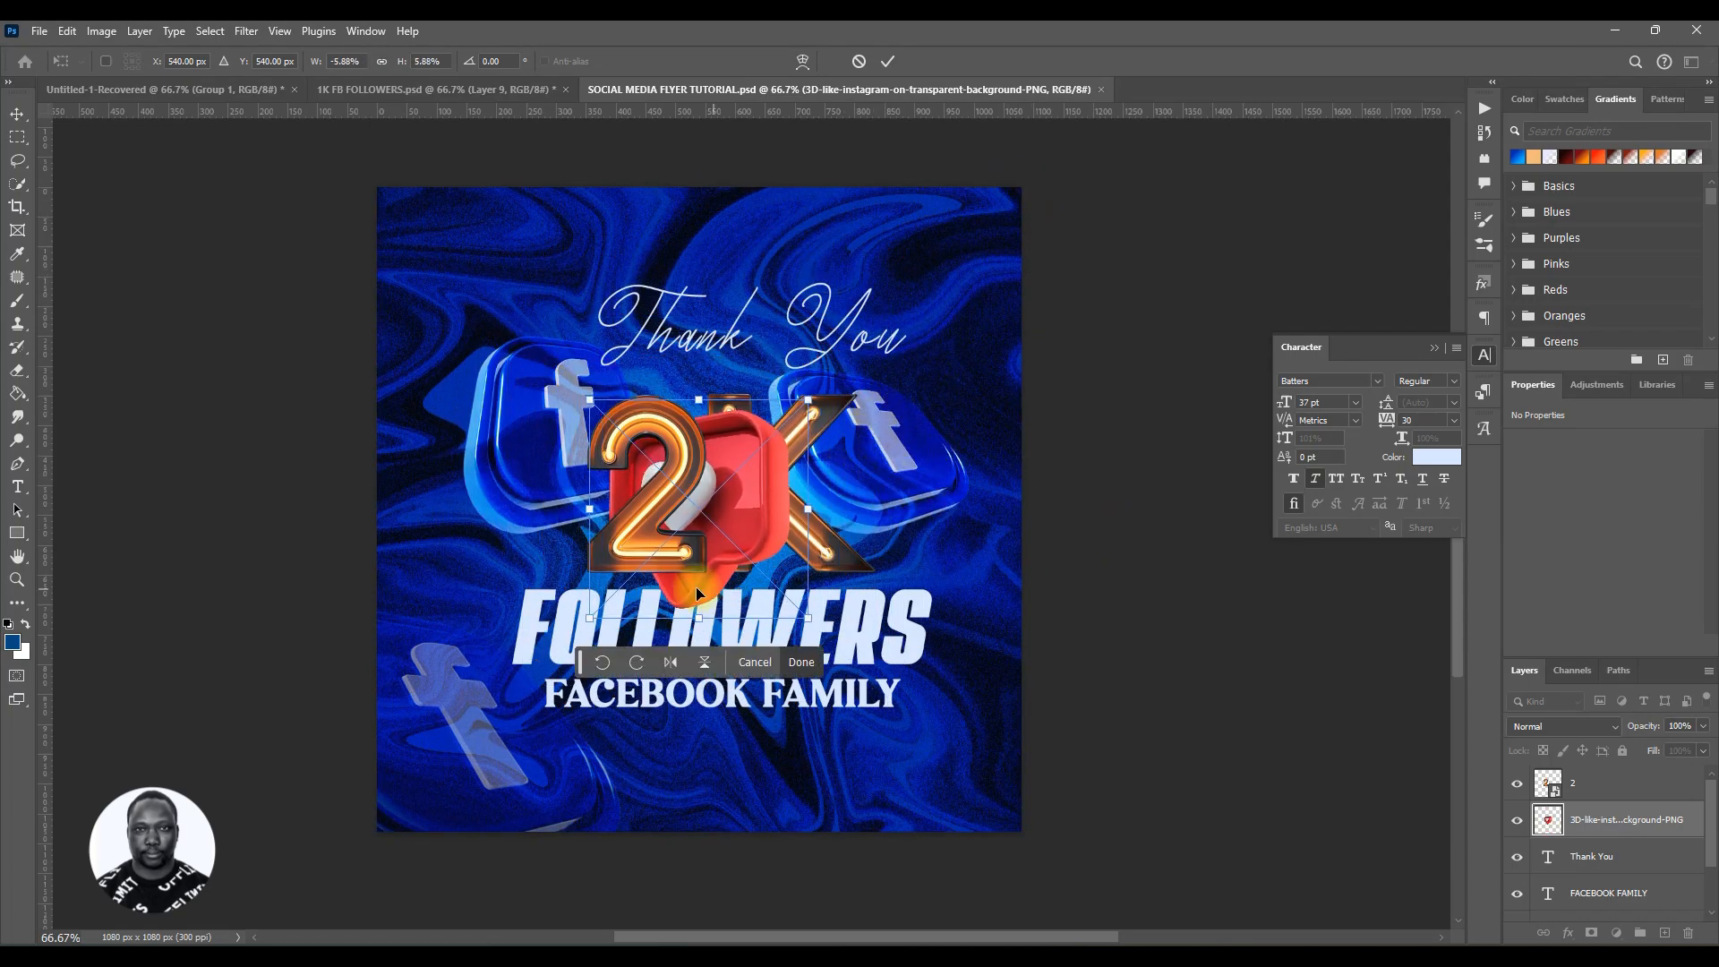
{"action": "left_click_drag", "start_coordinate": [734, 545], "coordinate": [599, 772]}
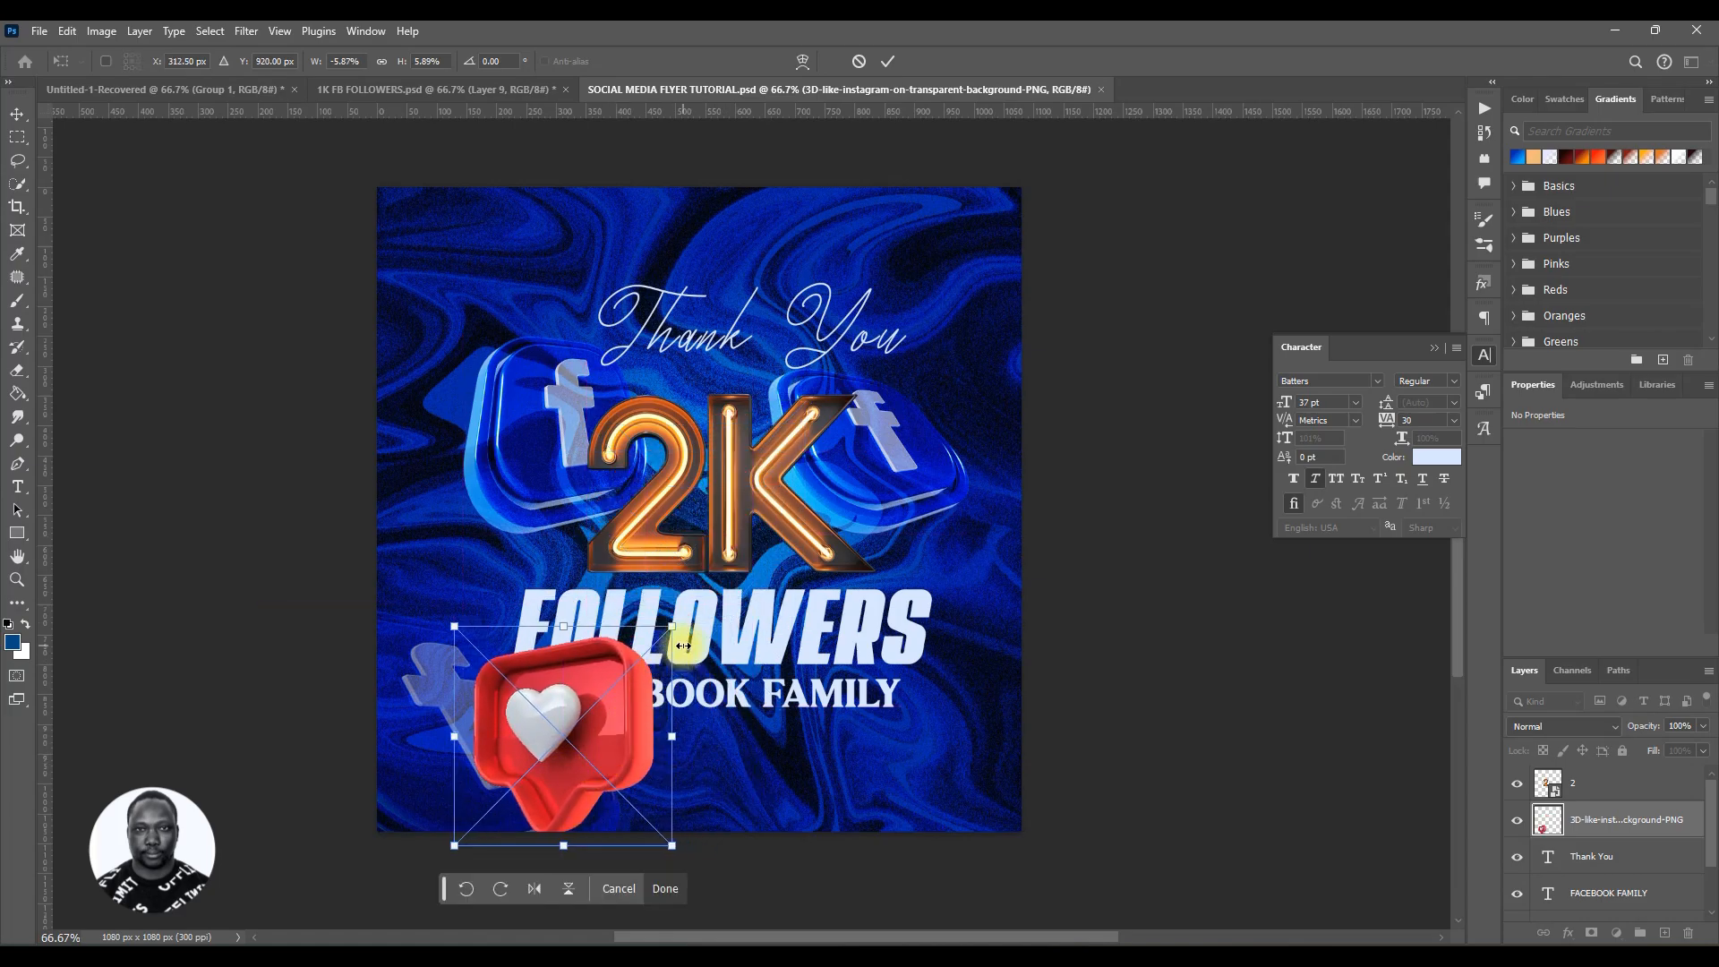
{"action": "left_click_drag", "start_coordinate": [672, 632], "coordinate": [568, 756]}
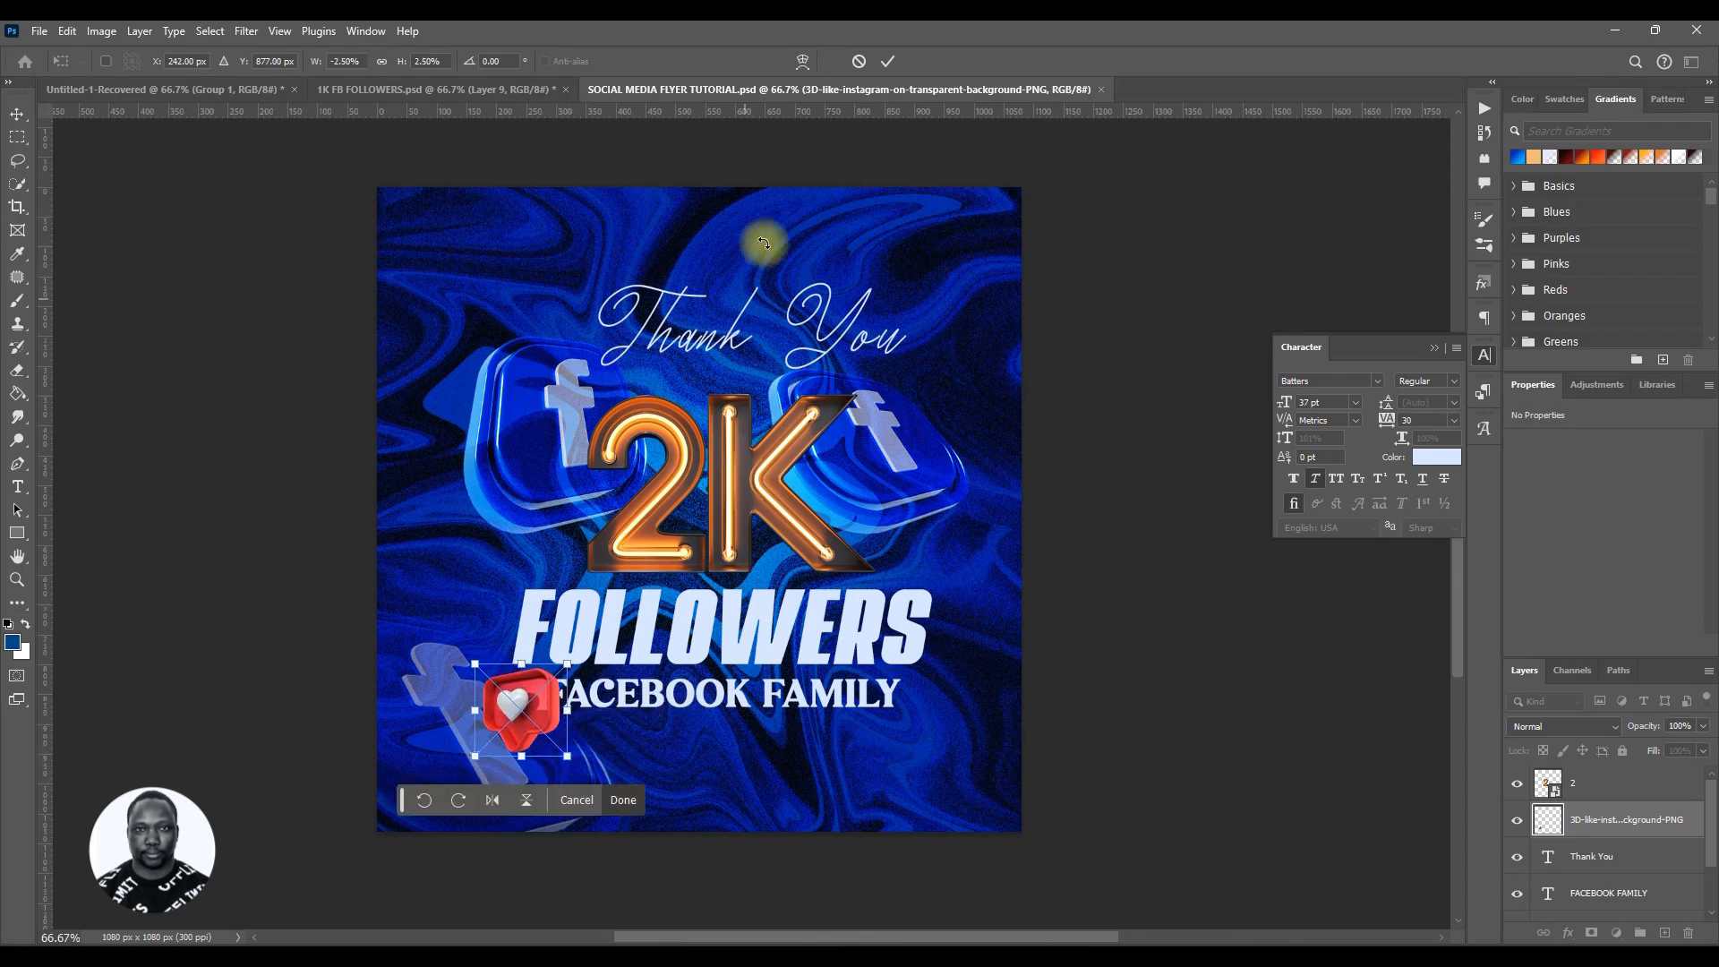
{"action": "left_click", "coordinate": [887, 61]}
Step: Nudge the FACEBOOK FAMILY text right and align the like icon beside it
{"action": "left_click", "coordinate": [748, 701]}
{"action": "left_click_drag", "start_coordinate": [737, 694], "coordinate": [741, 696]}
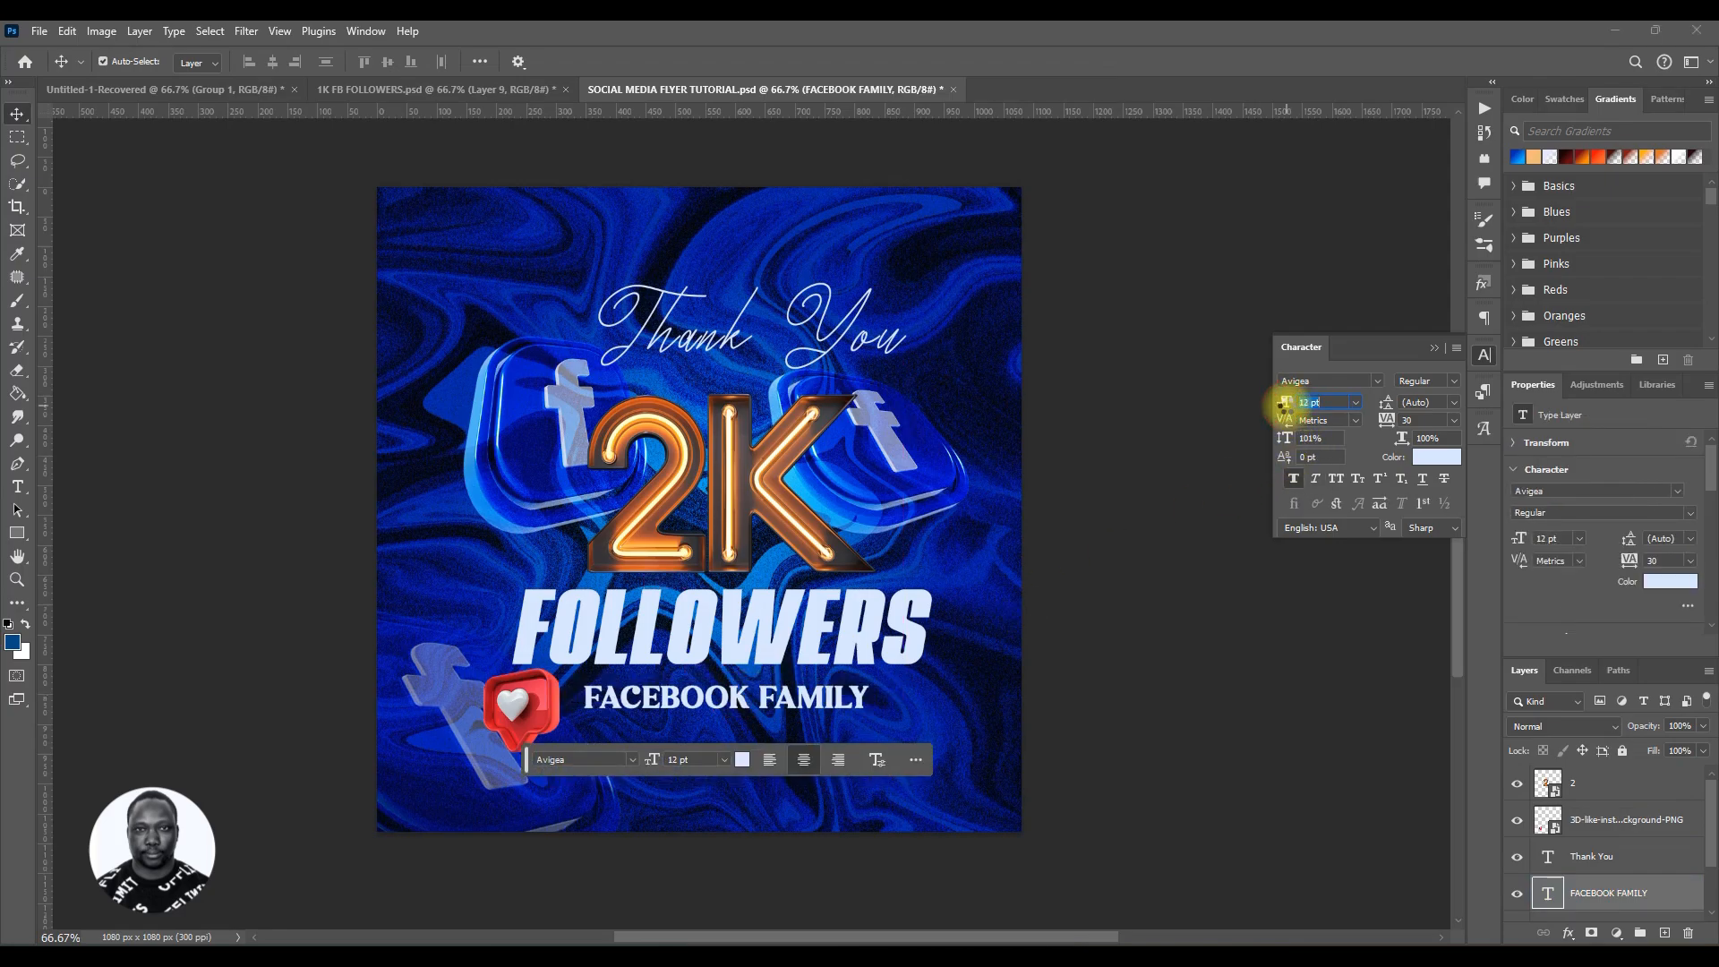
{"action": "left_click", "coordinate": [771, 707]}
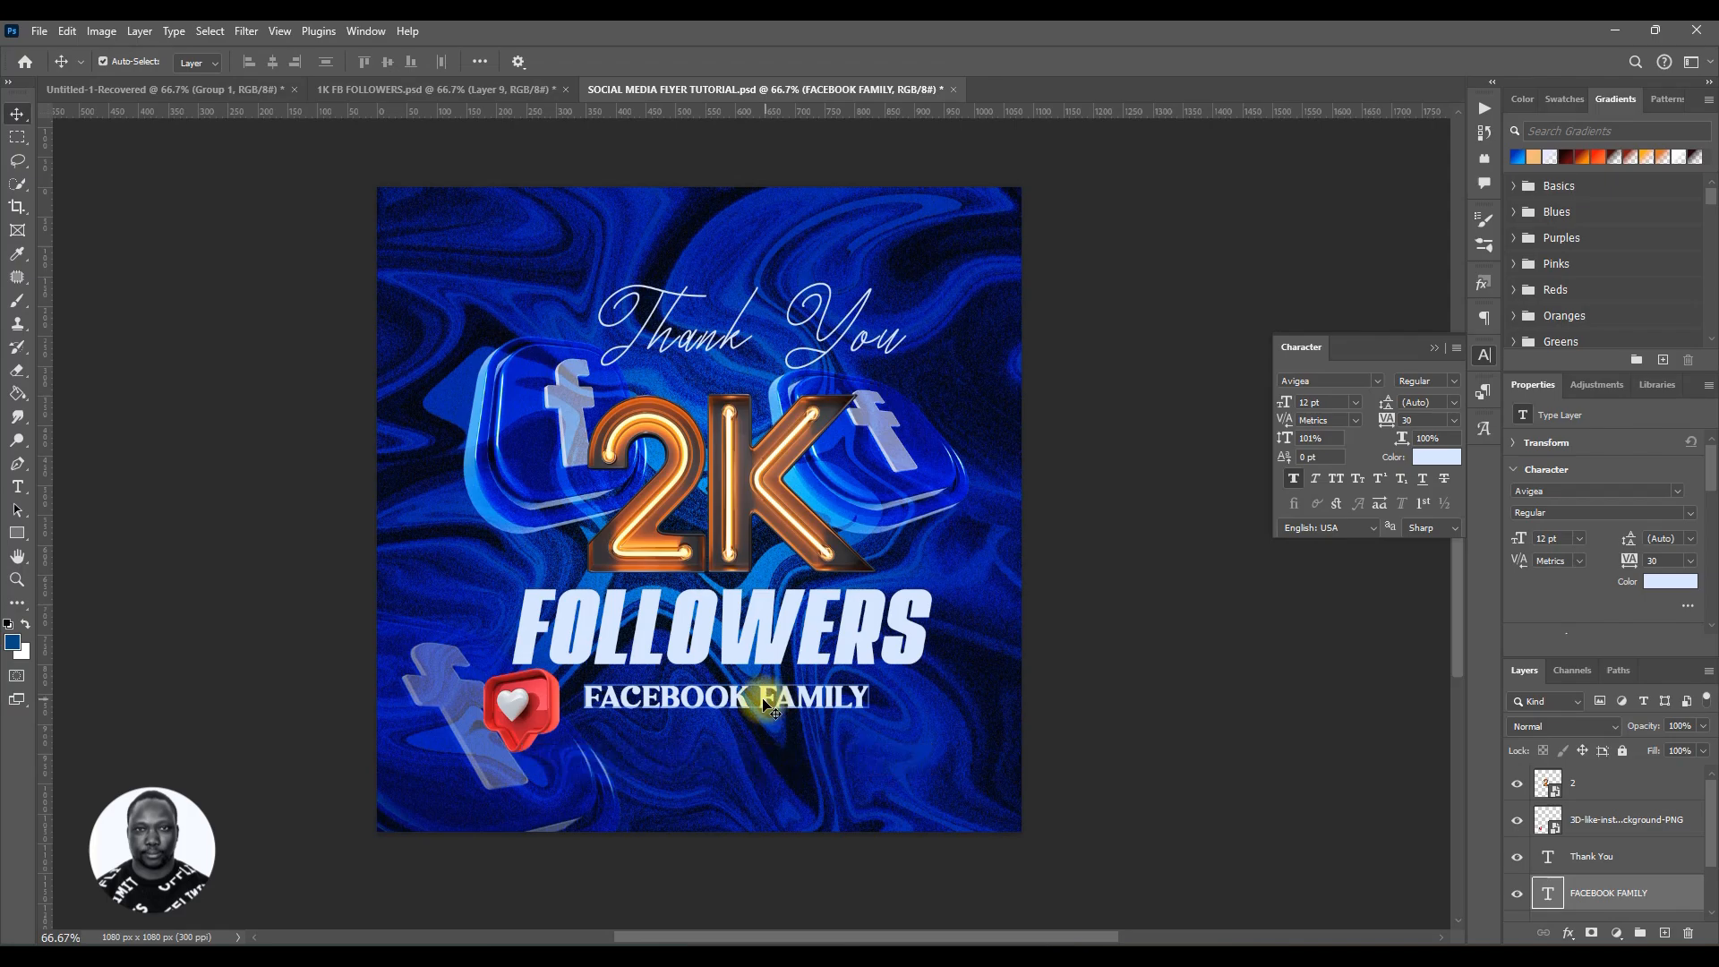
{"action": "left_click_drag", "start_coordinate": [766, 704], "coordinate": [766, 708]}
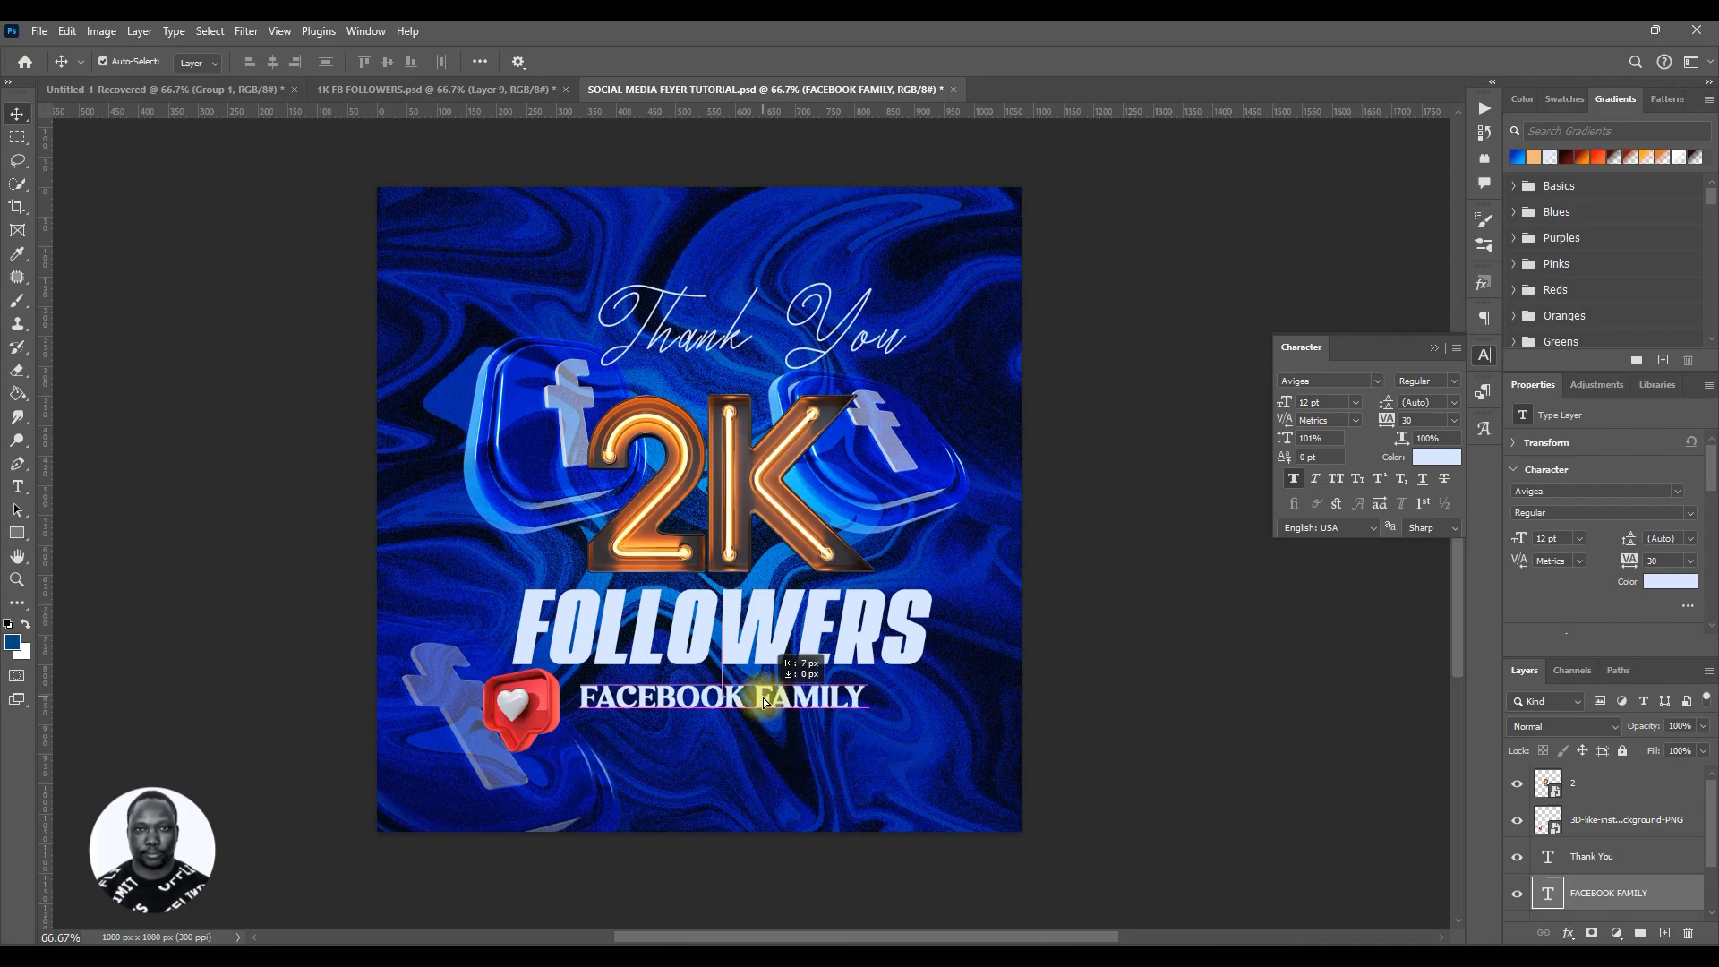
{"action": "left_click", "coordinate": [515, 710]}
{"action": "left_click_drag", "start_coordinate": [516, 710], "coordinate": [526, 708]}
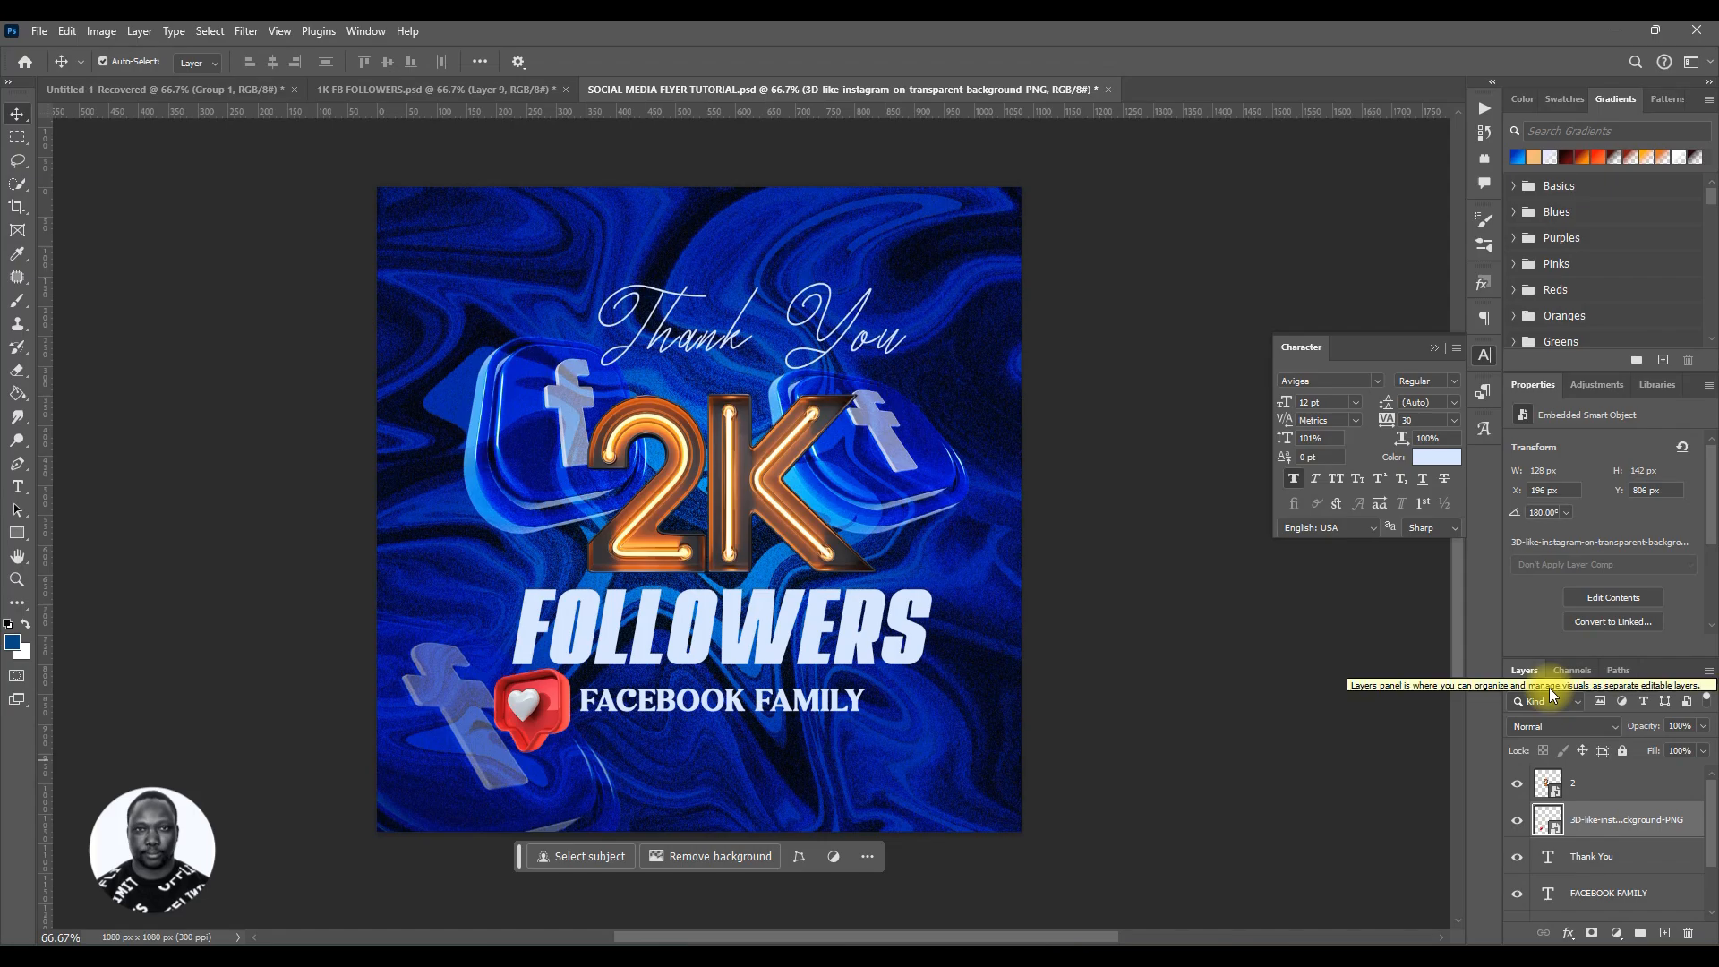
Step: Set the like icon layer's blend mode to Hard Light
{"action": "left_click", "coordinate": [1588, 728]}
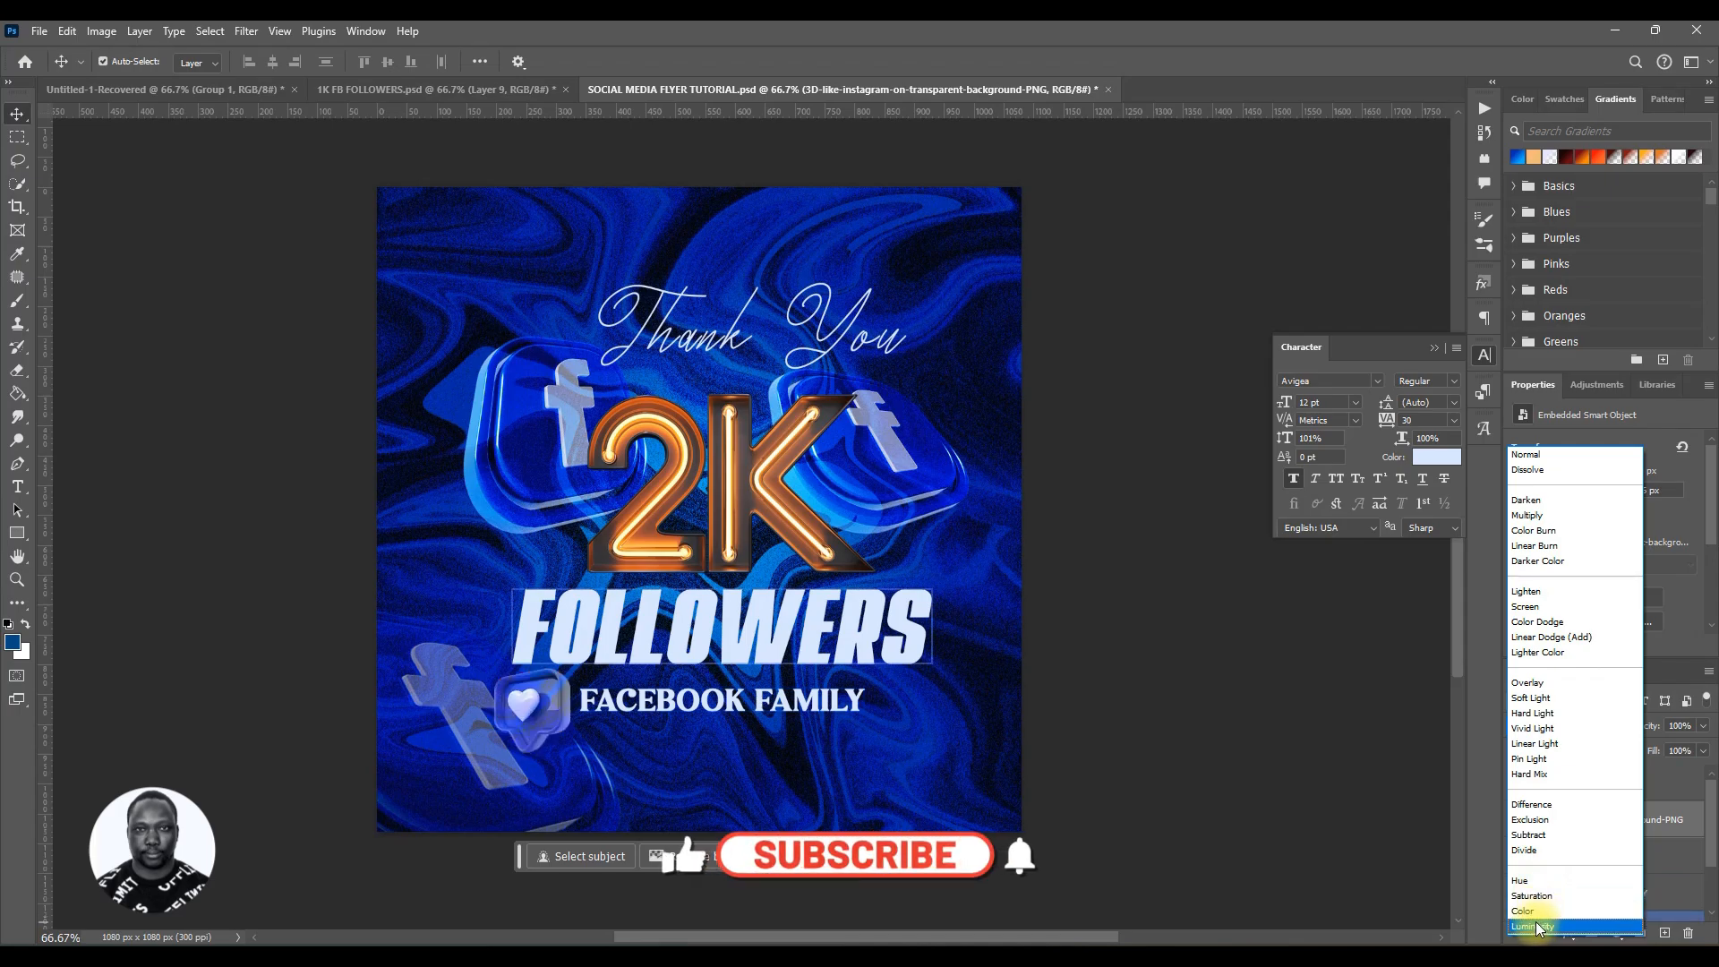
{"action": "left_click", "coordinate": [1526, 713]}
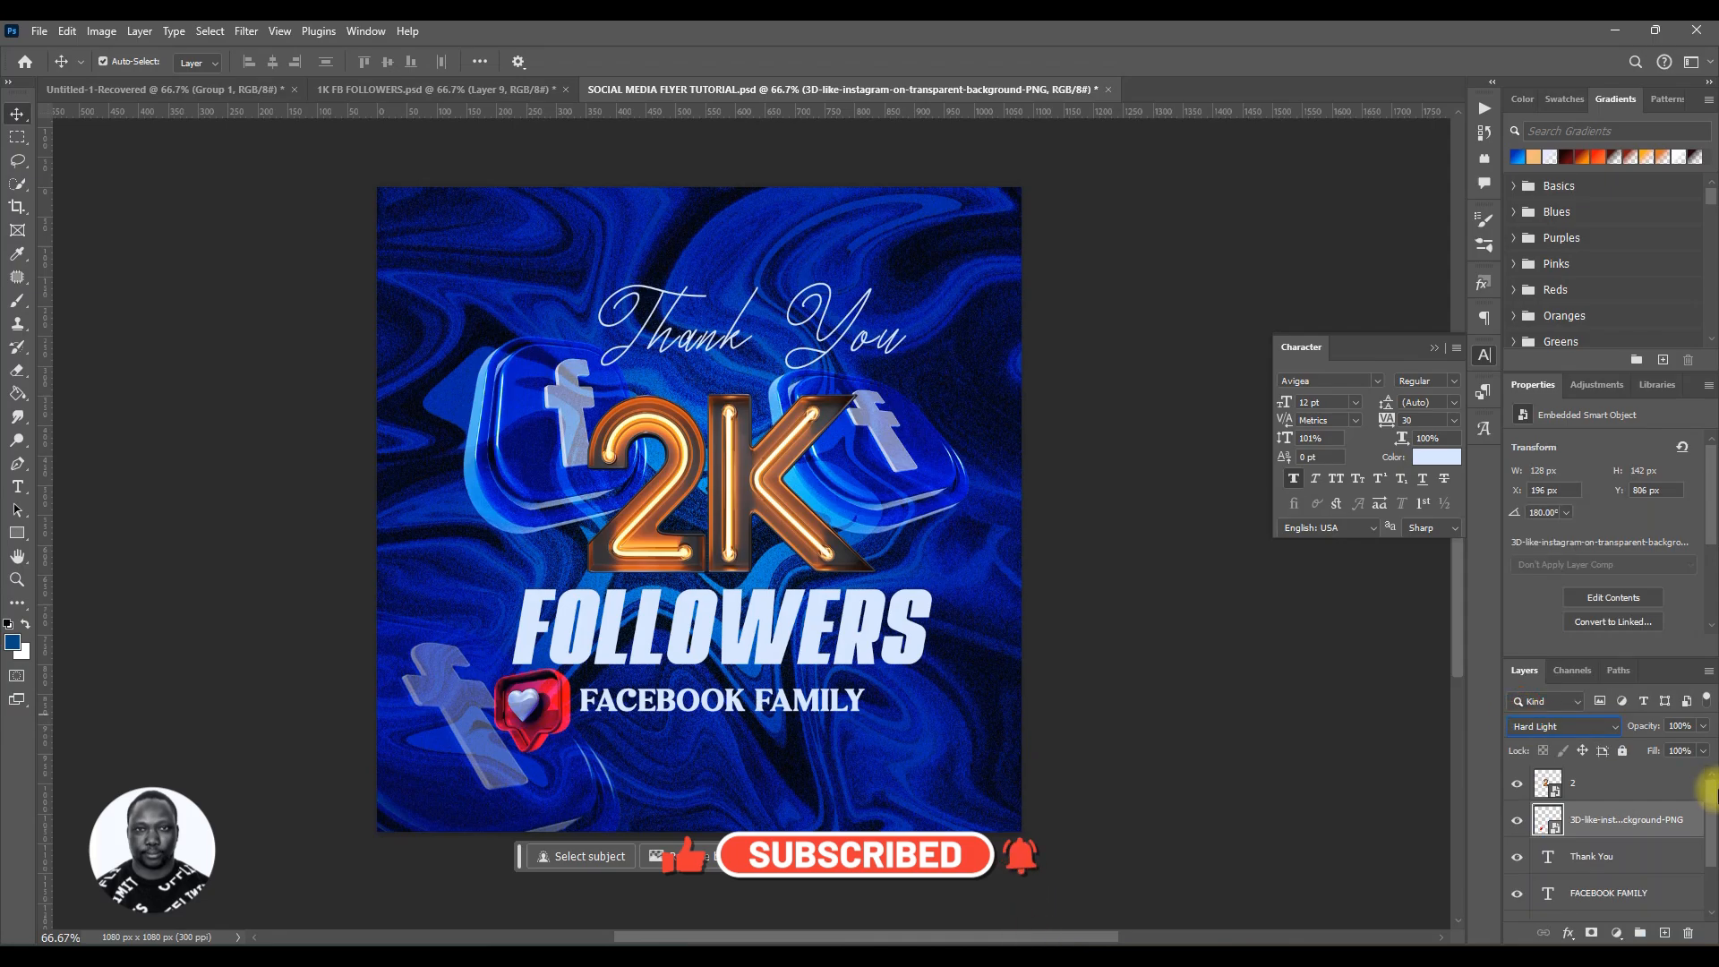
Step: Compare the like icon's layer and blend settings with the 1K FB FOLLOWERS reference file
{"action": "left_click", "coordinate": [436, 89]}
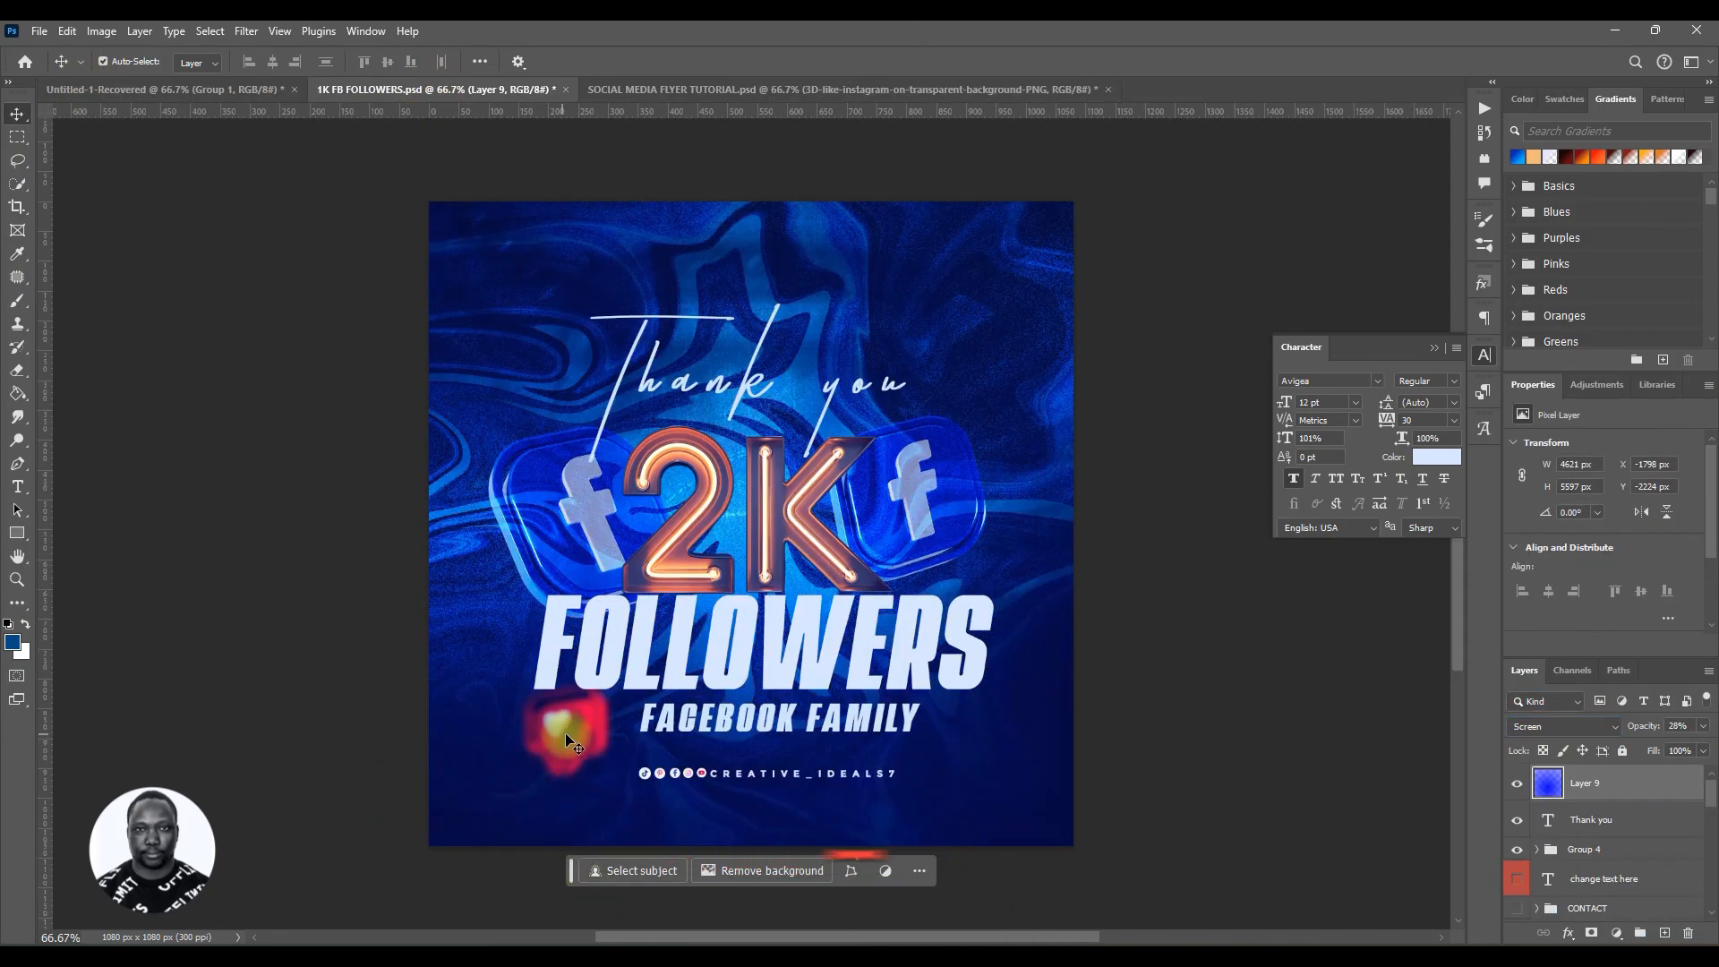
{"action": "left_click", "coordinate": [1517, 784]}
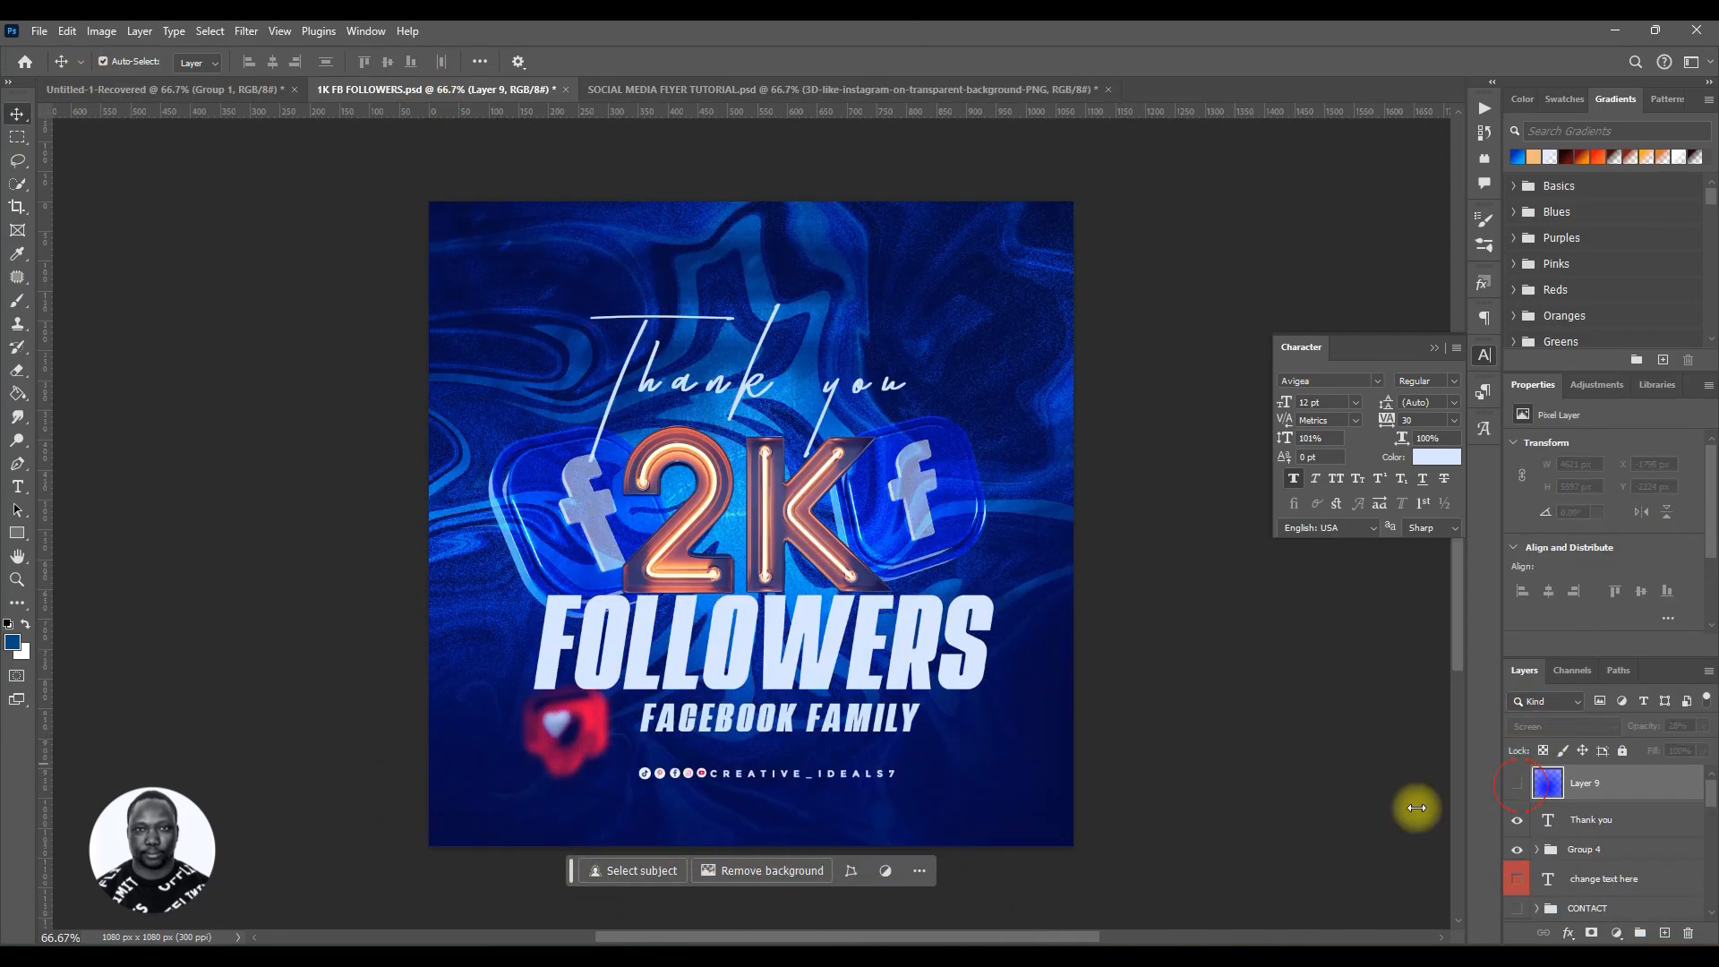
{"action": "left_click", "coordinate": [594, 723]}
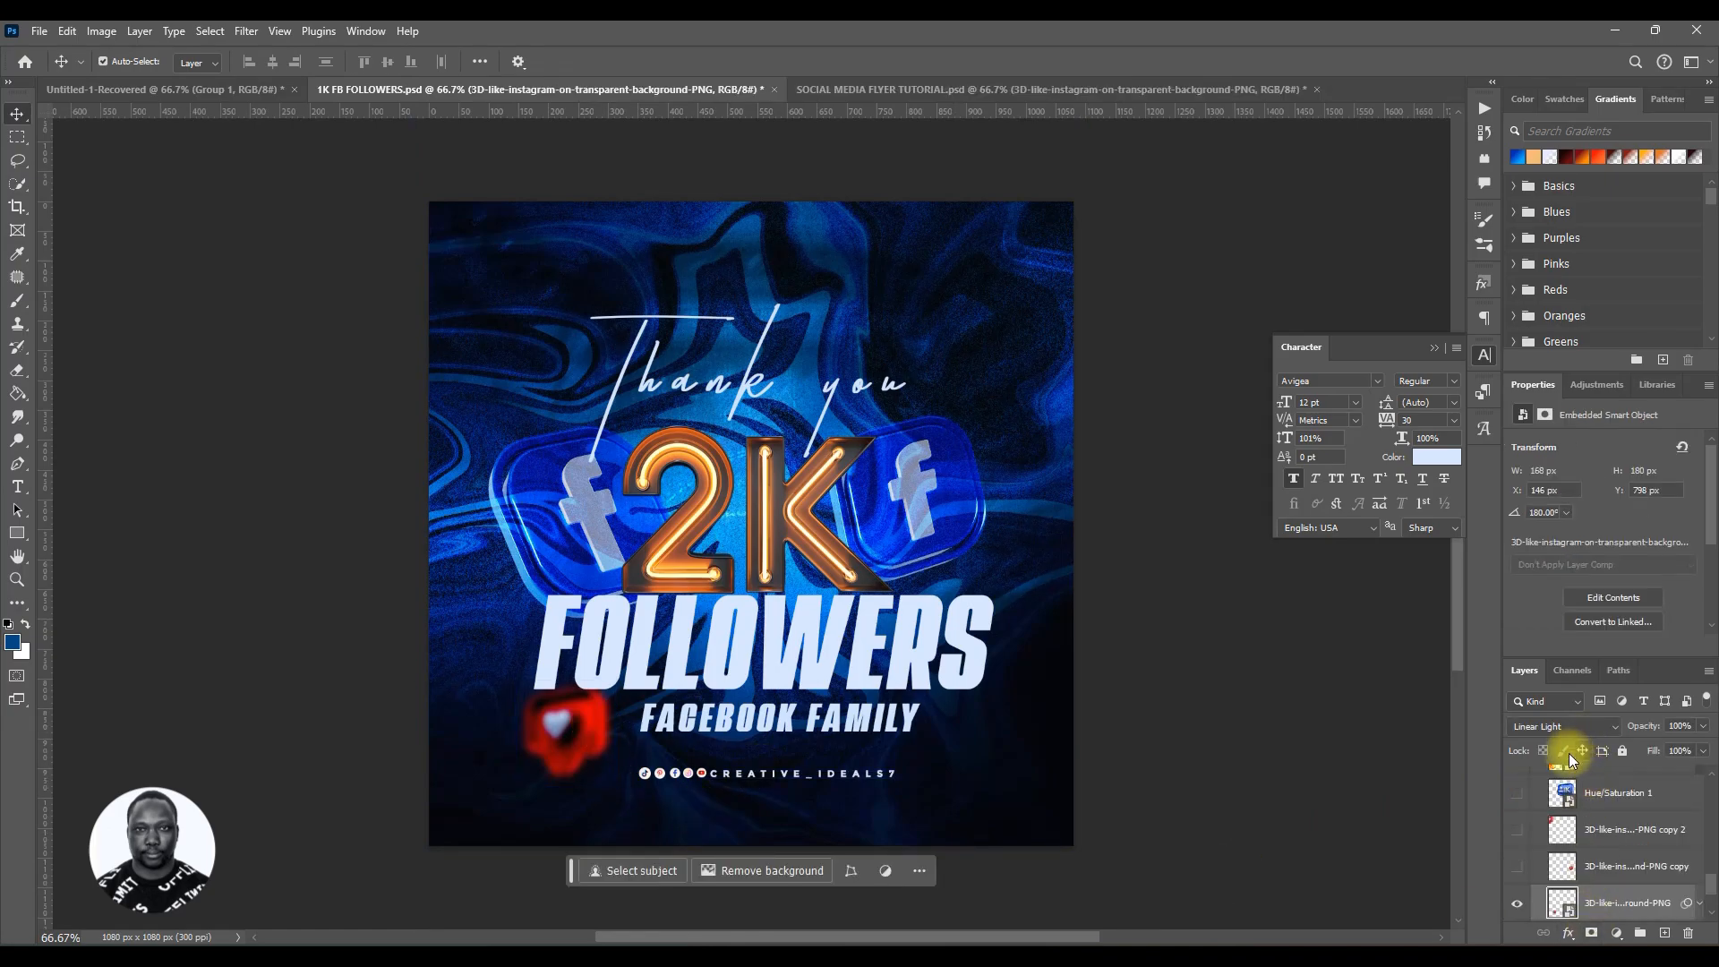
{"action": "left_click", "coordinate": [836, 89]}
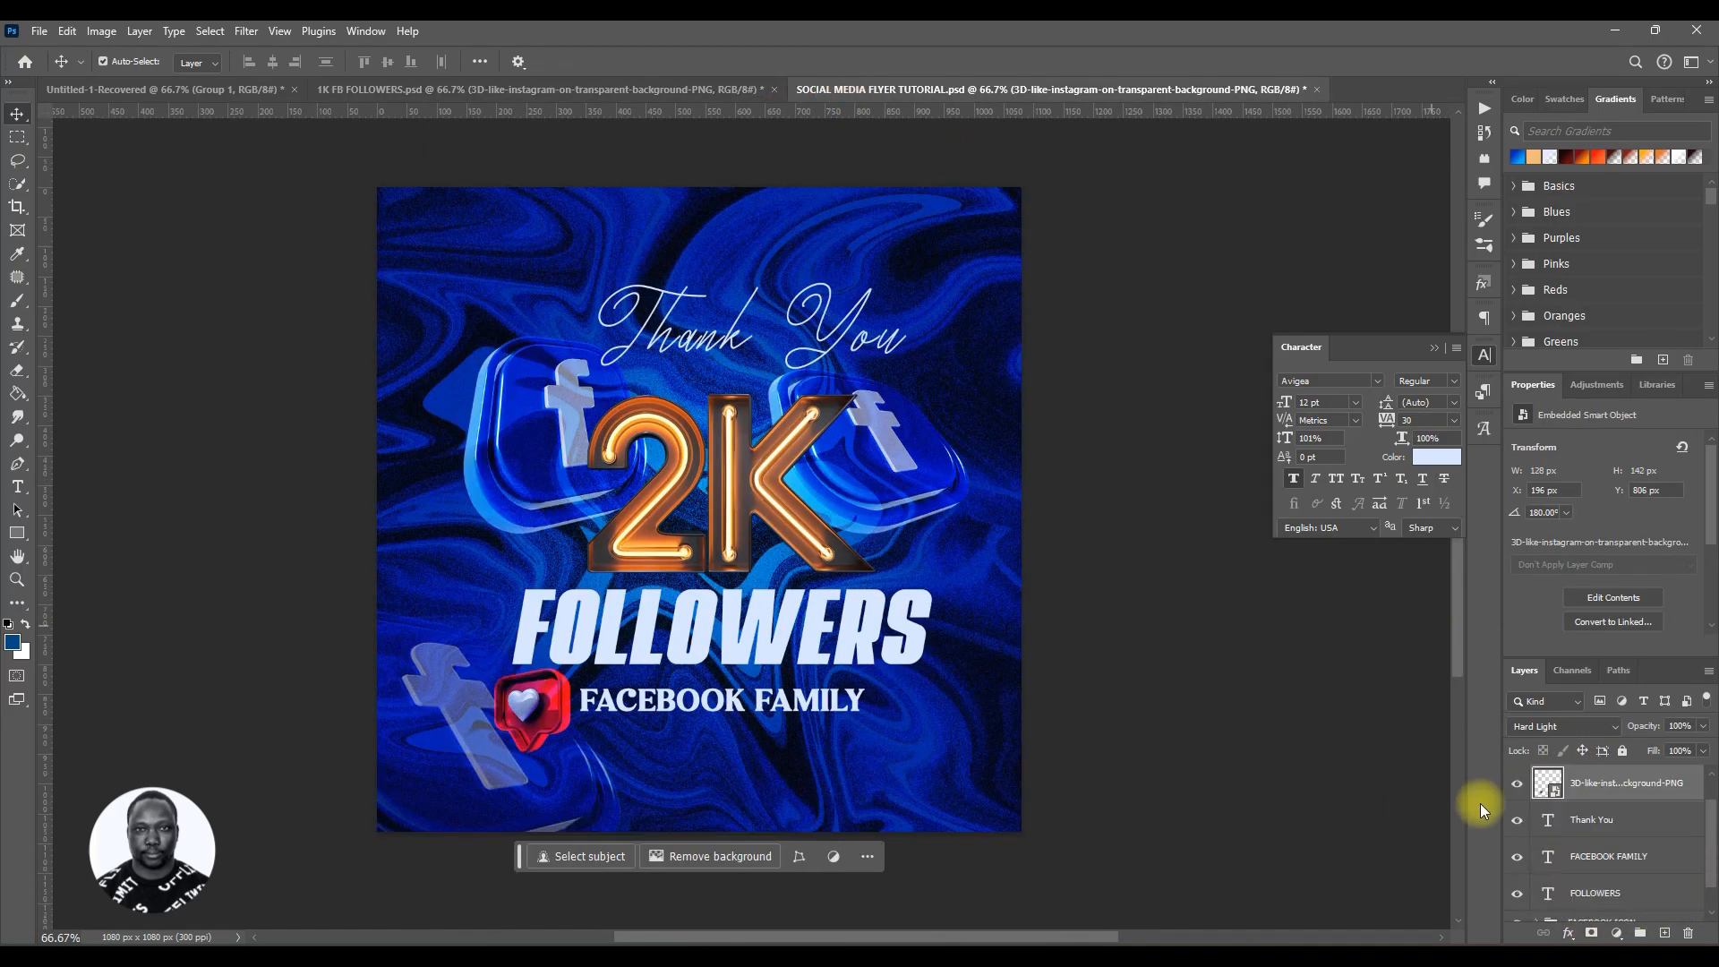
{"action": "left_click", "coordinate": [1564, 855]}
{"action": "left_click", "coordinate": [1651, 784]}
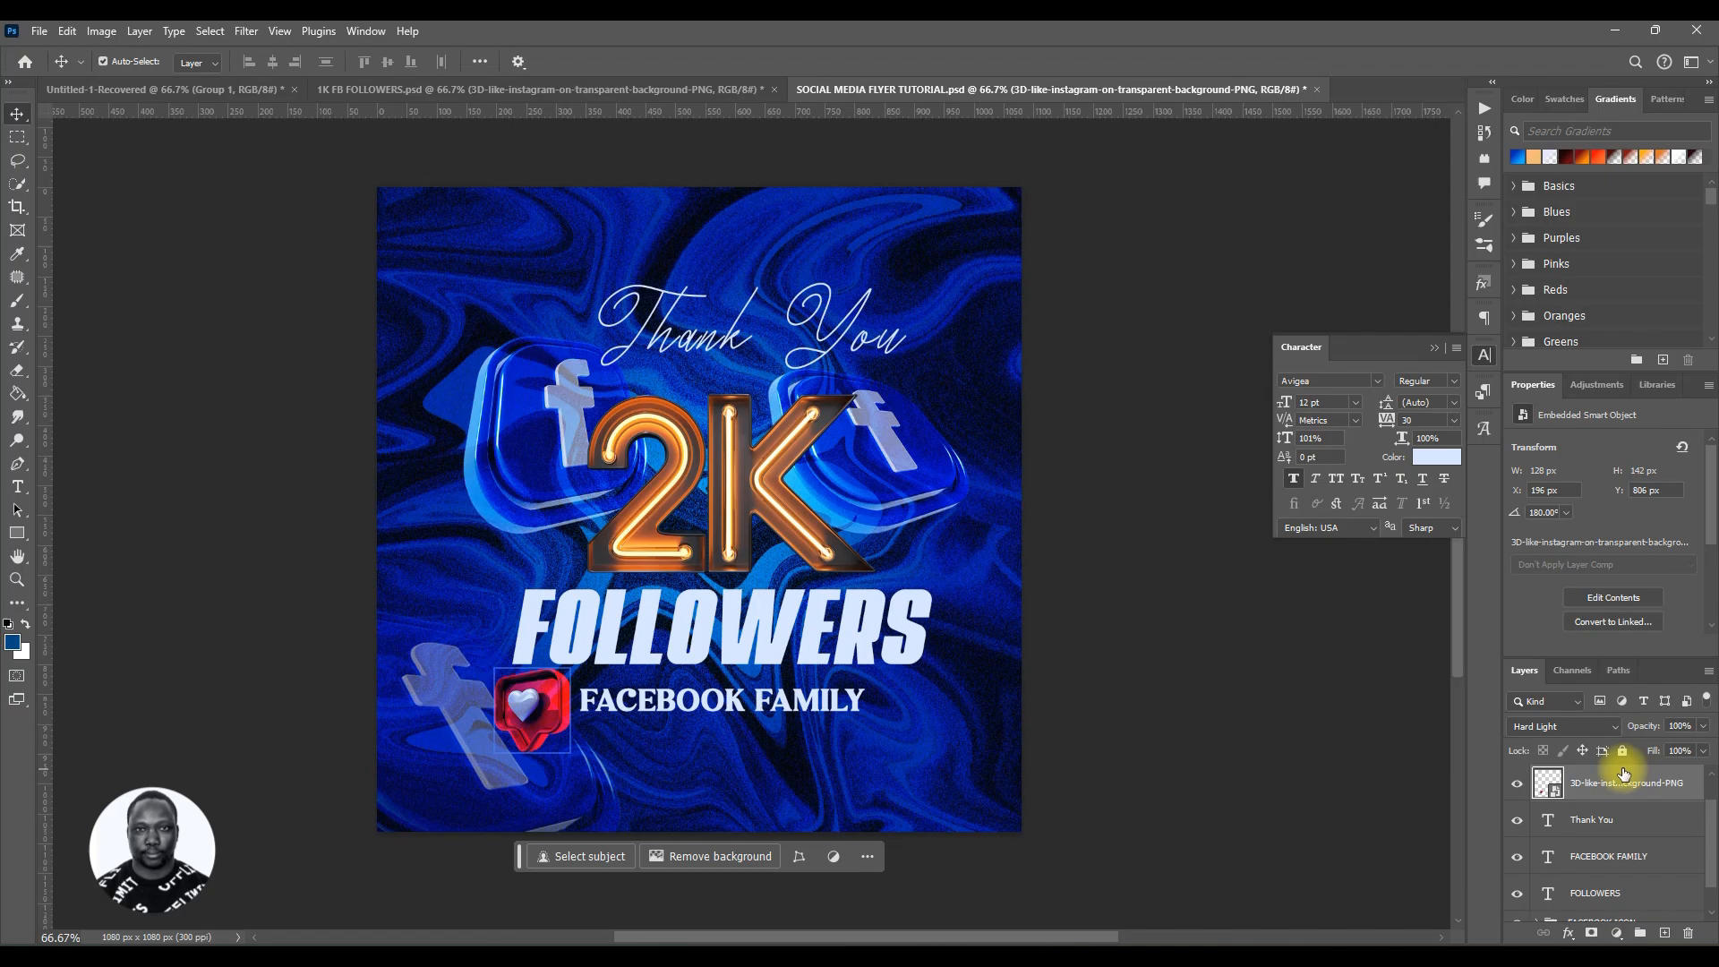
Step: Change the like icon layer's blend mode to Linear Light
{"action": "left_click", "coordinate": [1562, 727]}
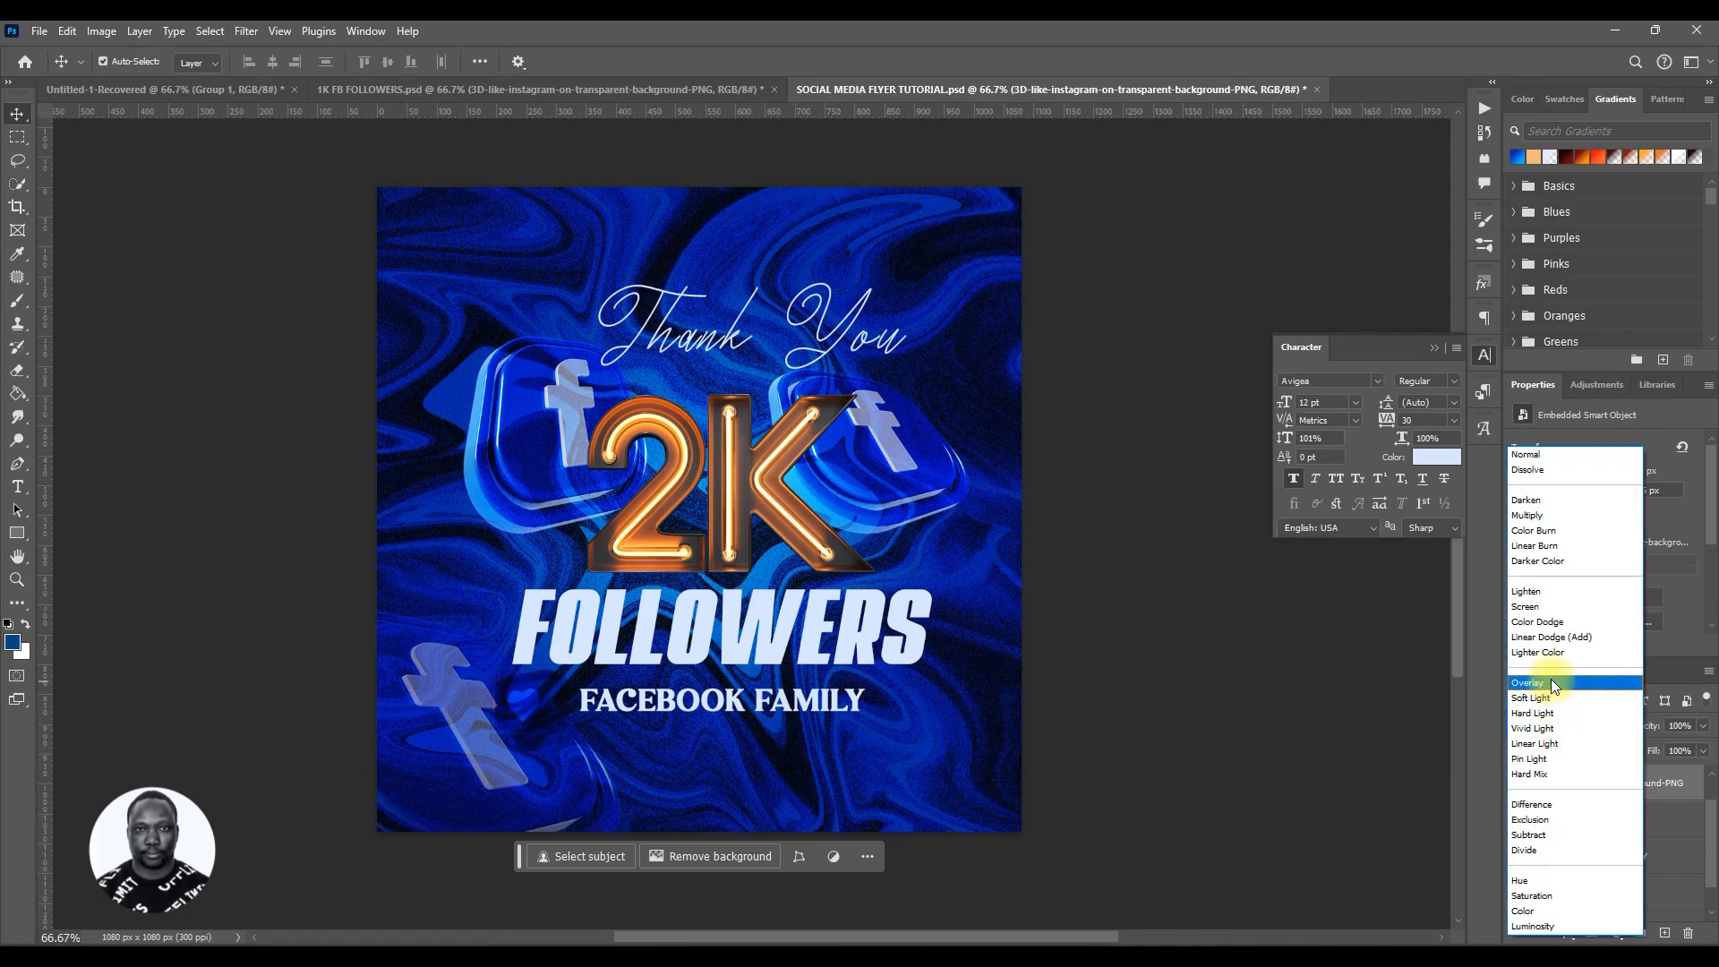
{"action": "left_click", "coordinate": [1539, 741]}
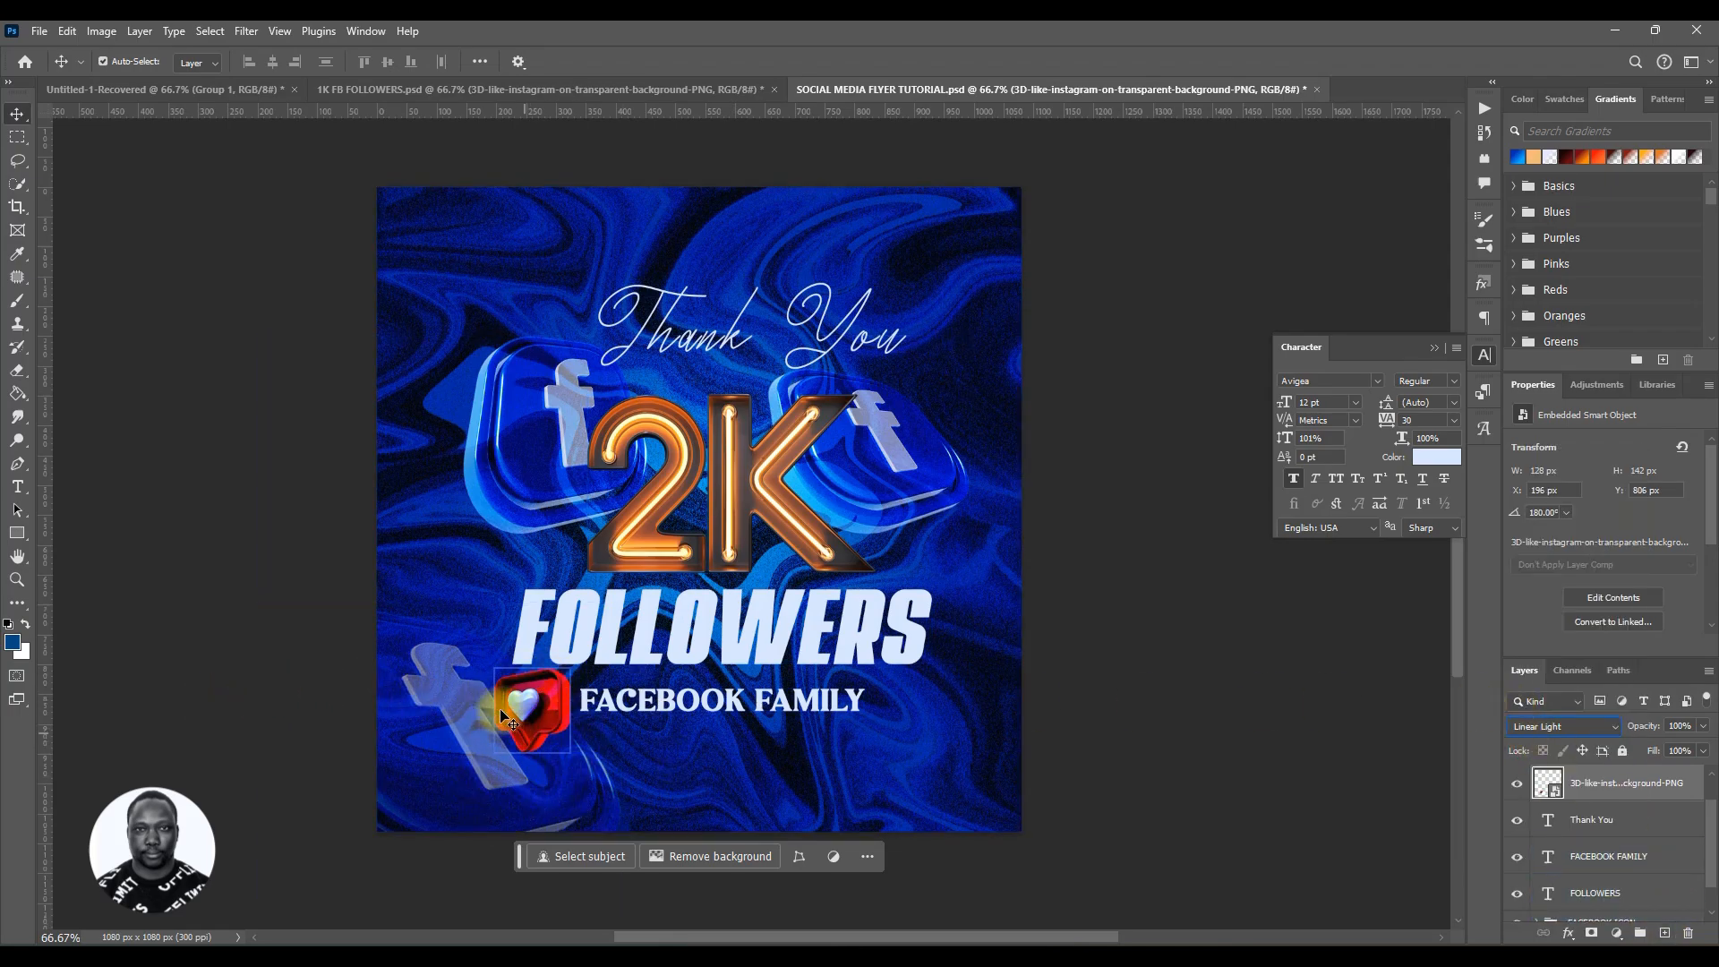
Step: Rasterize the like icon smart object layer
{"action": "left_click", "coordinate": [1594, 784]}
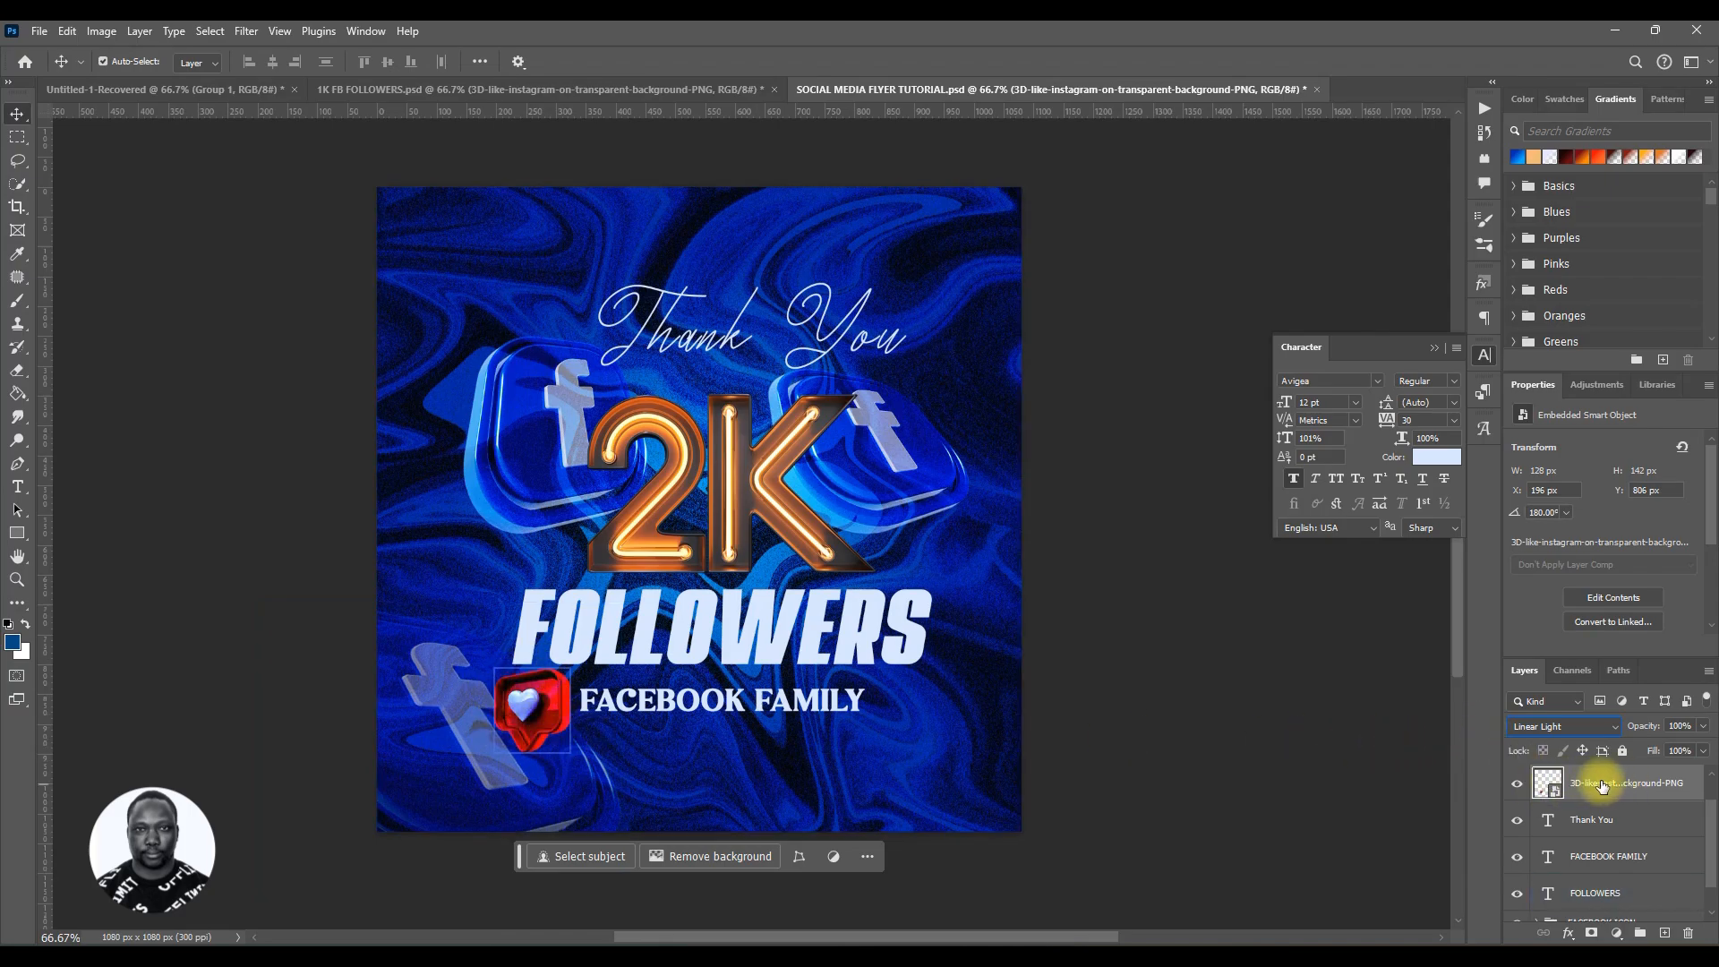
{"action": "right_click", "coordinate": [1597, 784]}
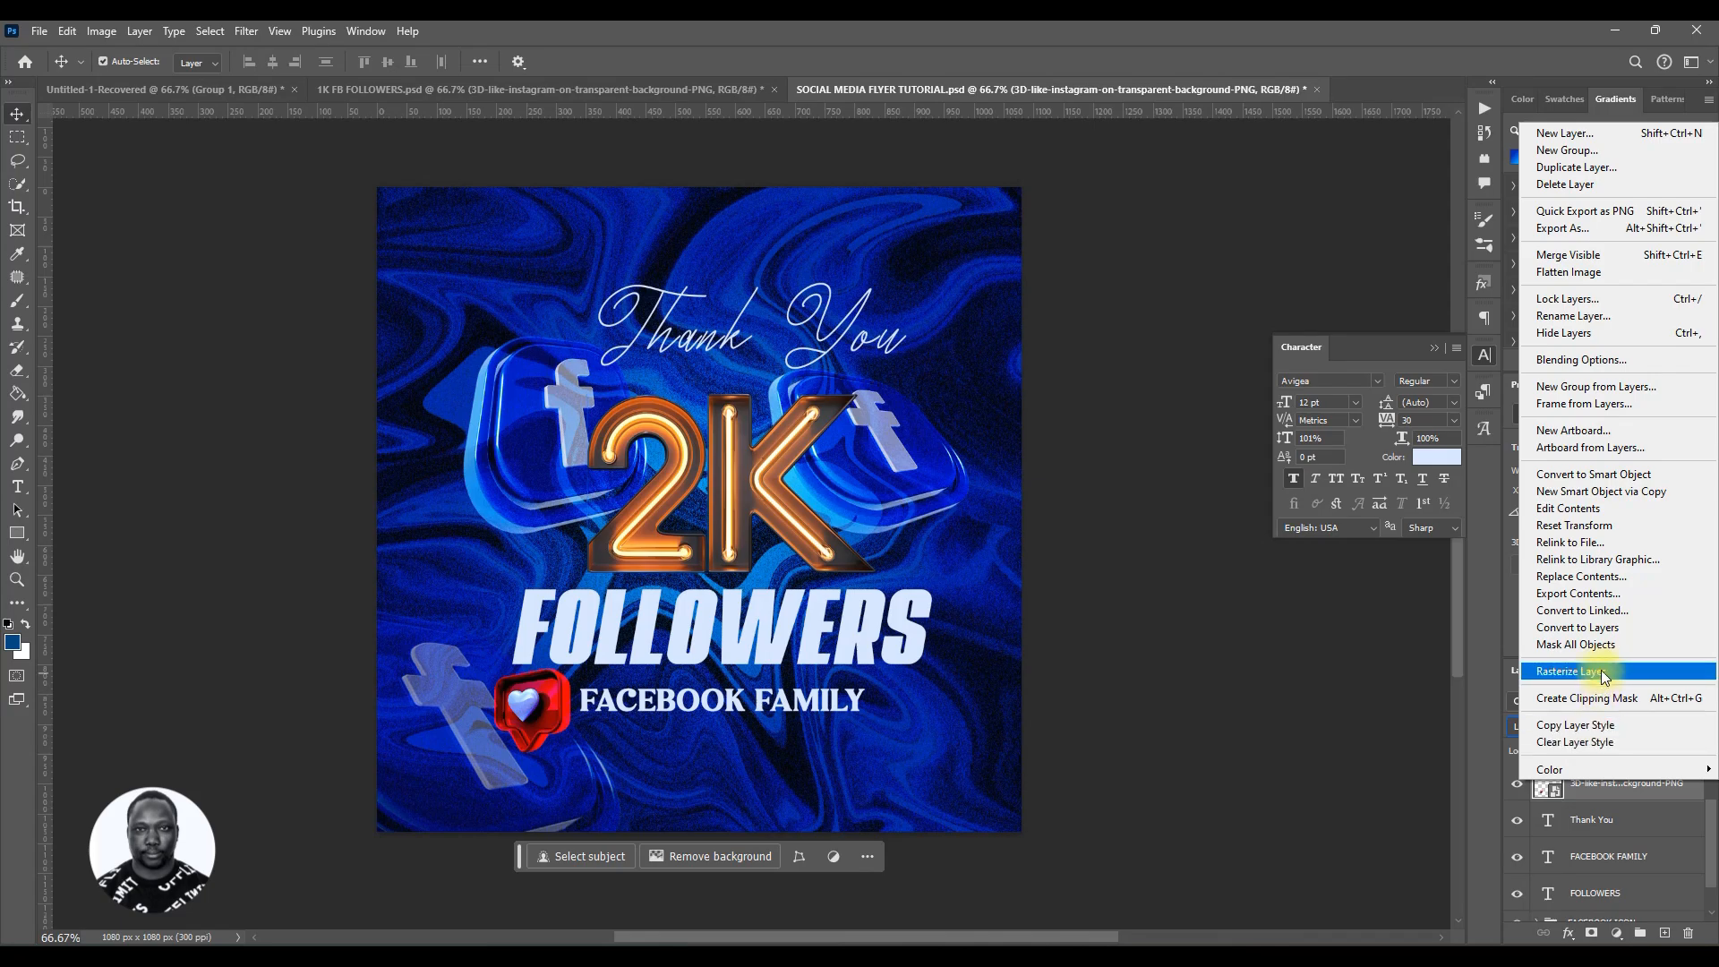
{"action": "left_click", "coordinate": [1566, 671]}
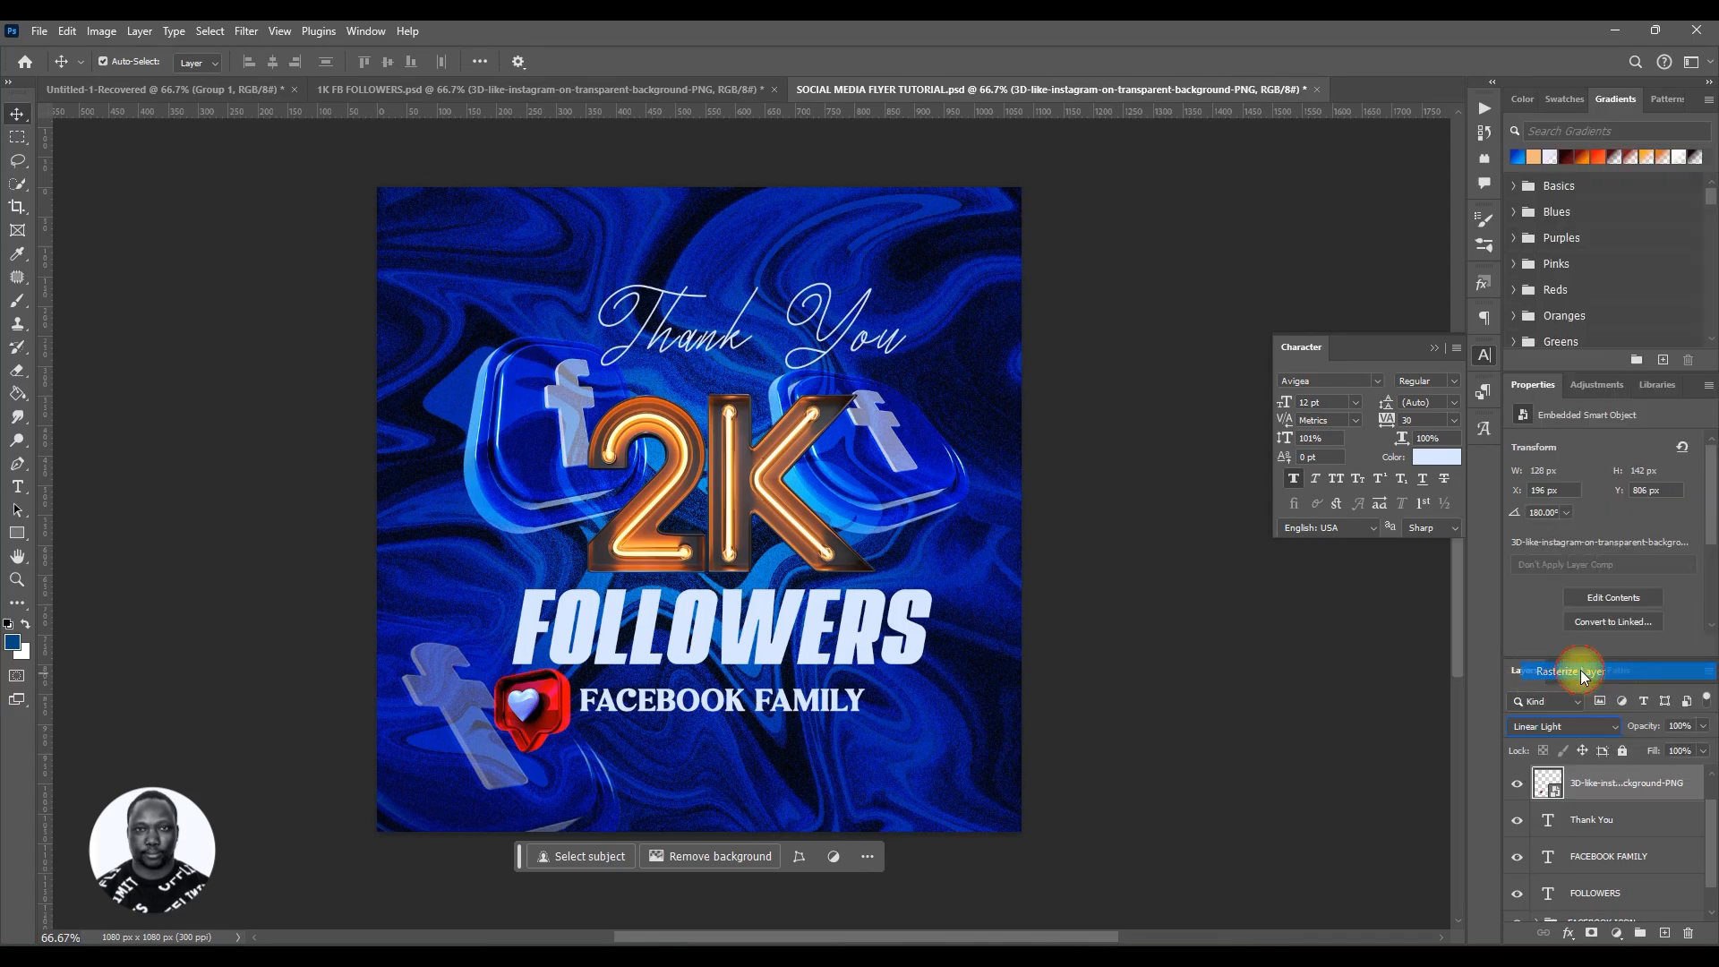
{"action": "left_click", "coordinate": [1597, 888]}
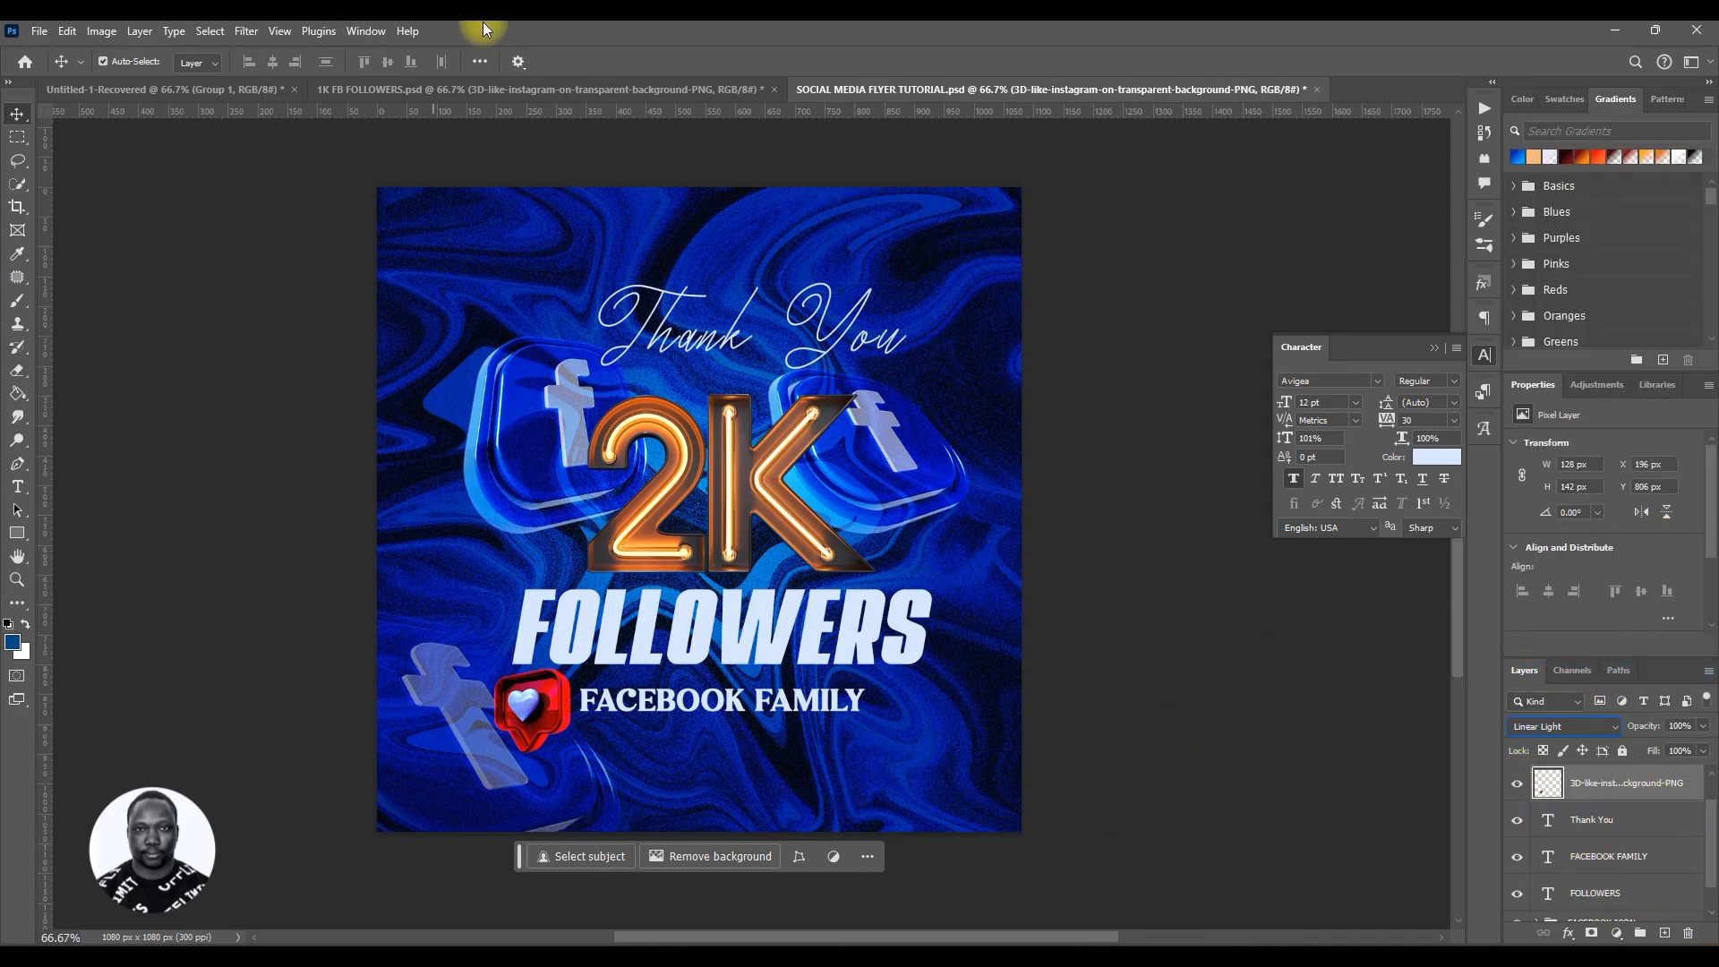
Step: Apply a Gaussian Blur of 4.0 pixels radius to the like icon and save the document
{"action": "left_click", "coordinate": [243, 31]}
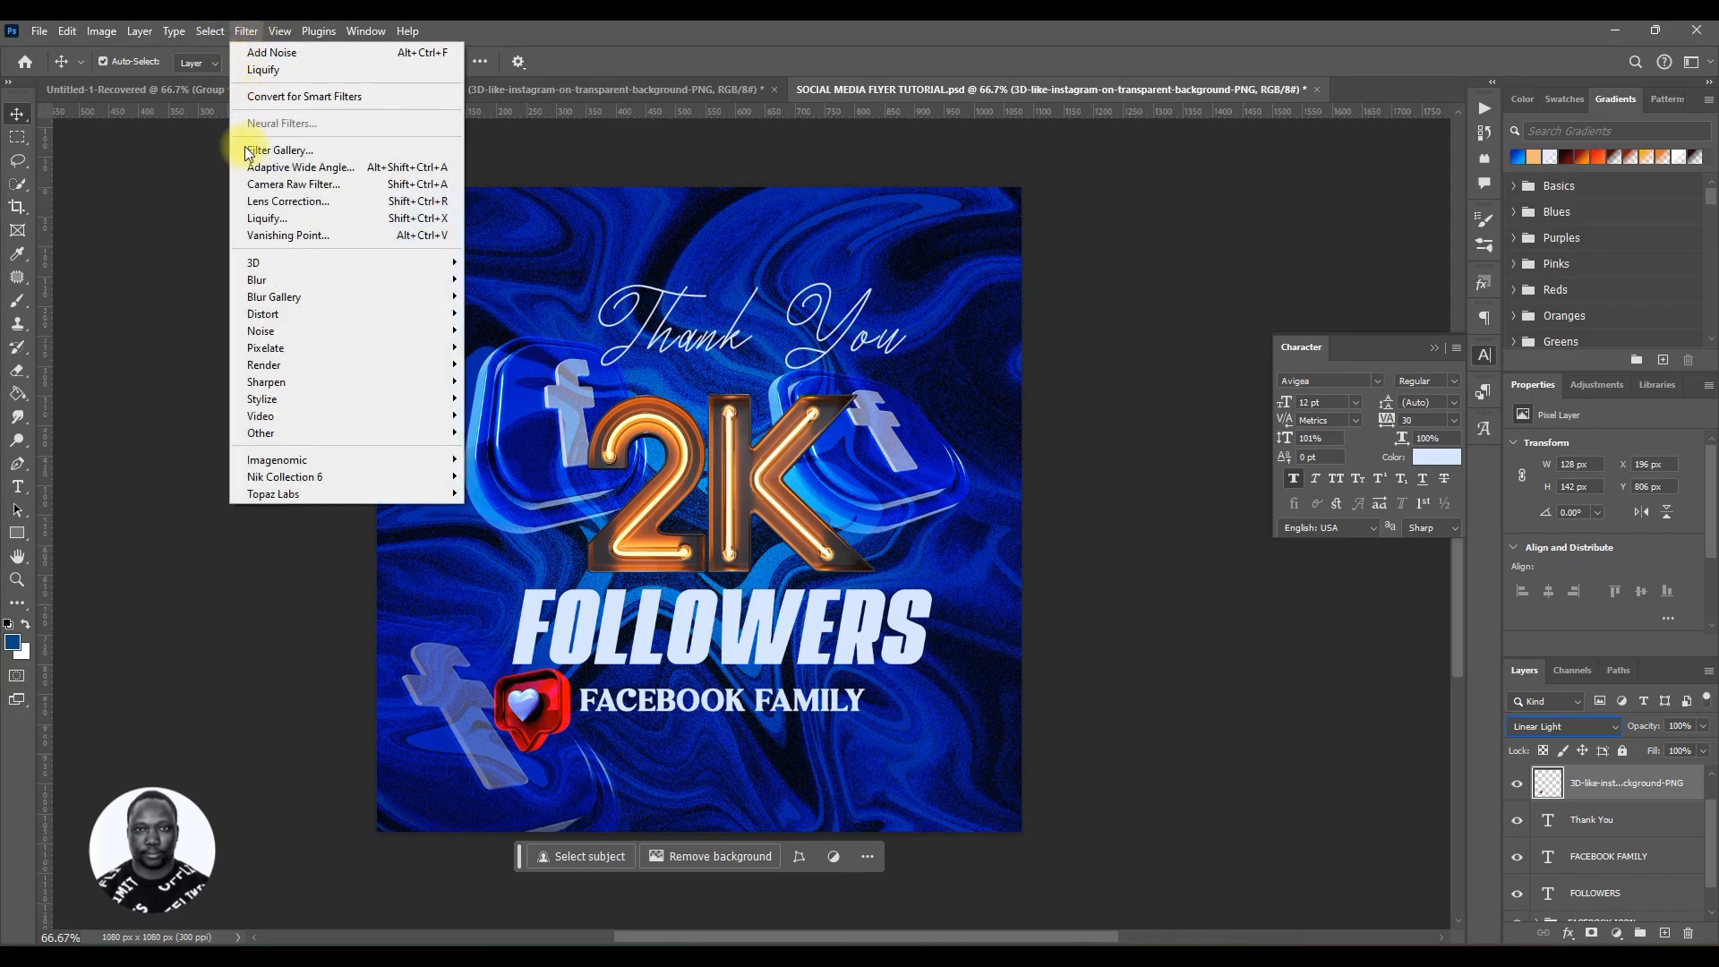
{"action": "mouse_move", "coordinate": [290, 275]}
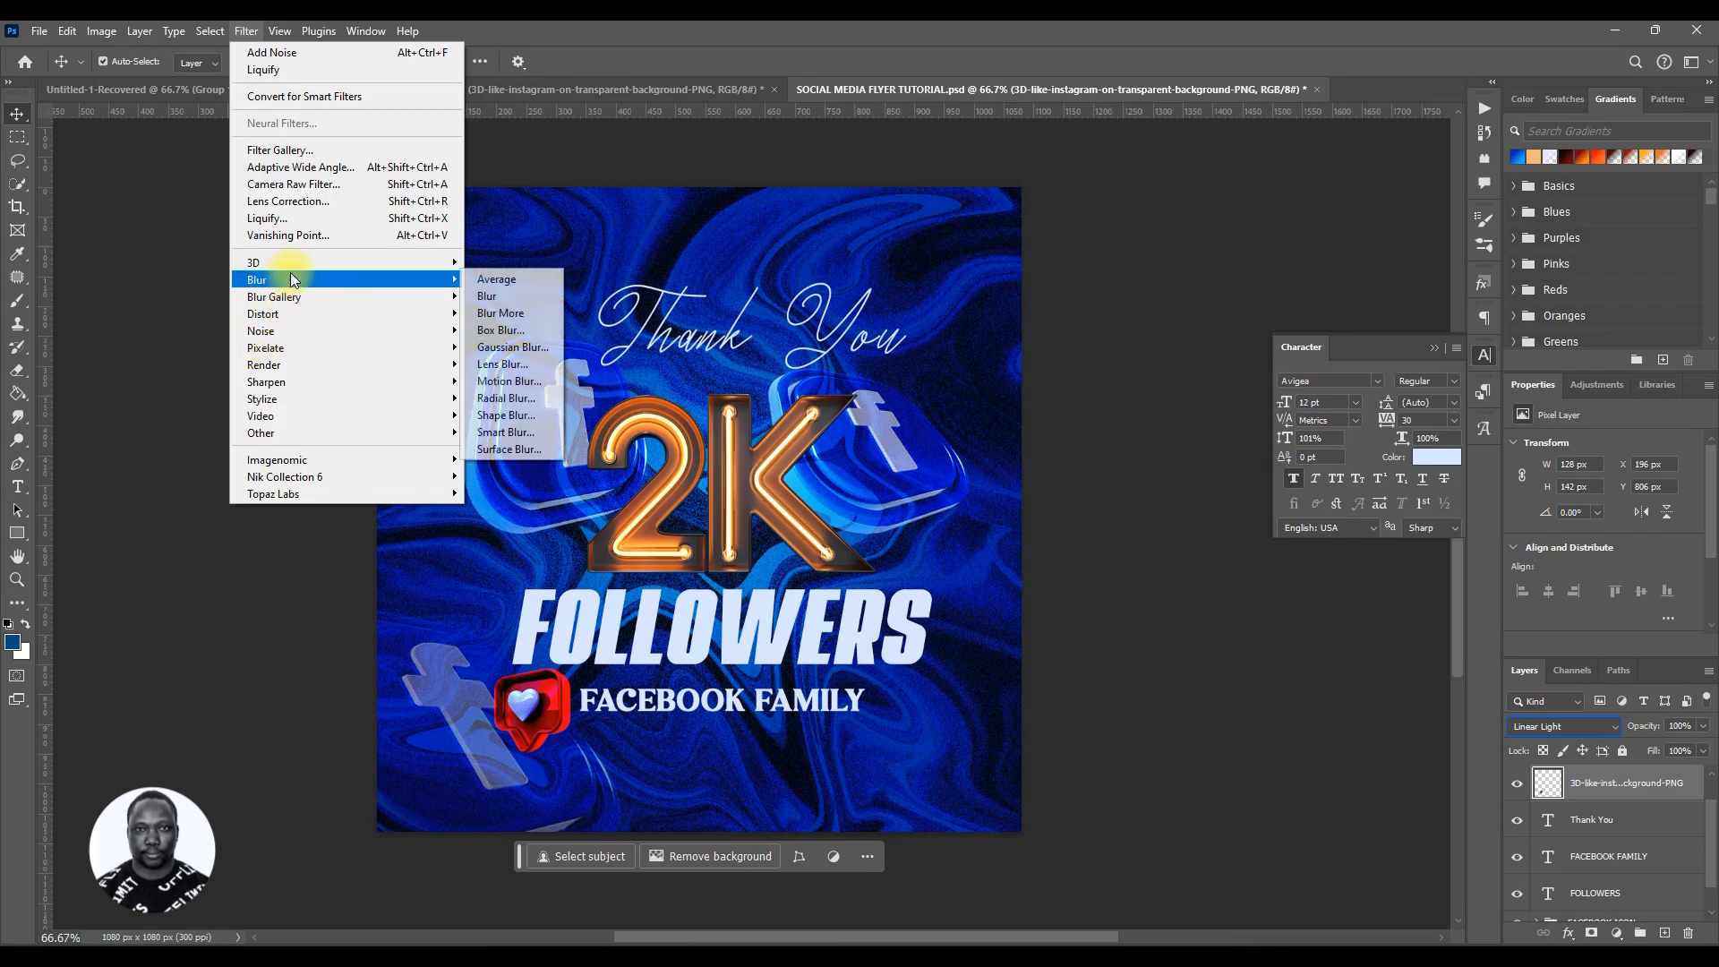
{"action": "left_click", "coordinate": [535, 349]}
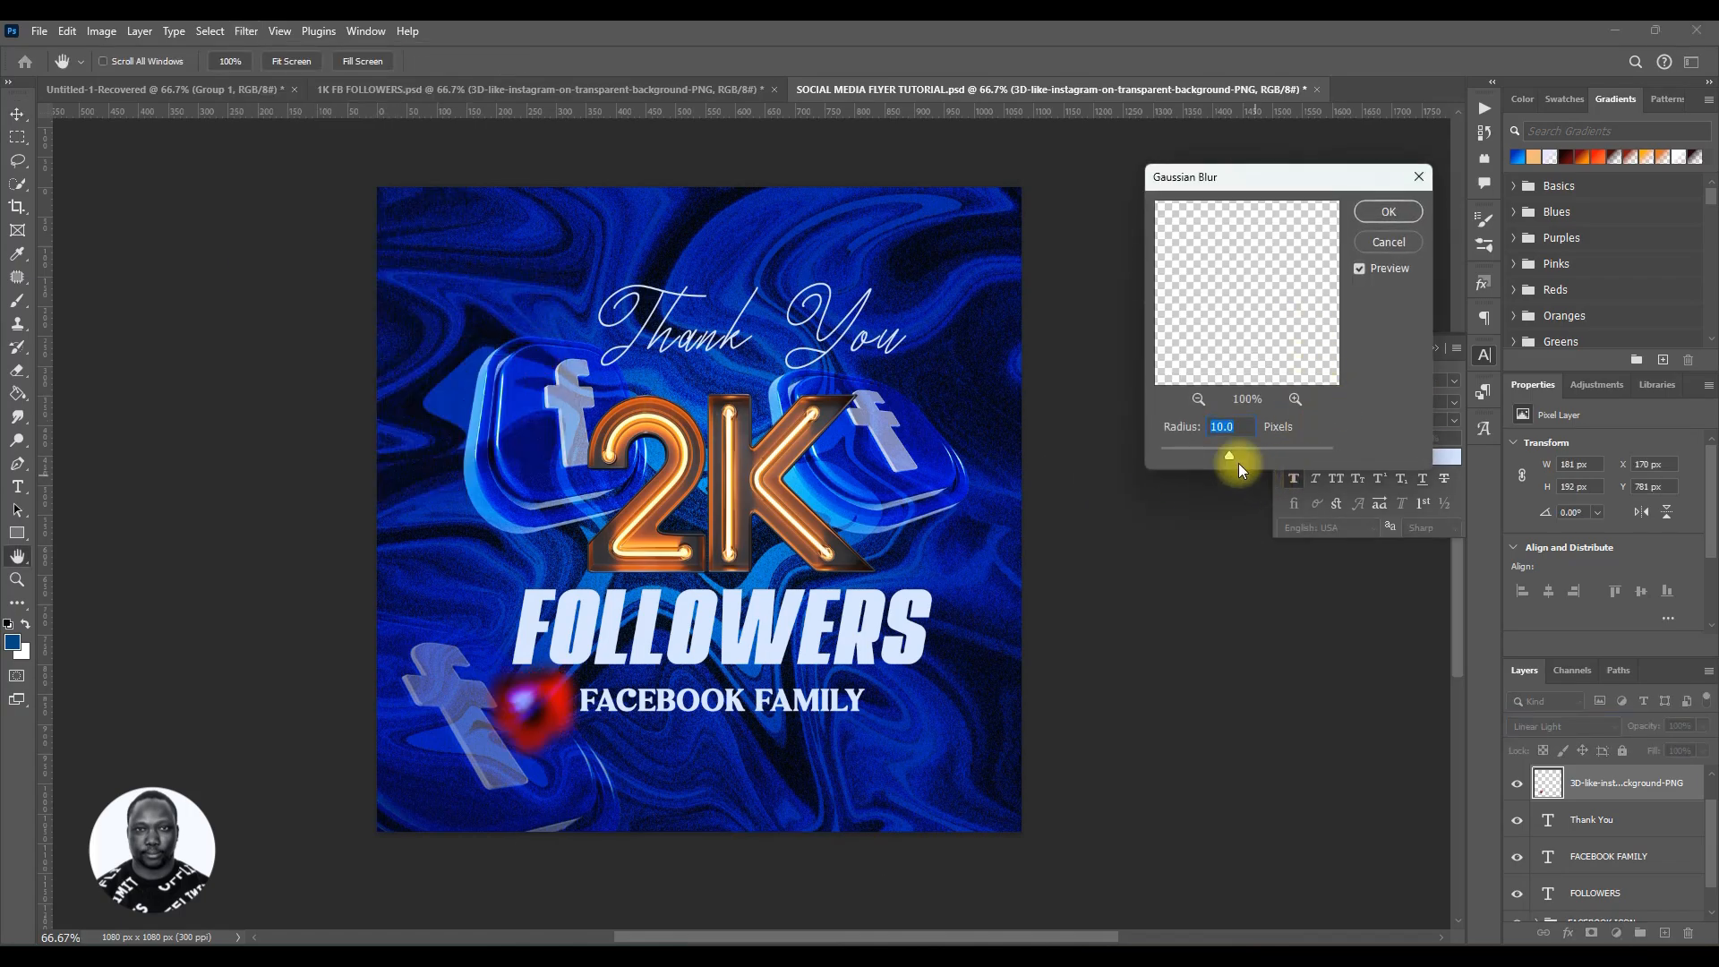
{"action": "left_click", "coordinate": [1219, 426]}
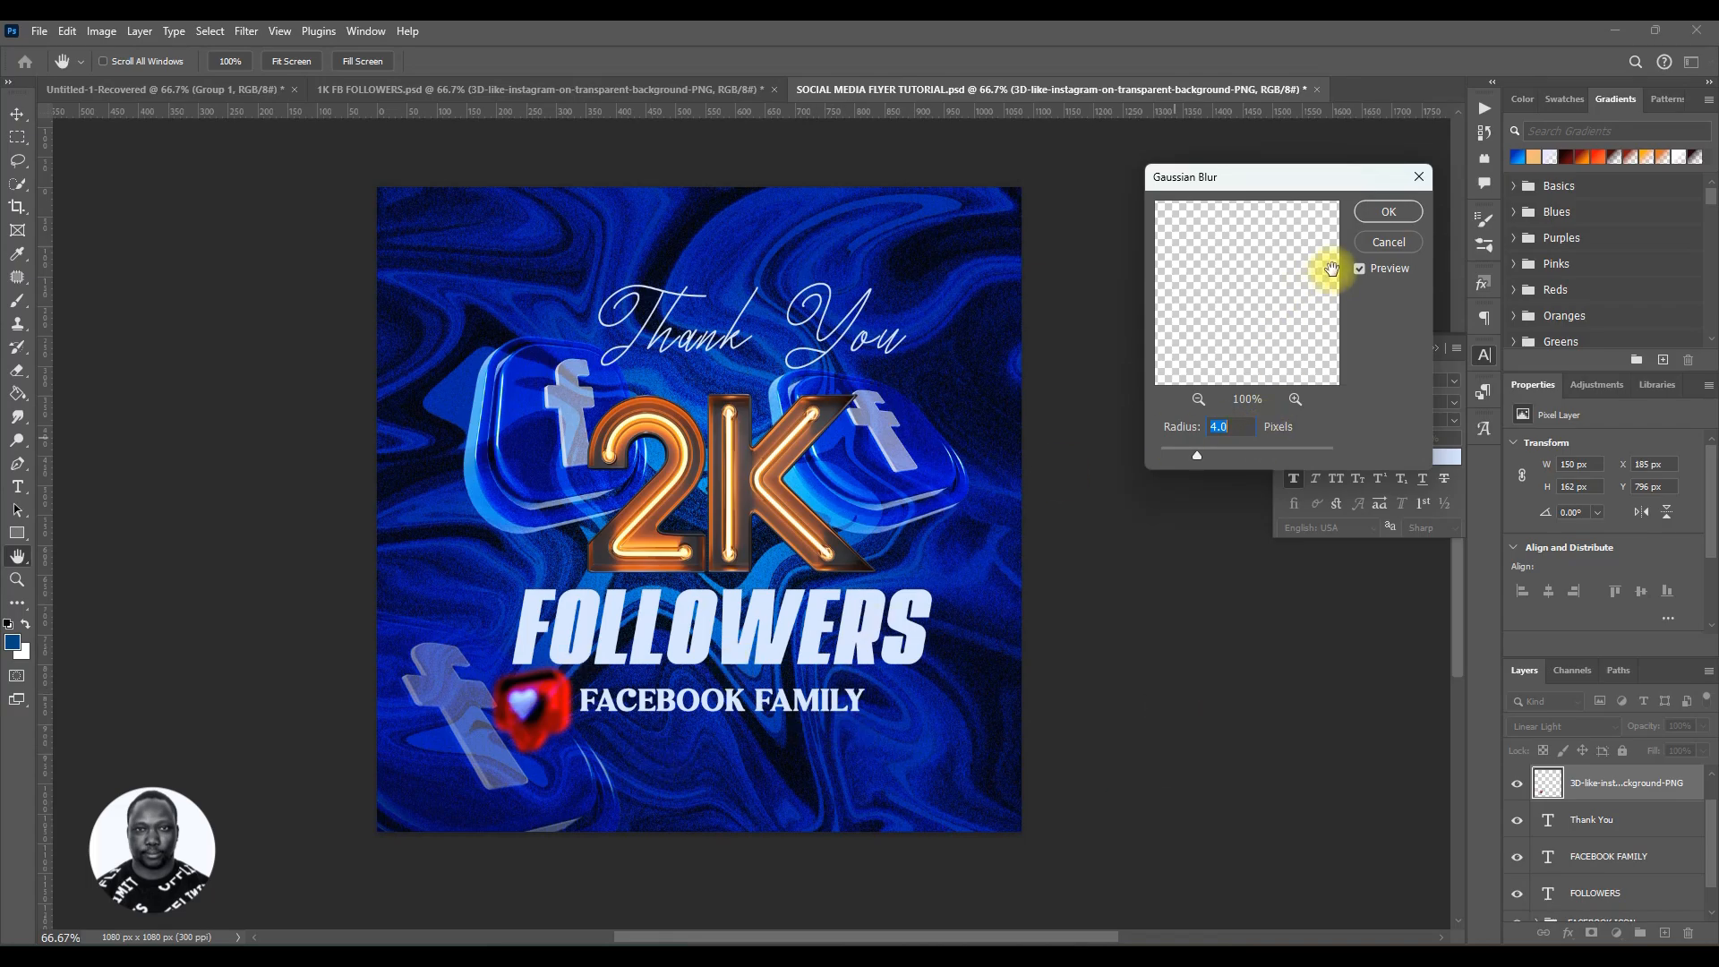
{"action": "left_click", "coordinate": [1384, 213]}
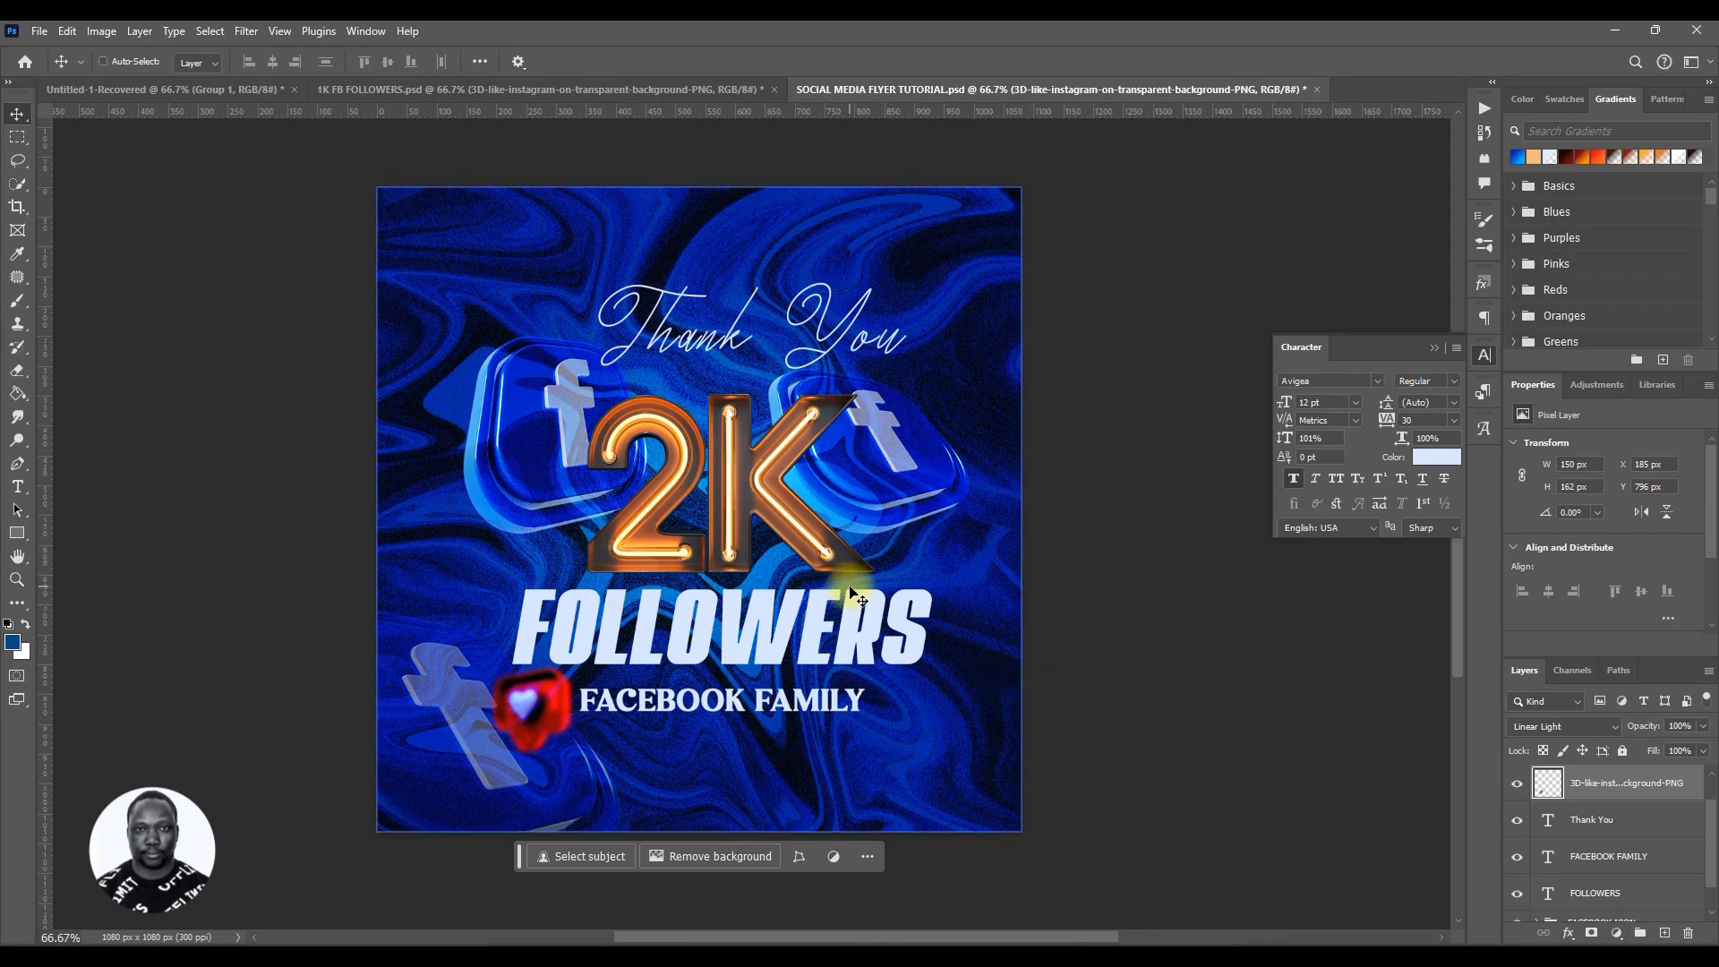
{"action": "key", "text": "ctrl+s"}
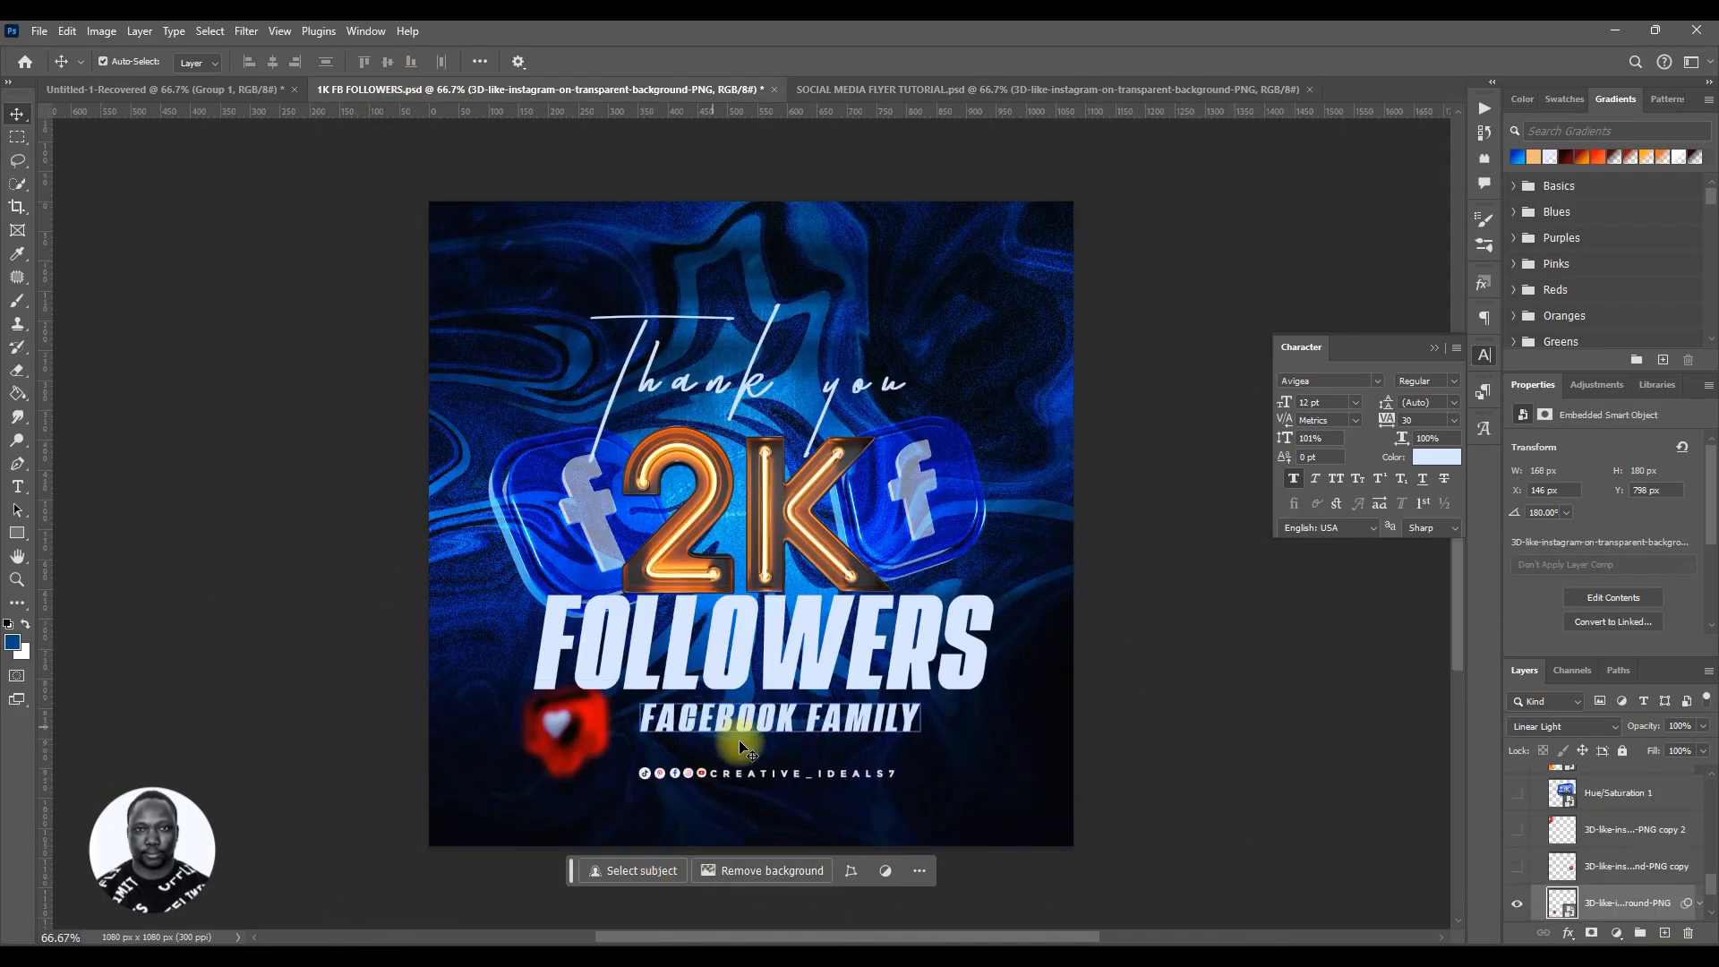
Step: Copy the SOCIAL MEDIA group from the 1K FB FOLLOWERS file into the flyer, placing it below FACEBOOK FAMILY
{"action": "left_click", "coordinate": [703, 774]}
{"action": "scroll", "coordinate": [1652, 841], "scroll_direction": "up", "scroll_amount": 5}
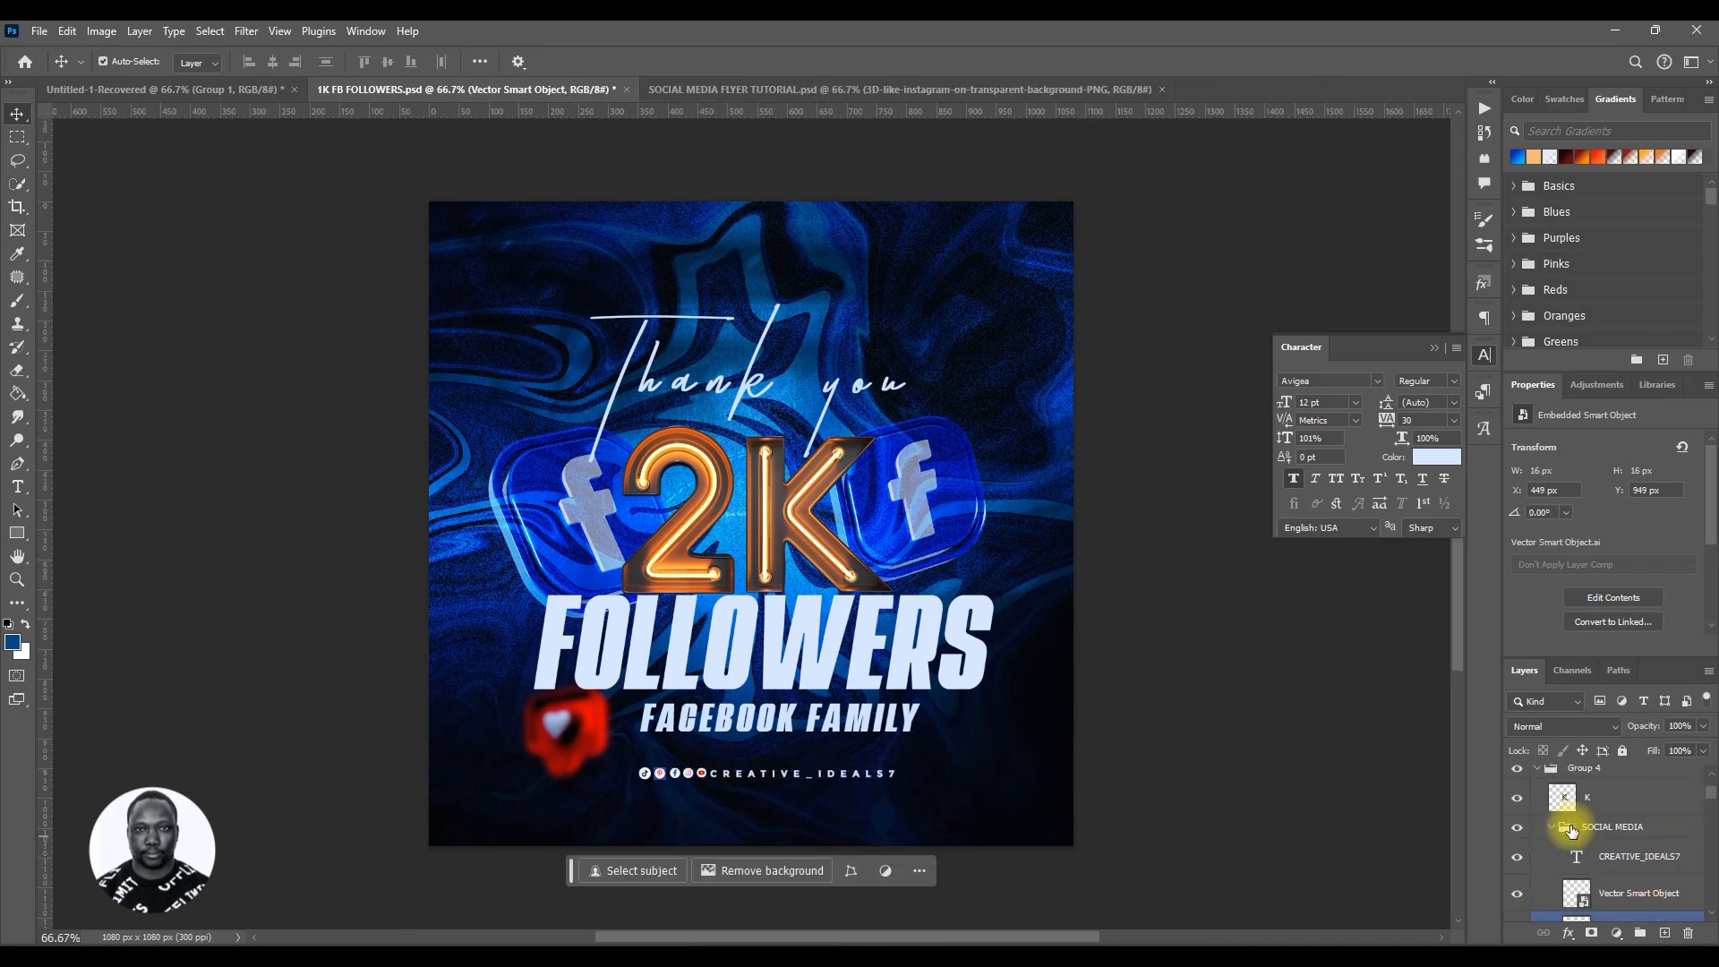
{"action": "left_click", "coordinate": [1549, 866]}
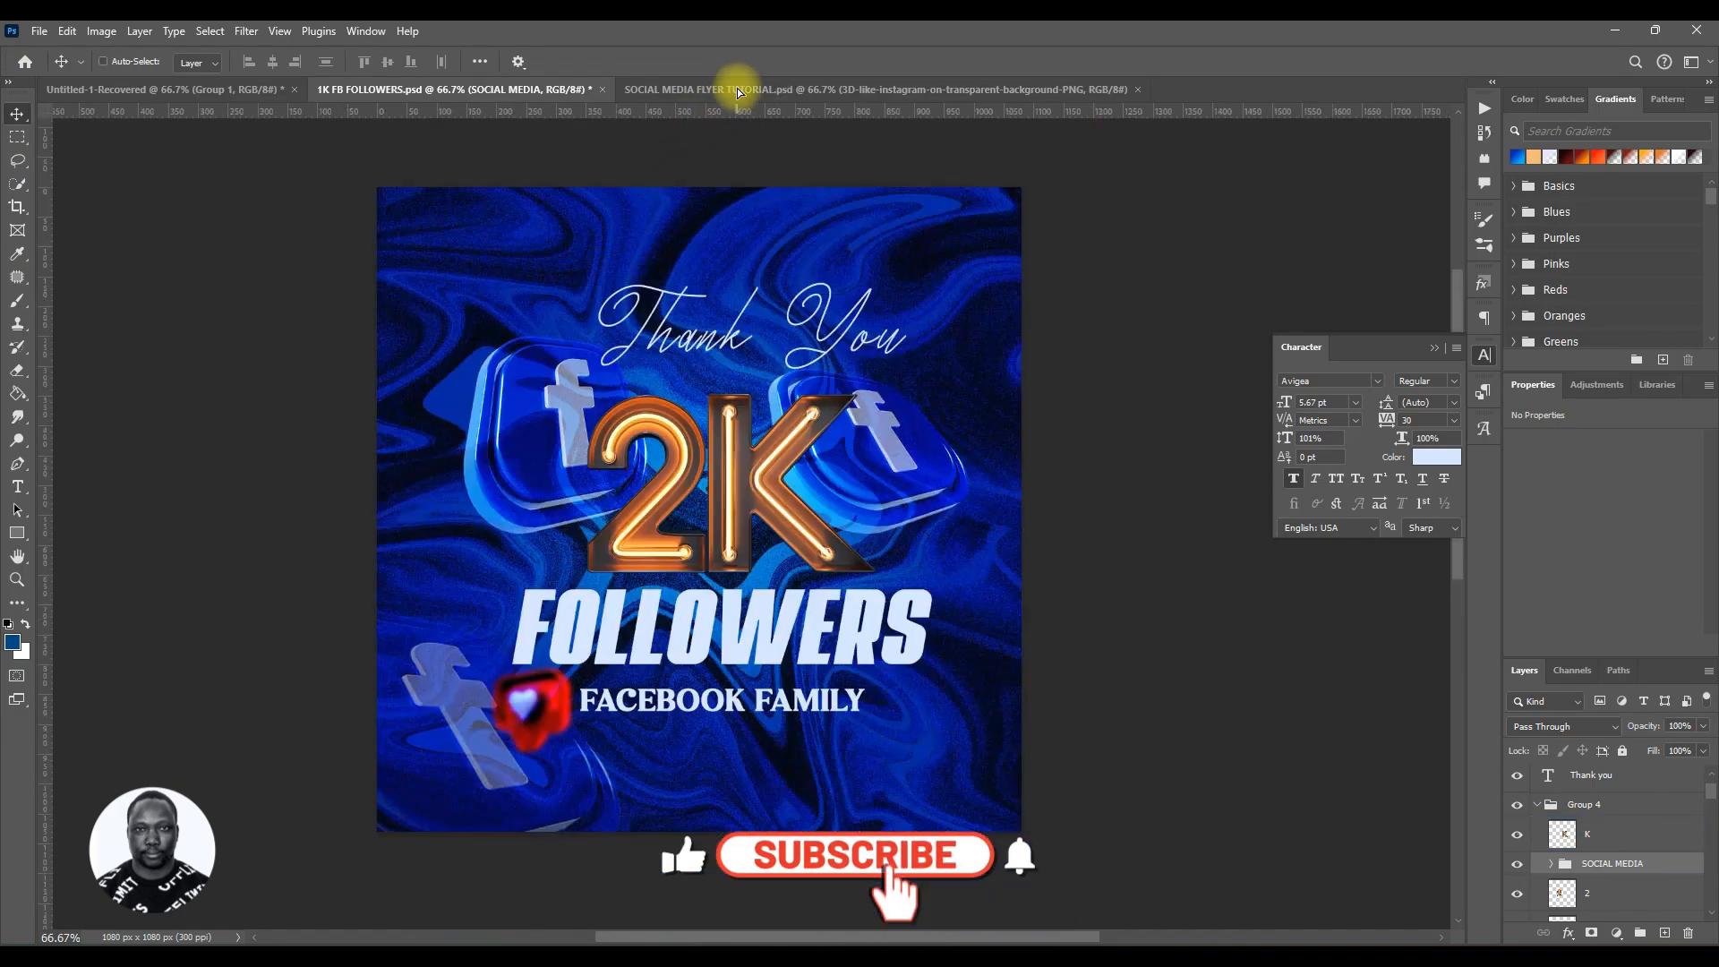
{"action": "left_click", "coordinate": [738, 91]}
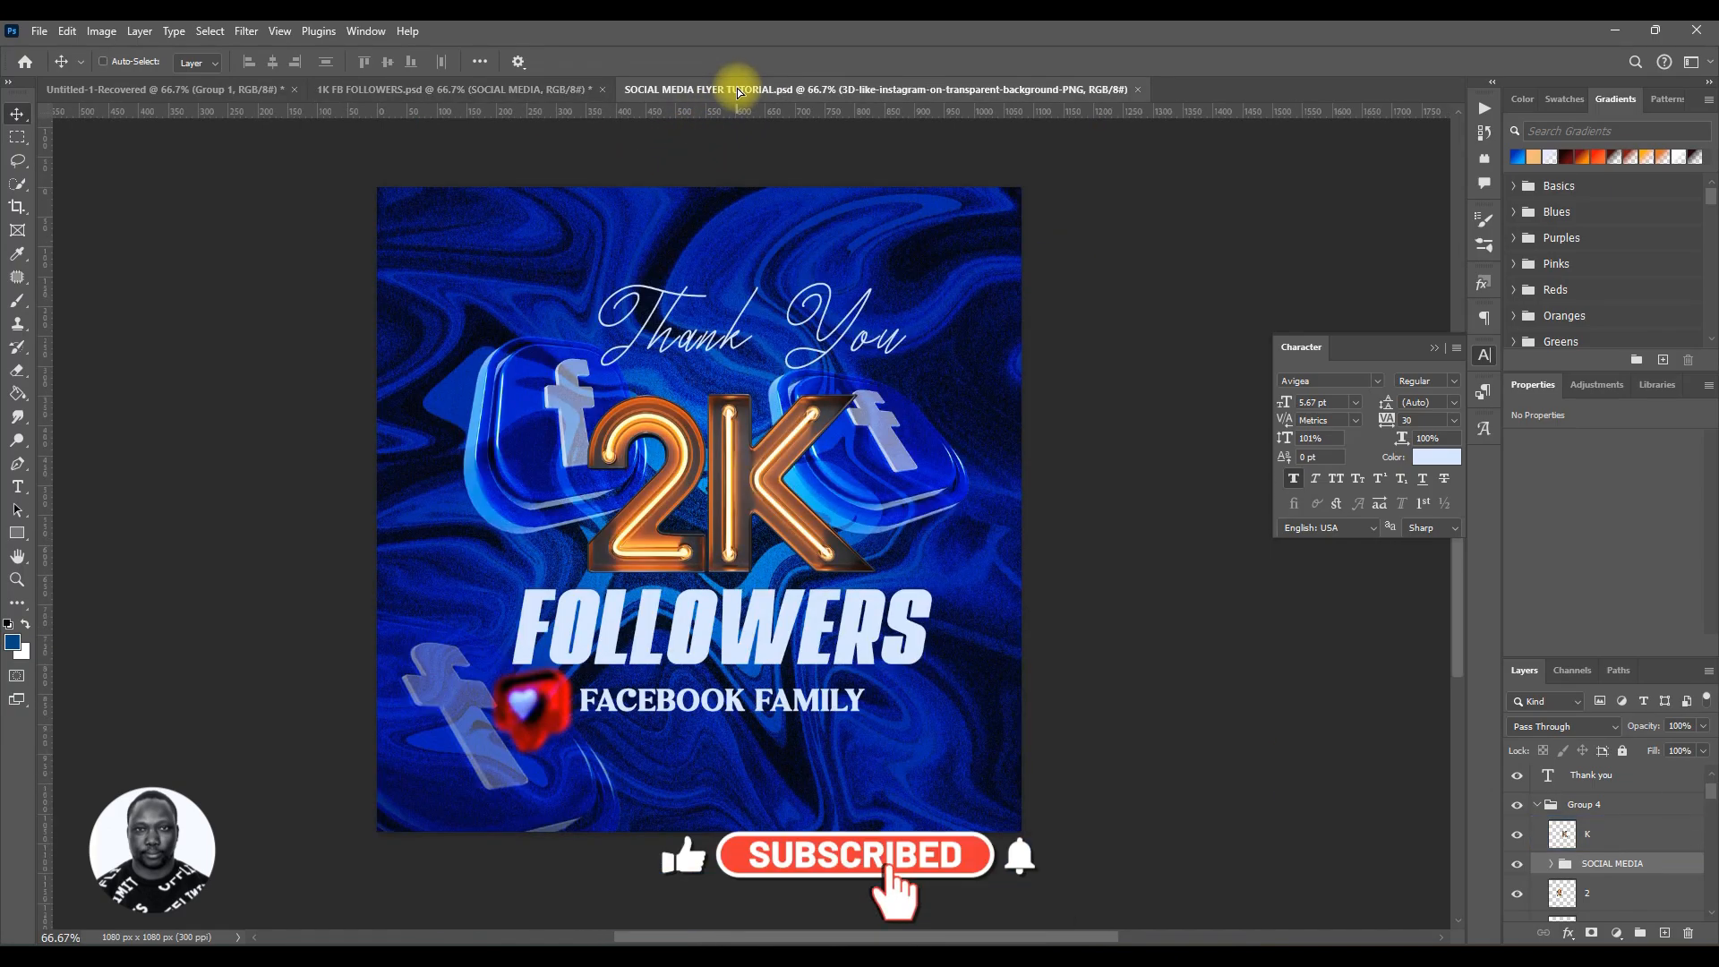
{"action": "left_click_drag", "start_coordinate": [765, 788], "coordinate": [736, 746]}
Step: Scale the social media handle group up slightly and reposition it under FACEBOOK FAMILY
{"action": "key", "text": "ctrl+t"}
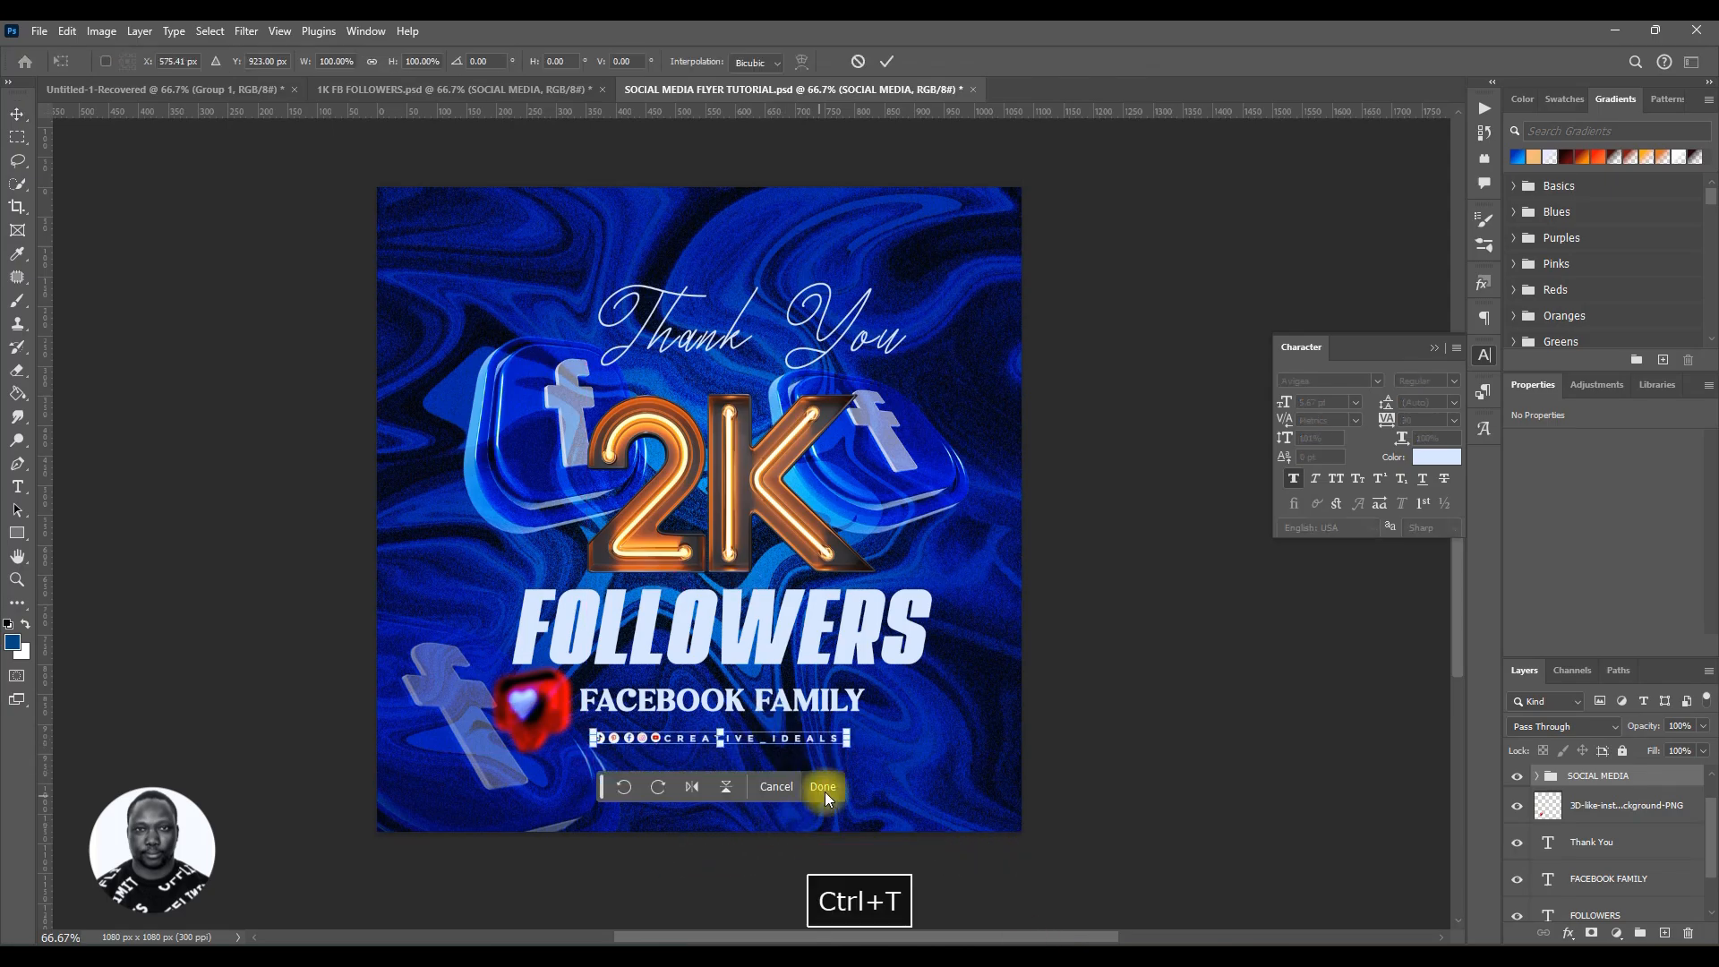
{"action": "left_click_drag", "start_coordinate": [847, 745], "coordinate": [896, 756]}
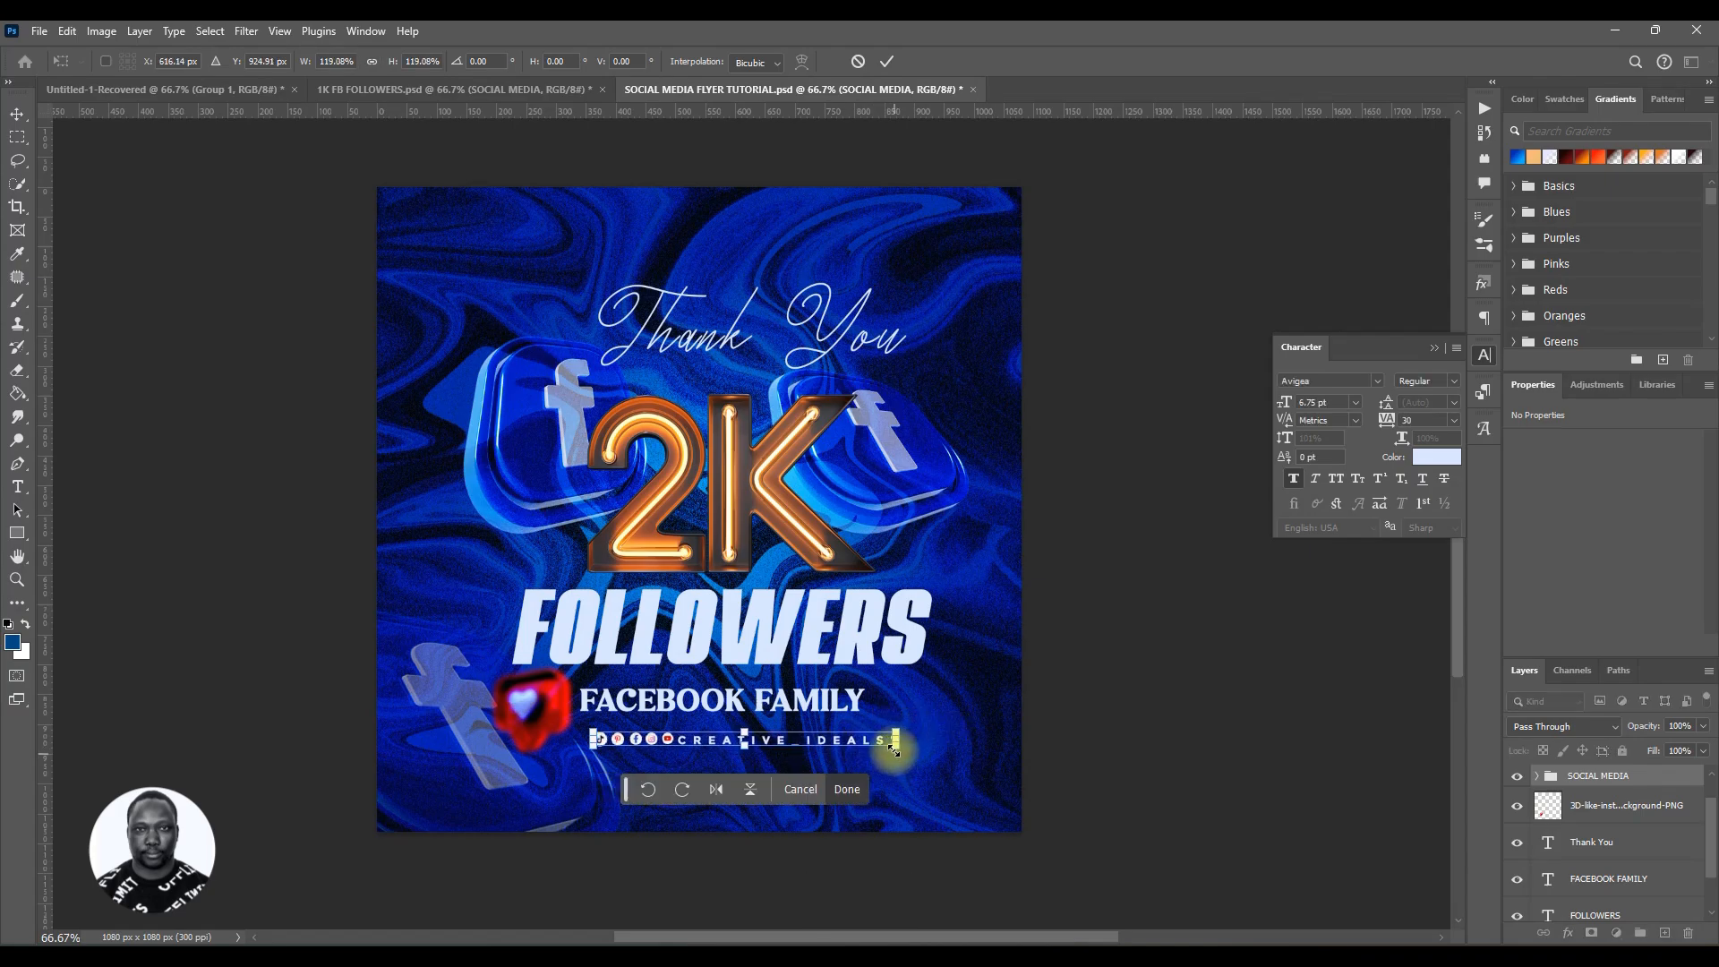
{"action": "left_click", "coordinate": [873, 785]}
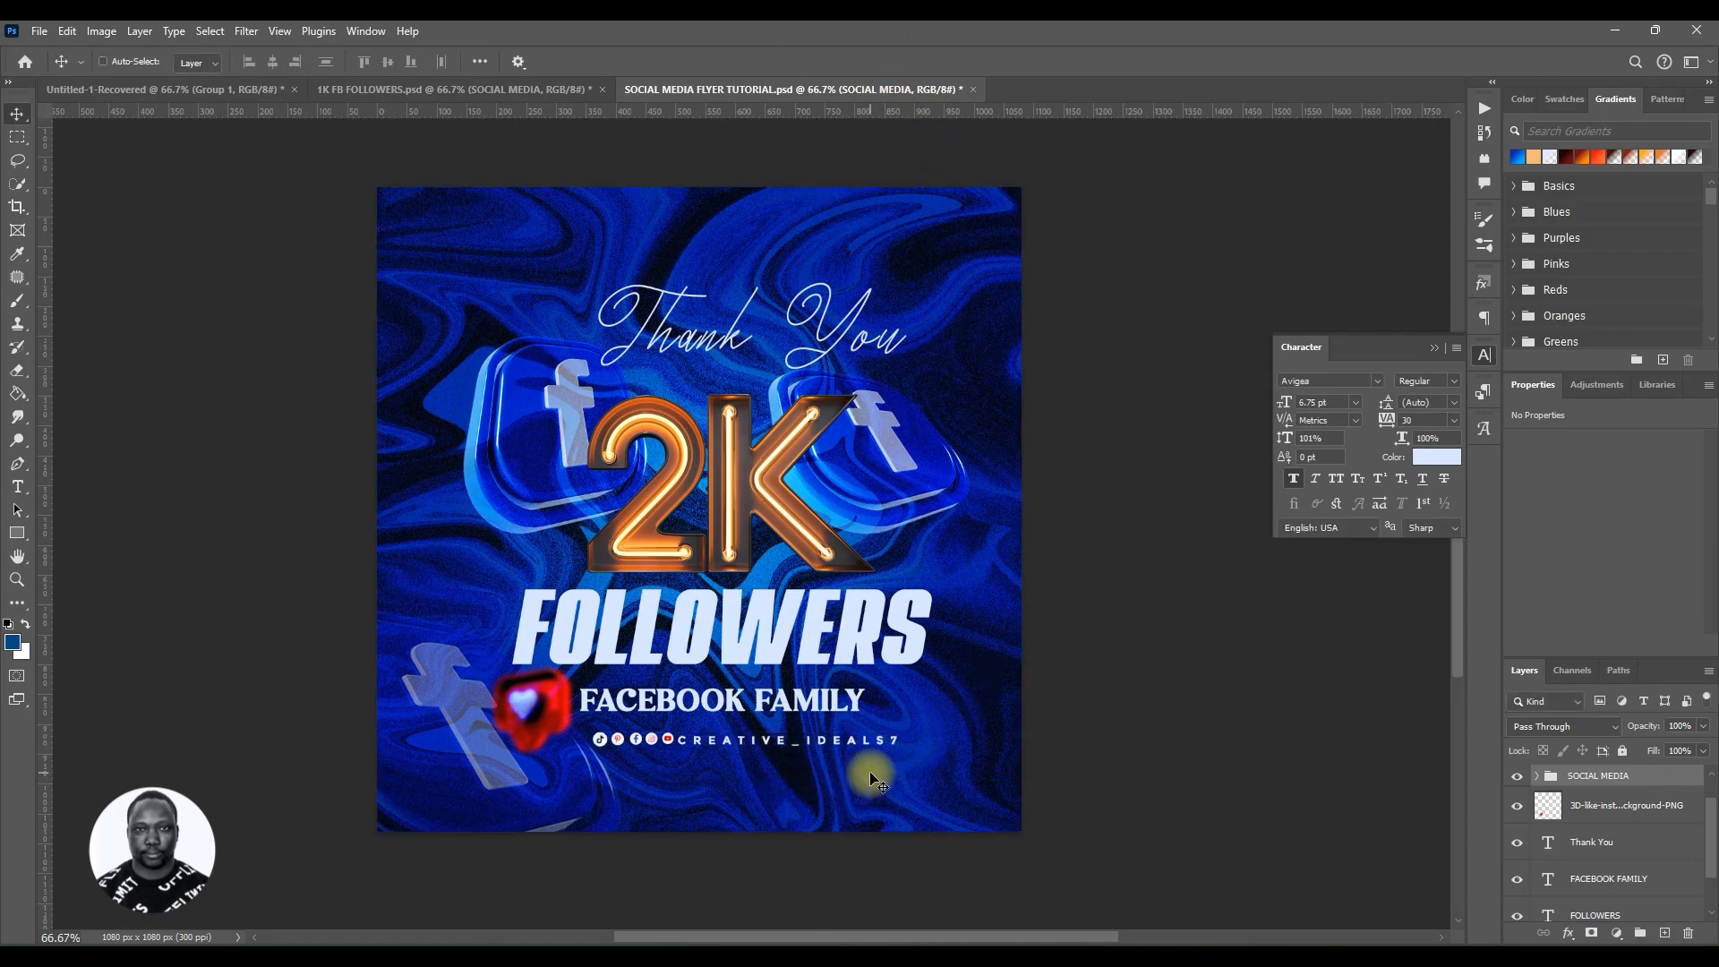
{"action": "left_click_drag", "start_coordinate": [868, 745], "coordinate": [847, 741]}
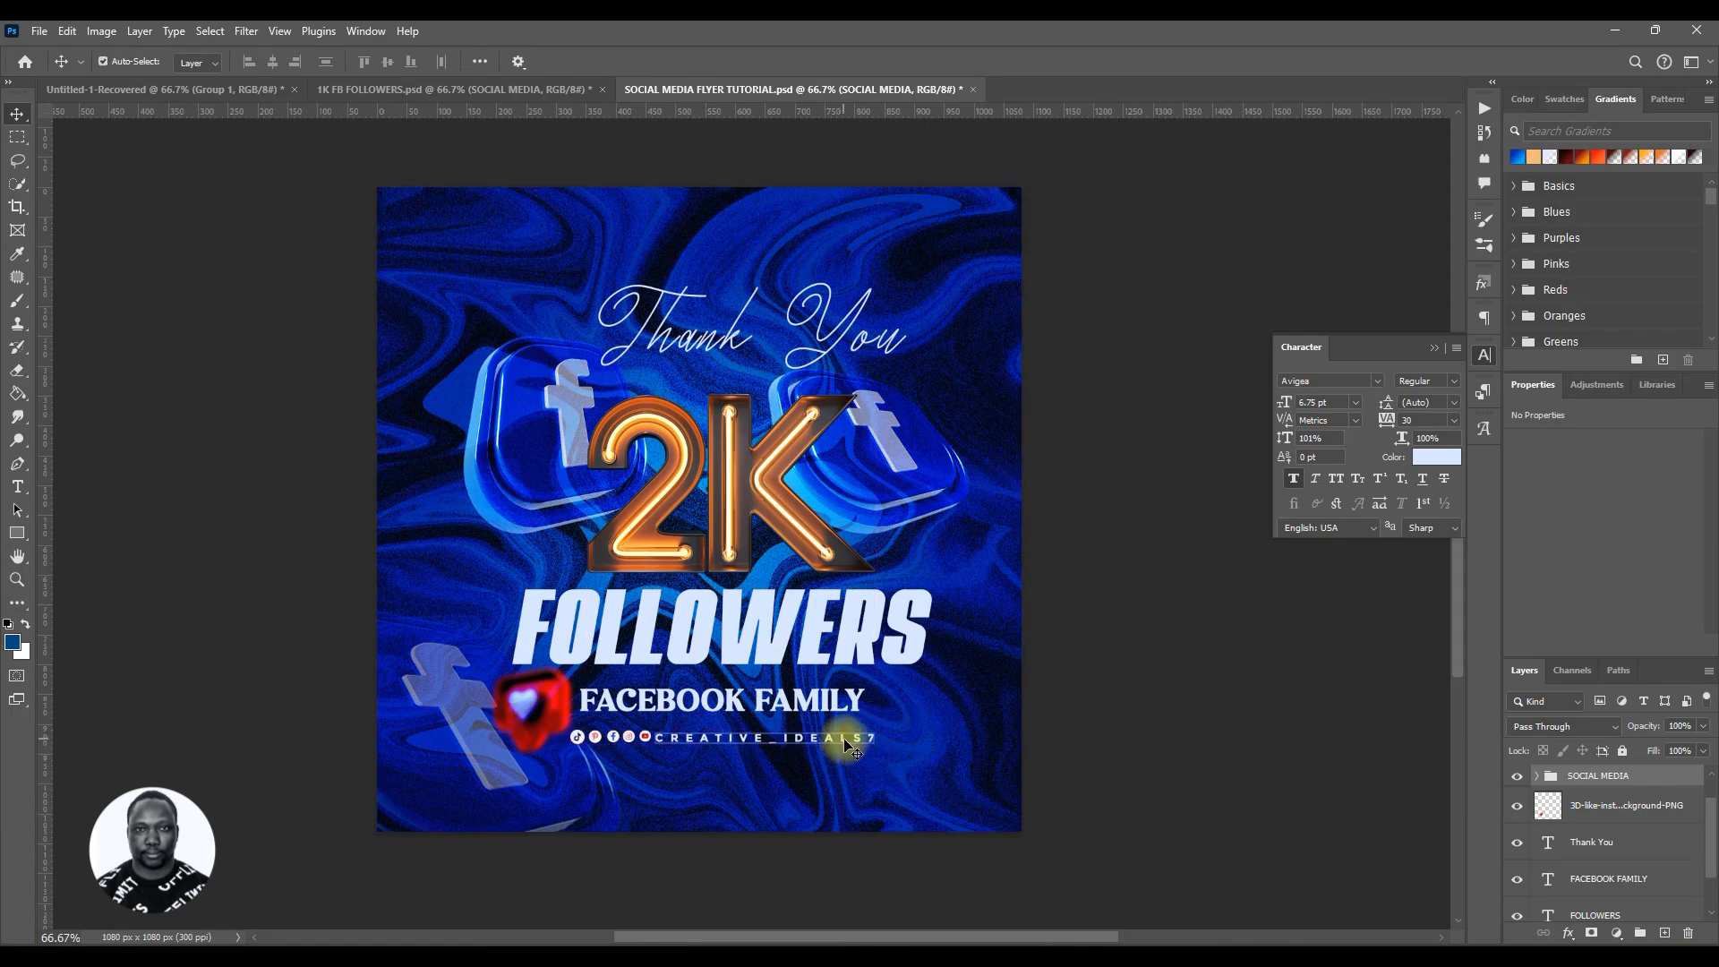
Step: Compare the flyer with the 1K FB FOLLOWERS reference file and save the flyer
{"action": "left_click", "coordinate": [415, 83]}
{"action": "left_click", "coordinate": [695, 503]}
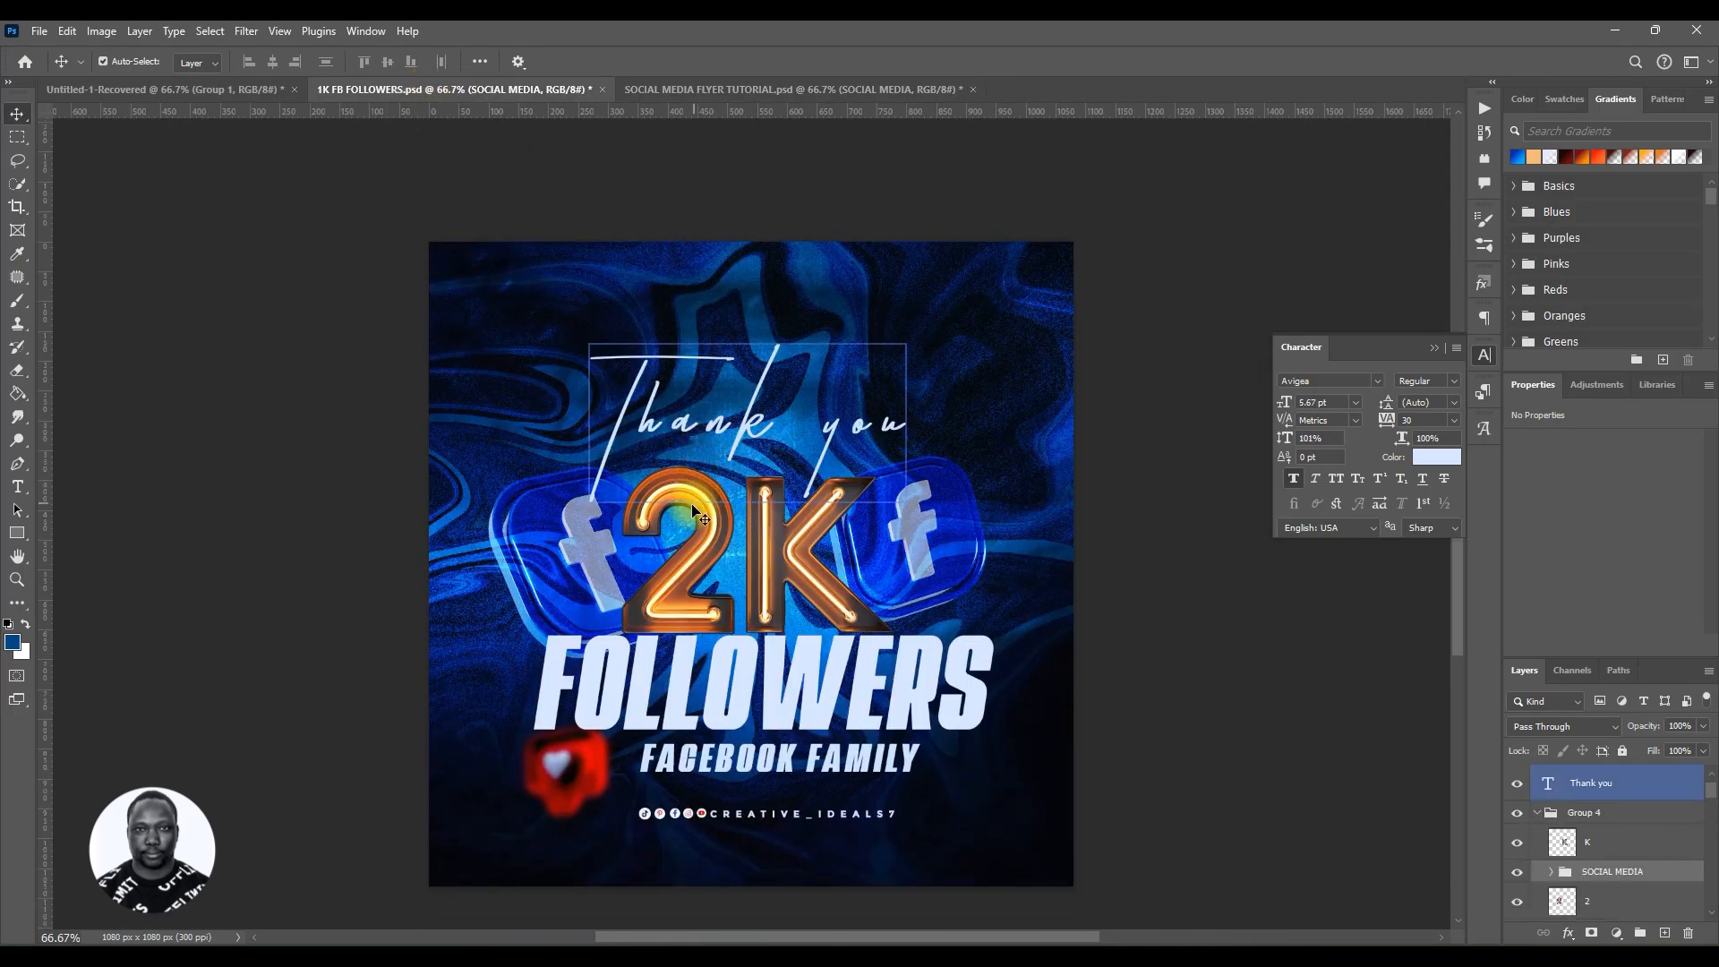
{"action": "left_click", "coordinate": [730, 224]}
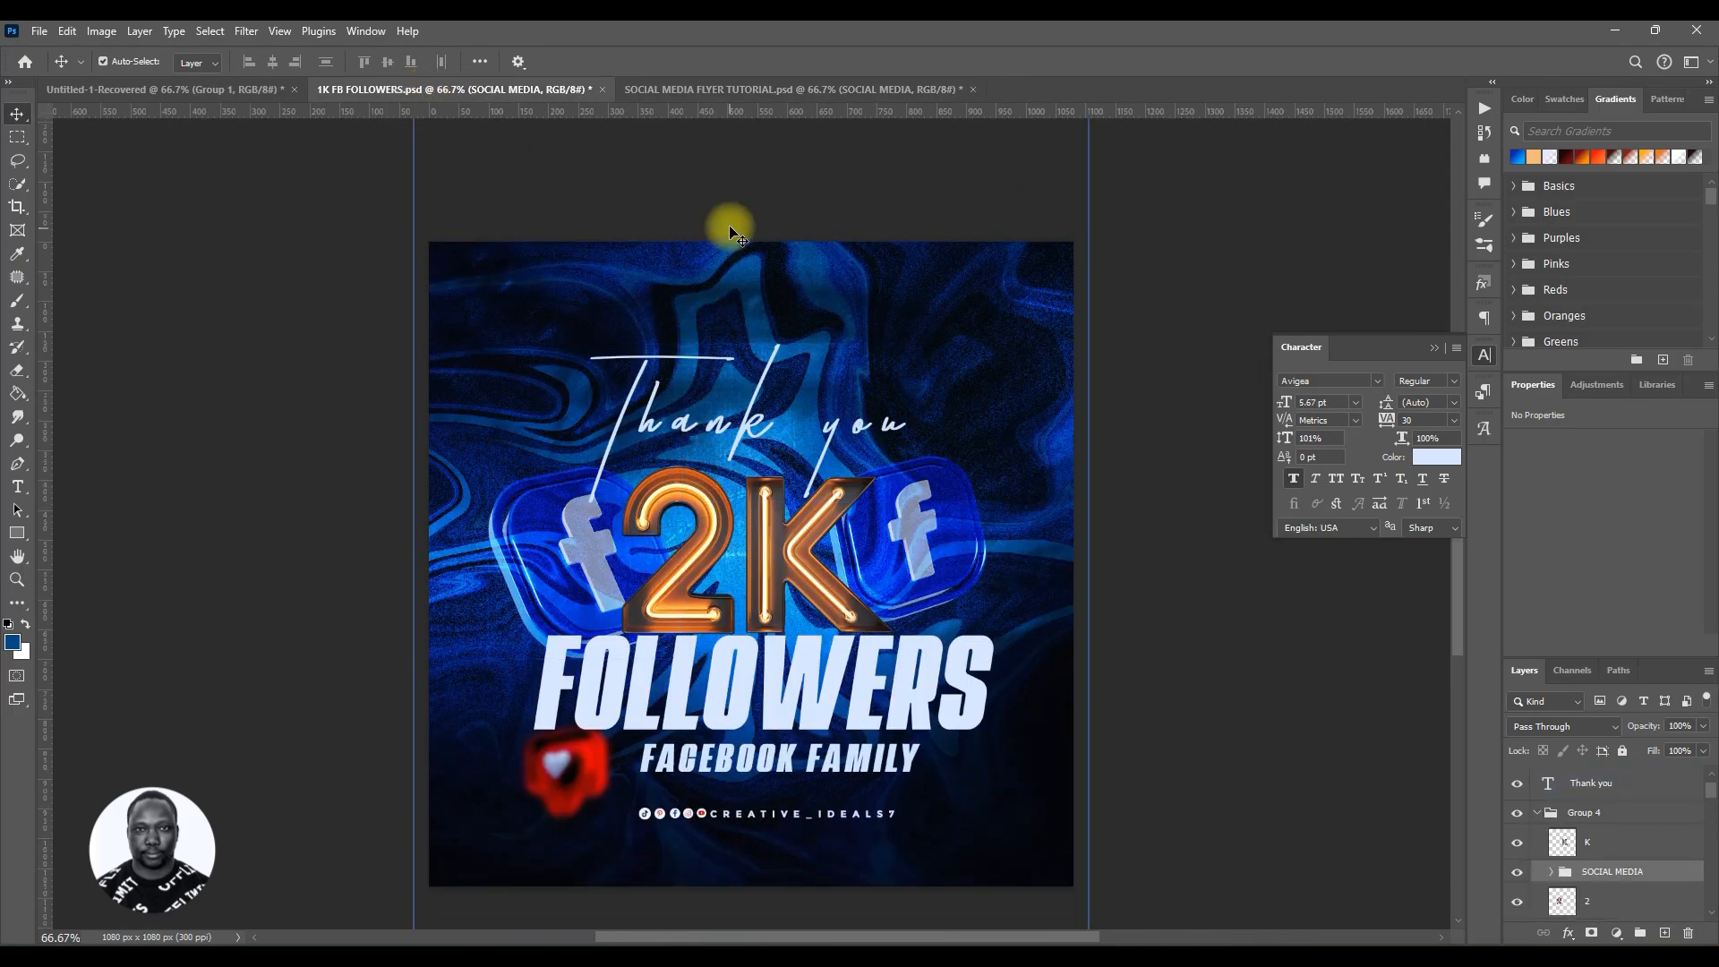
{"action": "left_click", "coordinate": [760, 93]}
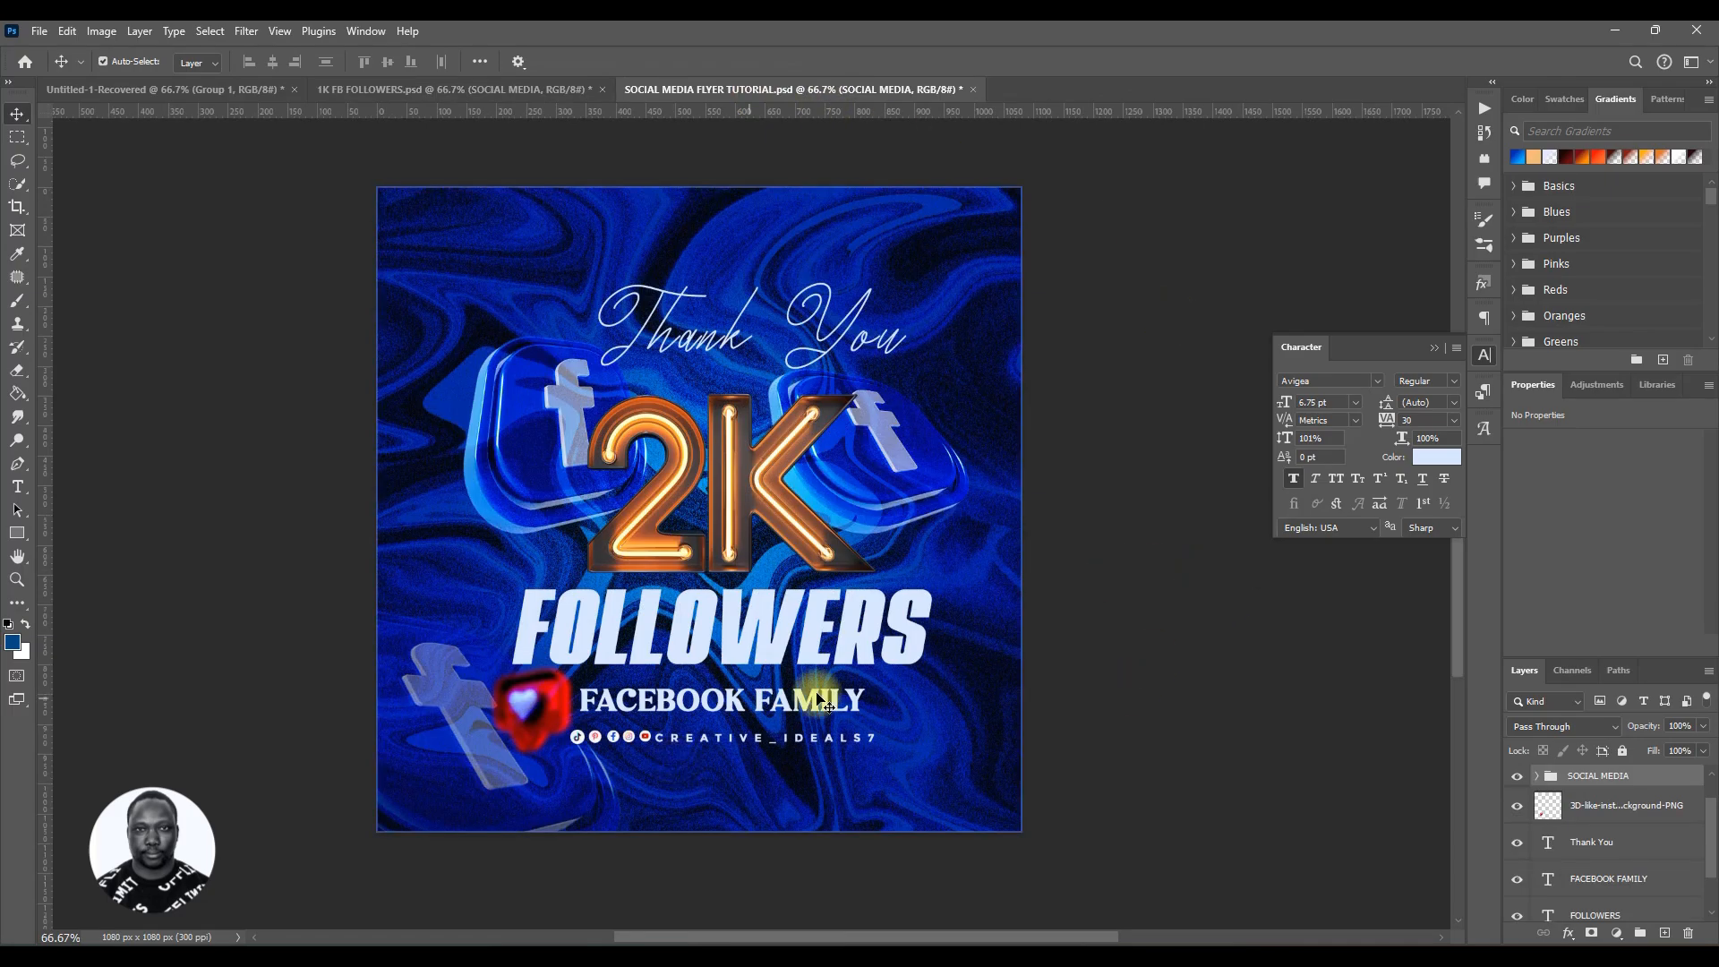
{"action": "key", "text": "ctrl+s"}
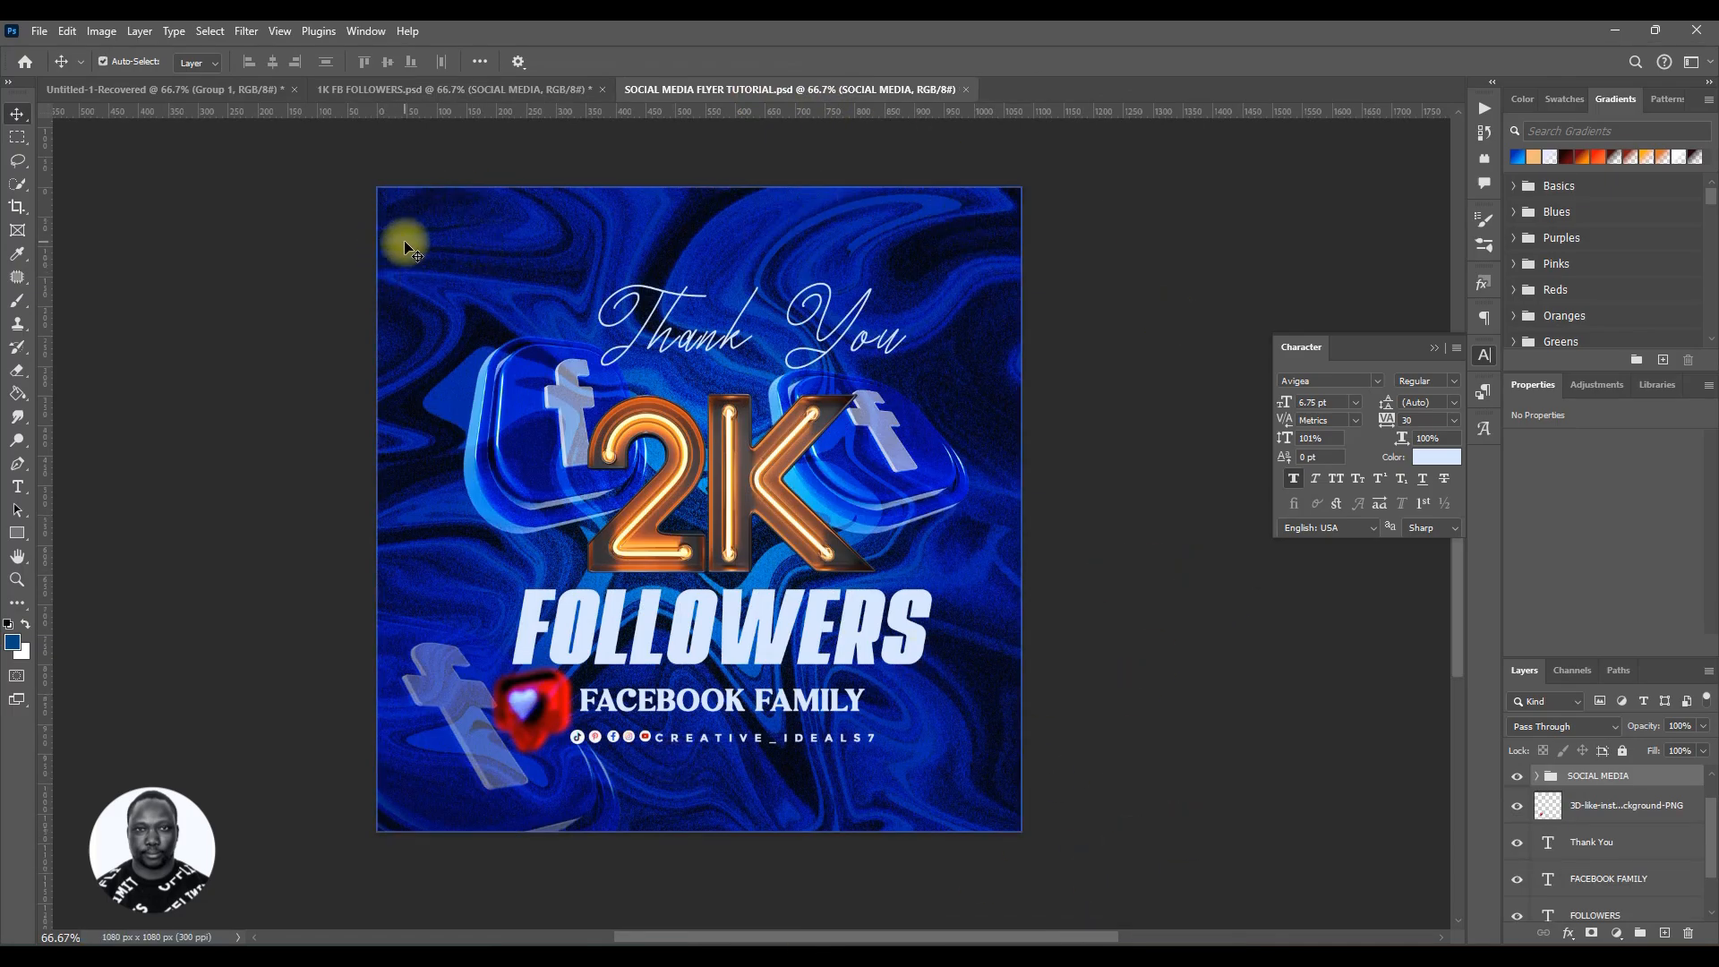
{"action": "left_click", "coordinate": [465, 86]}
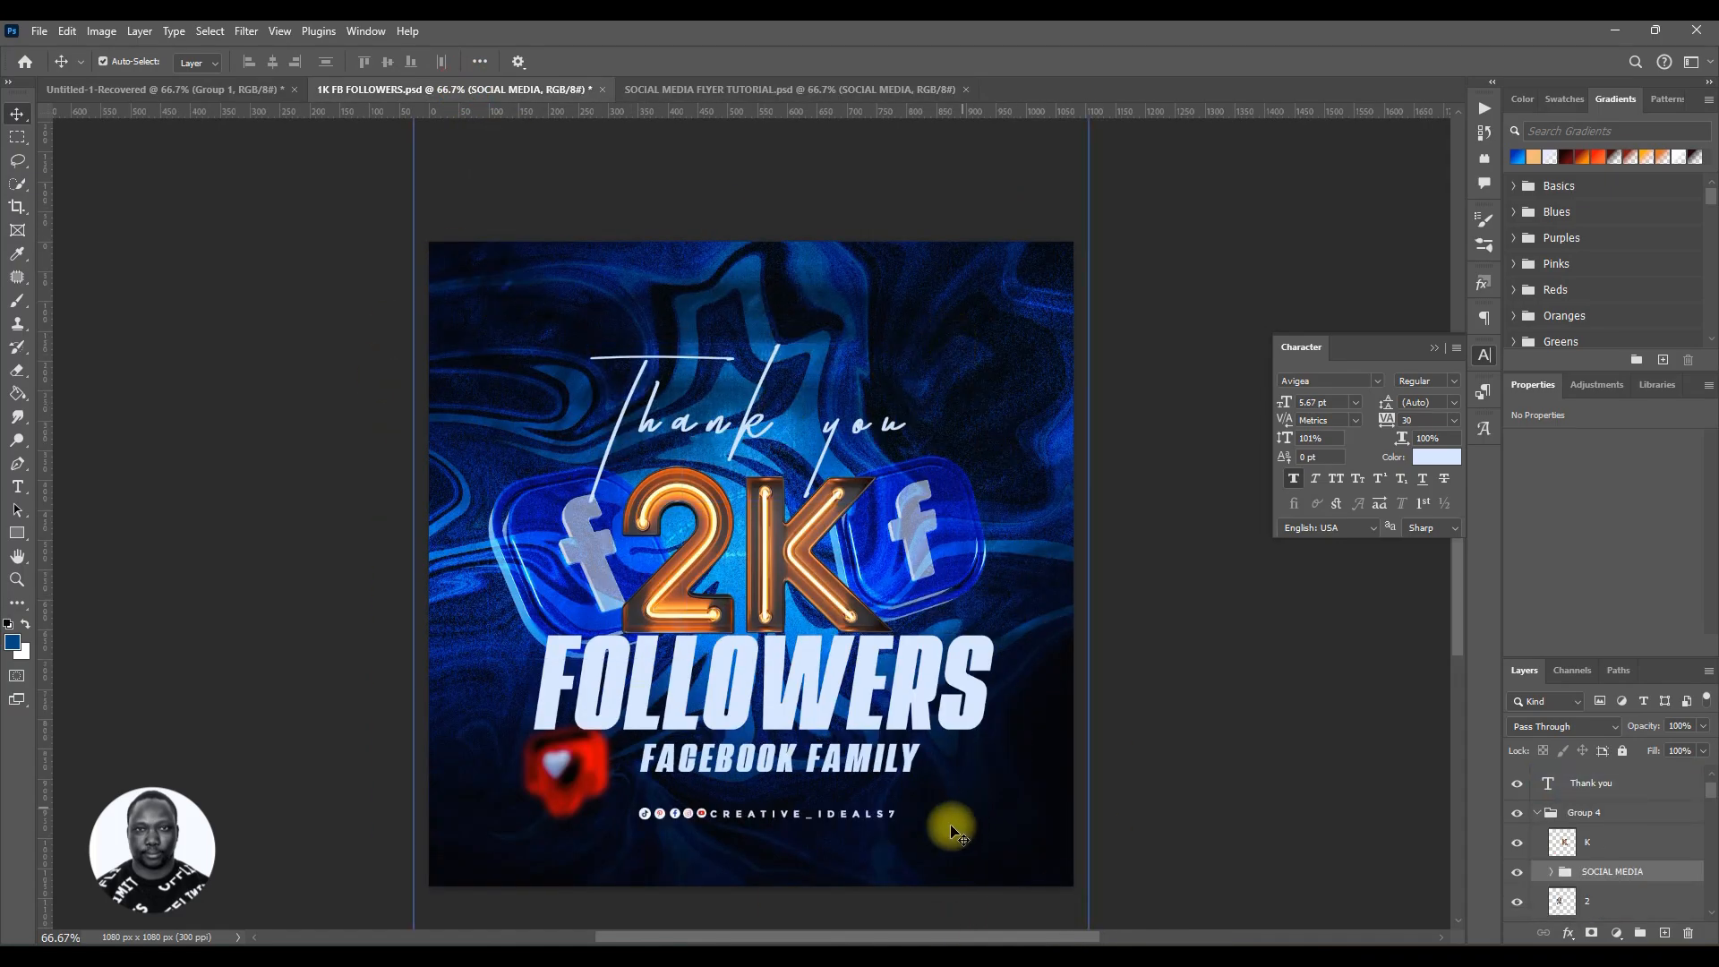
{"action": "left_click", "coordinate": [806, 89]}
{"action": "scroll", "coordinate": [1589, 857], "scroll_direction": "up", "scroll_amount": 1}
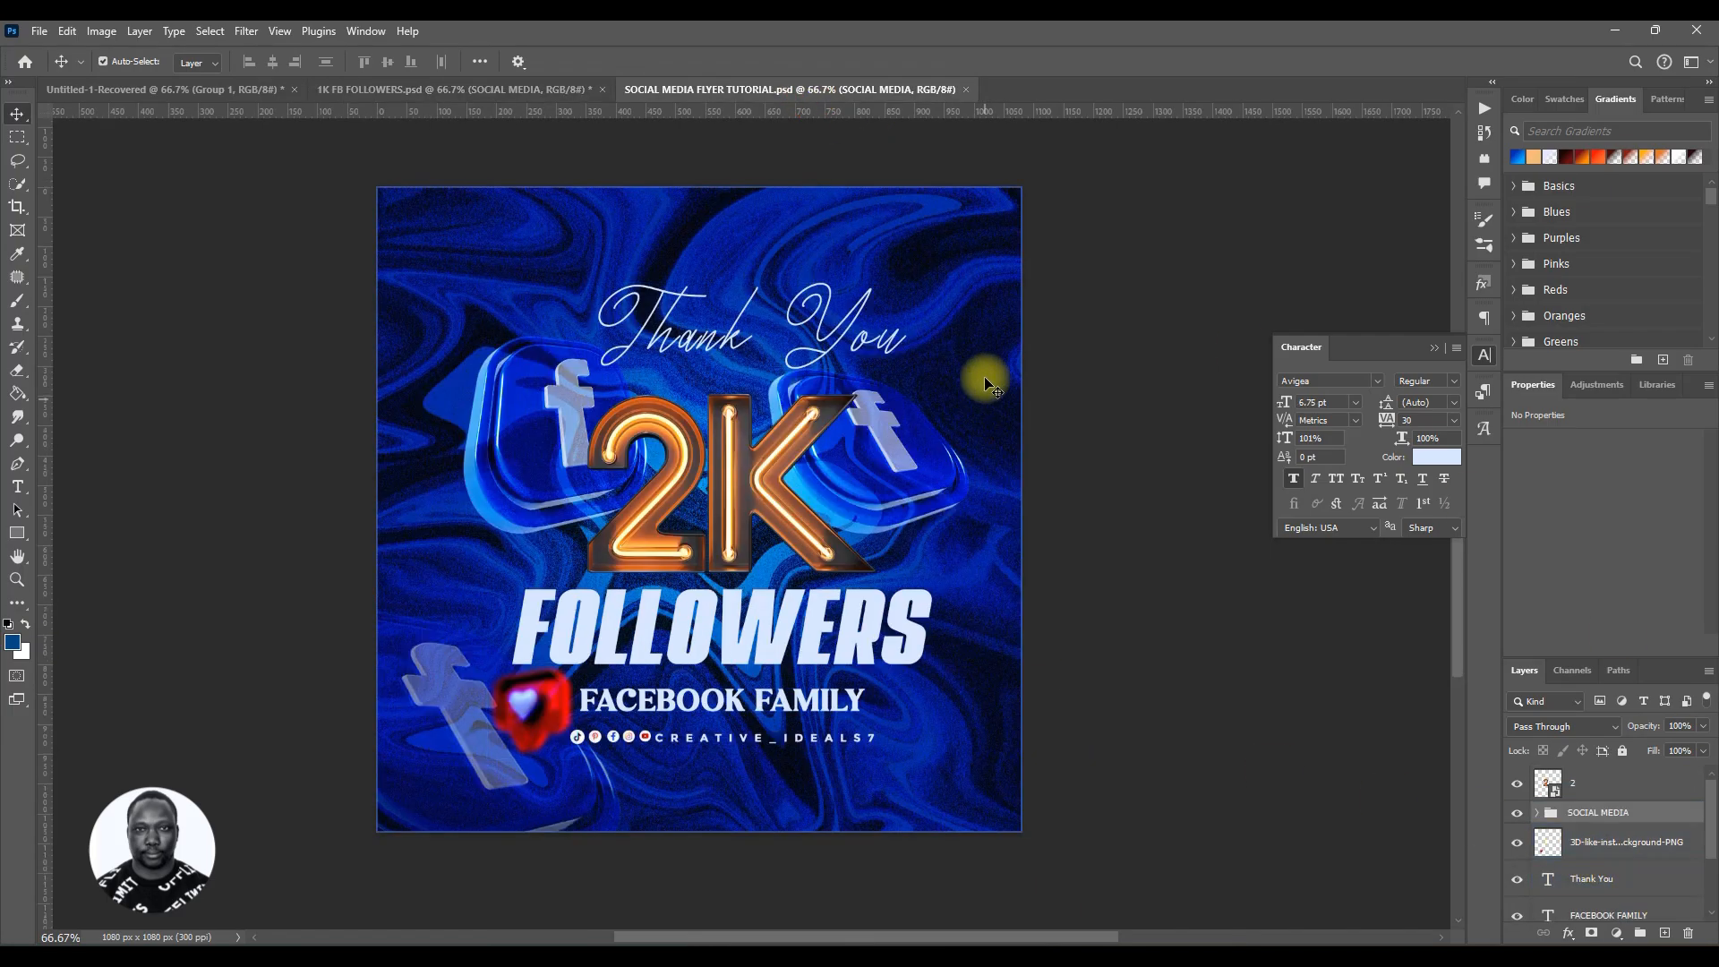
Step: Add a new layer and a dark red gradient fill from the Gradients presets inside the BG group
{"action": "left_click", "coordinate": [965, 313]}
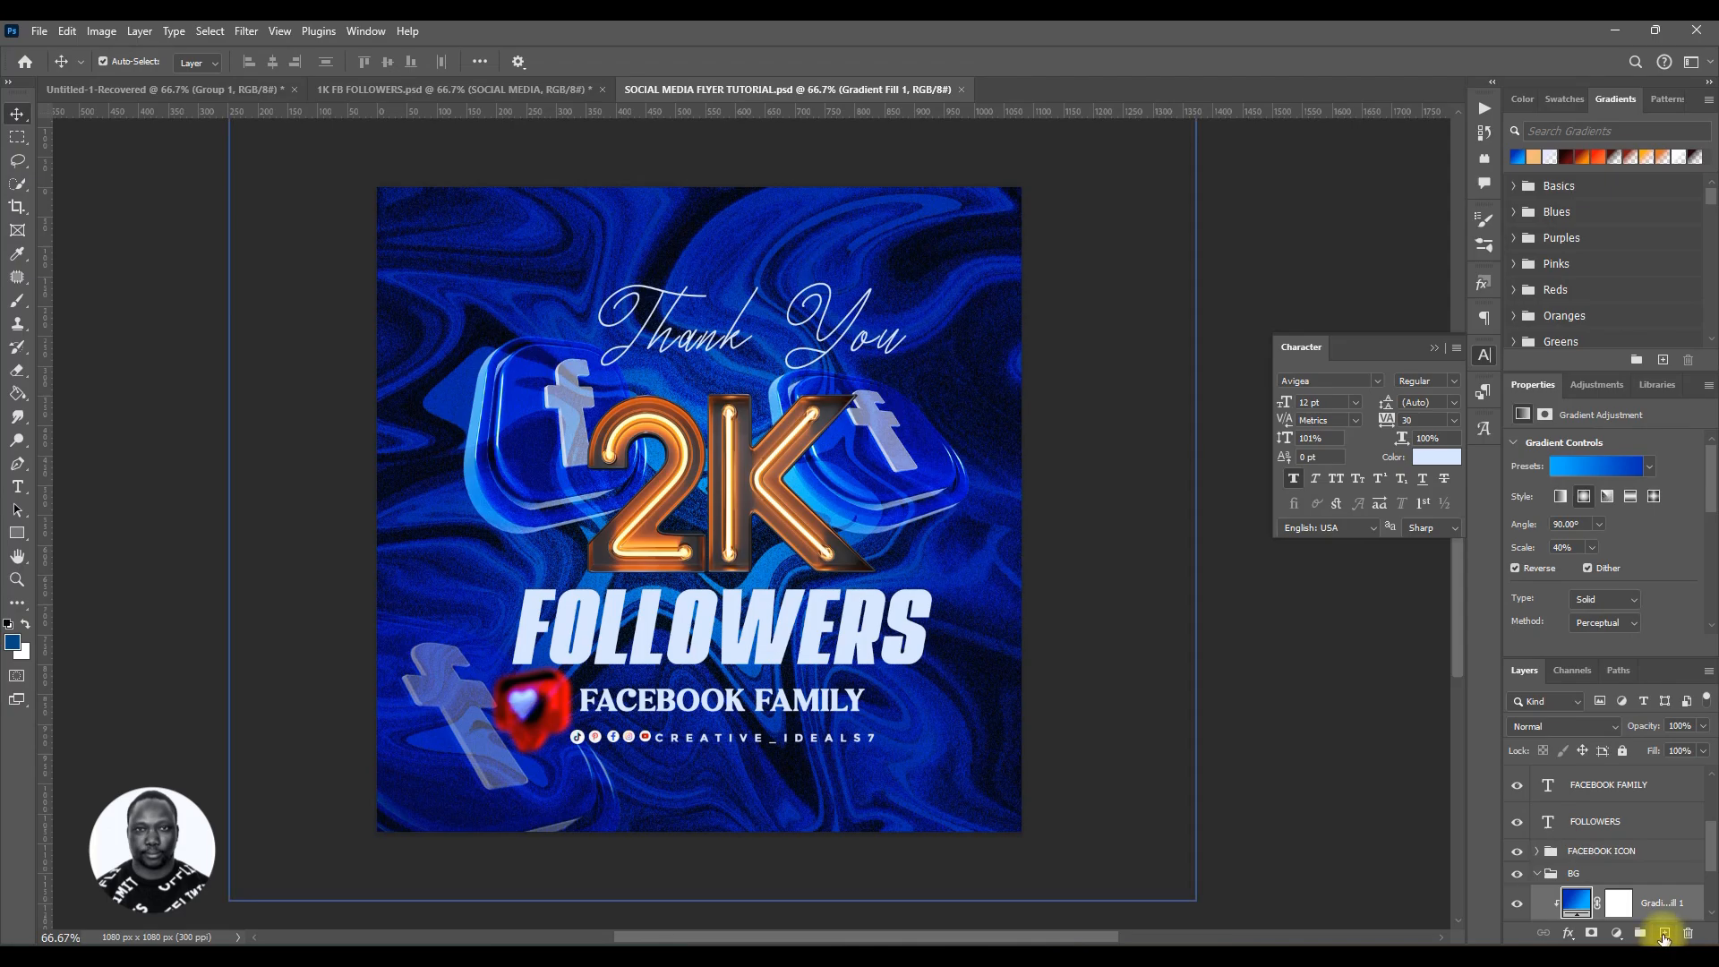
{"action": "left_click", "coordinate": [1663, 934]}
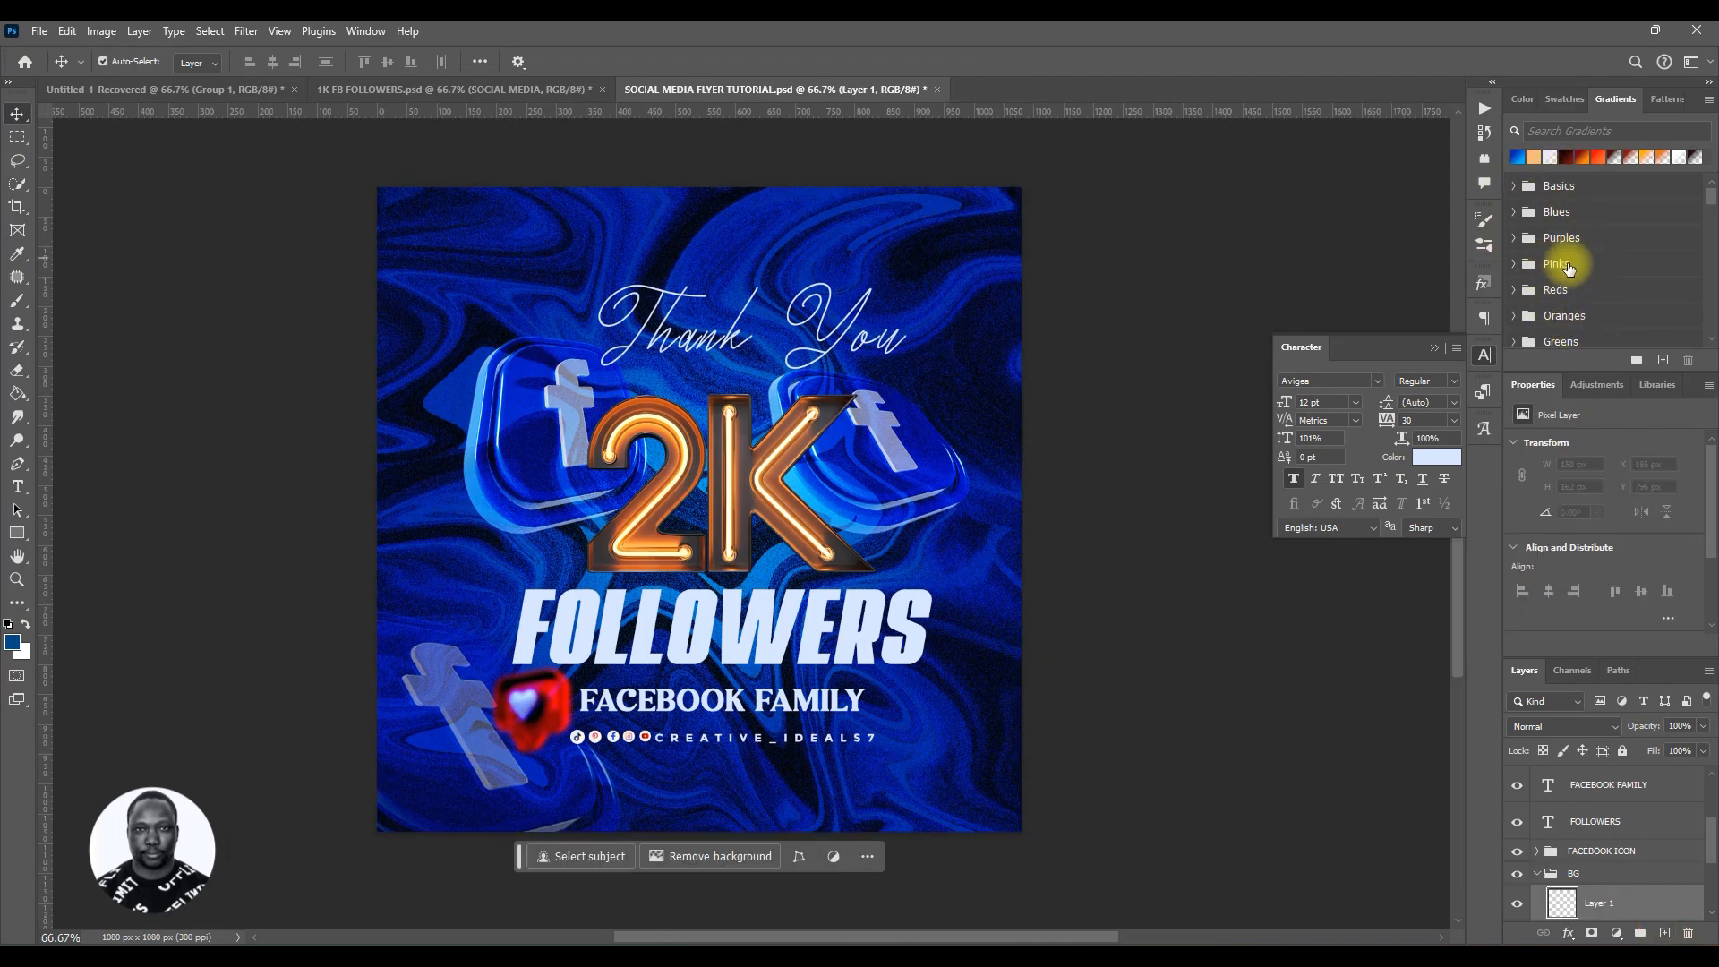
{"action": "left_click", "coordinate": [1609, 788]}
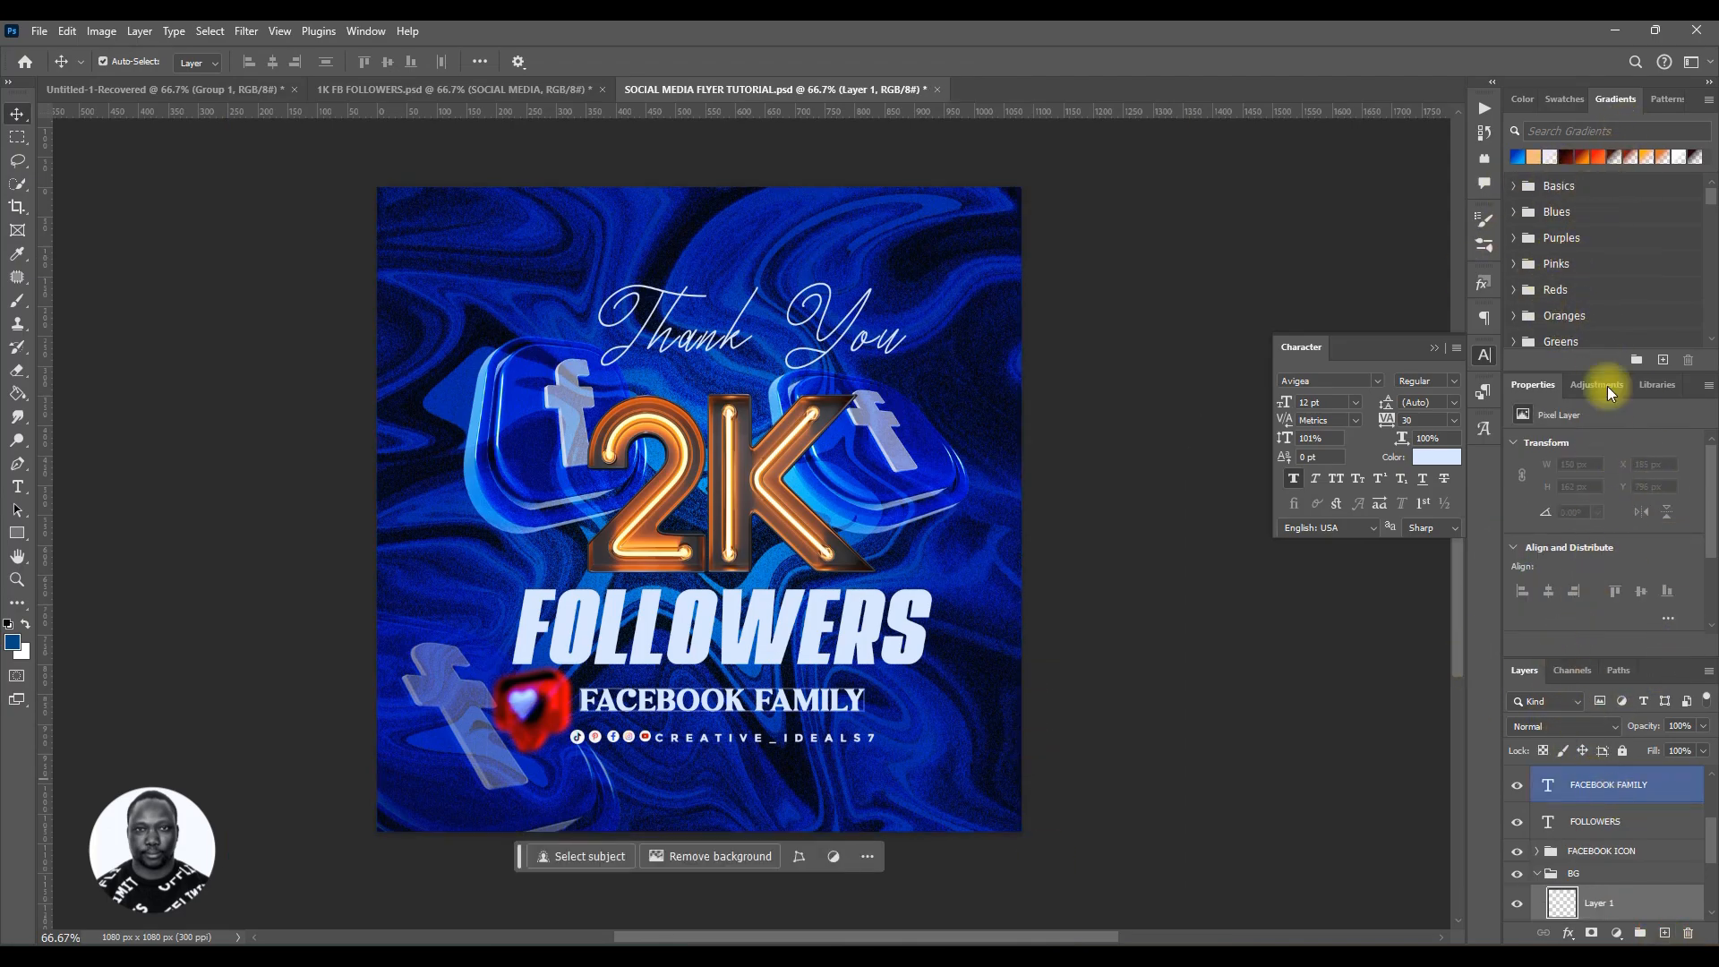
{"action": "left_click", "coordinate": [1565, 157]}
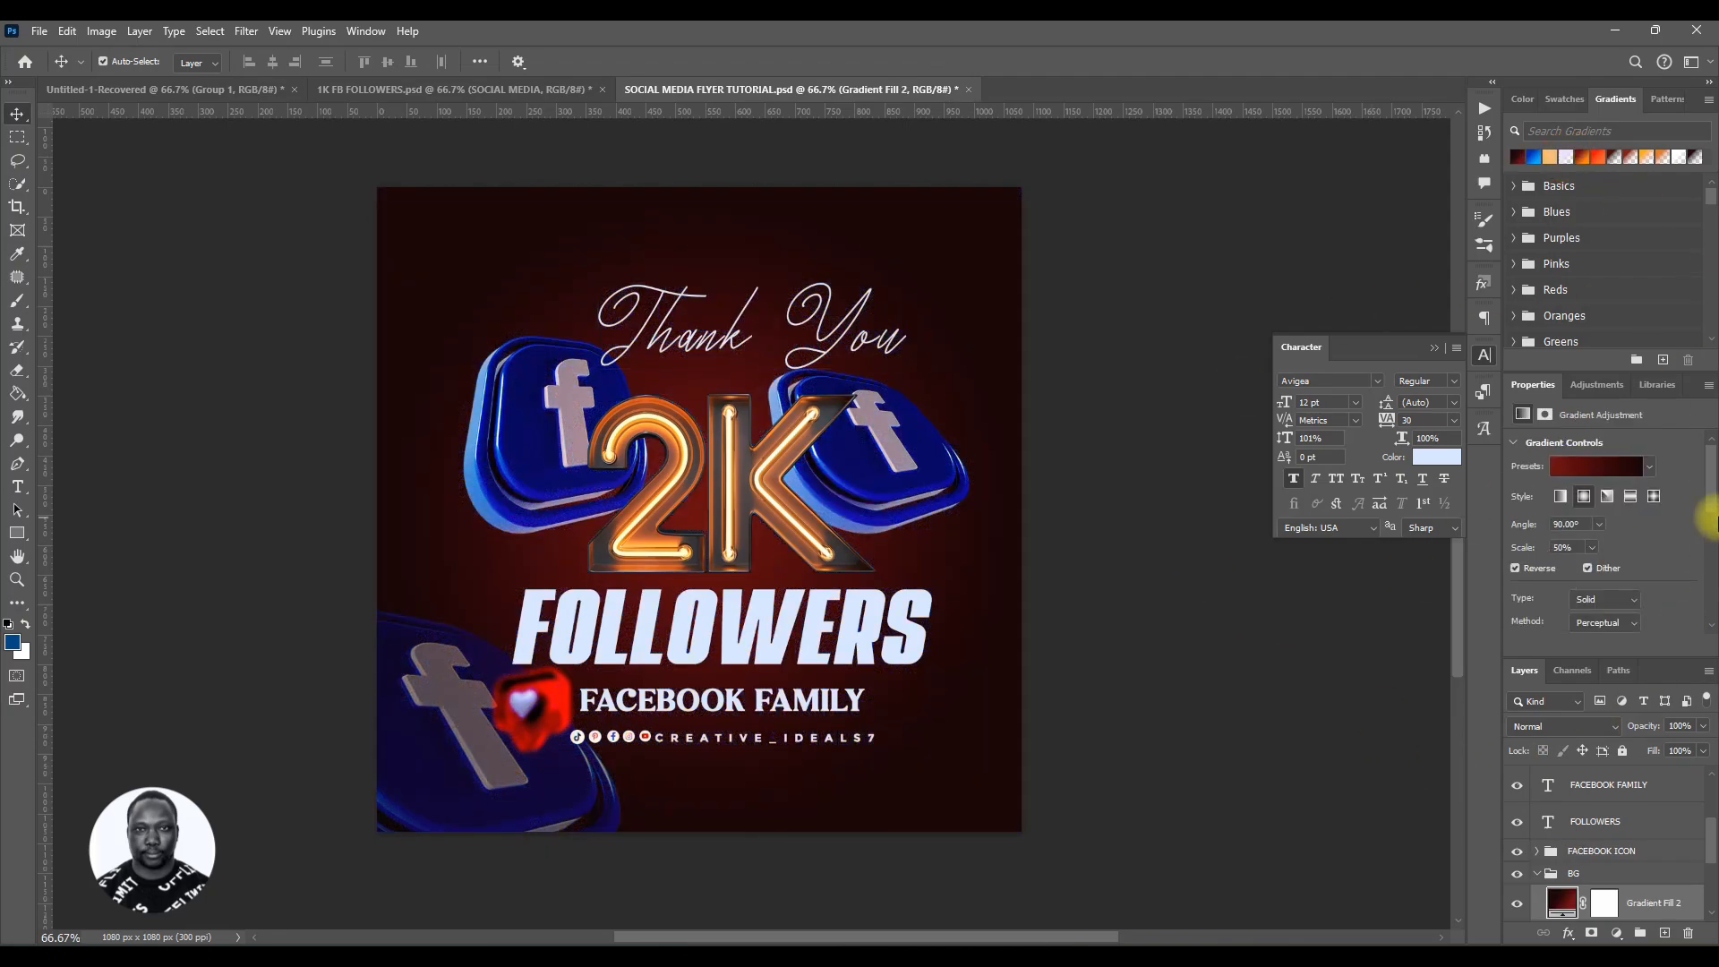
Step: Edit the Gradient Fill 2 colours, setting the left stop to #140002 and the right stop to #680a0b
{"action": "left_click", "coordinate": [1565, 725]}
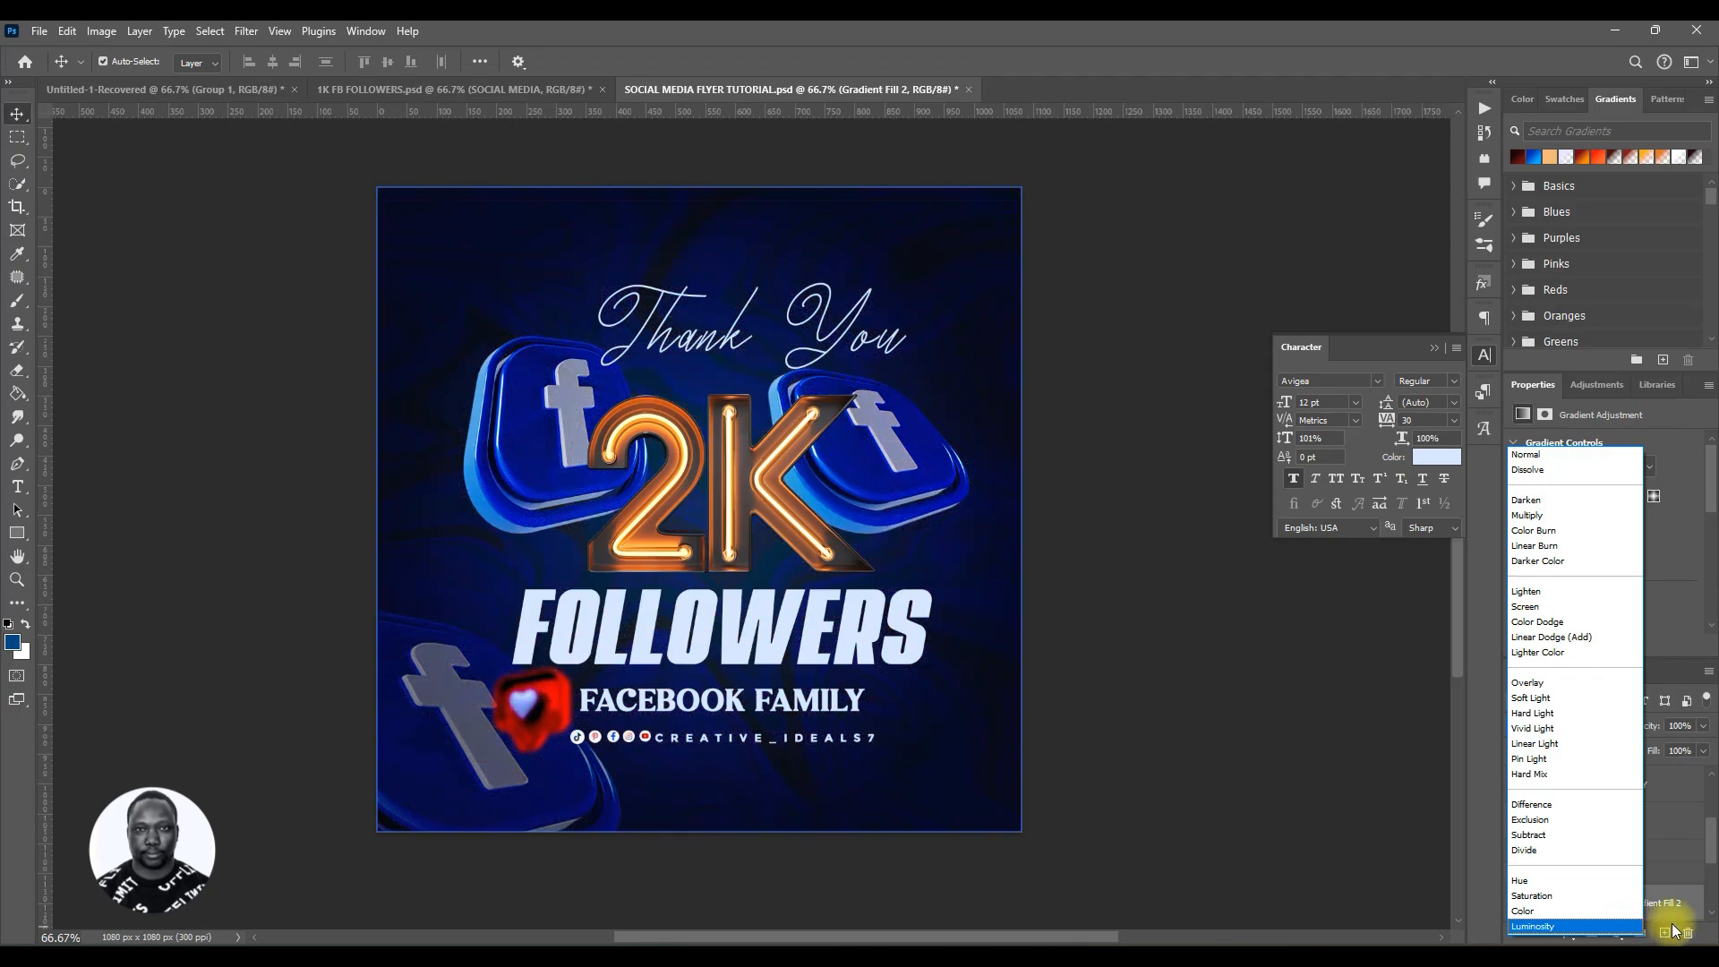
{"action": "key", "text": "Escape"}
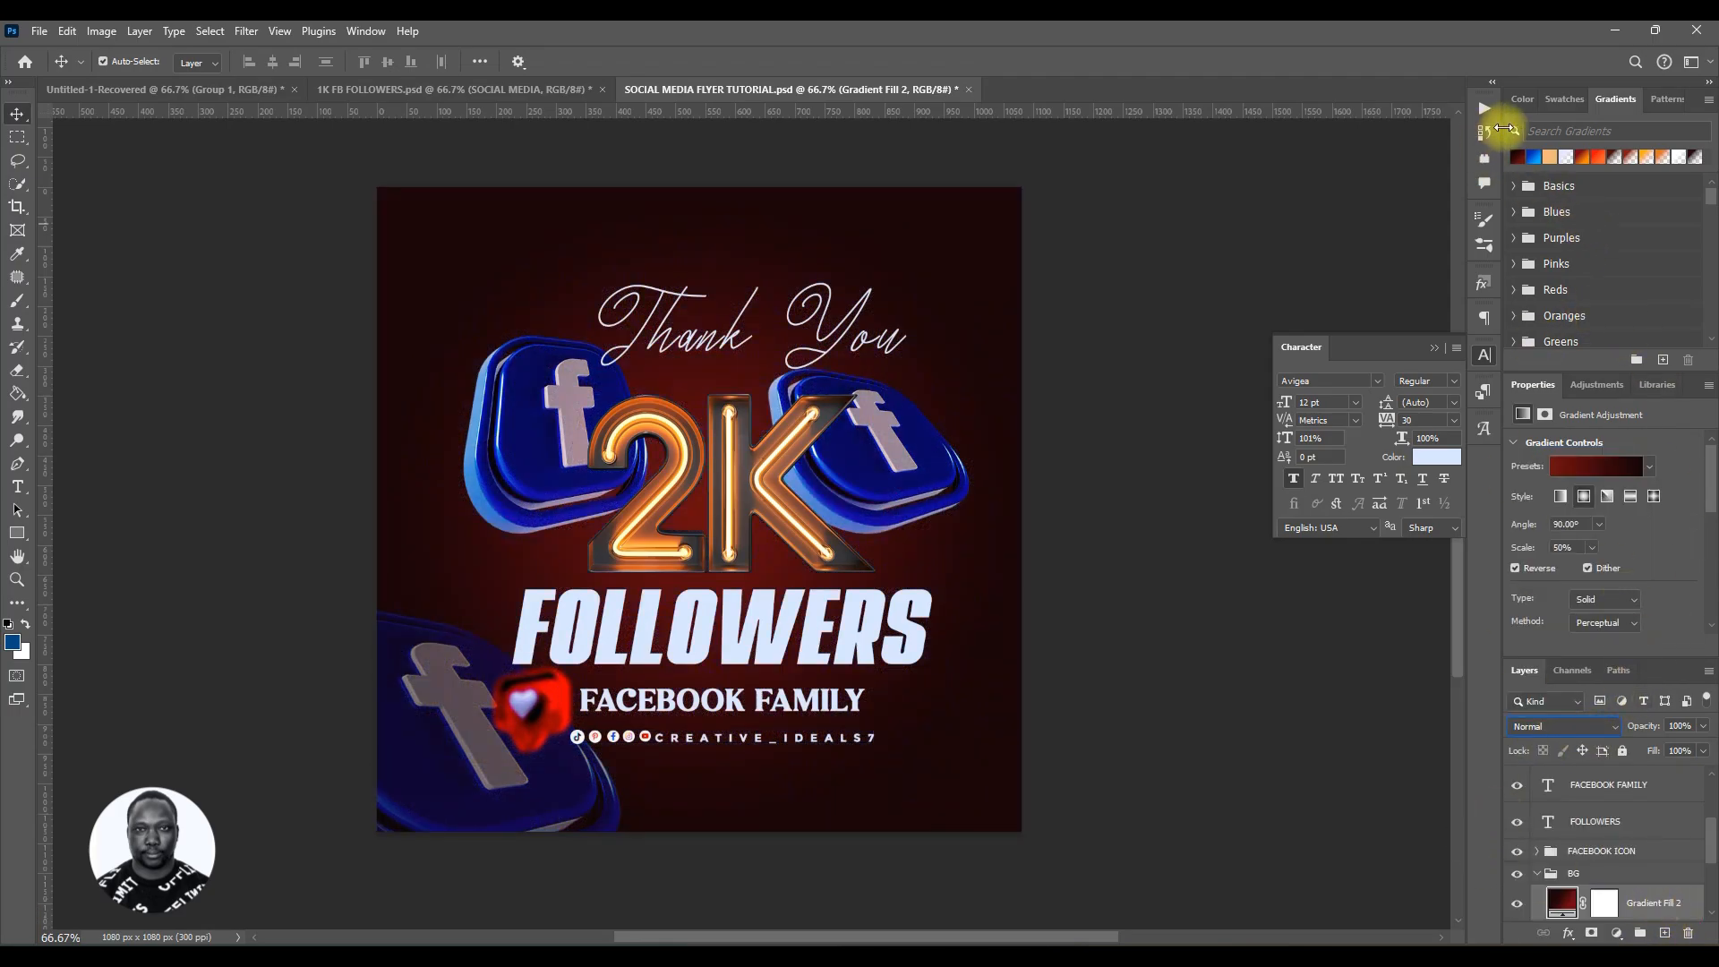
{"action": "left_click", "coordinate": [1602, 874]}
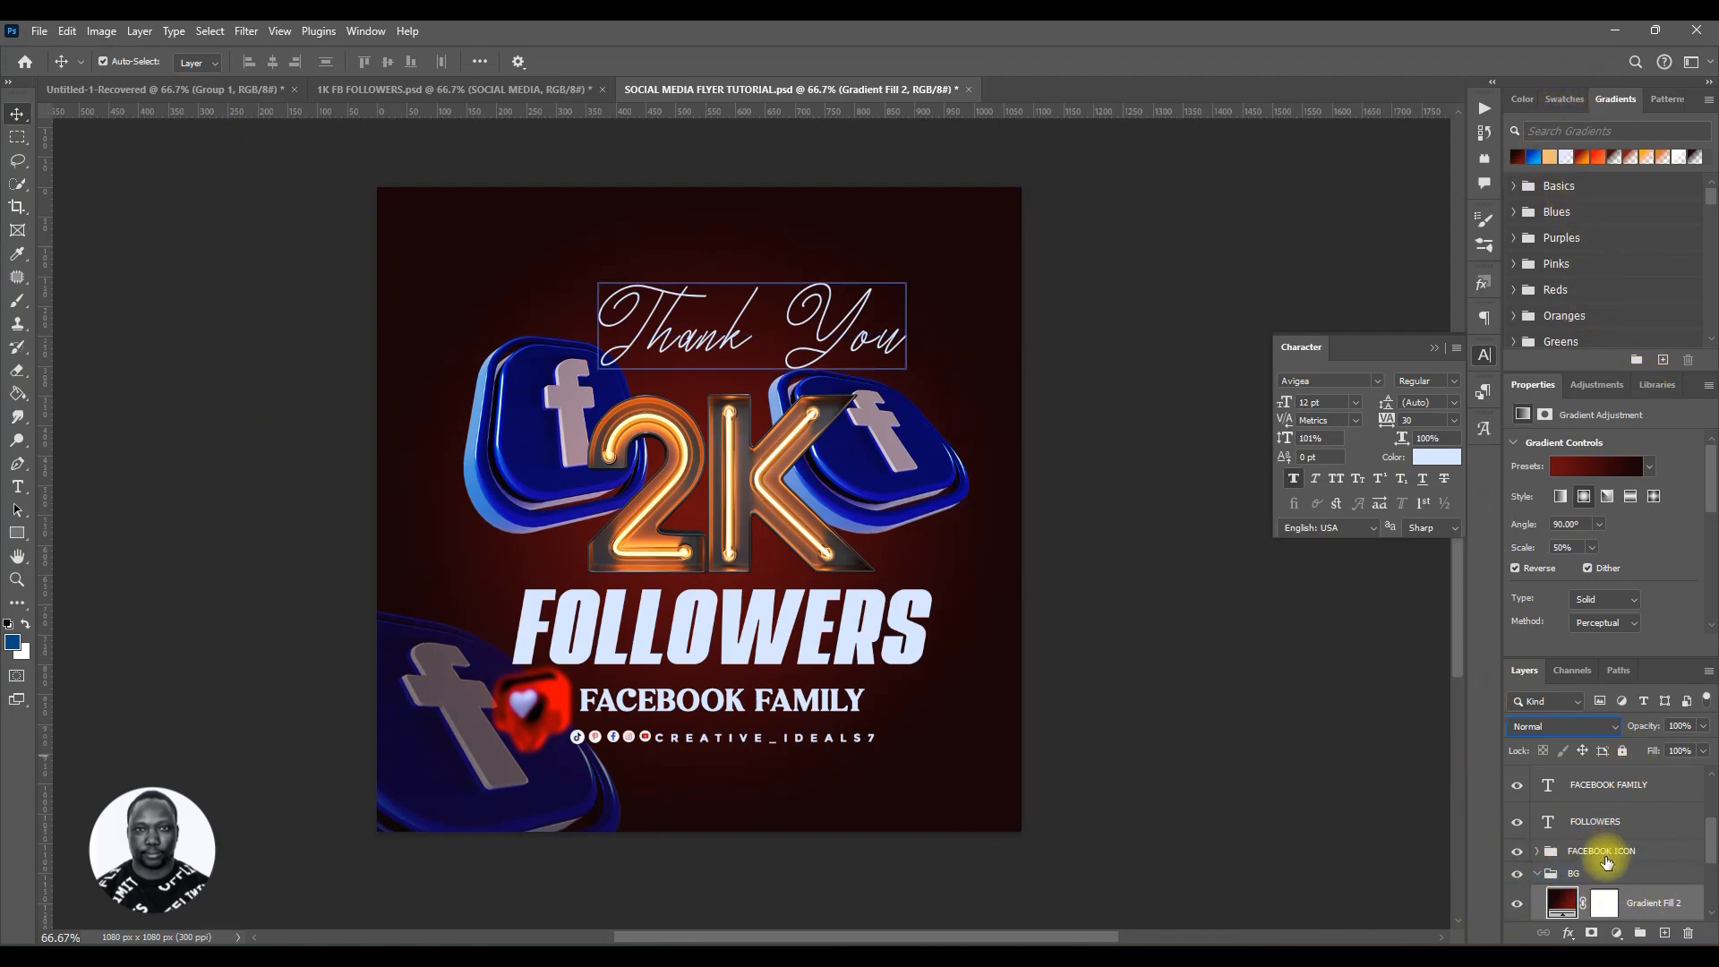
{"action": "left_click", "coordinate": [1569, 903]}
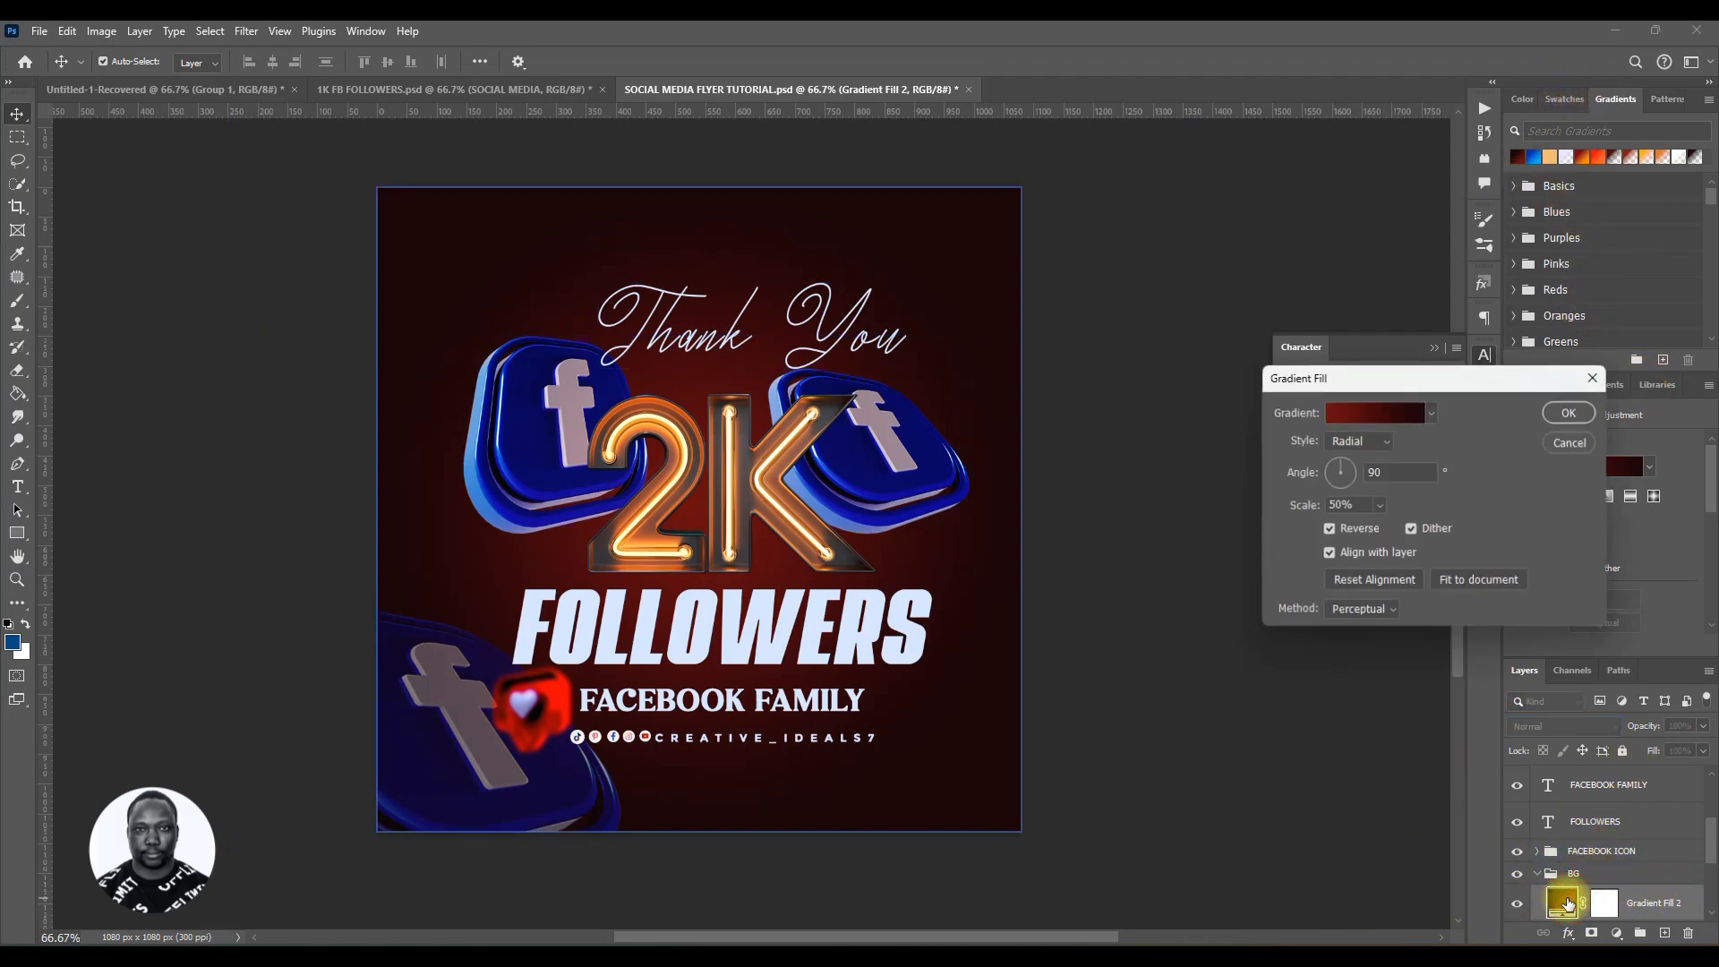
{"action": "left_click", "coordinate": [1367, 411]}
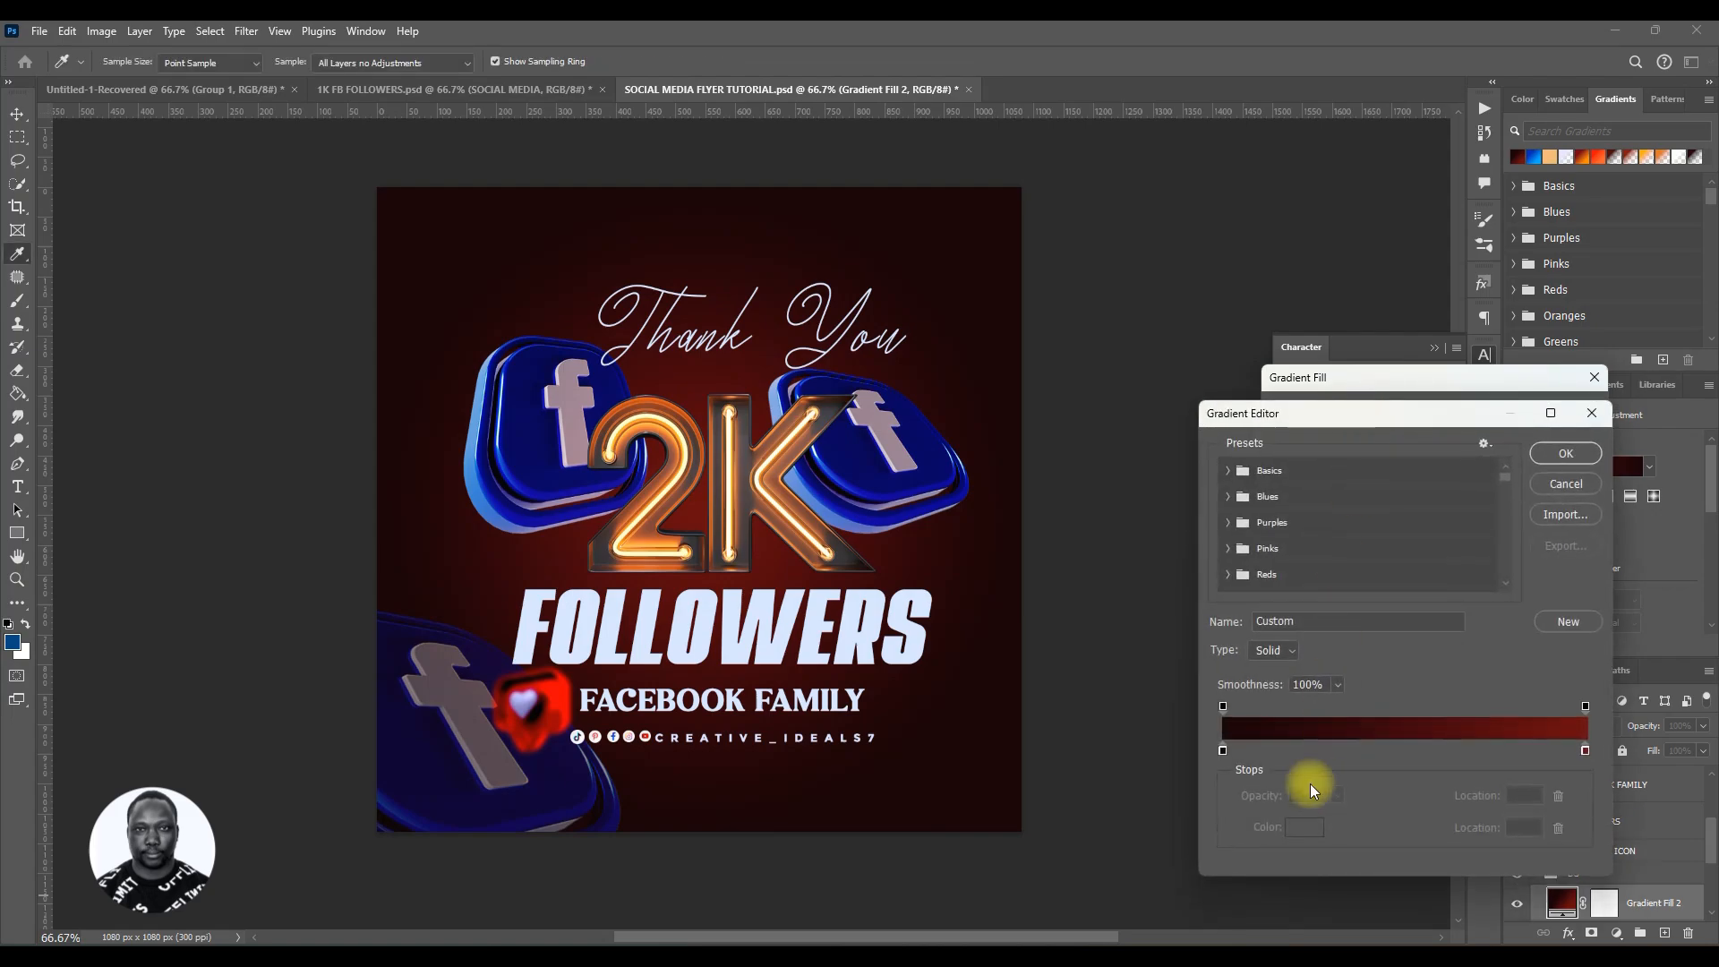
{"action": "left_click", "coordinate": [1223, 751]}
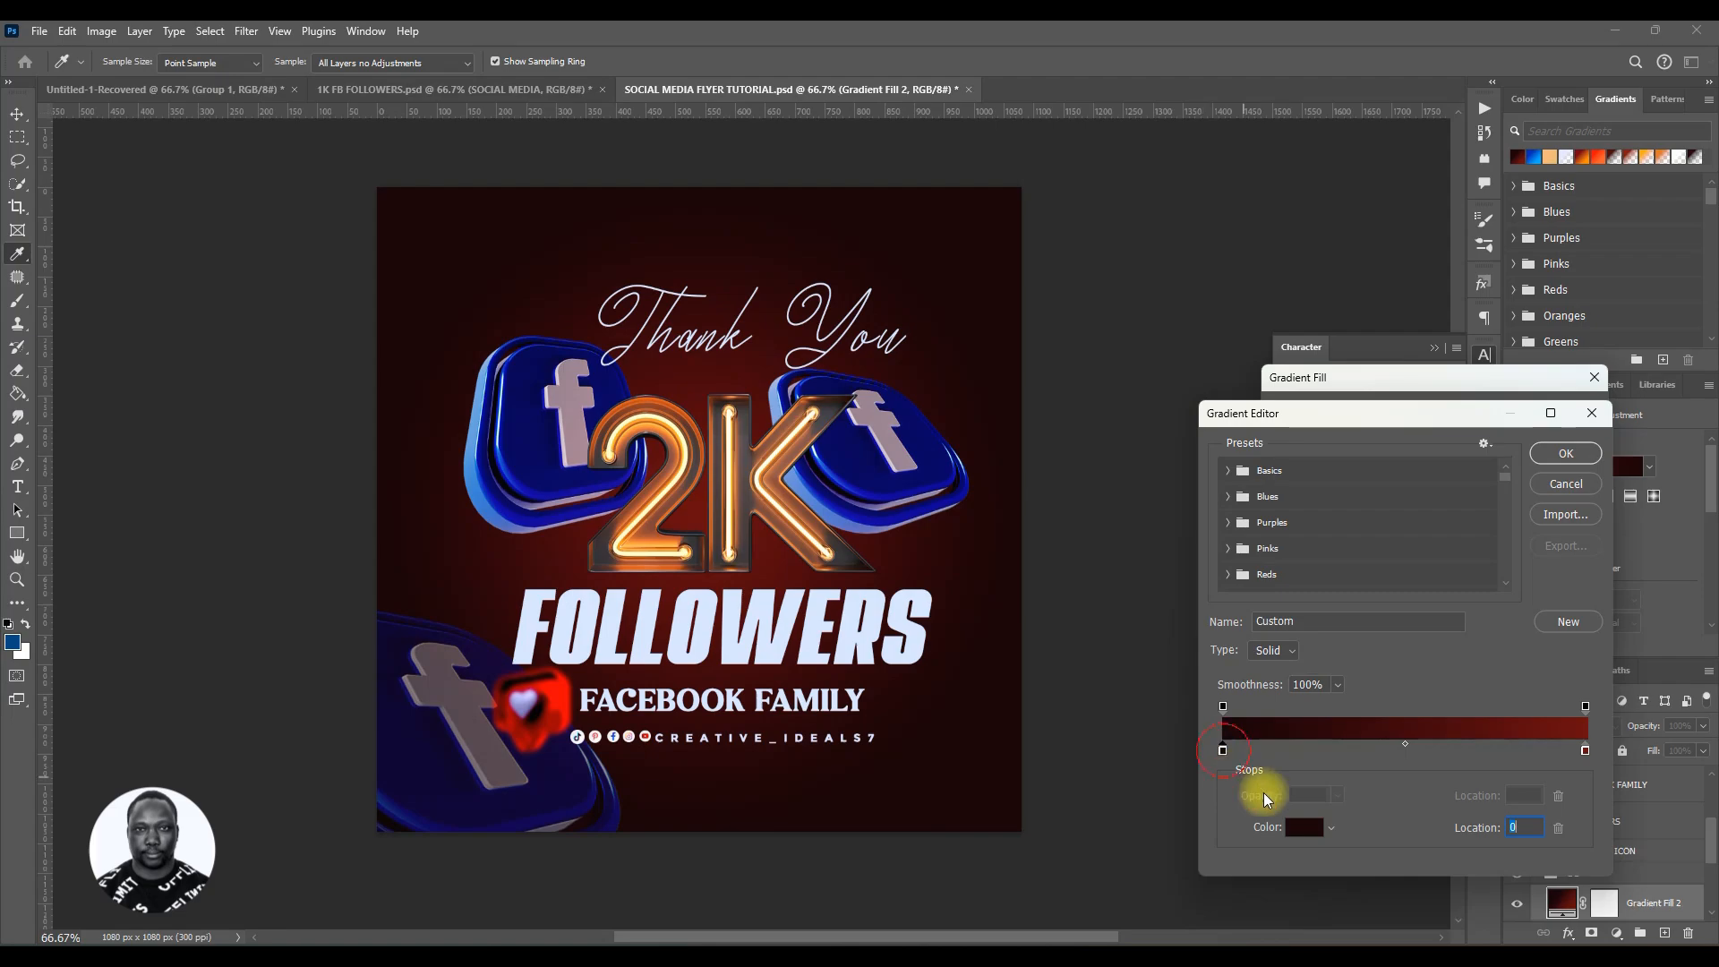
{"action": "left_click", "coordinate": [1304, 827]}
{"action": "left_click", "coordinate": [1370, 729]}
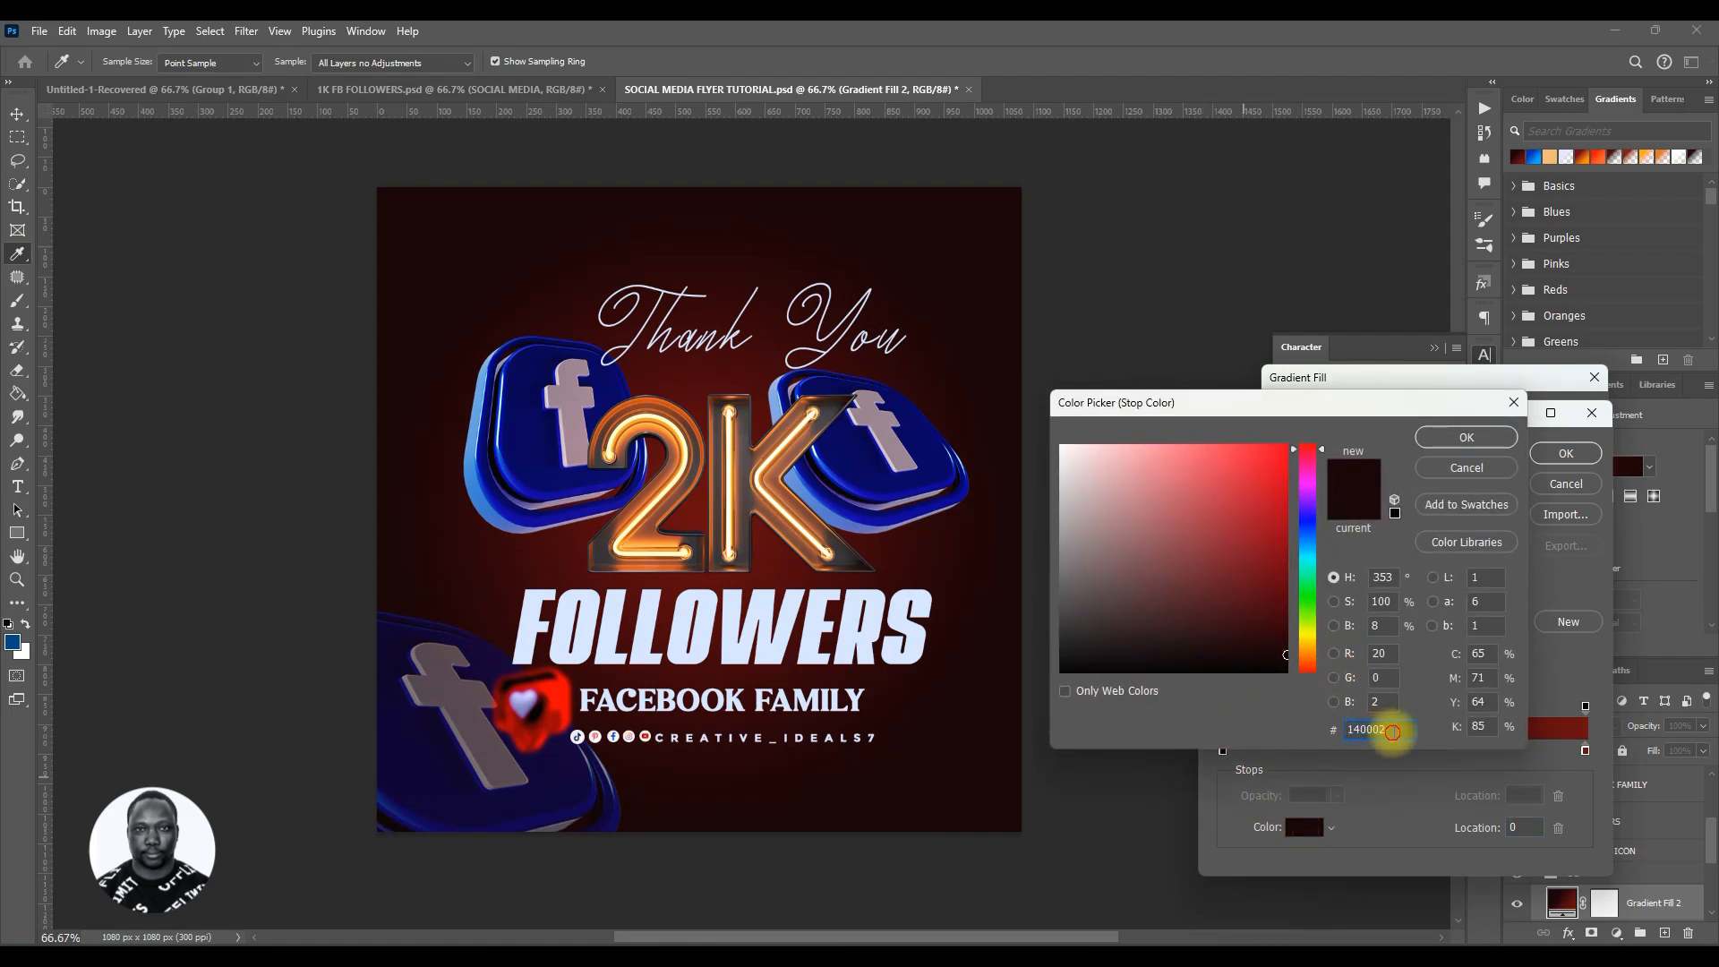
{"action": "left_click", "coordinate": [1466, 437]}
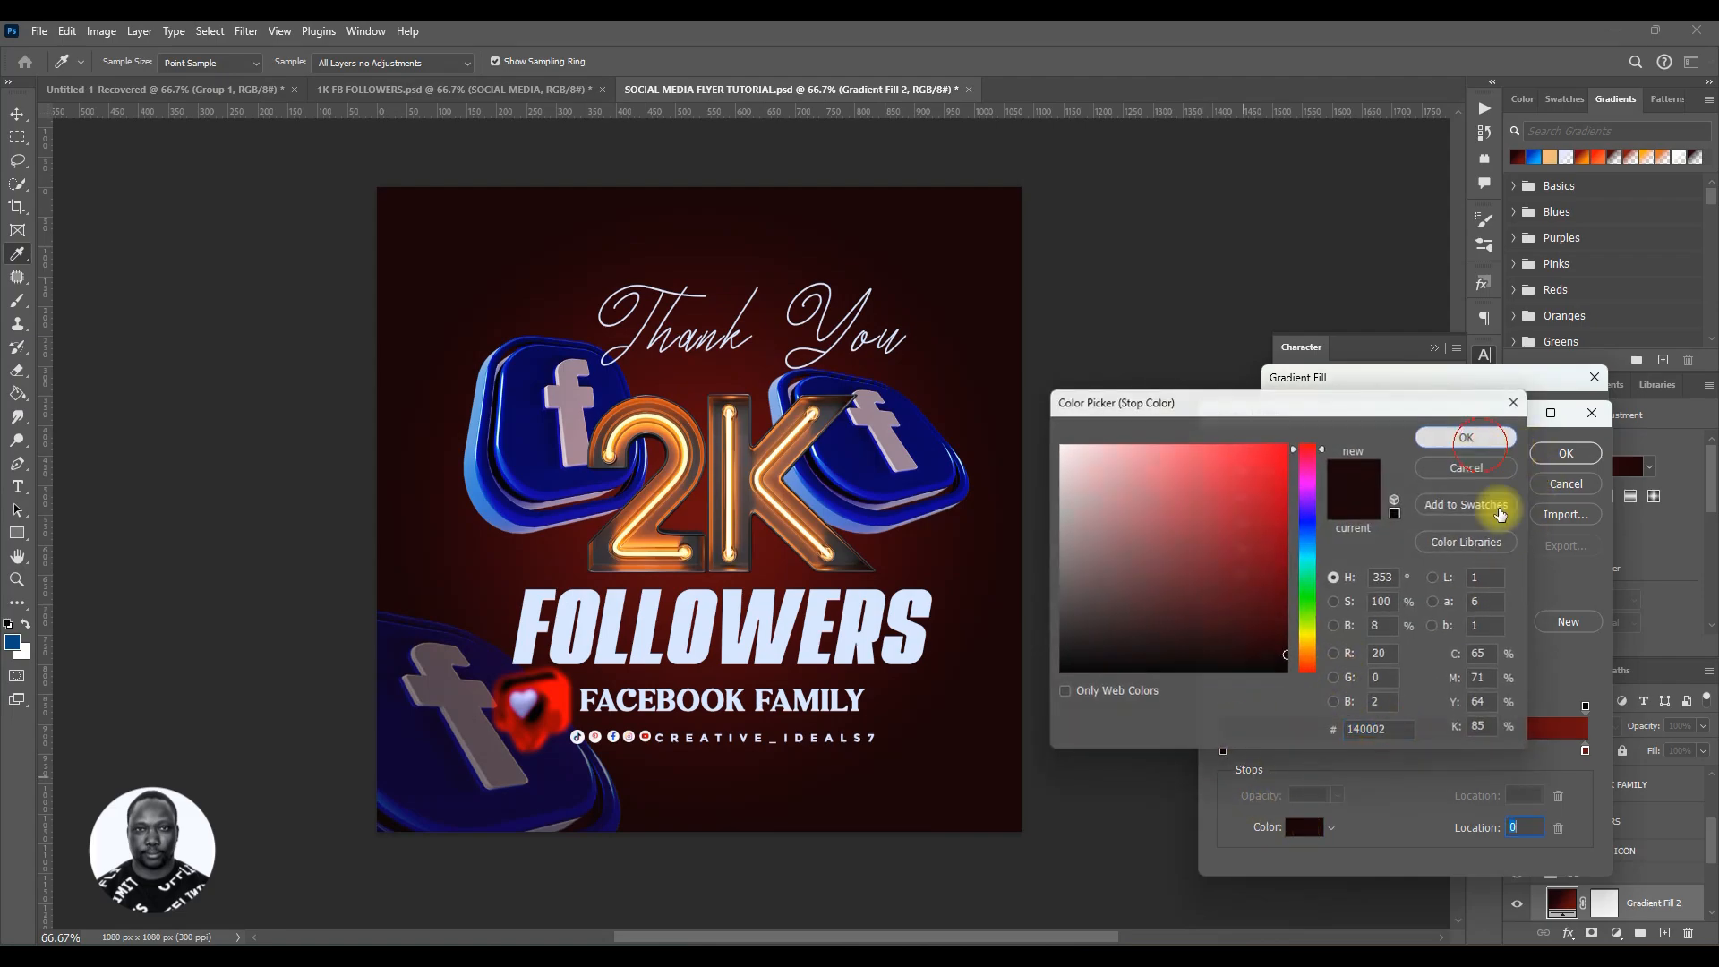
{"action": "left_click", "coordinate": [1584, 751]}
{"action": "left_click", "coordinate": [1316, 832]}
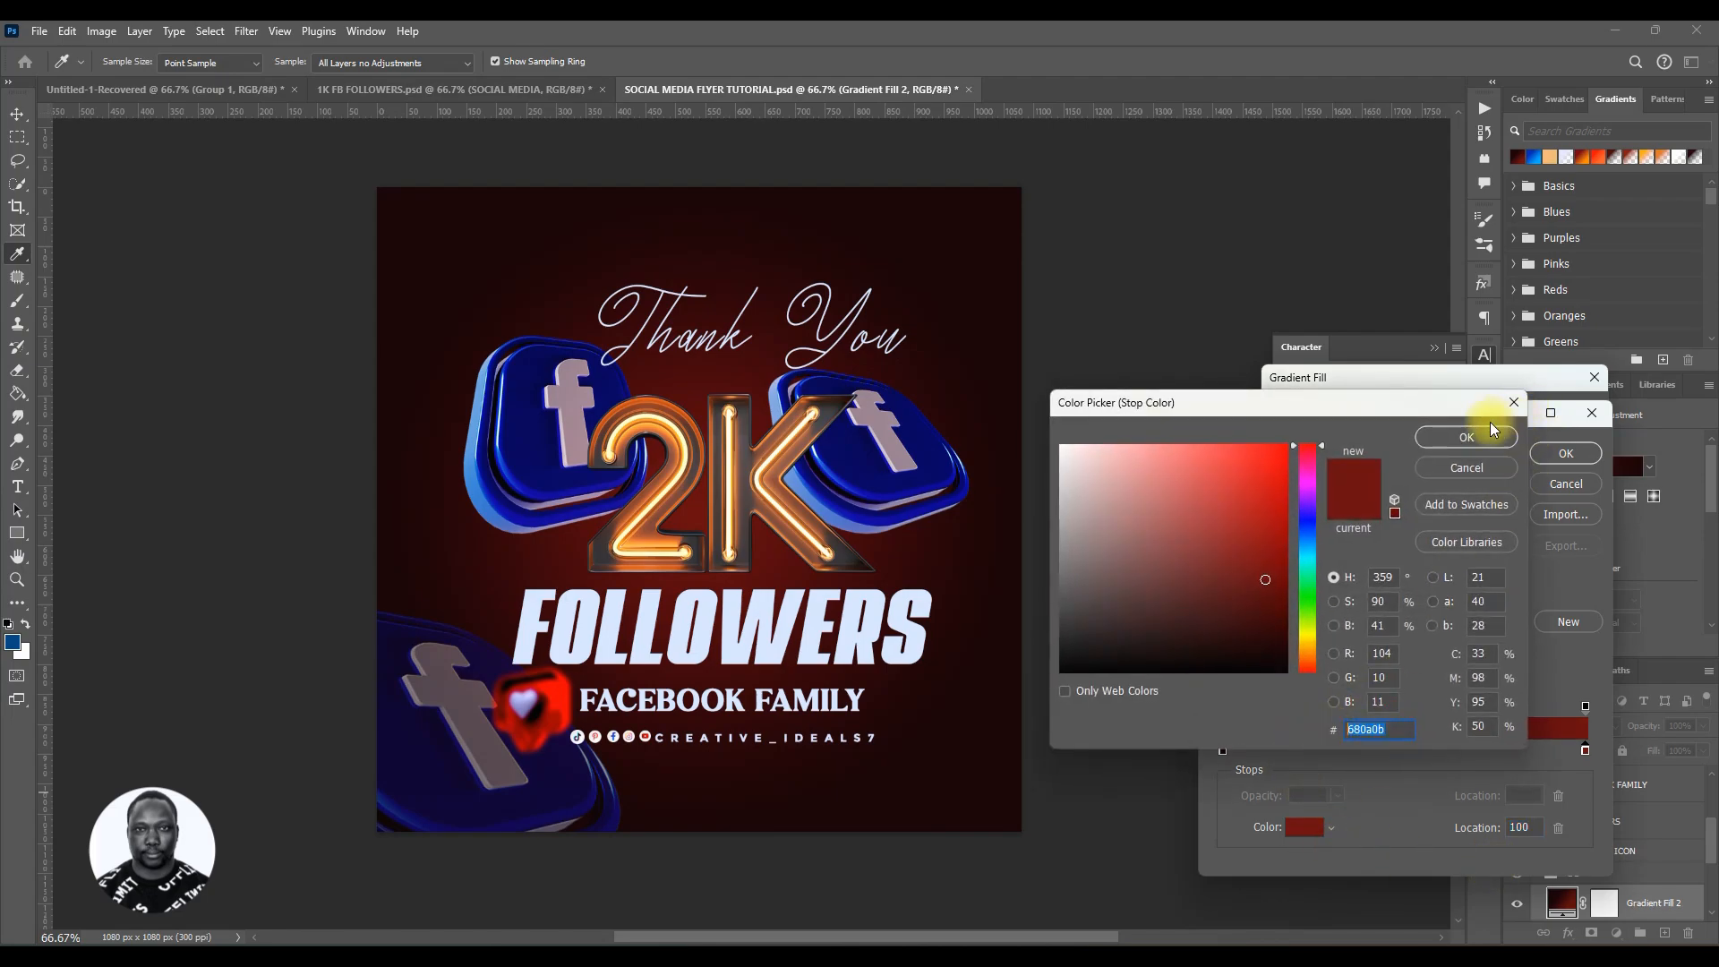
{"action": "left_click", "coordinate": [1466, 437]}
{"action": "left_click", "coordinate": [1566, 453]}
{"action": "left_click", "coordinate": [1568, 412]}
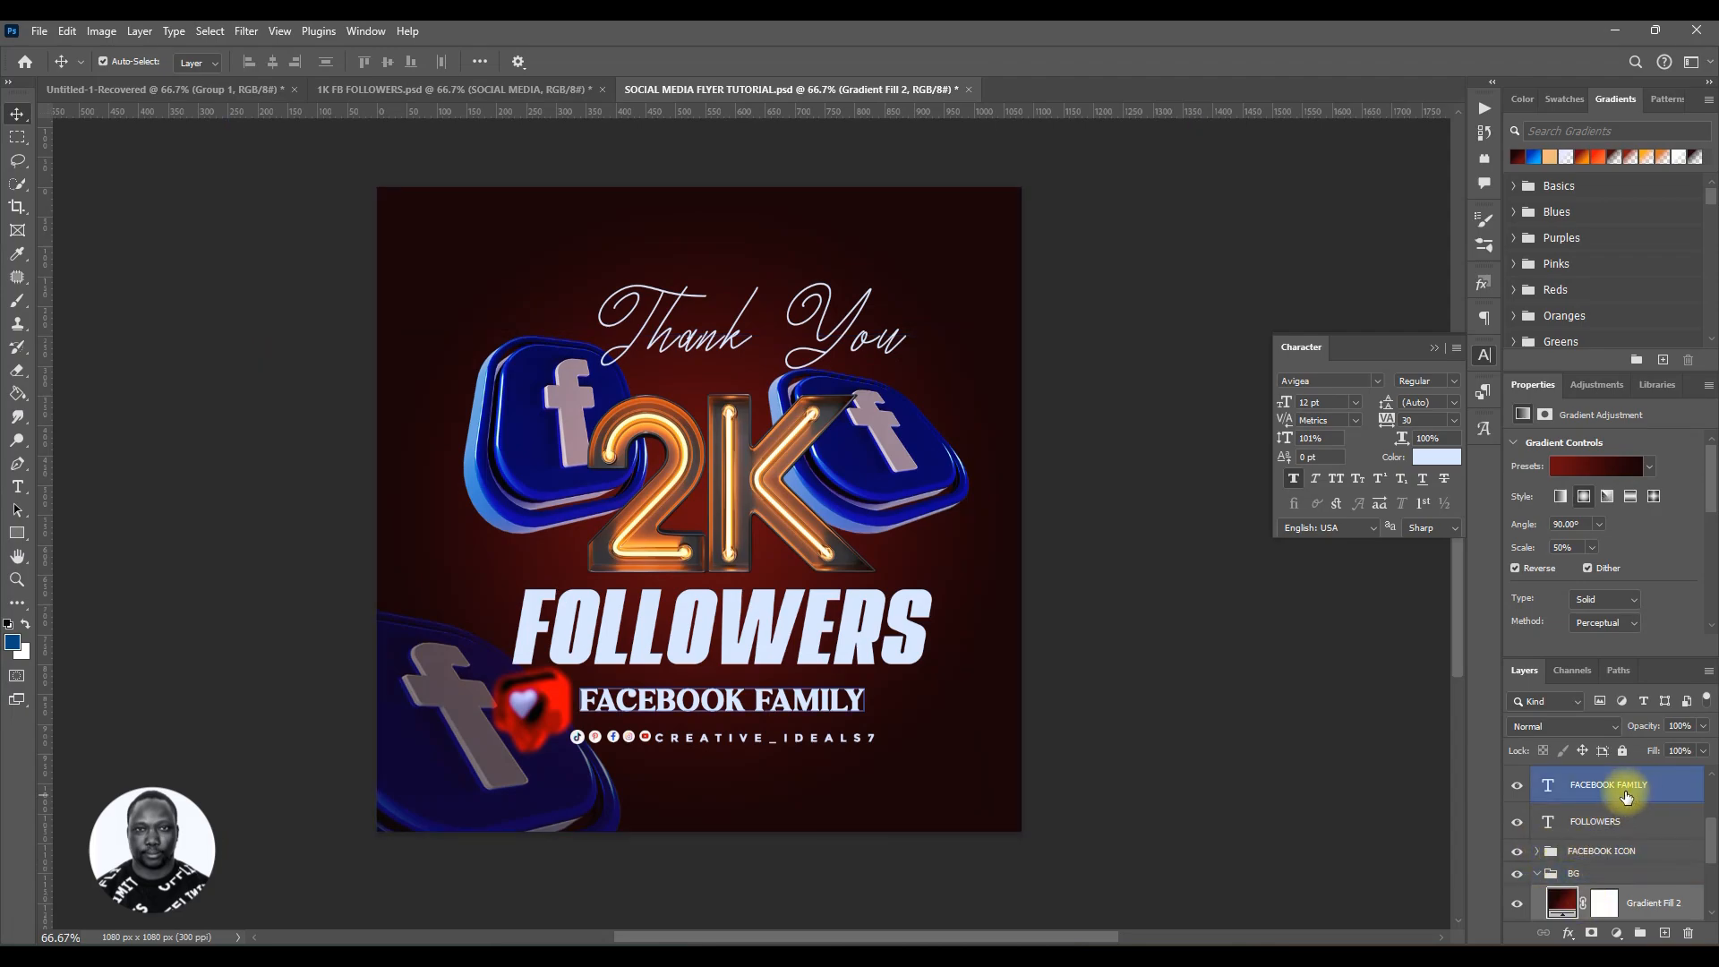
Step: Try the Multiply blend mode on the gradient fill layer at reduced opacity
{"action": "left_click", "coordinate": [1556, 726]}
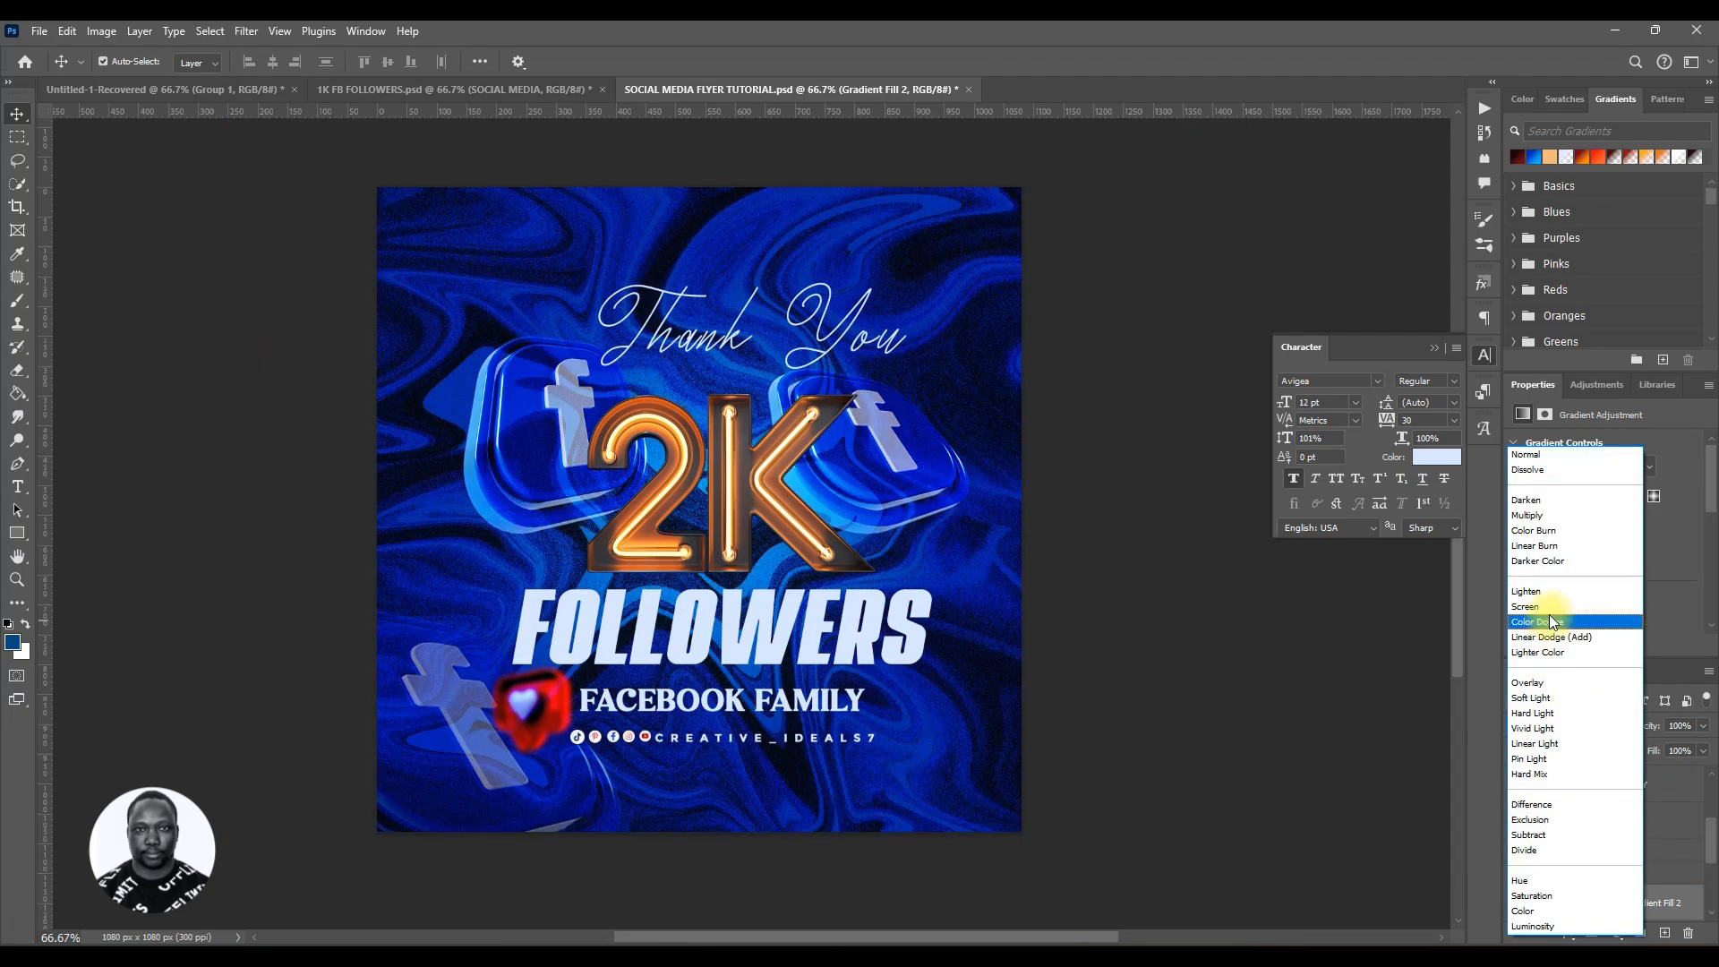
{"action": "left_click", "coordinate": [1539, 516]}
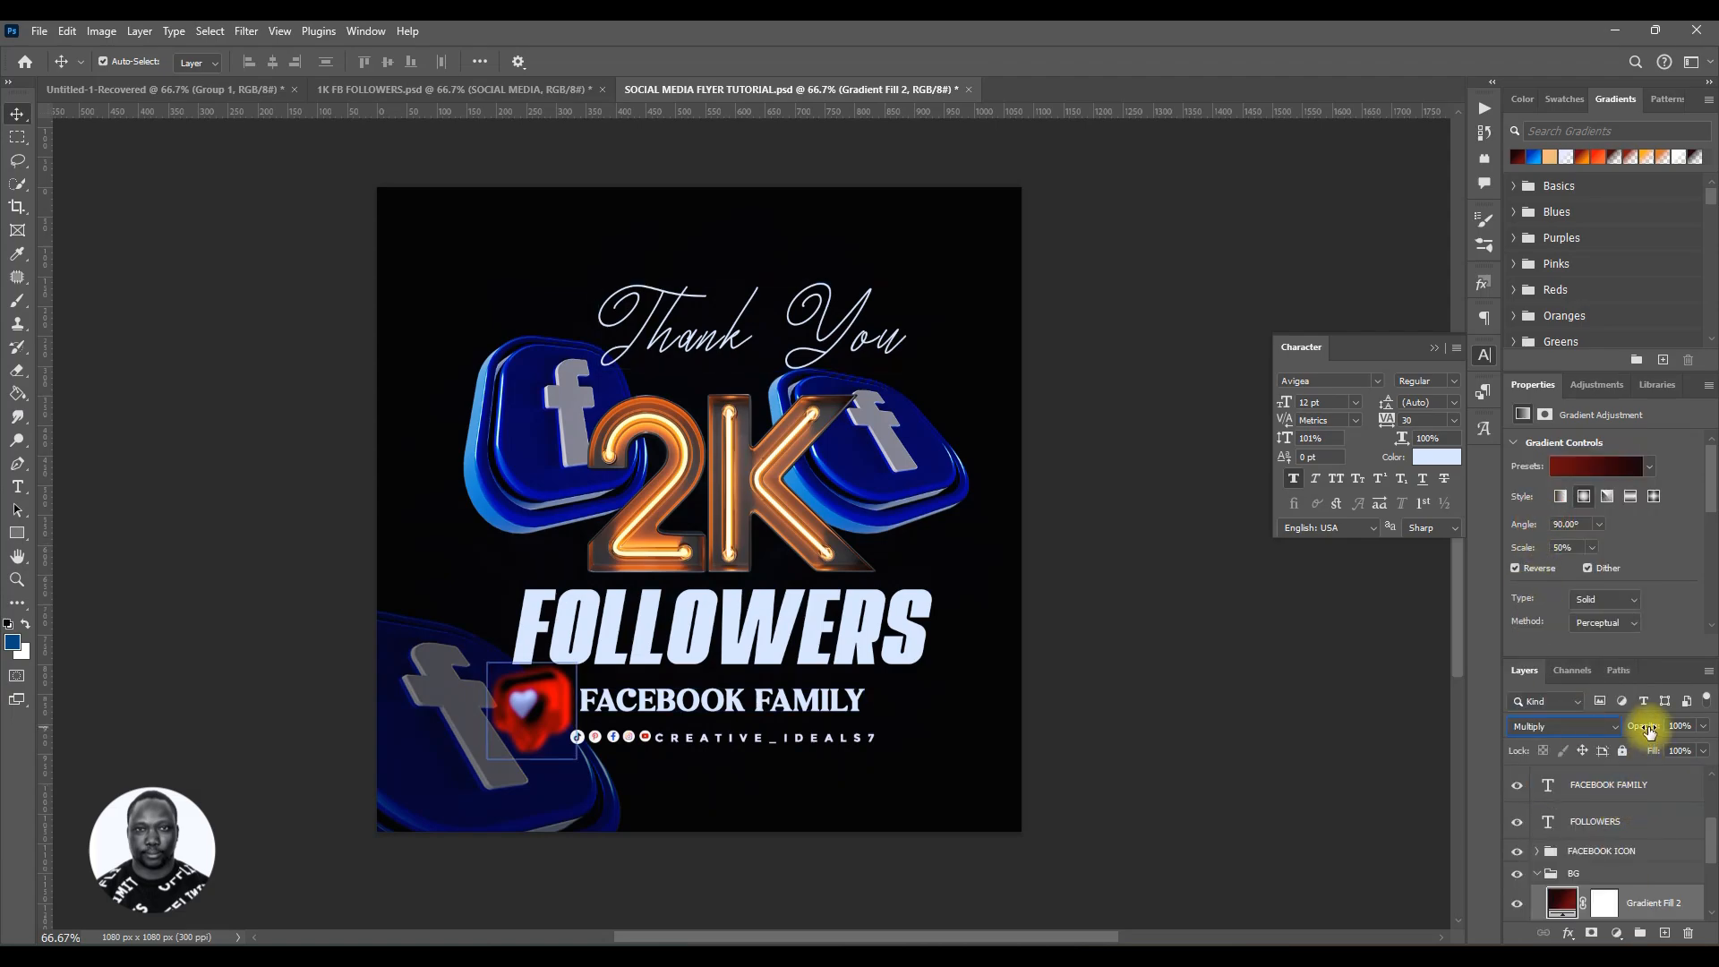
{"action": "left_click_drag", "start_coordinate": [1649, 730], "coordinate": [1637, 729]}
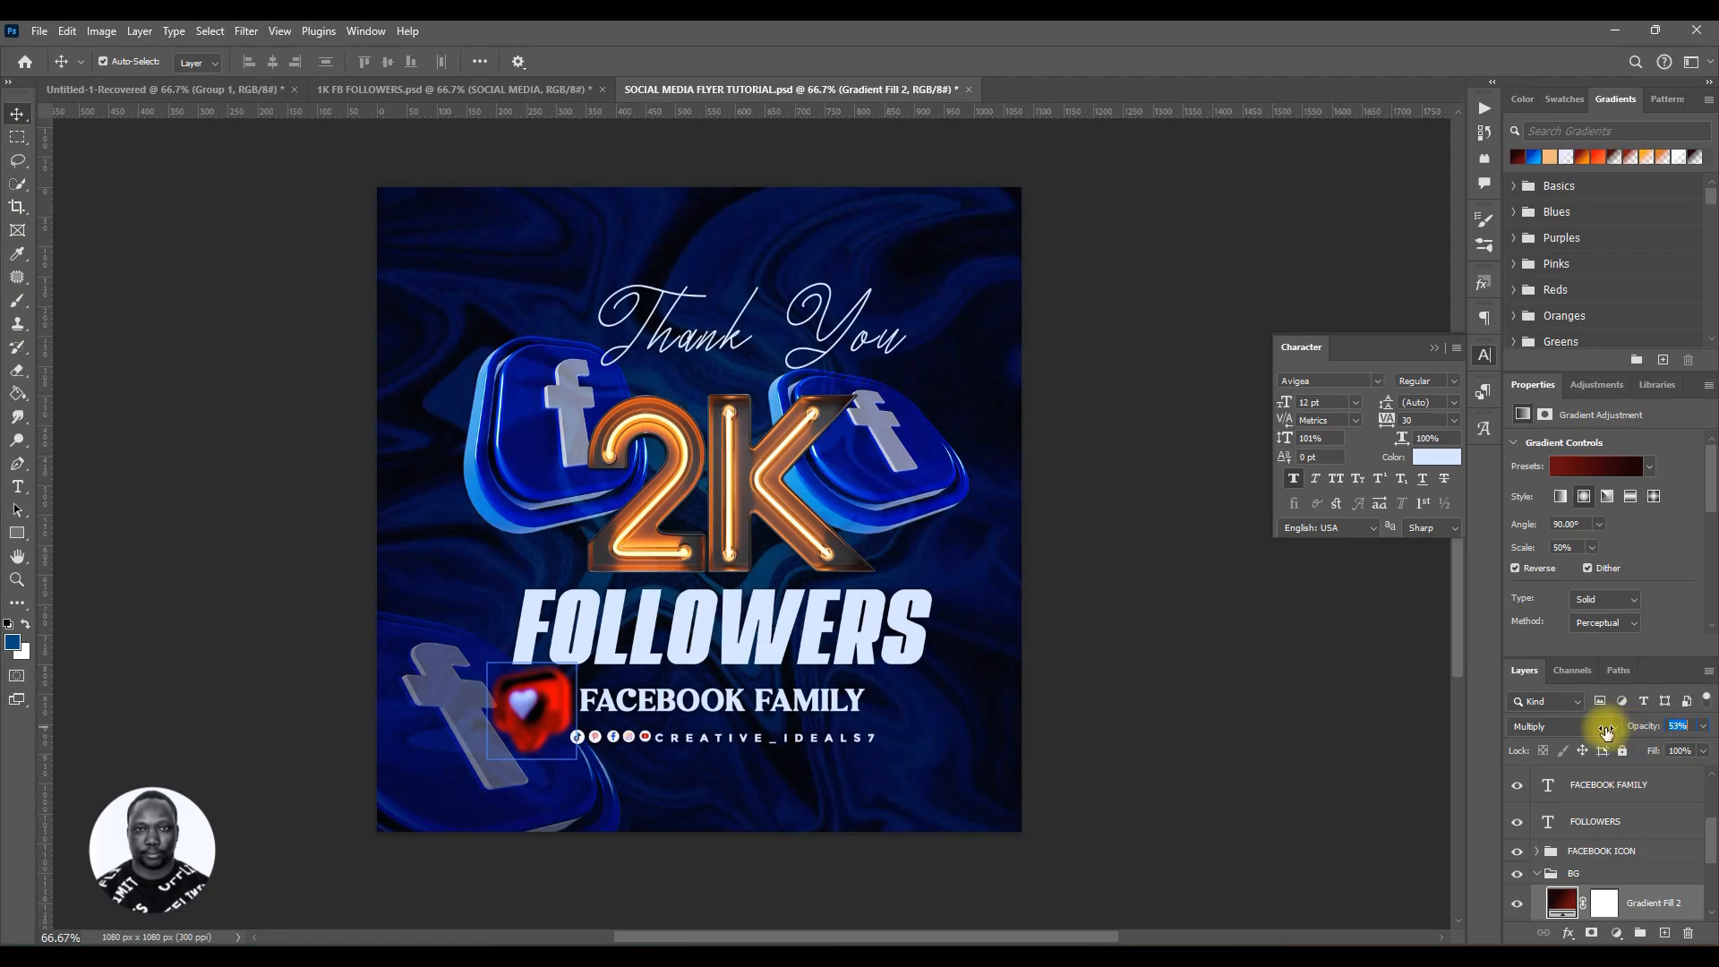
{"action": "left_click_drag", "start_coordinate": [1606, 732], "coordinate": [1588, 736]}
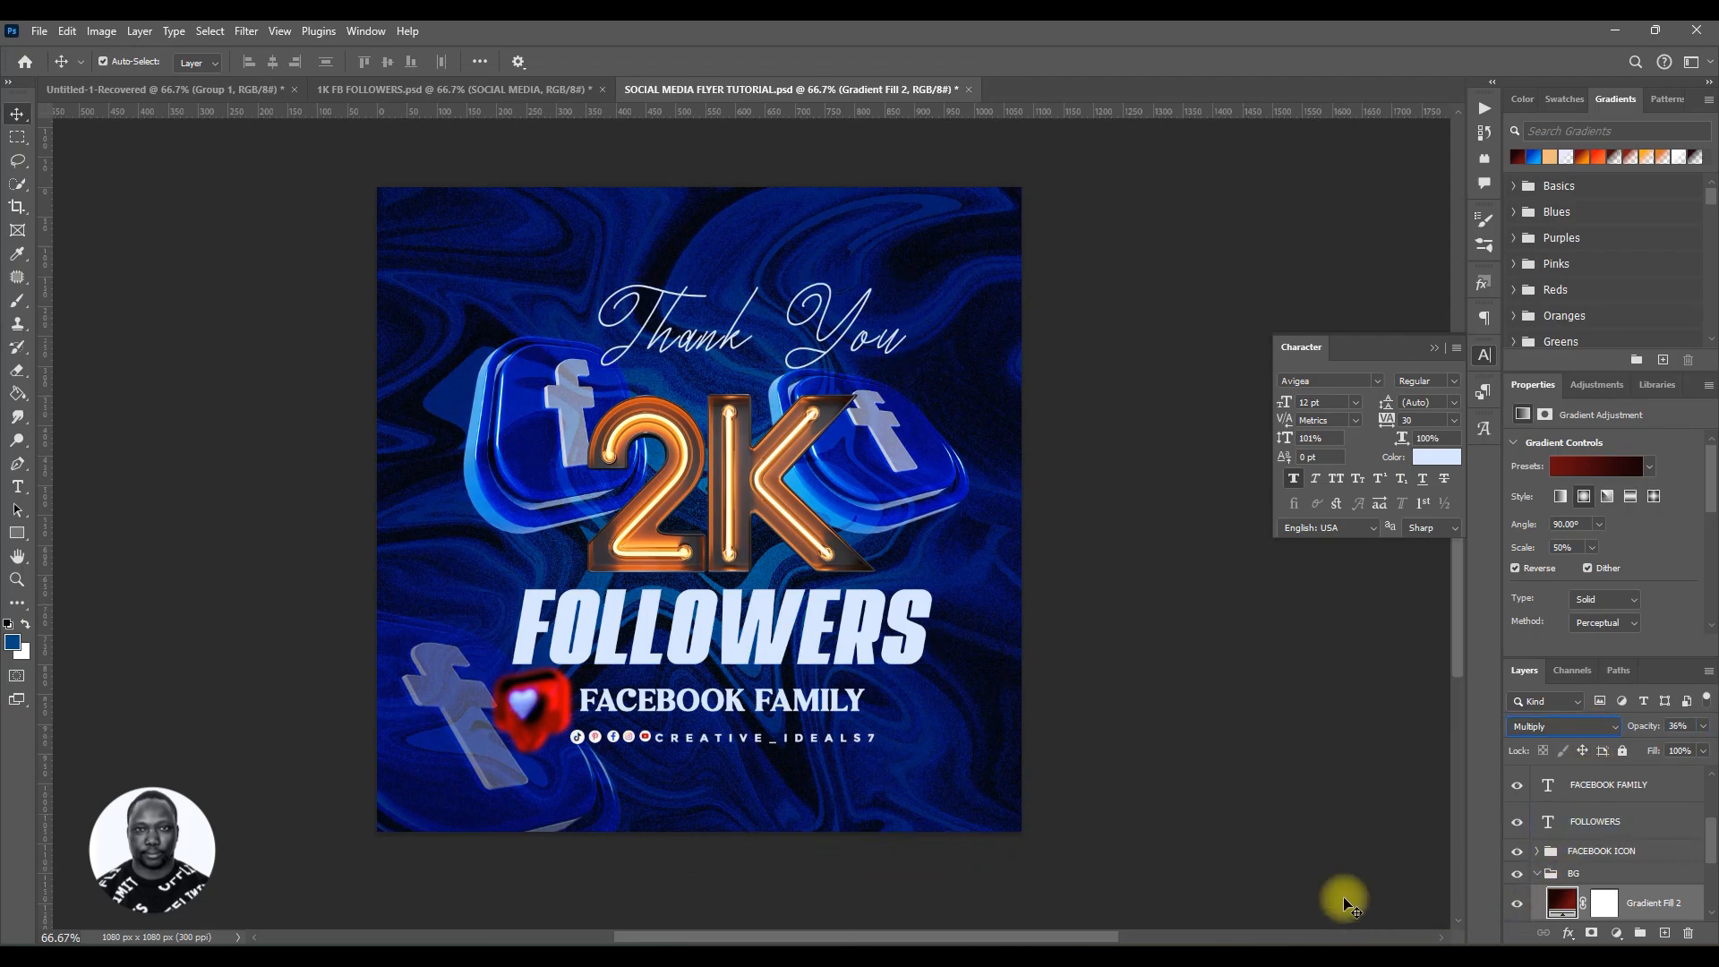
{"action": "left_click", "coordinate": [591, 725]}
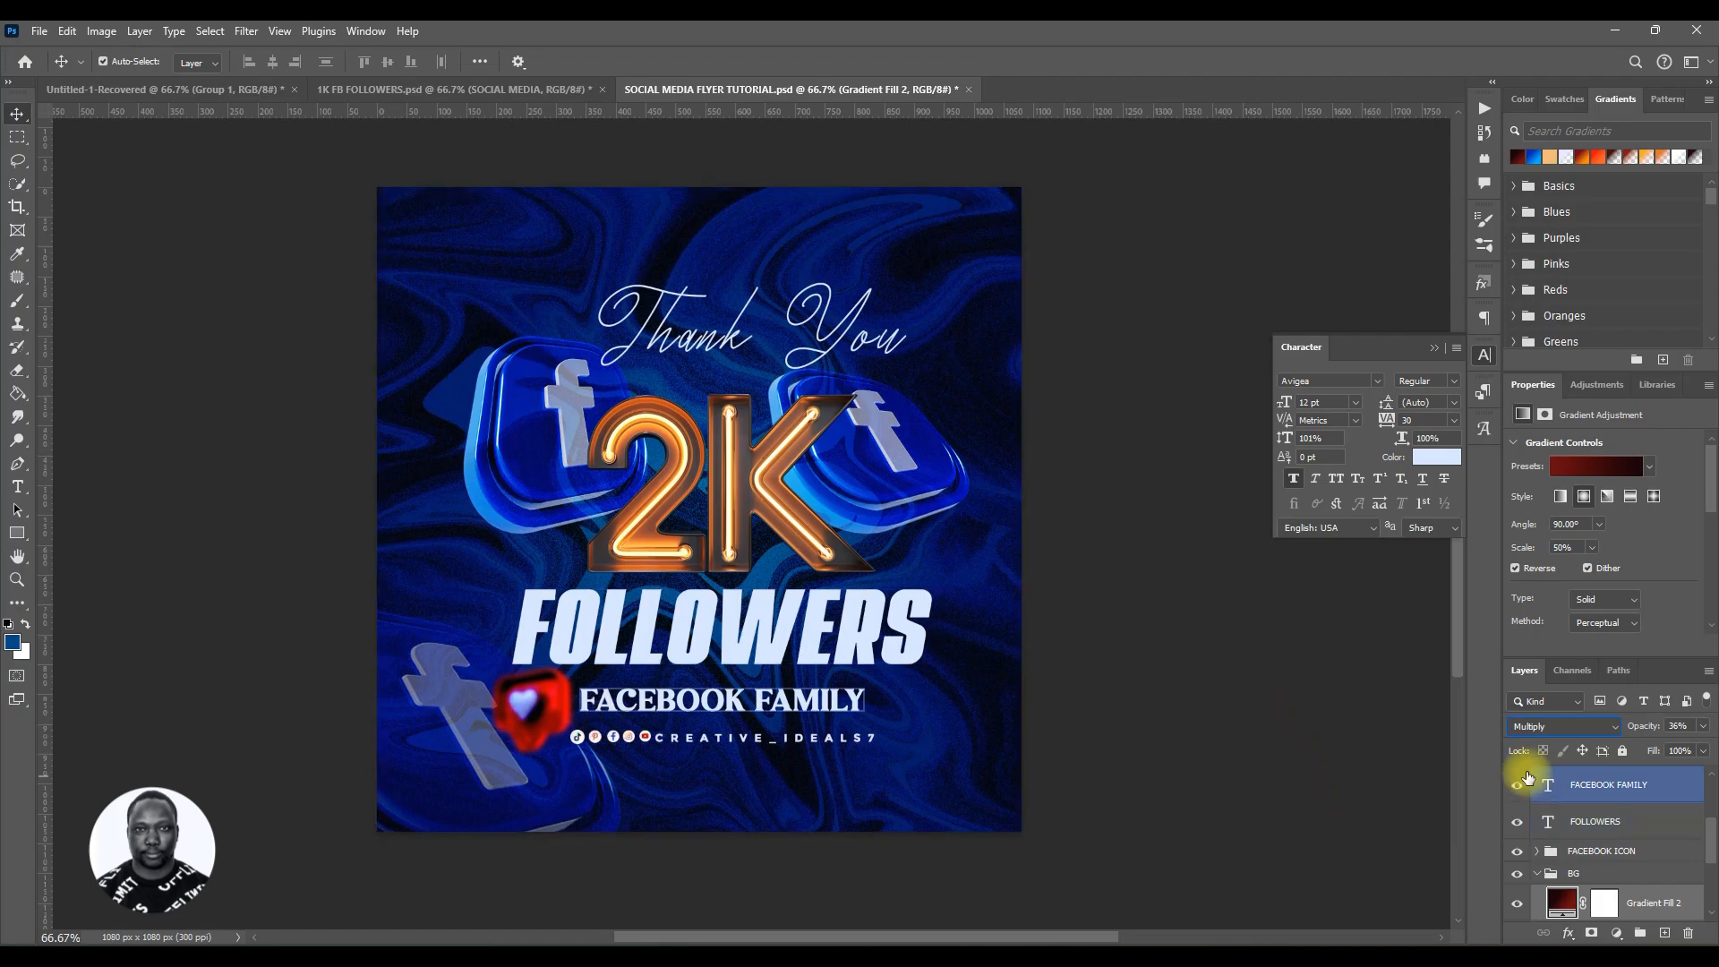
{"action": "left_click_drag", "start_coordinate": [1648, 727], "coordinate": [1715, 727]}
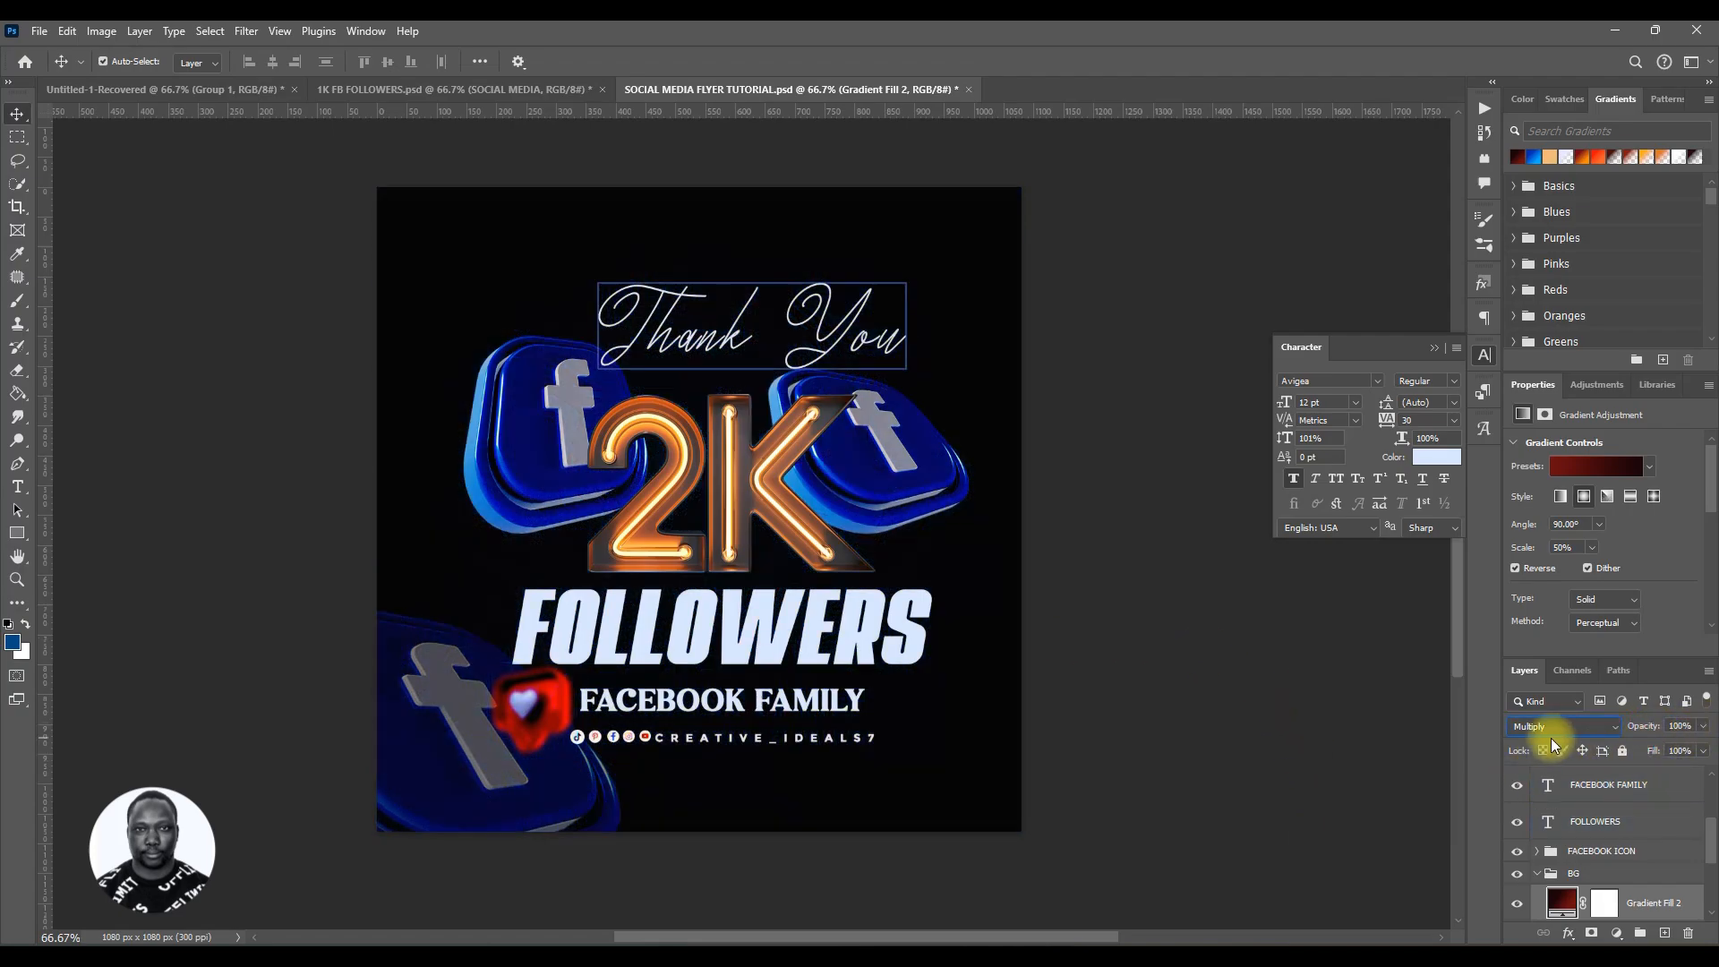
Step: Set the gradient fill layer's blend mode to Soft Light at 100% opacity
{"action": "left_click", "coordinate": [1564, 726]}
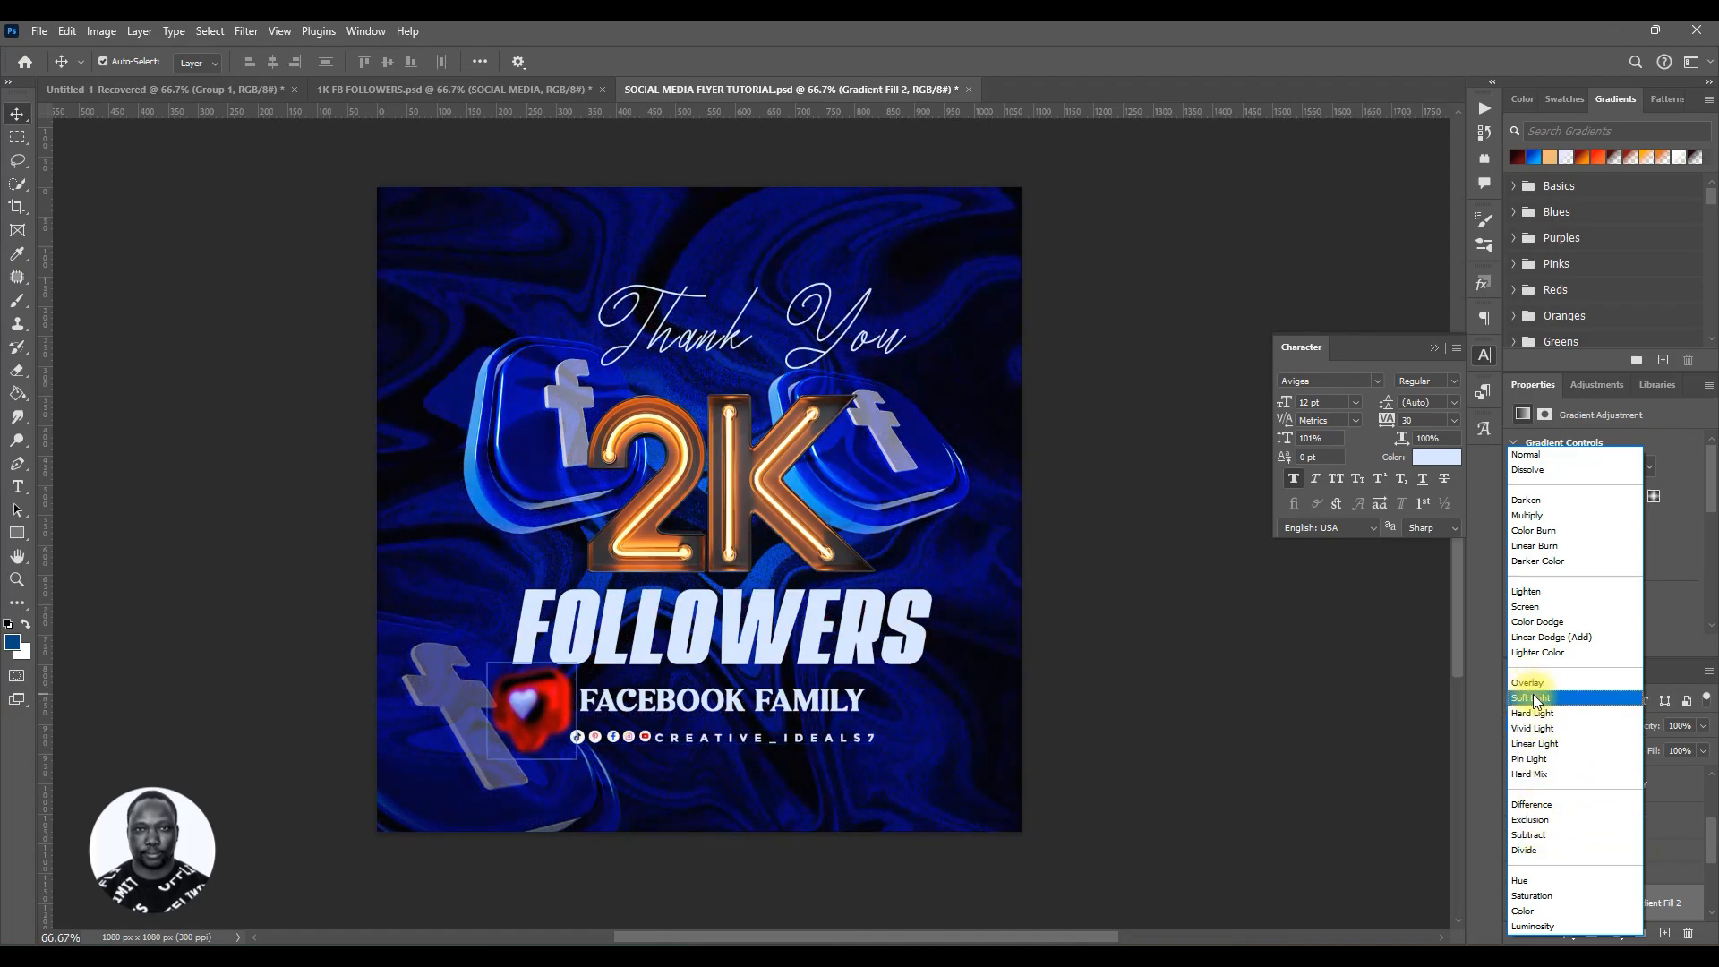
{"action": "left_click", "coordinate": [1534, 698]}
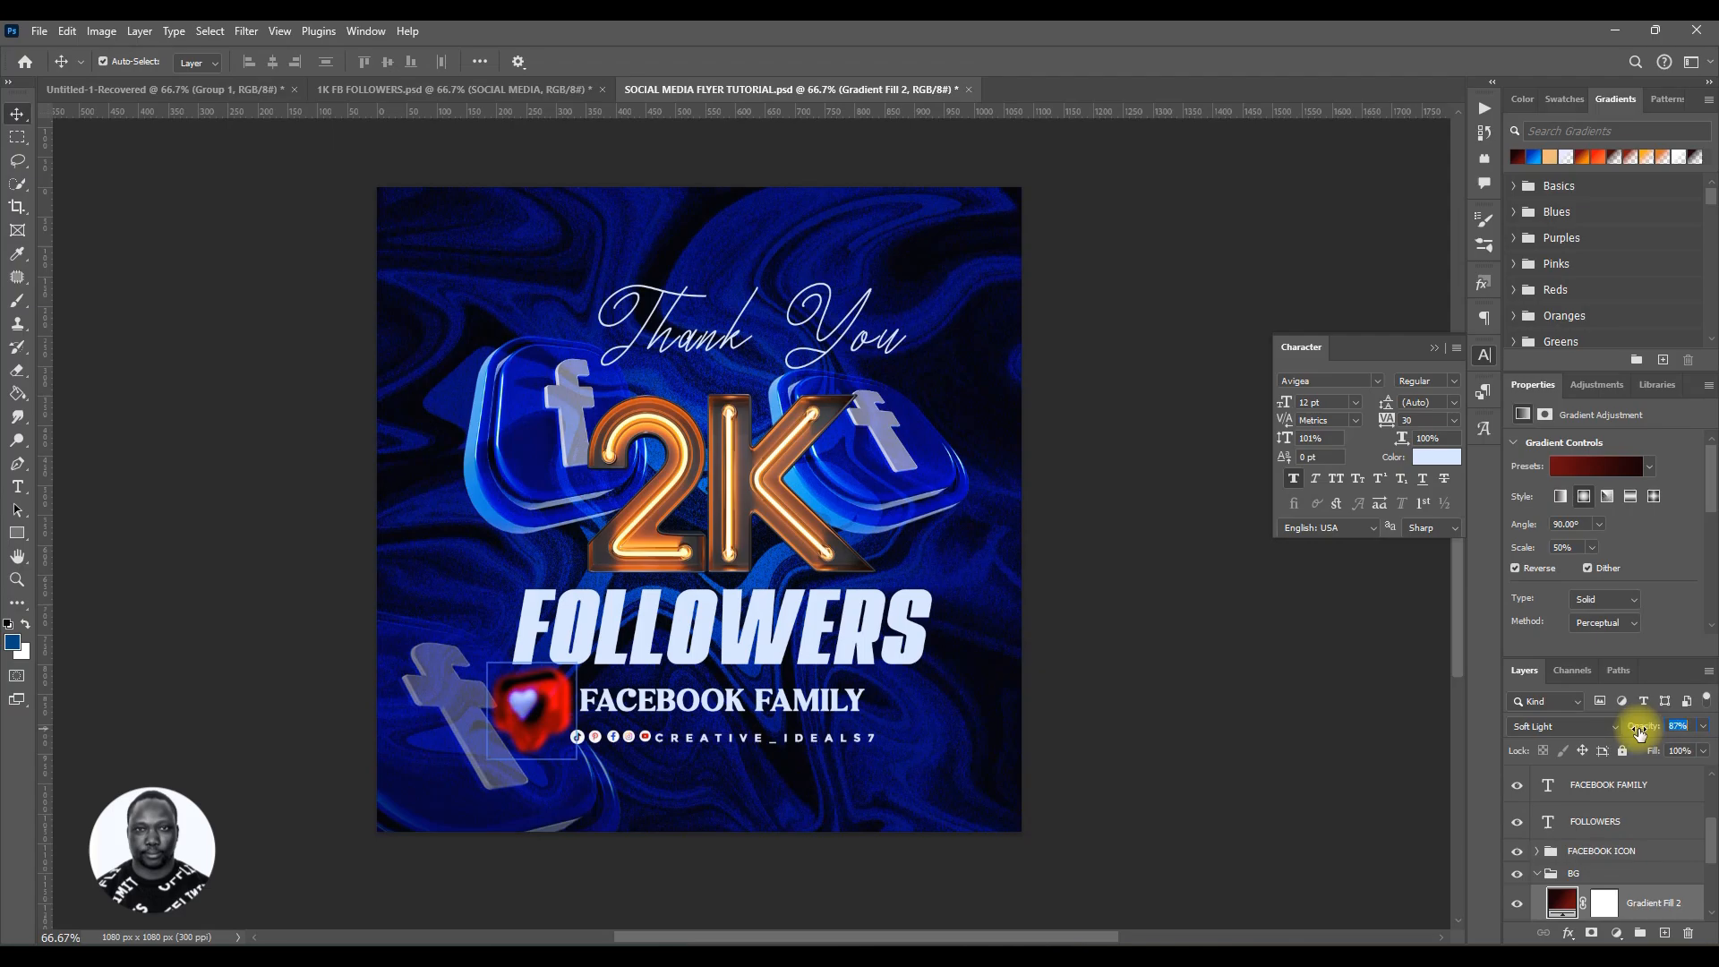
{"action": "left_click_drag", "start_coordinate": [1630, 733], "coordinate": [1665, 739]}
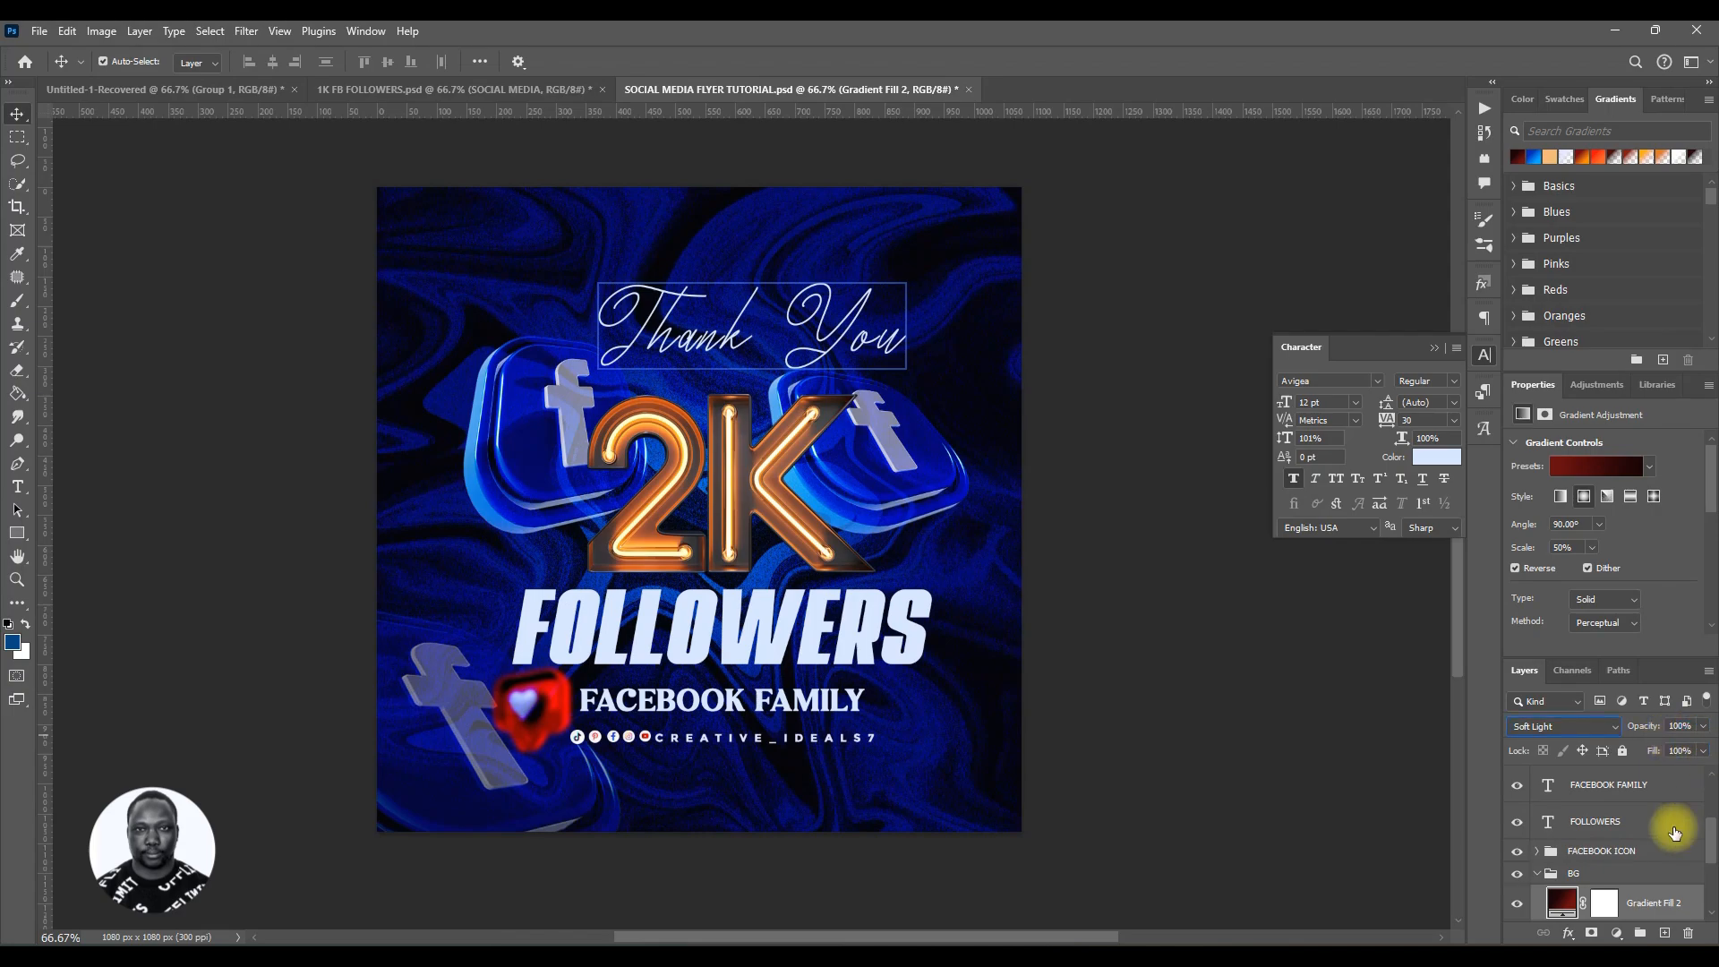
Step: Paint on the gradient fill's layer mask with a large black brush at 33% flow to blend the background
{"action": "left_click", "coordinate": [1604, 903]}
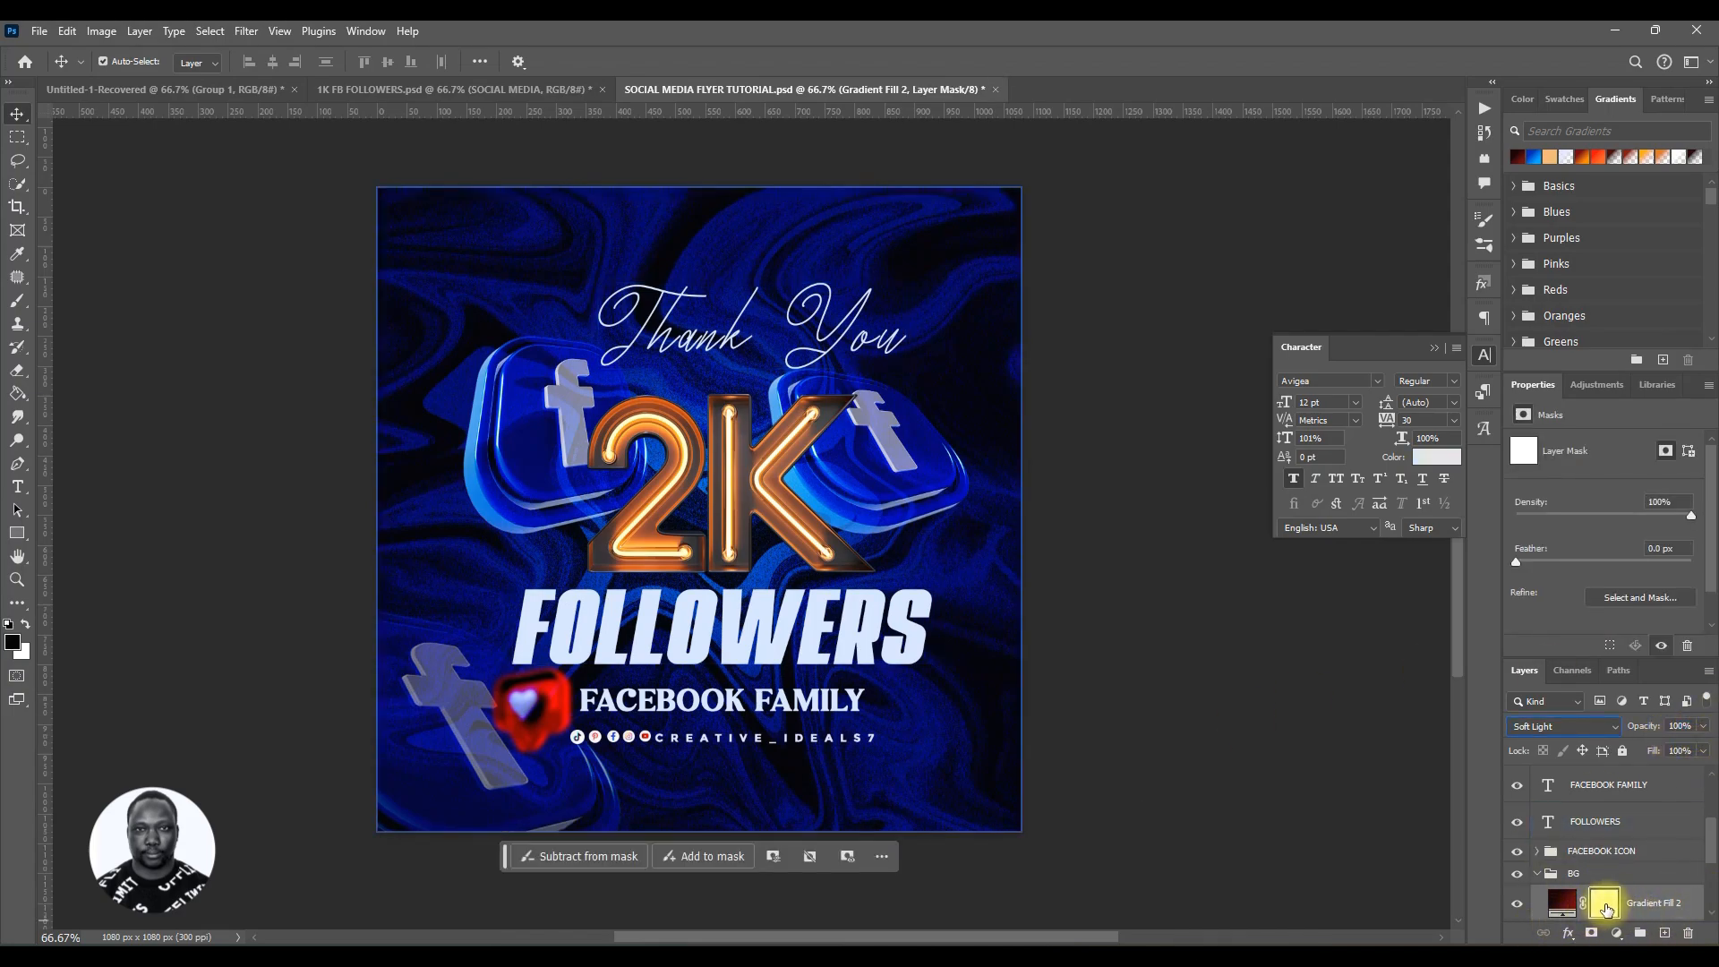
{"action": "scroll", "coordinate": [1604, 904], "scroll_direction": "down", "scroll_amount": 1}
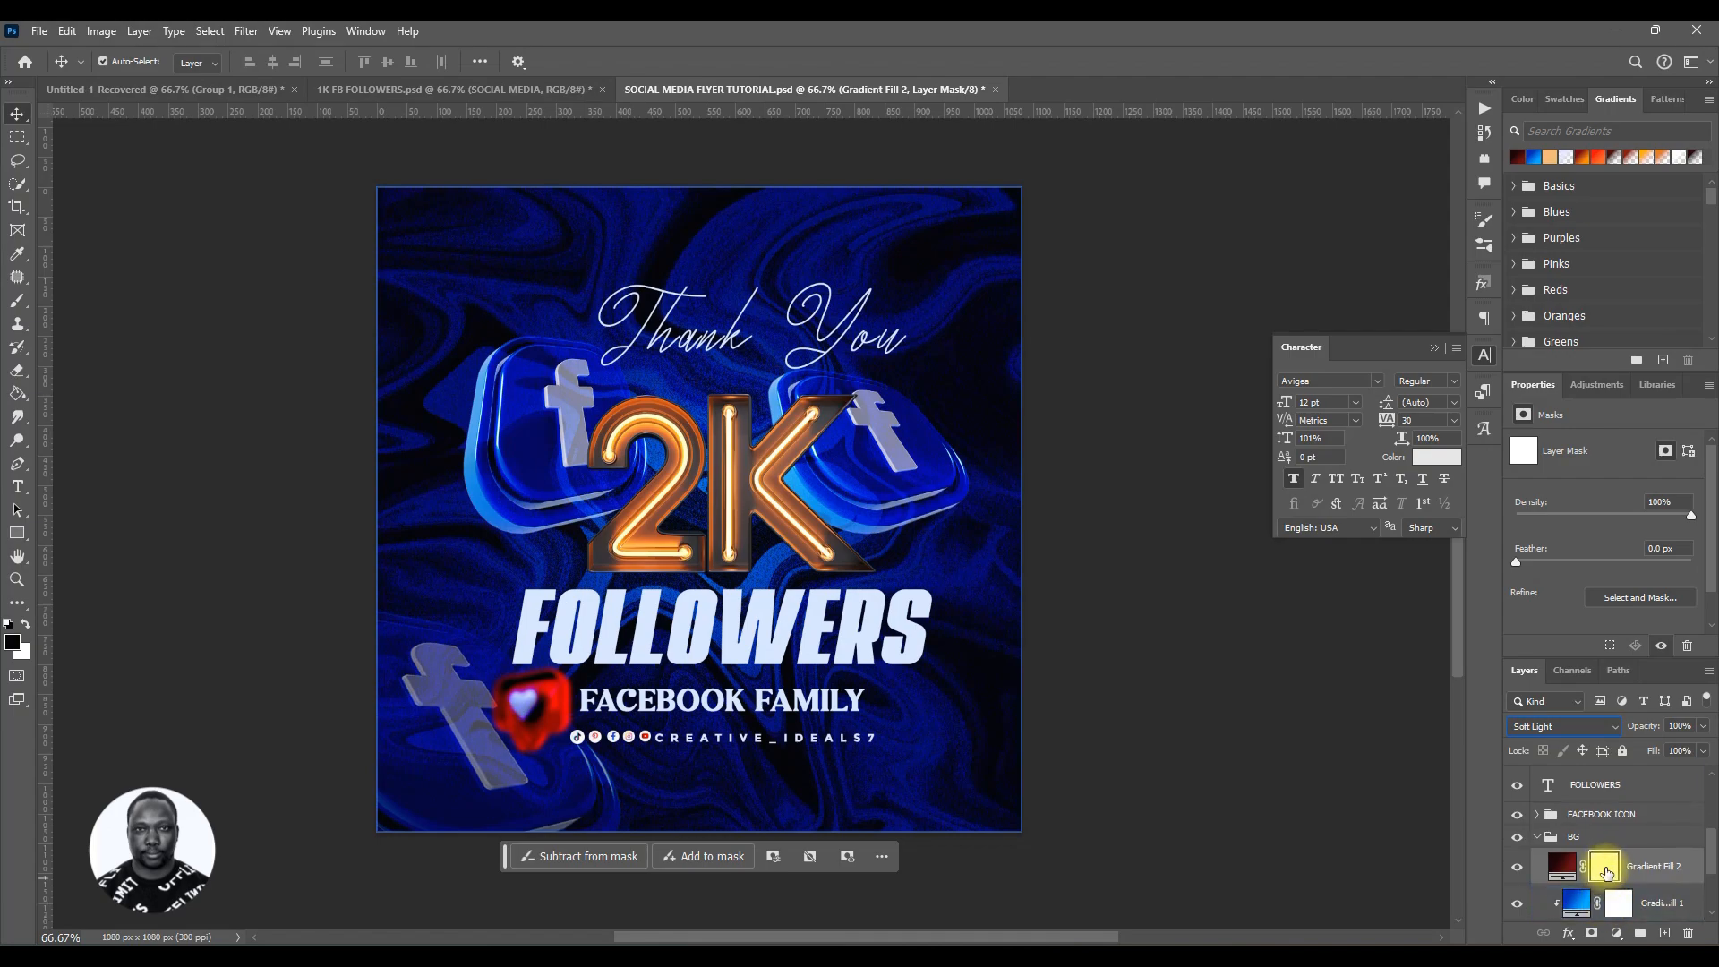
{"action": "key", "text": "b"}
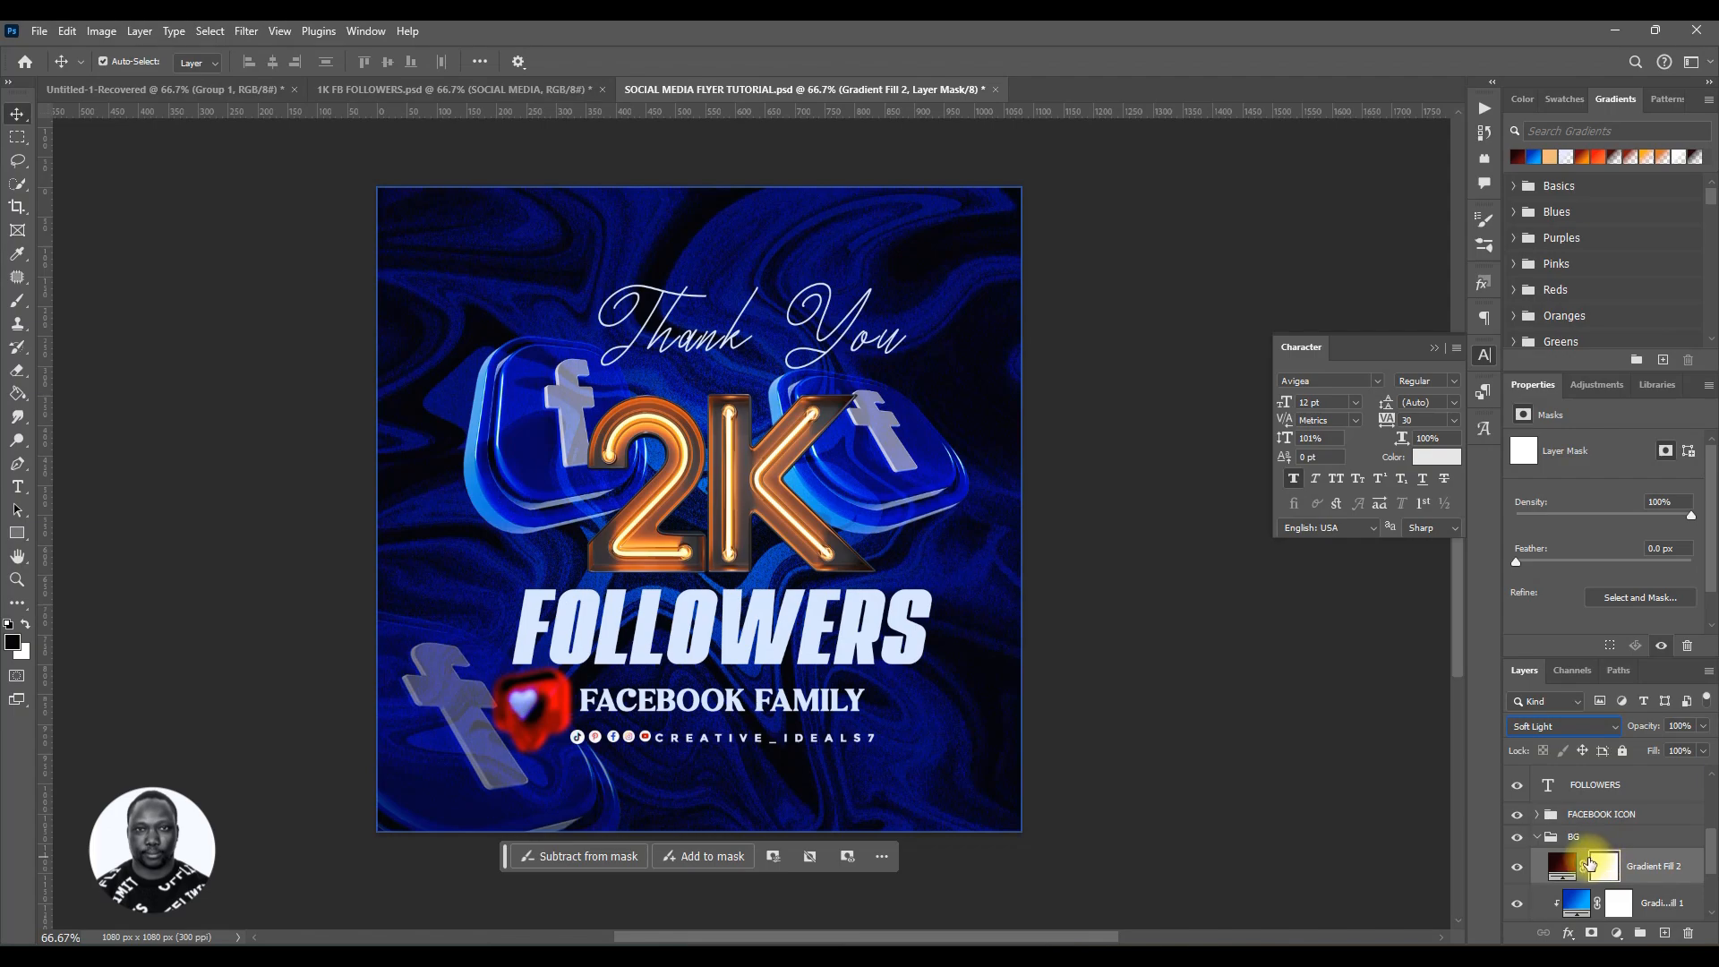
{"action": "left_click", "coordinate": [16, 303]}
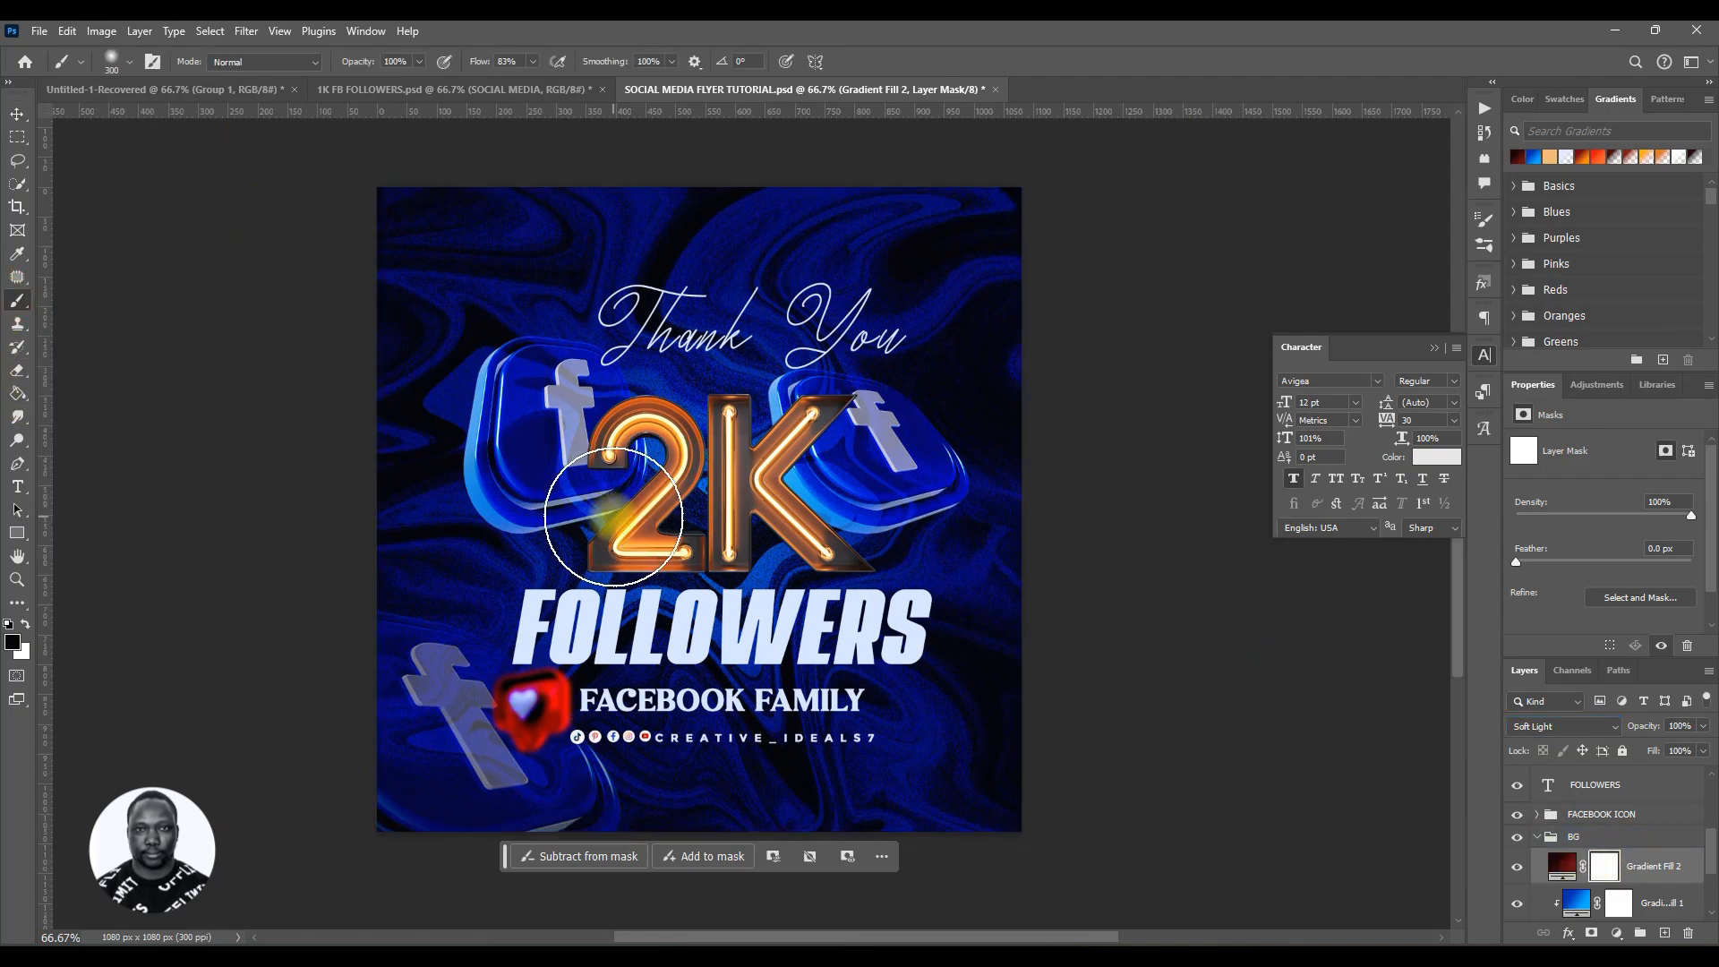
{"action": "key", "text": "bracketright"}
{"action": "key", "text": "bracketright"}
{"action": "key", "text": "bracketright"}
{"action": "key", "text": "bracketright"}
{"action": "key", "text": "bracketright"}
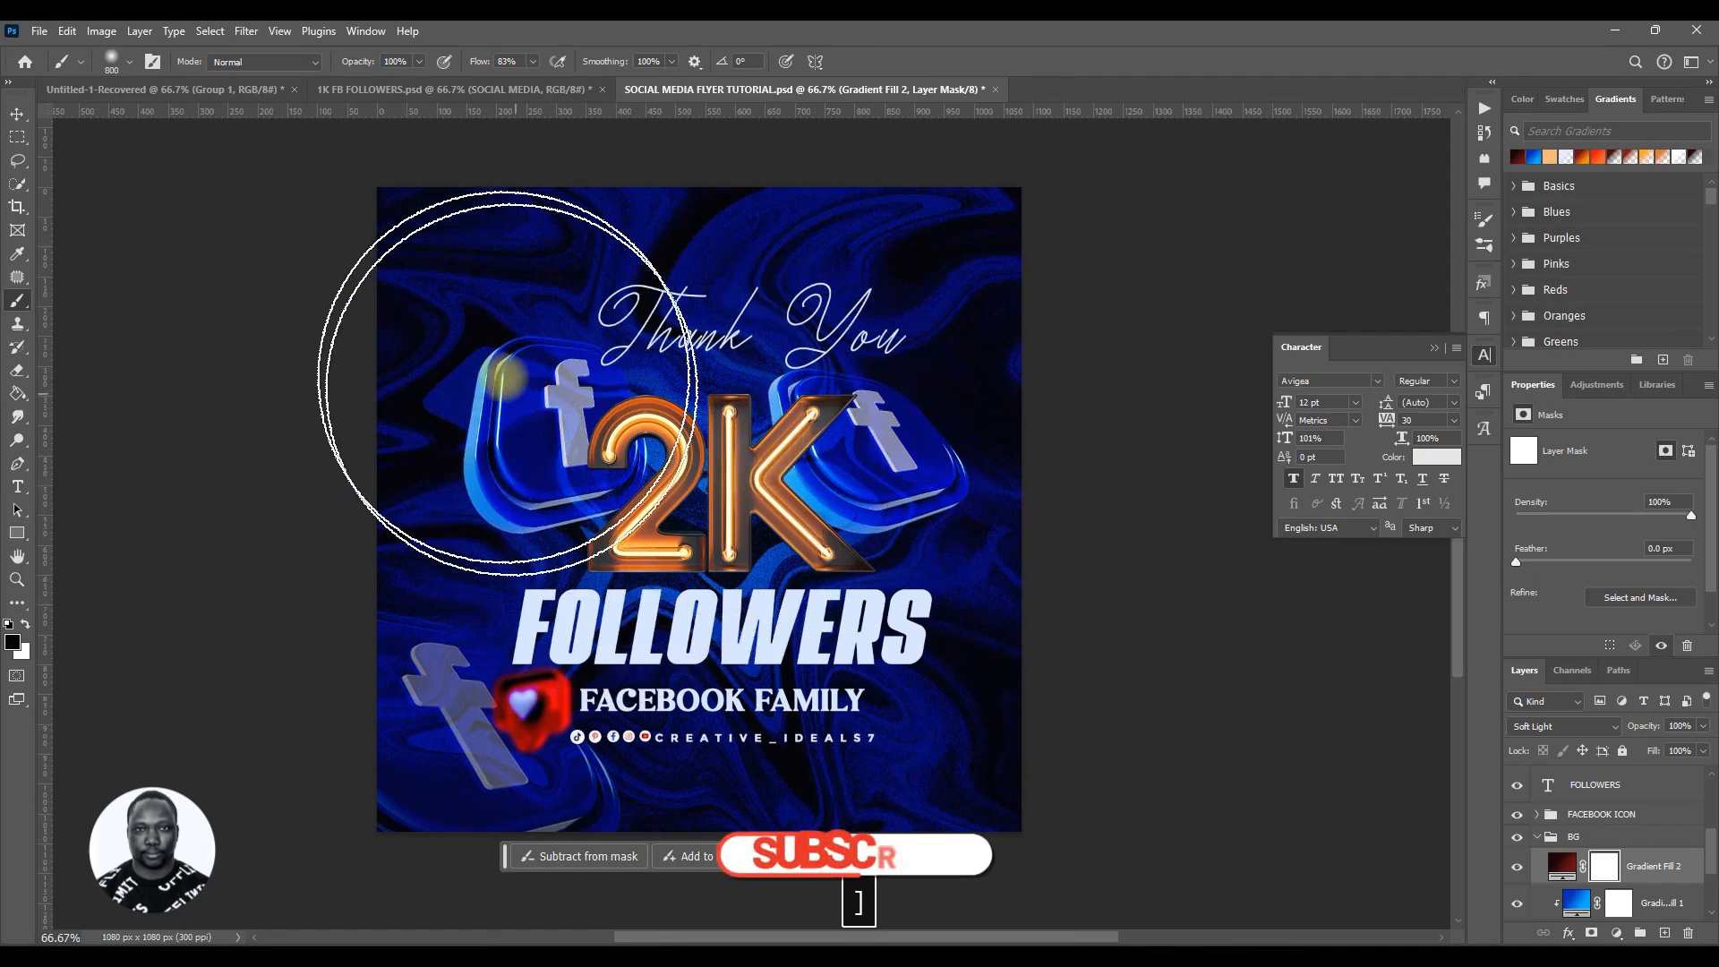
{"action": "left_click_drag", "start_coordinate": [471, 65], "coordinate": [431, 65]}
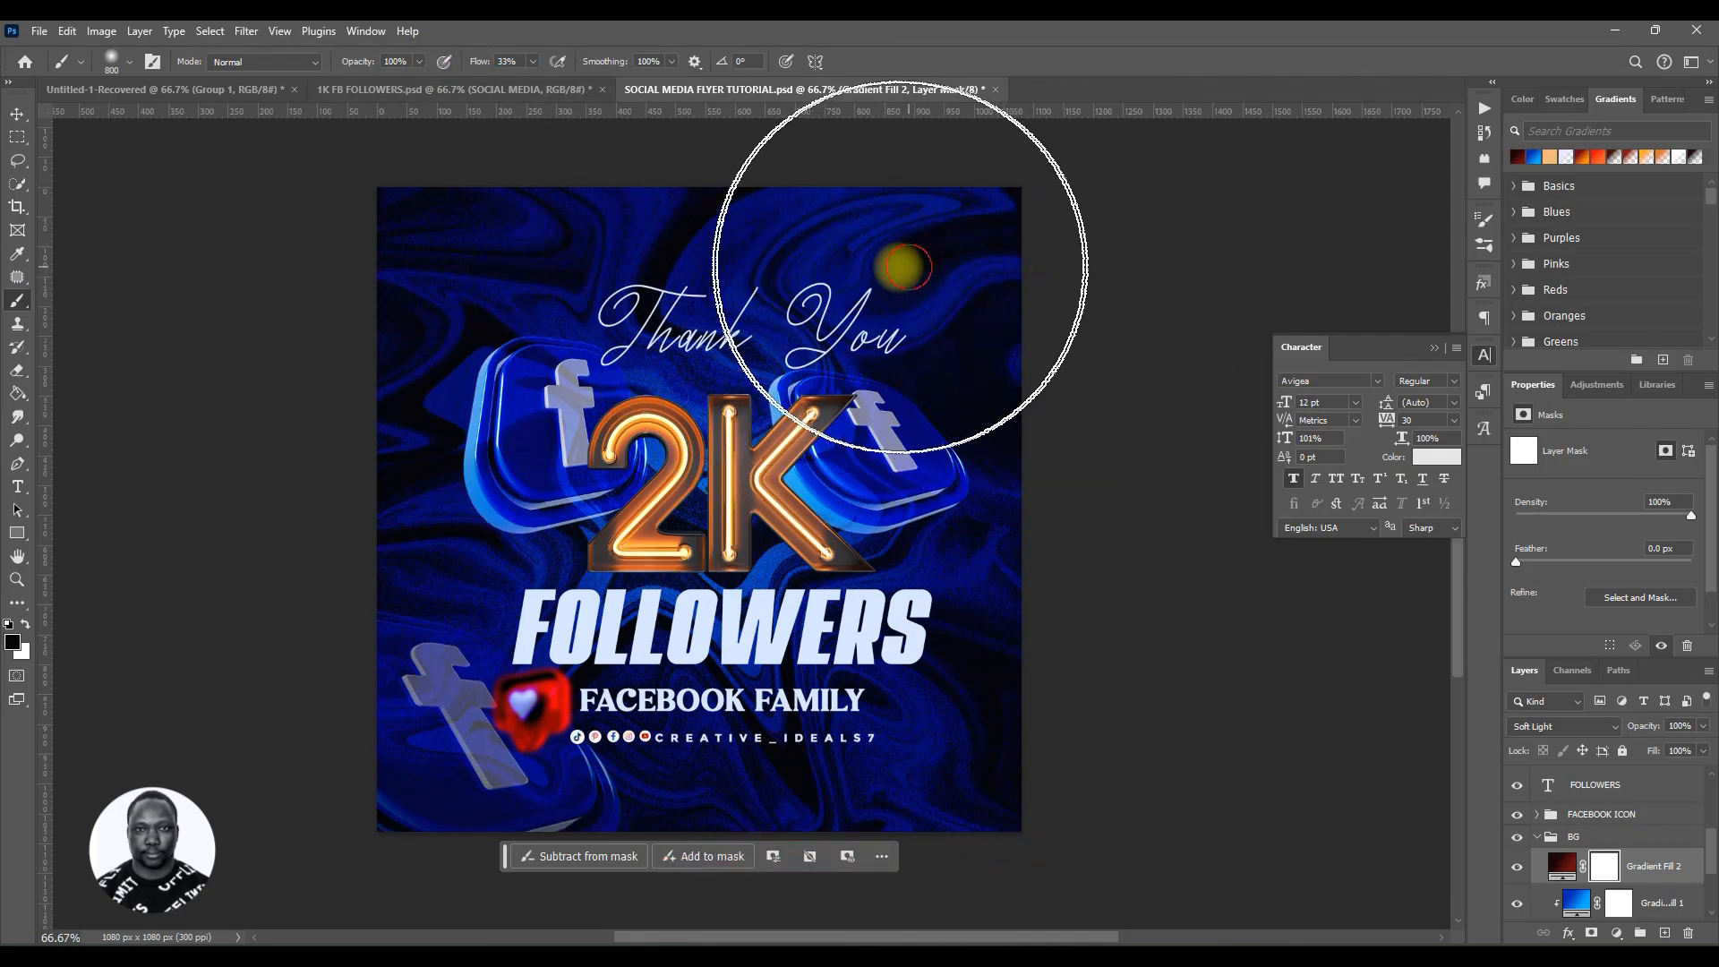
{"action": "left_click_drag", "start_coordinate": [906, 267], "coordinate": [146, 277]}
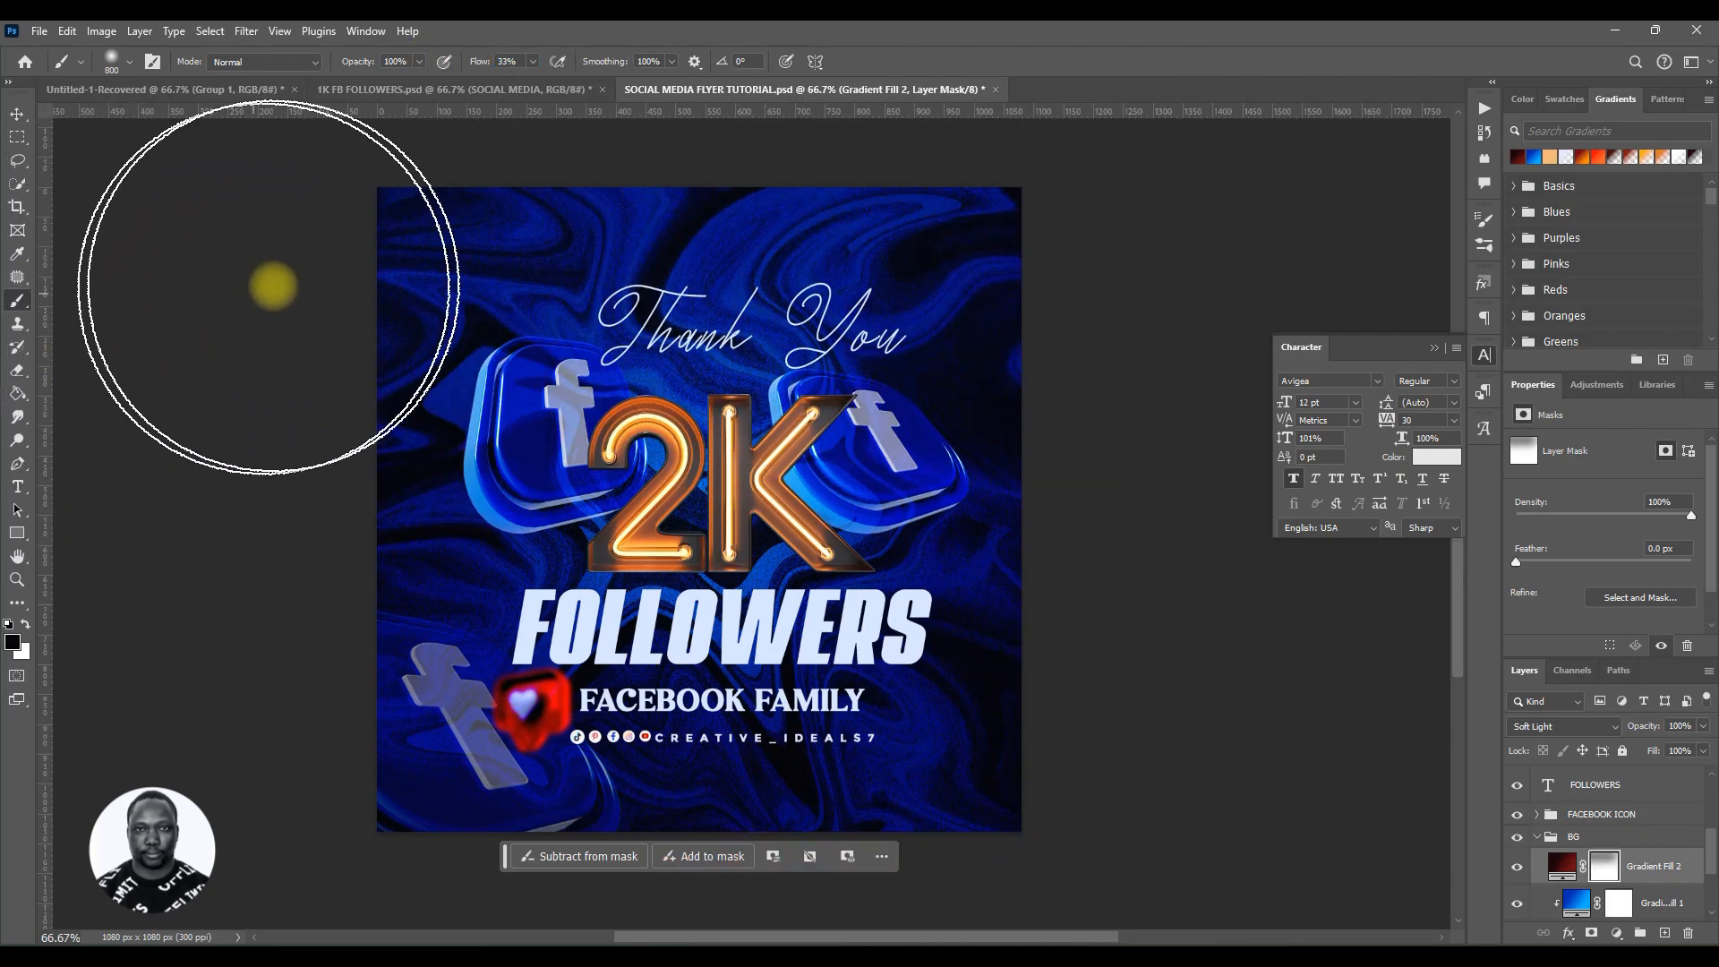
{"action": "mouse_move", "coordinate": [339, 240]}
{"action": "left_mouse_down"}
{"action": "mouse_move", "coordinate": [828, 239]}
{"action": "mouse_move", "coordinate": [976, 272]}
{"action": "mouse_move", "coordinate": [1002, 377]}
{"action": "mouse_move", "coordinate": [1002, 361]}
{"action": "mouse_move", "coordinate": [968, 452]}
{"action": "mouse_move", "coordinate": [918, 524]}
{"action": "left_mouse_up"}
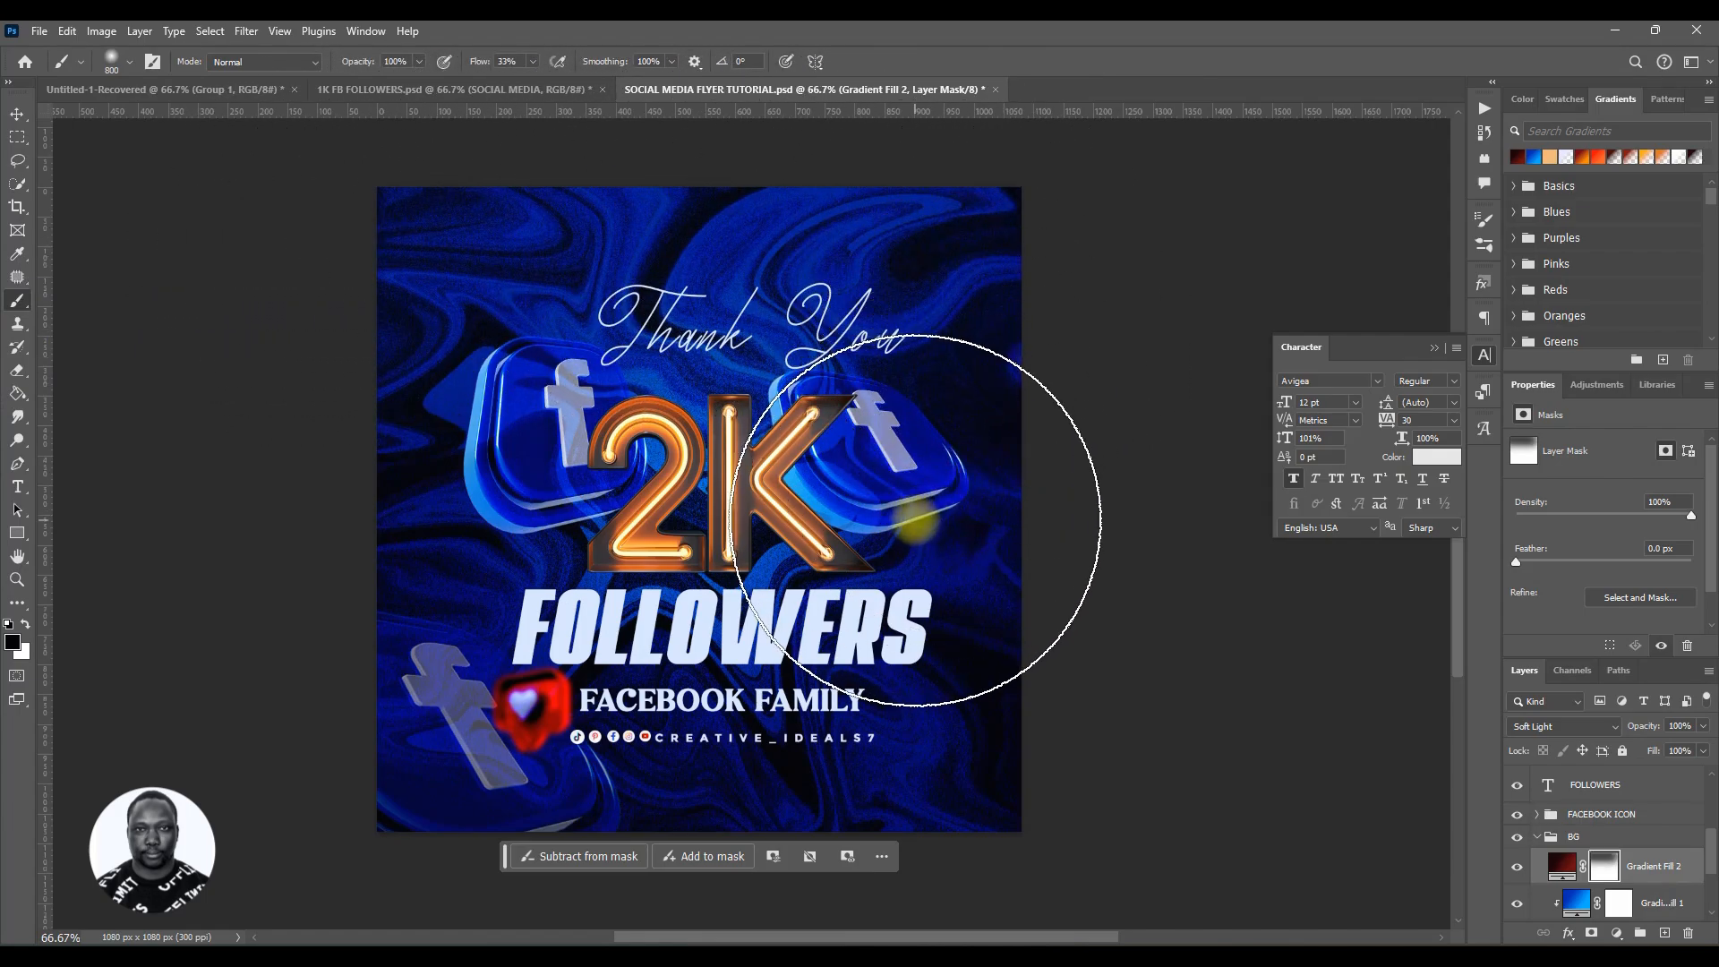
{"action": "key", "text": "bracketleft"}
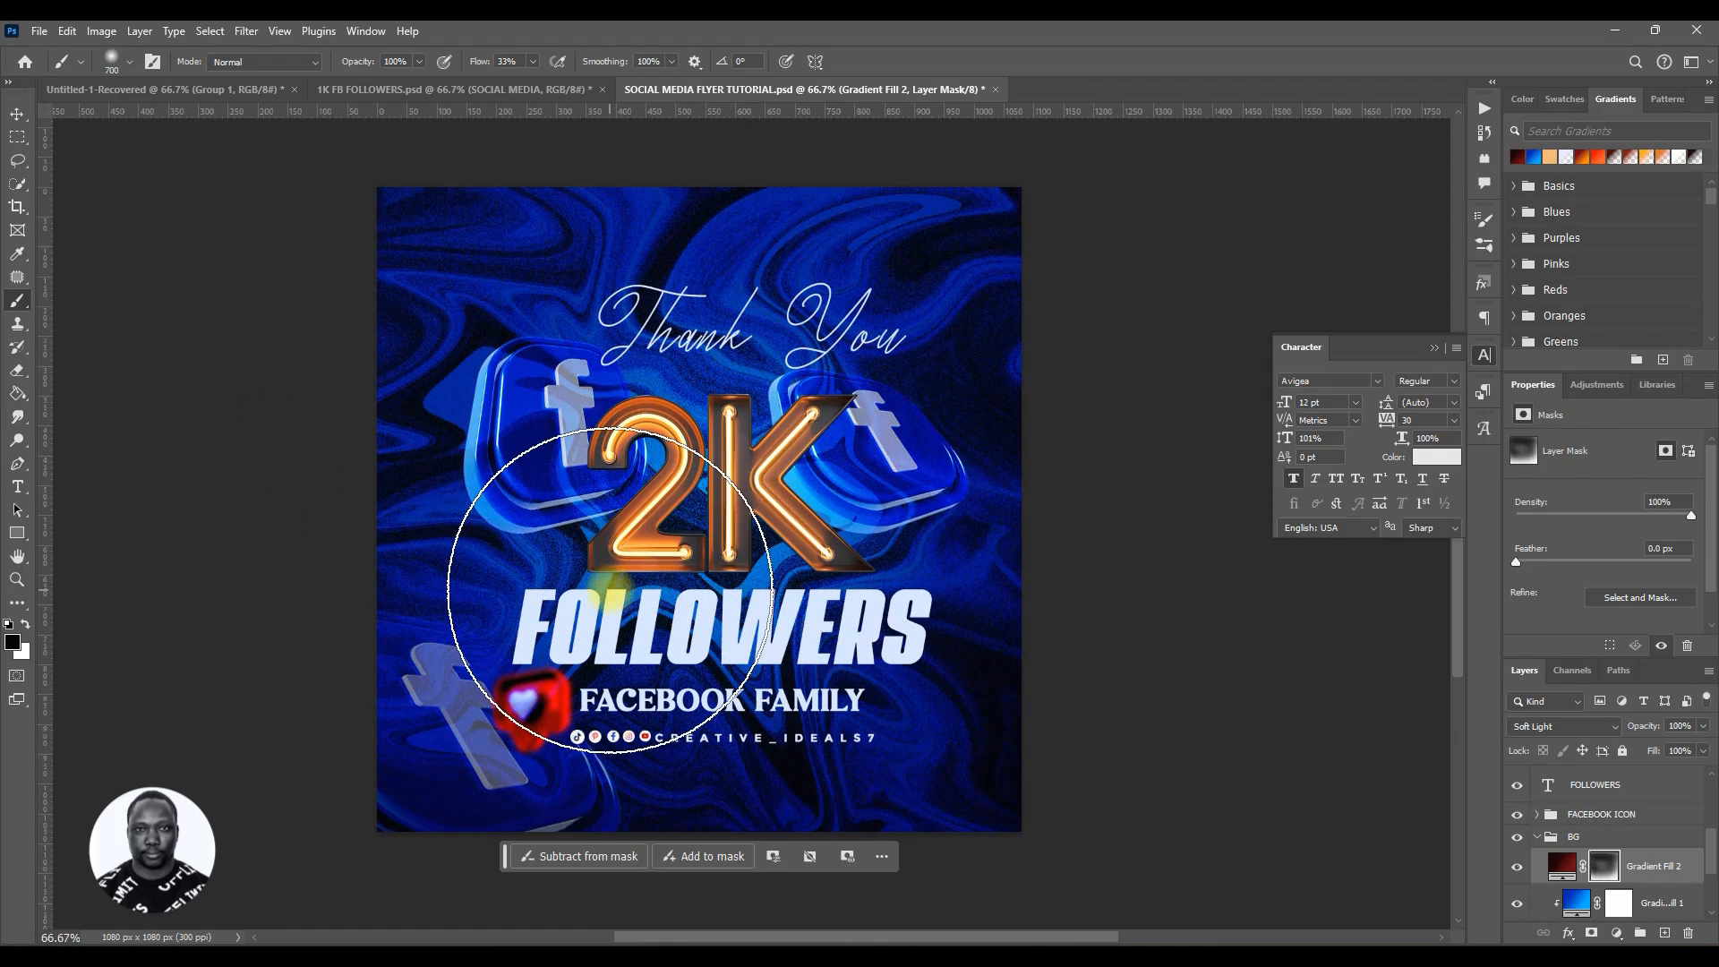
Step: Compare the flyer with the 1K FB FOLLOWERS reference file and collapse the BG group
{"action": "key", "text": "v"}
{"action": "left_click", "coordinate": [1607, 871]}
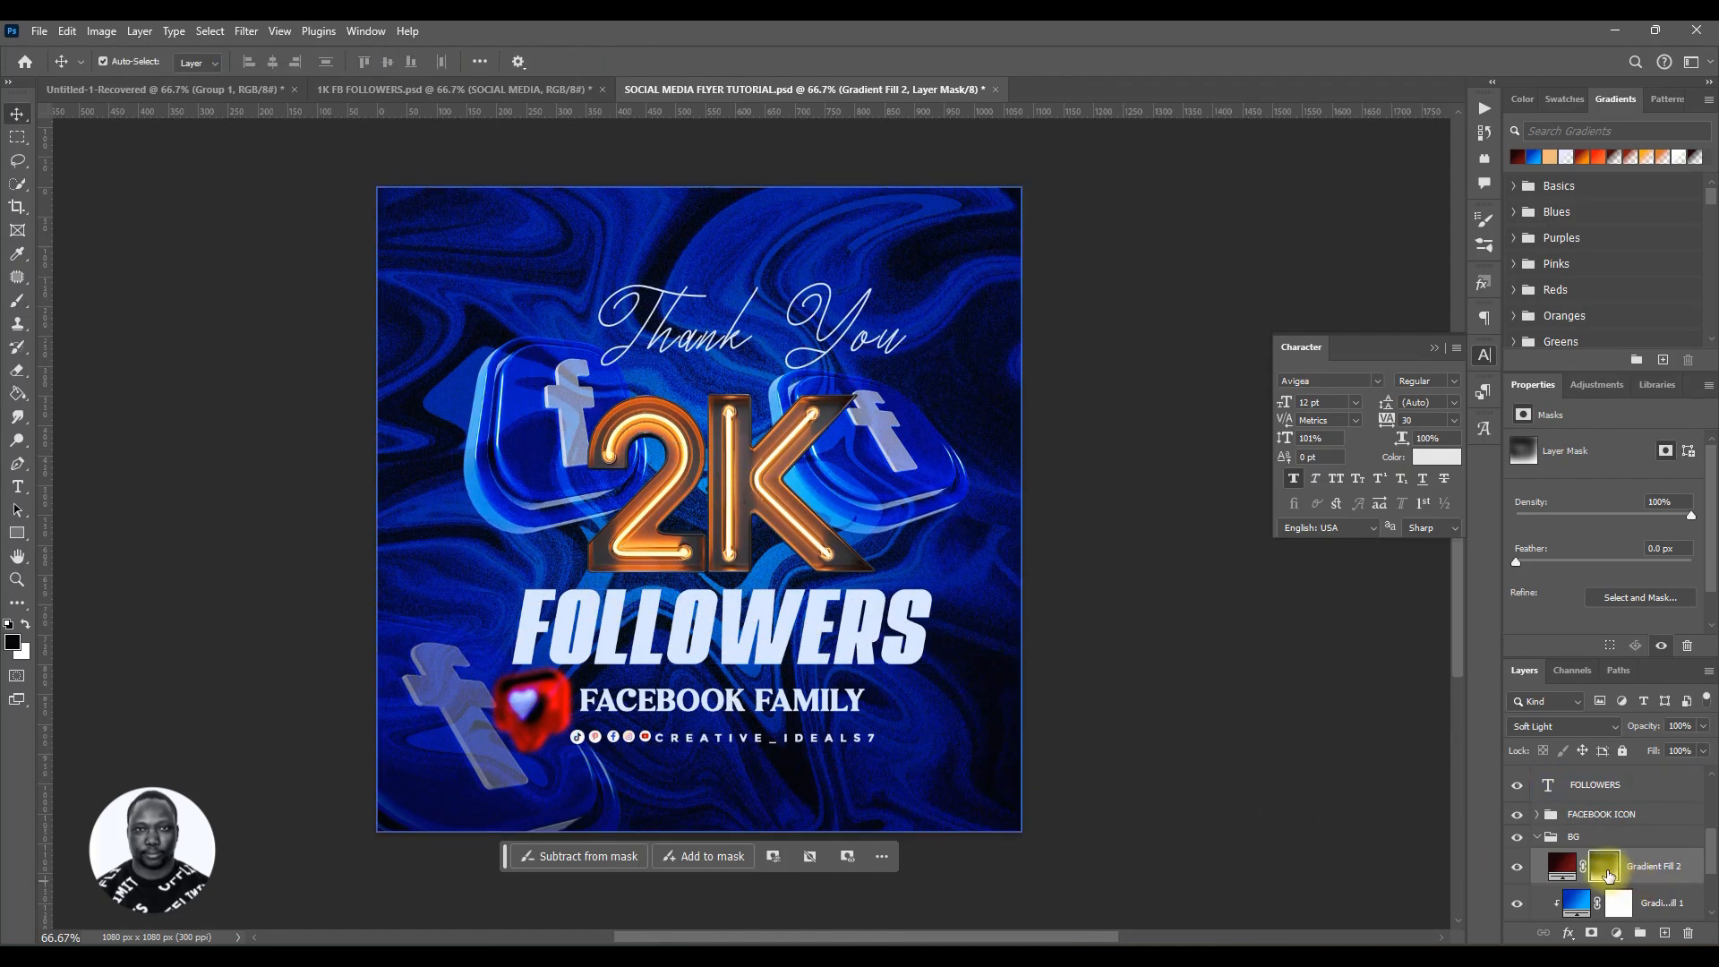
{"action": "left_click", "coordinate": [655, 747]}
{"action": "left_click", "coordinate": [1555, 873]}
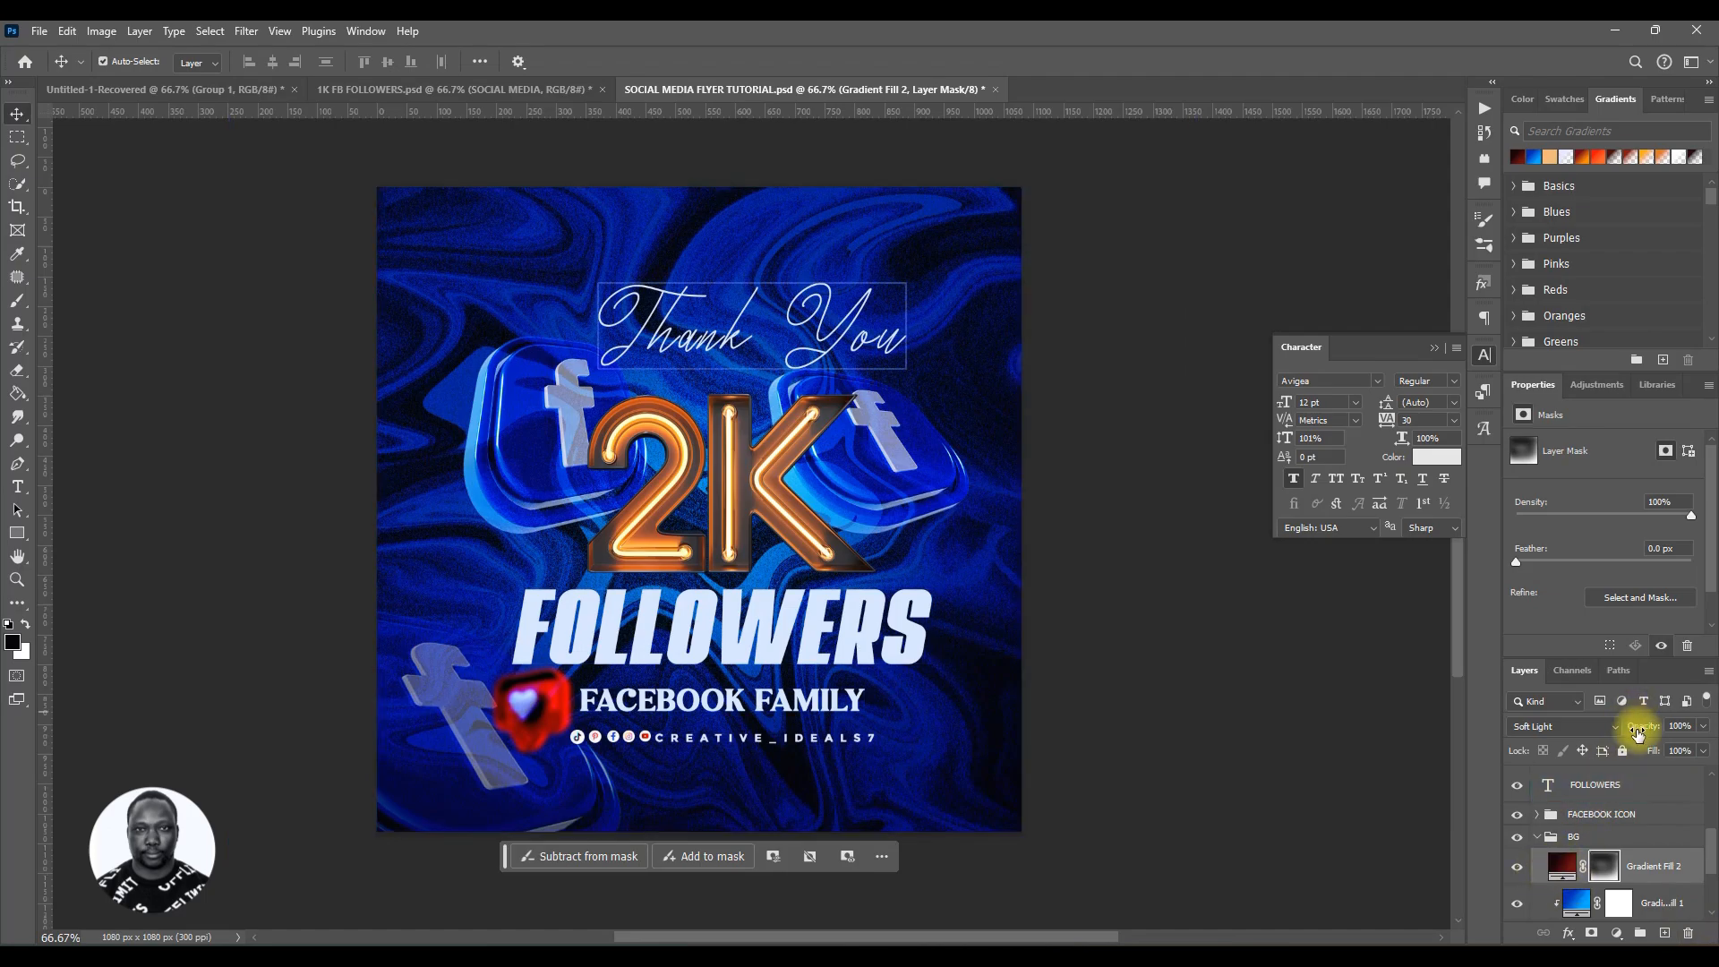
{"action": "left_click", "coordinate": [387, 79]}
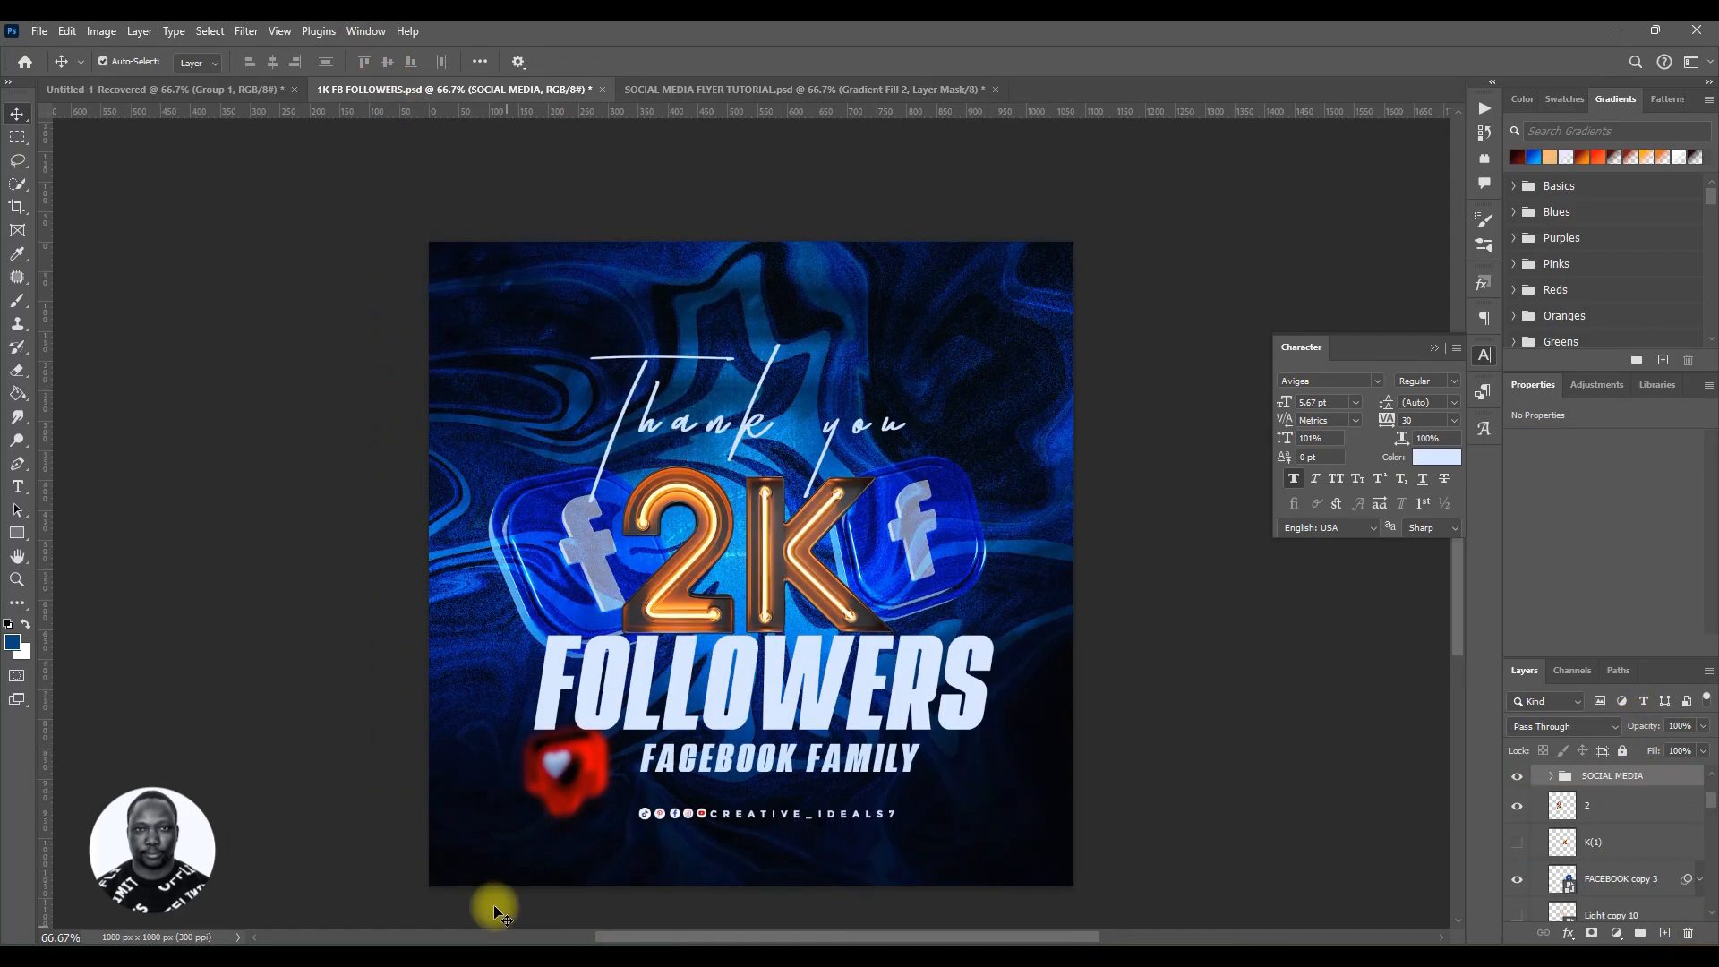
{"action": "scroll", "coordinate": [759, 560], "scroll_direction": "down", "scroll_amount": 2}
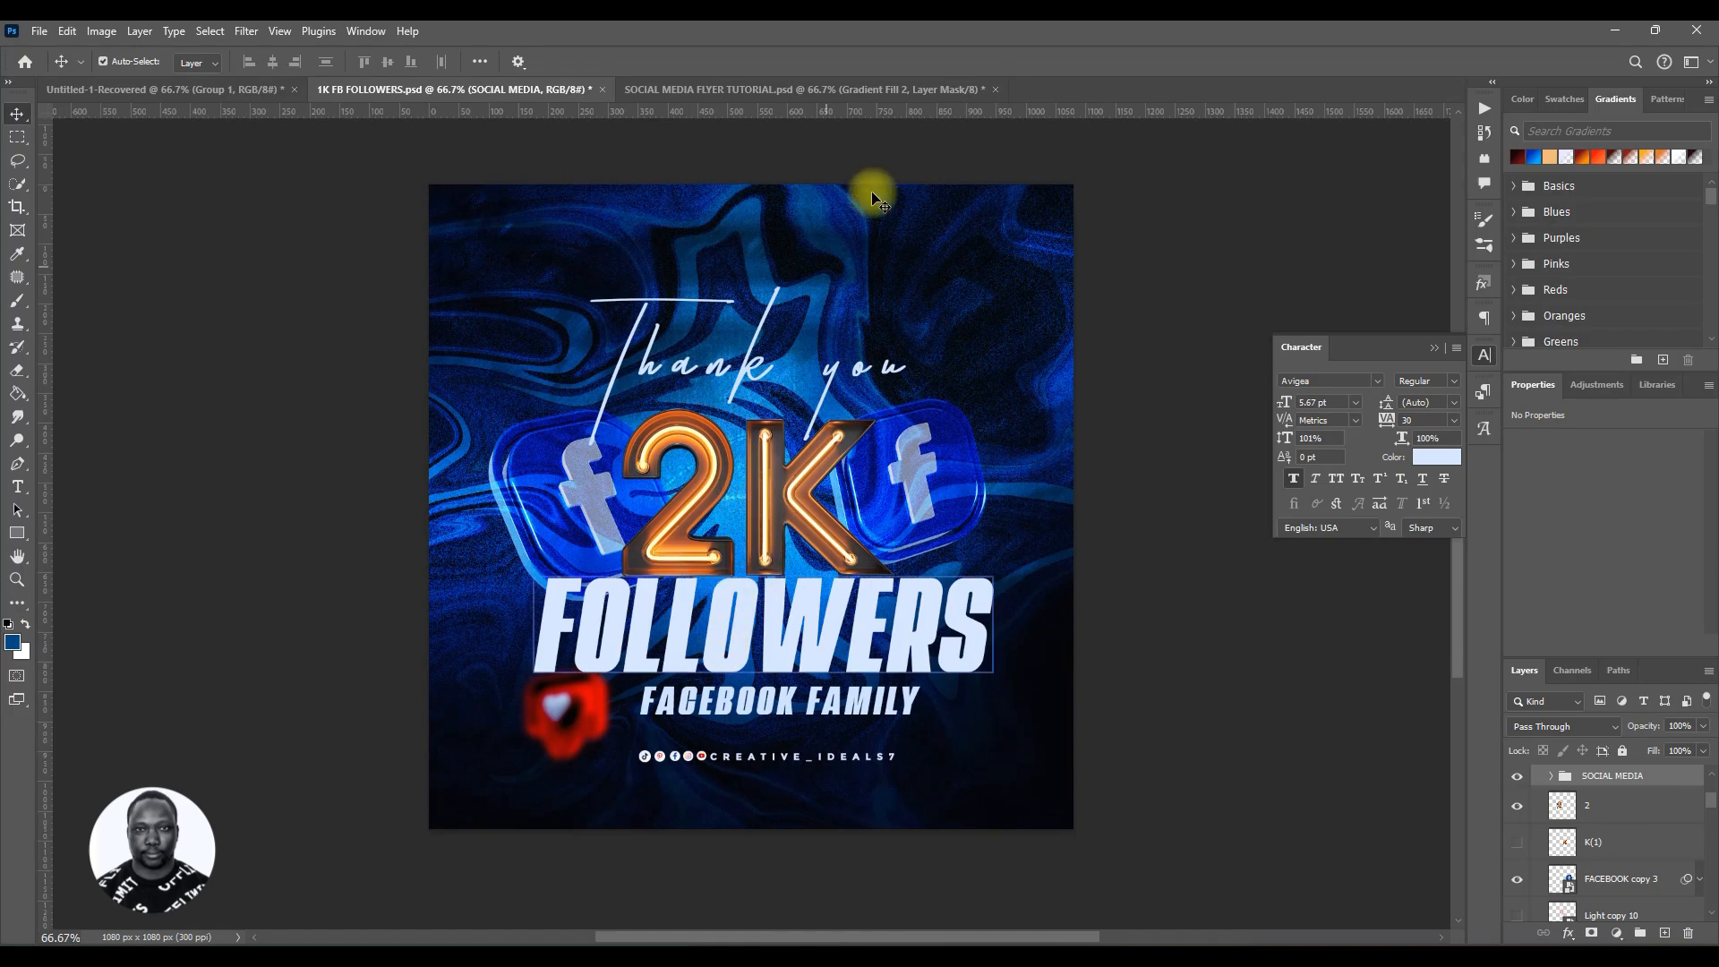
{"action": "left_click", "coordinate": [816, 93]}
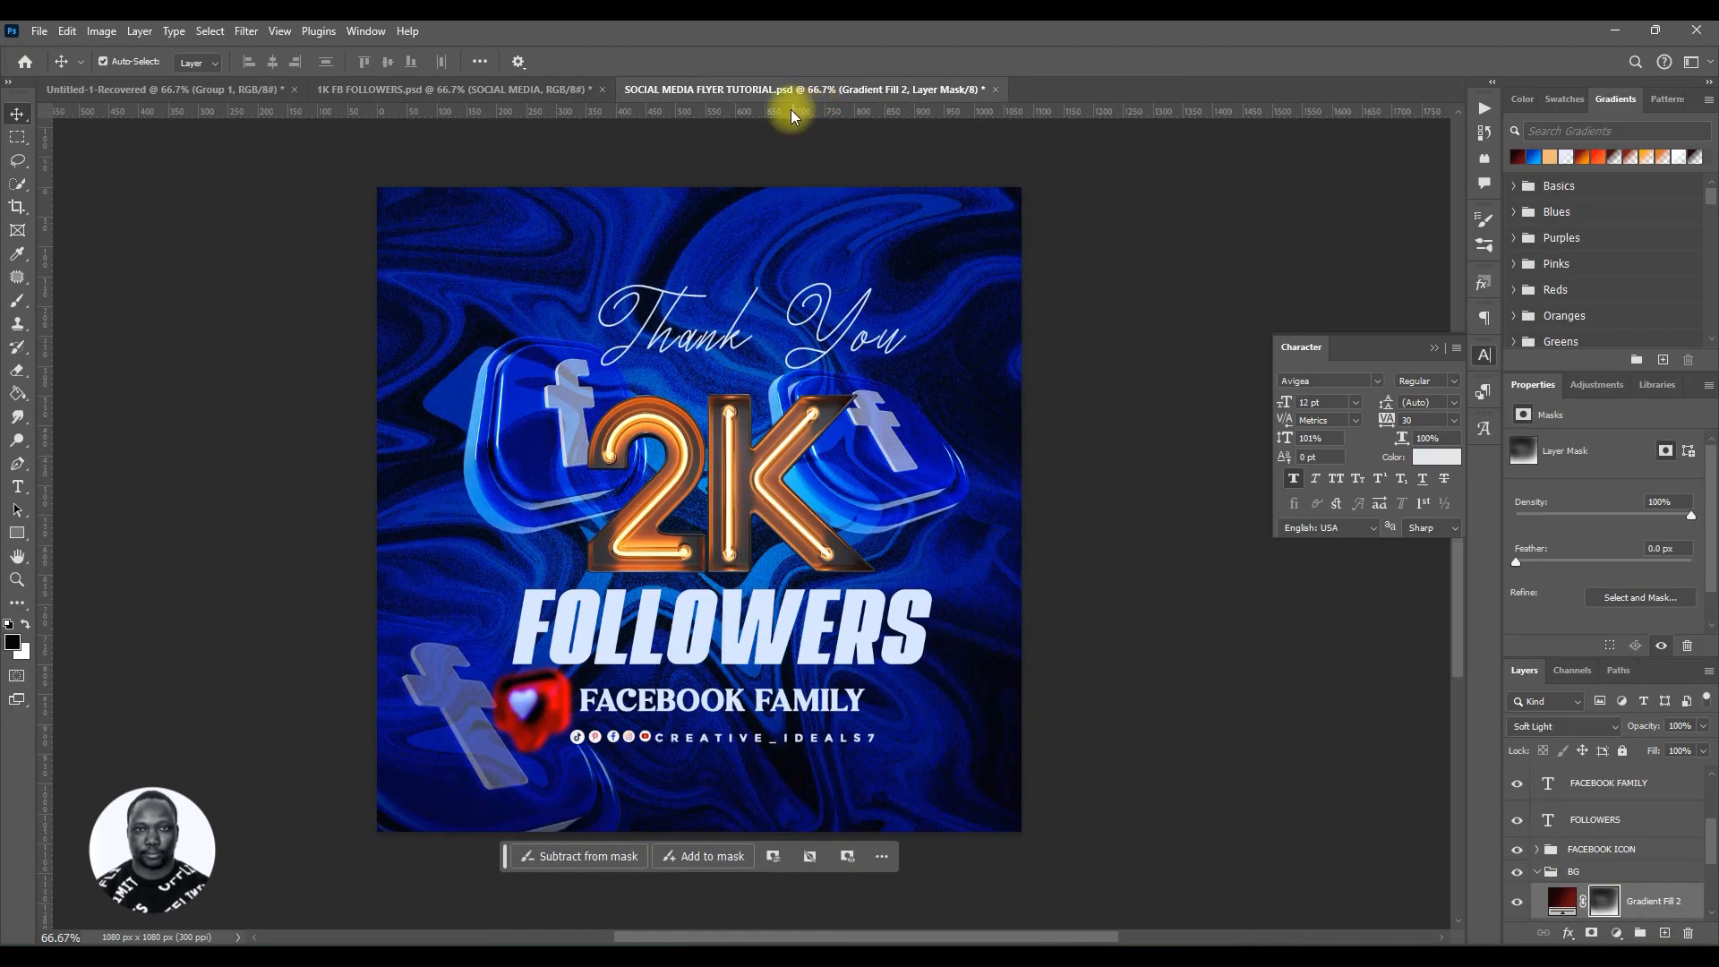
{"action": "left_click", "coordinate": [1537, 871]}
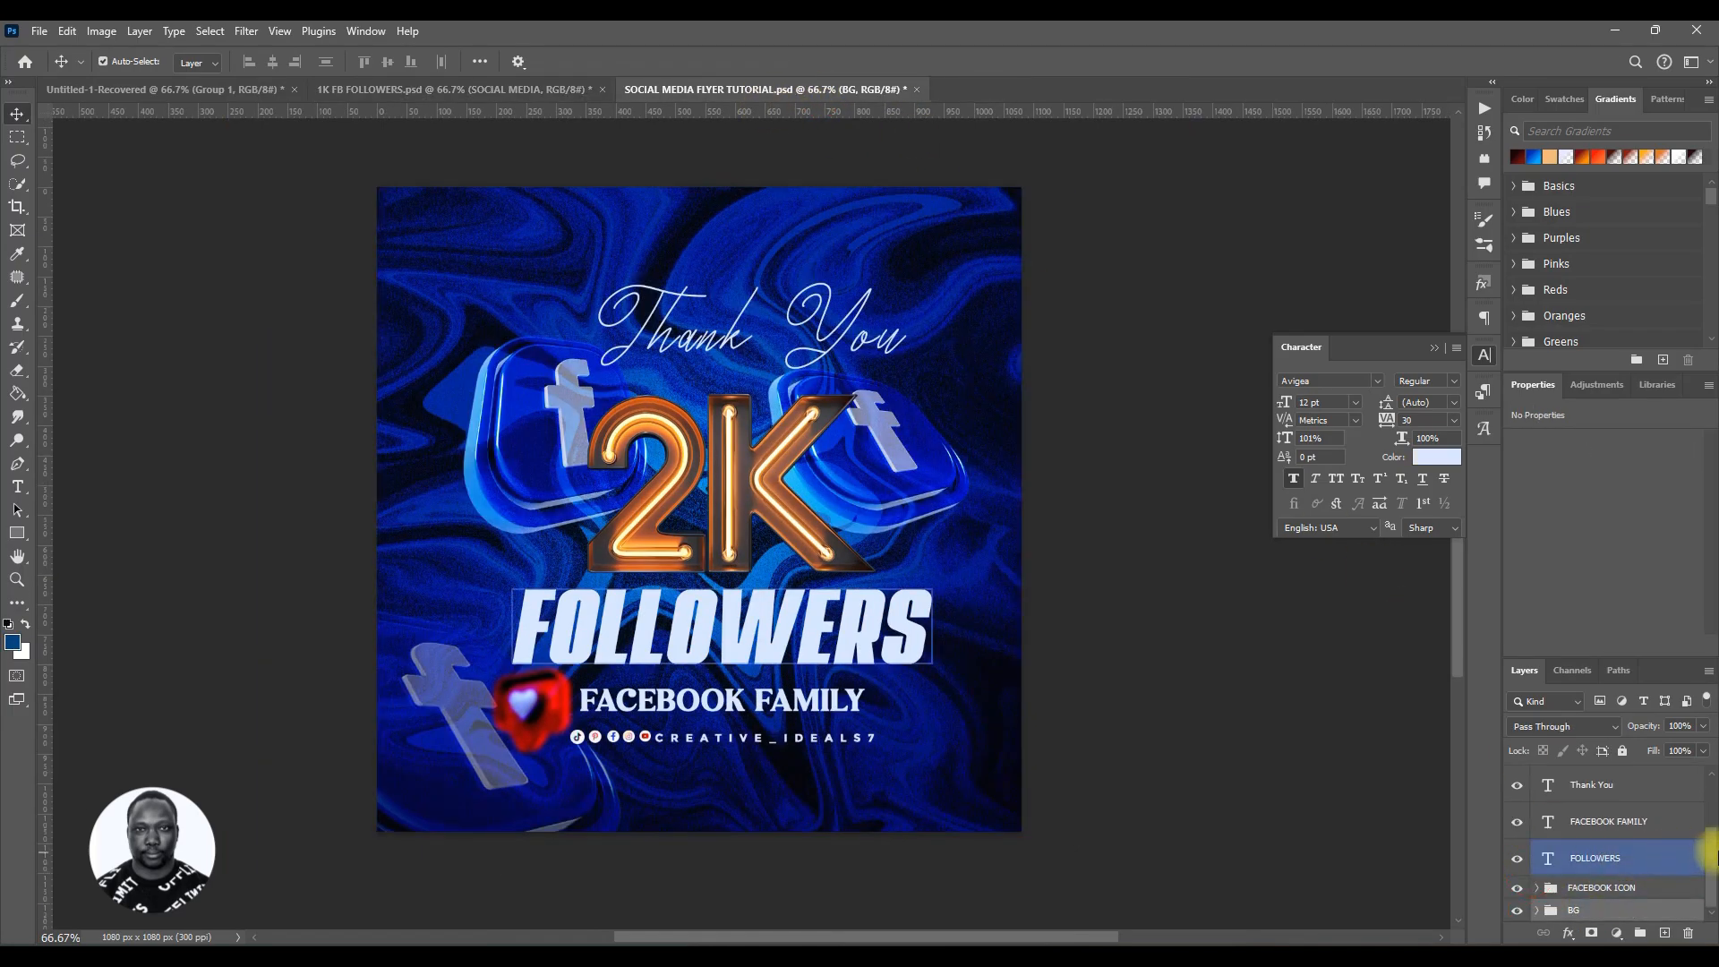
{"action": "left_click_drag", "start_coordinate": [1709, 855], "coordinate": [1710, 779]}
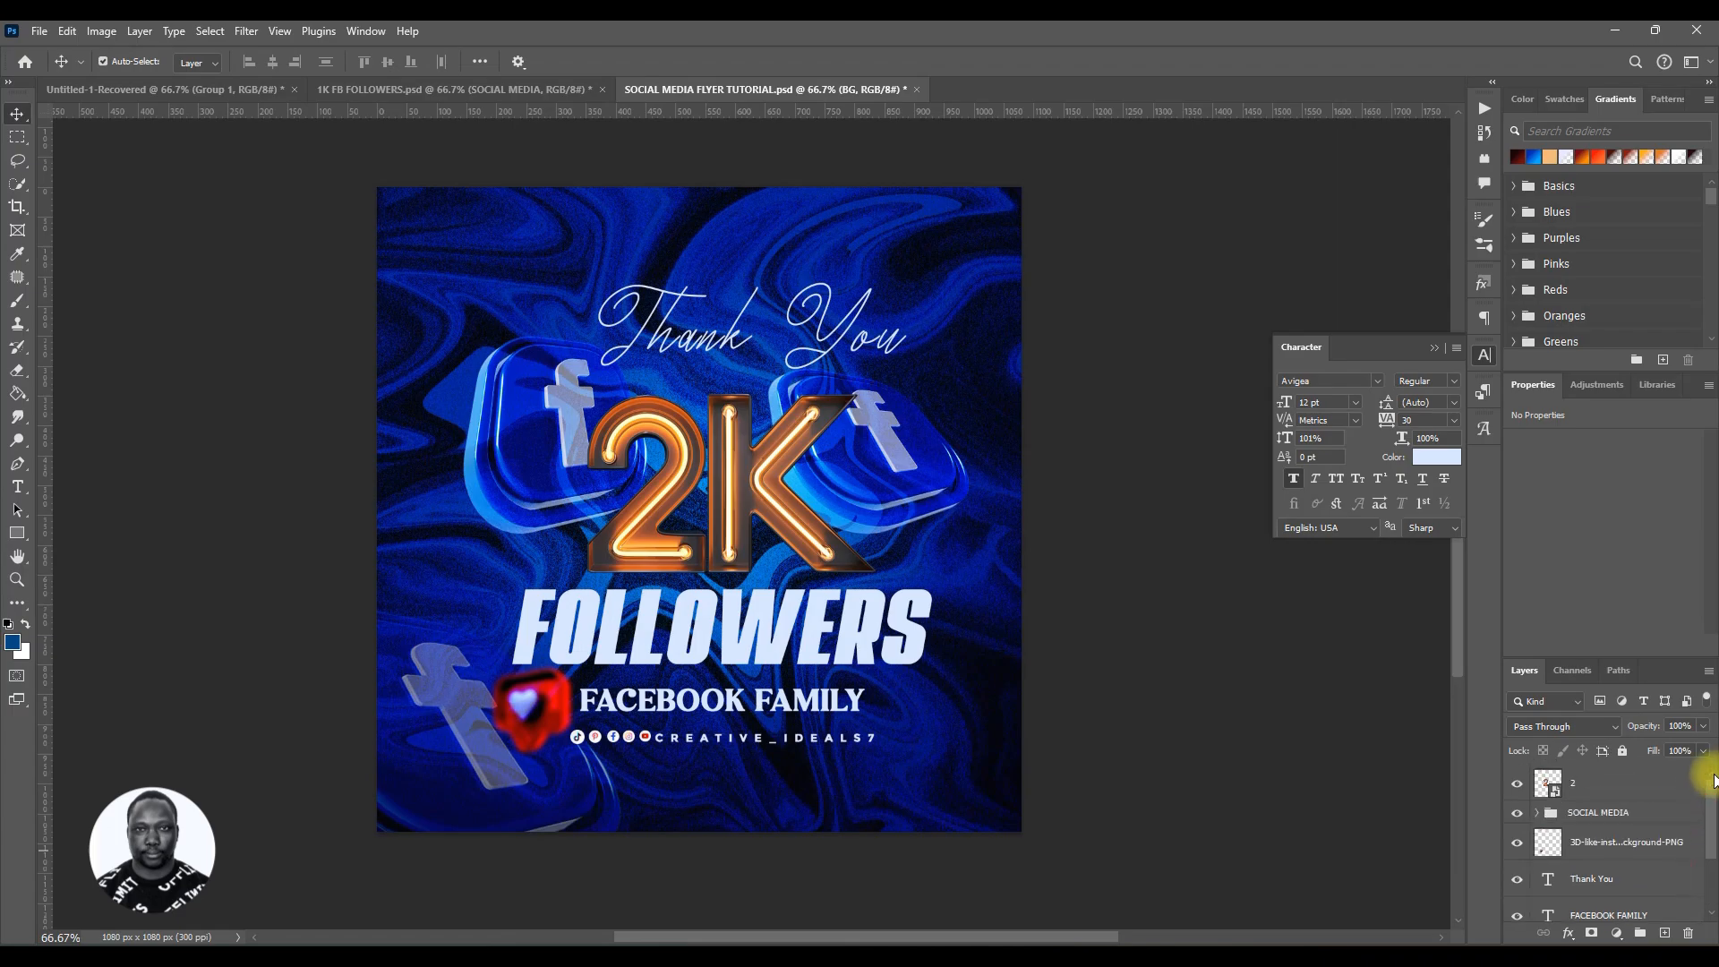
Step: Copy the blue Screen overlay layer from the 1K FB FOLLOWERS reference file into the flyer document
{"action": "left_click", "coordinate": [446, 93]}
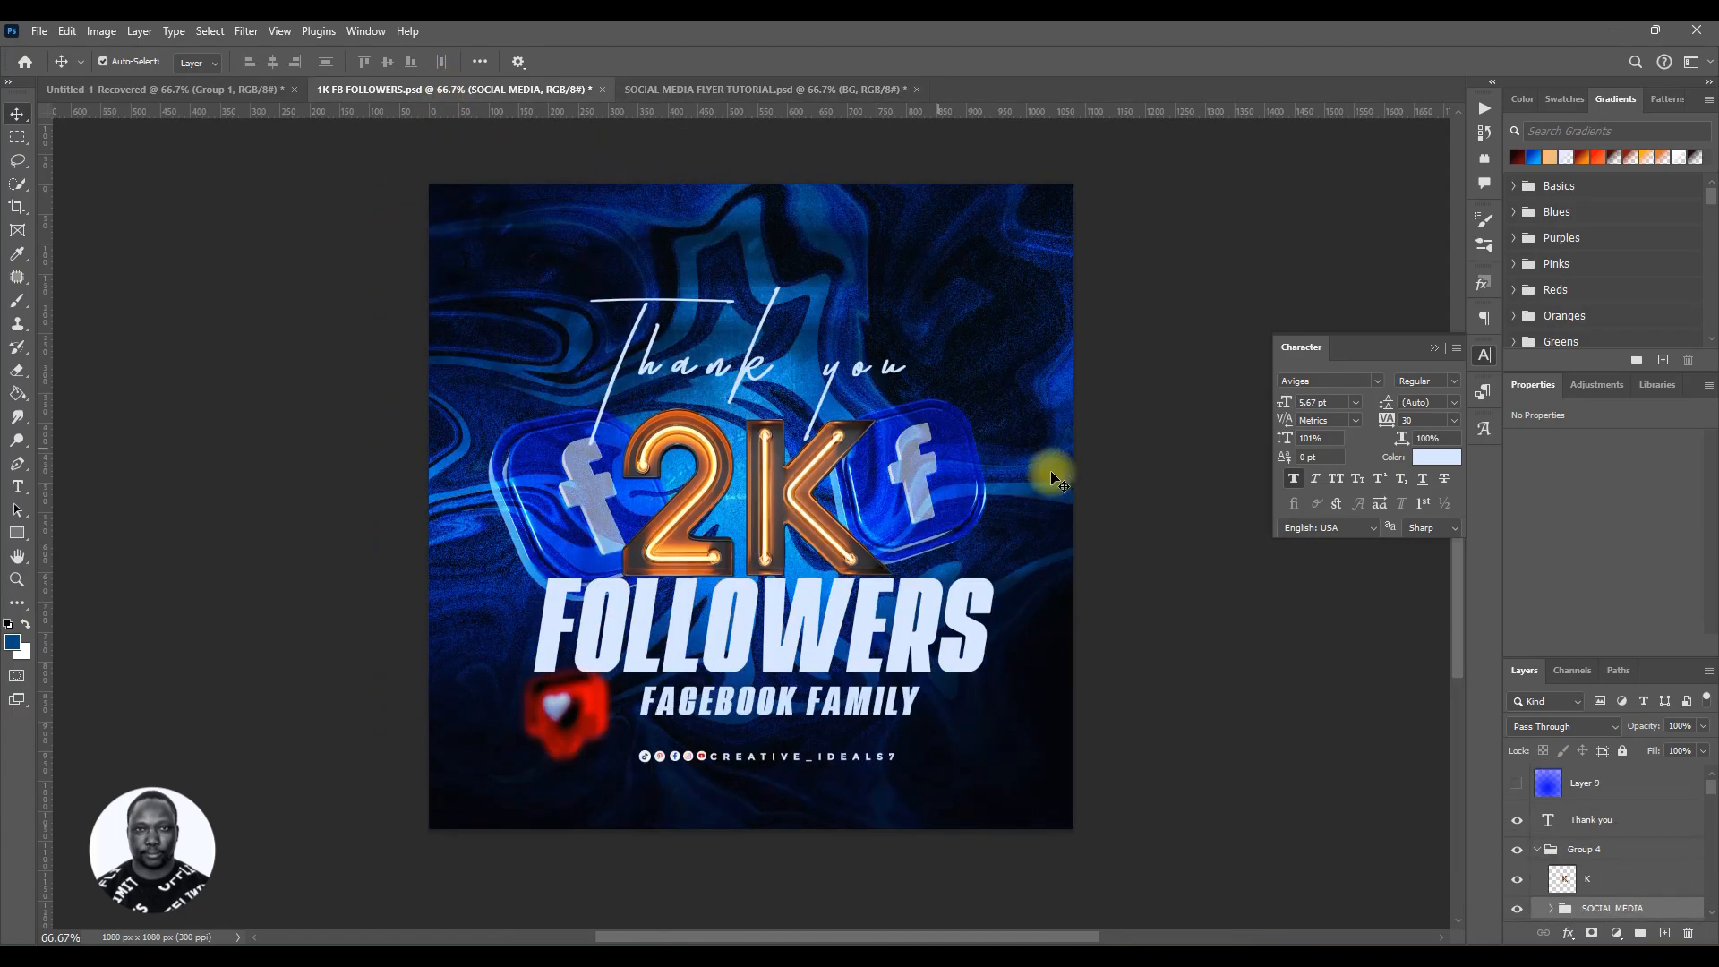
{"action": "left_click", "coordinate": [1514, 784]}
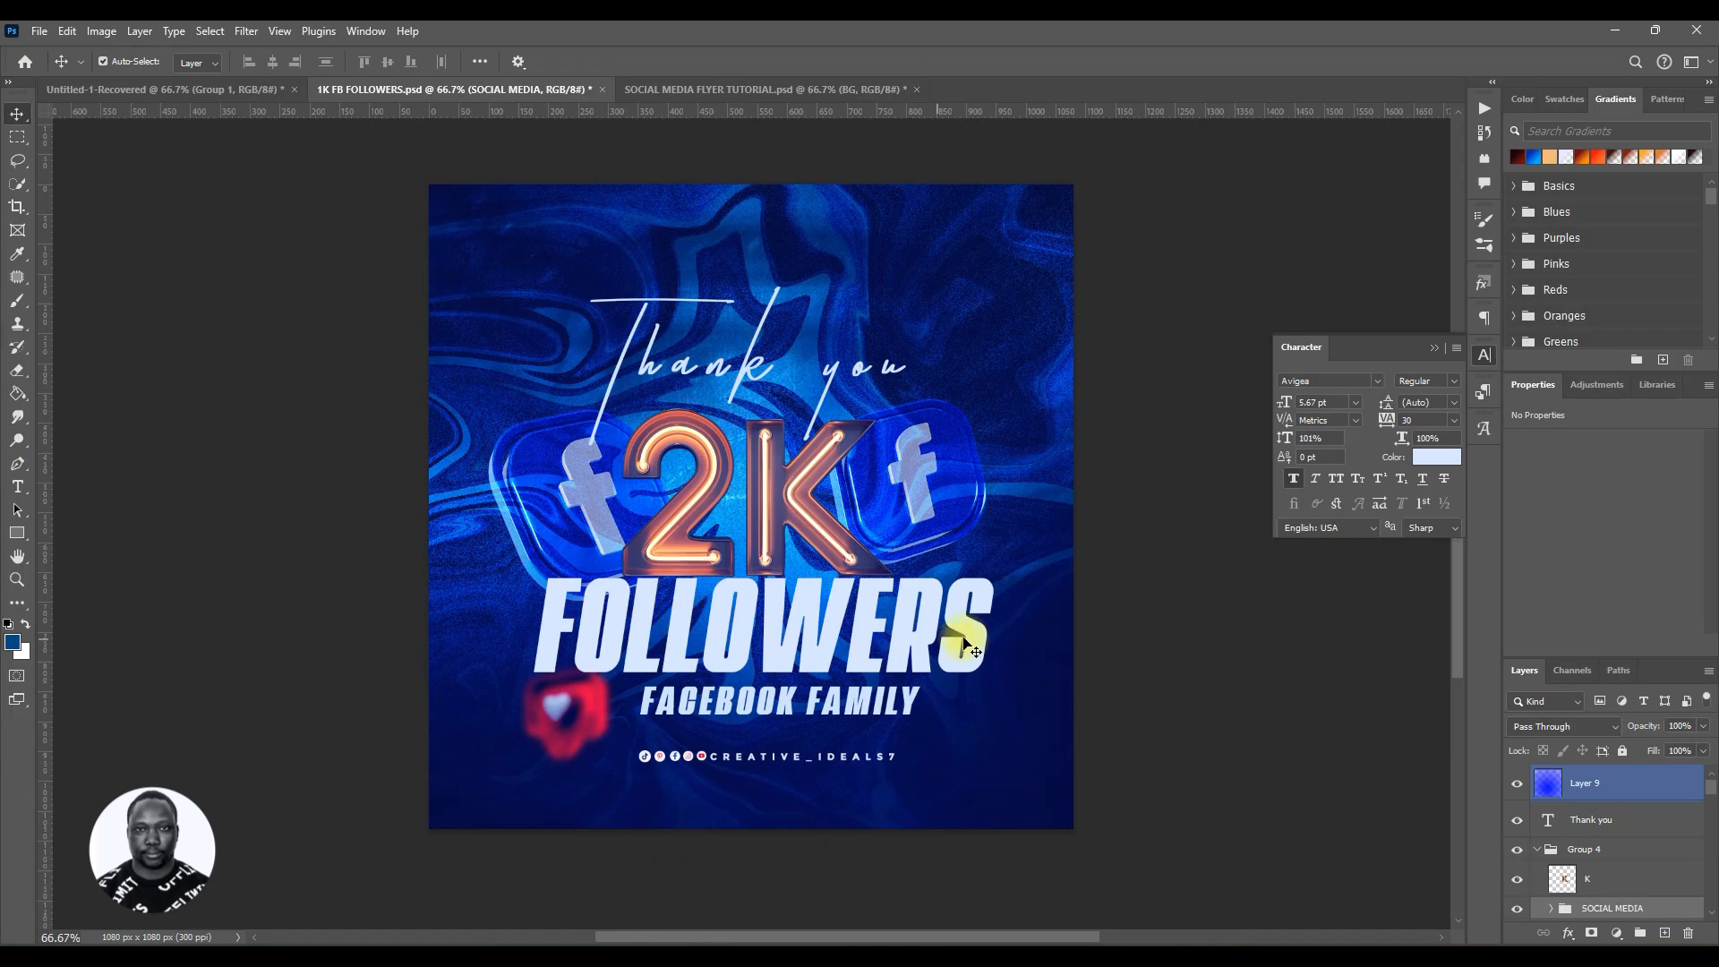
{"action": "left_click", "coordinate": [1562, 783]}
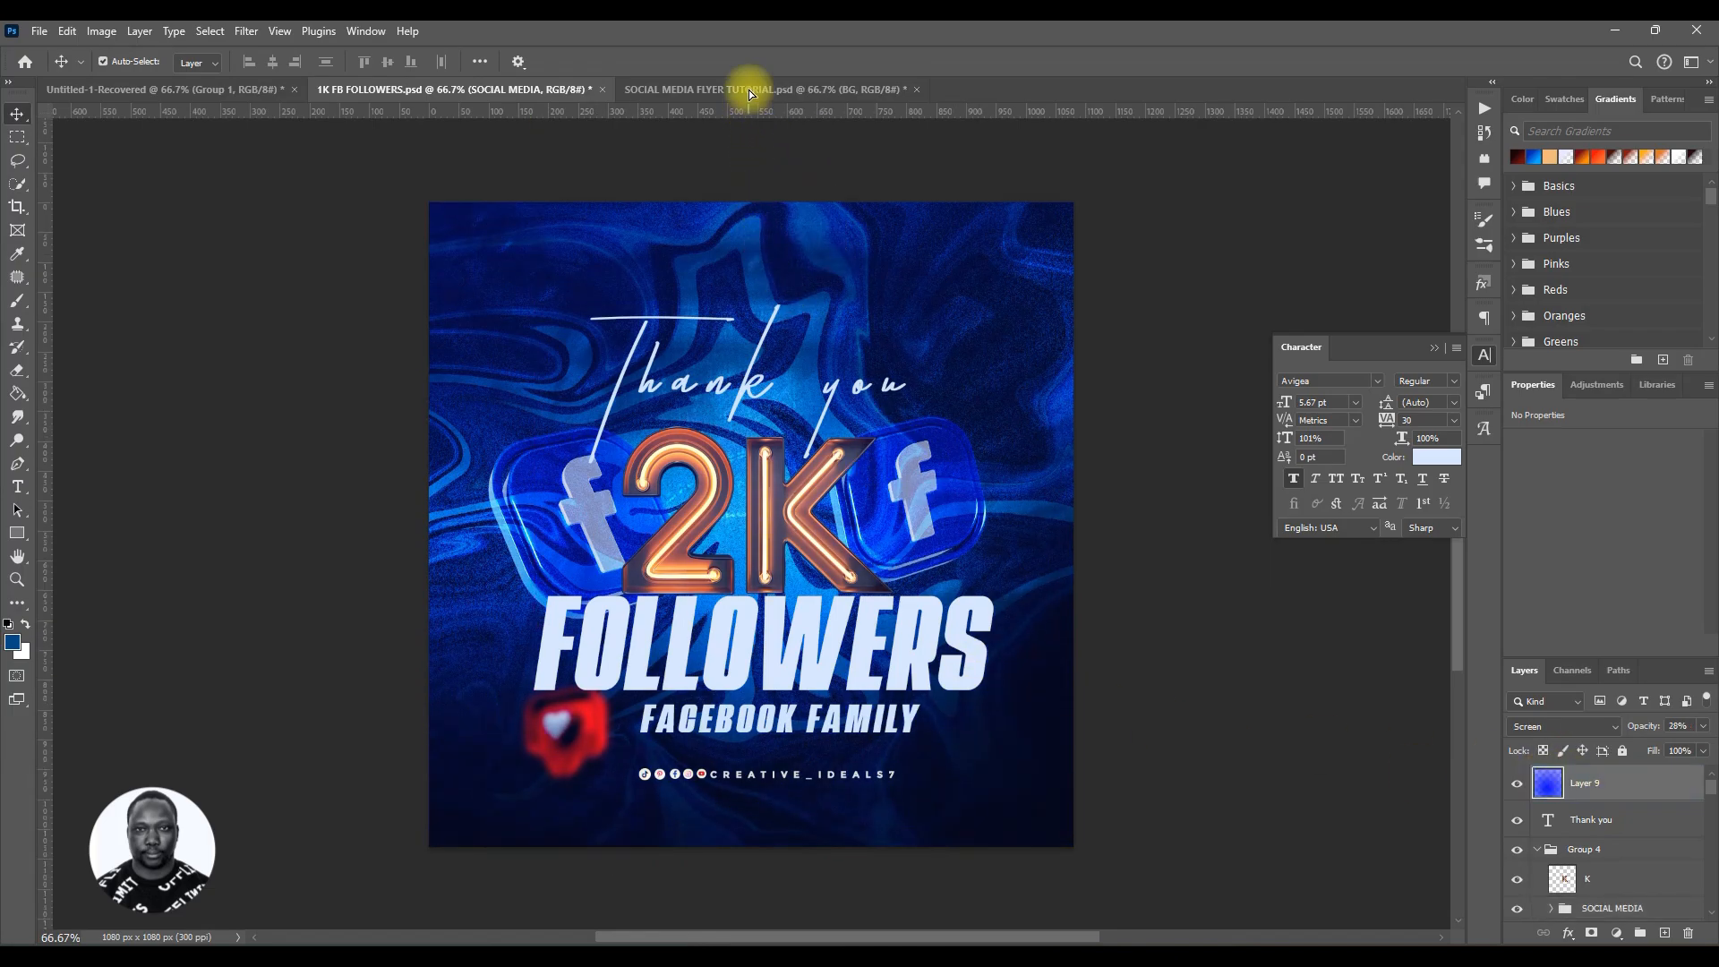
{"action": "left_click", "coordinate": [750, 90]}
{"action": "left_click_drag", "start_coordinate": [664, 599], "coordinate": [663, 609]}
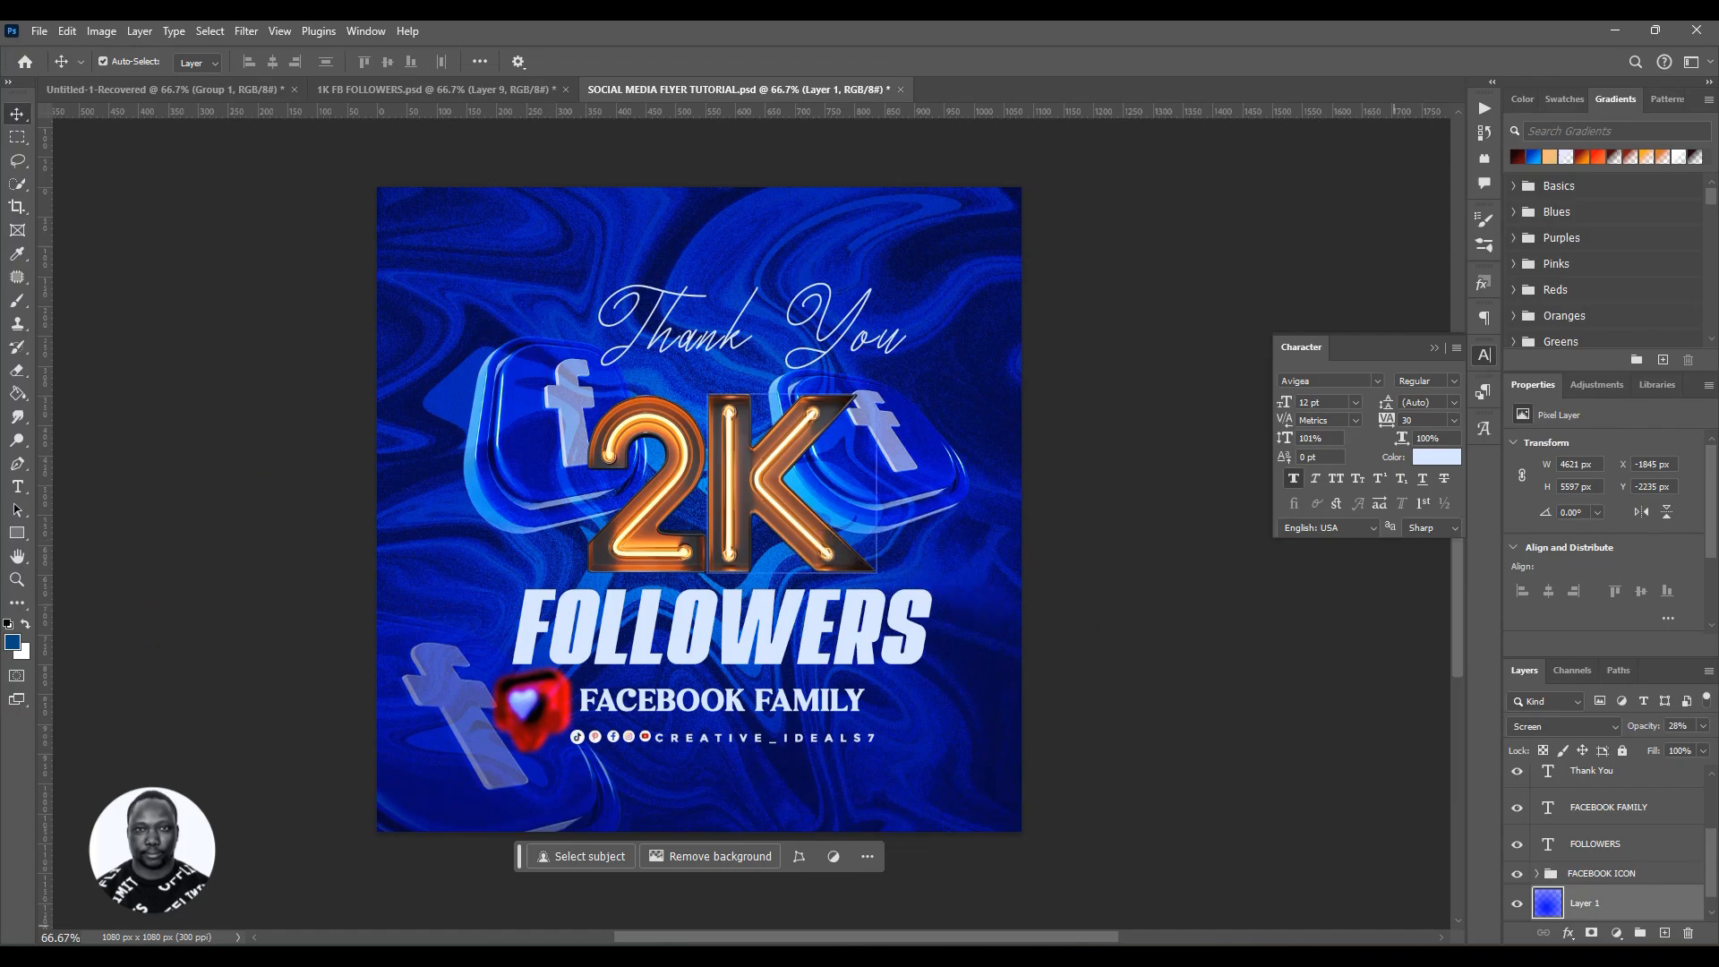
Step: Free-transform the copied overlay layer, scaling it down to about 31.4% so it fits the canvas
{"action": "key", "text": "ctrl+t"}
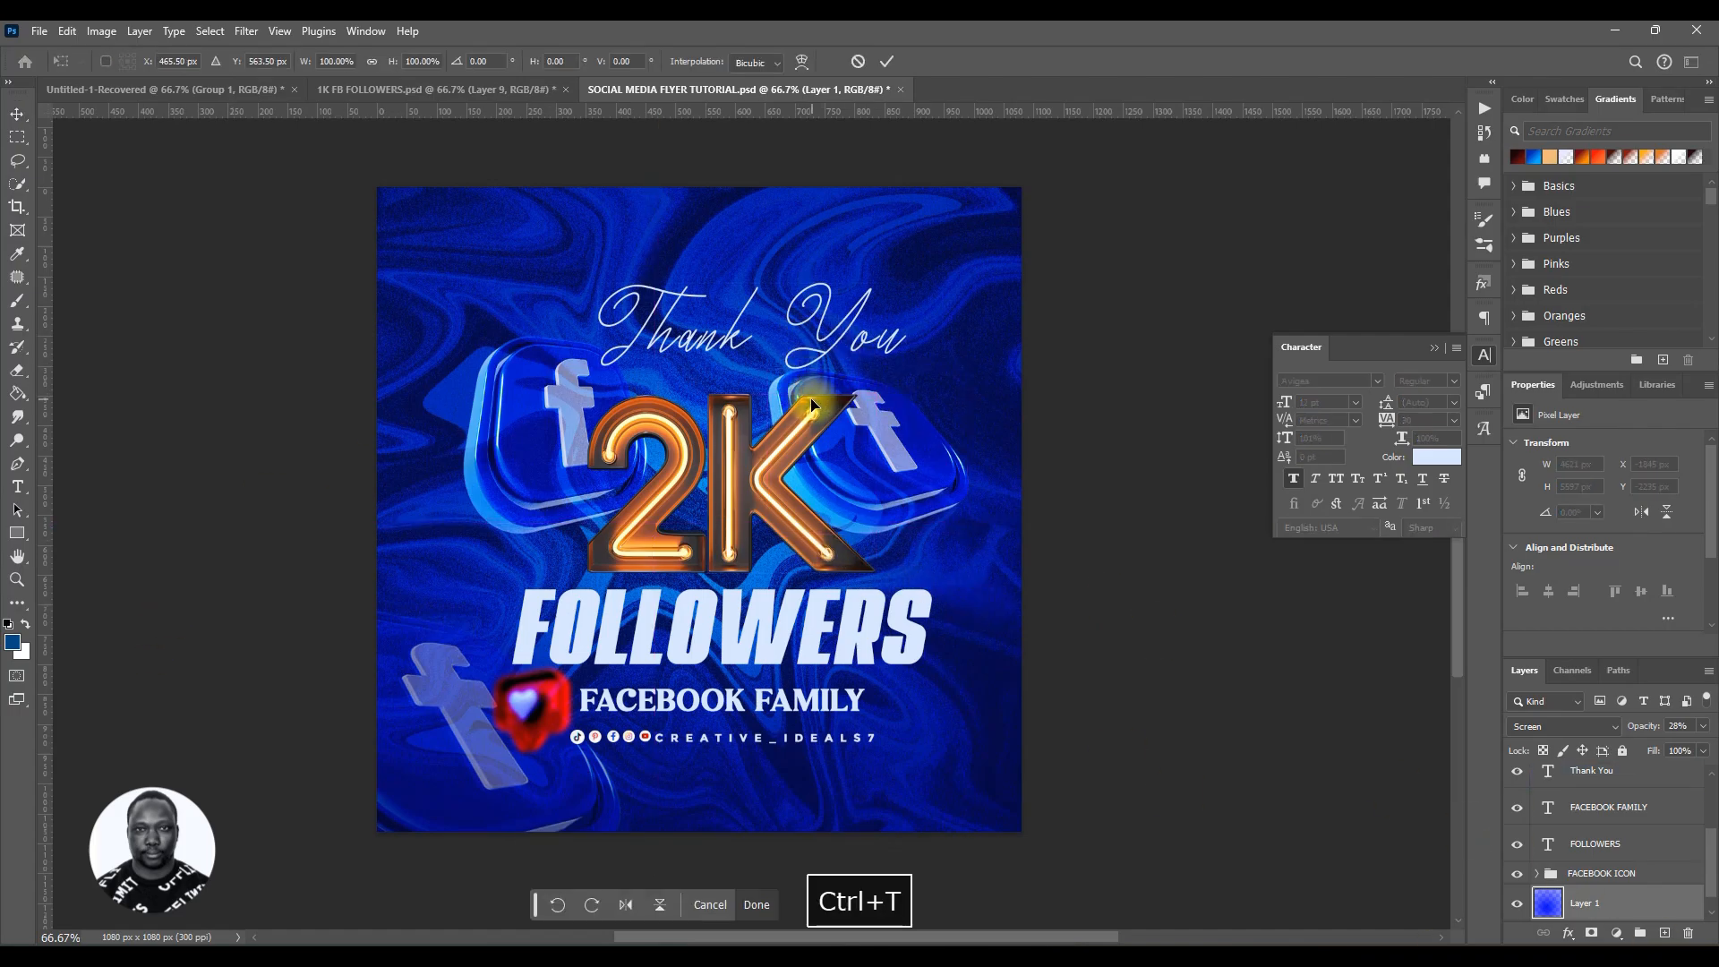
{"action": "key", "text": "ctrl+minus"}
{"action": "key", "text": "ctrl+minus"}
{"action": "key", "text": "ctrl+minus"}
{"action": "key", "text": "ctrl+minus"}
{"action": "key", "text": "ctrl+minus"}
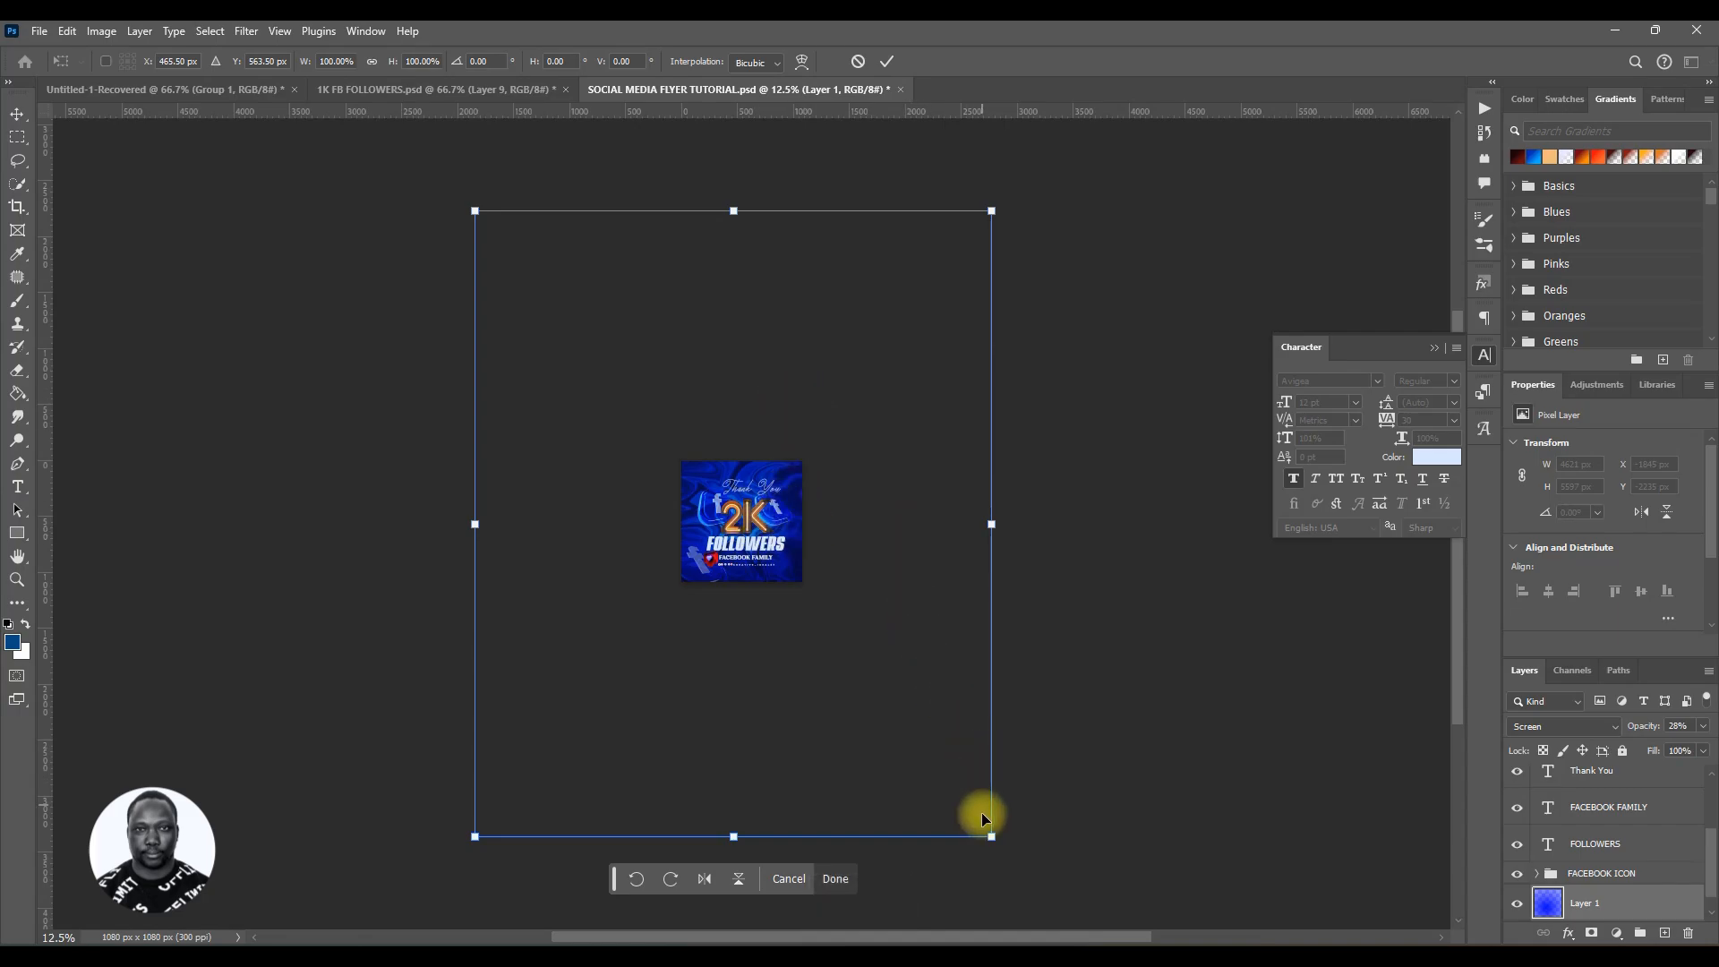
{"action": "left_click_drag", "start_coordinate": [992, 839], "coordinate": [838, 609]}
{"action": "key", "text": "ctrl+plus"}
{"action": "key", "text": "ctrl+plus"}
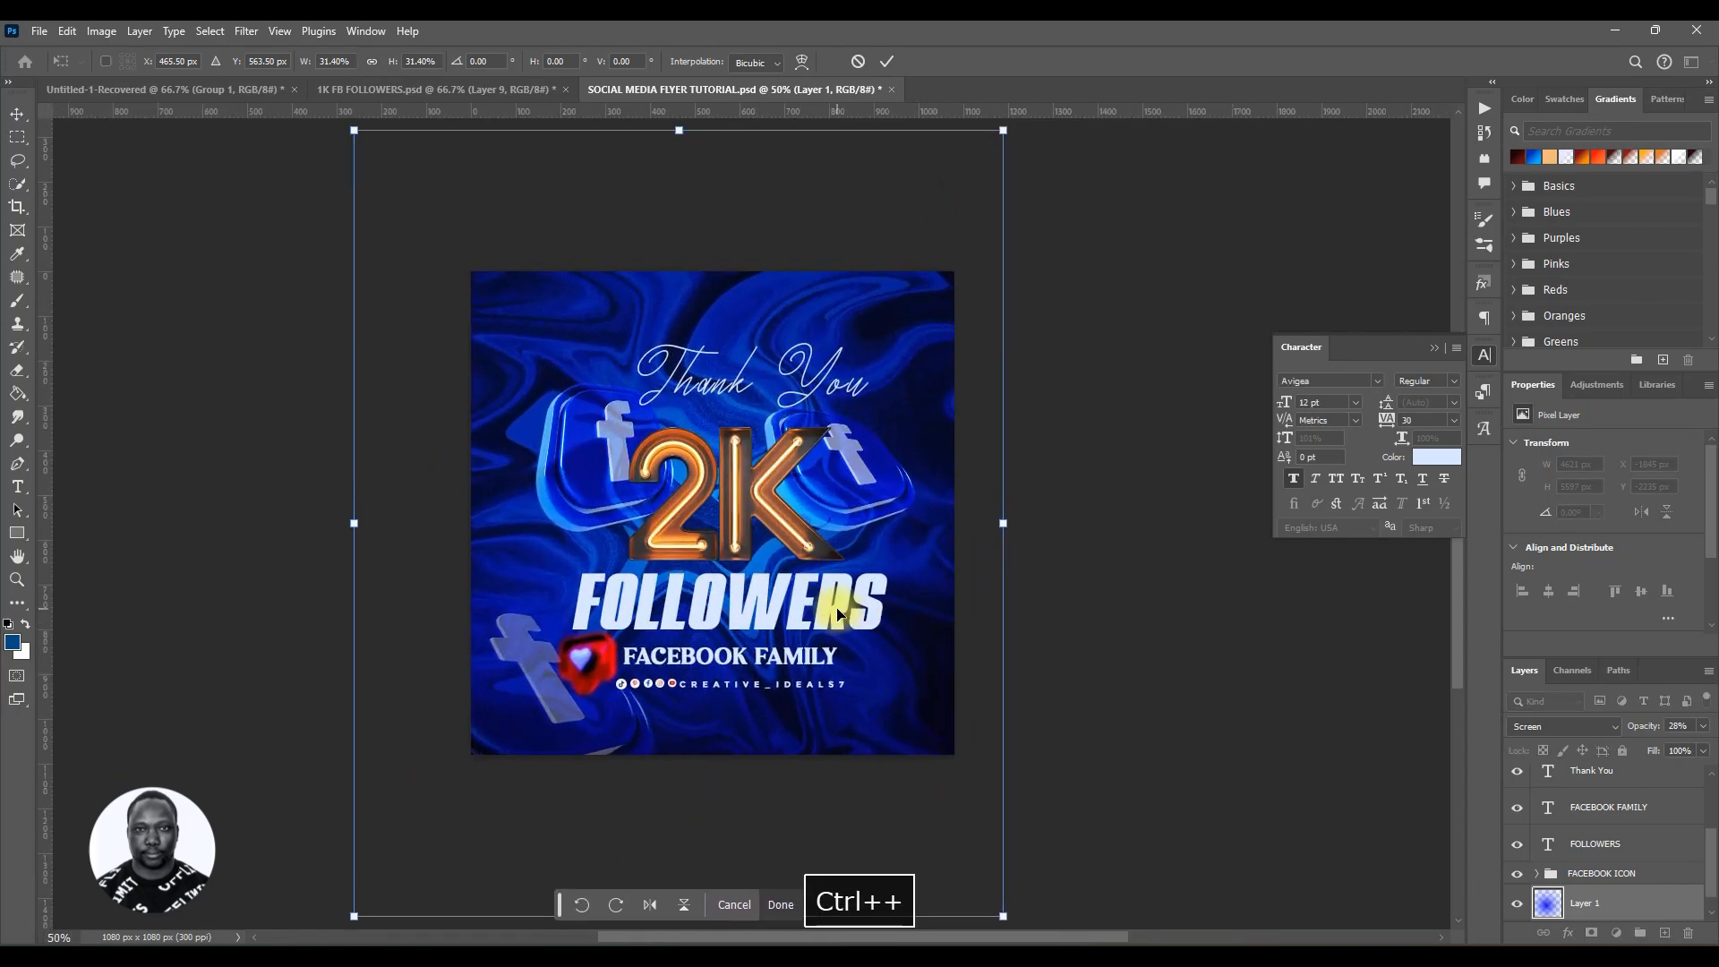
{"action": "key", "text": "ctrl+plus"}
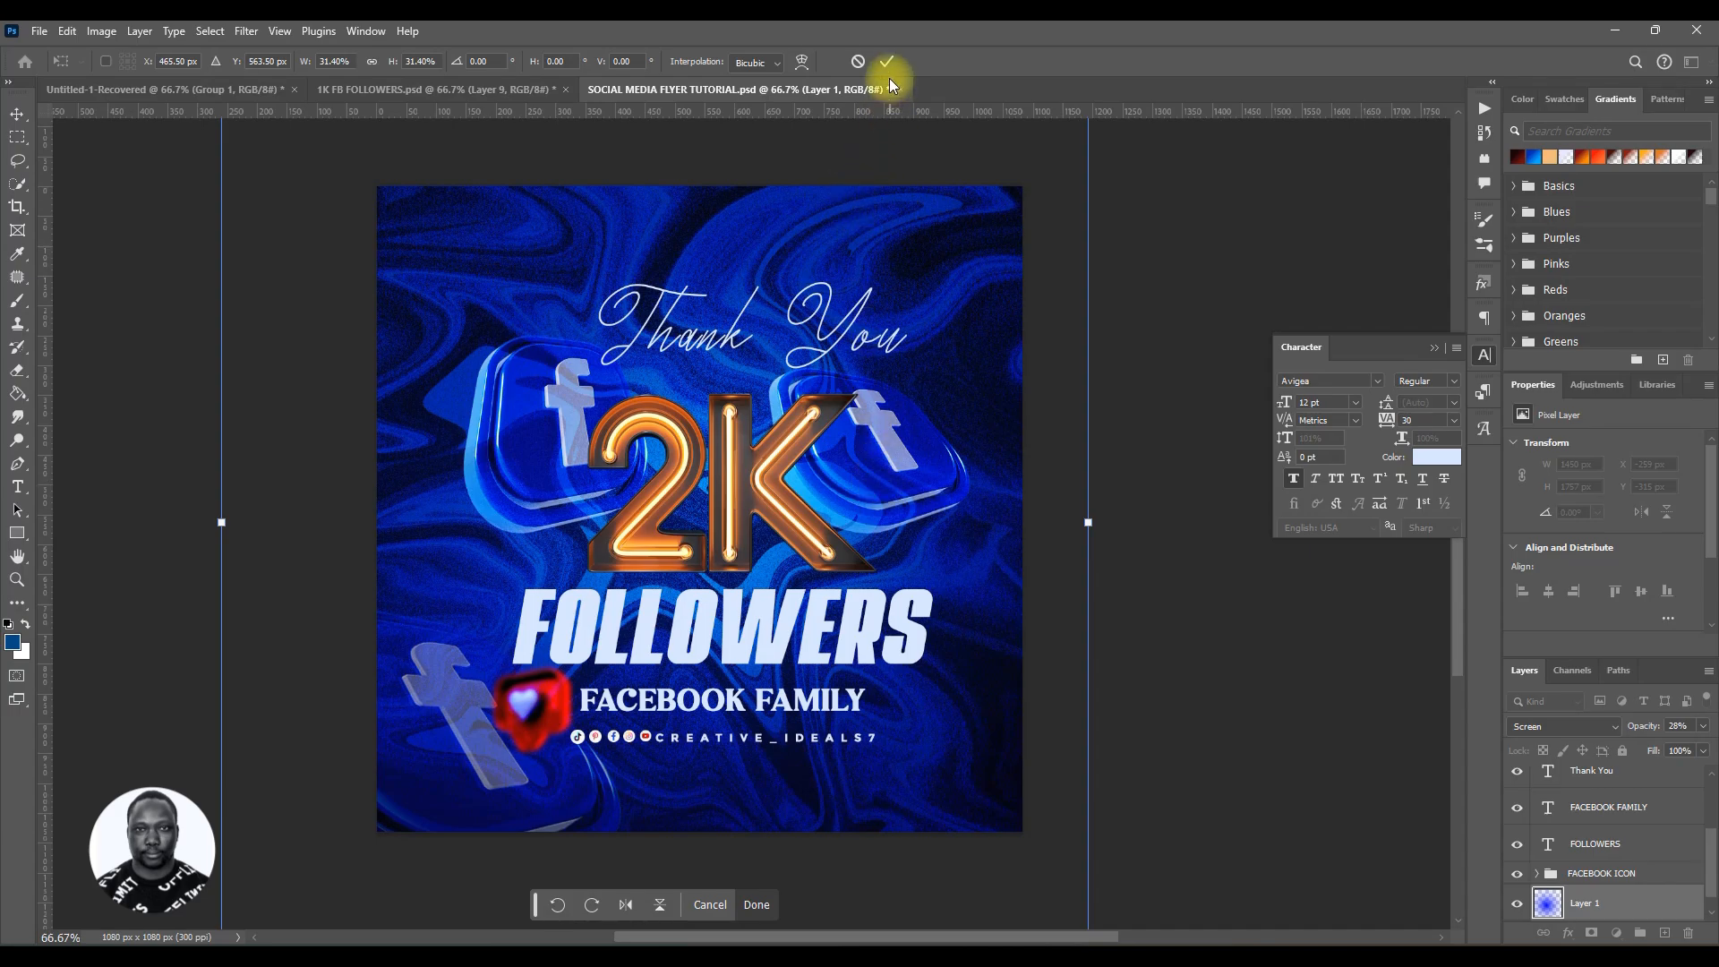
{"action": "left_click", "coordinate": [857, 62]}
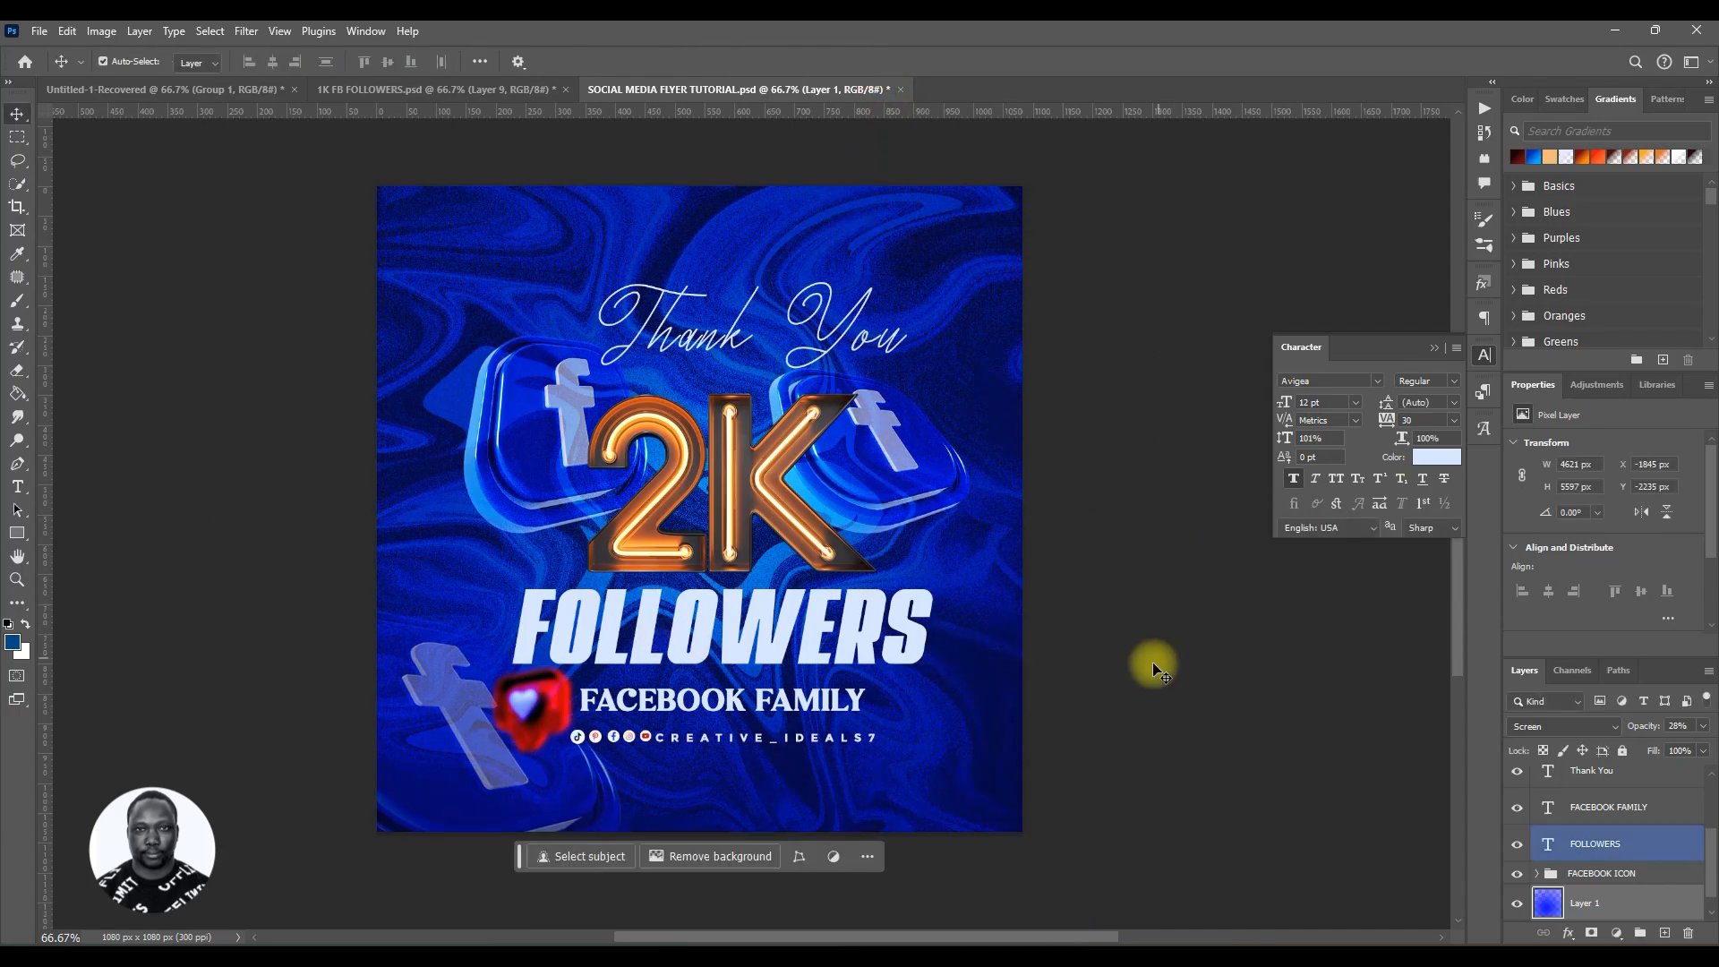
Step: Set the copied blue overlay layer's opacity to 15%
{"action": "left_click", "coordinate": [1514, 906]}
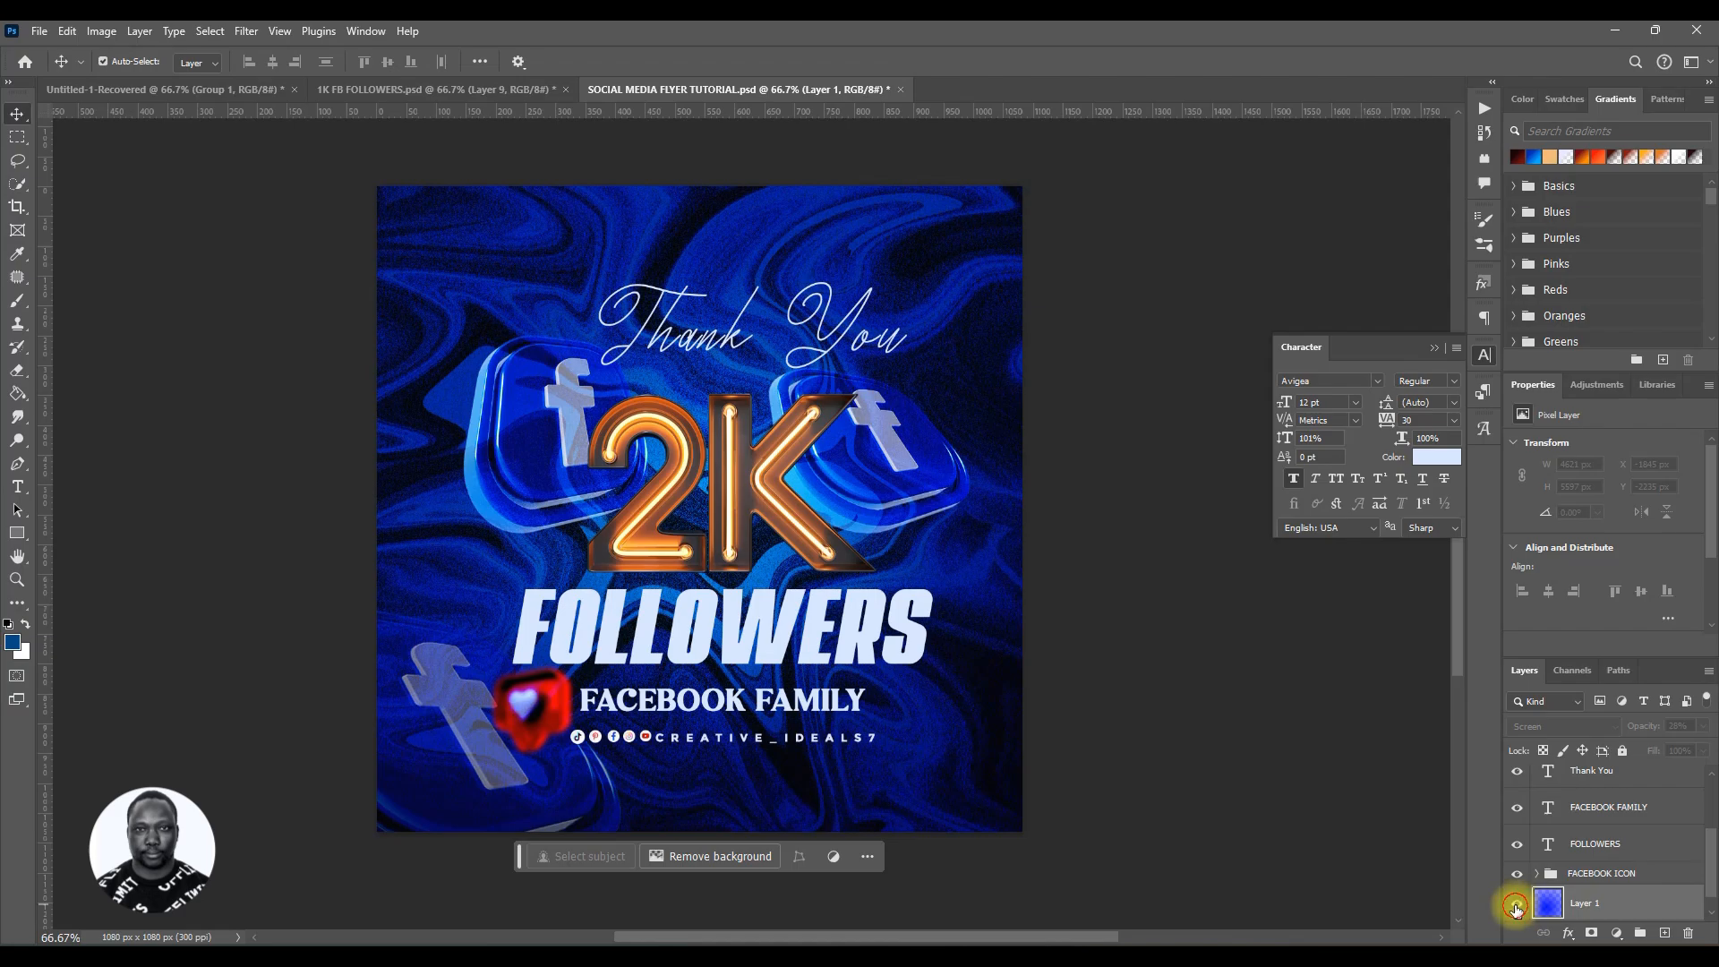
{"action": "left_click", "coordinate": [1514, 907]}
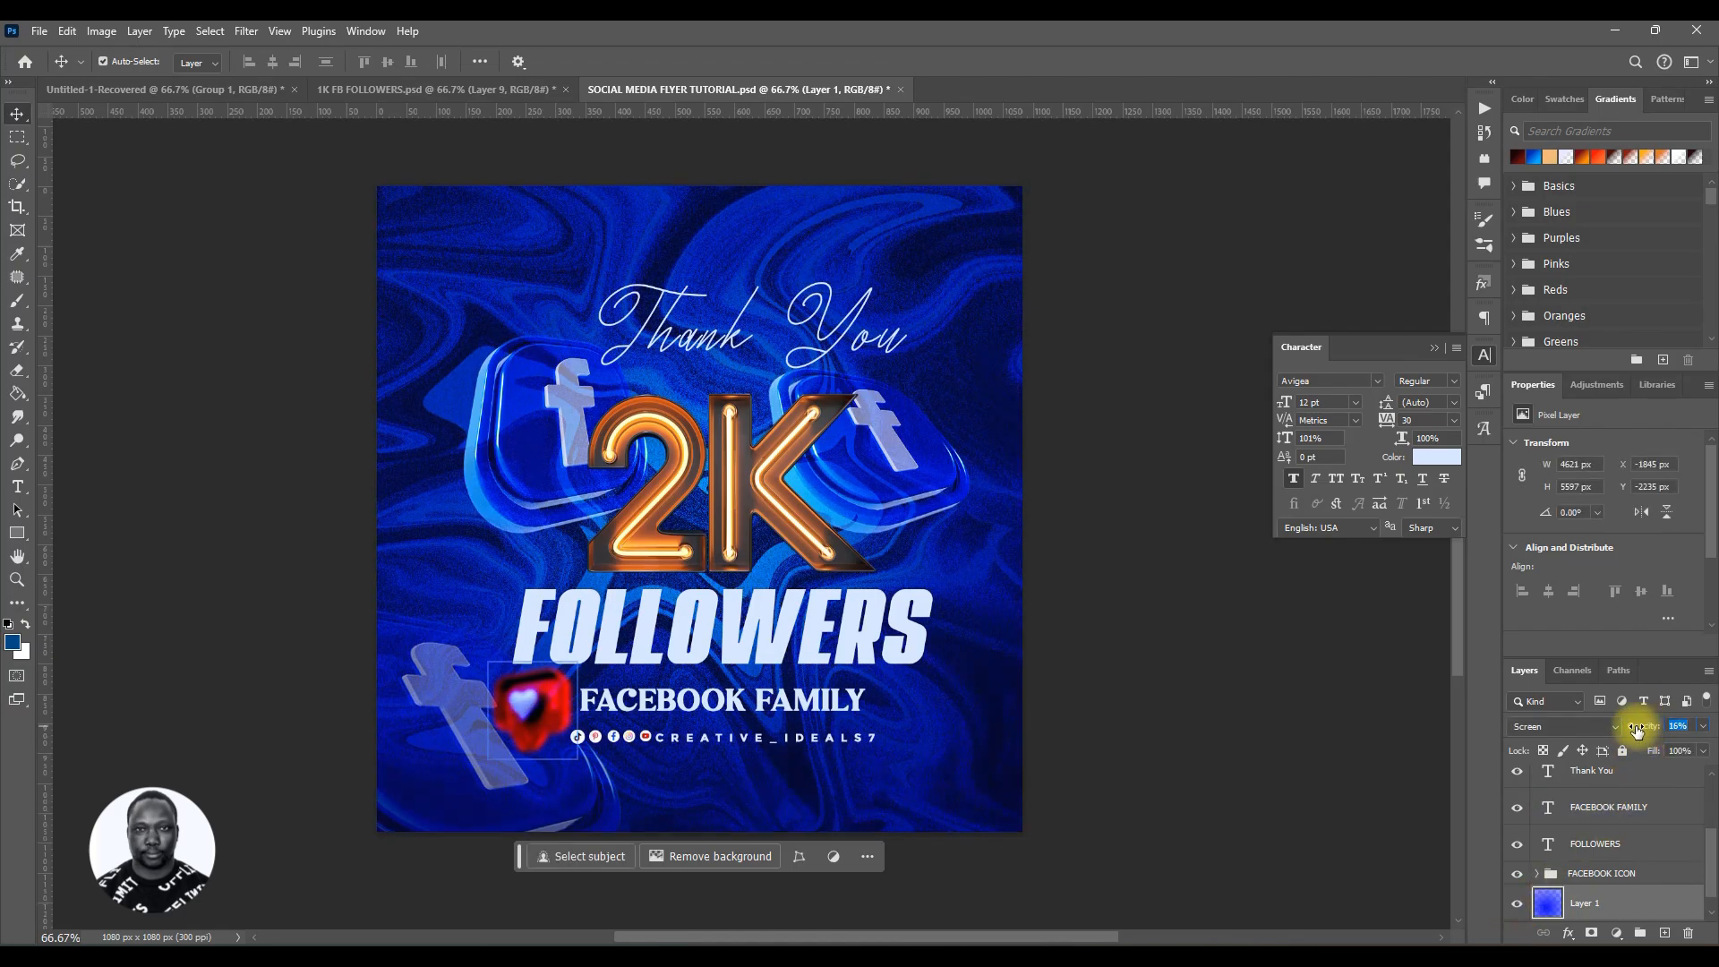
{"action": "scroll", "coordinate": [1633, 895], "scroll_direction": "up", "scroll_amount": 3}
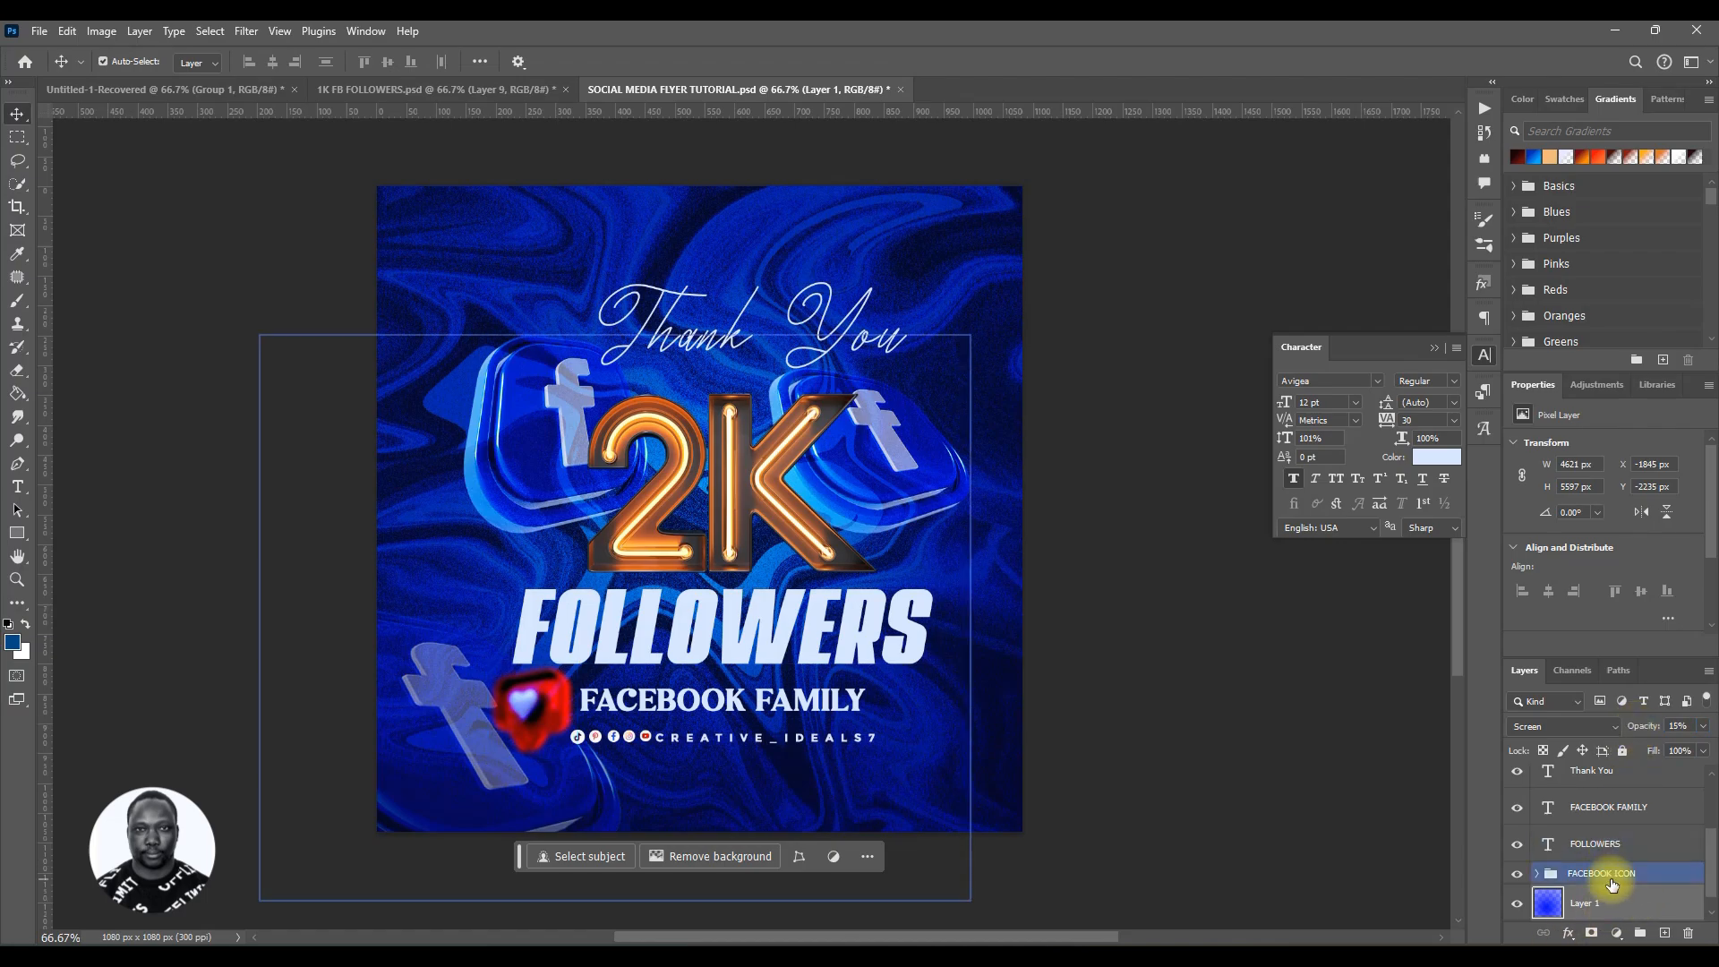
{"action": "scroll", "coordinate": [1620, 877], "scroll_direction": "down", "scroll_amount": 3}
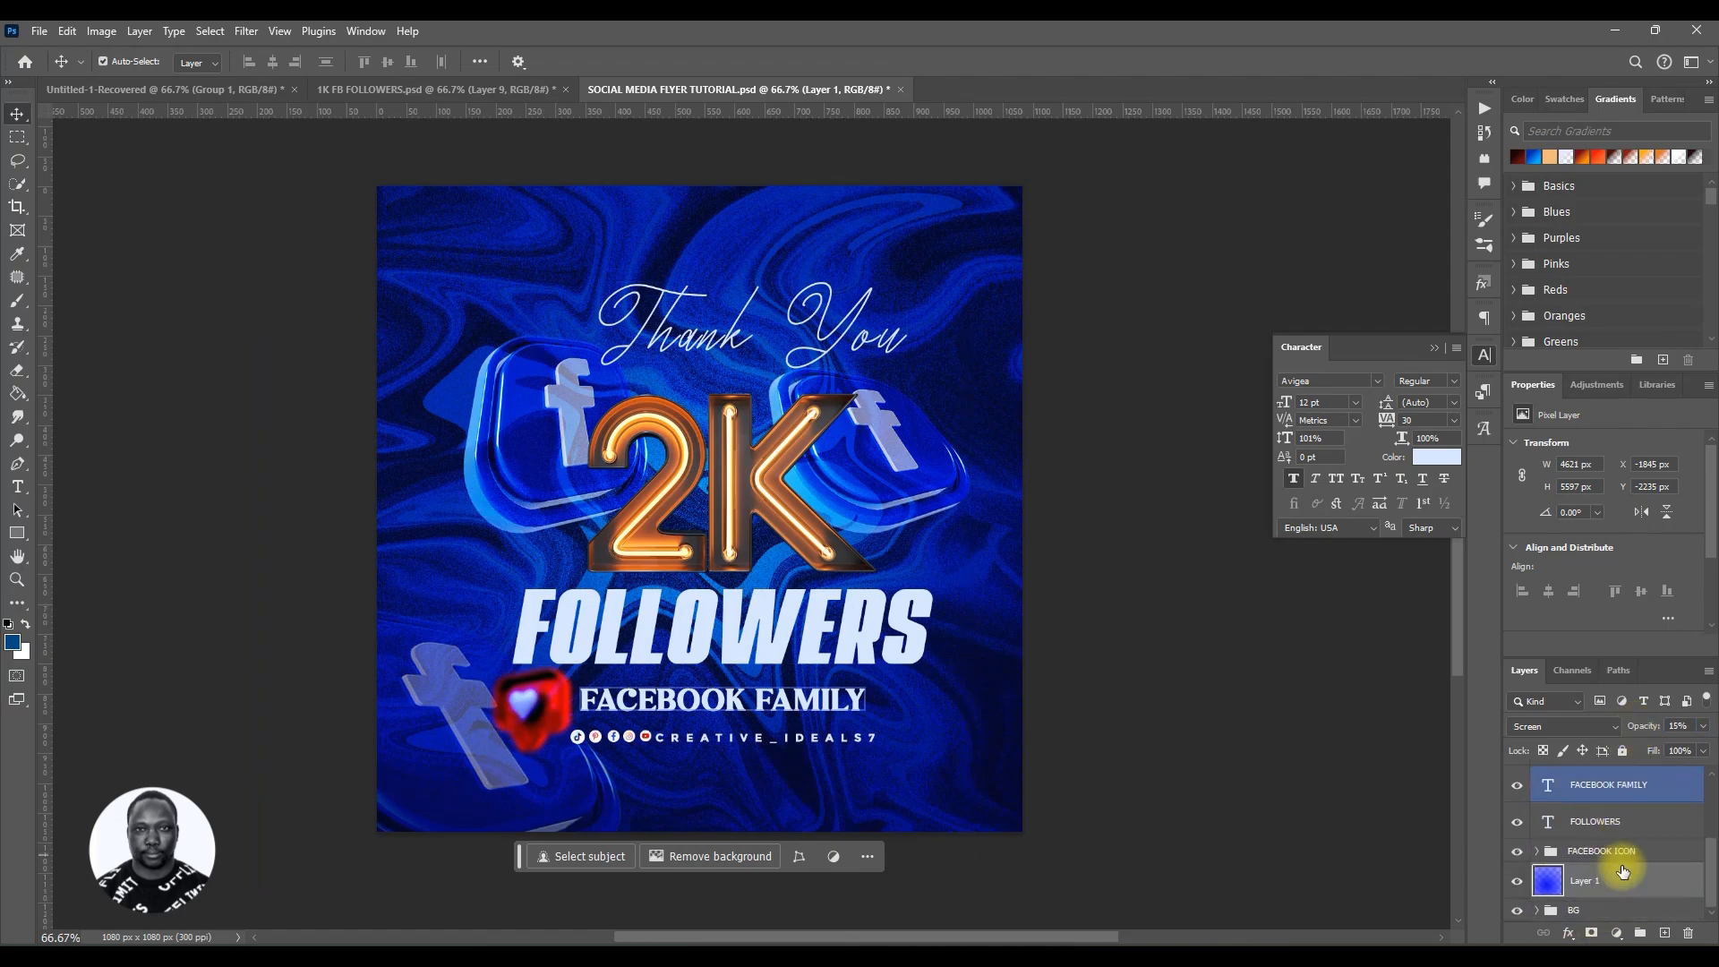
Step: Move the overlay layer to the top of the layer stack and save the document
{"action": "left_click_drag", "start_coordinate": [1629, 743], "coordinate": [1631, 770]}
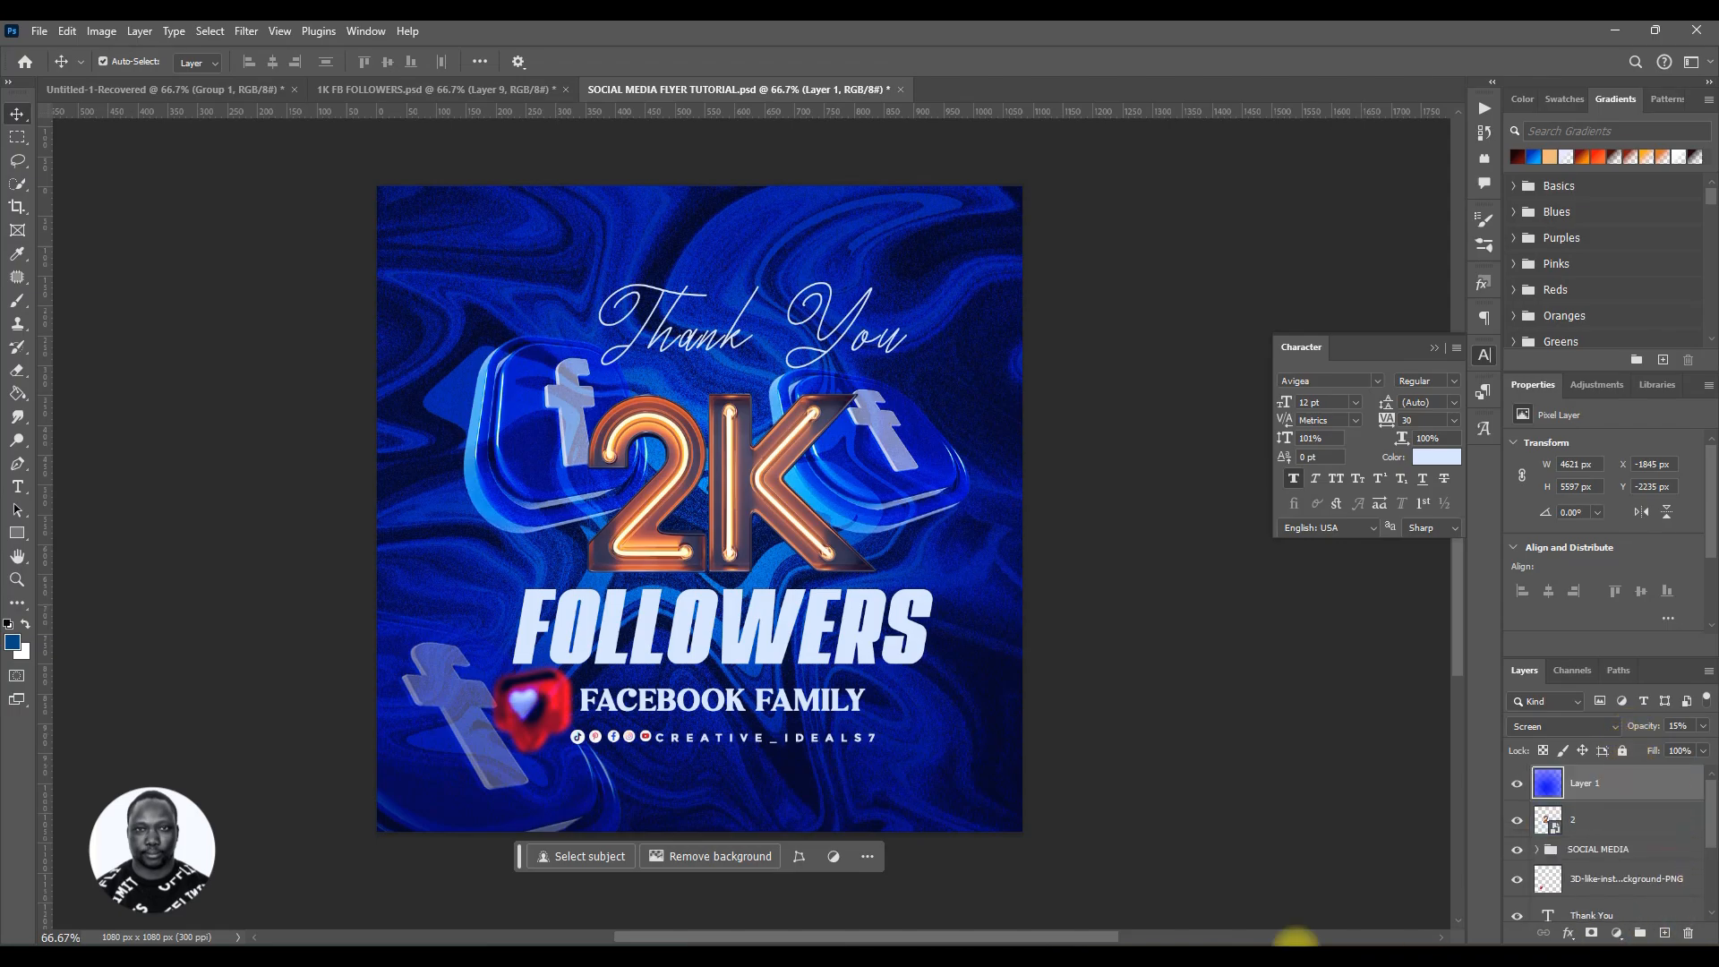
{"action": "key", "text": "ctrl+s"}
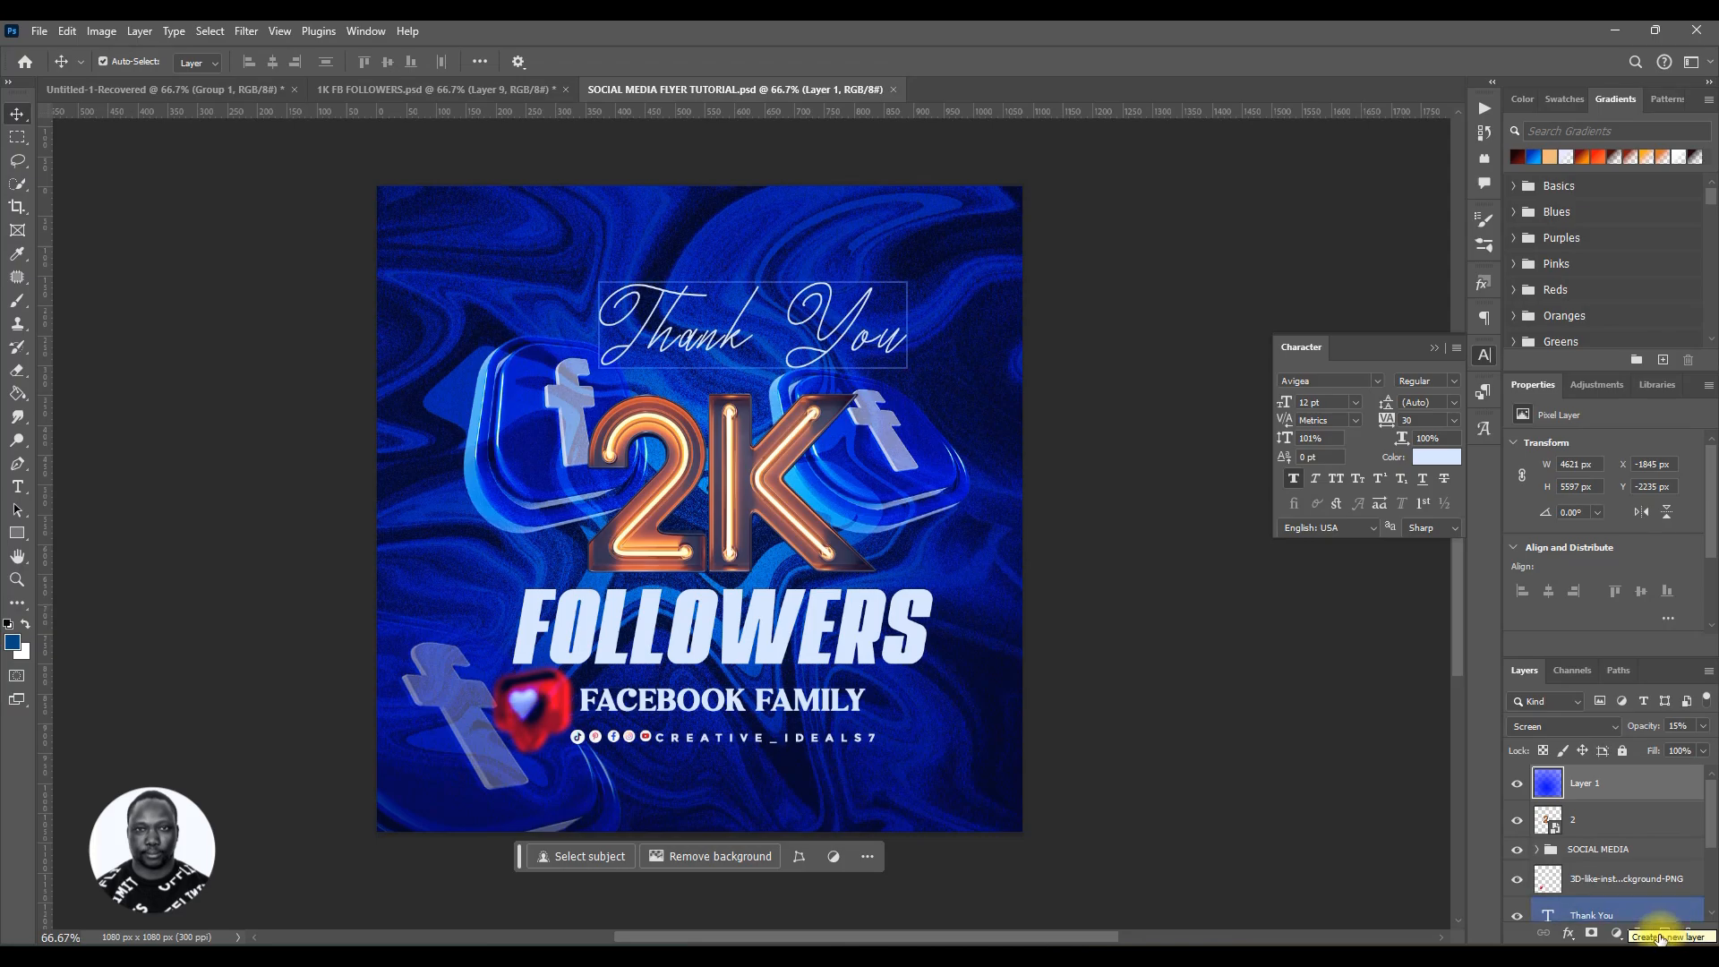
Step: Add a new empty layer and sample a dark blue foreground colour from the flyer background
{"action": "left_click", "coordinate": [1665, 933]}
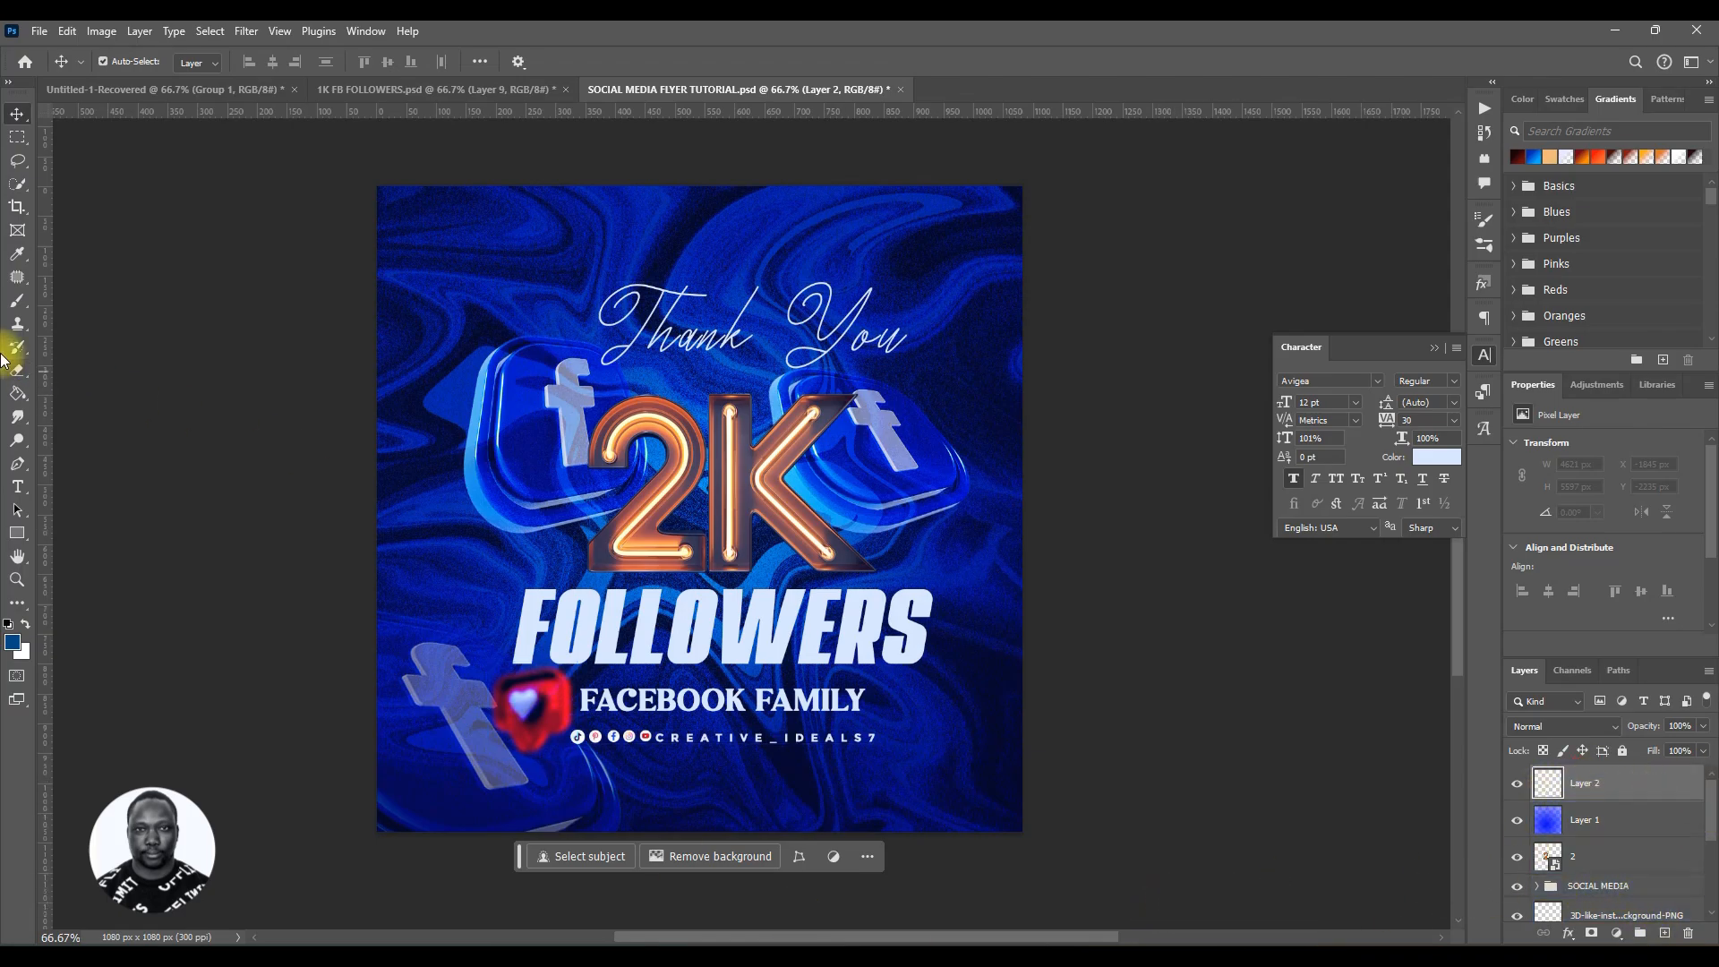
{"action": "left_click", "coordinate": [13, 642]}
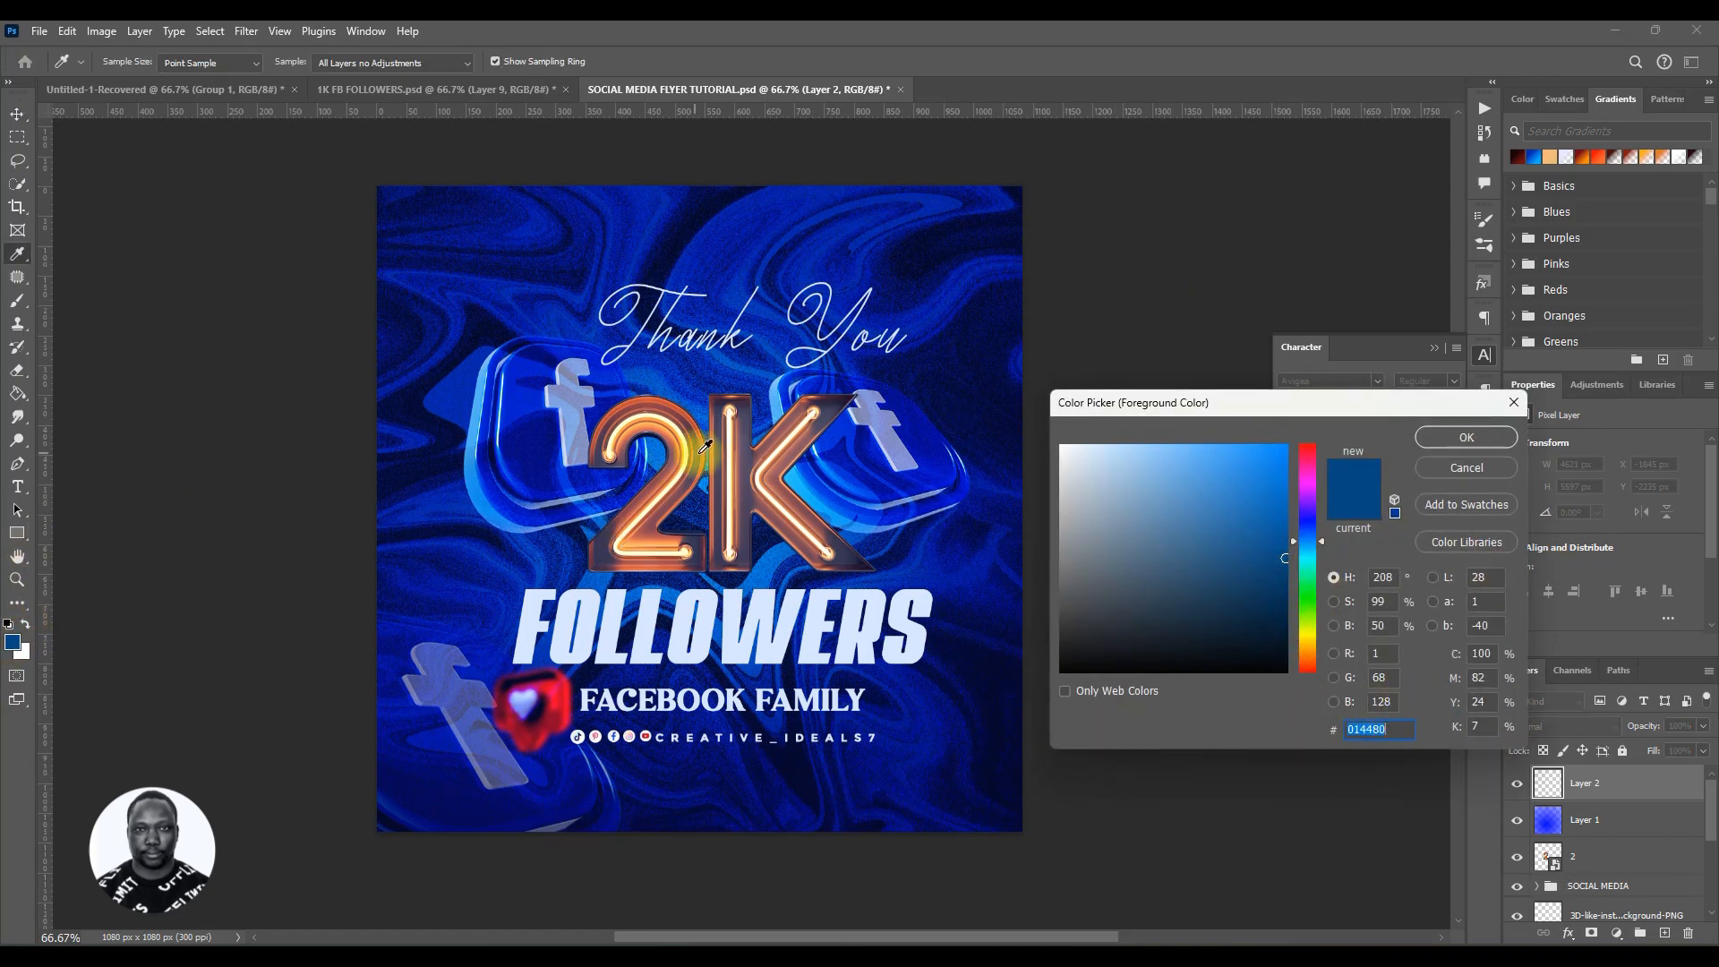
{"action": "left_click", "coordinate": [514, 396]}
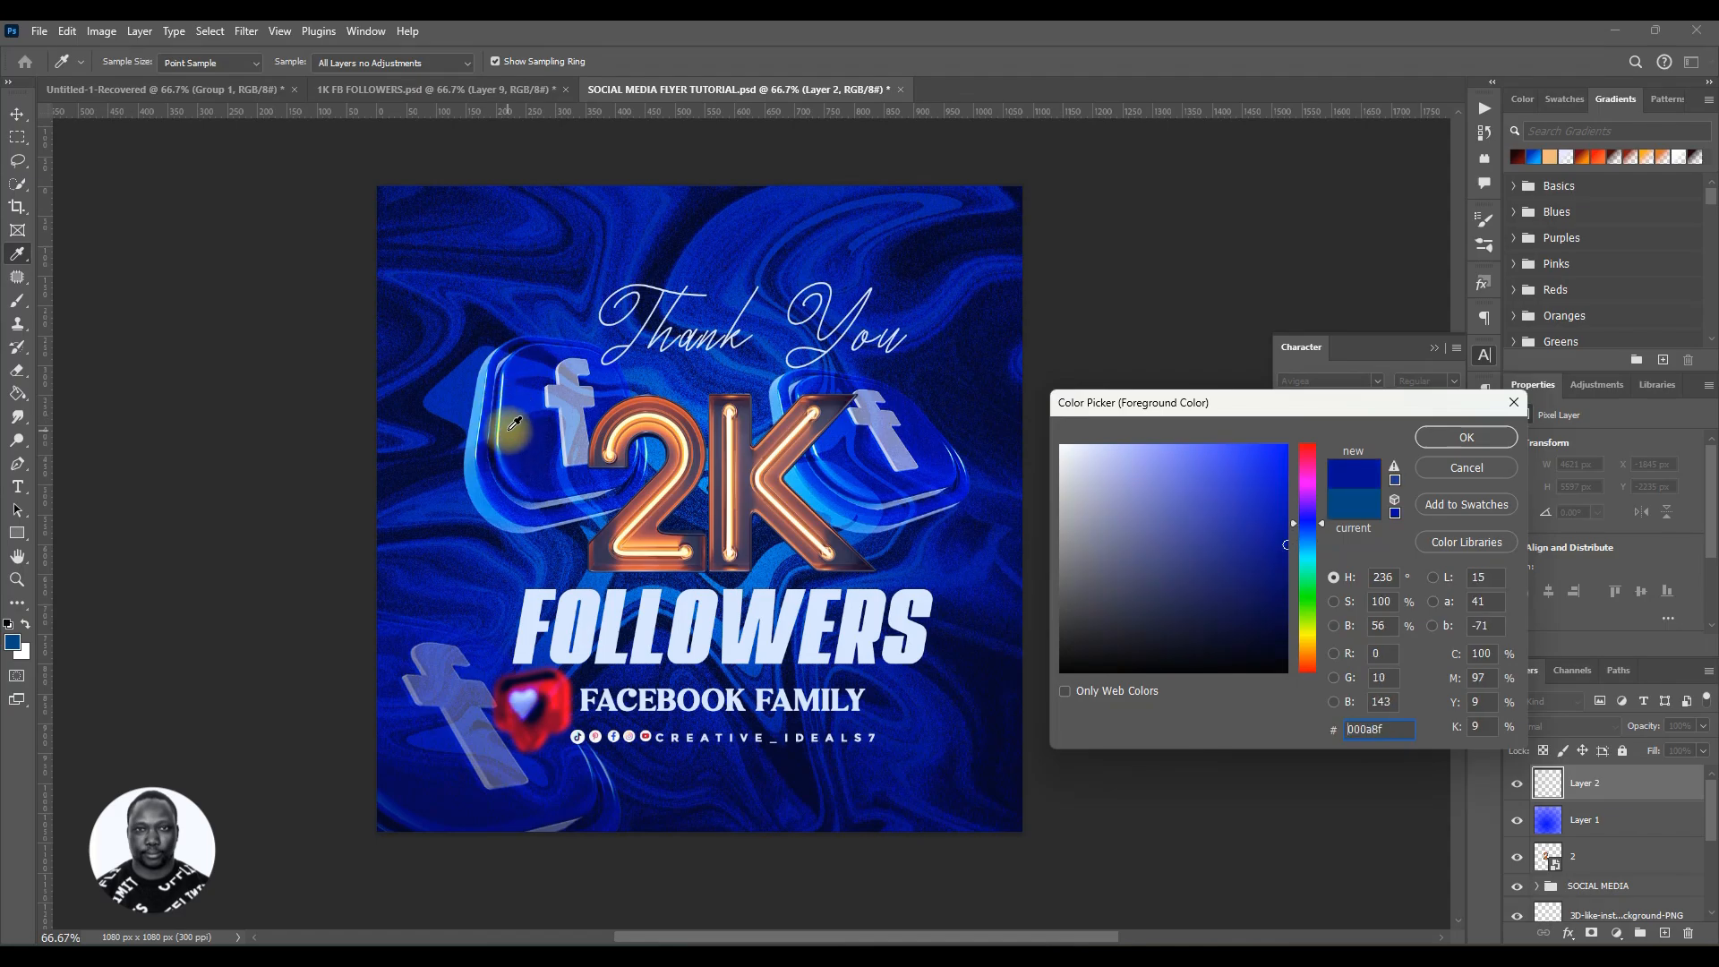
{"action": "left_click", "coordinate": [476, 330]}
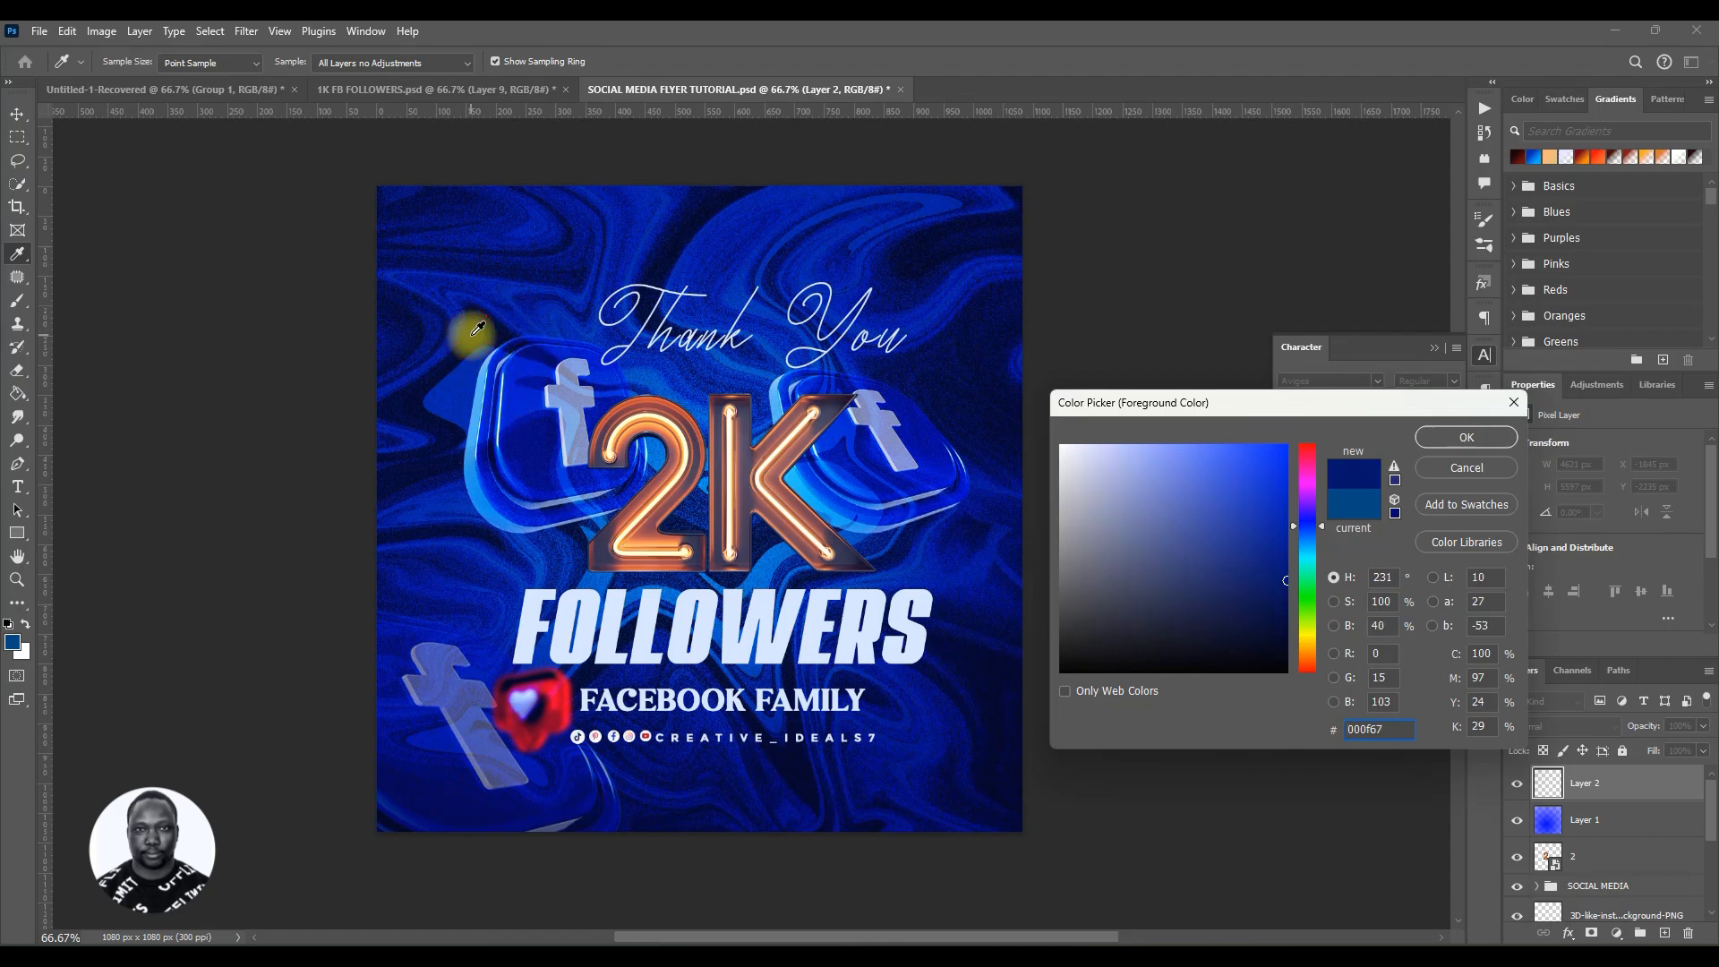
{"action": "left_click", "coordinate": [1466, 437]}
Step: Paint dark blue over the flyer's centre on the new layer with an 800 px brush at 100% flow
{"action": "key", "text": "v"}
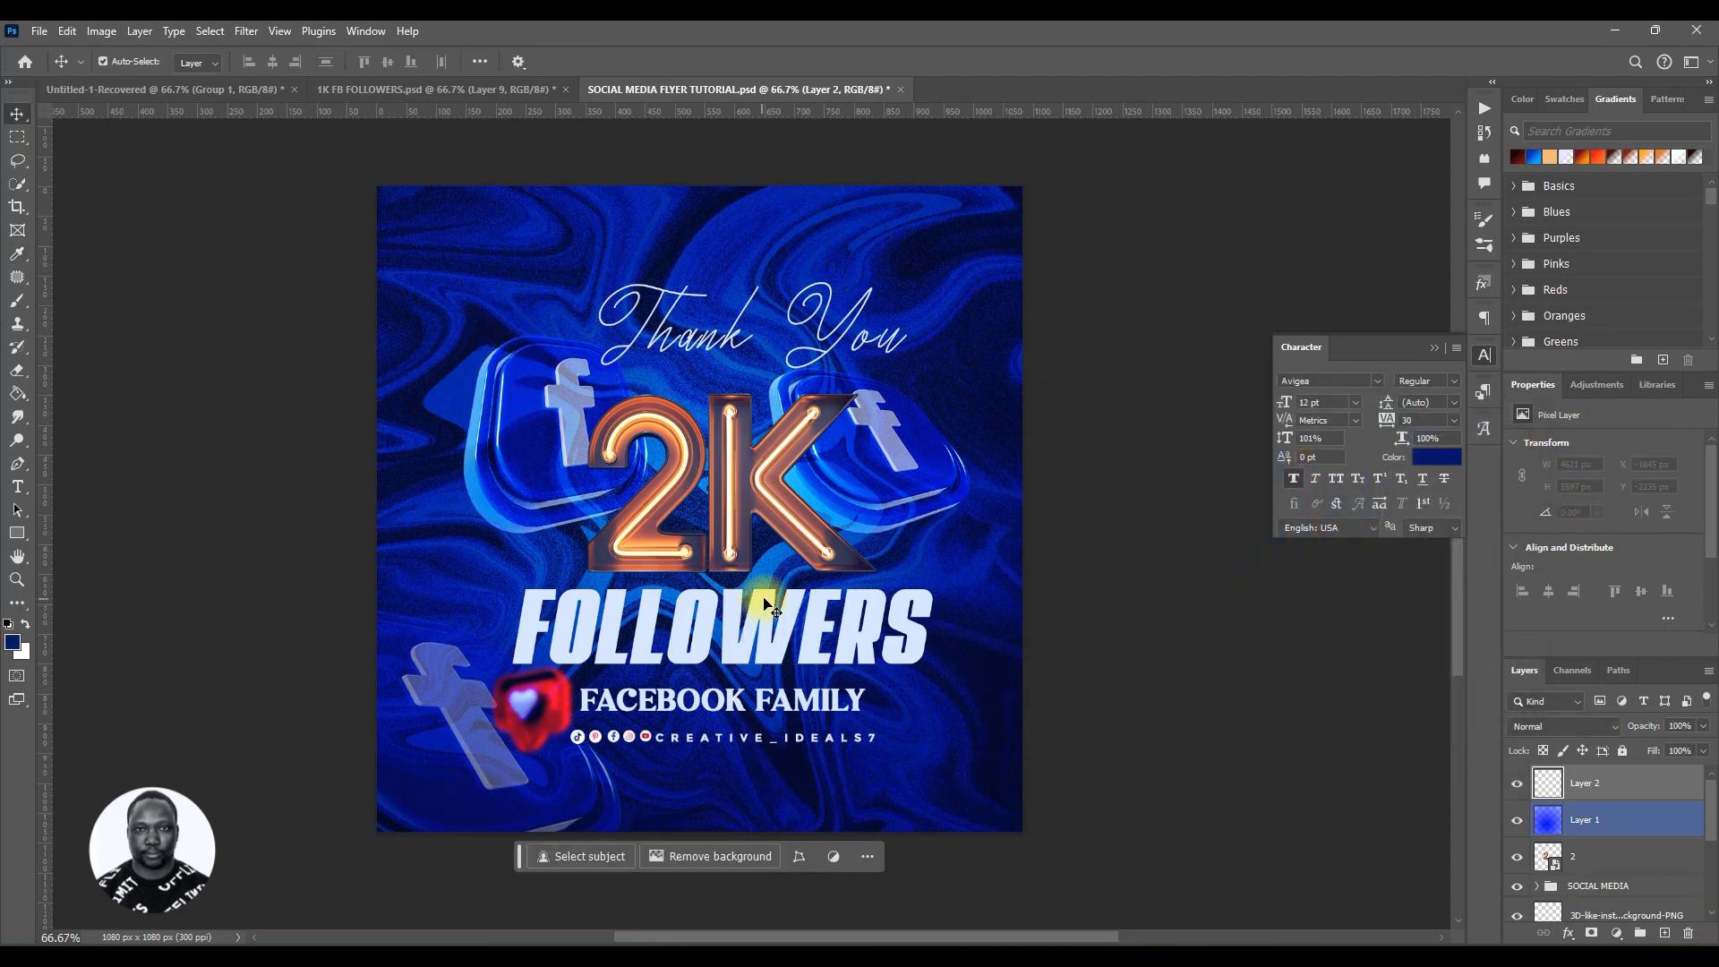
{"action": "left_click", "coordinate": [16, 303]}
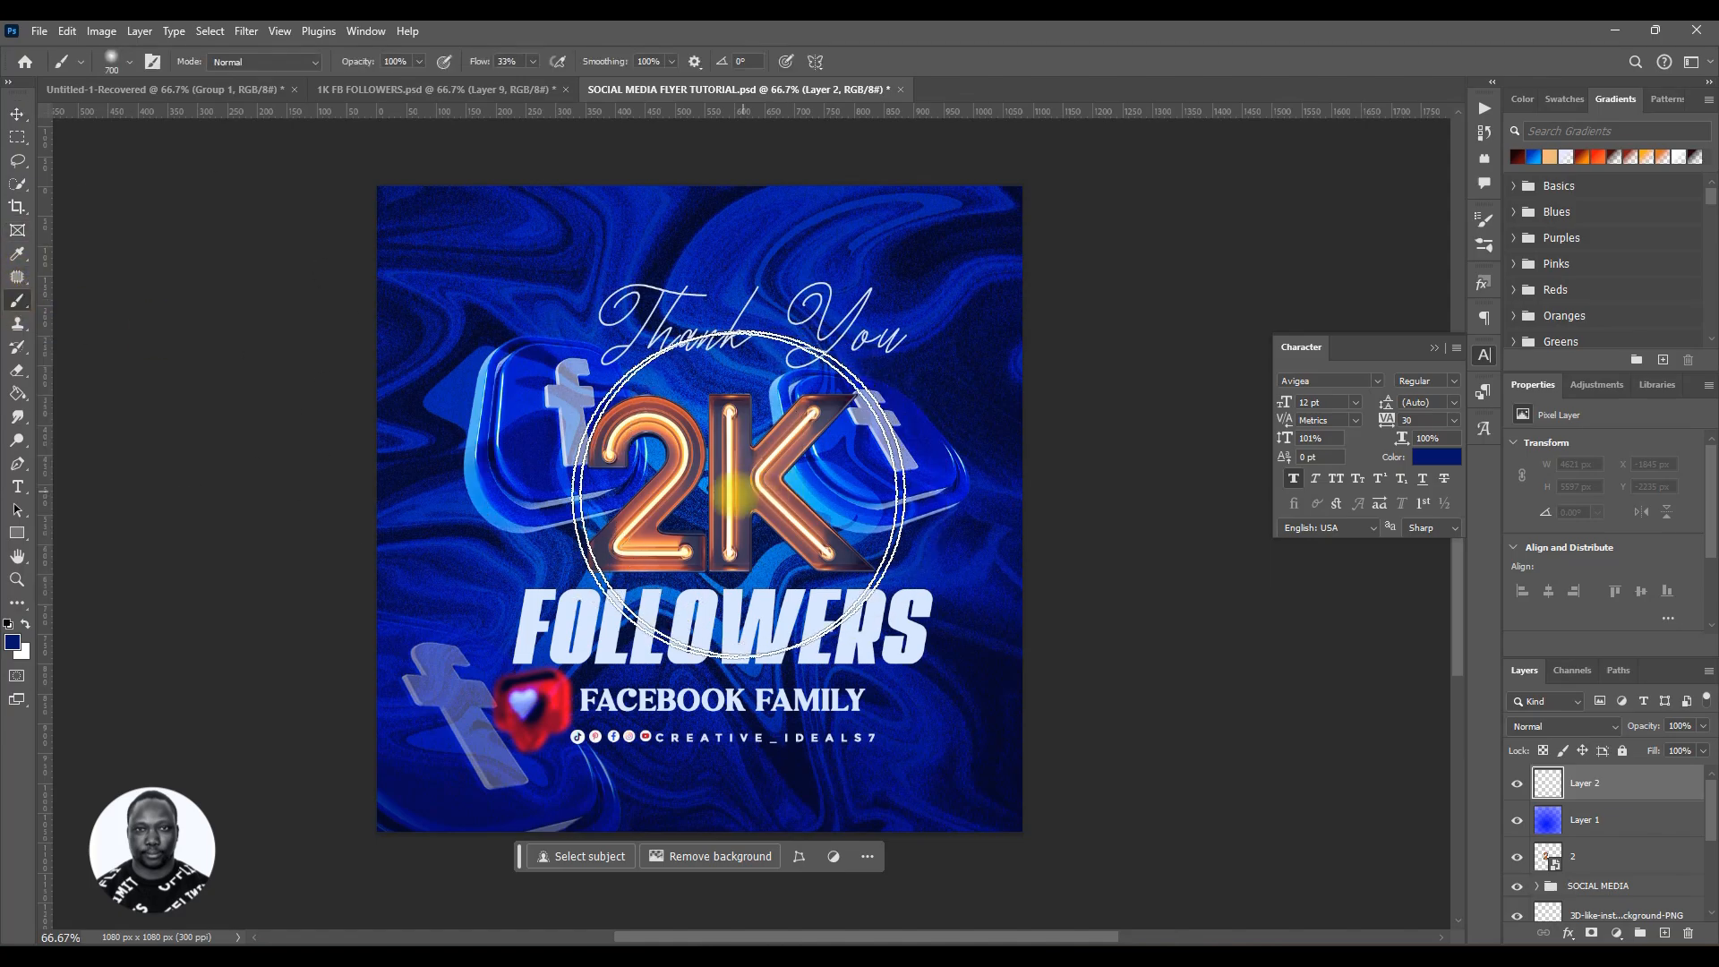
{"action": "key", "text": "bracketright"}
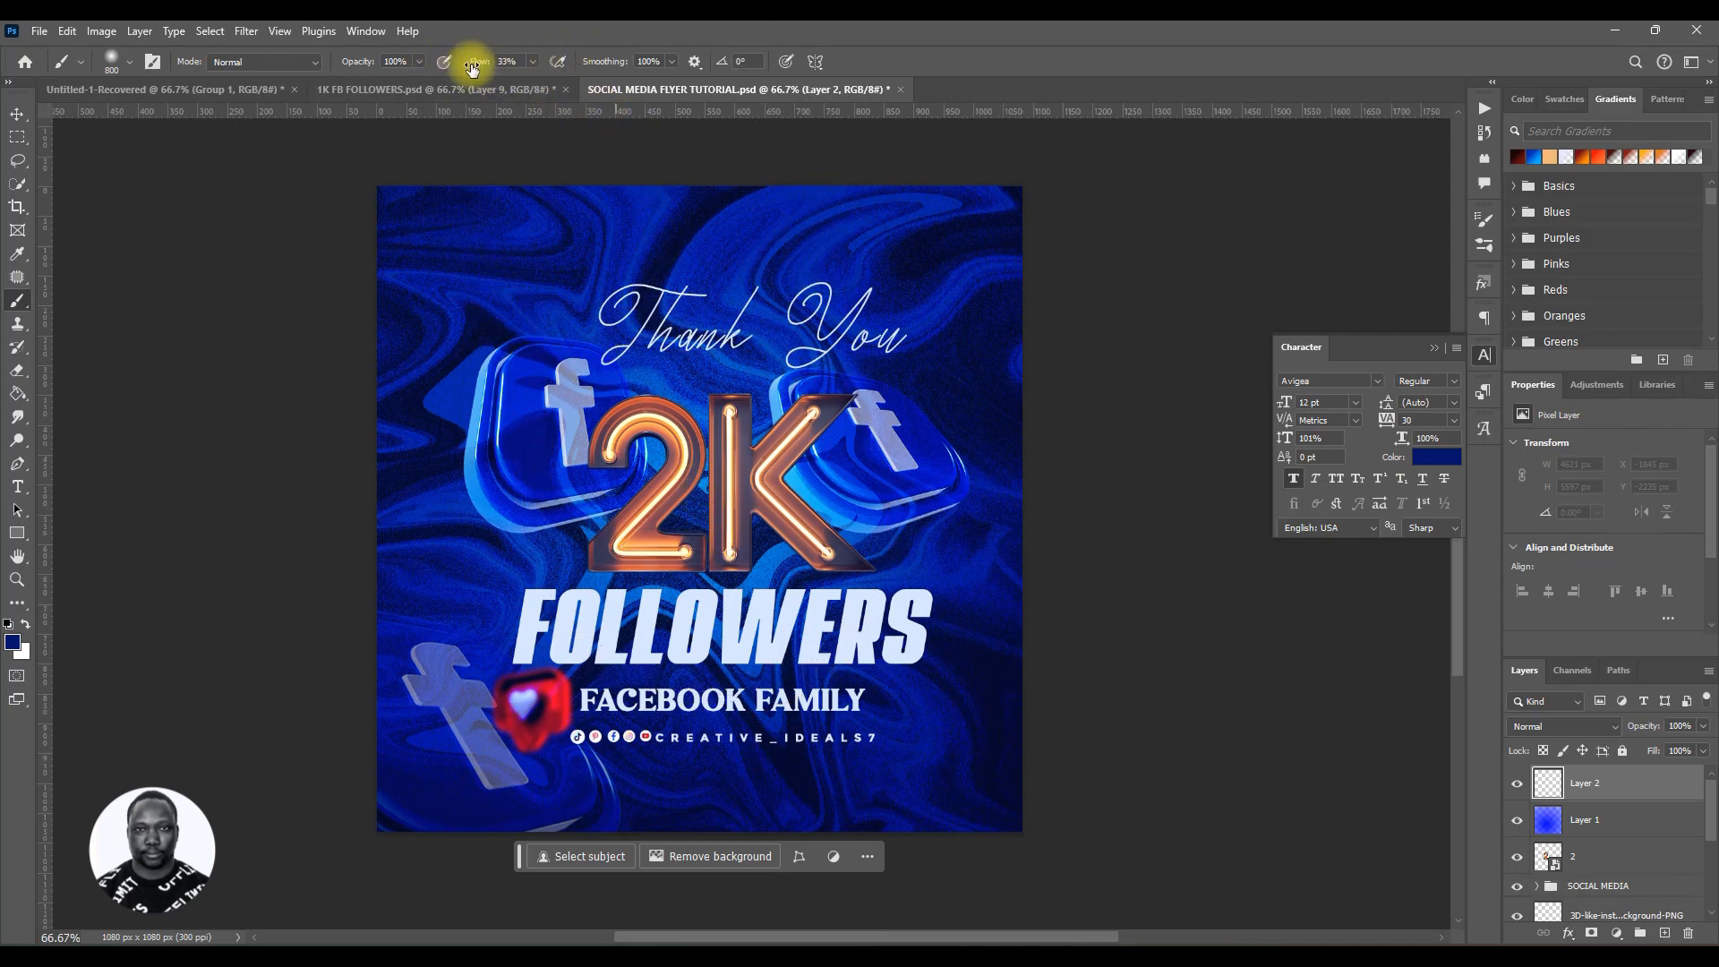
{"action": "left_click_drag", "start_coordinate": [483, 69], "coordinate": [683, 57]}
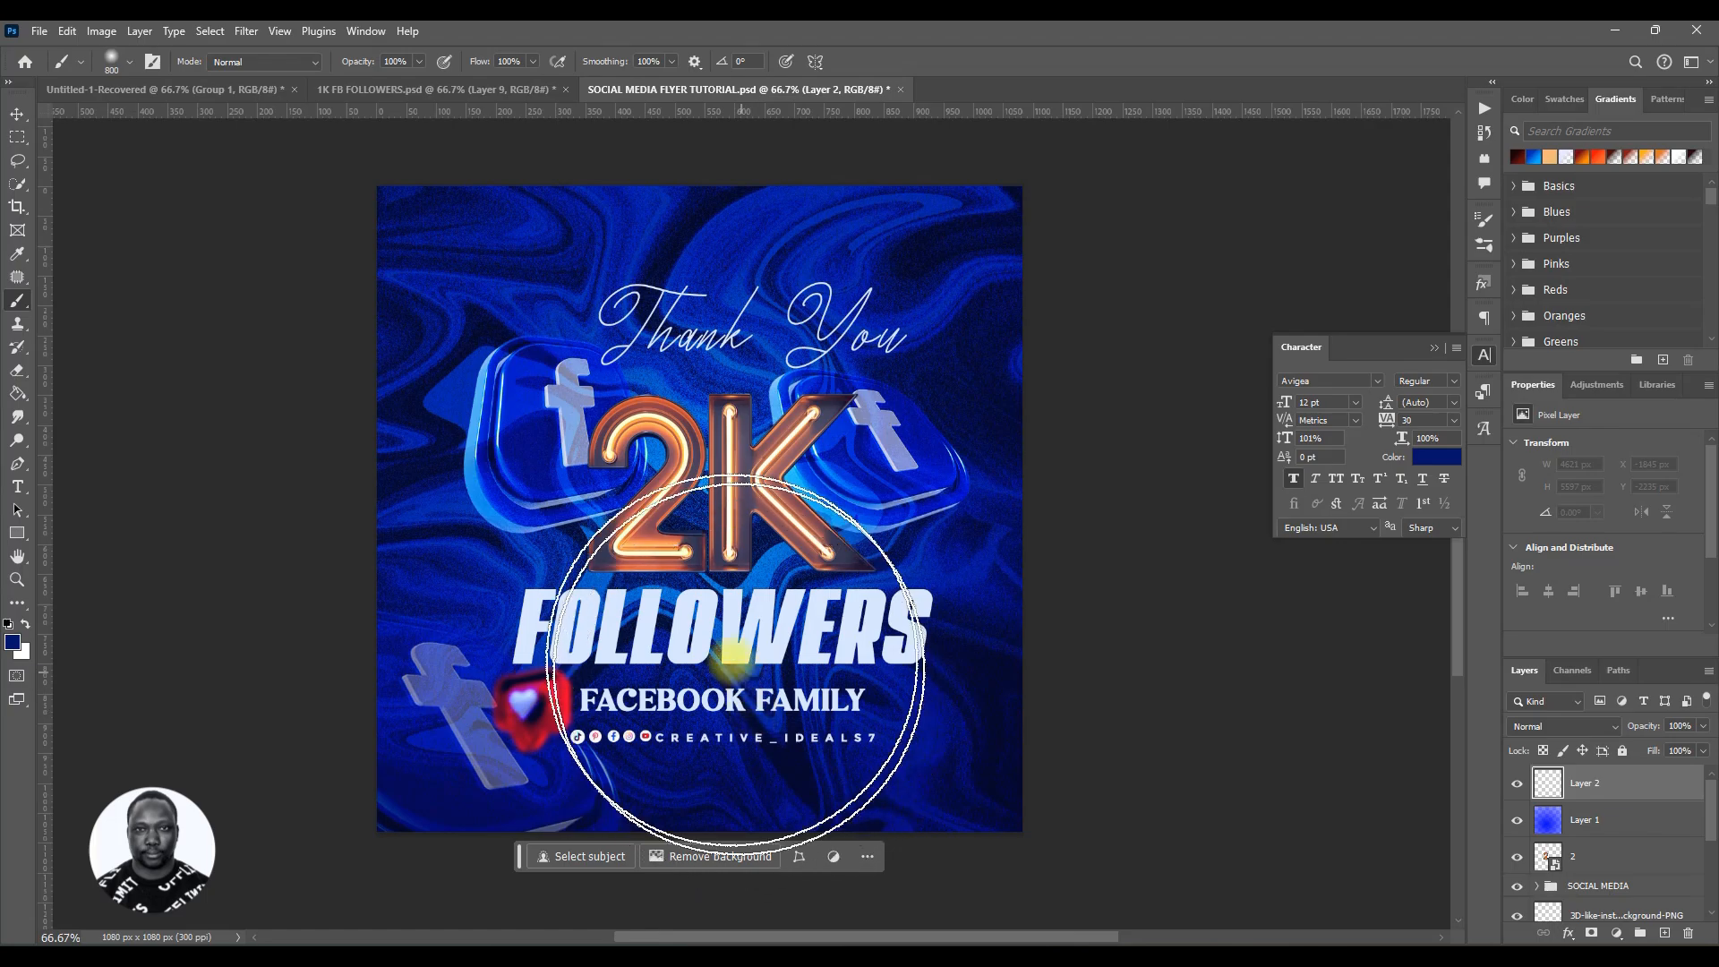
{"action": "left_click", "coordinate": [696, 526]}
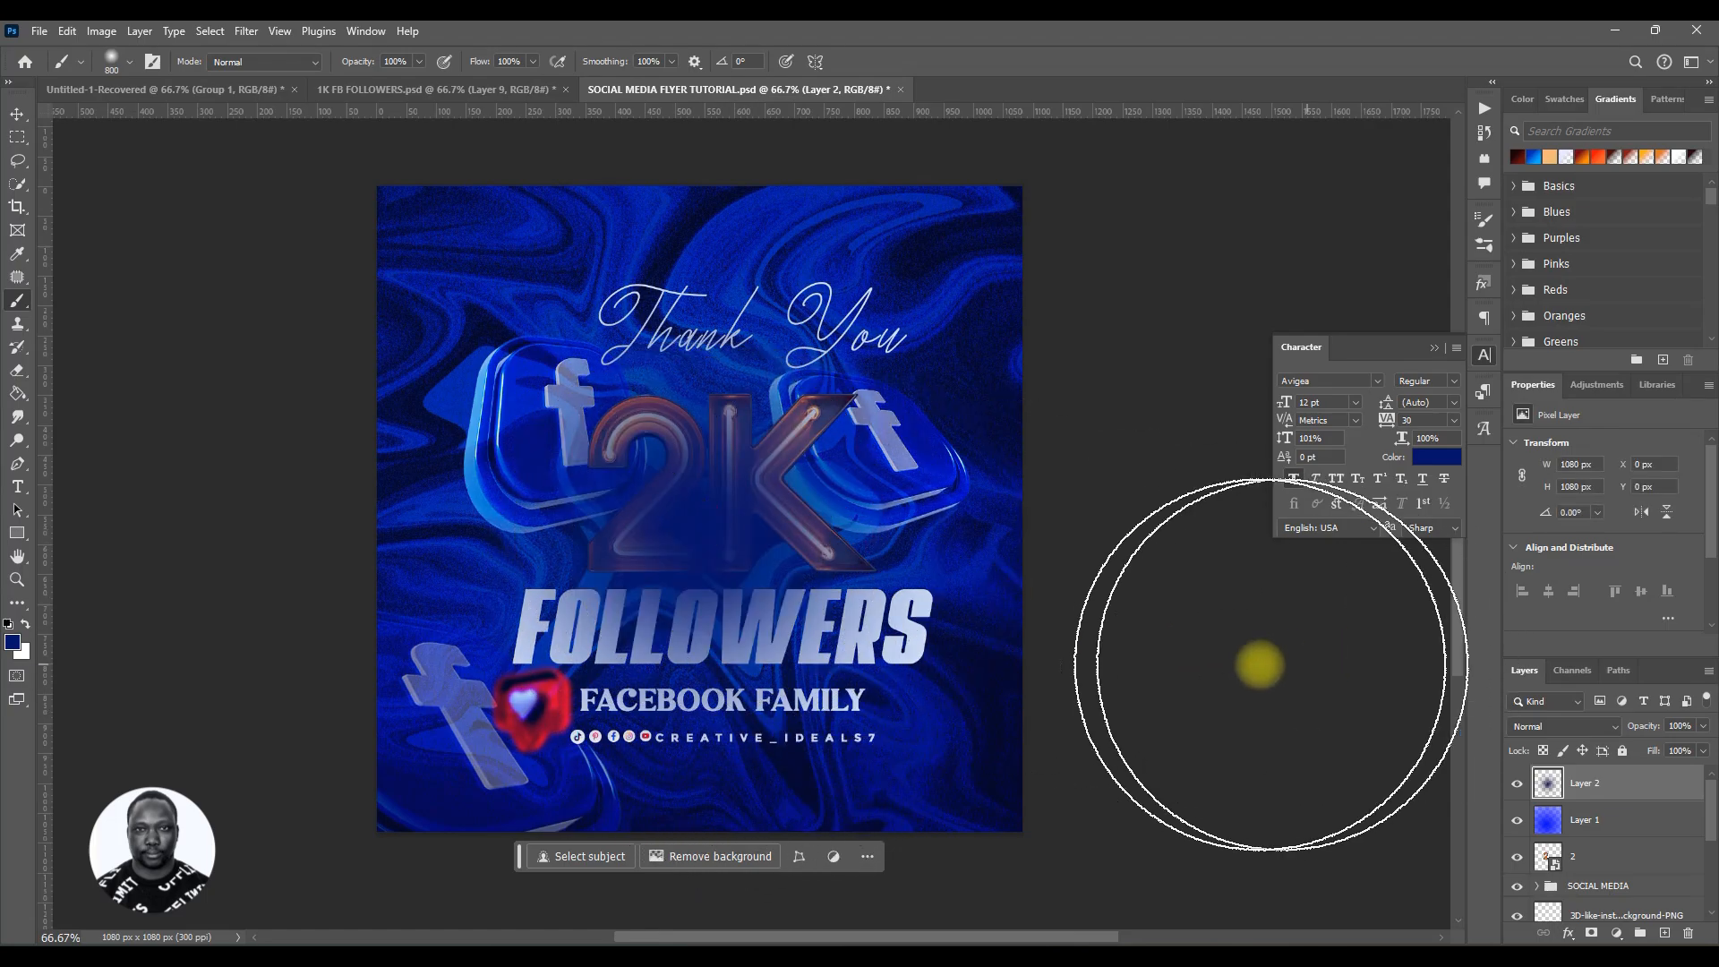
{"action": "left_click", "coordinate": [1044, 651]}
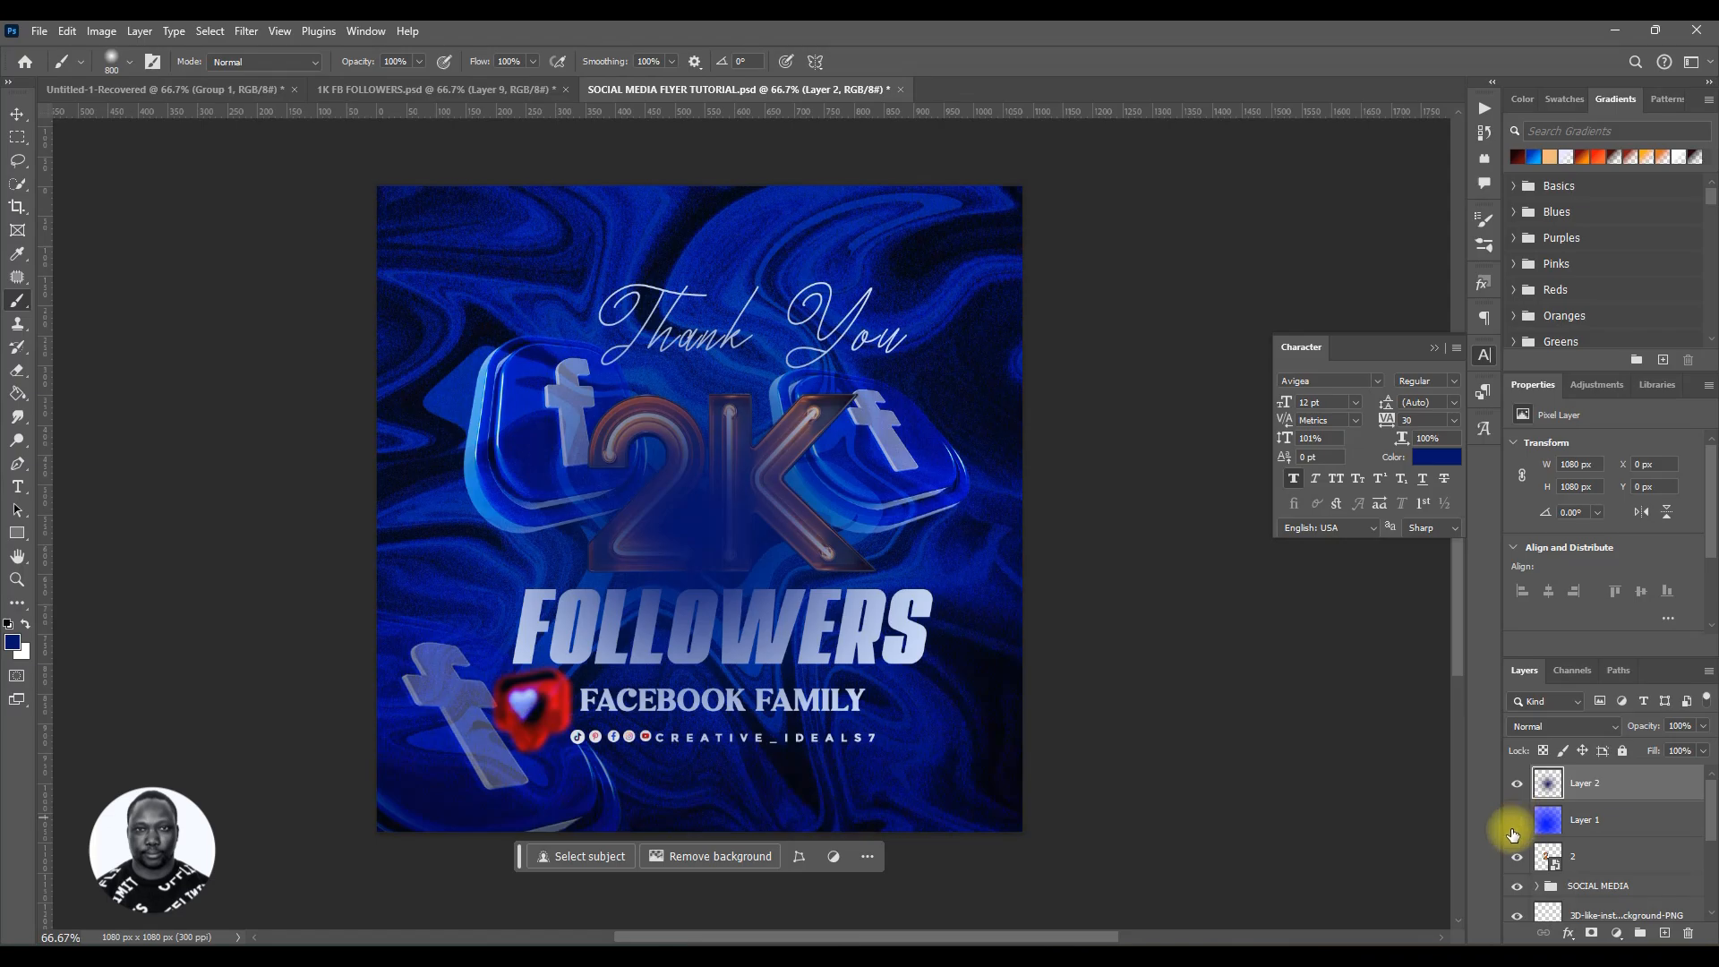
{"action": "left_click", "coordinate": [651, 430]}
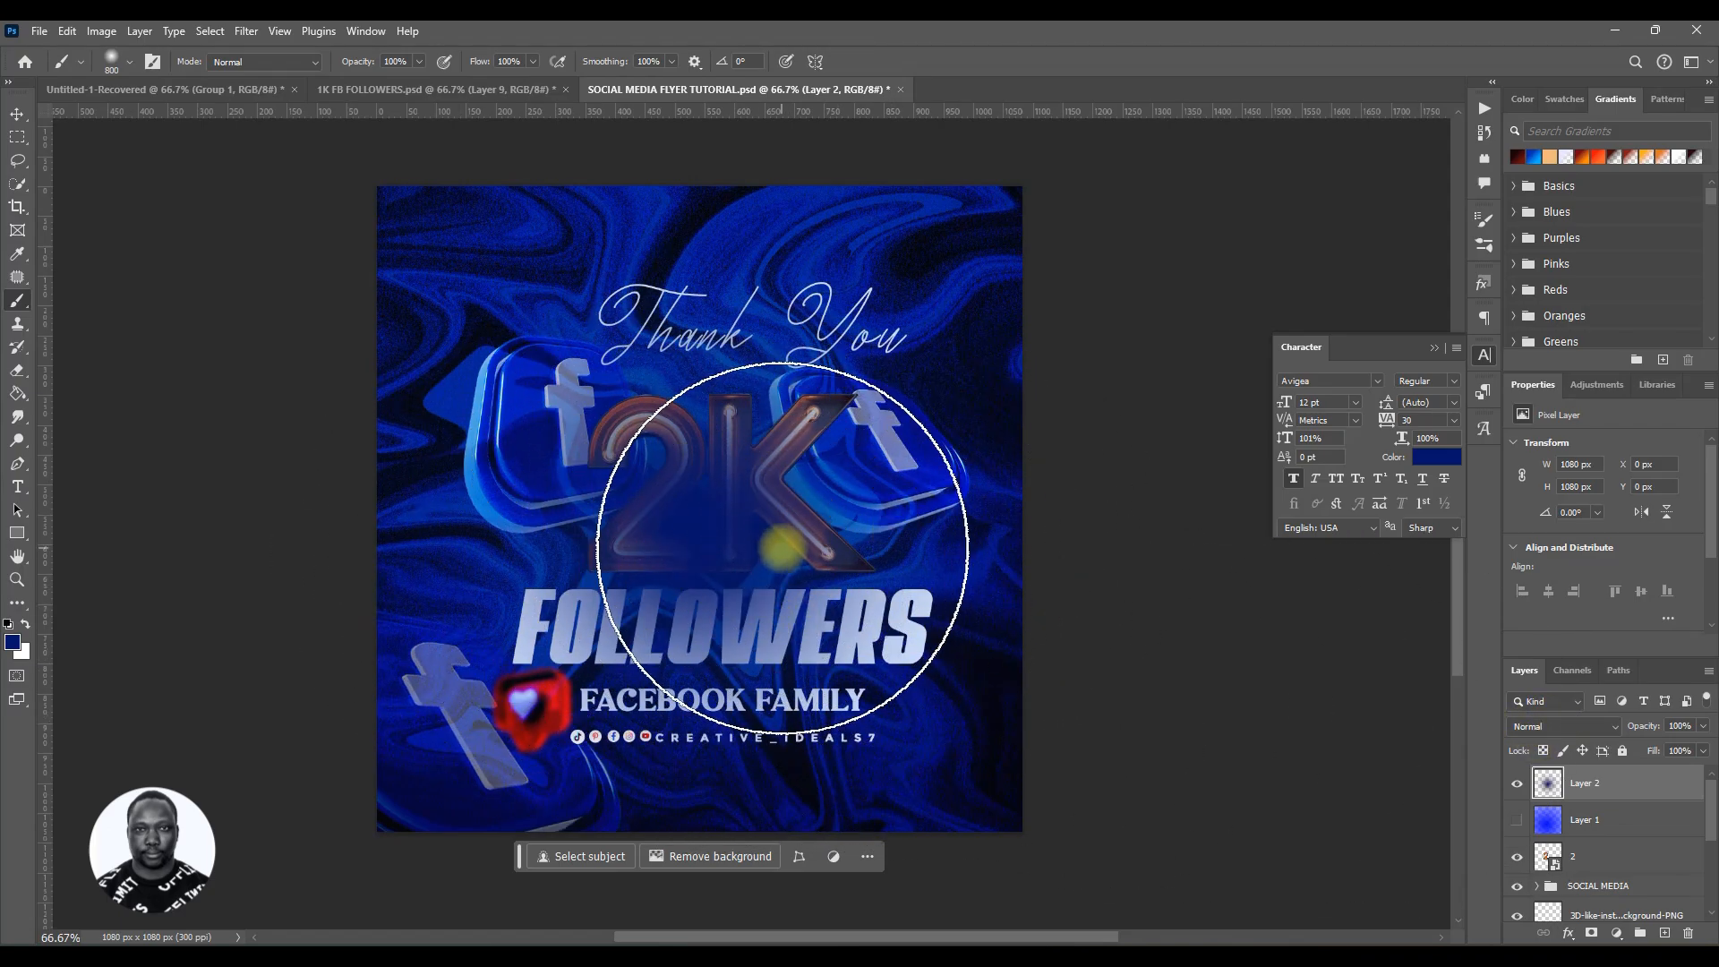
Step: Hide the dark blue painted layer
{"action": "left_click", "coordinate": [1555, 727]}
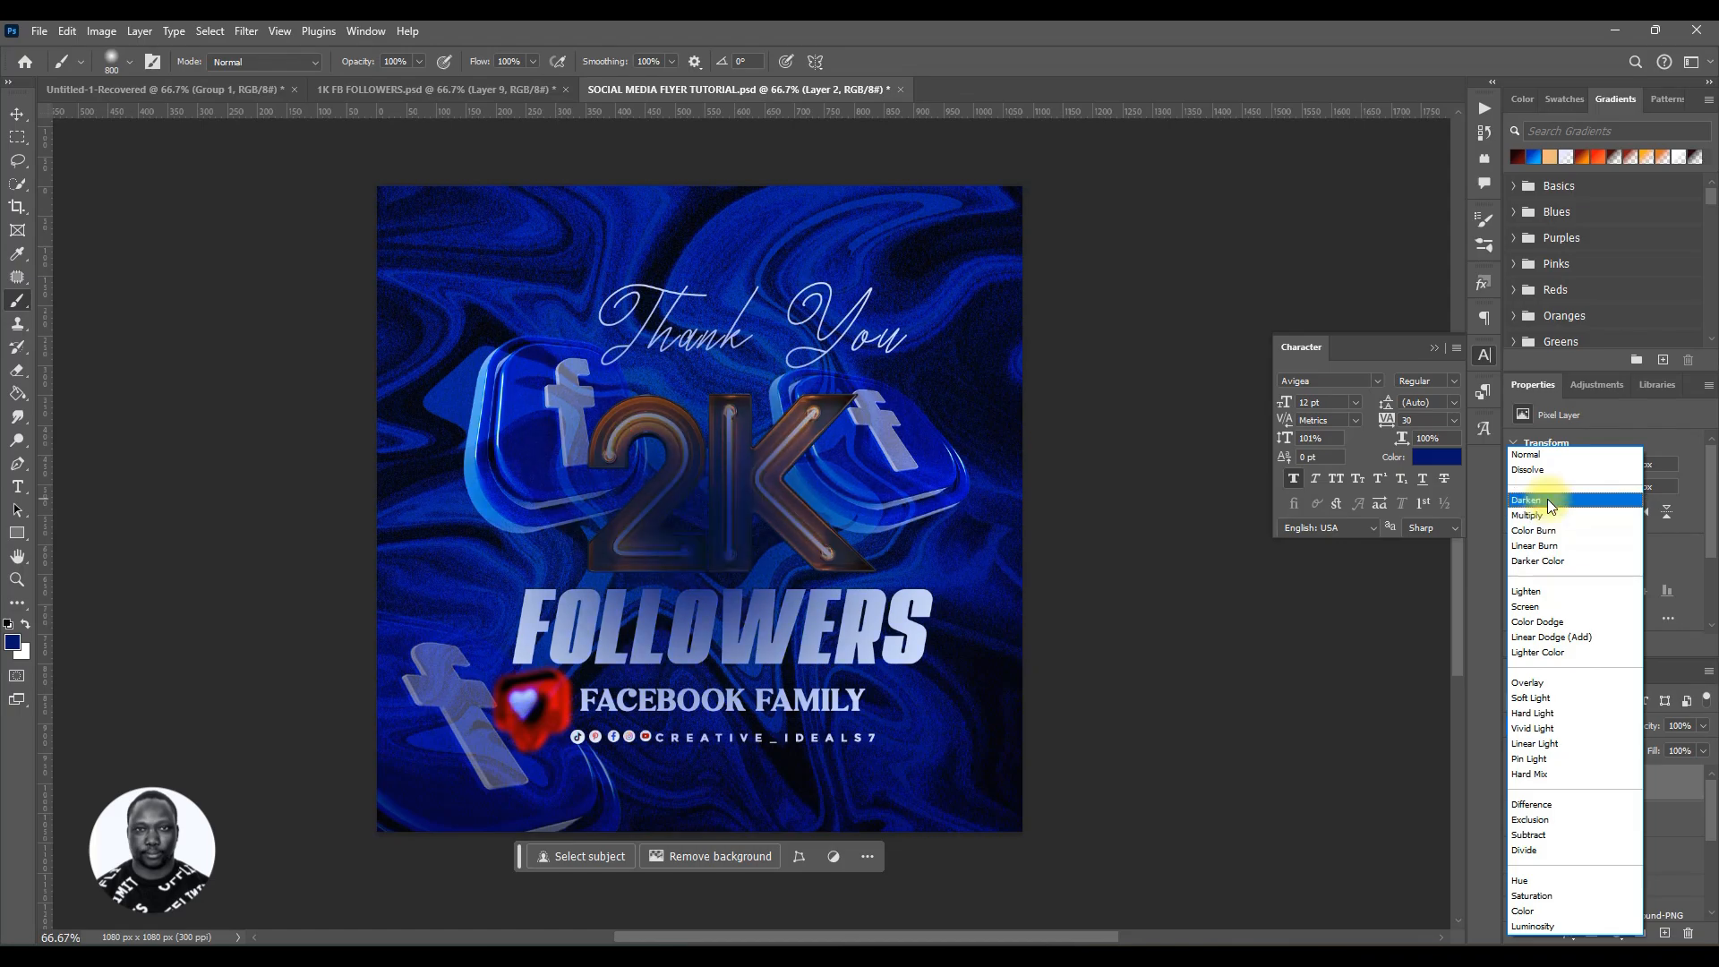
{"action": "left_click", "coordinate": [1668, 789]}
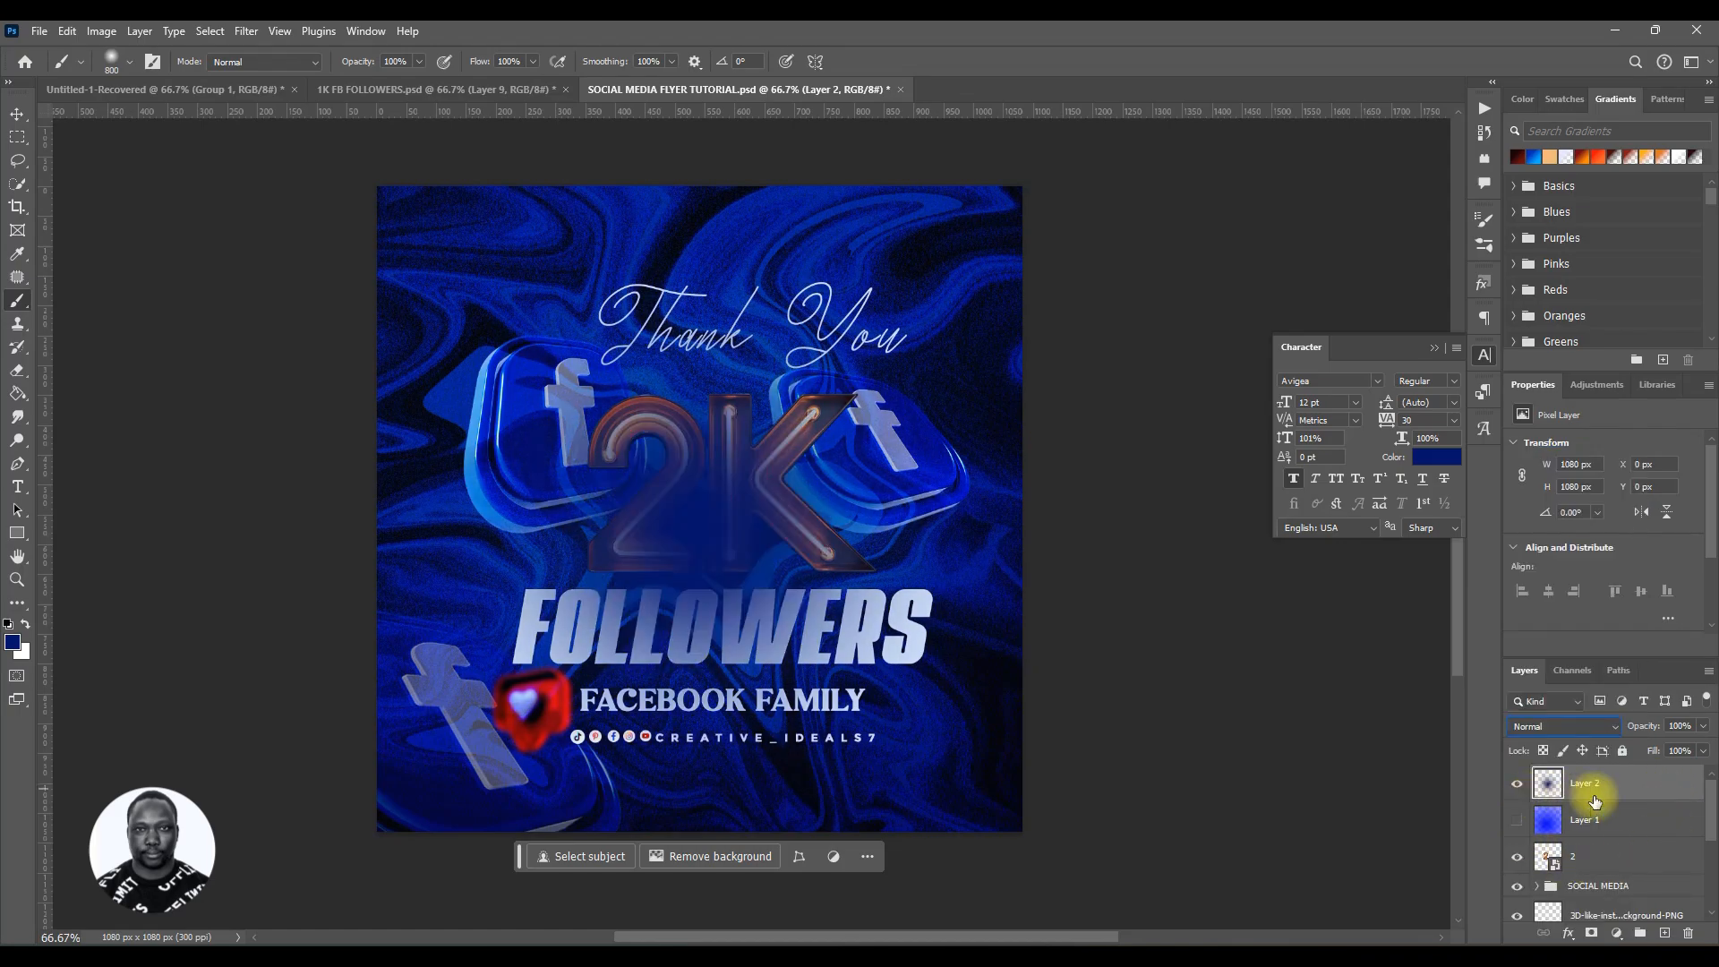
{"action": "left_click", "coordinate": [1514, 785]}
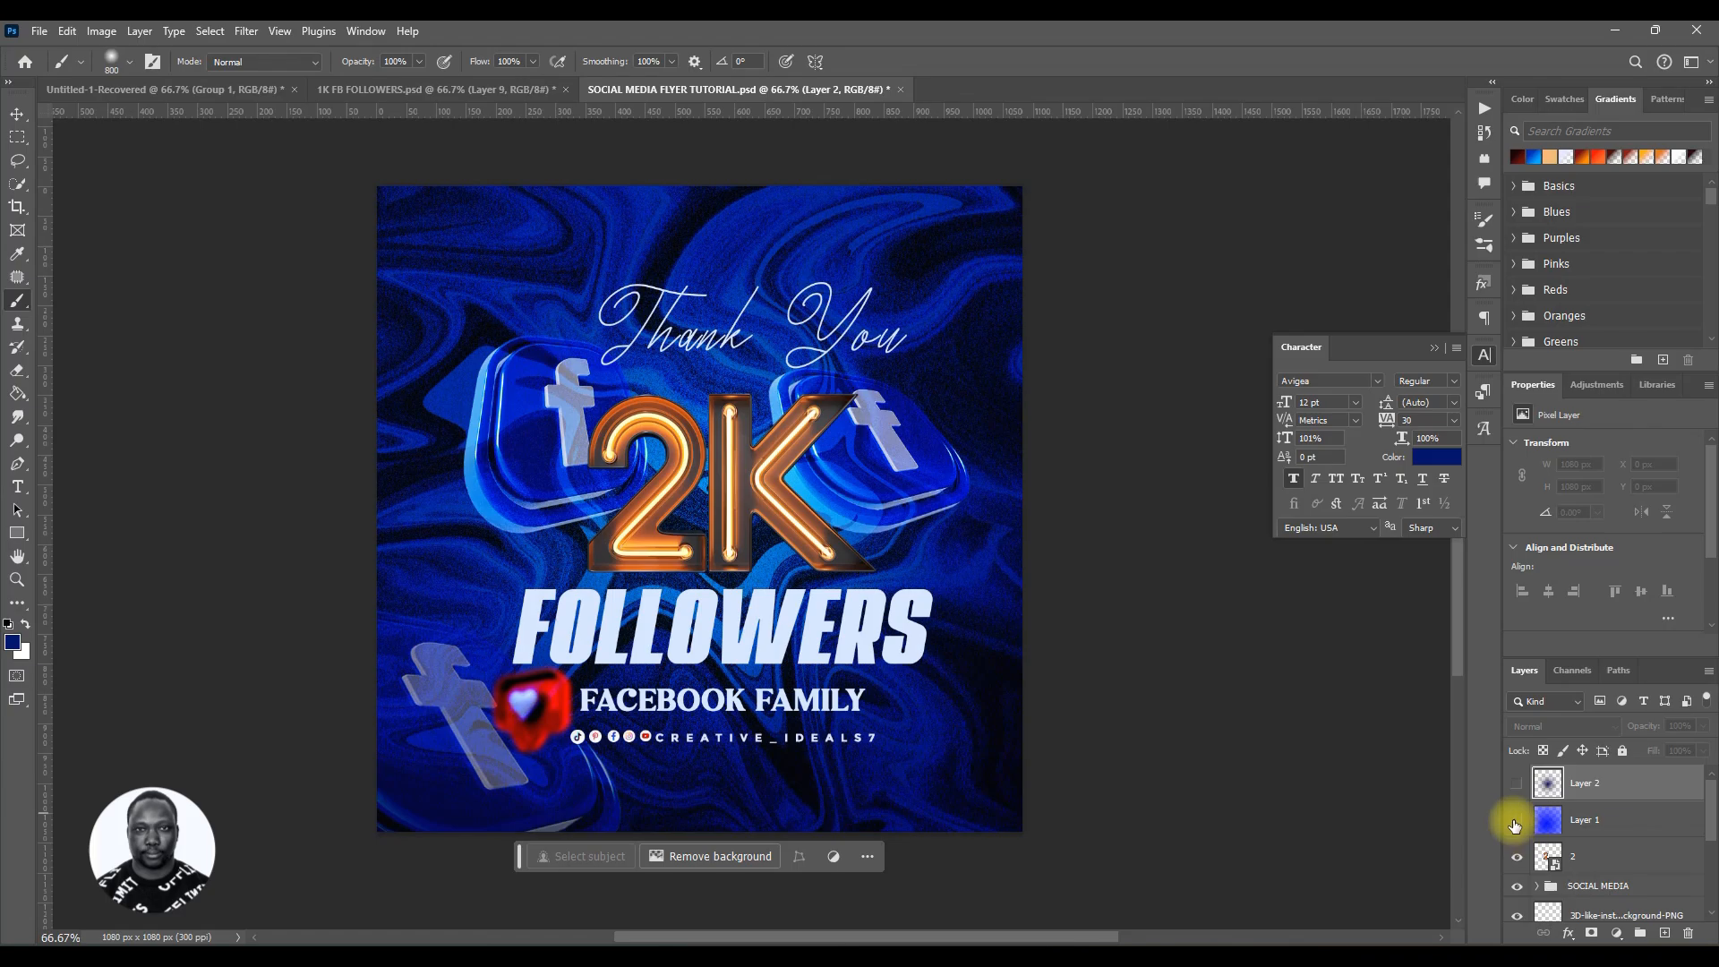
Step: Try nudging the FOLLOWERS text slightly and undo the move
{"action": "left_click", "coordinate": [1611, 817]}
{"action": "key", "text": "v"}
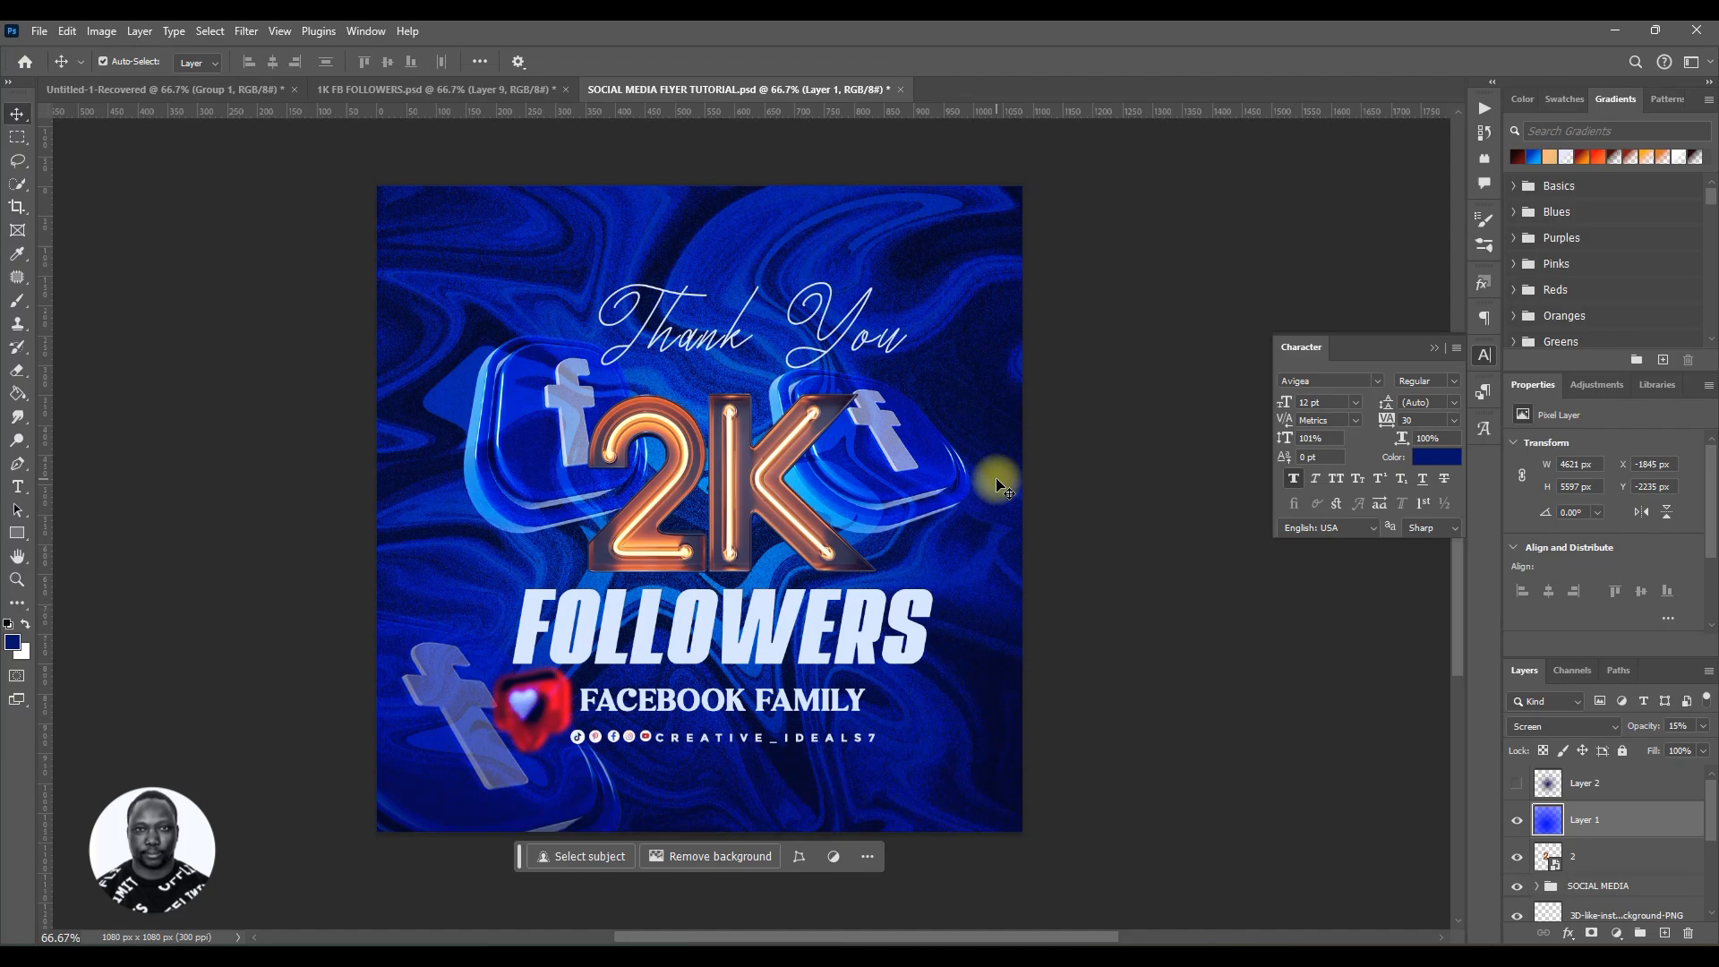
{"action": "left_click", "coordinate": [1514, 822]}
{"action": "left_click", "coordinate": [765, 656]}
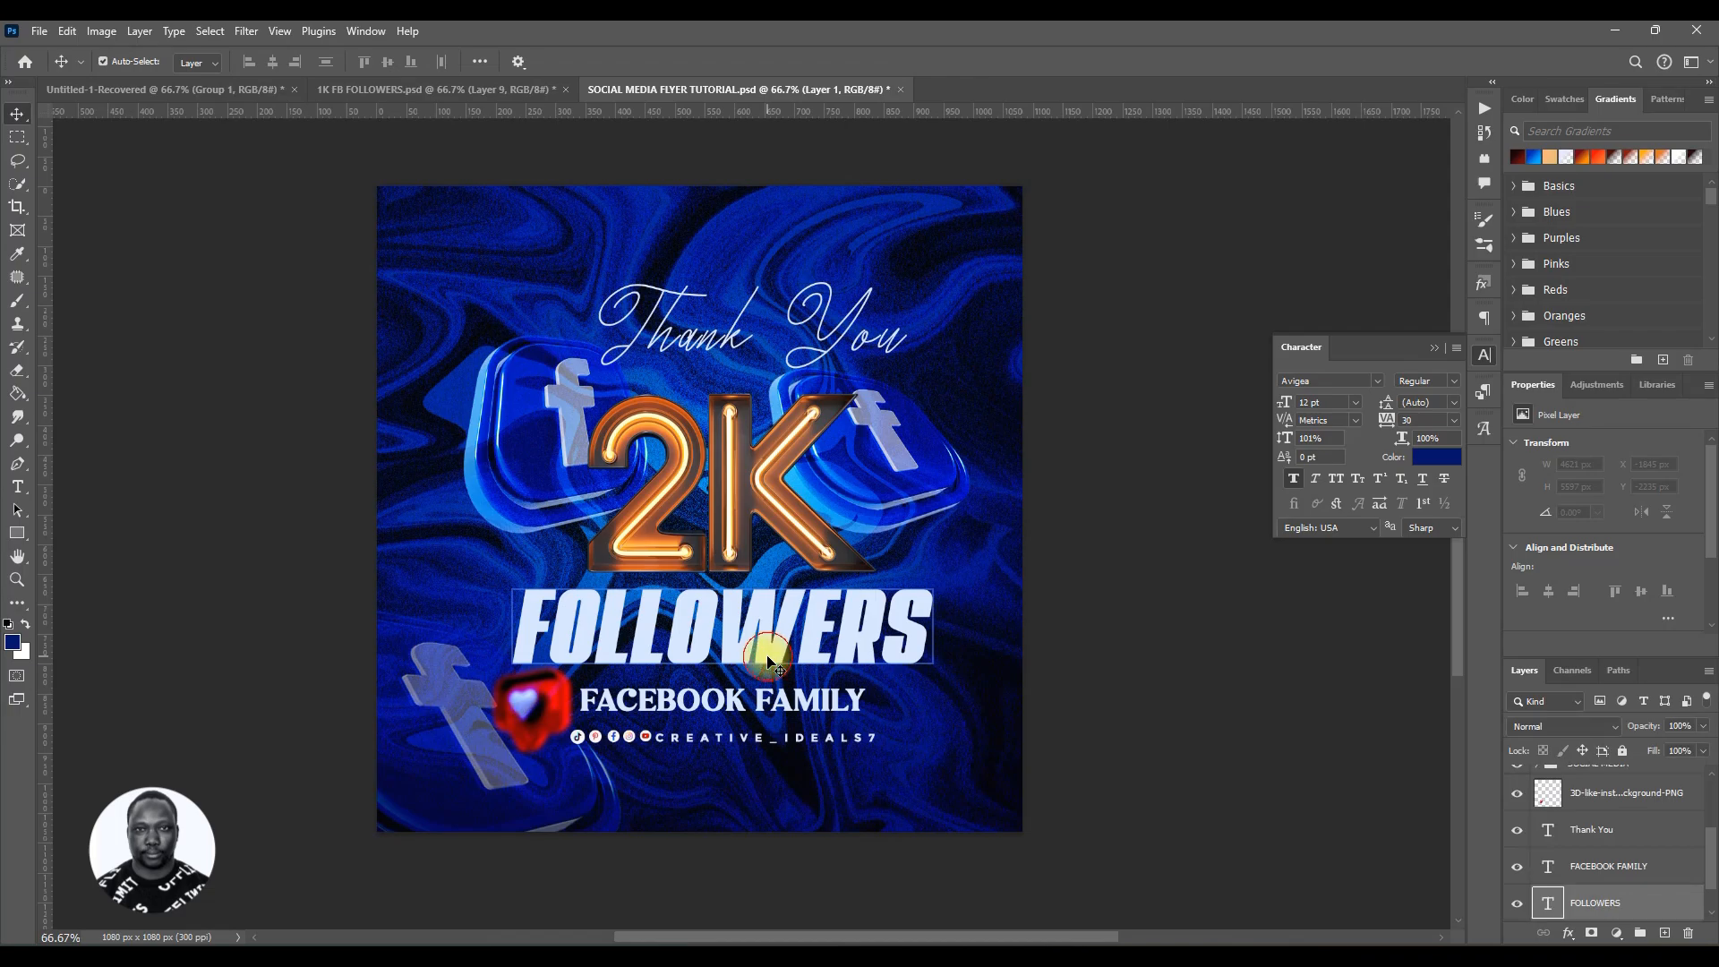
{"action": "left_click_drag", "start_coordinate": [767, 659], "coordinate": [768, 655]}
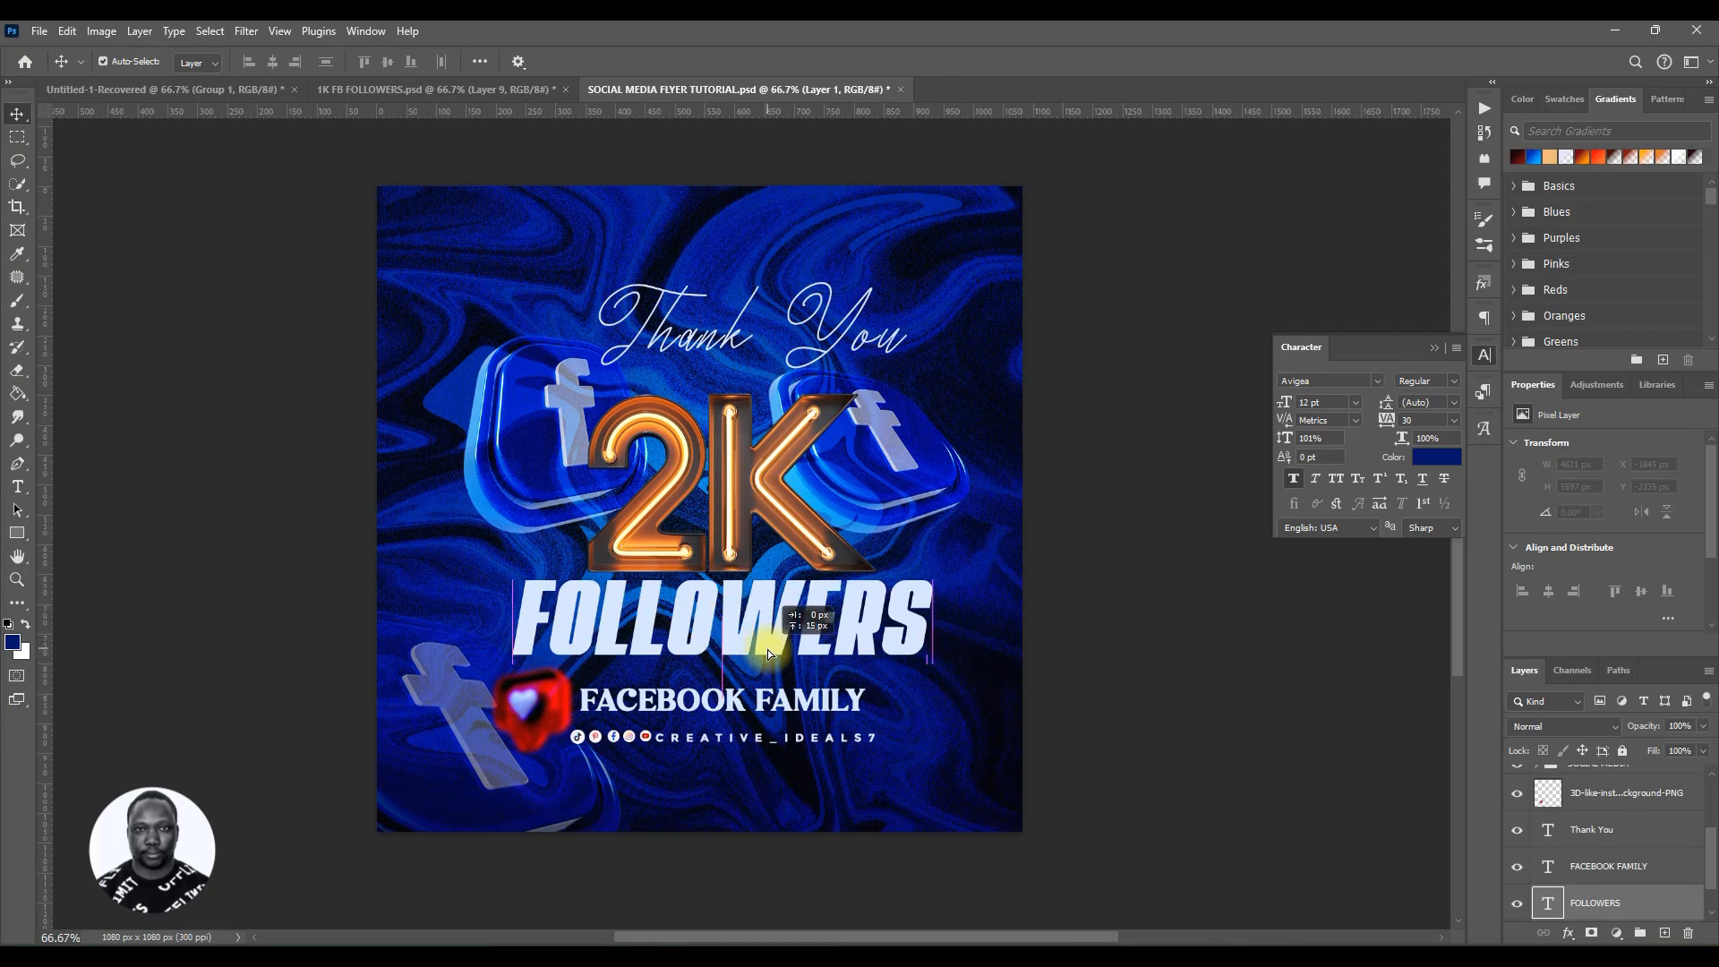
{"action": "left_click_drag", "start_coordinate": [766, 649], "coordinate": [766, 648]}
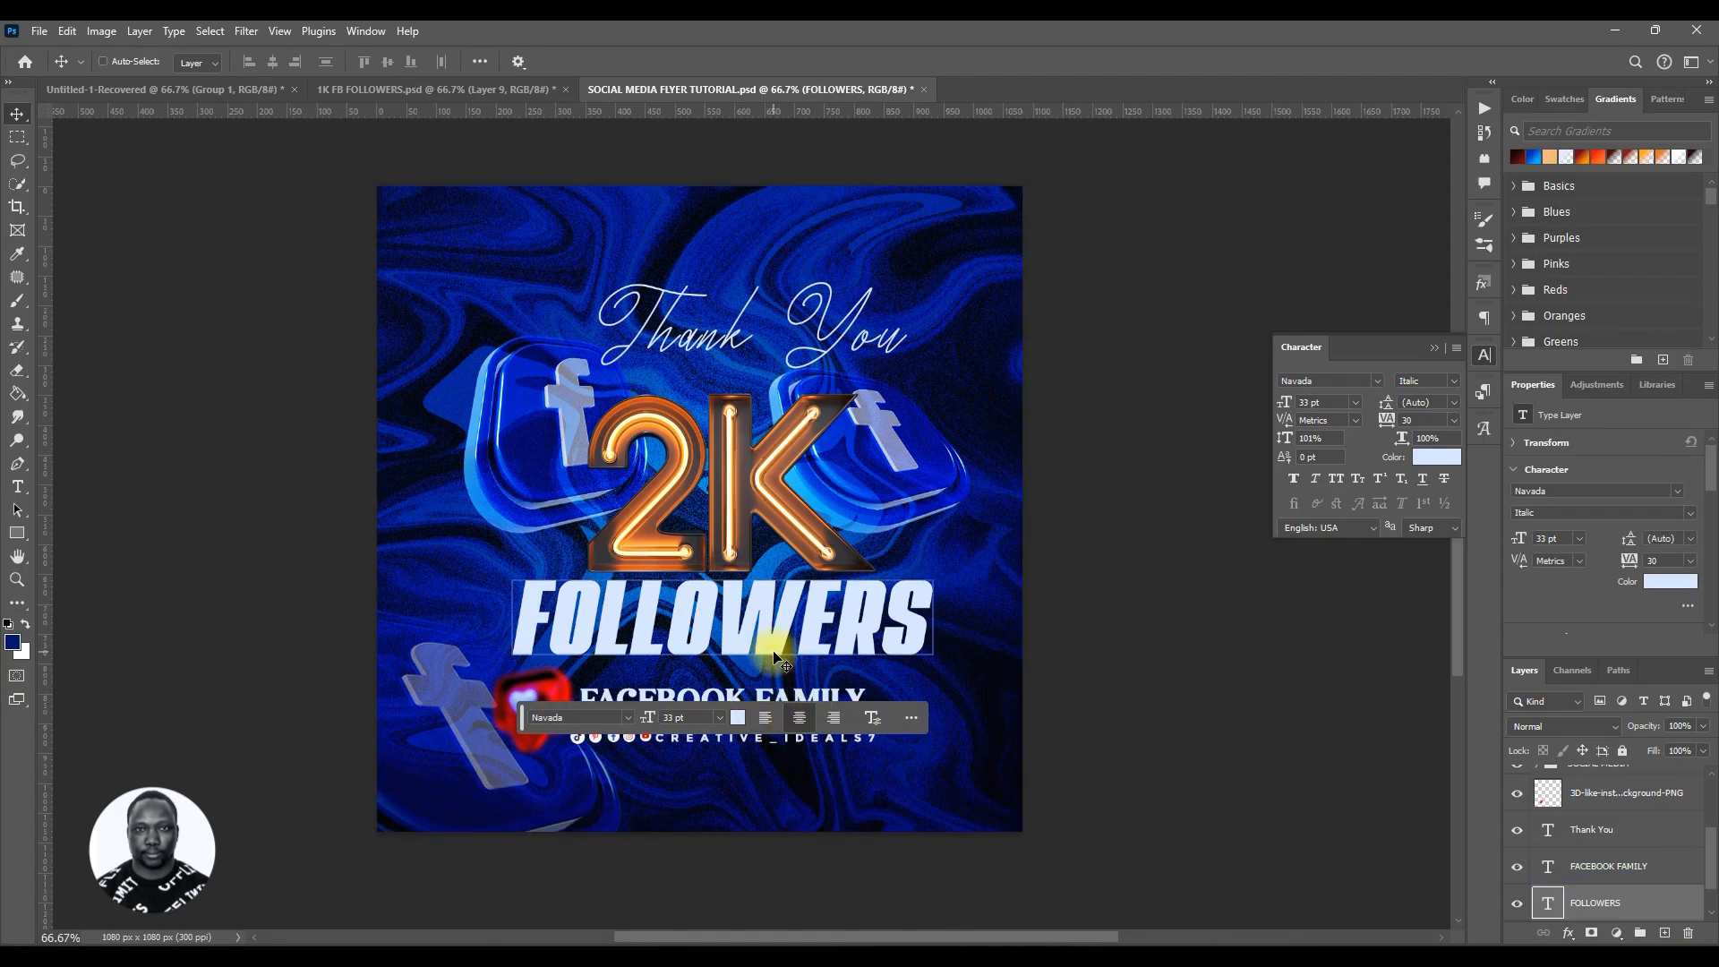
{"action": "key", "text": "ctrl+z"}
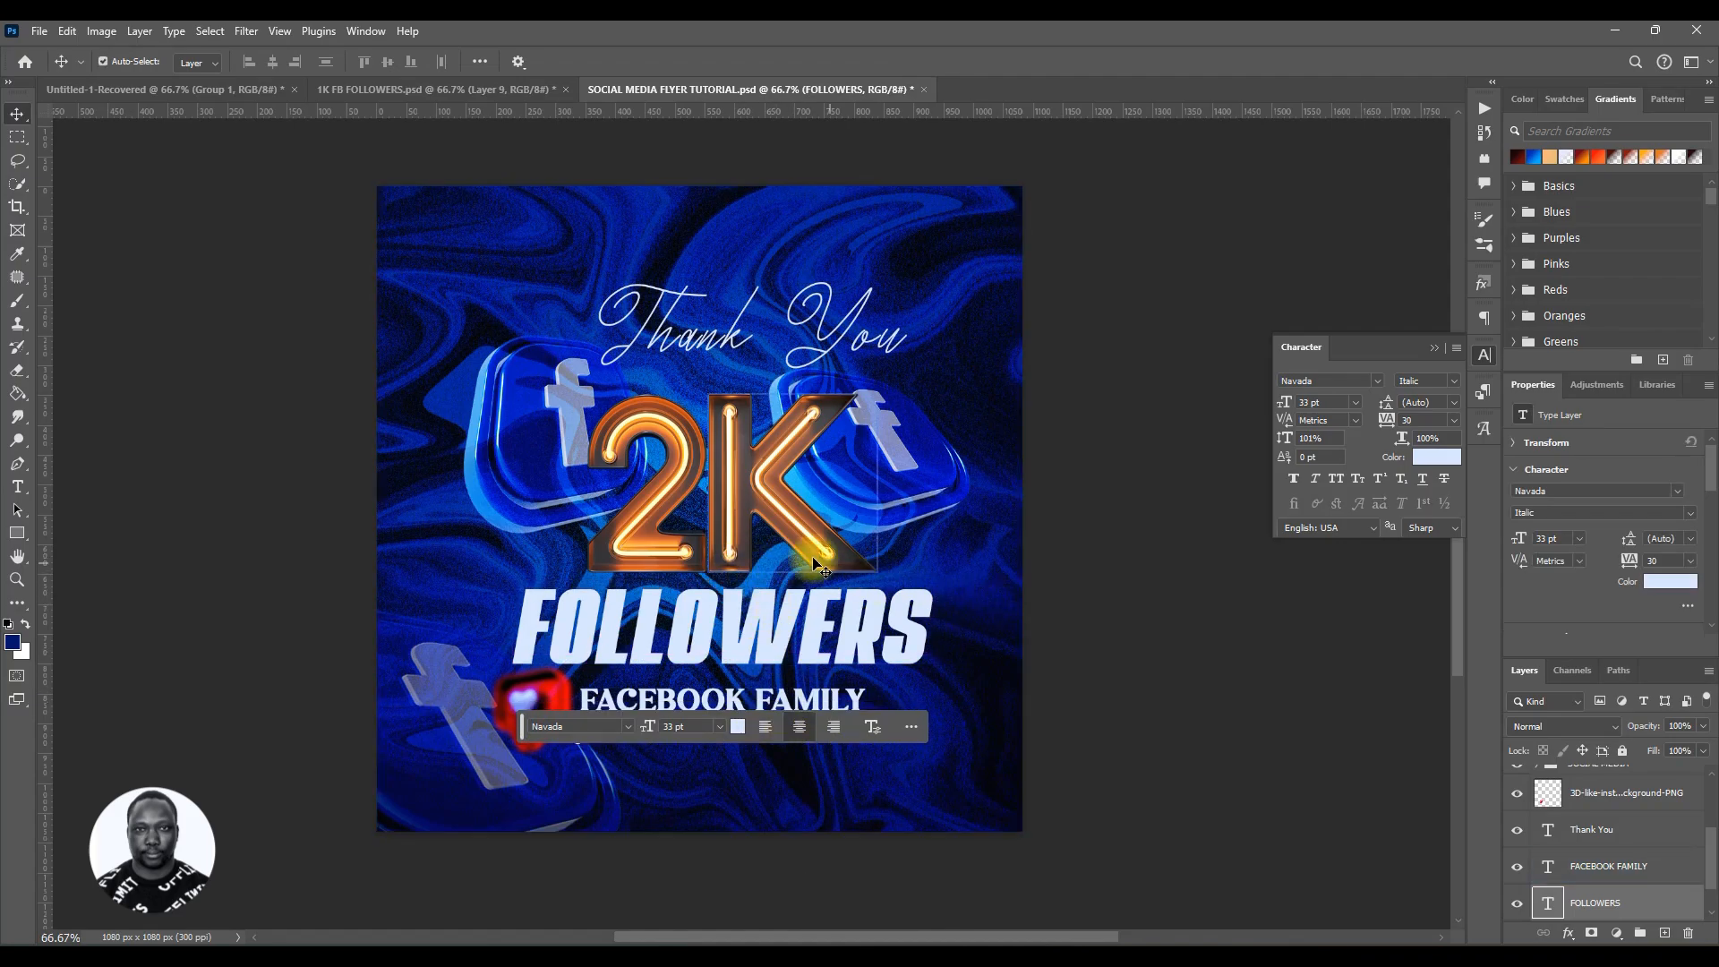
{"action": "left_click", "coordinate": [814, 564]}
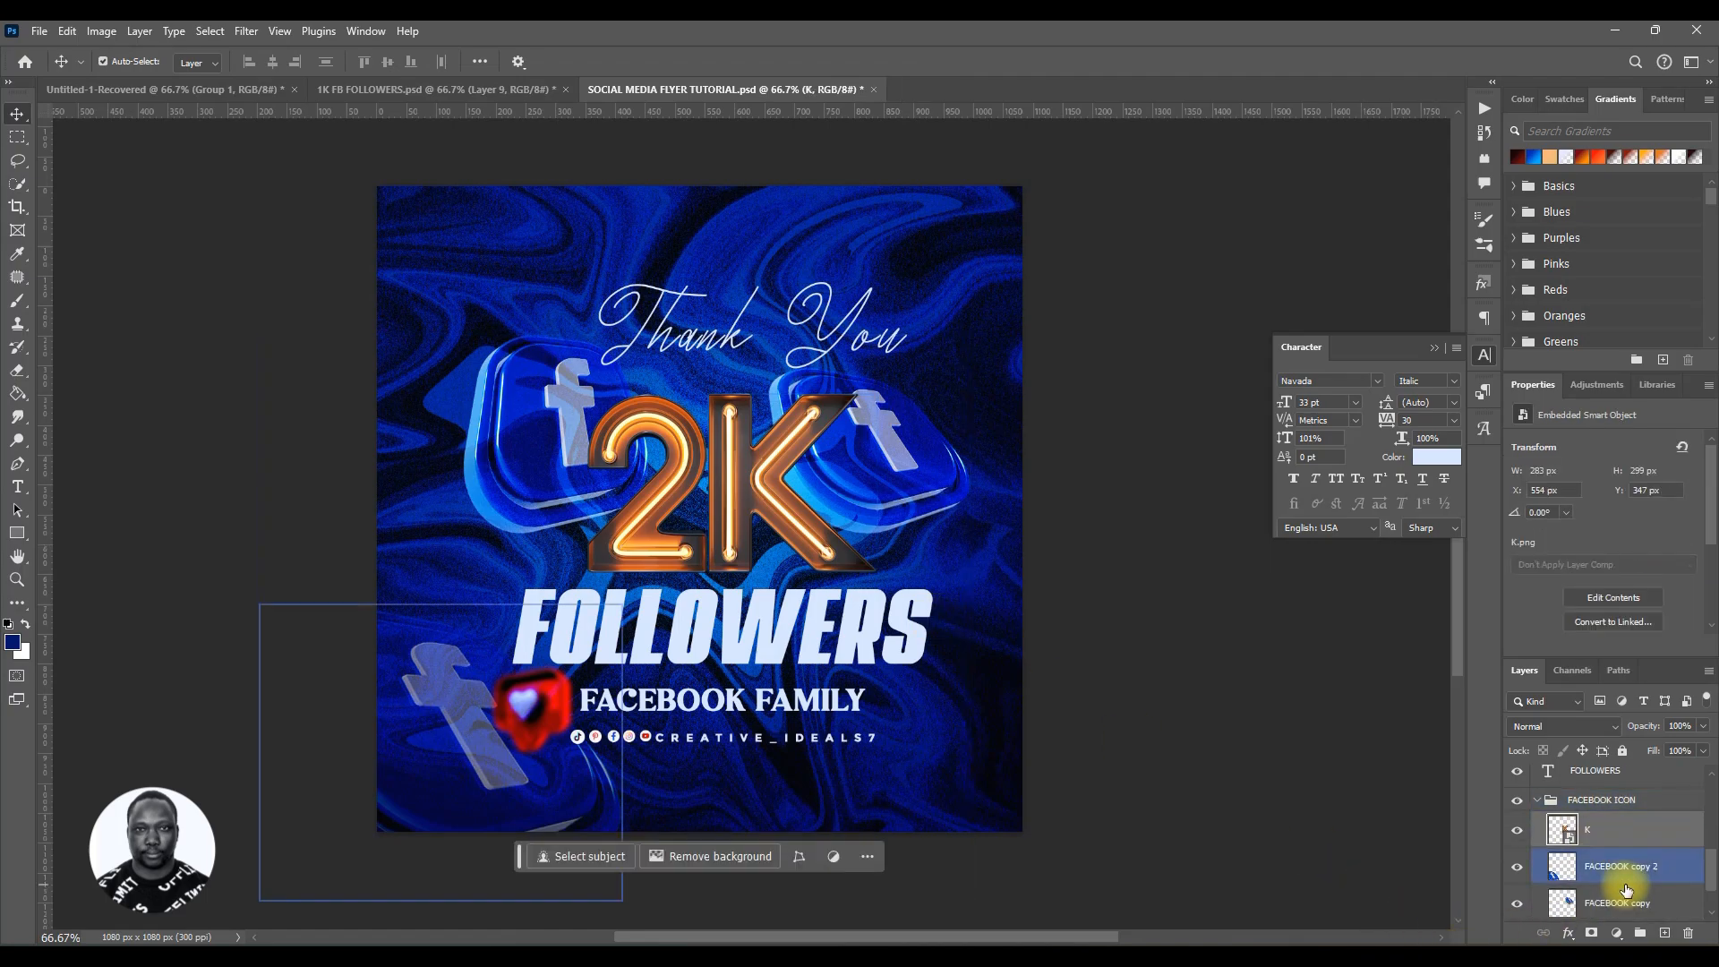
Step: Browse the layer stack to locate the Facebook icon and 2K layers
{"action": "scroll", "coordinate": [1637, 861], "scroll_direction": "up", "scroll_amount": 2}
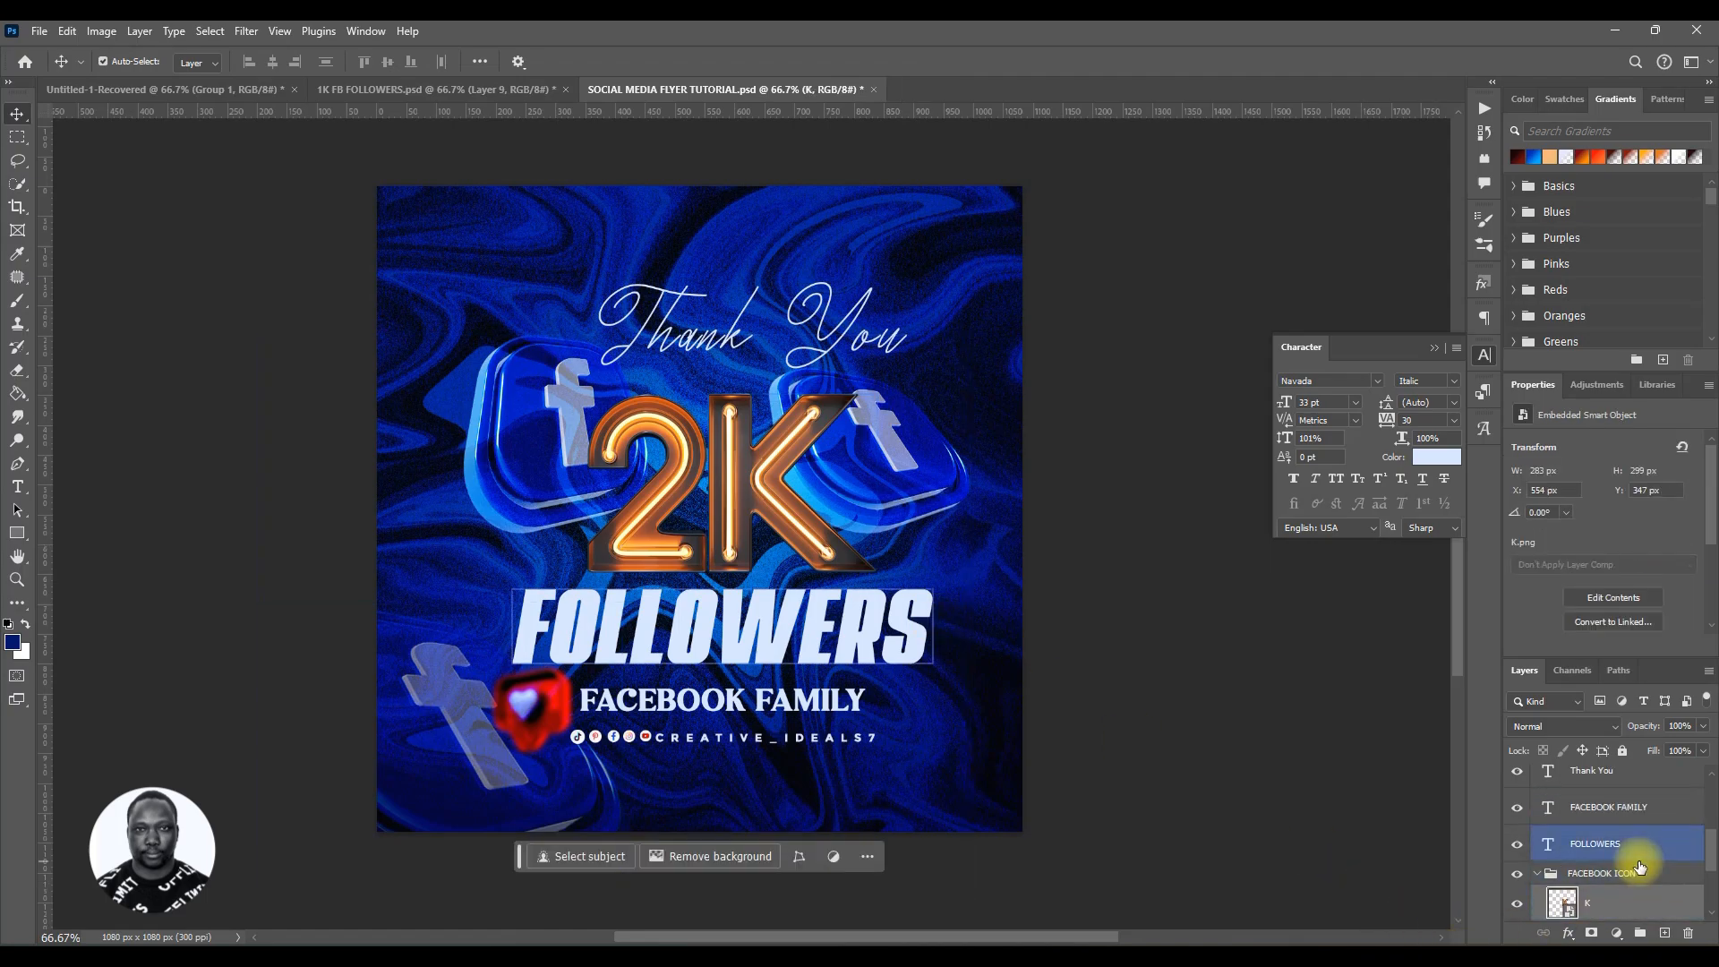
{"action": "scroll", "coordinate": [1639, 866], "scroll_direction": "down", "scroll_amount": 1}
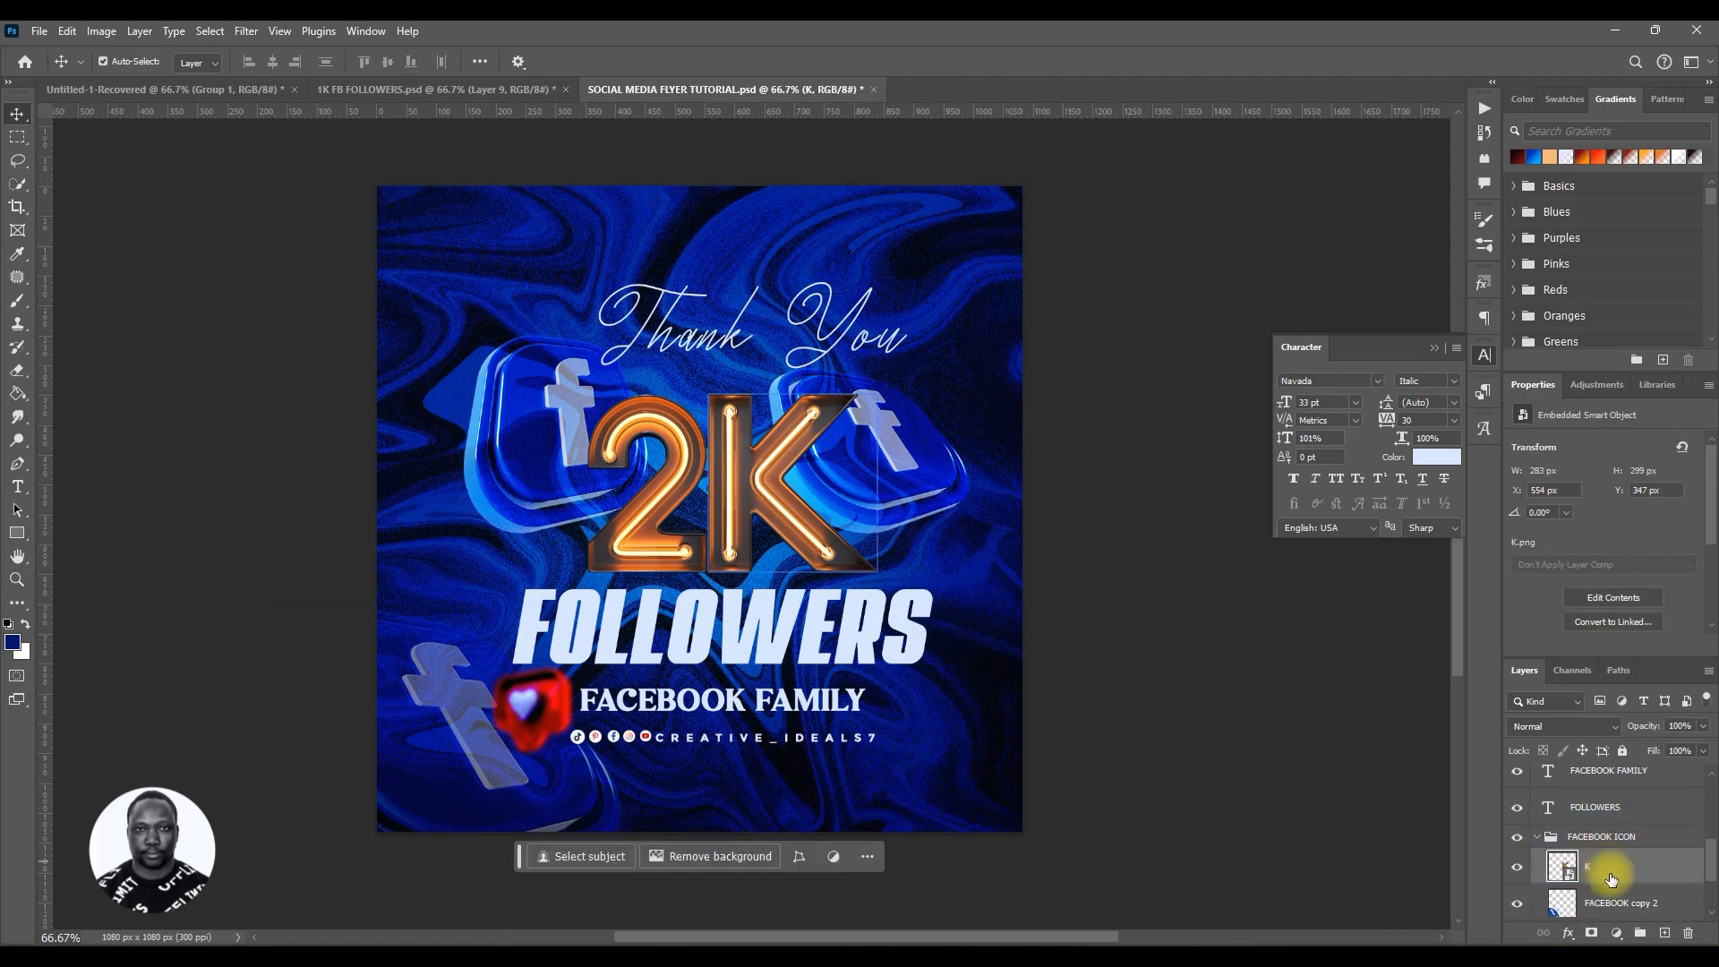
{"action": "scroll", "coordinate": [1622, 873], "scroll_direction": "down", "scroll_amount": 3}
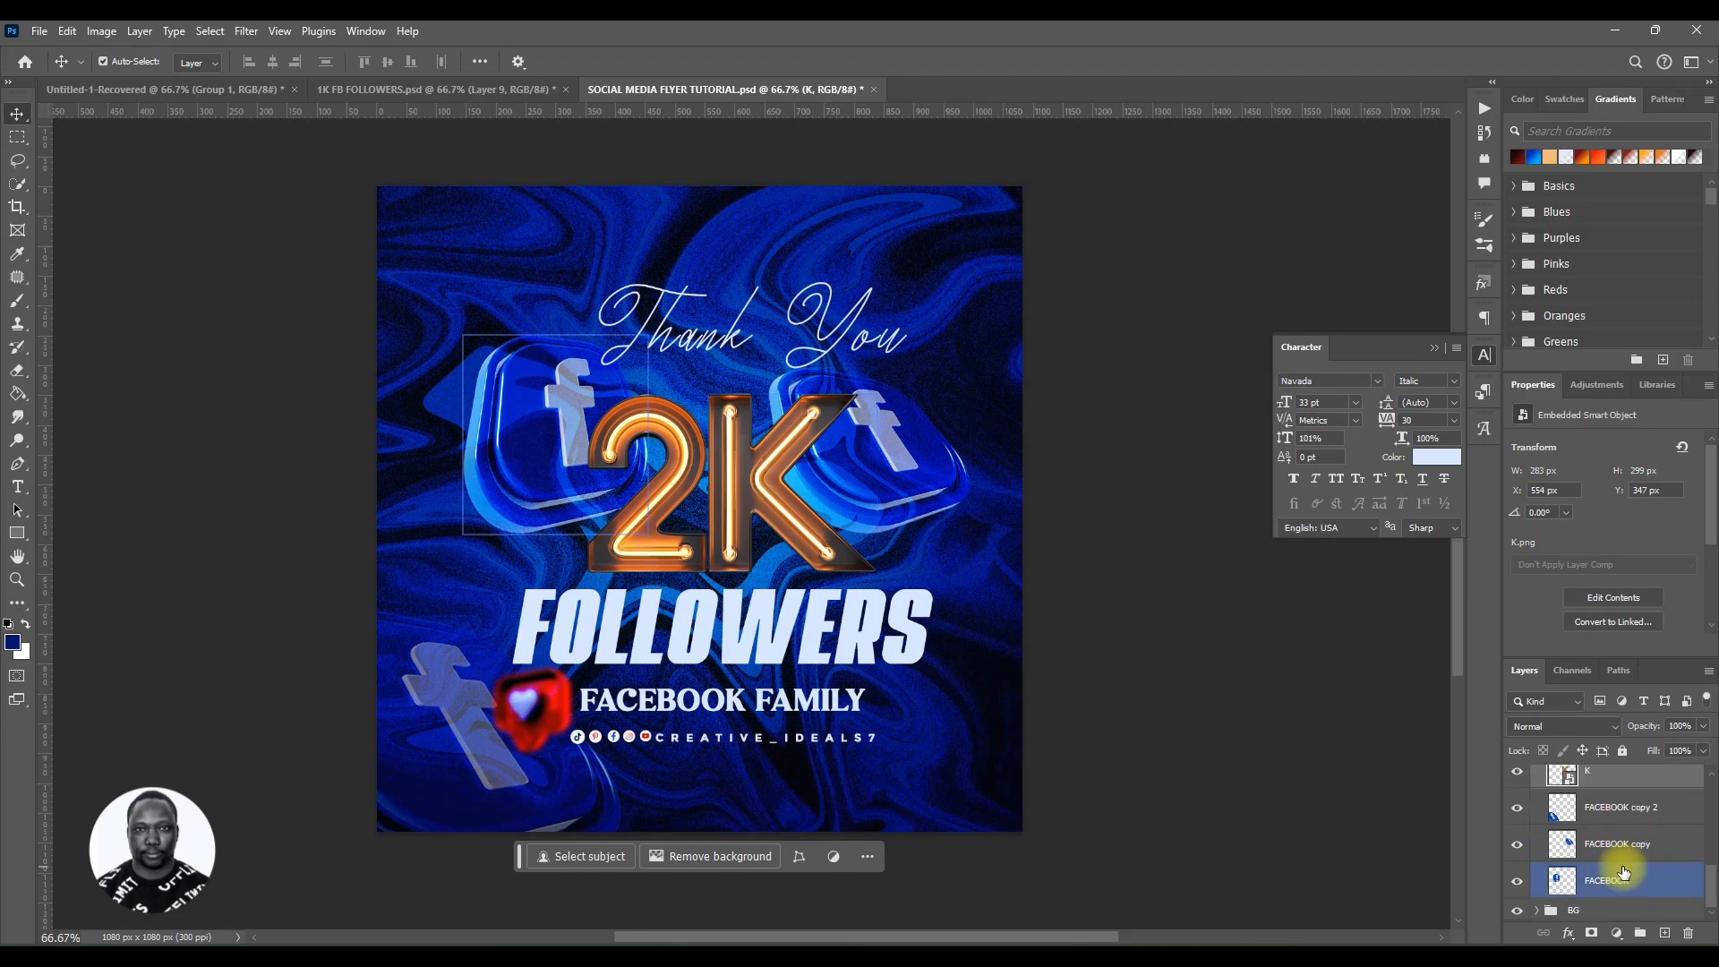
{"action": "scroll", "coordinate": [1623, 872], "scroll_direction": "up", "scroll_amount": 3}
{"action": "scroll", "coordinate": [1627, 873], "scroll_direction": "down", "scroll_amount": 3}
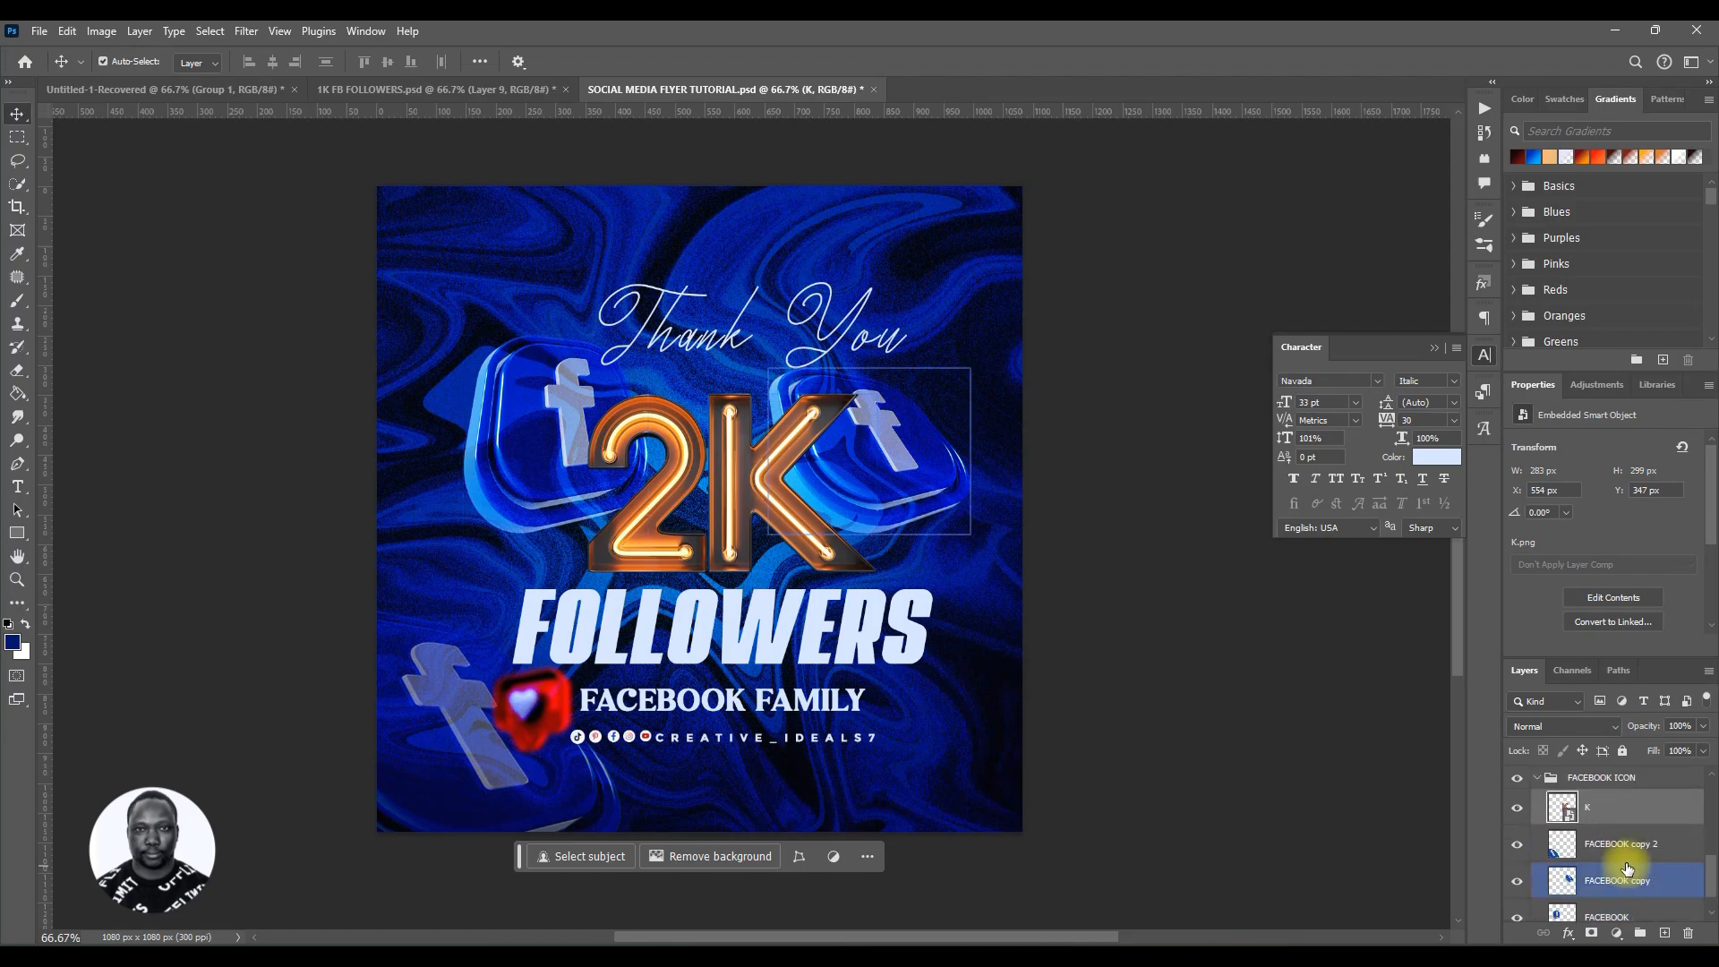
{"action": "left_click", "coordinate": [1626, 848]}
{"action": "scroll", "coordinate": [1626, 847], "scroll_direction": "up", "scroll_amount": 5}
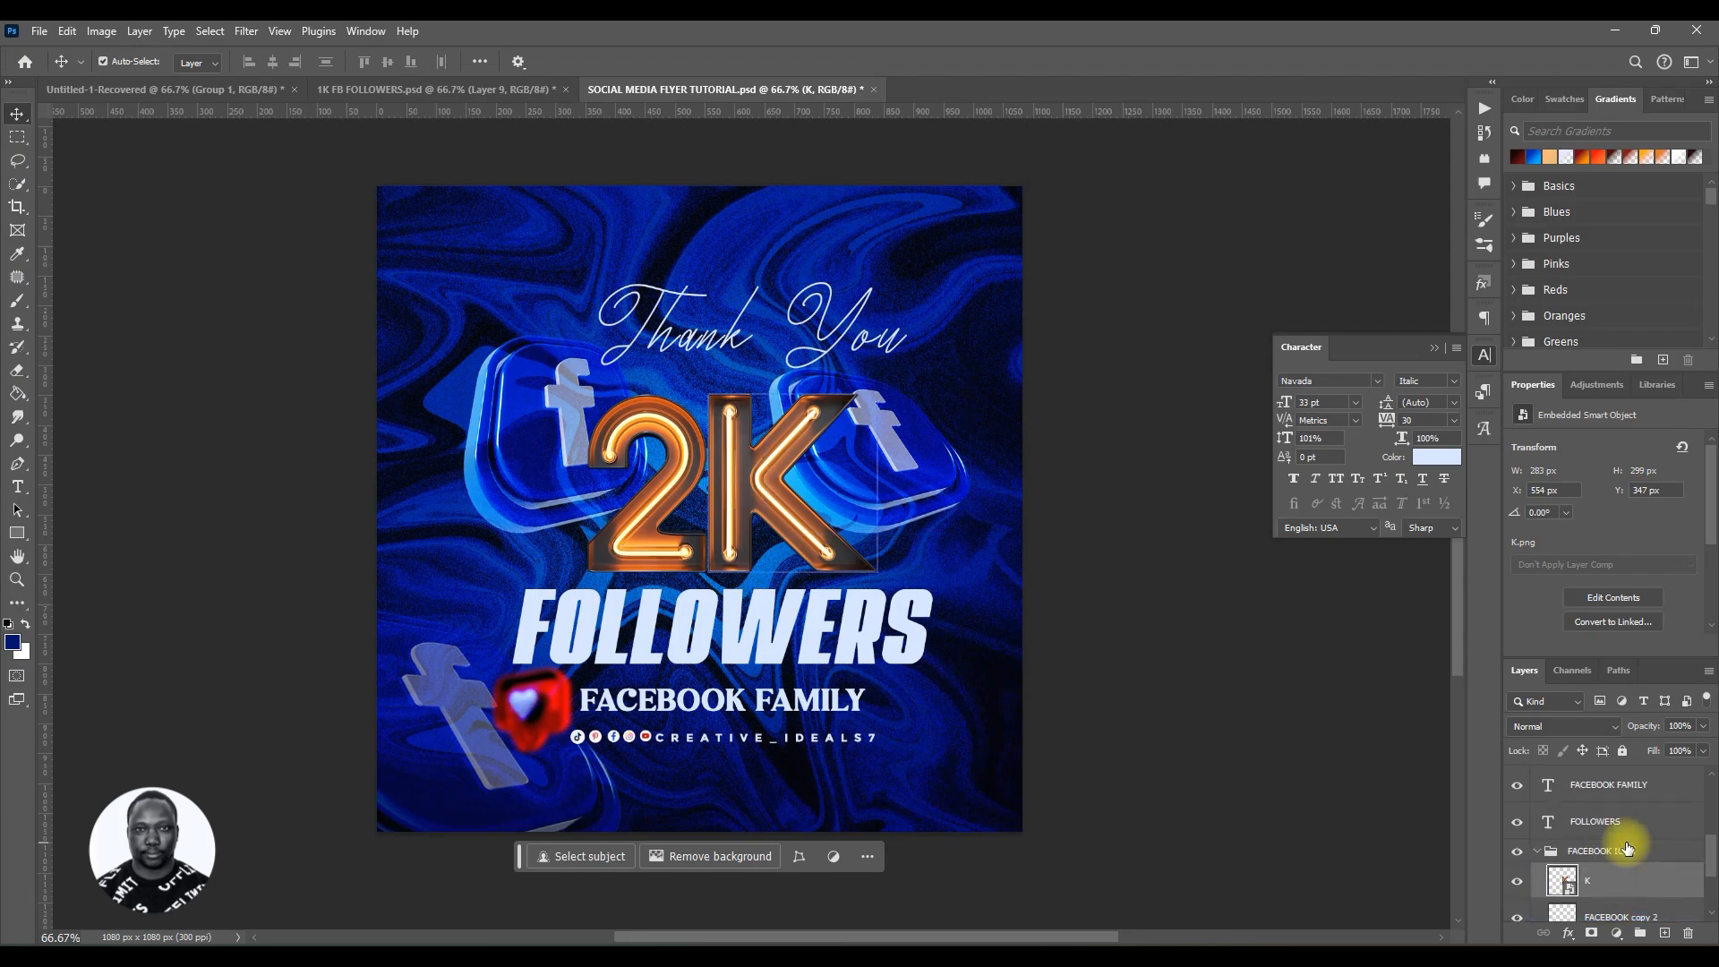
Step: Select the 2 layer on the canvas and move it into the FACEBOOK ICON group just above the K layer
{"action": "left_click", "coordinate": [678, 555]}
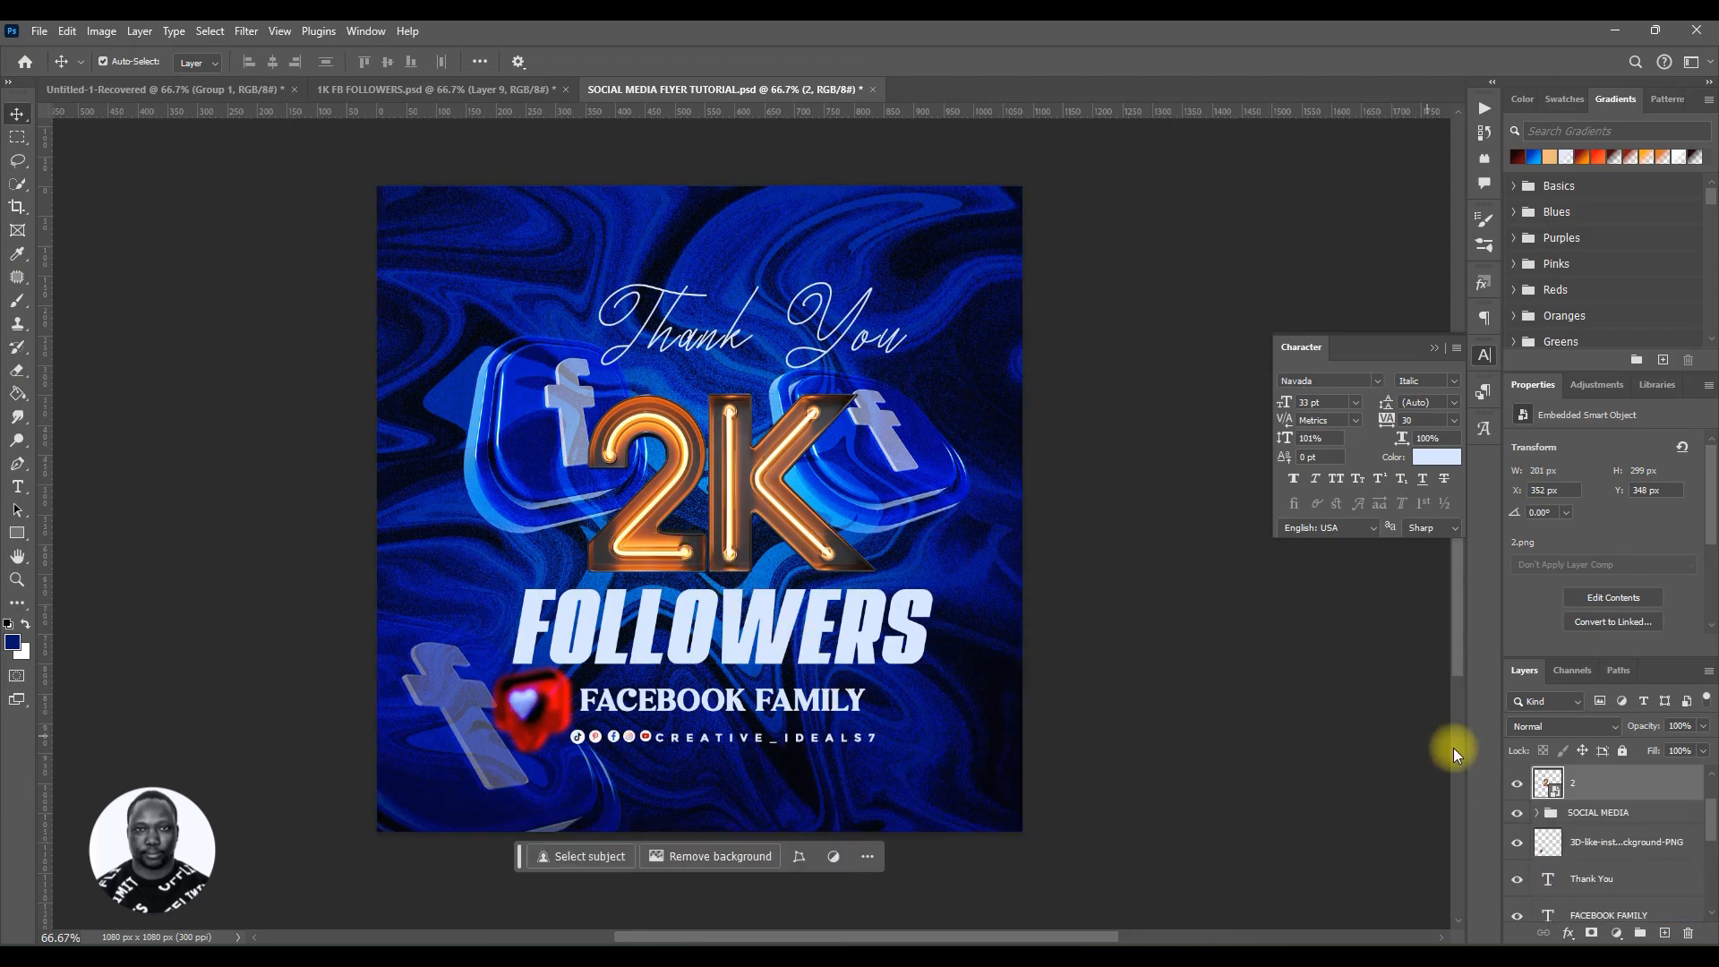
{"action": "scroll", "coordinate": [1600, 851], "scroll_direction": "up", "scroll_amount": 2}
{"action": "scroll", "coordinate": [1599, 851], "scroll_direction": "down", "scroll_amount": 1}
{"action": "scroll", "coordinate": [1599, 851], "scroll_direction": "down", "scroll_amount": 3}
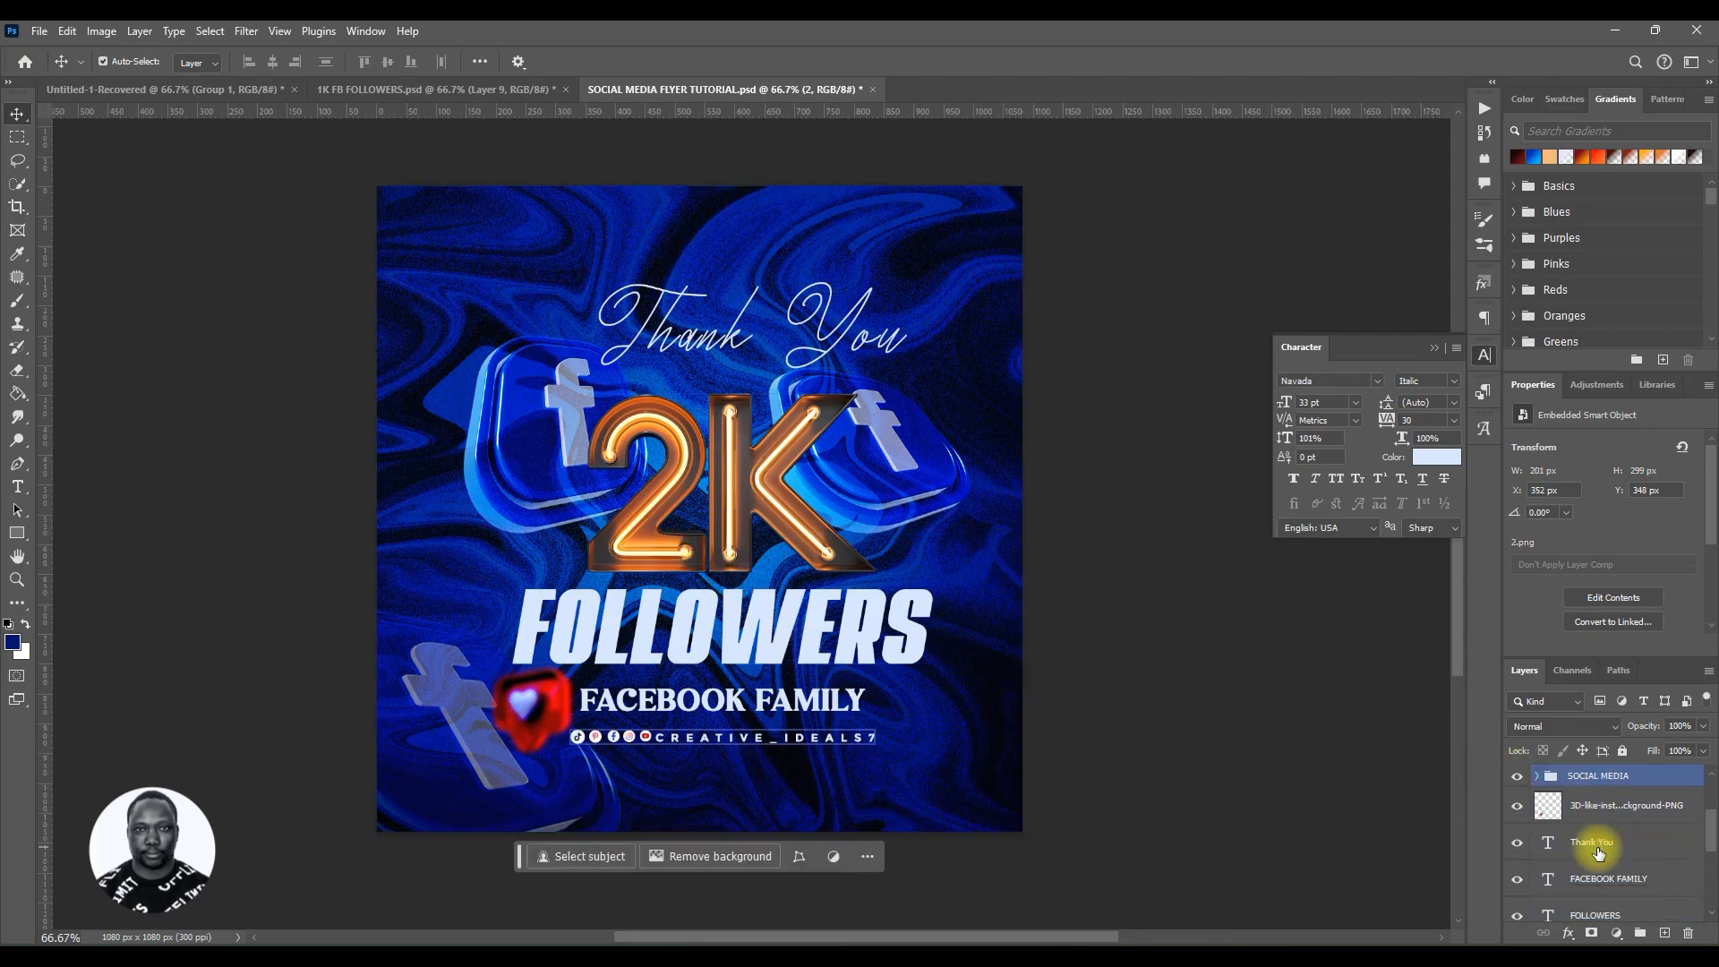
{"action": "scroll", "coordinate": [1600, 851], "scroll_direction": "up", "scroll_amount": 4}
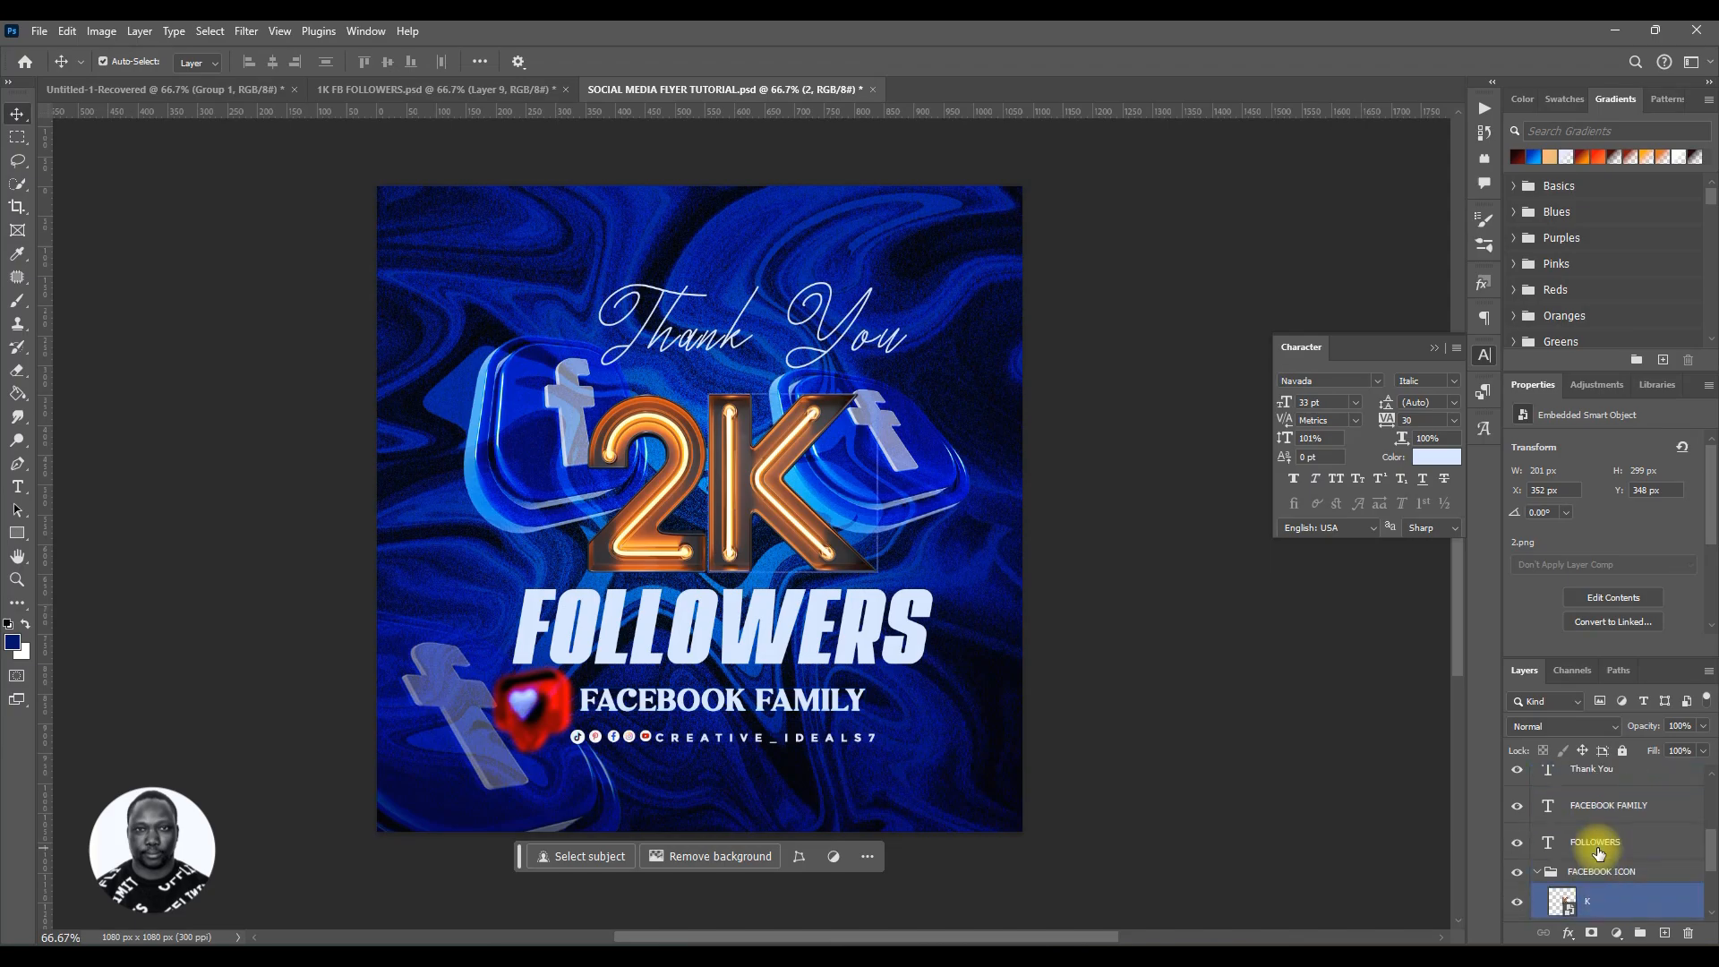
{"action": "left_click_drag", "start_coordinate": [1601, 931], "coordinate": [1607, 873]}
Step: Select both the 2 and K layers and nudge the 2K down slightly
{"action": "left_click", "coordinate": [1601, 874], "text": "ctrl"}
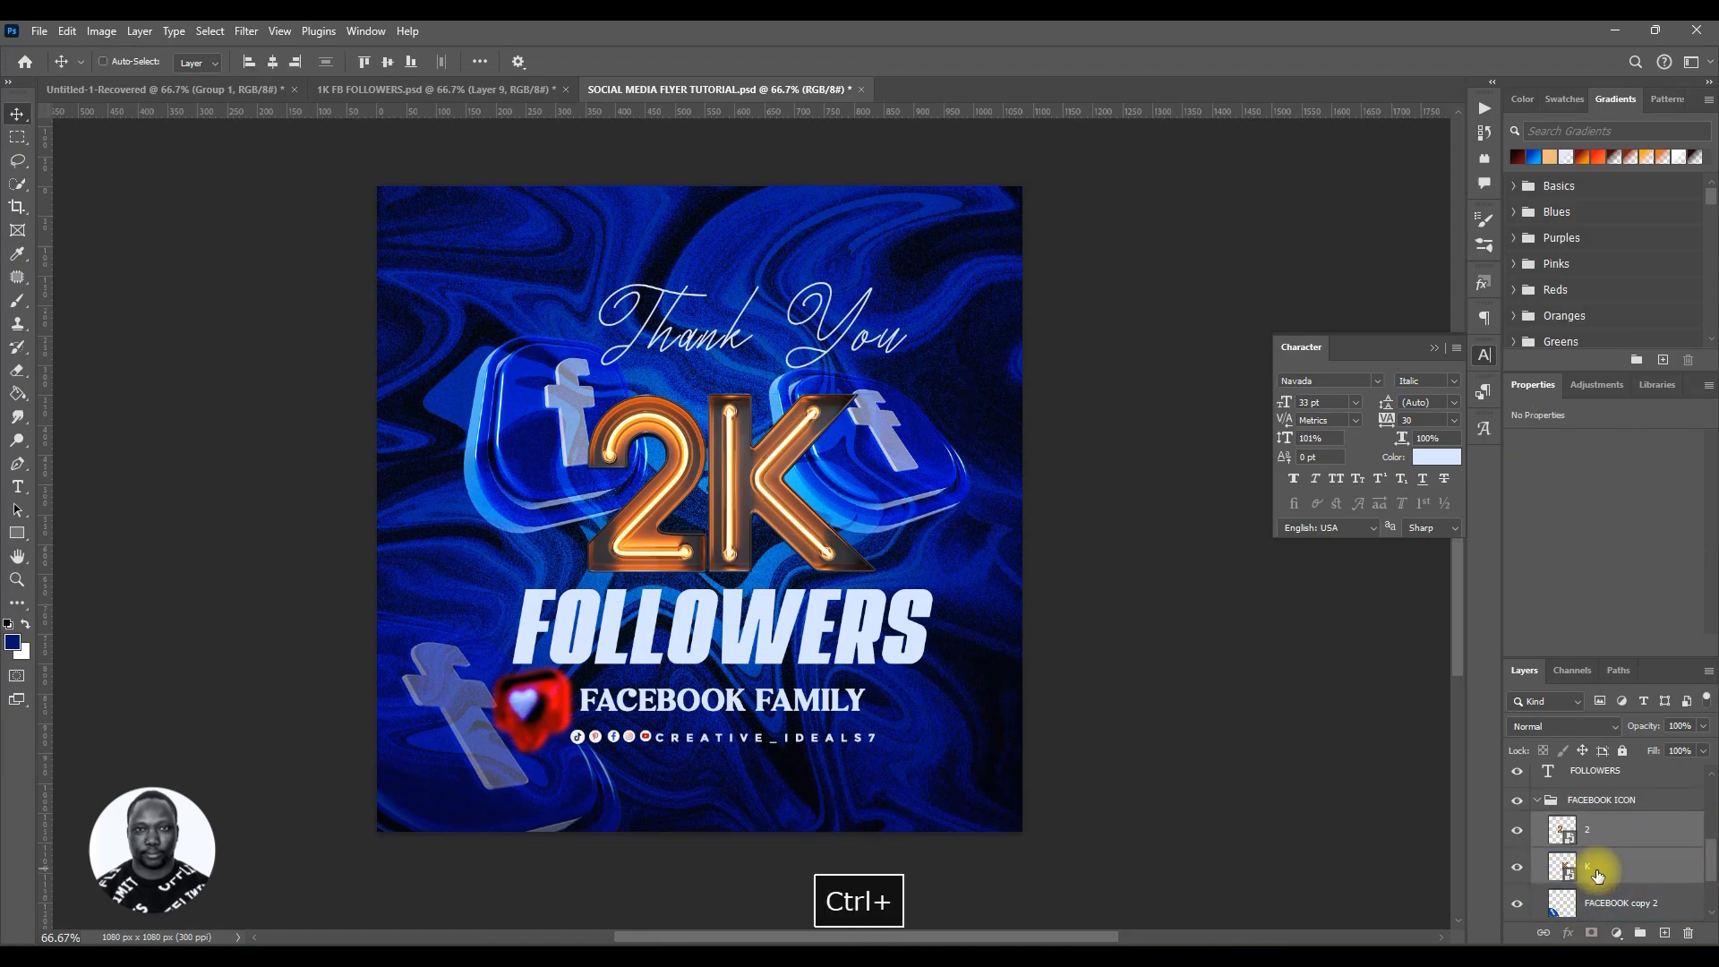
{"action": "key", "text": "Down"}
{"action": "key", "text": "Down"}
{"action": "key", "text": "Down"}
{"action": "key", "text": "Down"}
{"action": "key", "text": "Down"}
{"action": "key", "text": "Down"}
{"action": "key", "text": "Down"}
{"action": "key", "text": "Down"}
{"action": "key", "text": "Down"}
{"action": "key", "text": "Down"}
{"action": "key", "text": "Down"}
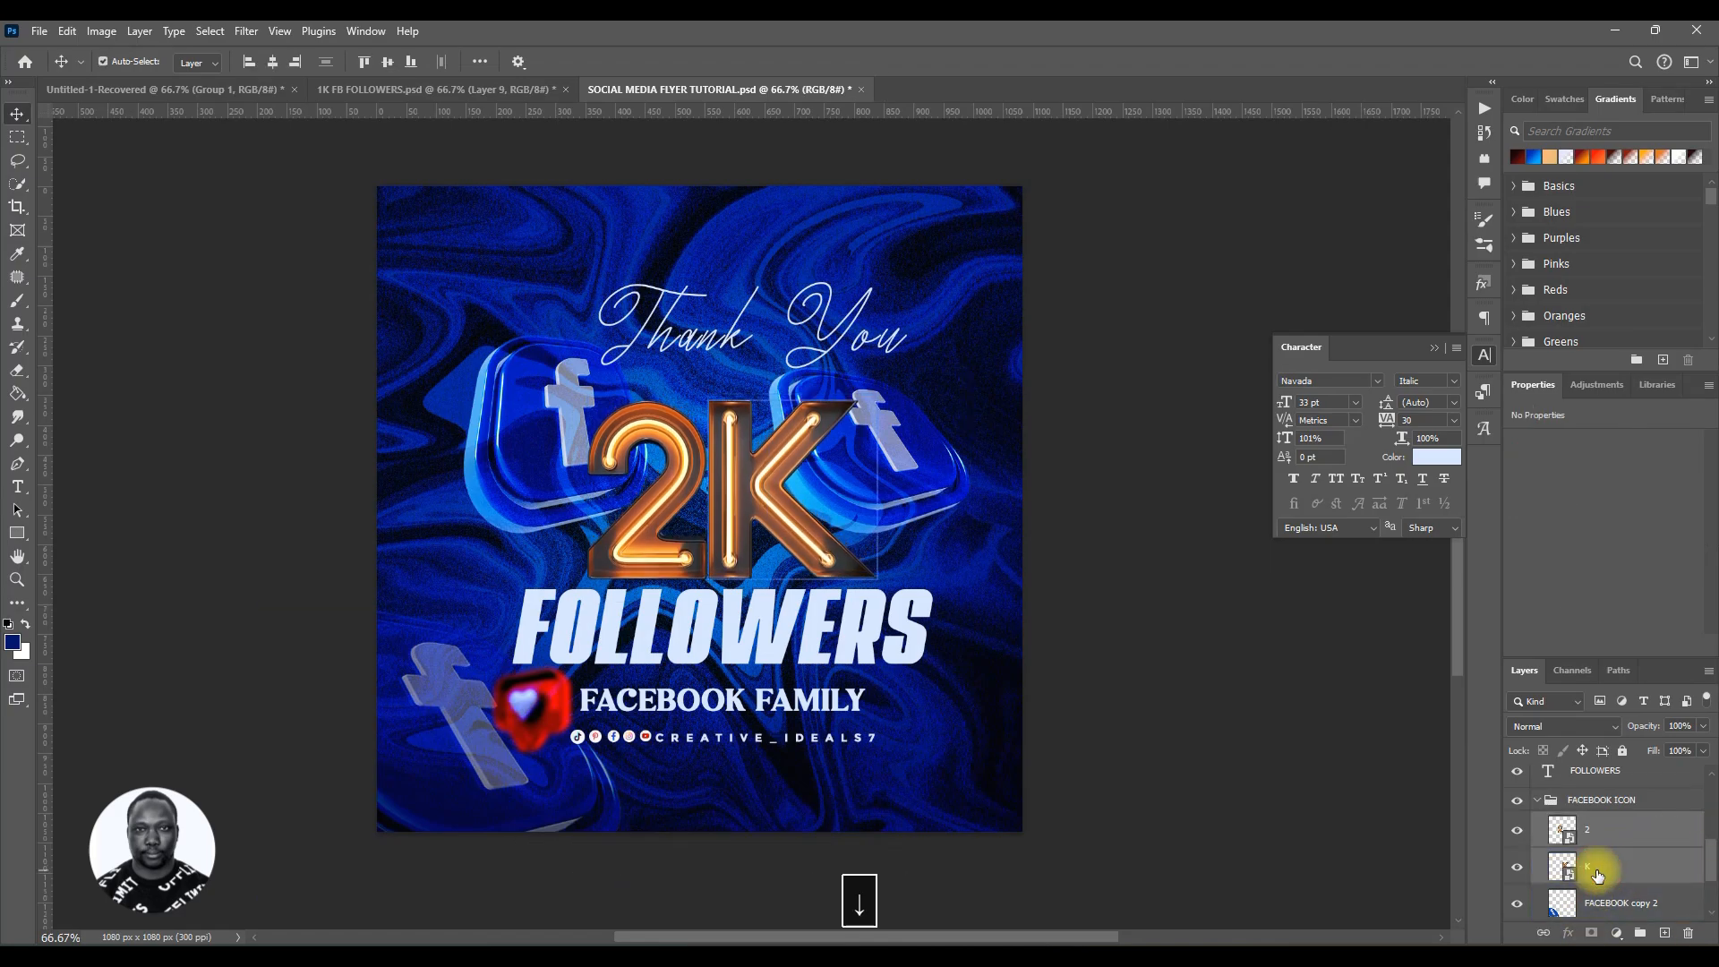
Step: Reselect the 2 and K layers with the Move tool and nudge the 2K further down
{"action": "key", "text": "b"}
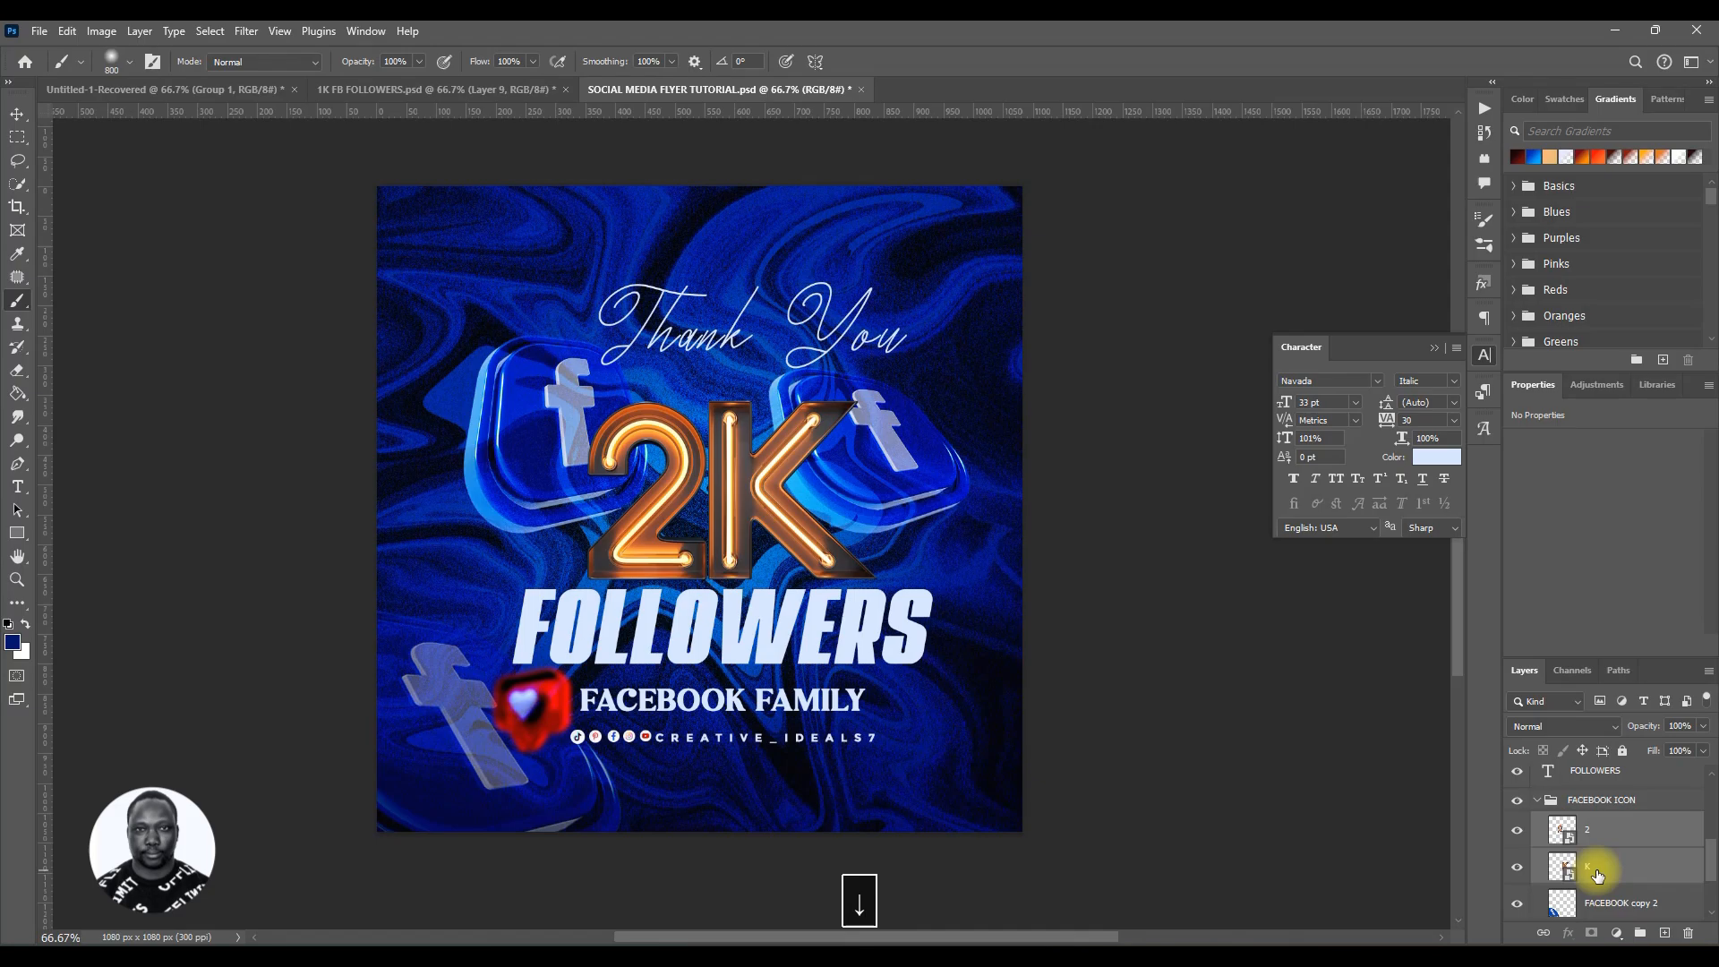
{"action": "key", "text": "Down"}
{"action": "left_click", "coordinate": [1614, 843]}
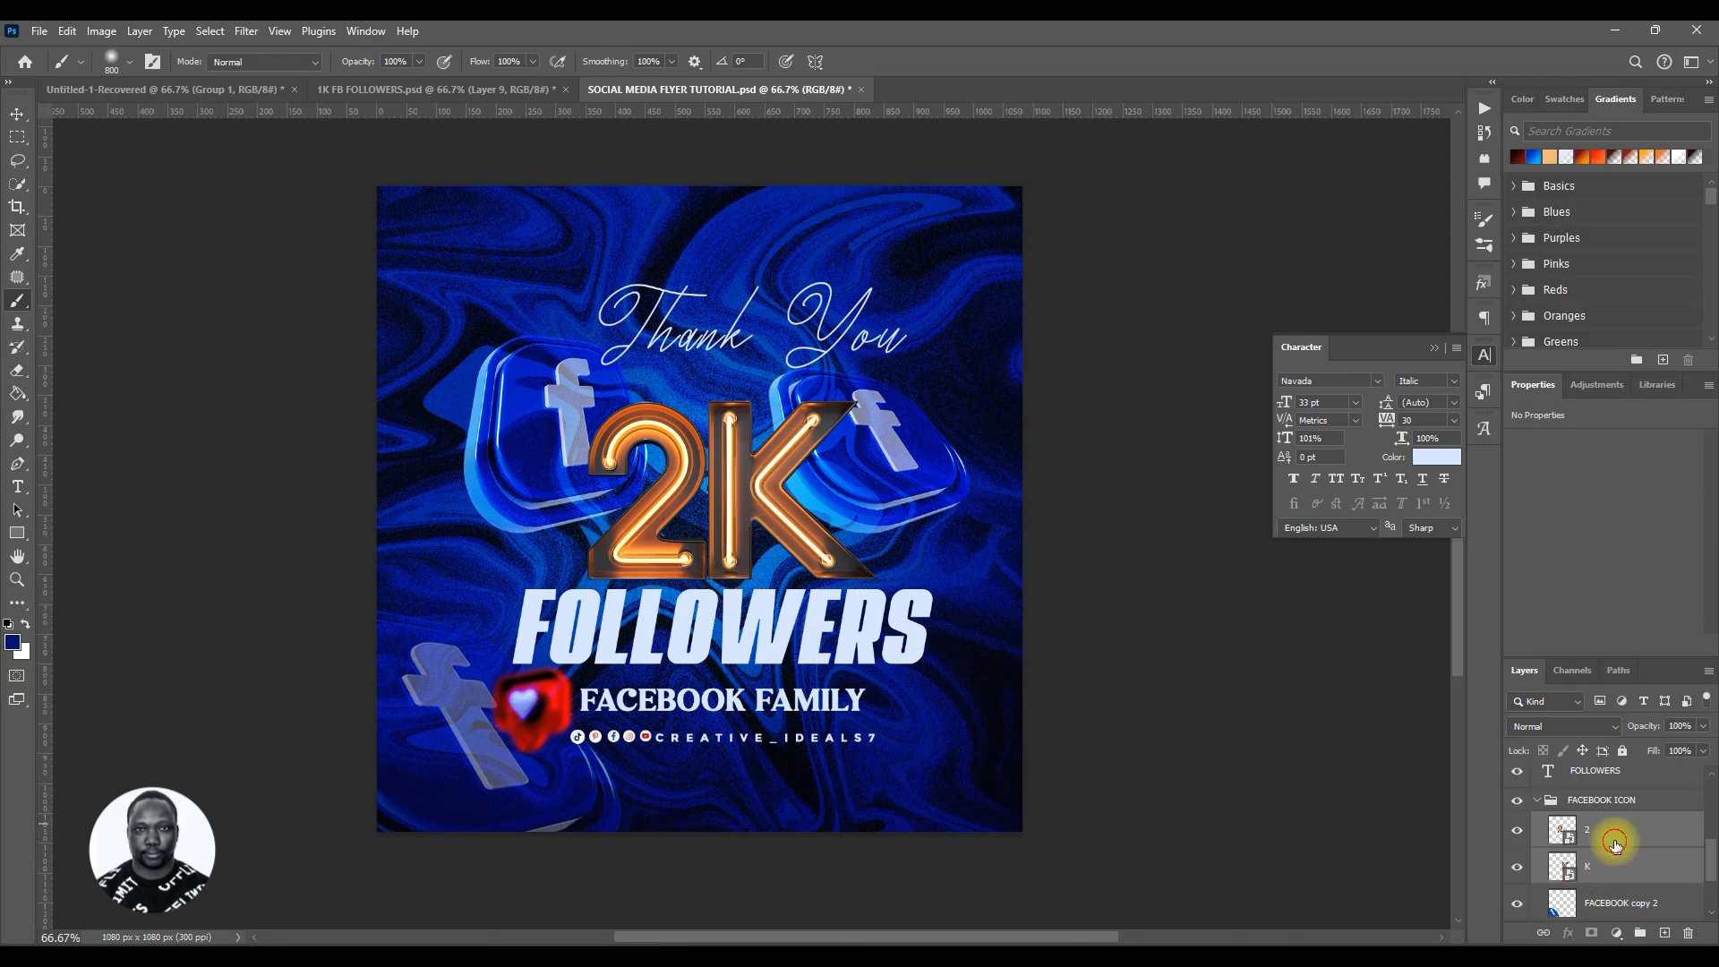
{"action": "left_click", "coordinate": [1615, 870], "text": "ctrl"}
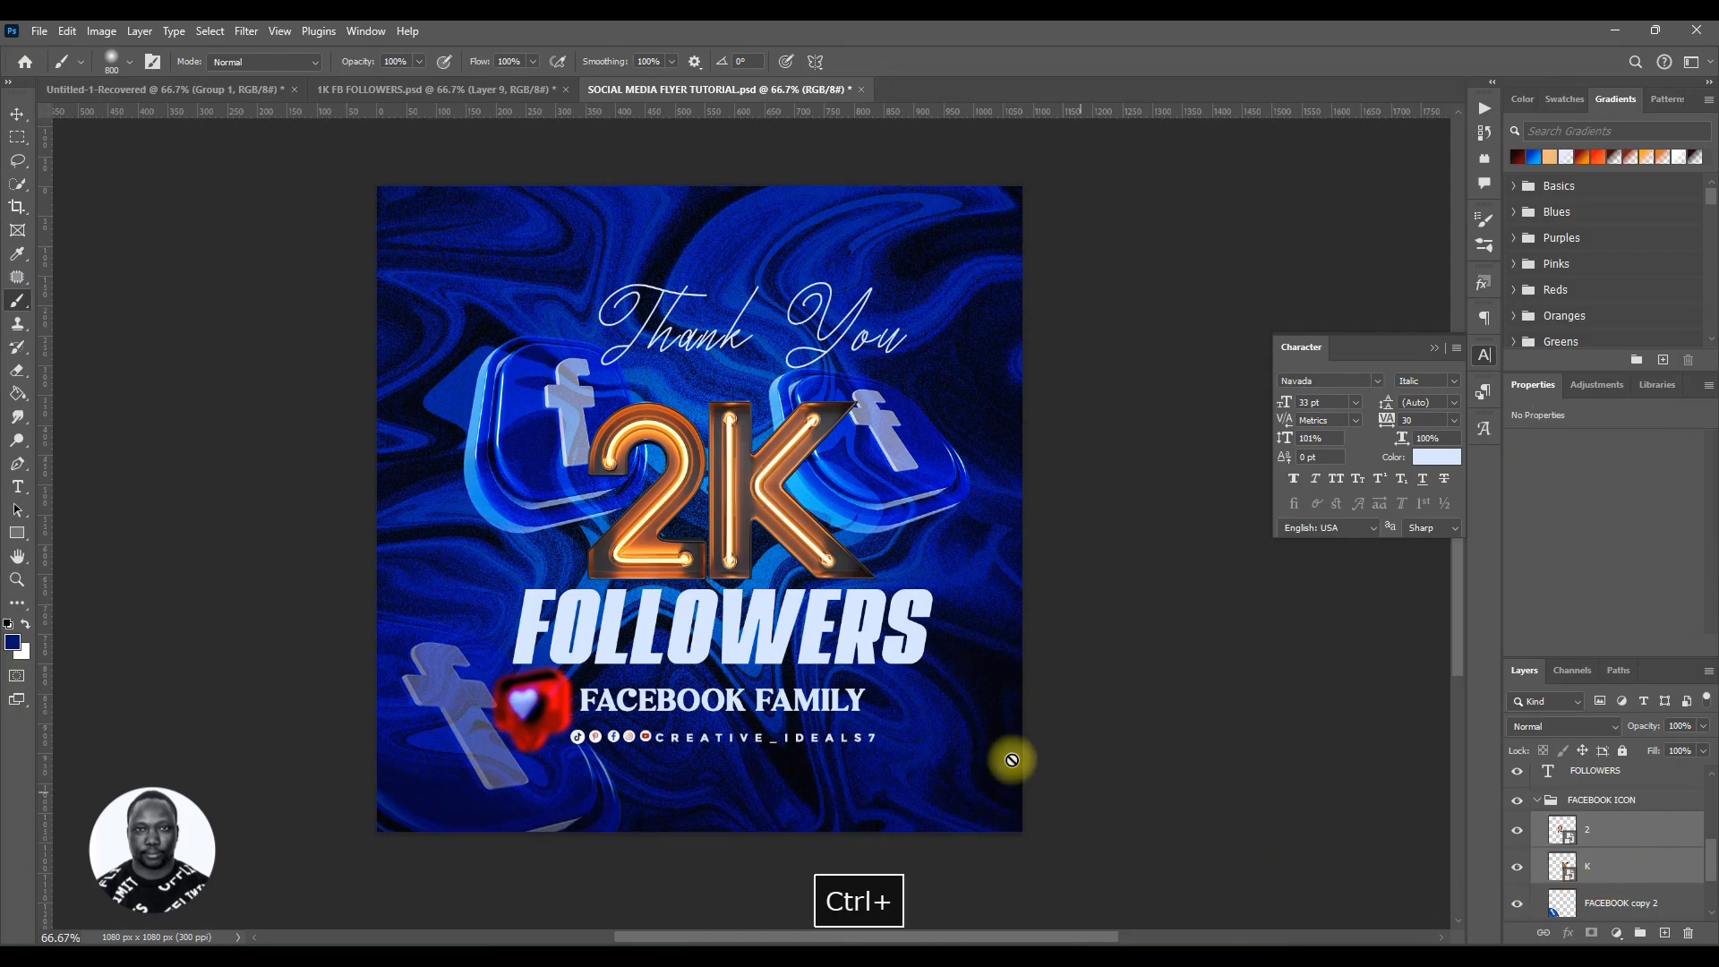
{"action": "left_click", "coordinate": [1634, 829]}
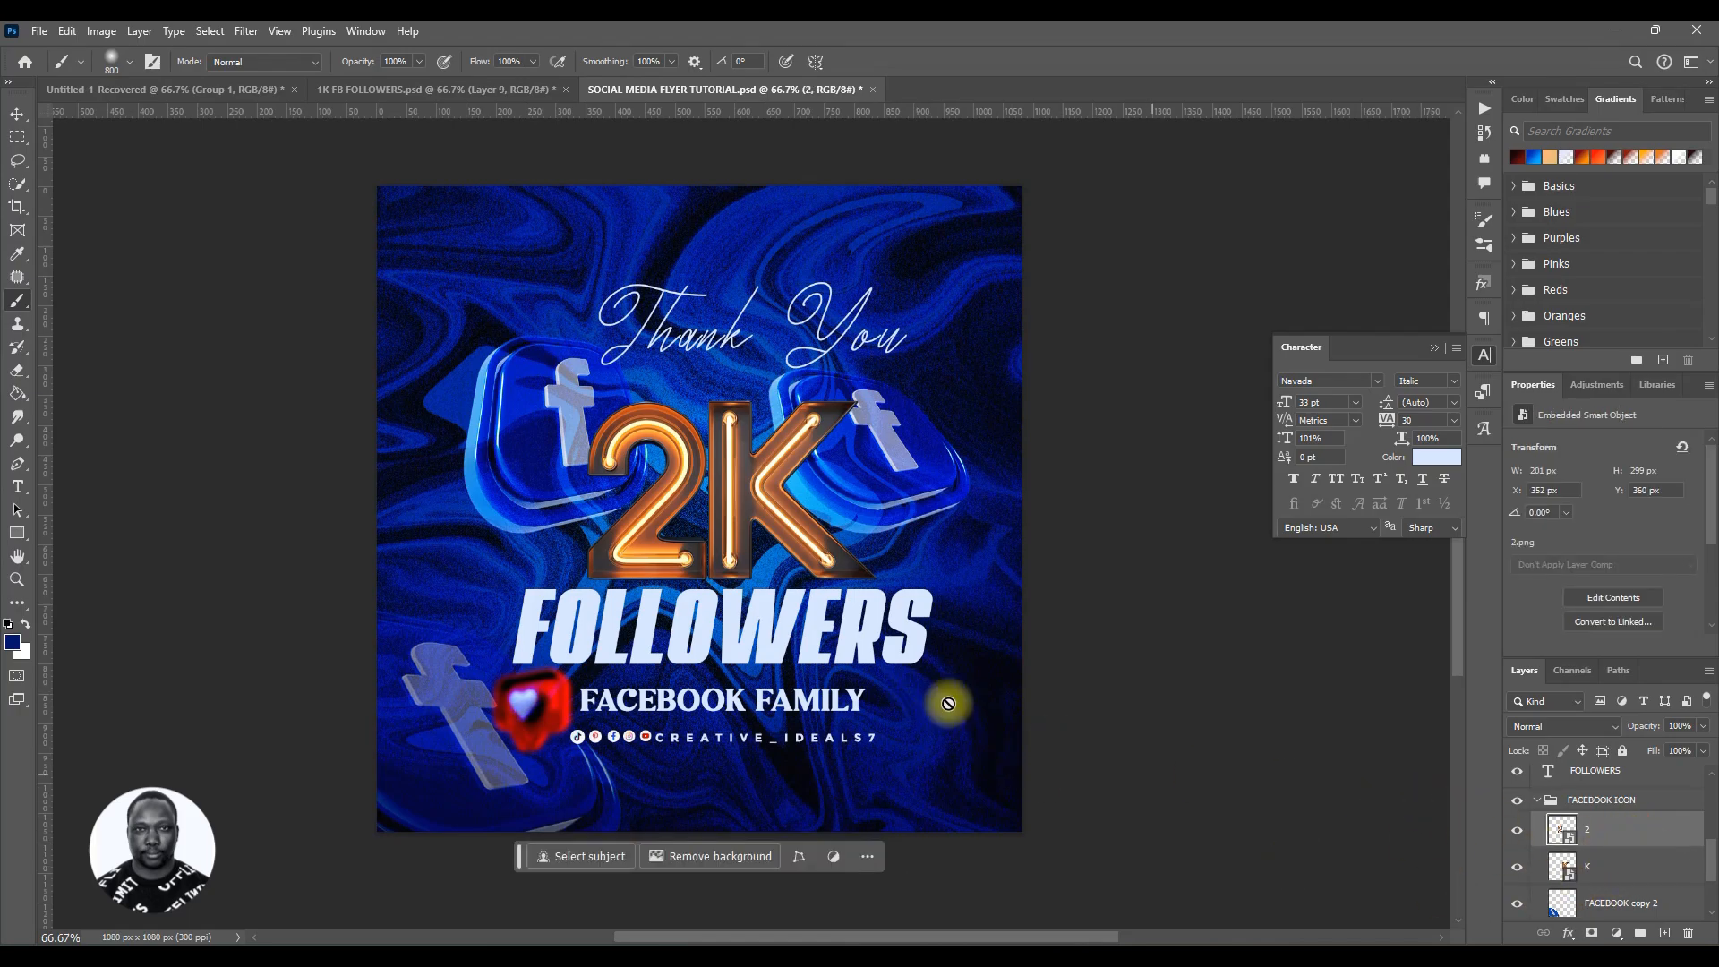
{"action": "left_click", "coordinate": [17, 113]}
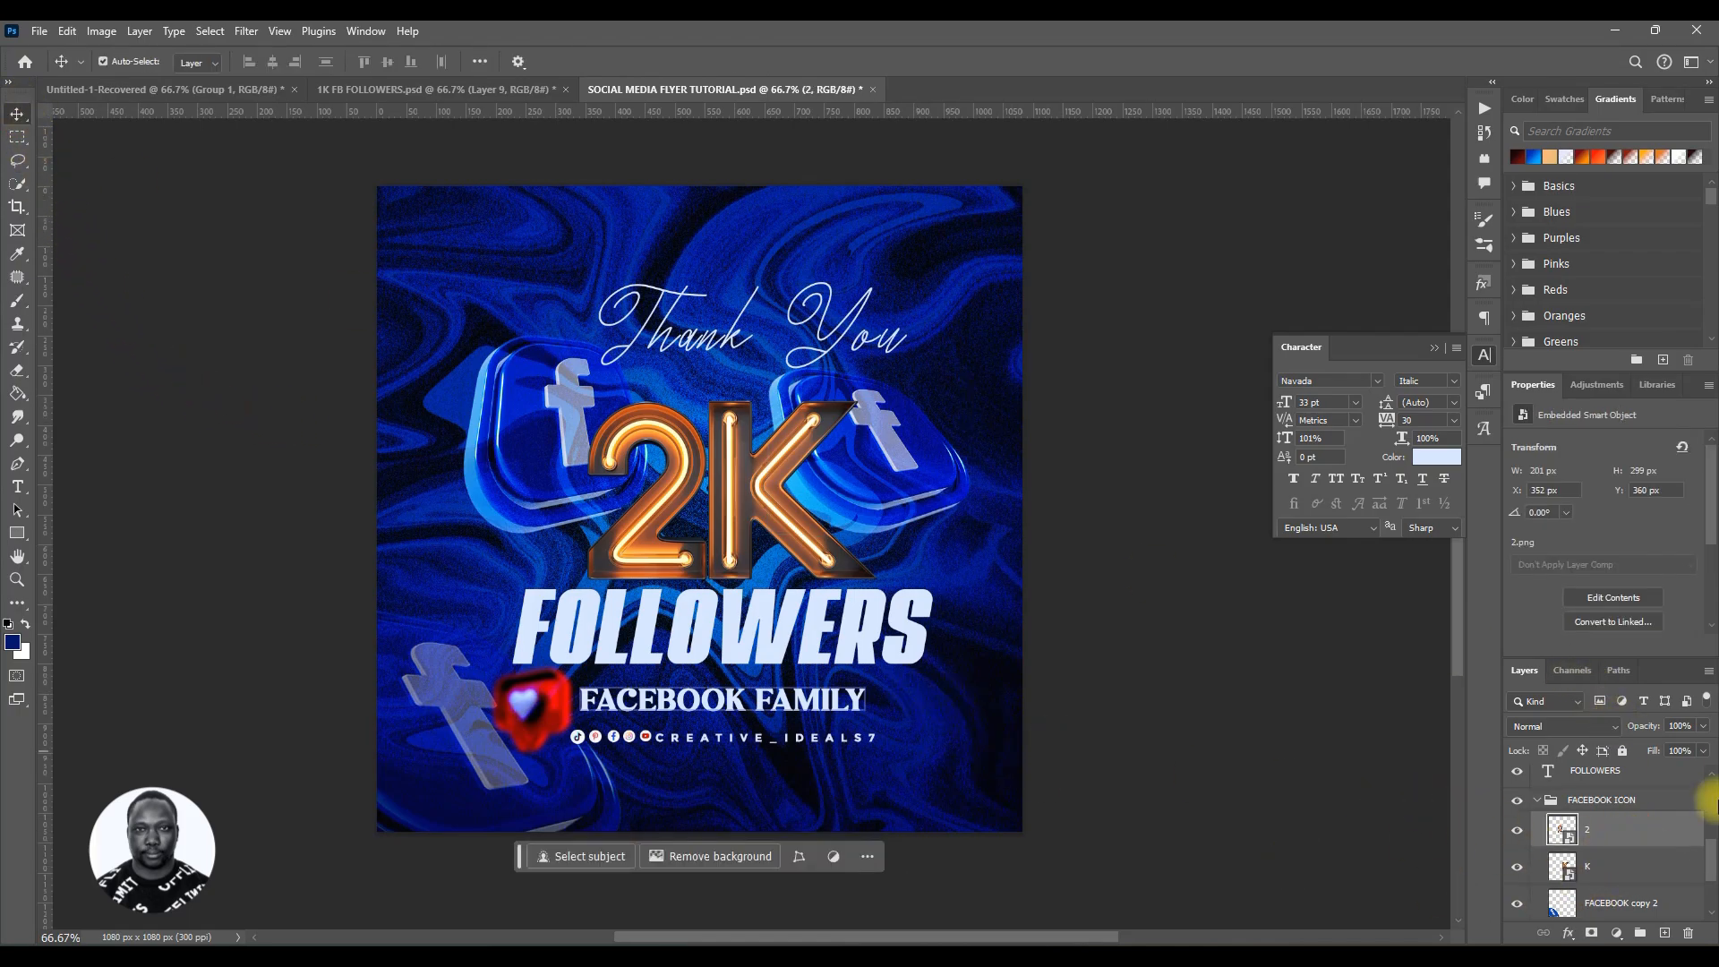
{"action": "left_click", "coordinate": [1560, 864], "text": "ctrl"}
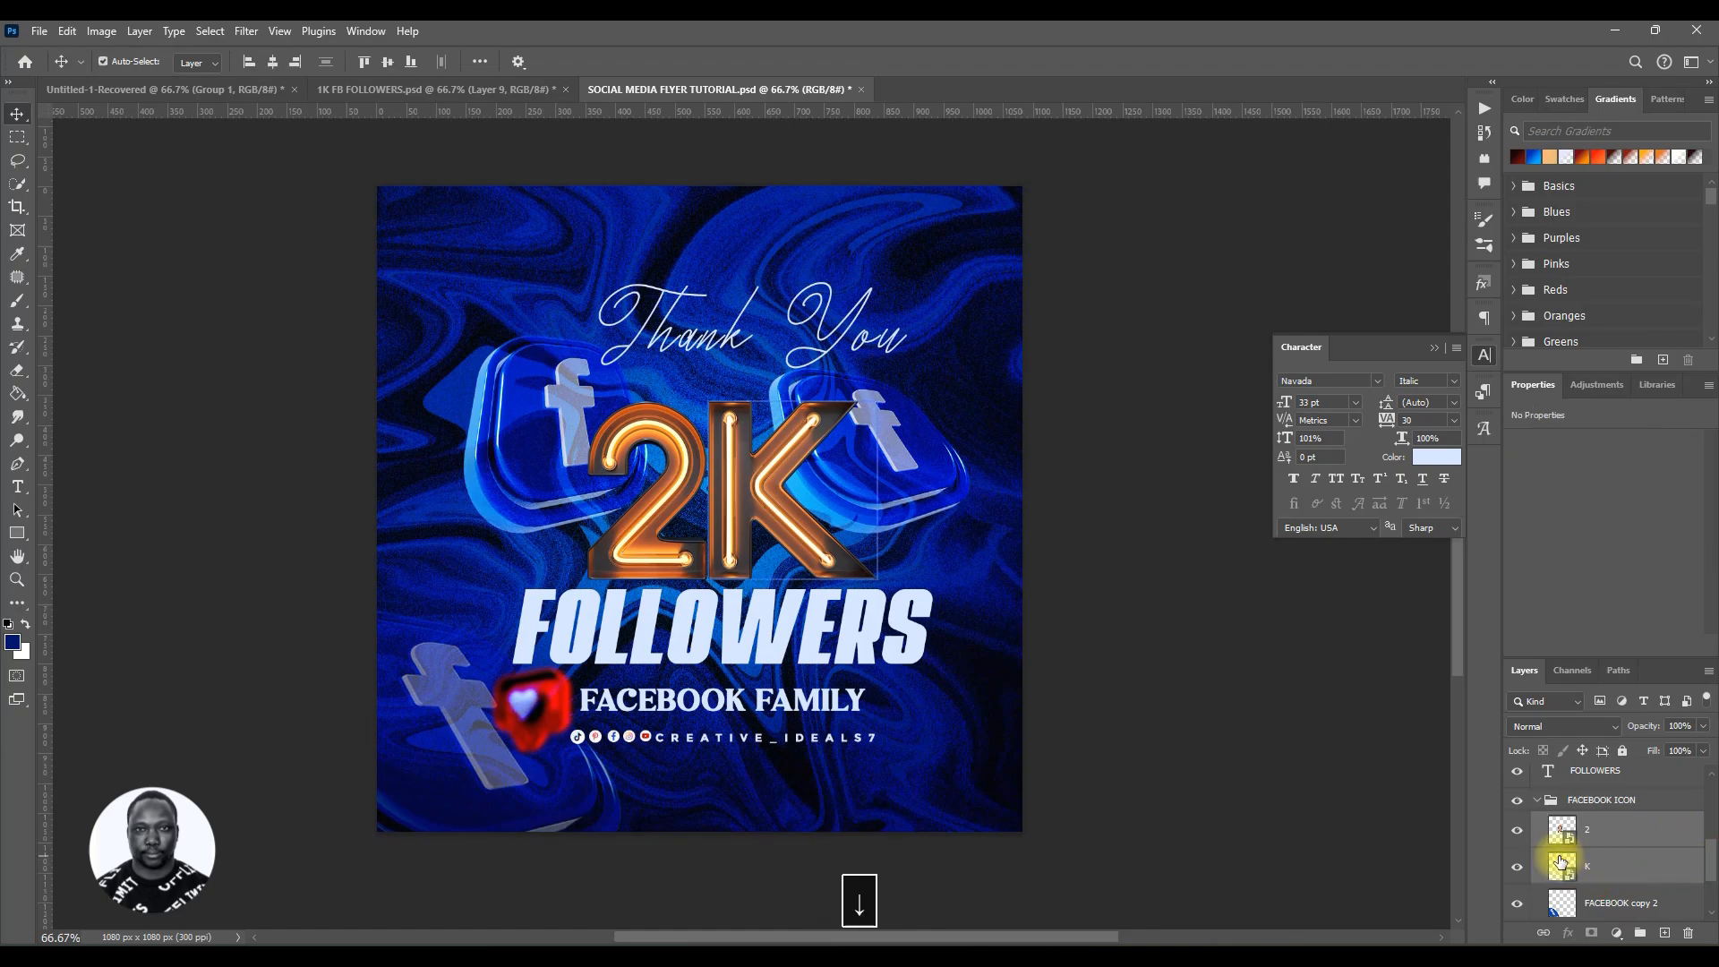
{"action": "key", "text": "Down"}
{"action": "key", "text": "Down"}
{"action": "key", "text": "Down"}
{"action": "key", "text": "Down"}
{"action": "key", "text": "Down"}
{"action": "key", "text": "Down"}
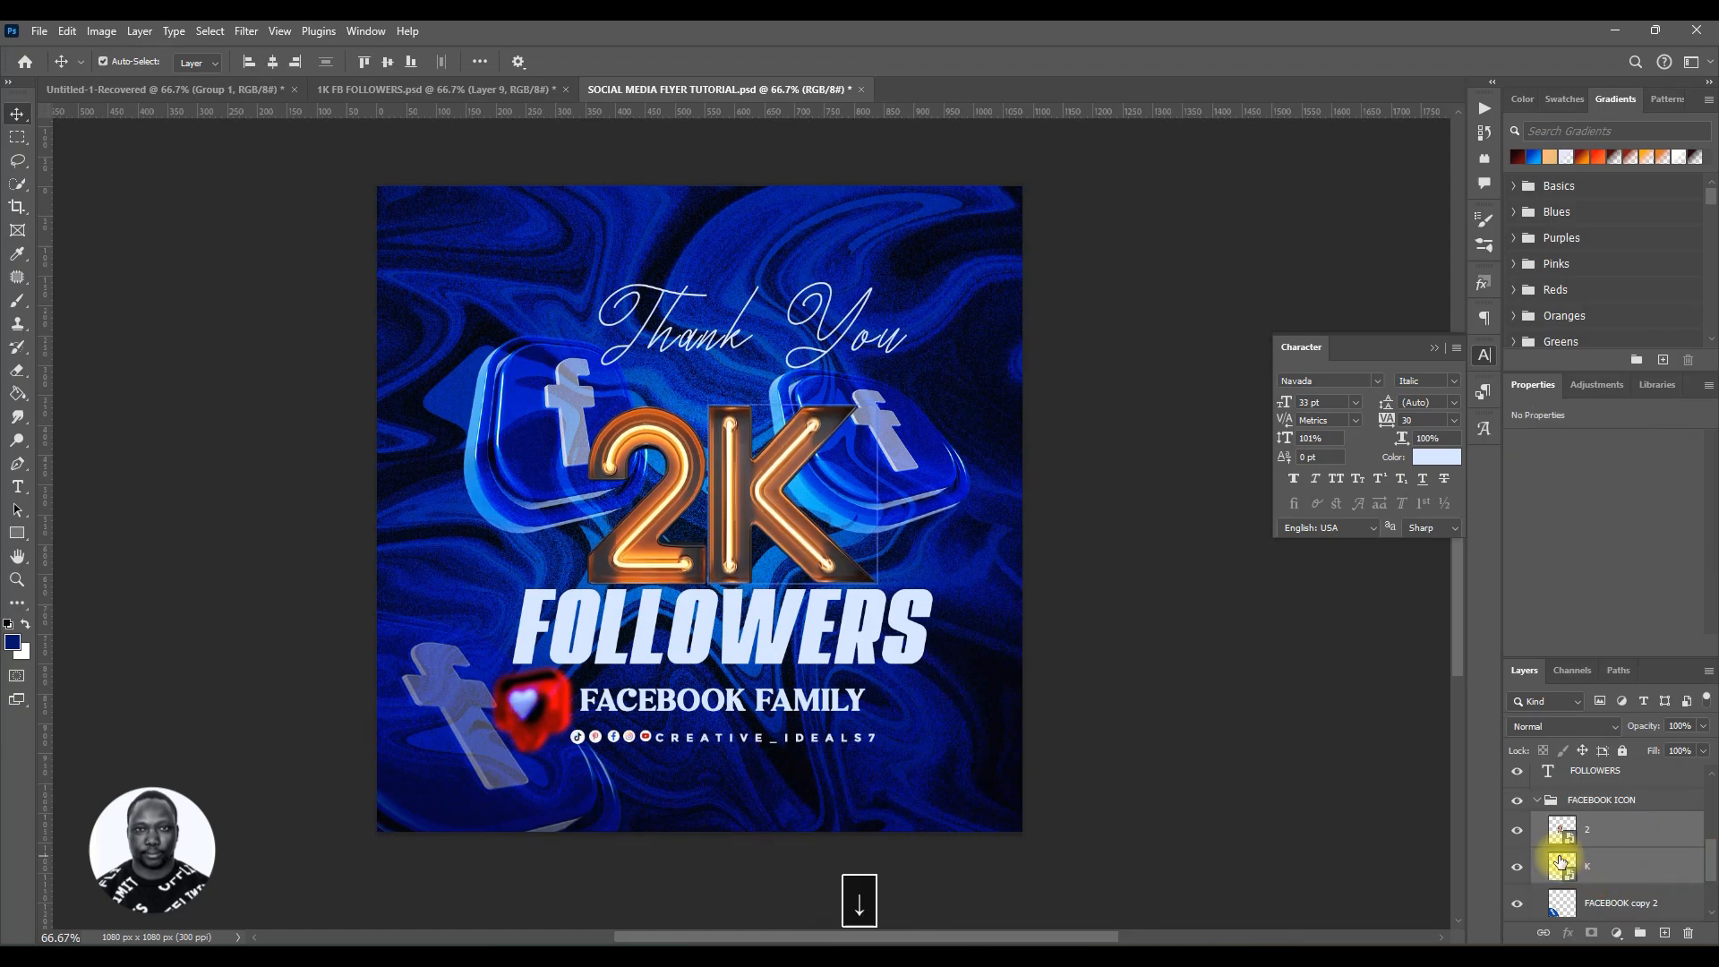
{"action": "key", "text": "Down"}
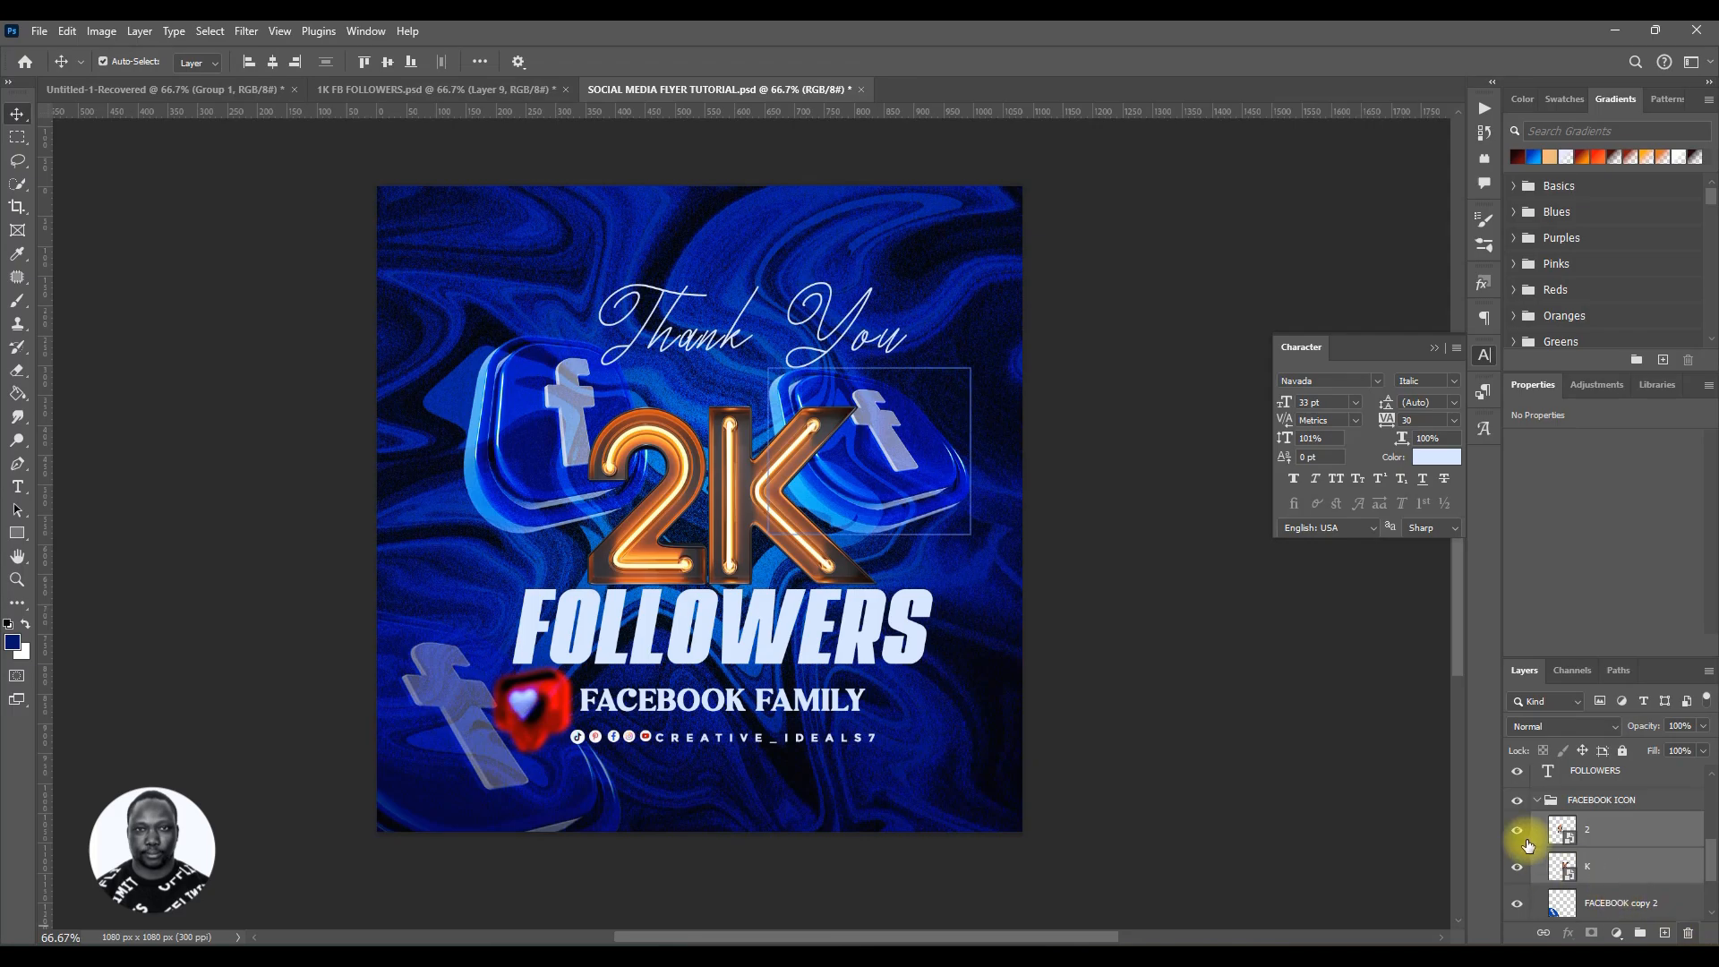
Step: Collapse the FACEBOOK ICON group and save the document
{"action": "left_click", "coordinate": [1536, 800]}
{"action": "key", "text": "ctrl+s"}
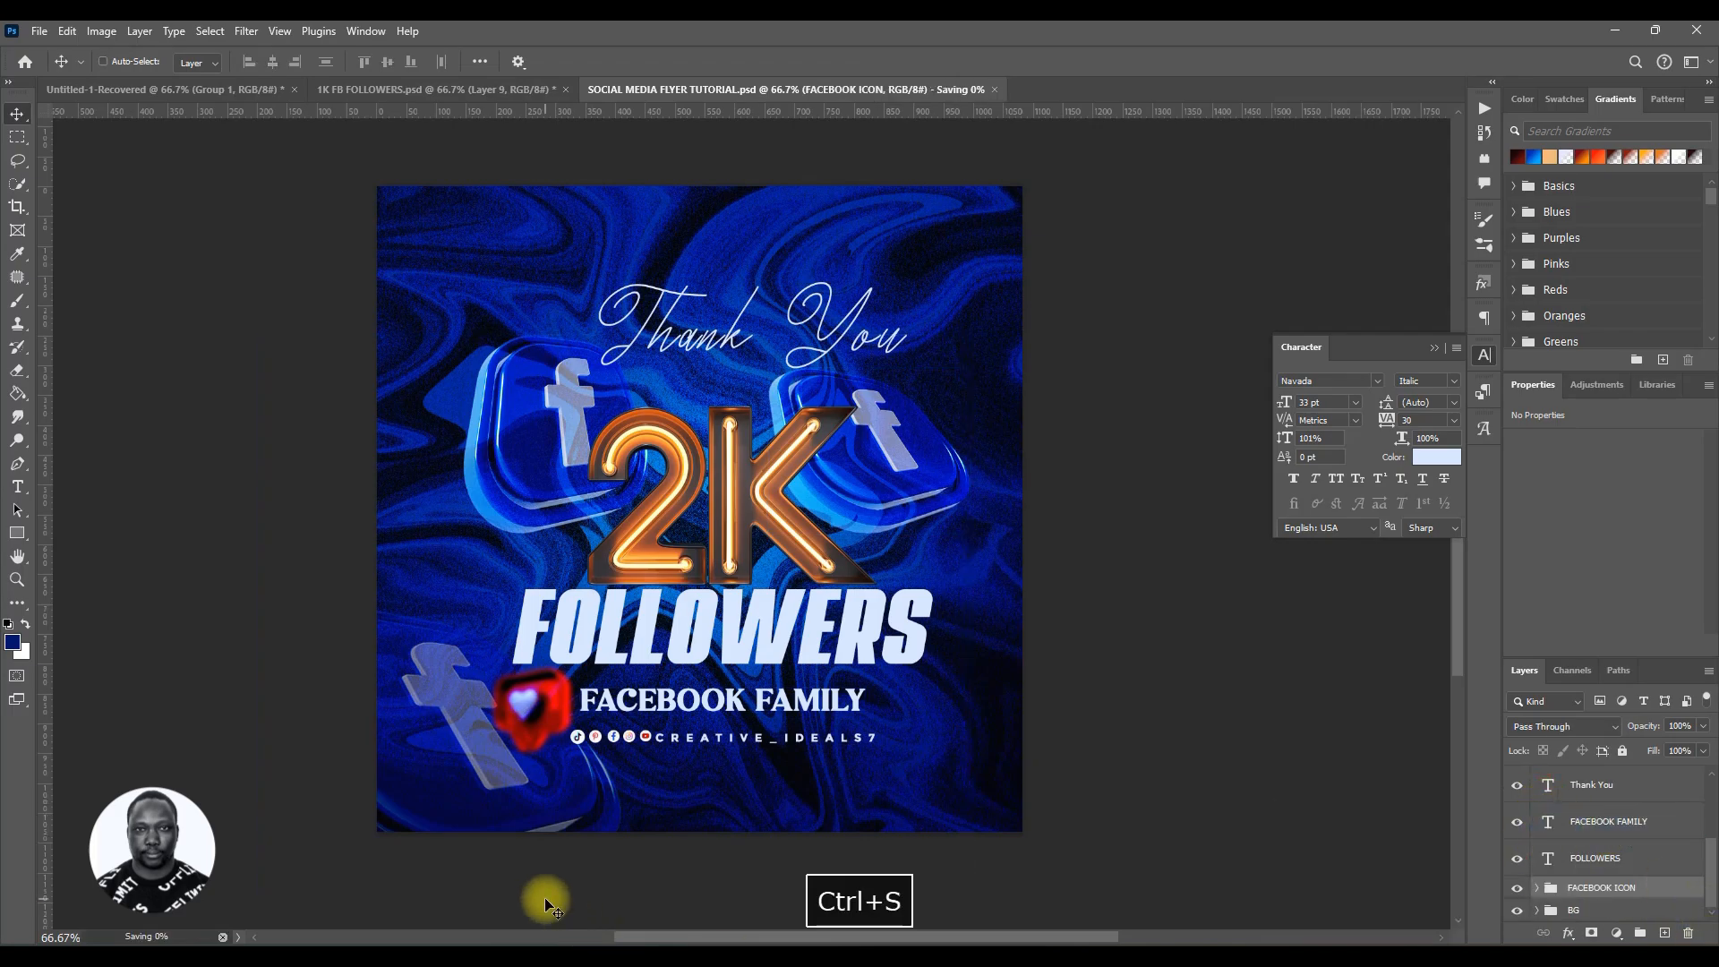